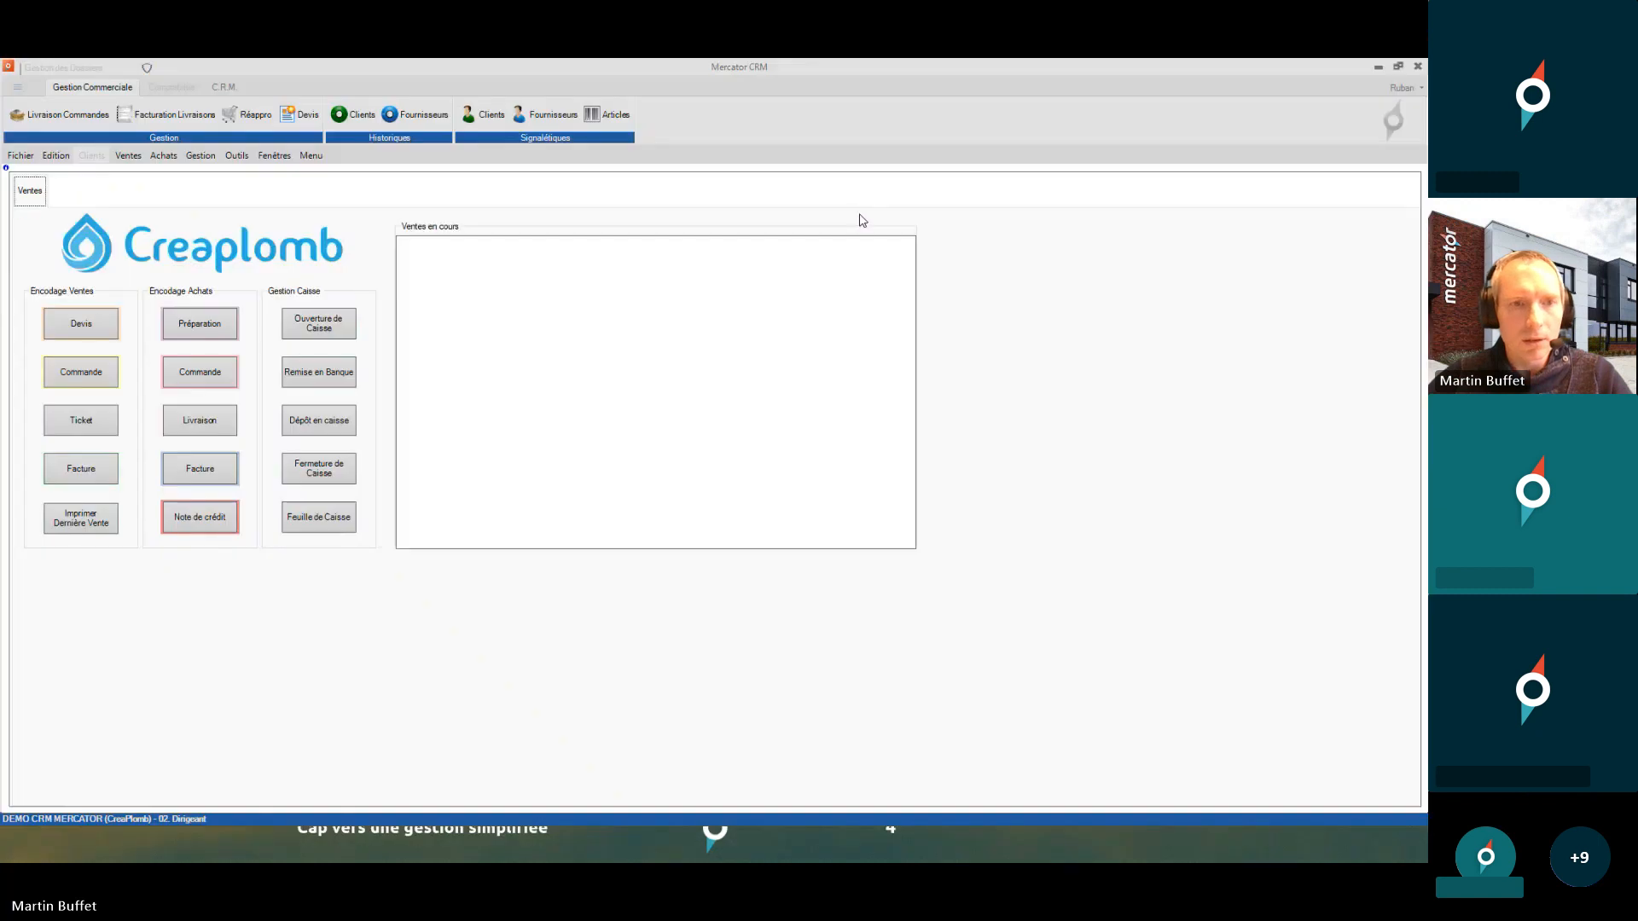
- Open the Profils window from Outils > Utilisateurs to show the 01. Caisse profile
left_click(236, 155)
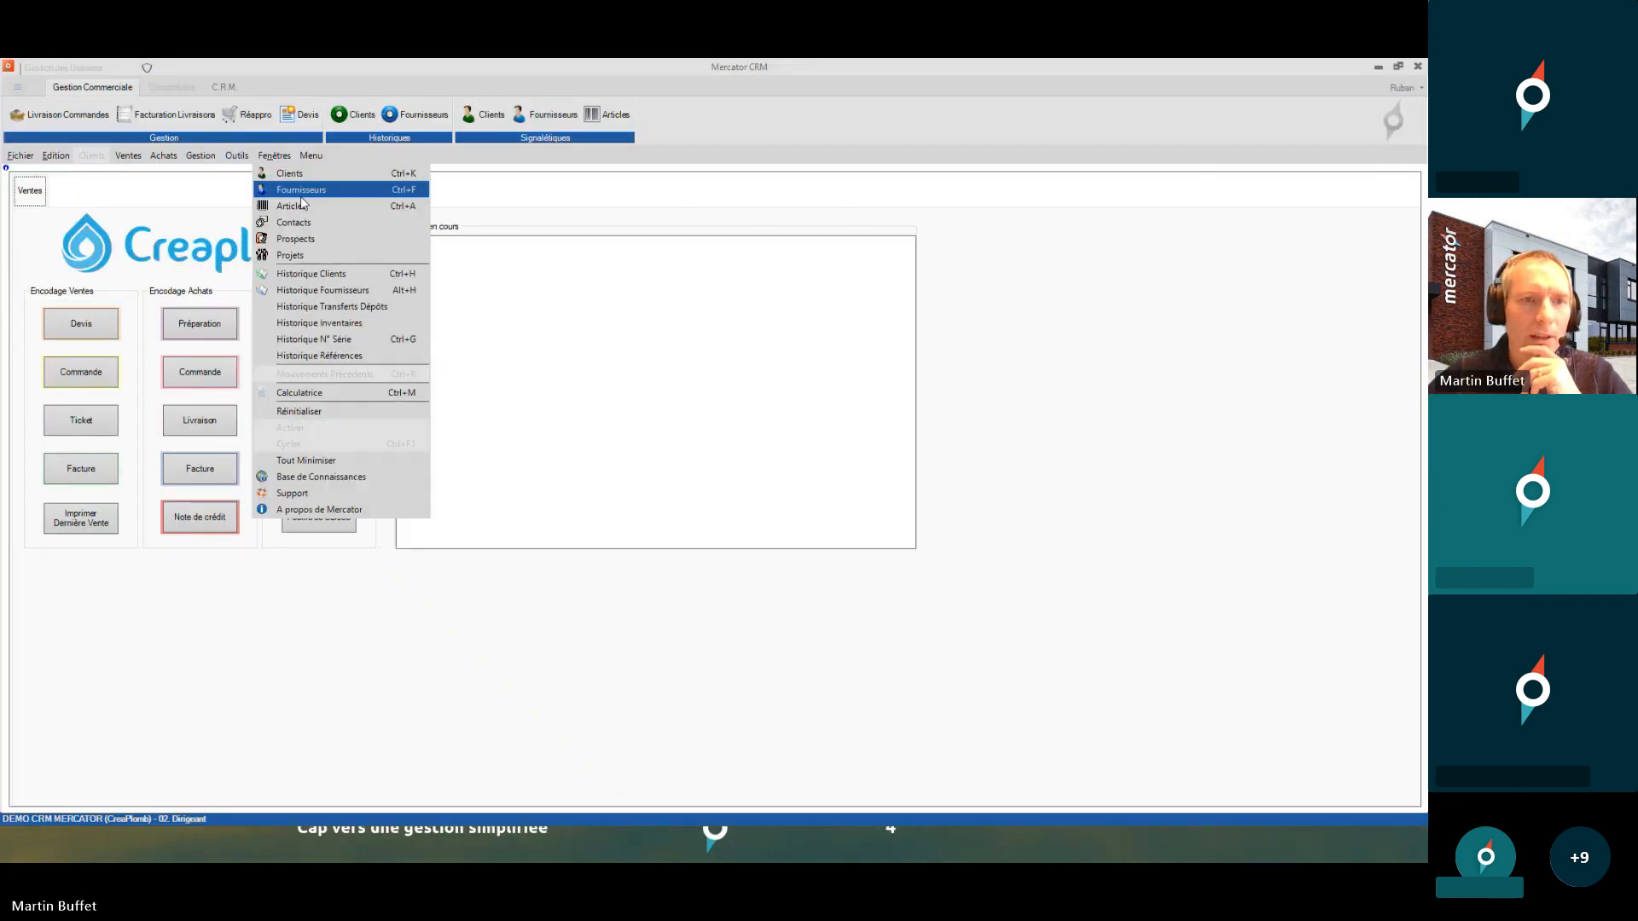
mouse_move(255, 225)
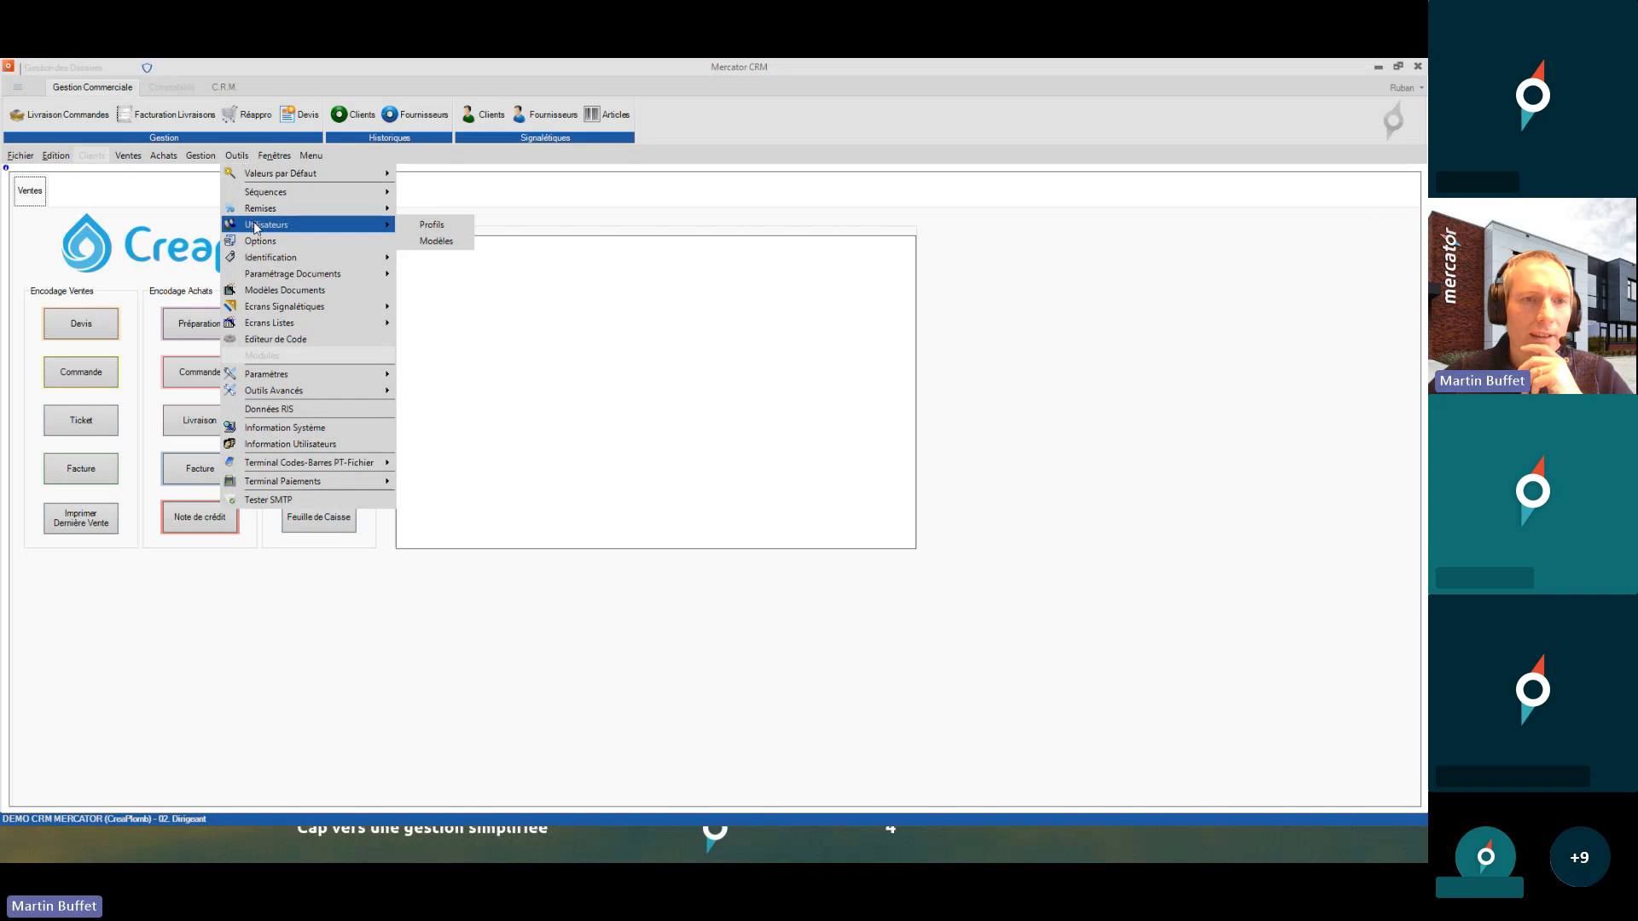
left_click(432, 224)
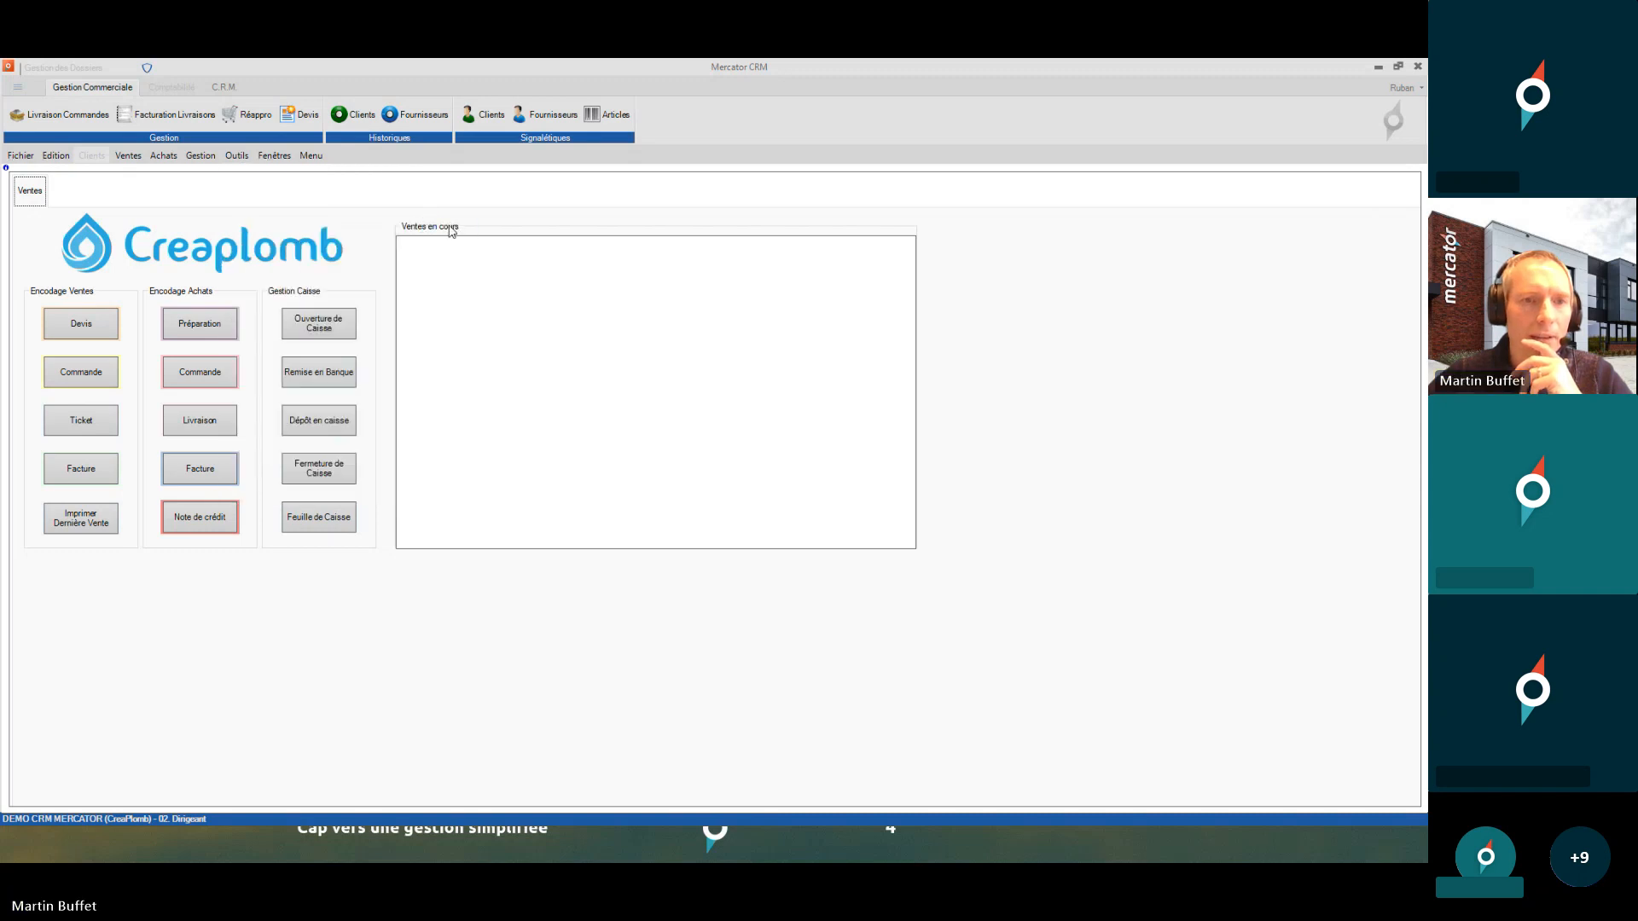
- Maximize the Profils window and check 01. Caisse's mask level 50 and department code C
left_click(909, 232)
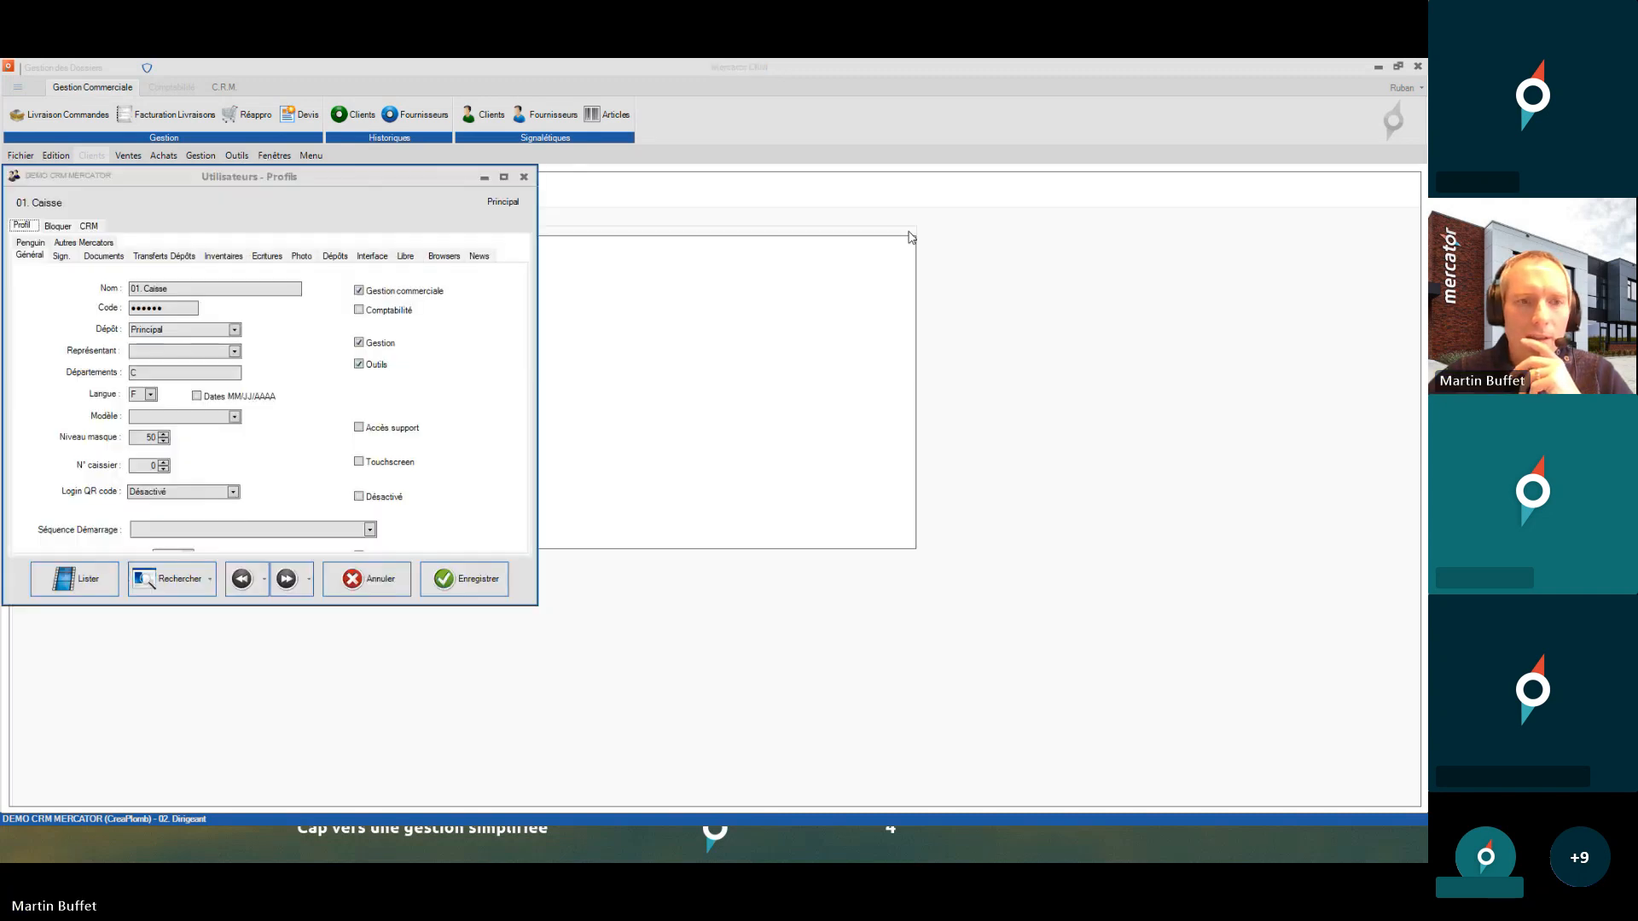
left_click_drag(193, 277, 113, 273)
double_click(150, 425)
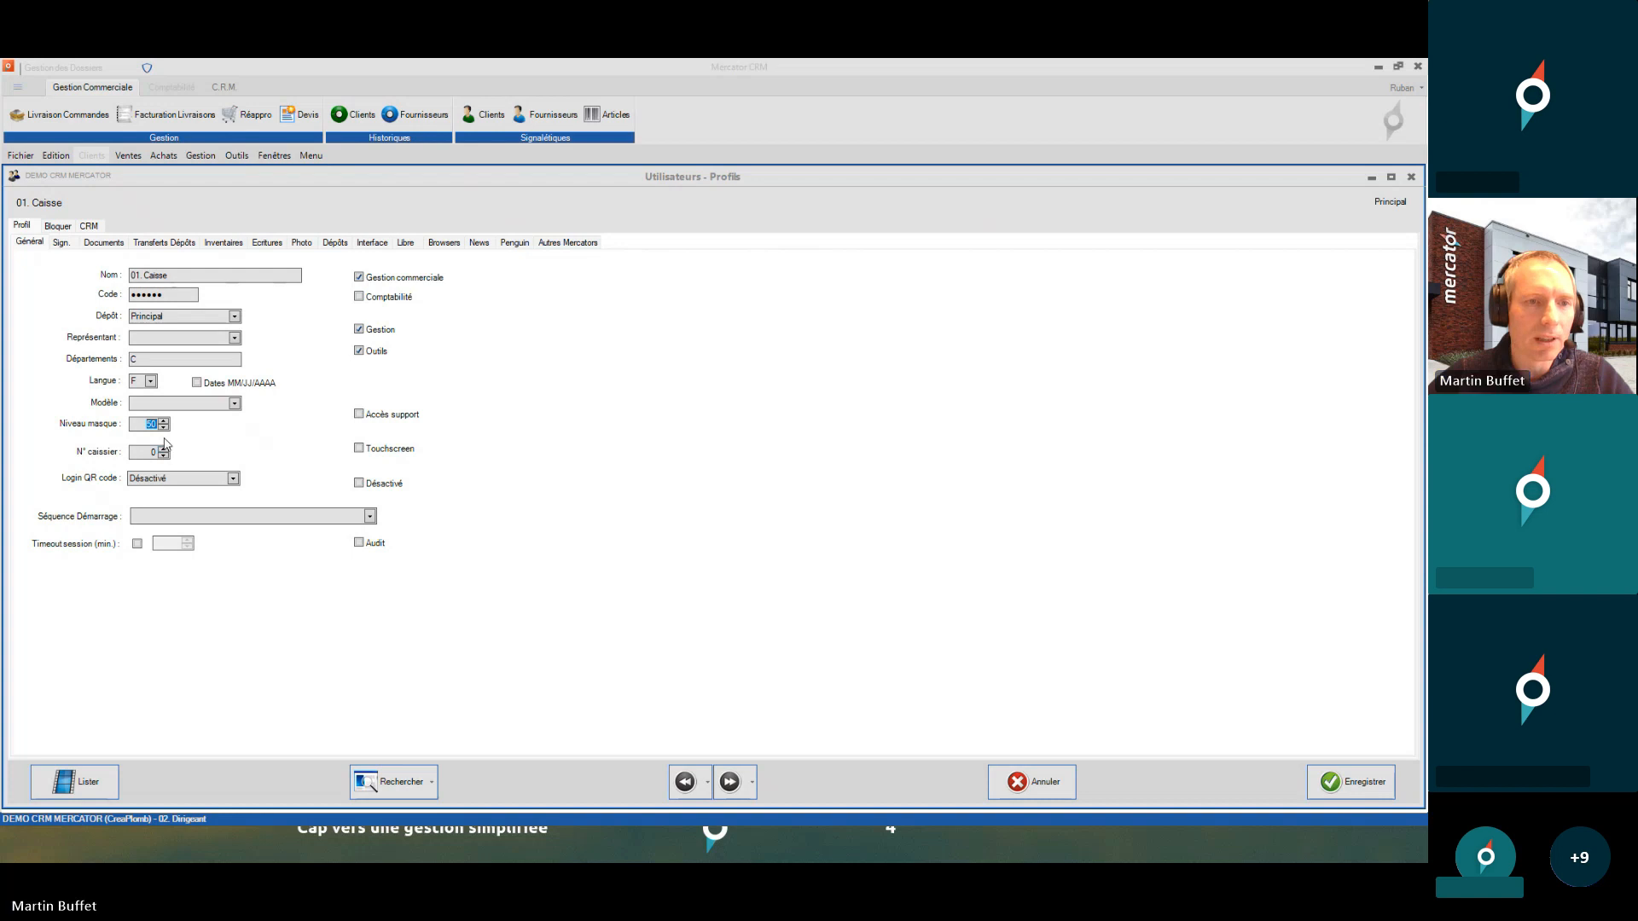
left_click(187, 363)
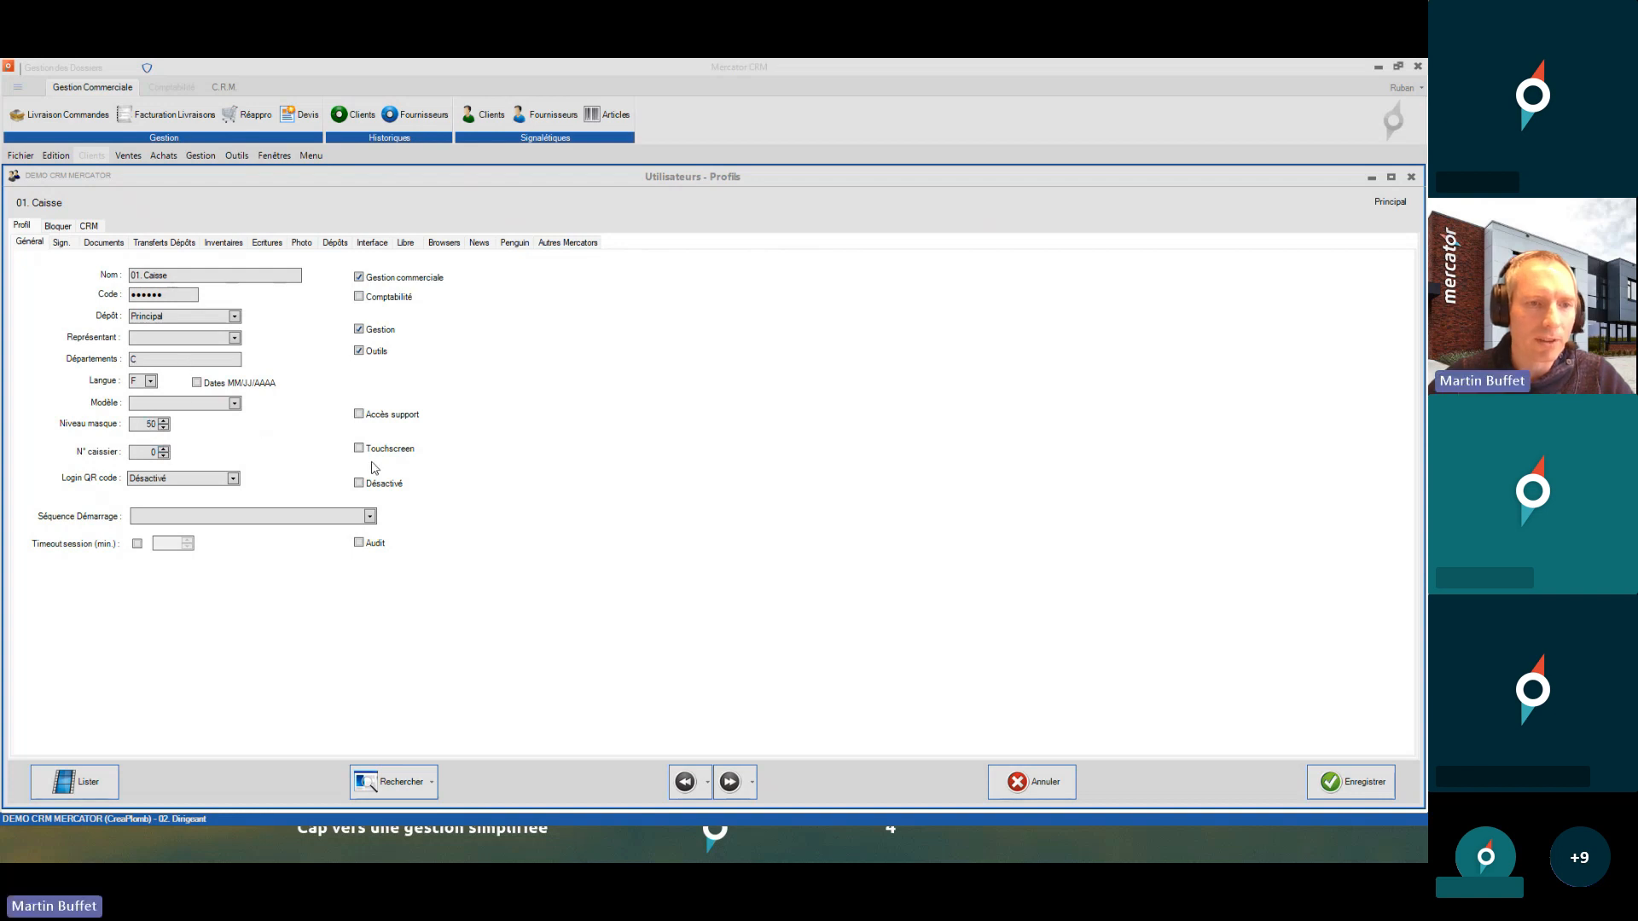
- Compare mask levels of Dirigeant (98) and the technician profile (50), returning to 02. Dirigeant
left_click(729, 781)
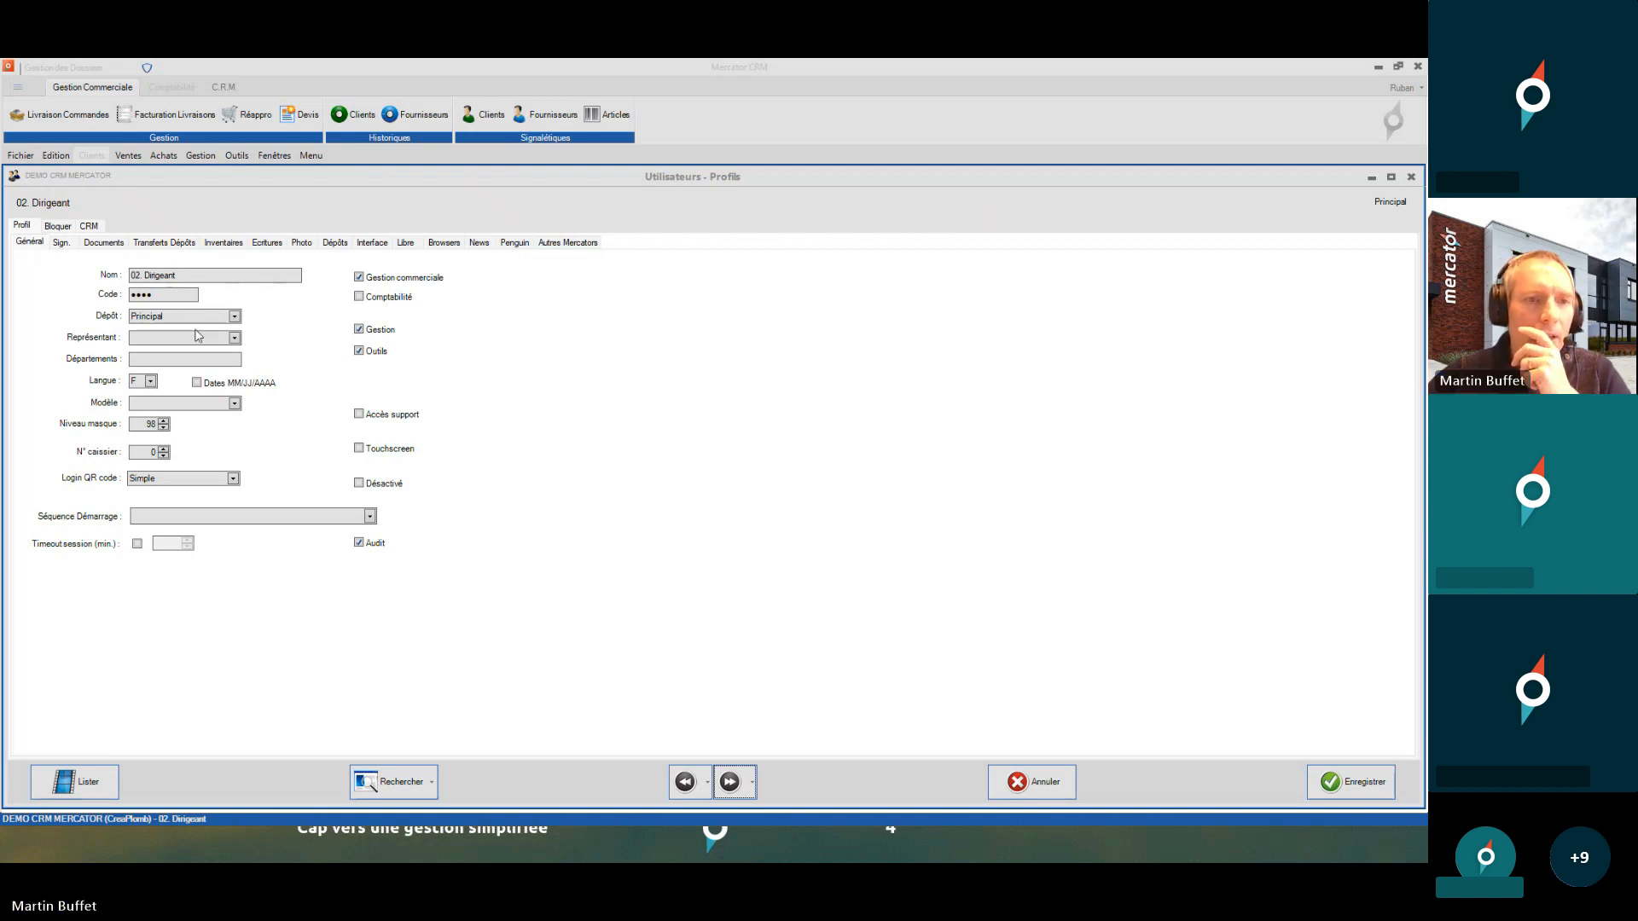
left_click(144, 359)
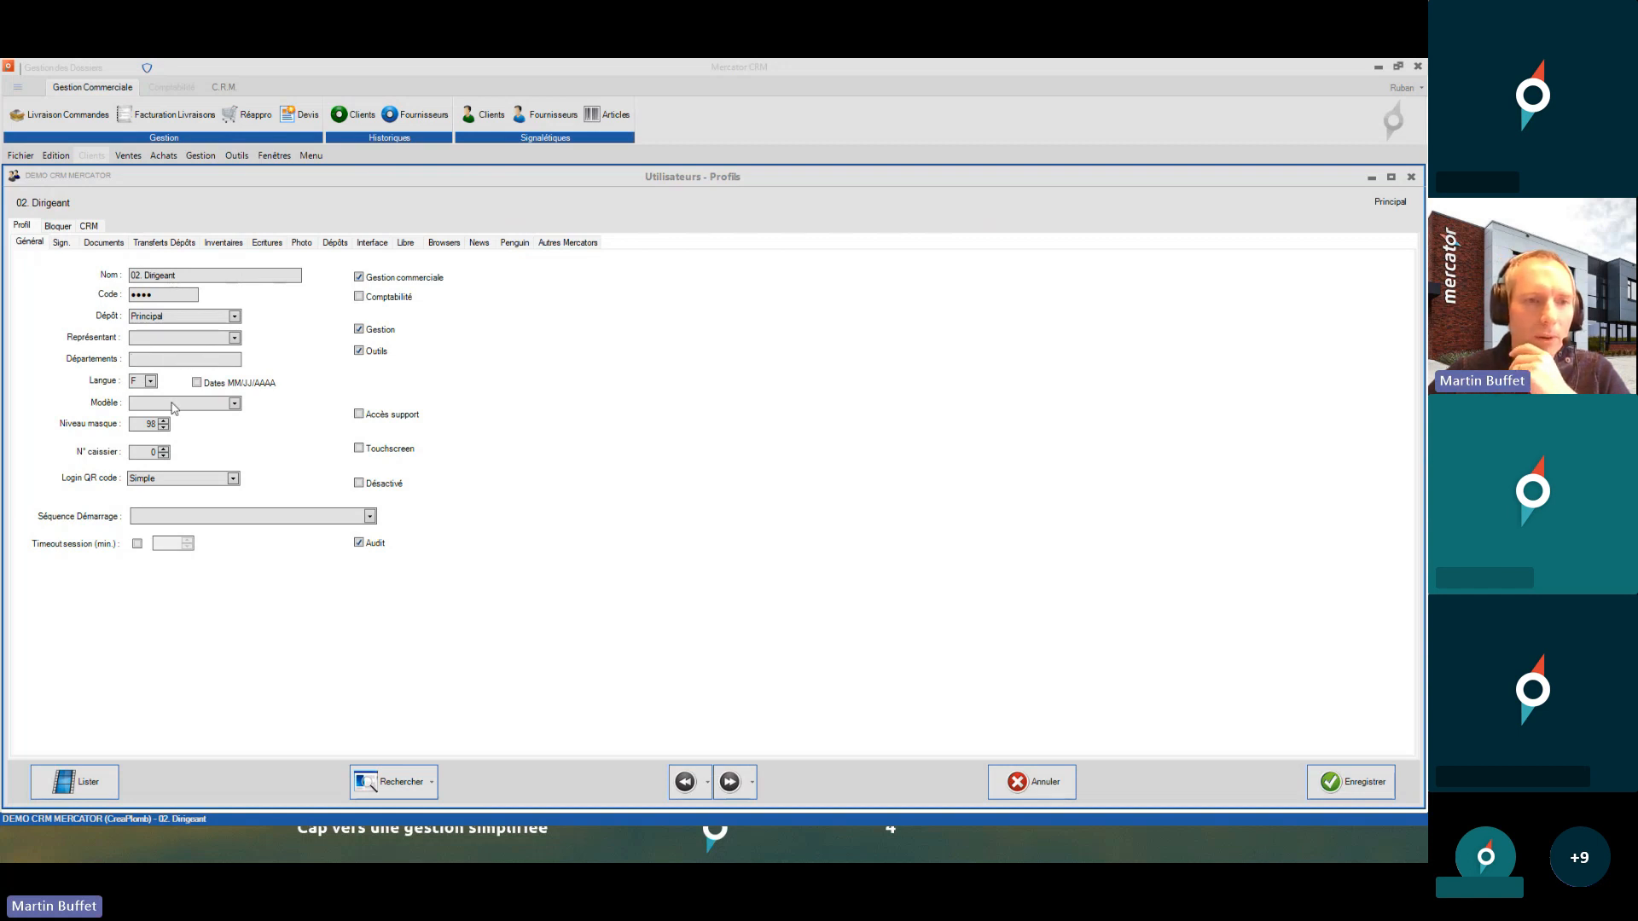
double_click(149, 424)
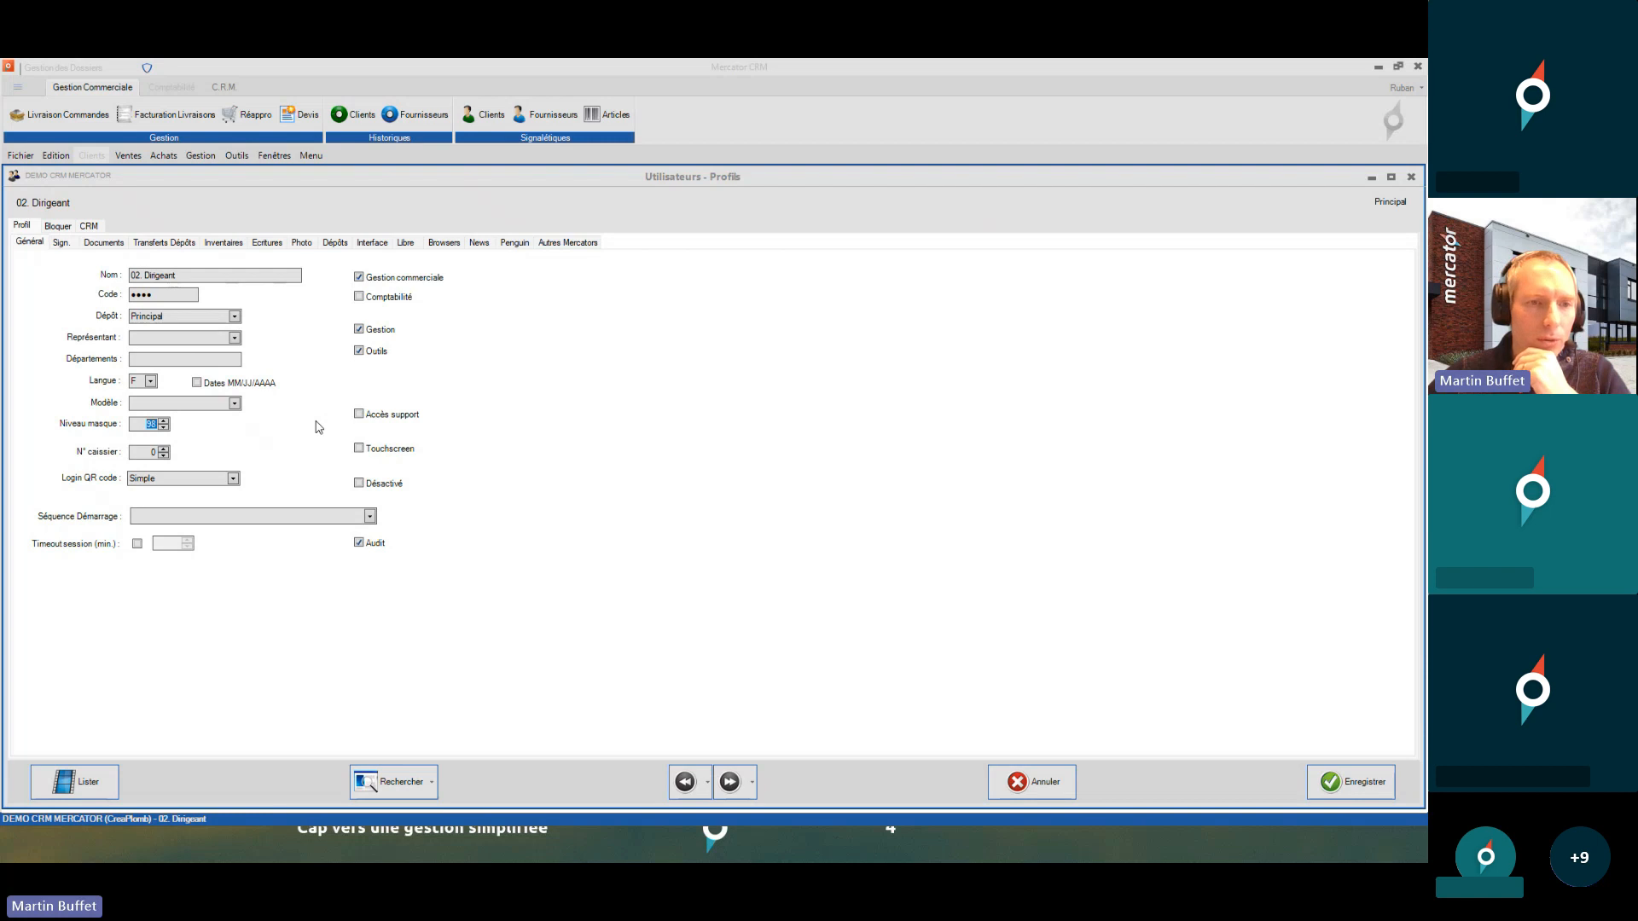
left_click(730, 782)
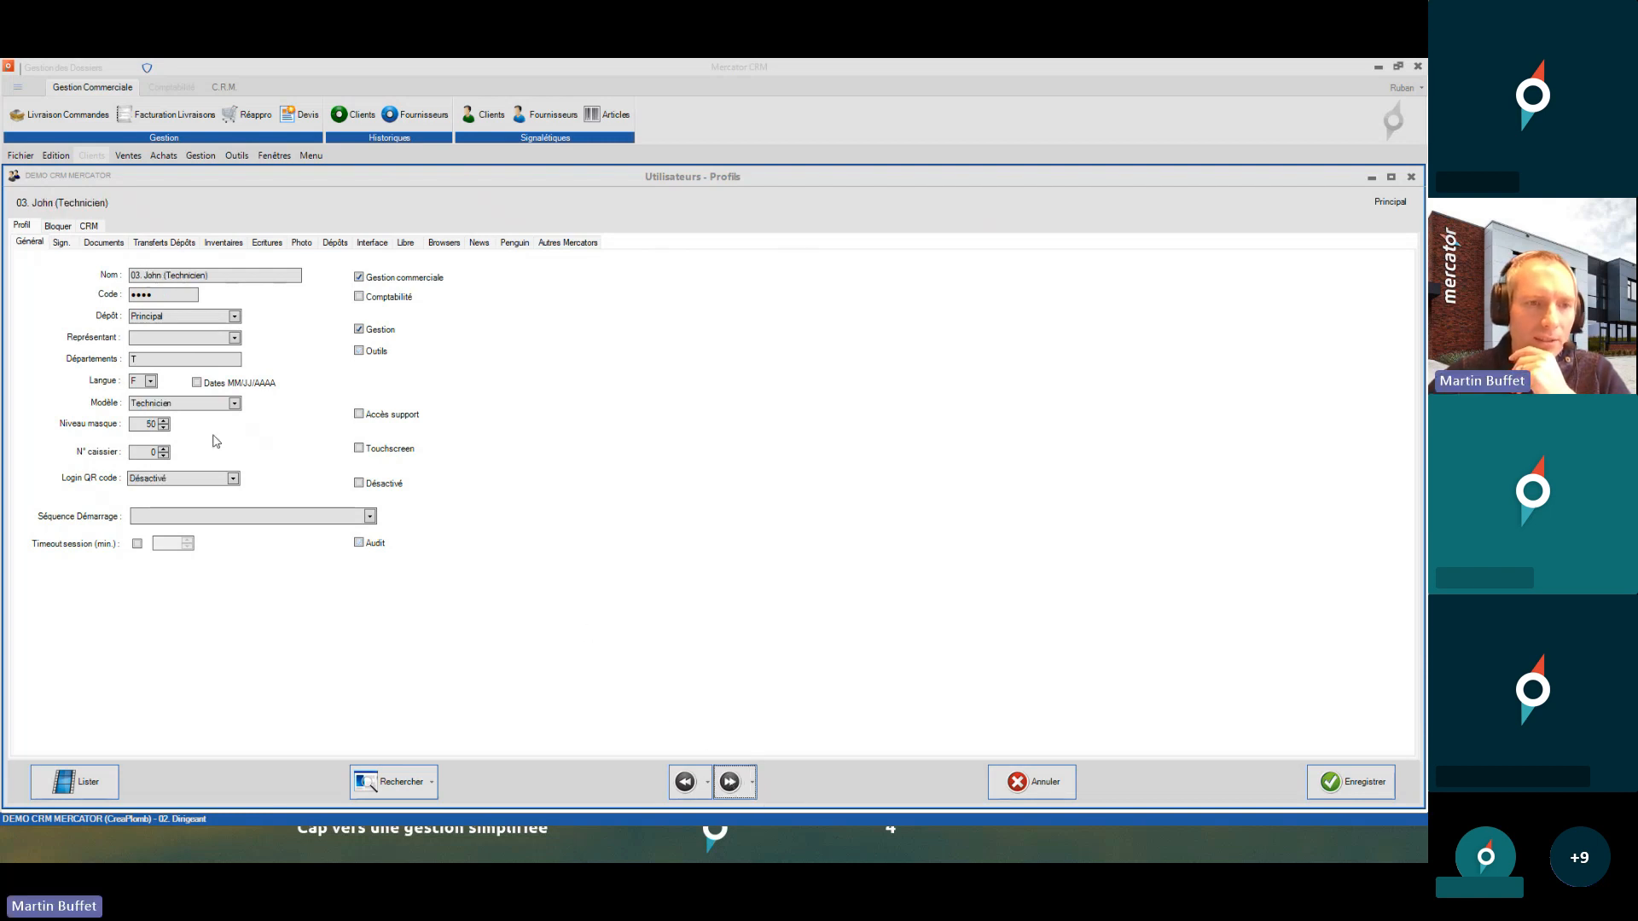
double_click(140, 425)
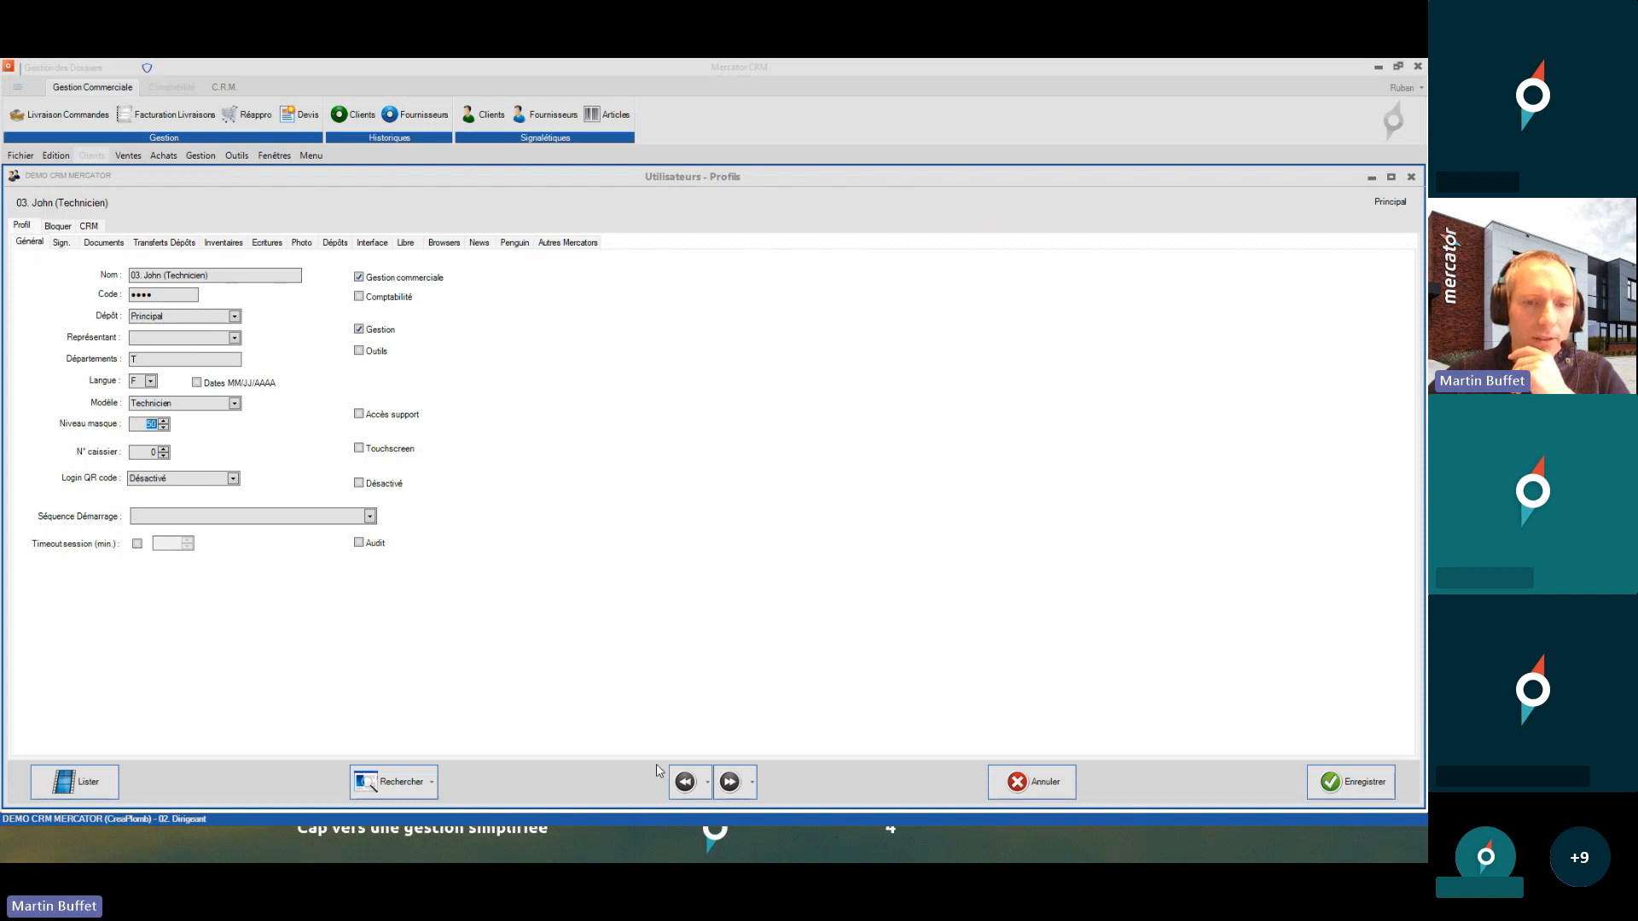
left_click(685, 782)
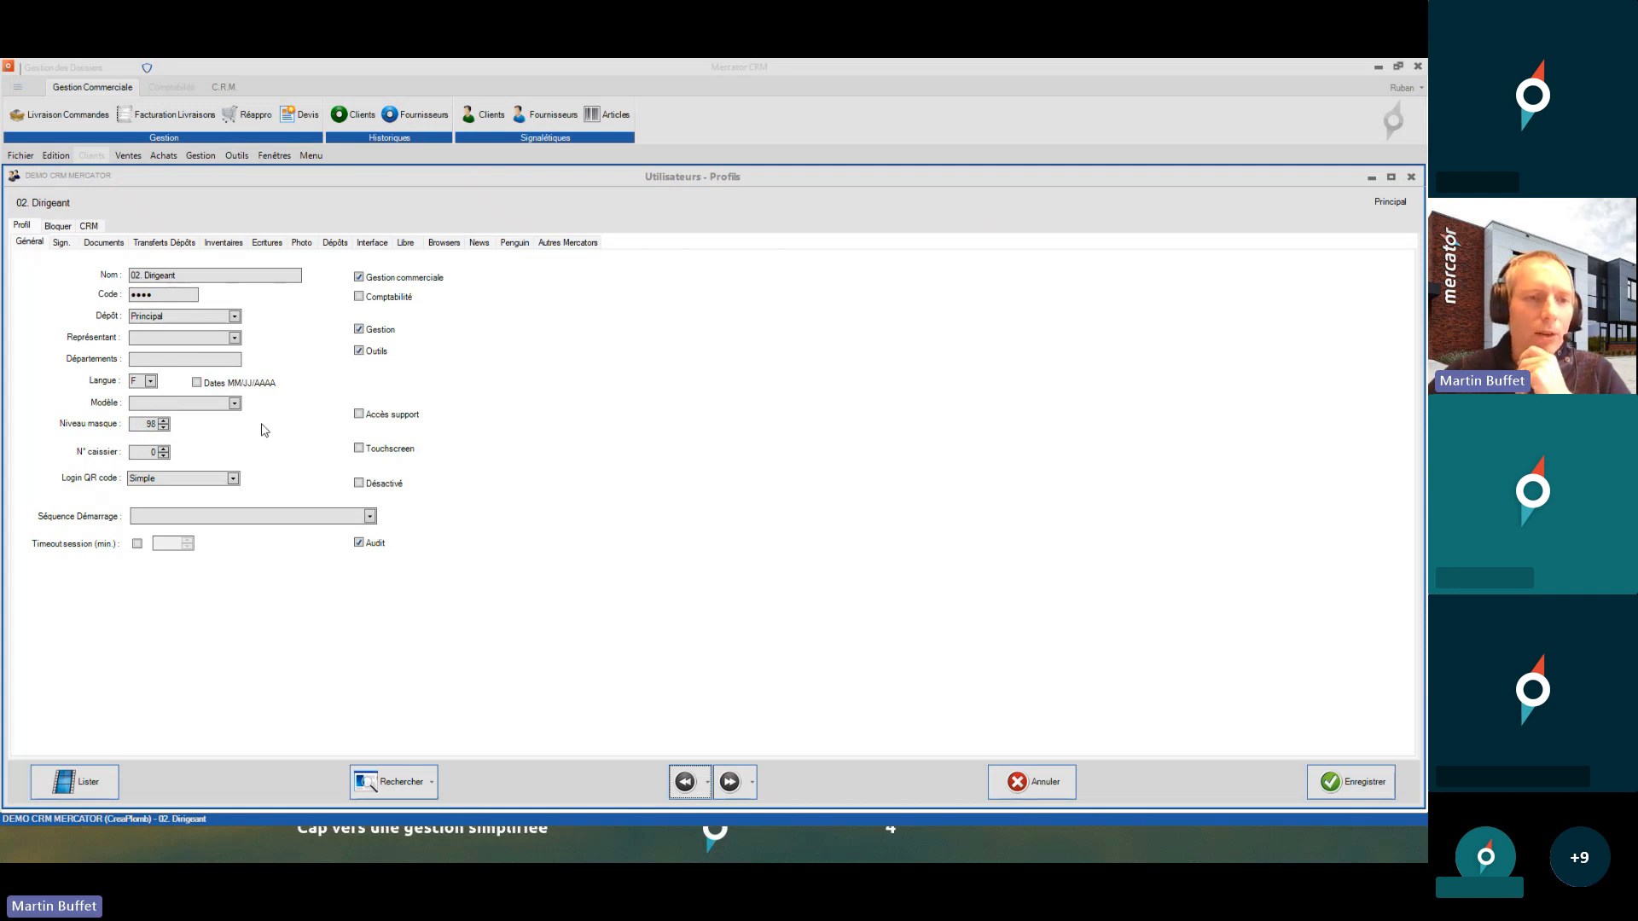
left_click(144, 430)
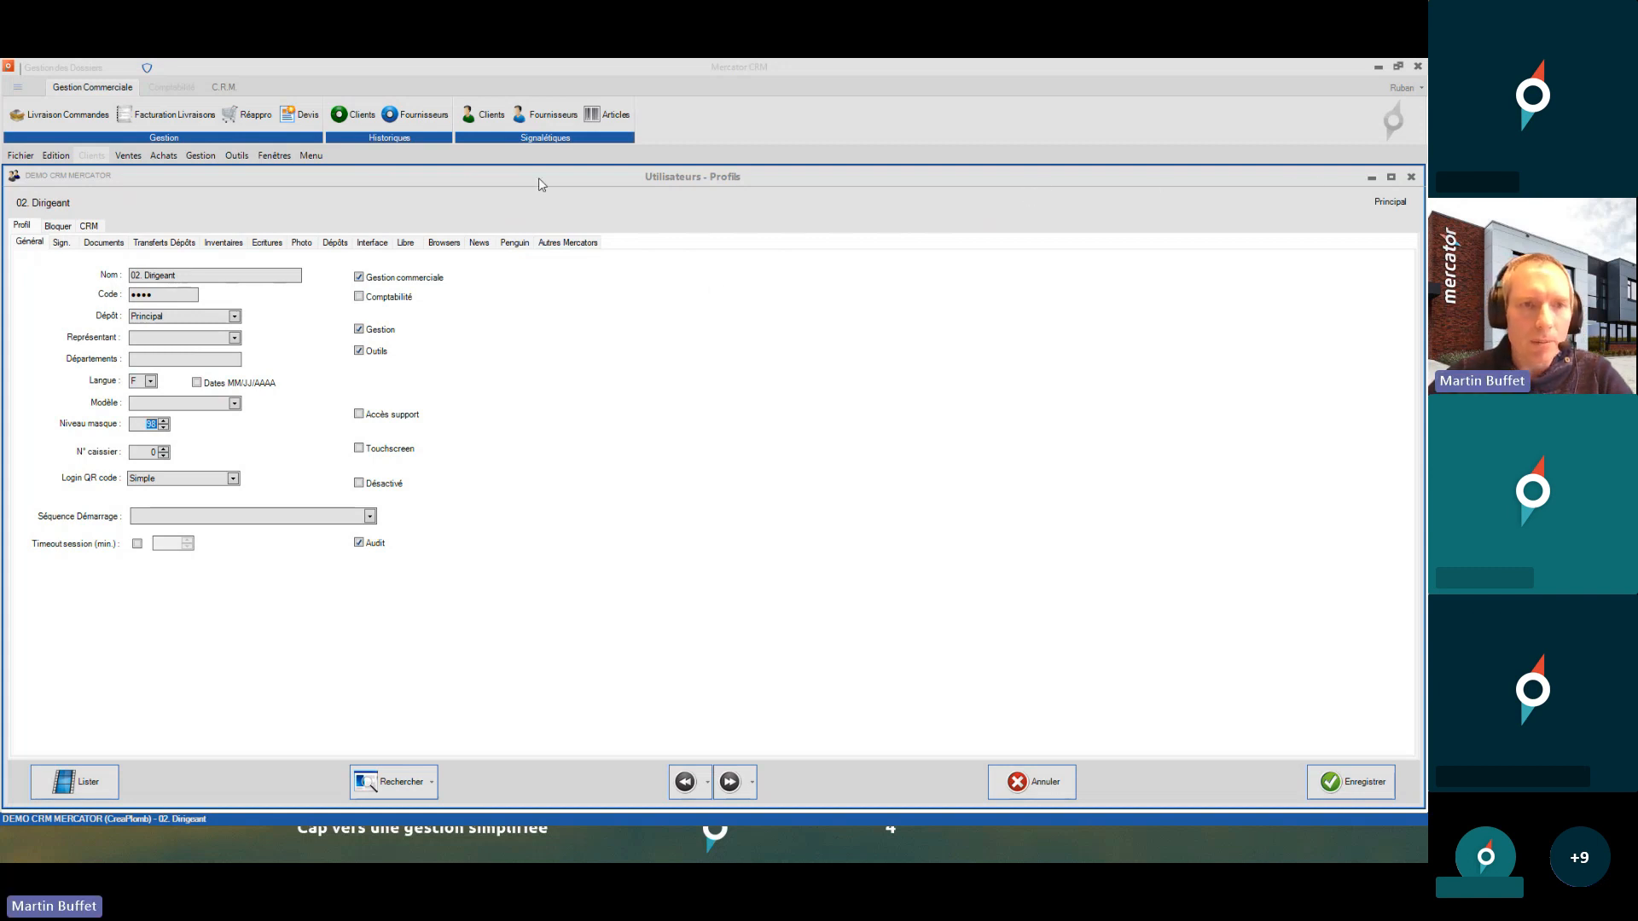
- Show the Outils menu while the 02. Dirigeant profile stays displayed
left_click(245, 155)
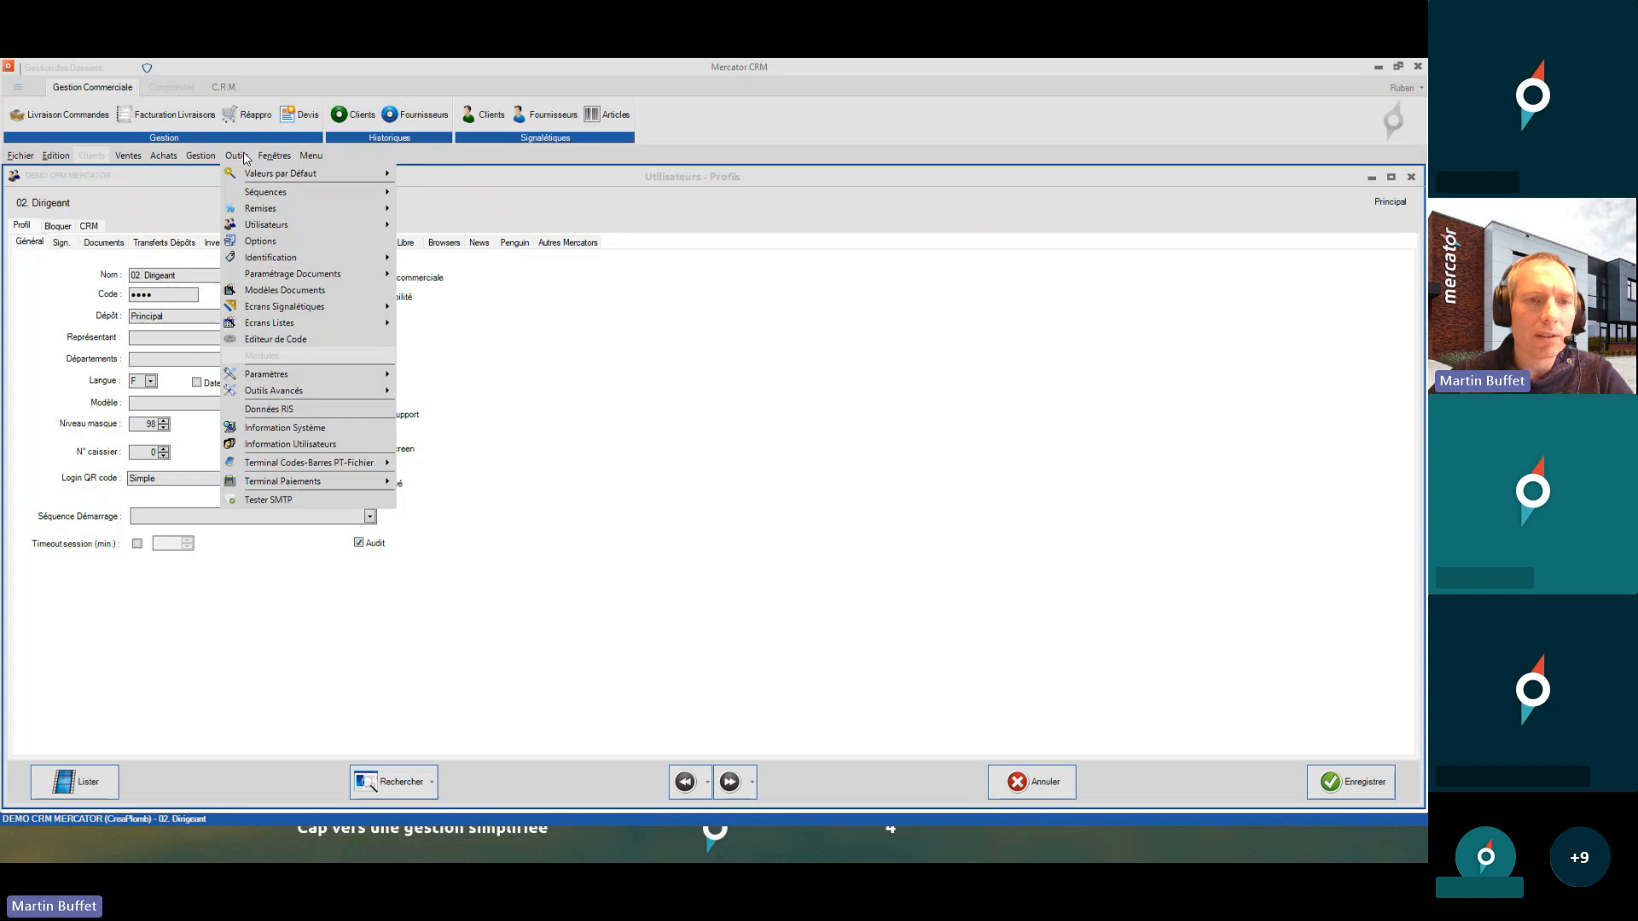
mouse_move(359, 313)
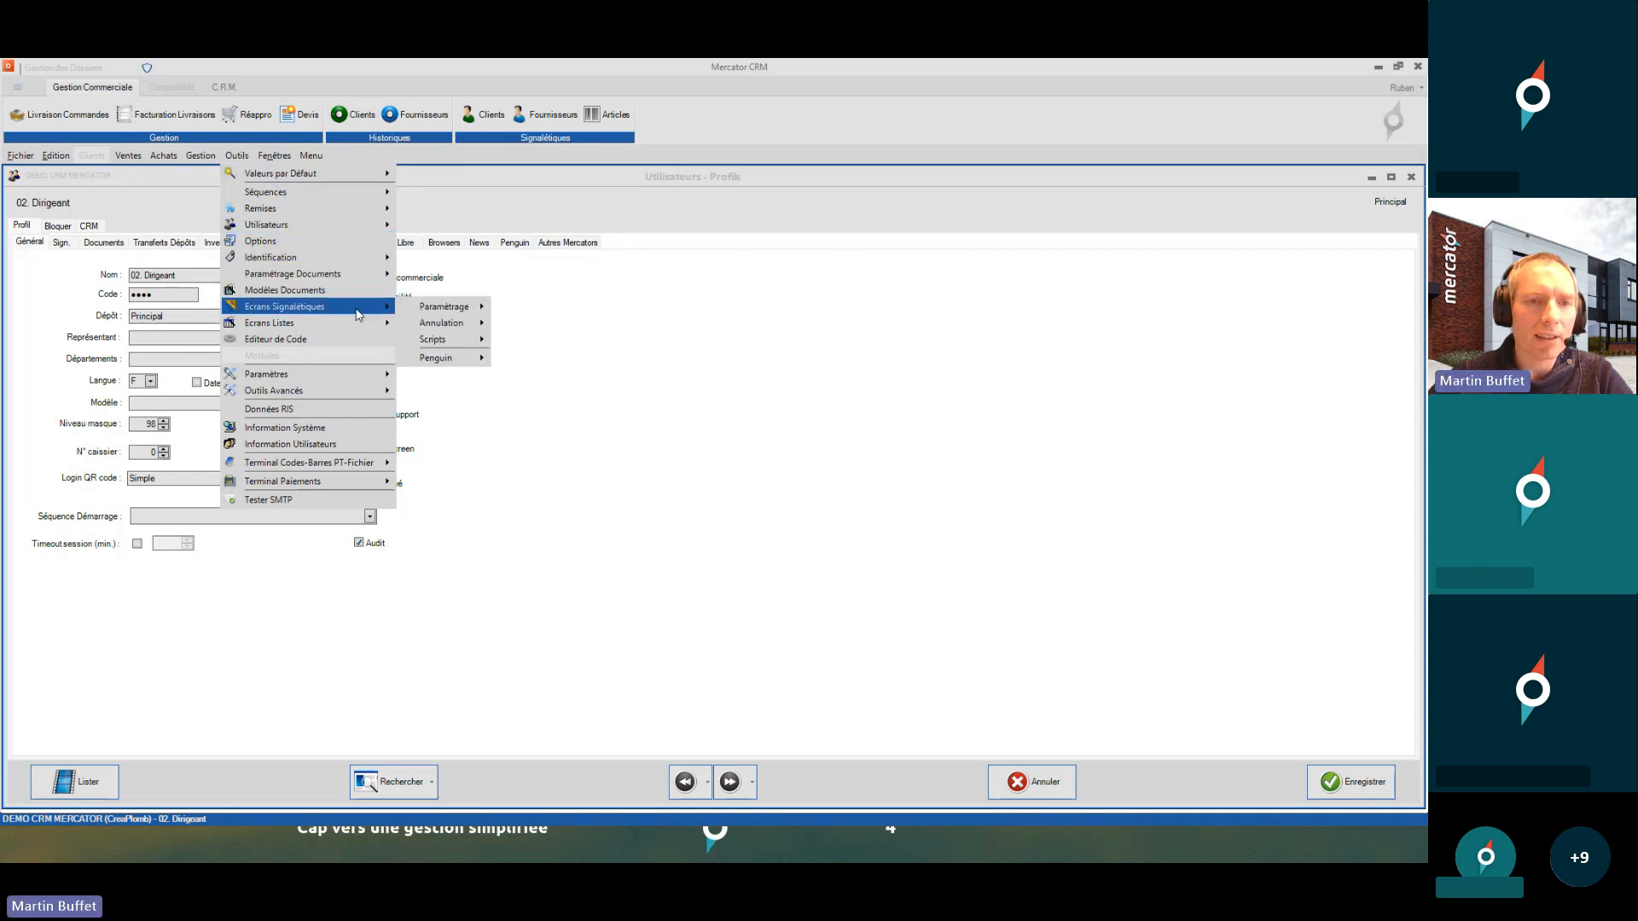
mouse_move(443, 307)
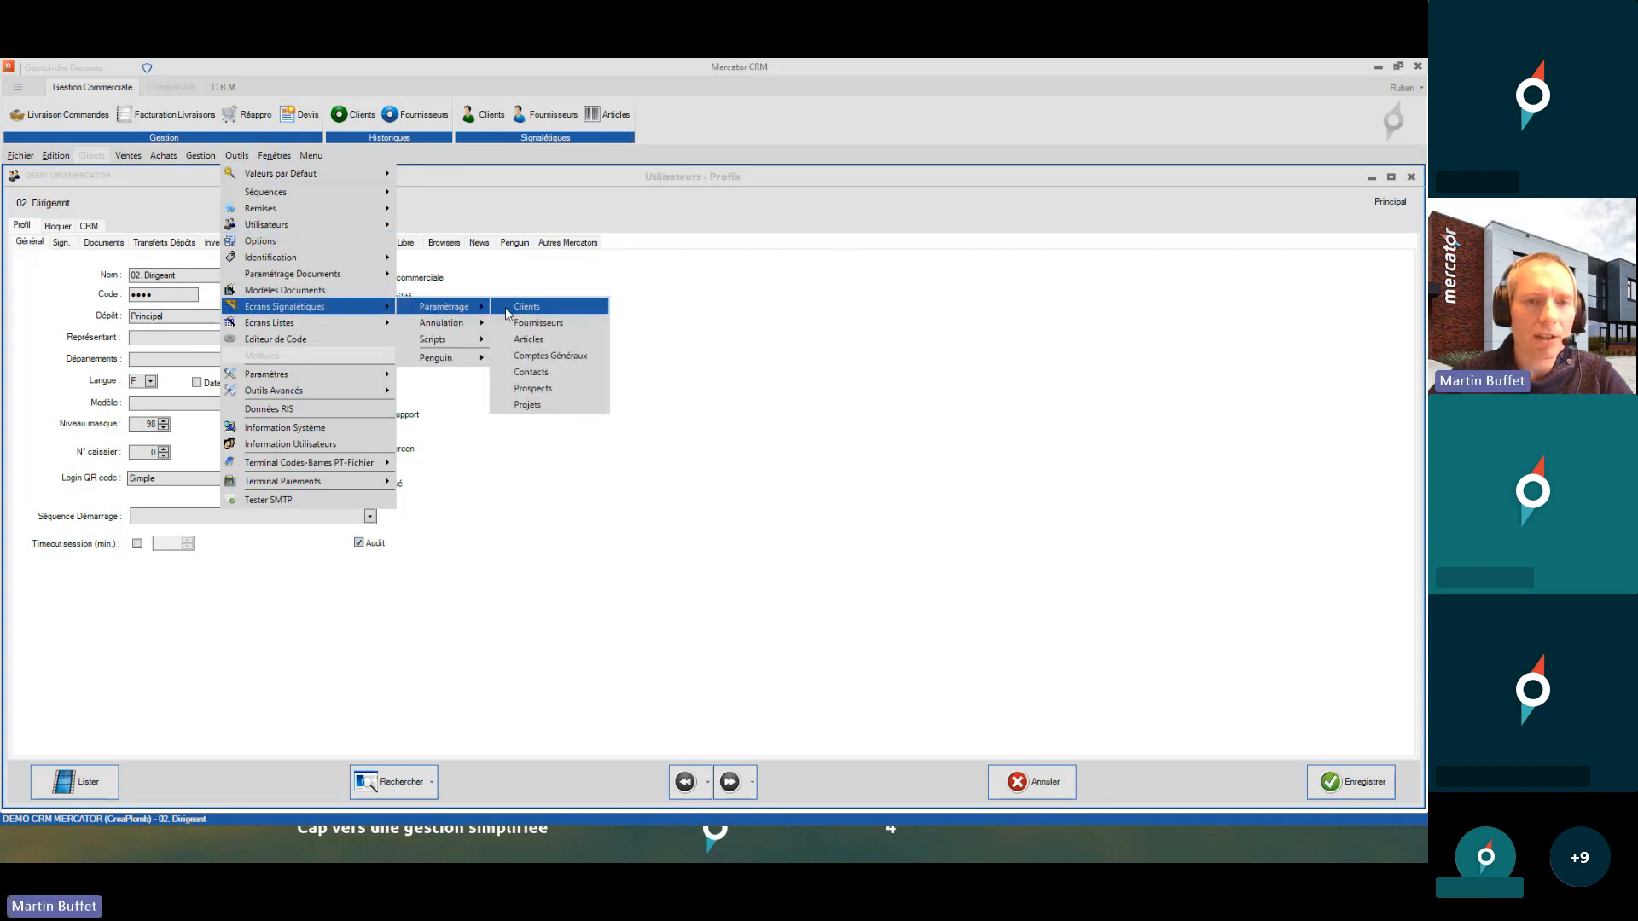
left_click(539, 345)
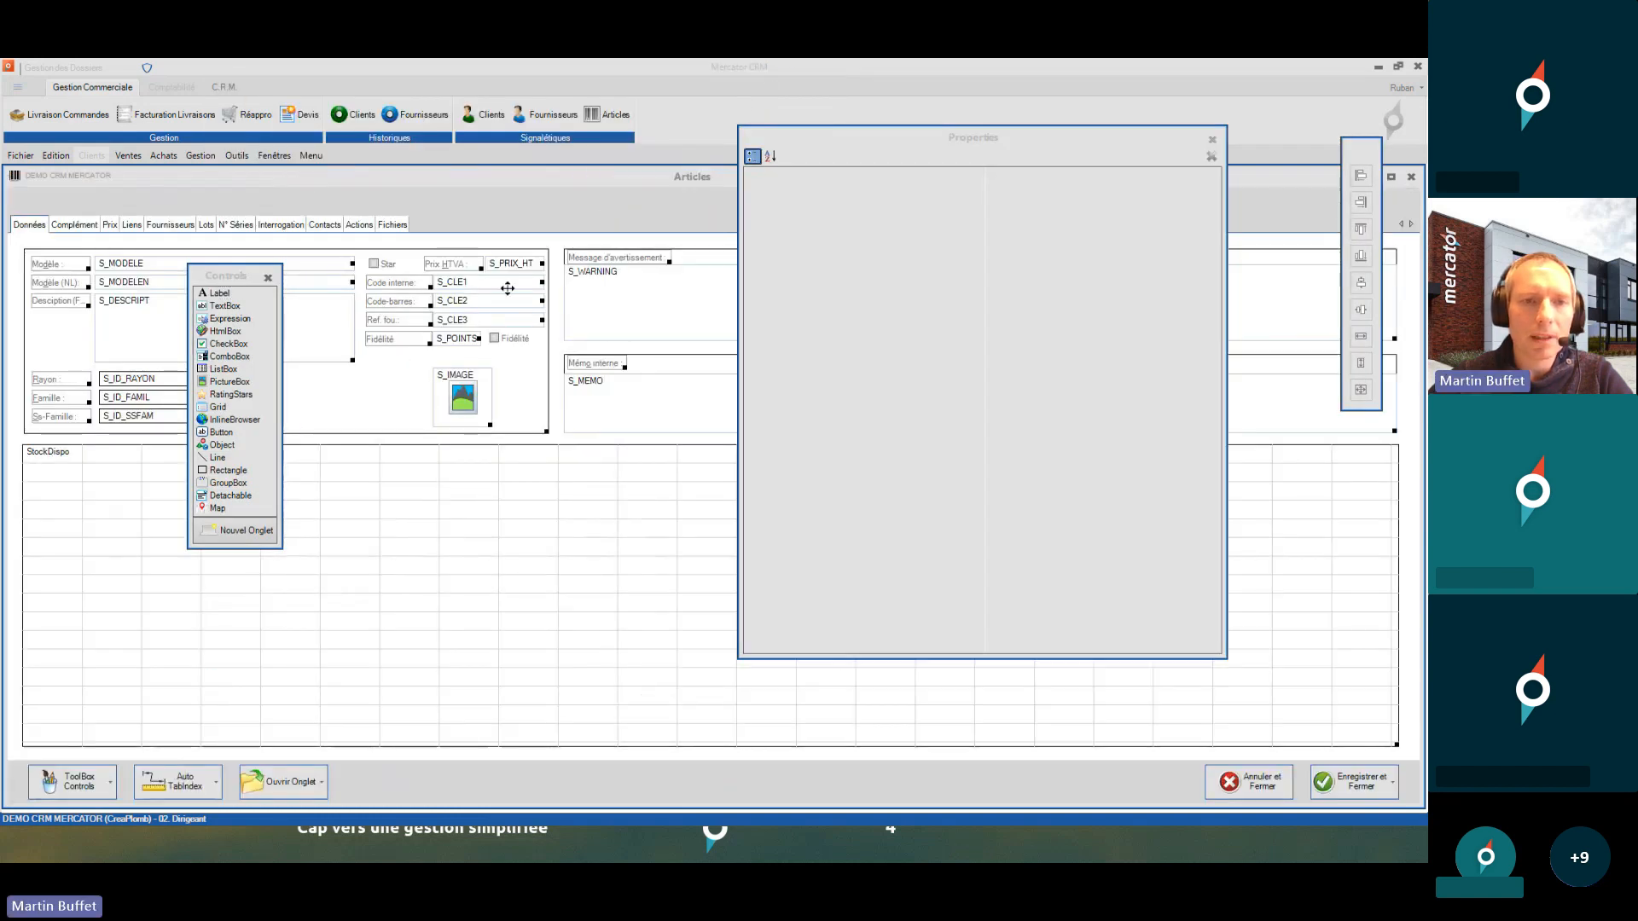
left_click(469, 318)
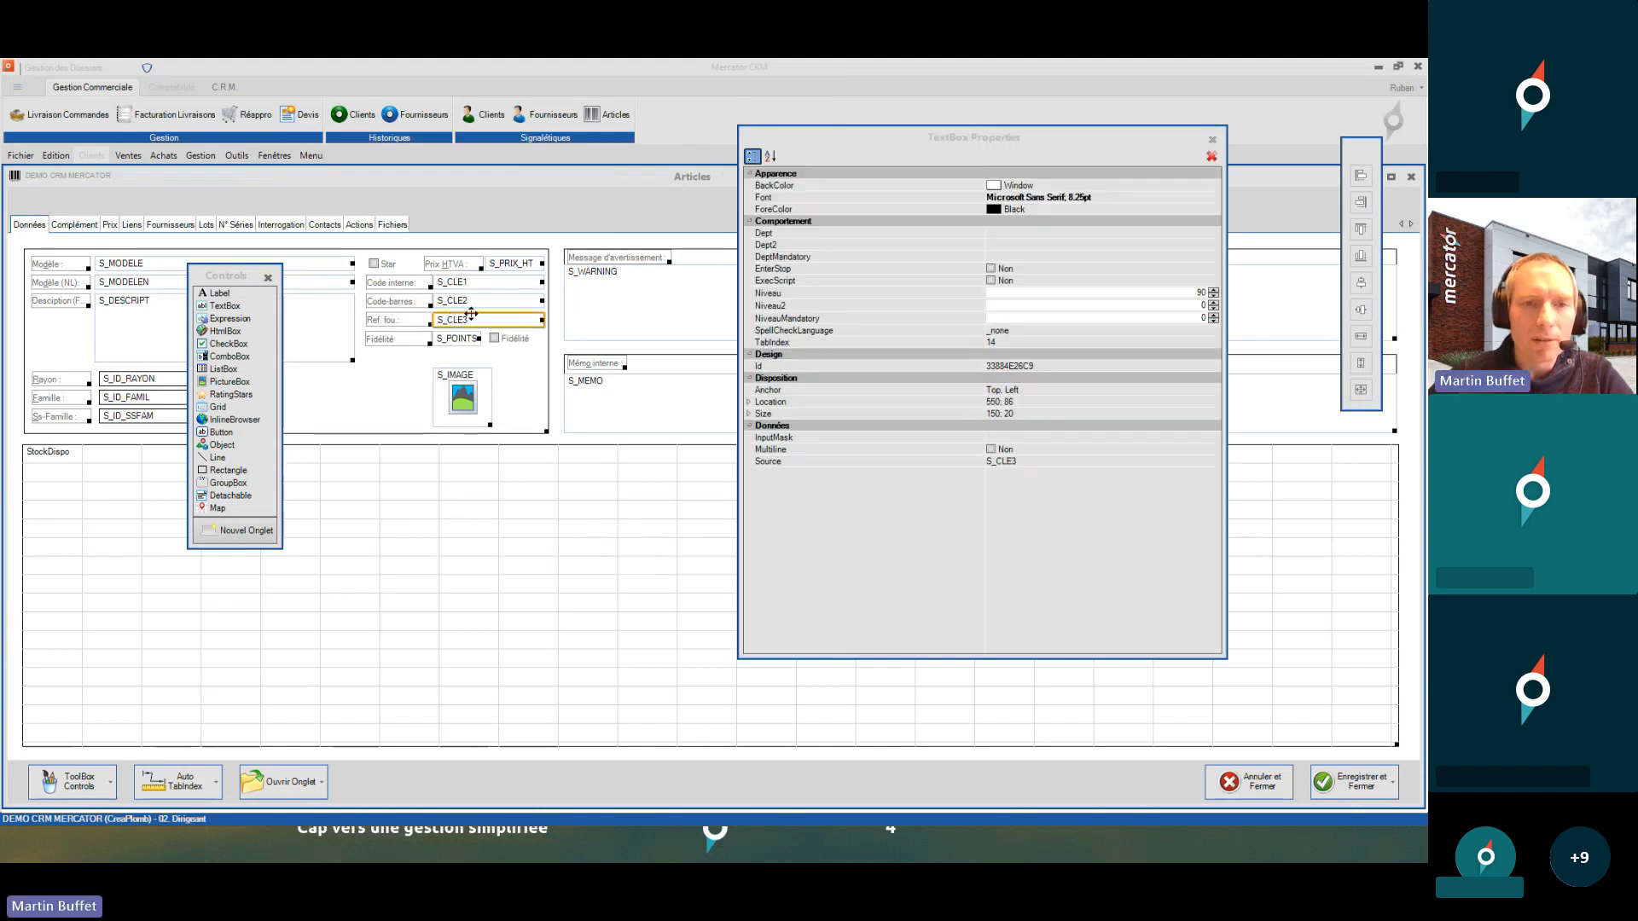
left_click(399, 321)
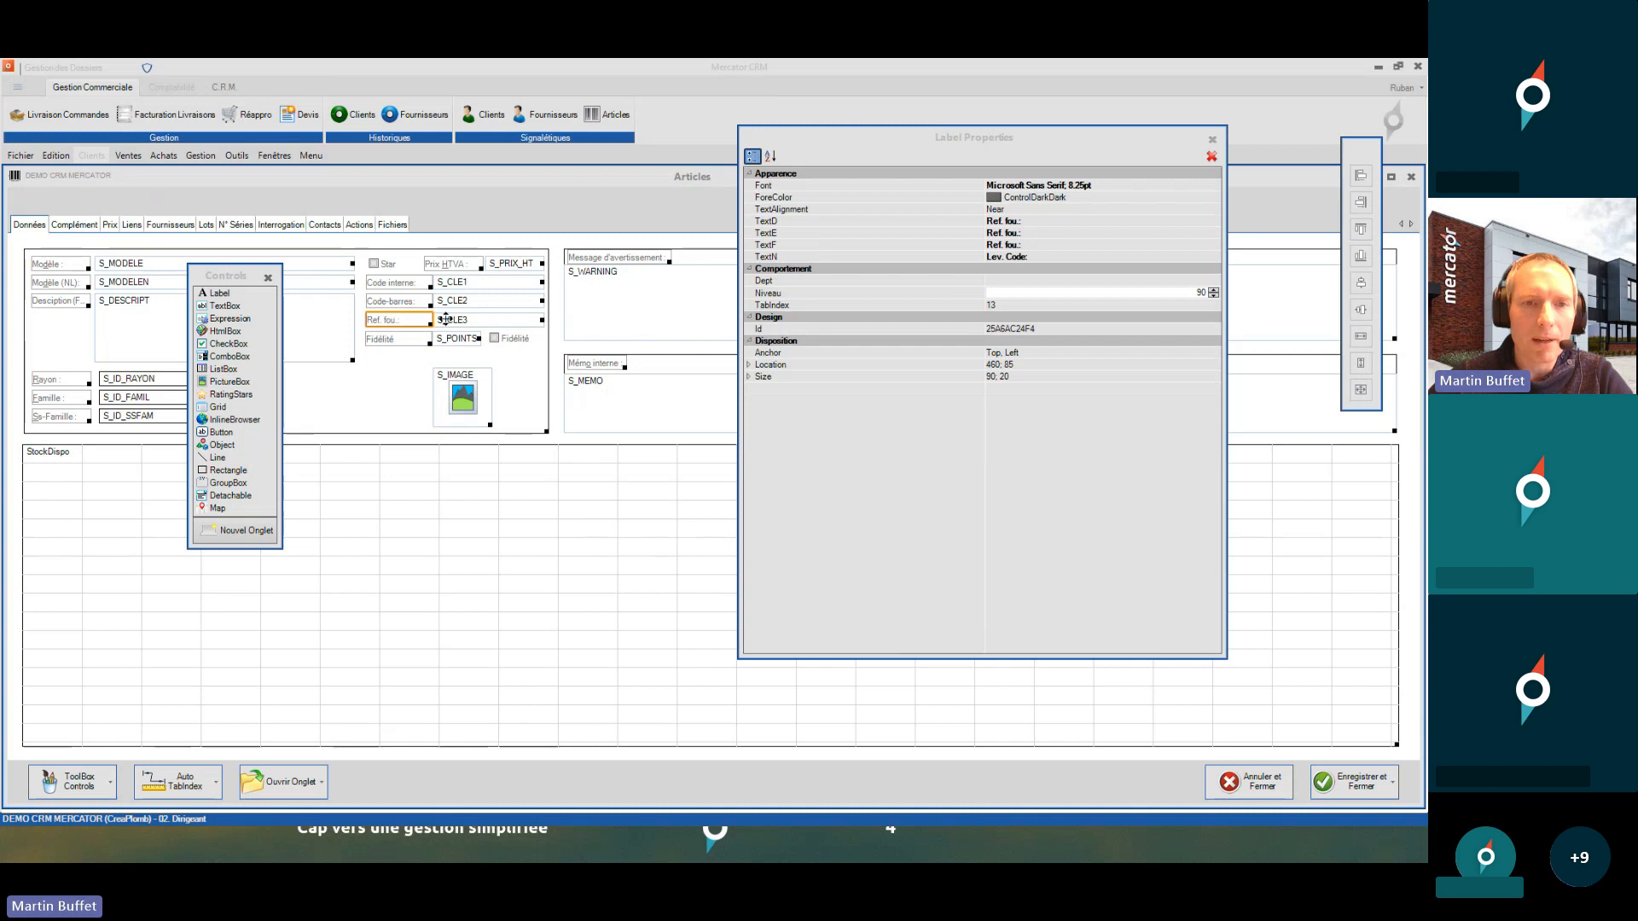
left_click(450, 320)
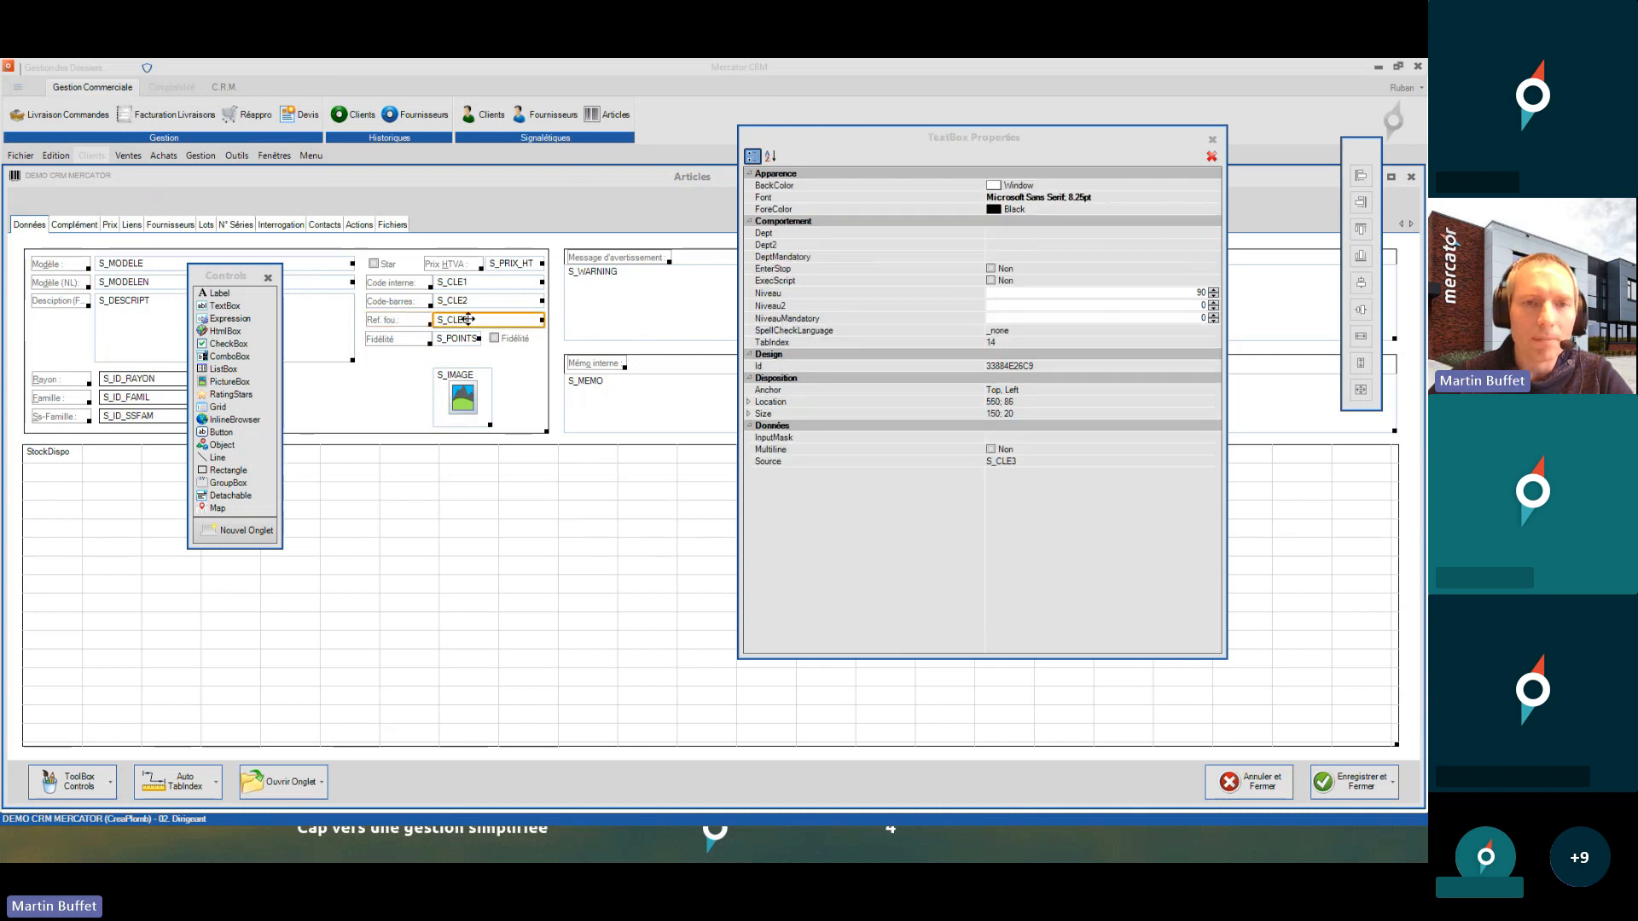
left_click(1072, 296)
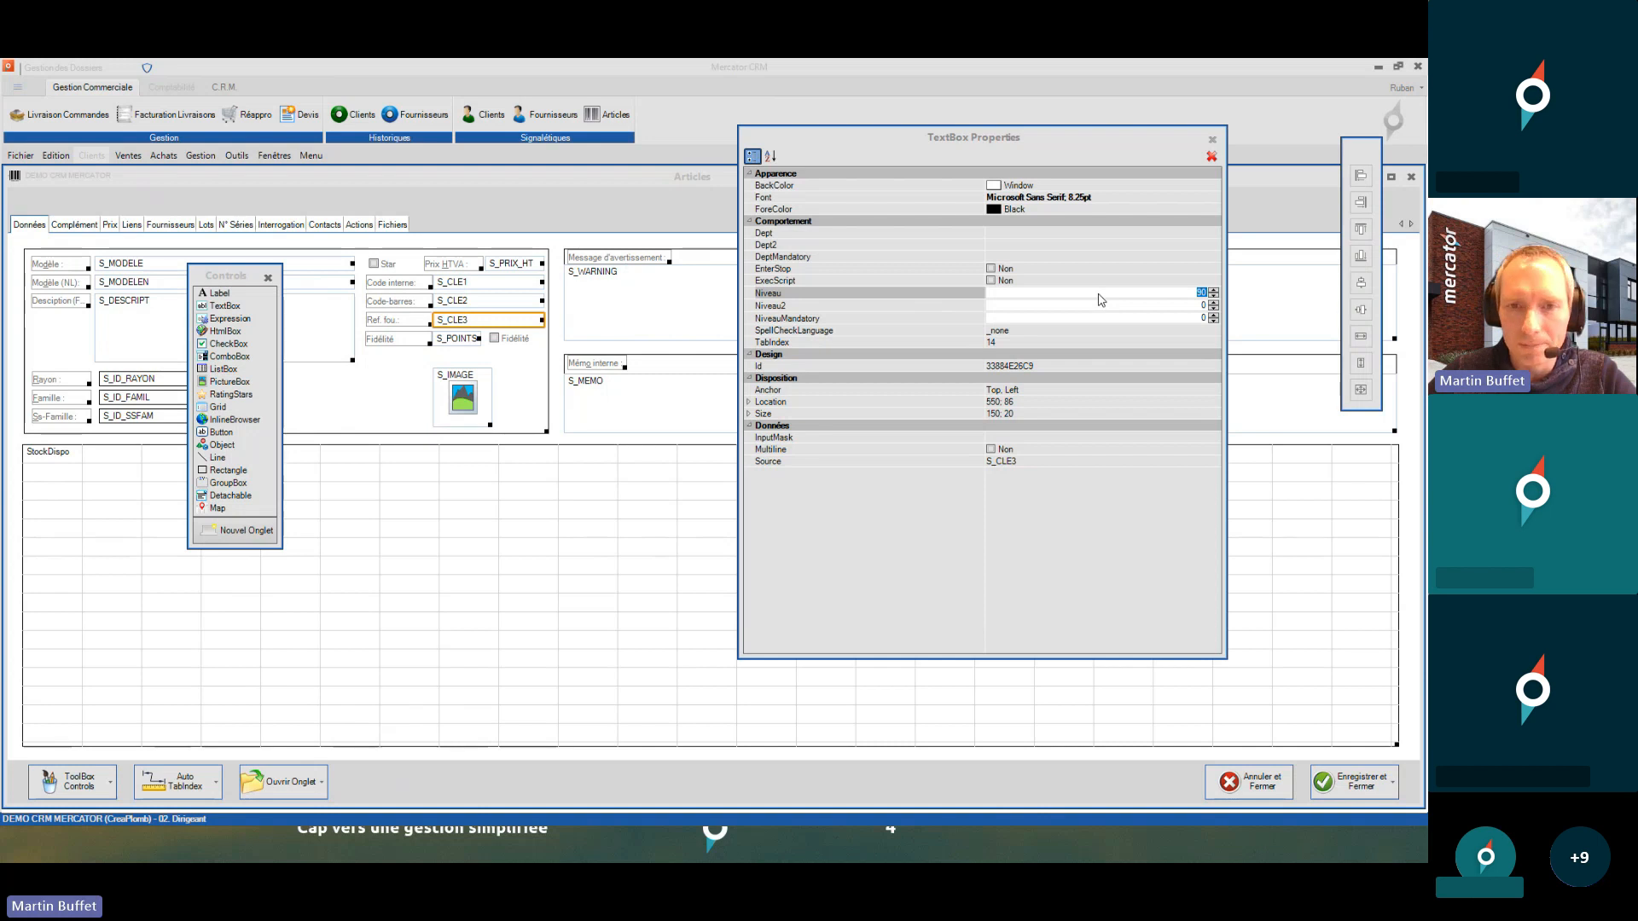
left_click(414, 319)
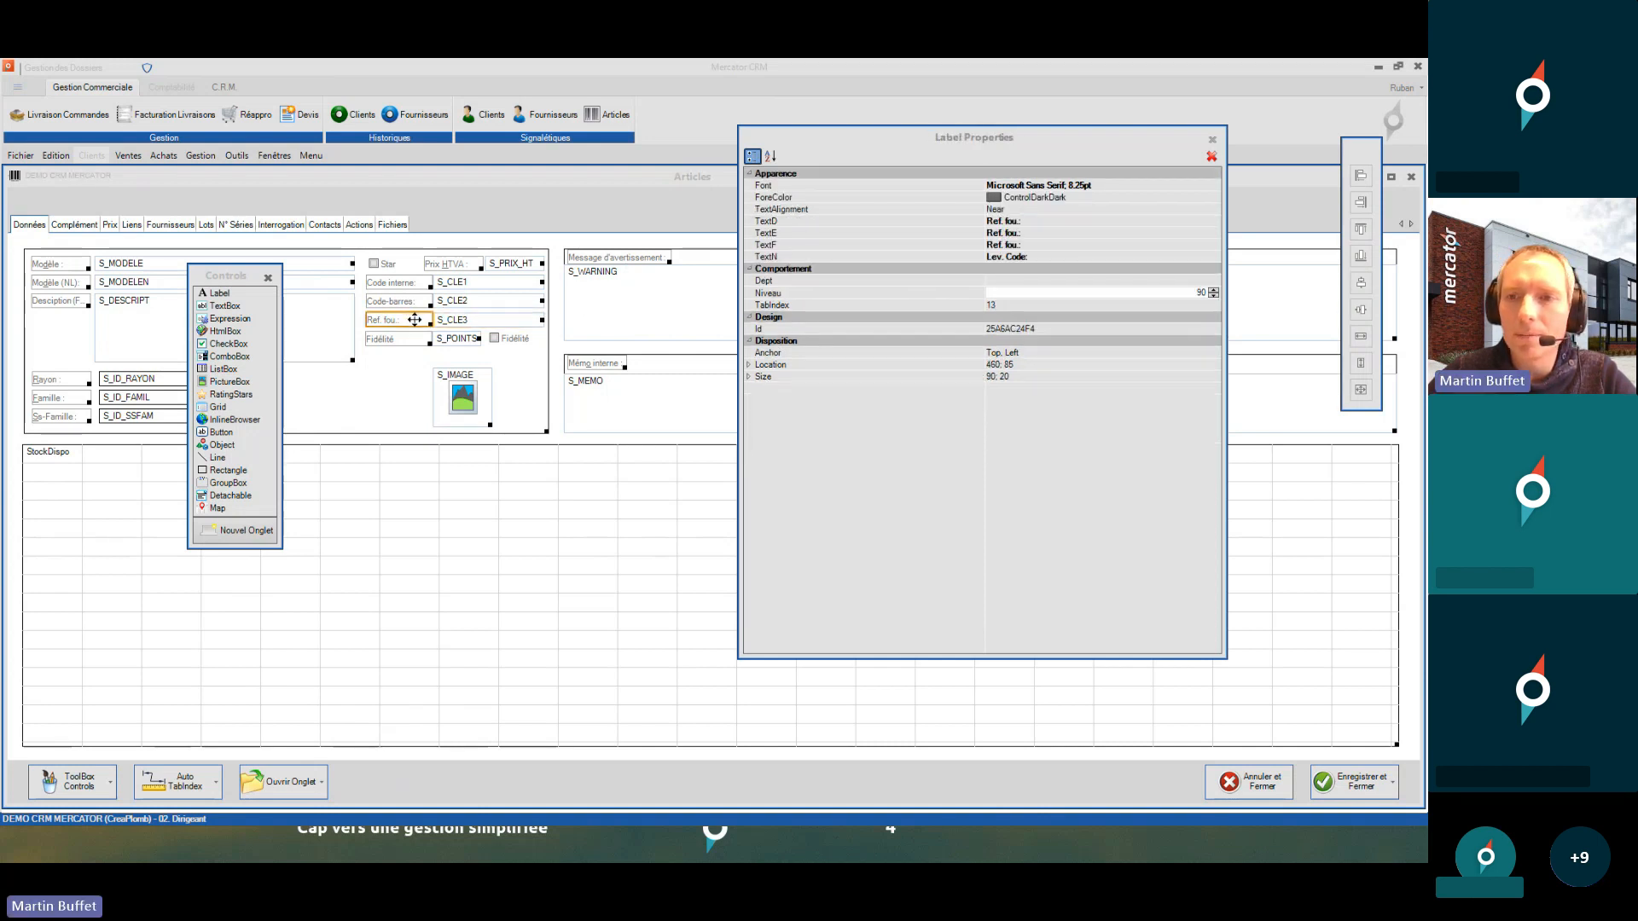
left_click(1411, 177)
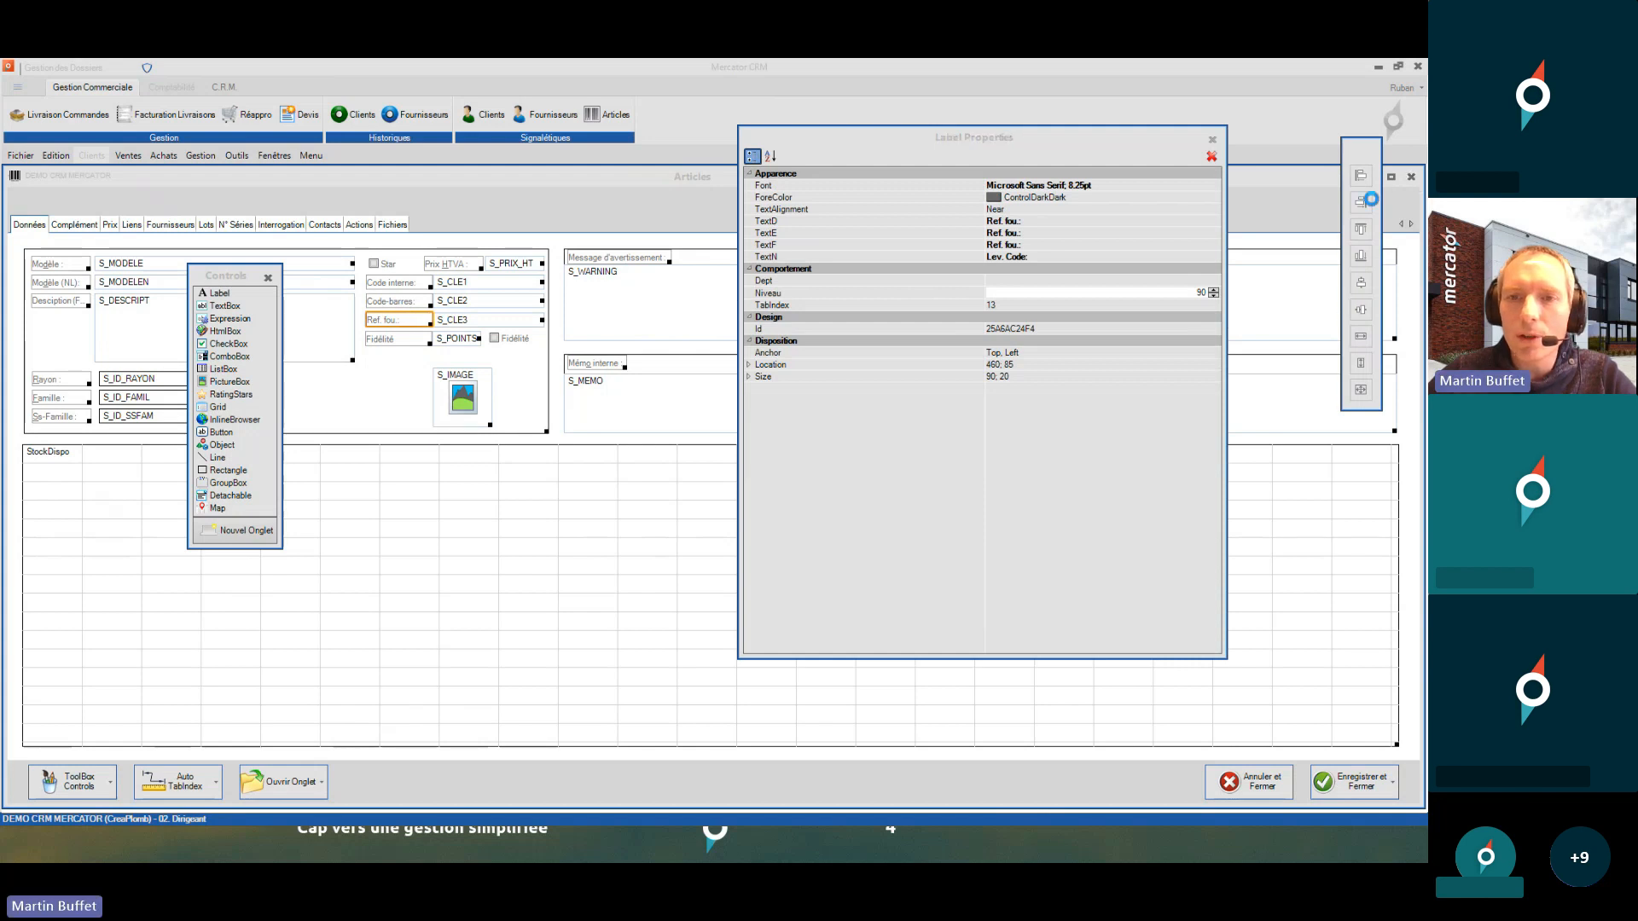
left_click(684, 515)
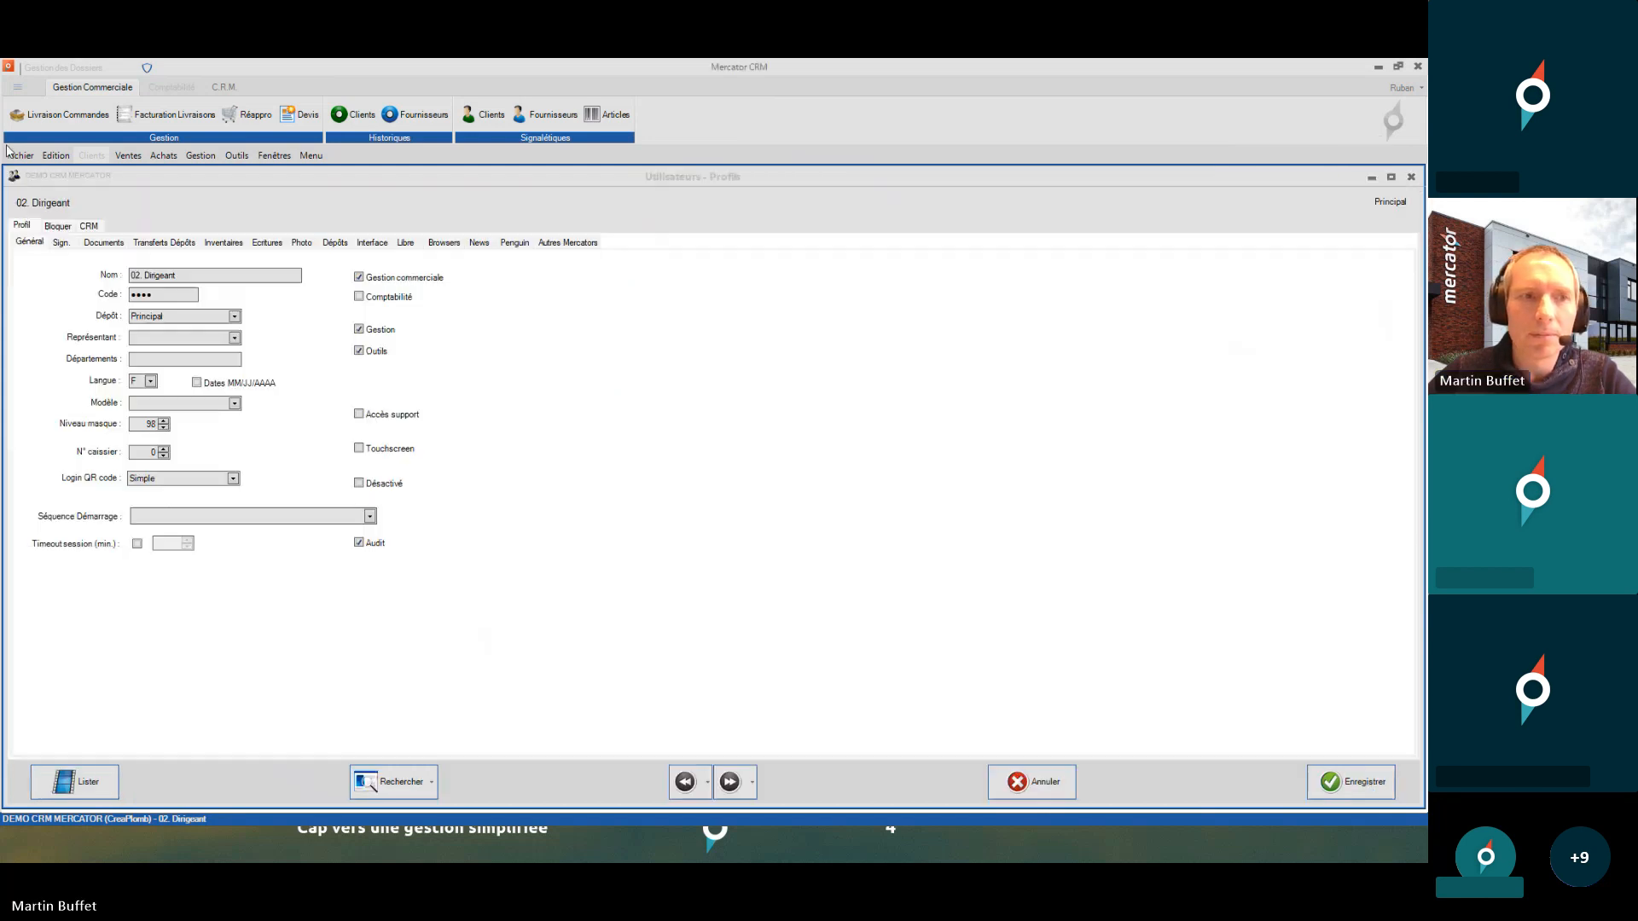
- Log in as the 01. Caisse user with its entry code via Fichier > Login Utilisateur
left_click(12, 159)
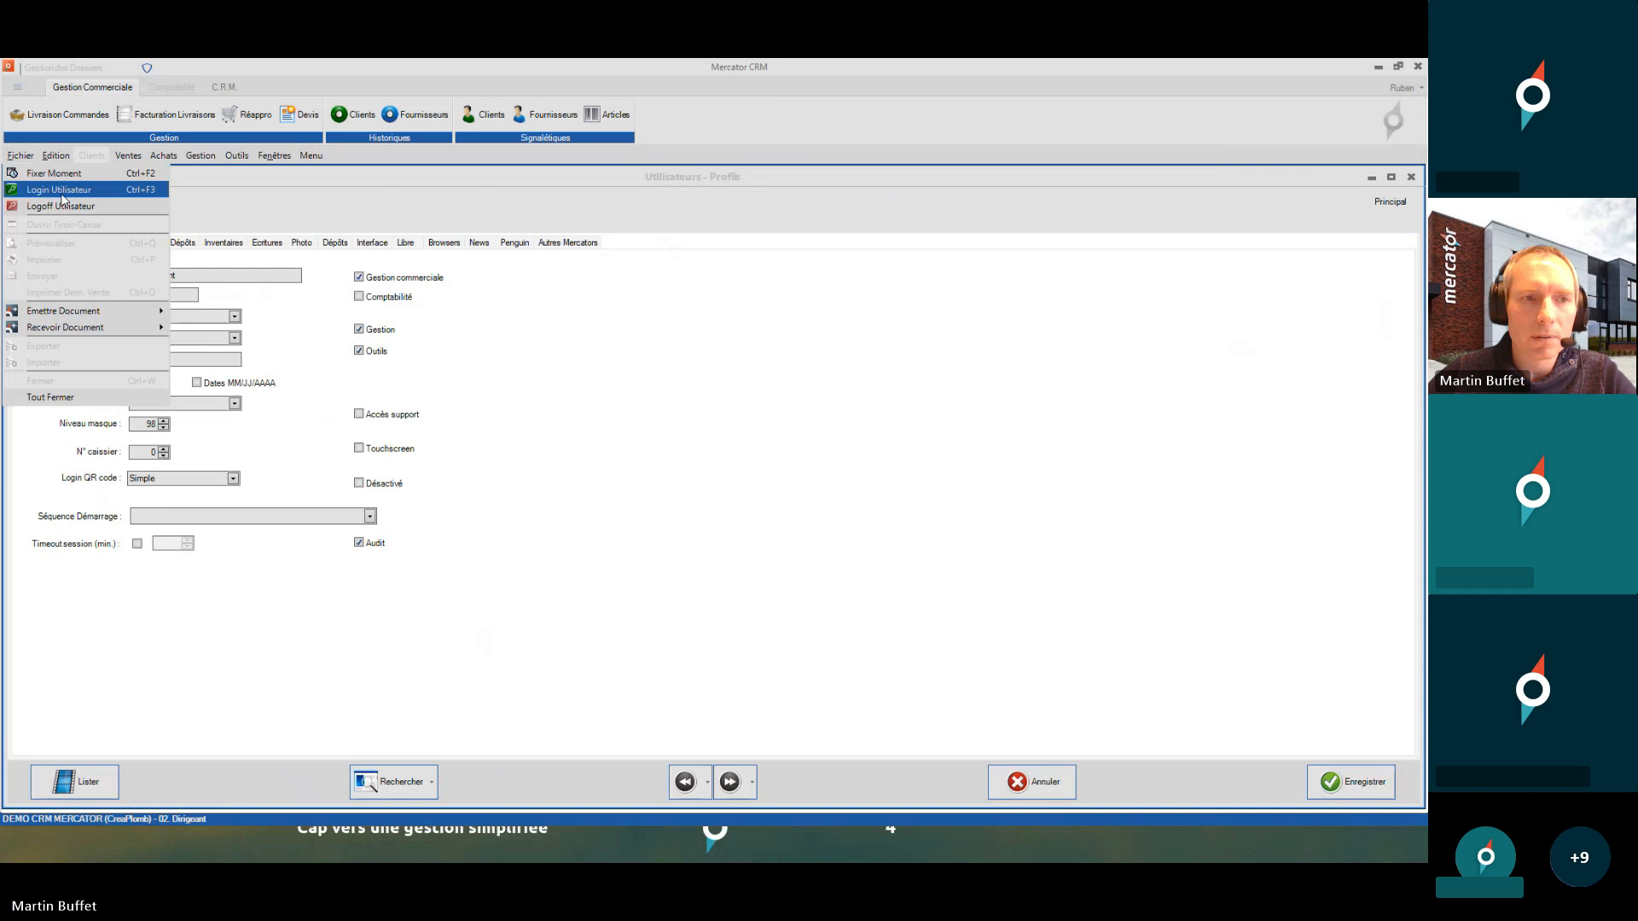
left_click(62, 191)
type("•••••")
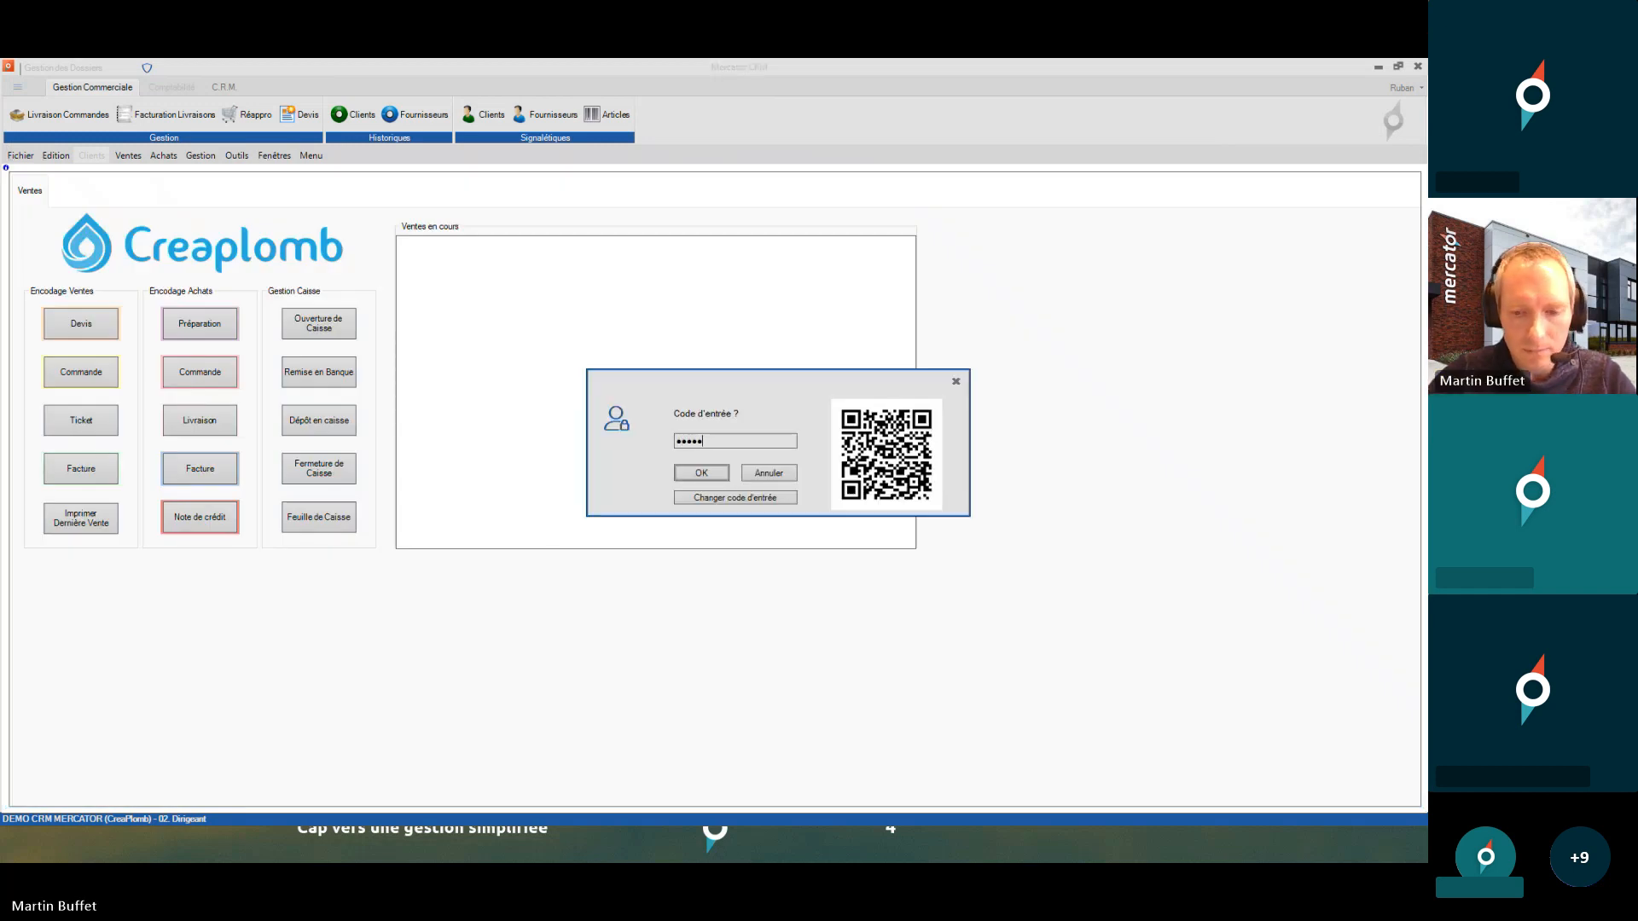
key("Return")
key("Return")
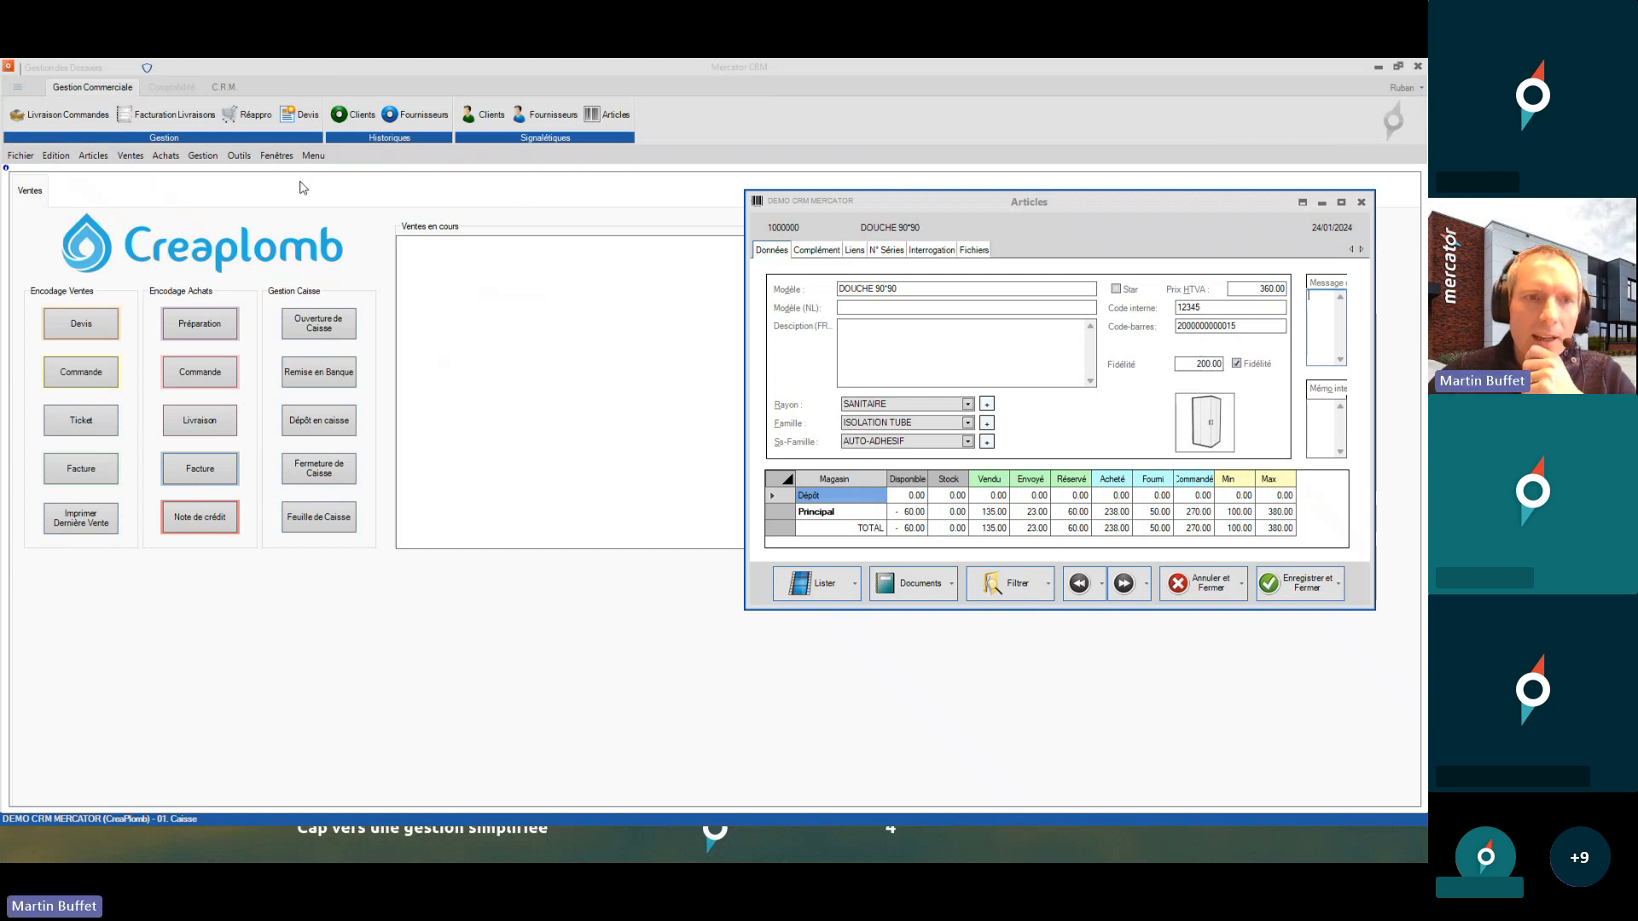
- Open the Articles layout designer via Outils > Ecrans Signalétiques > Paramétrage
left_click(239, 157)
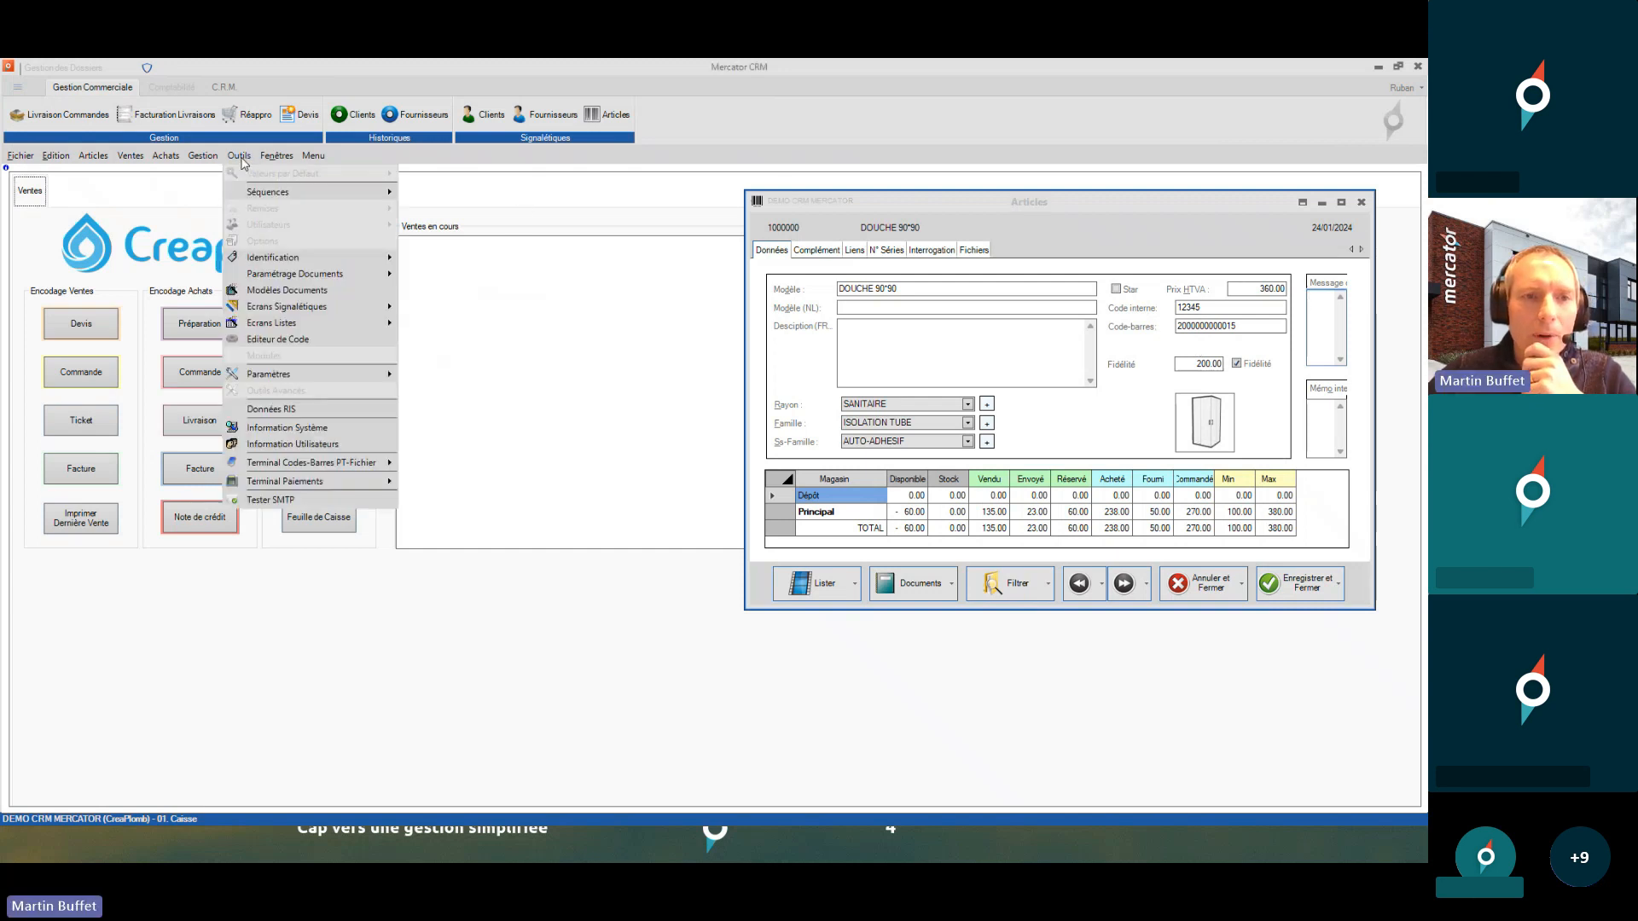
mouse_move(325, 309)
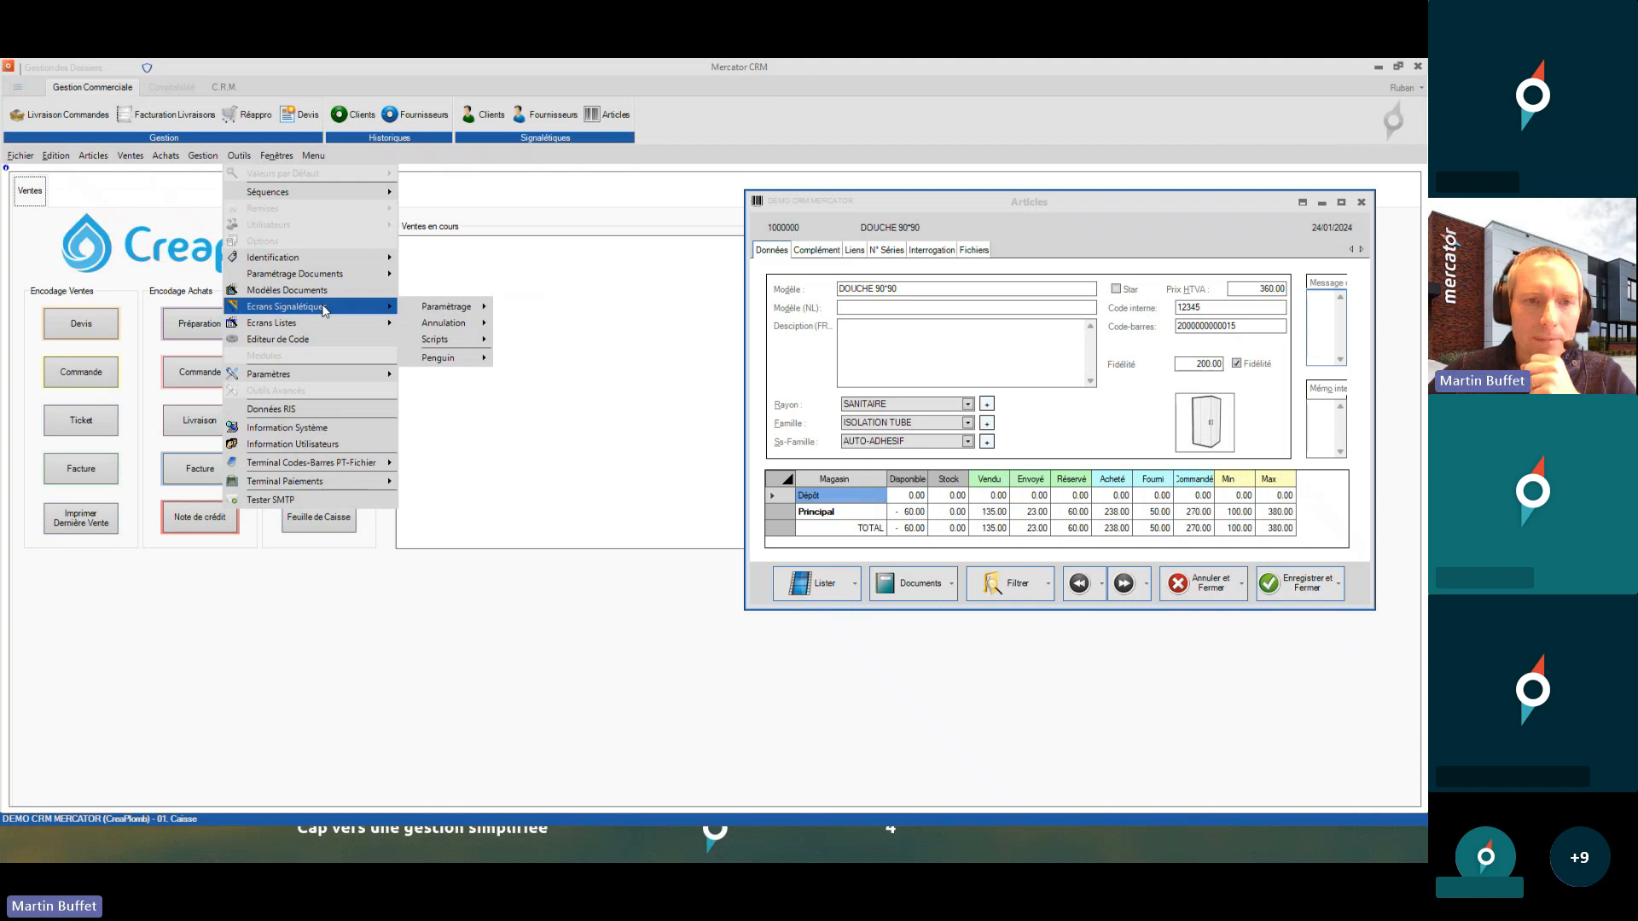
mouse_move(431, 311)
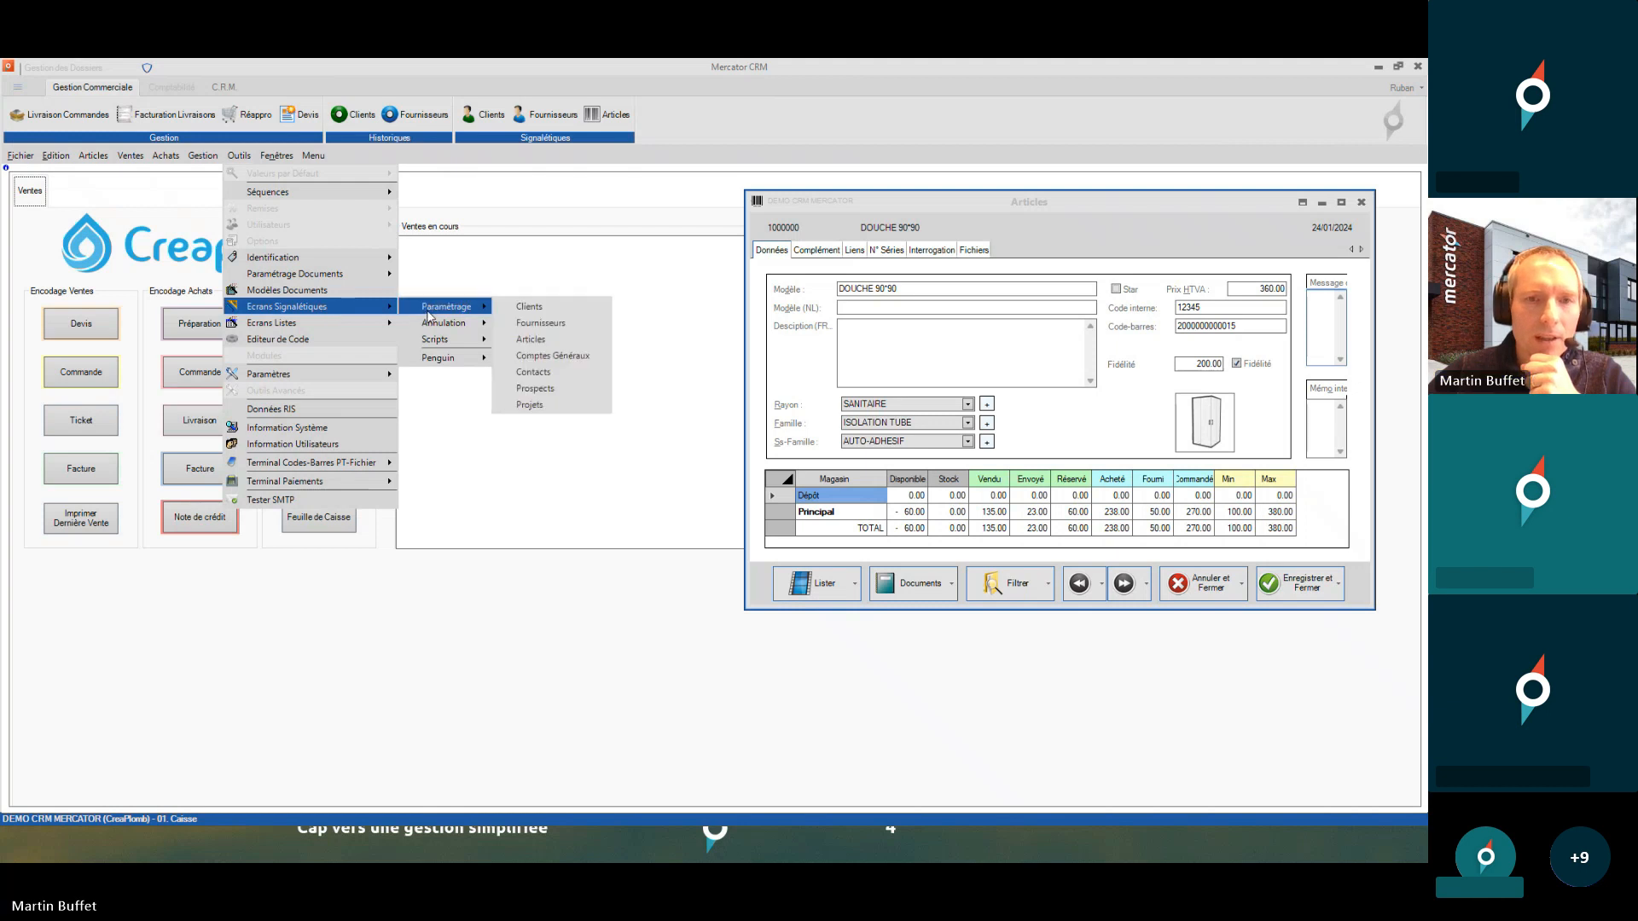
left_click(530, 341)
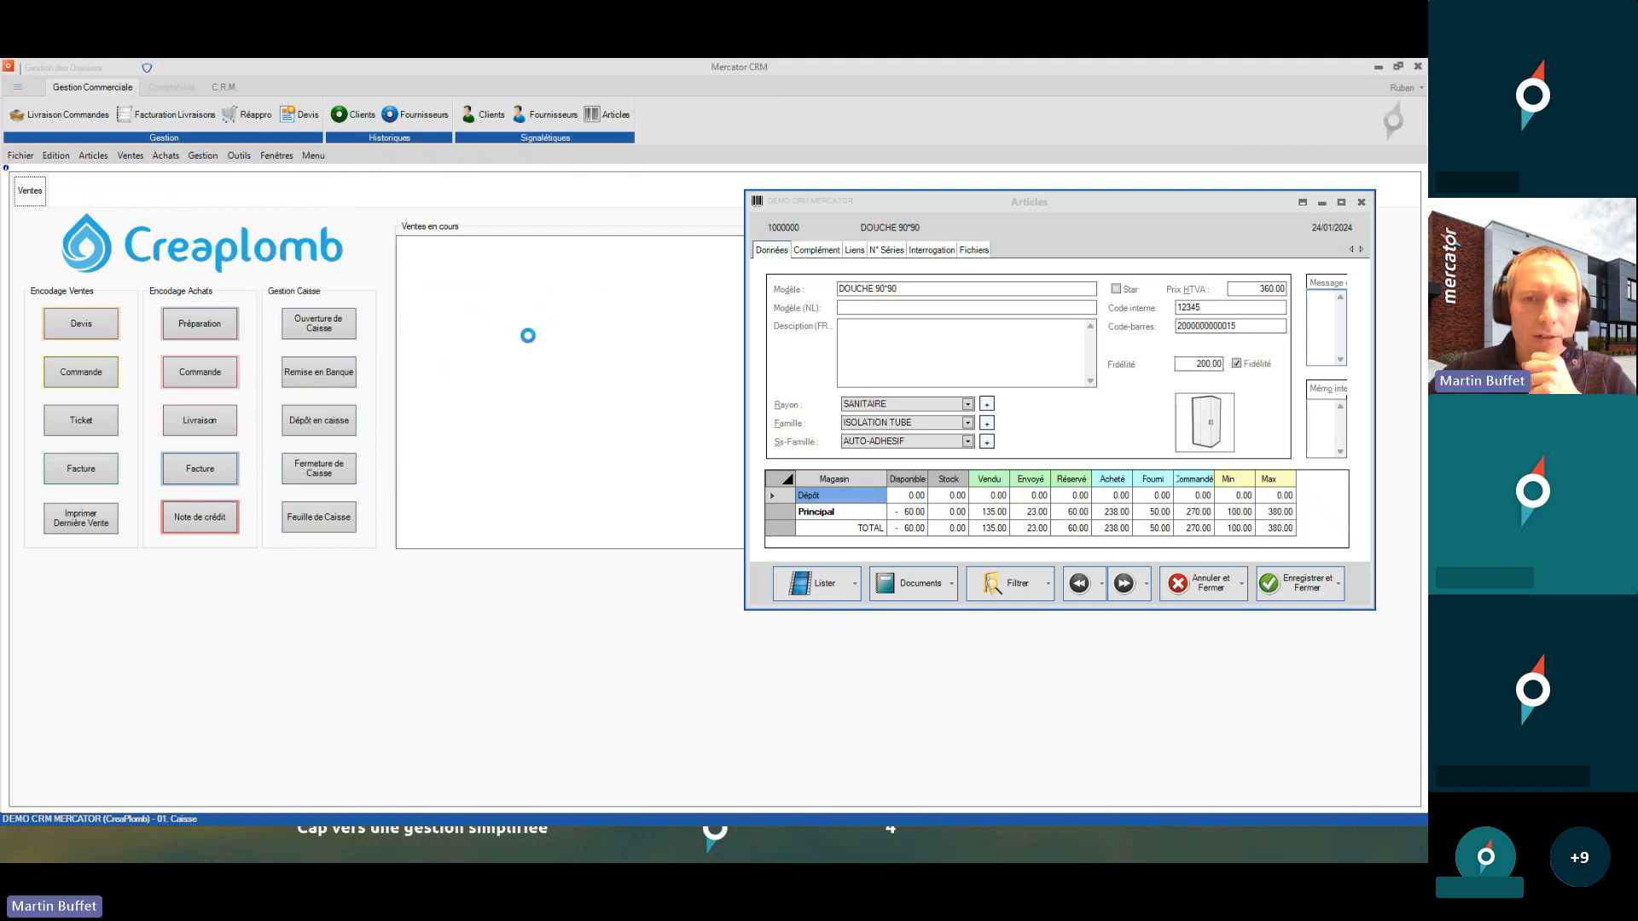
- Check the Niveau access levels of the Prix and Fournisseurs tabs, then close the designer
left_click(859, 258)
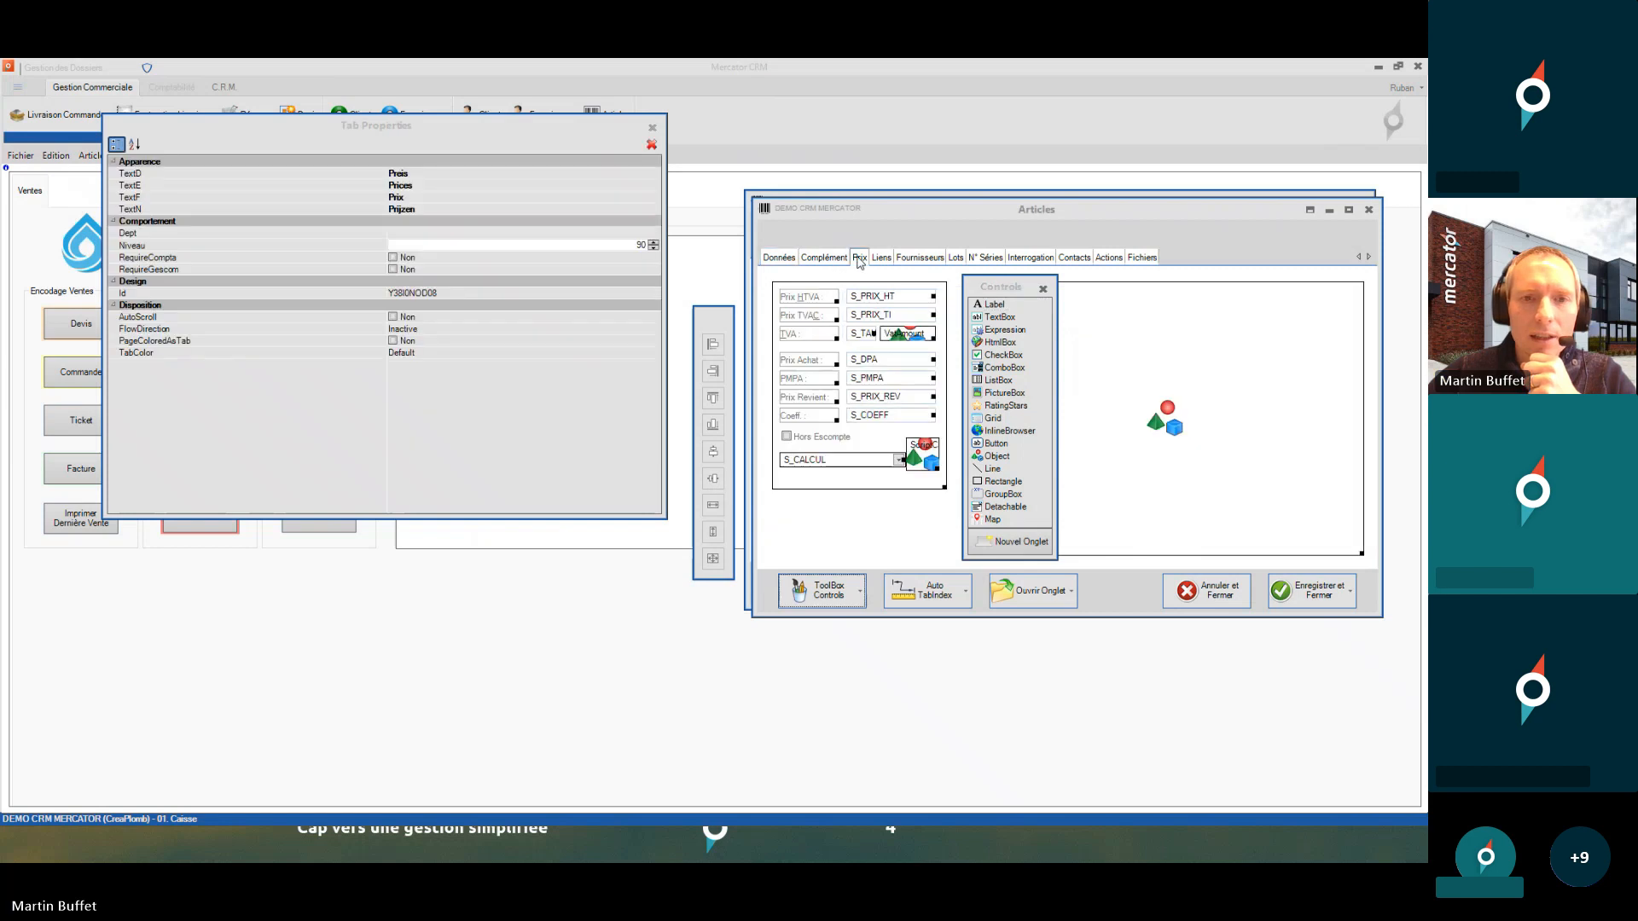
left_click(252, 248)
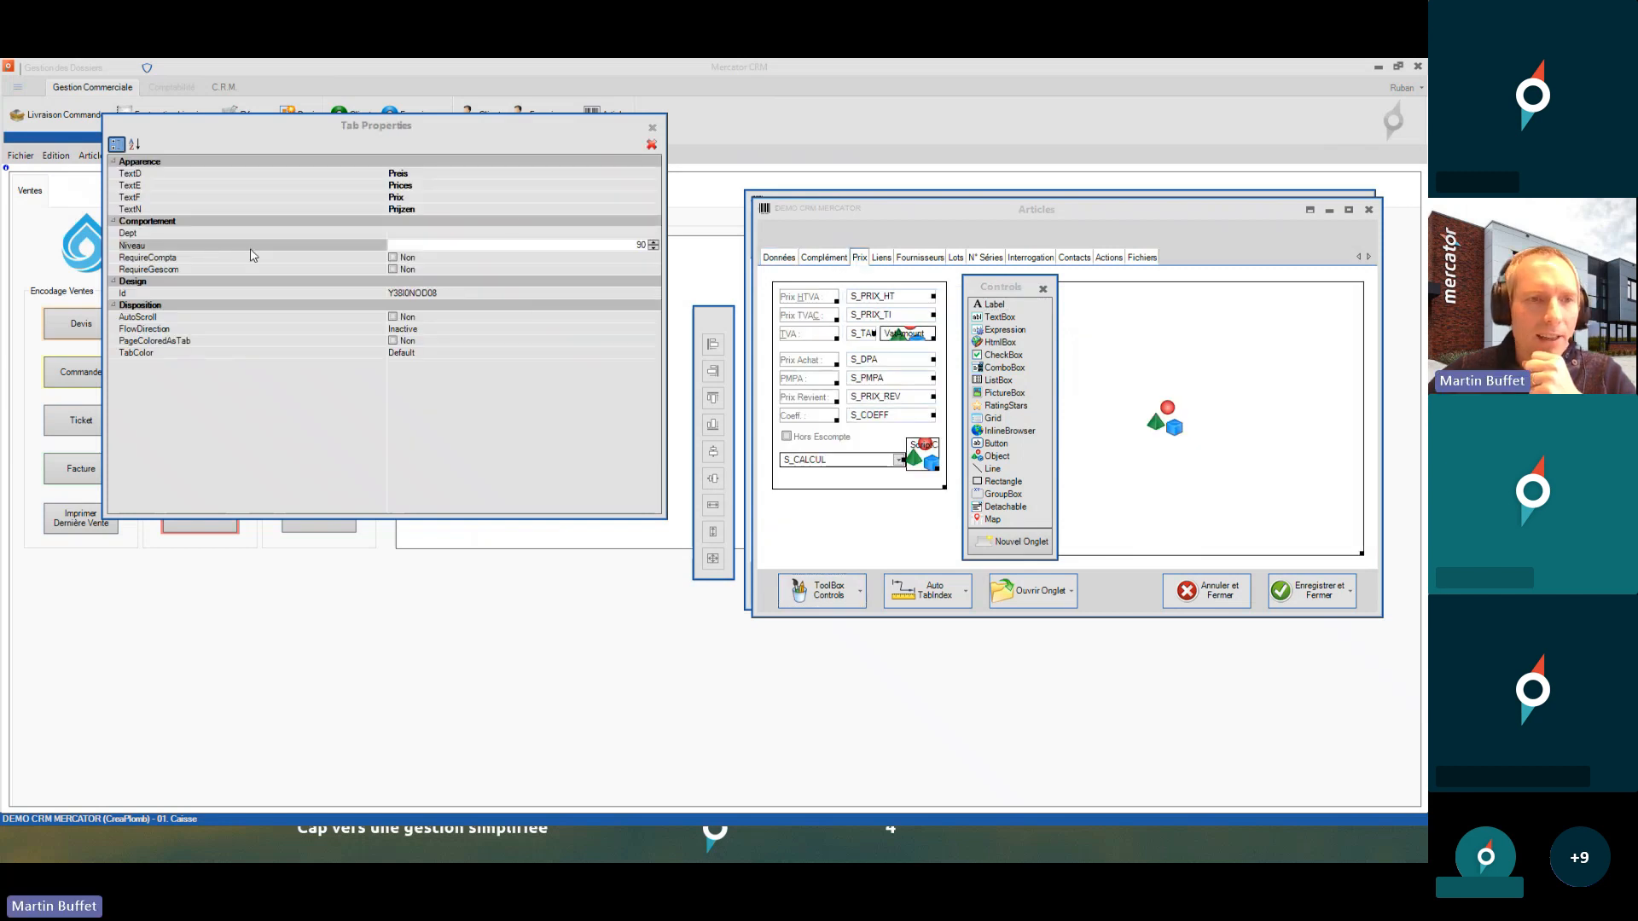
left_click(859, 259)
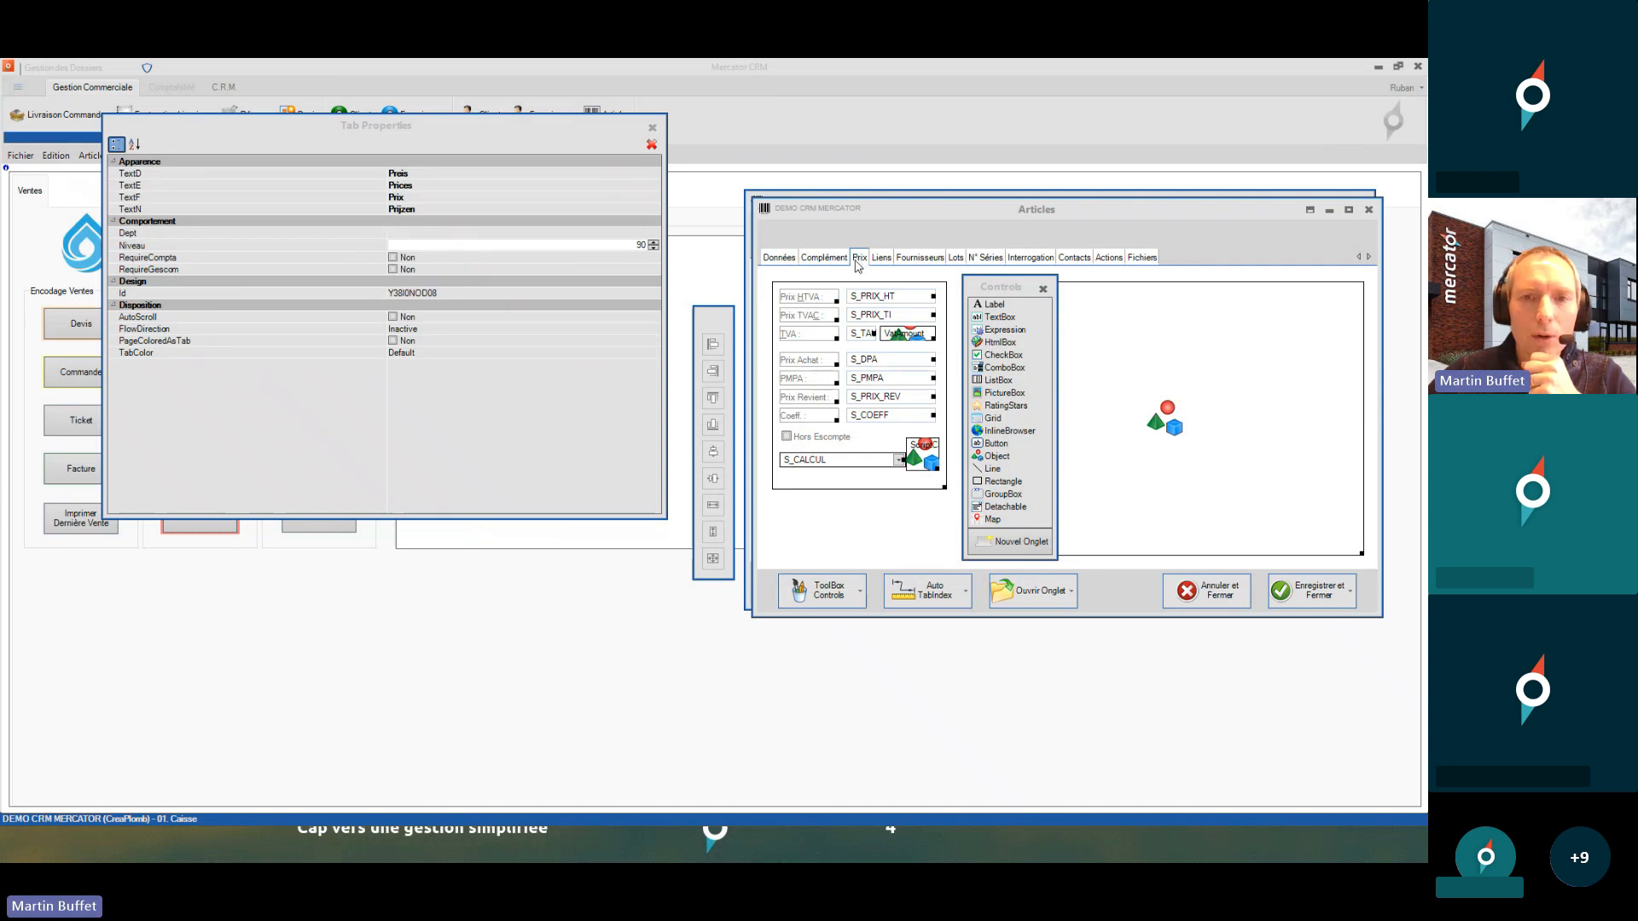
left_click(934, 260)
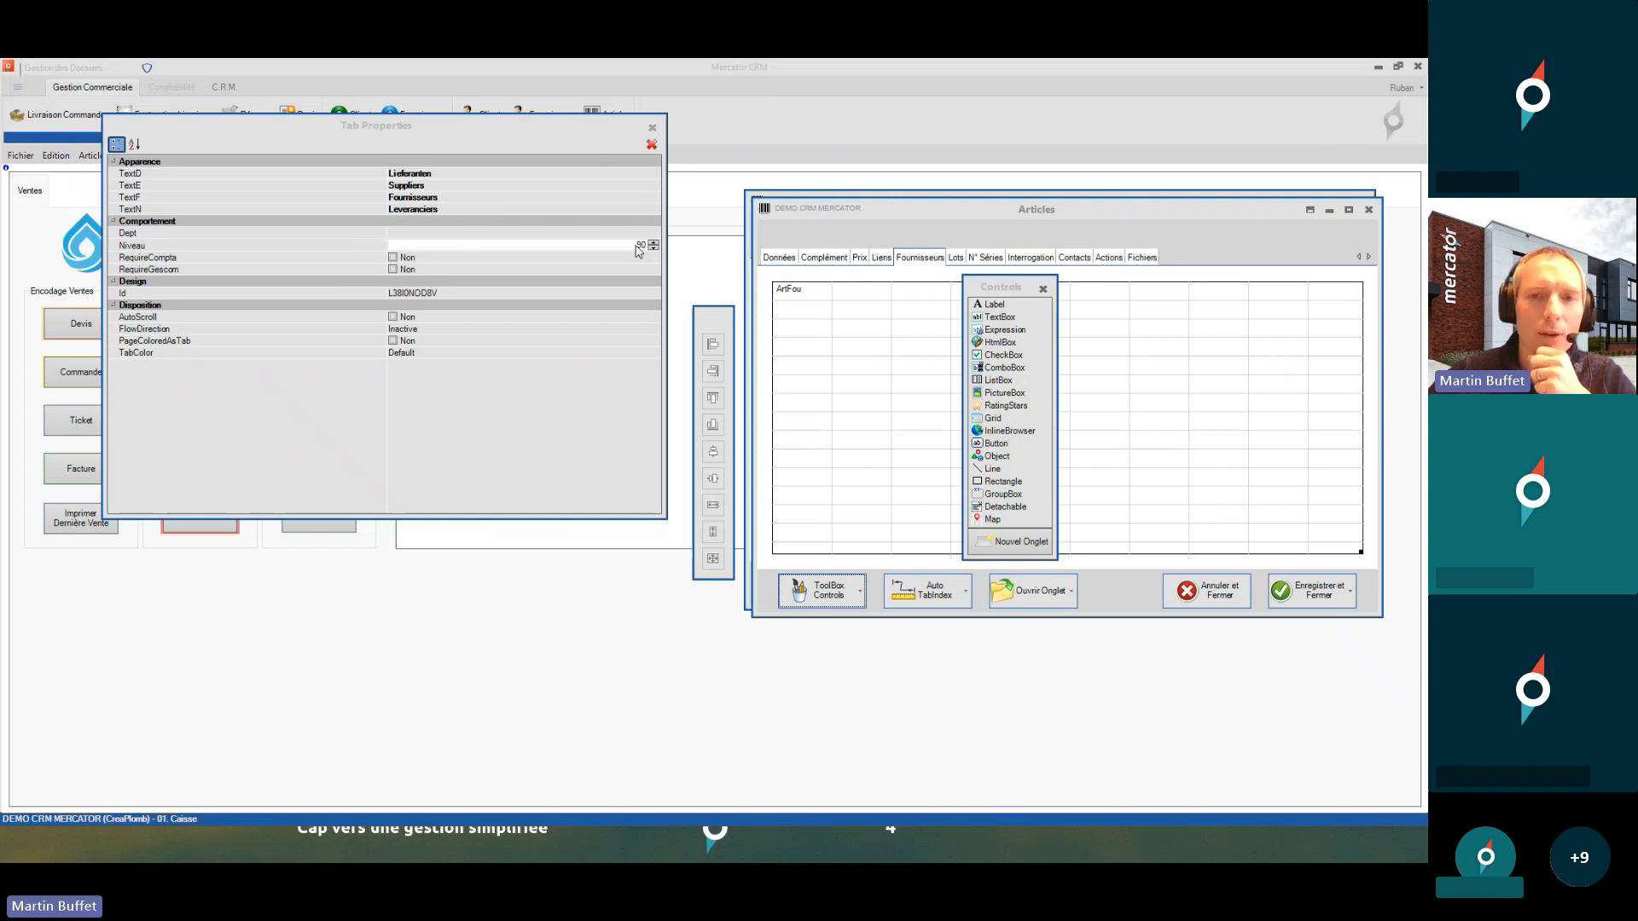
left_click(1369, 212)
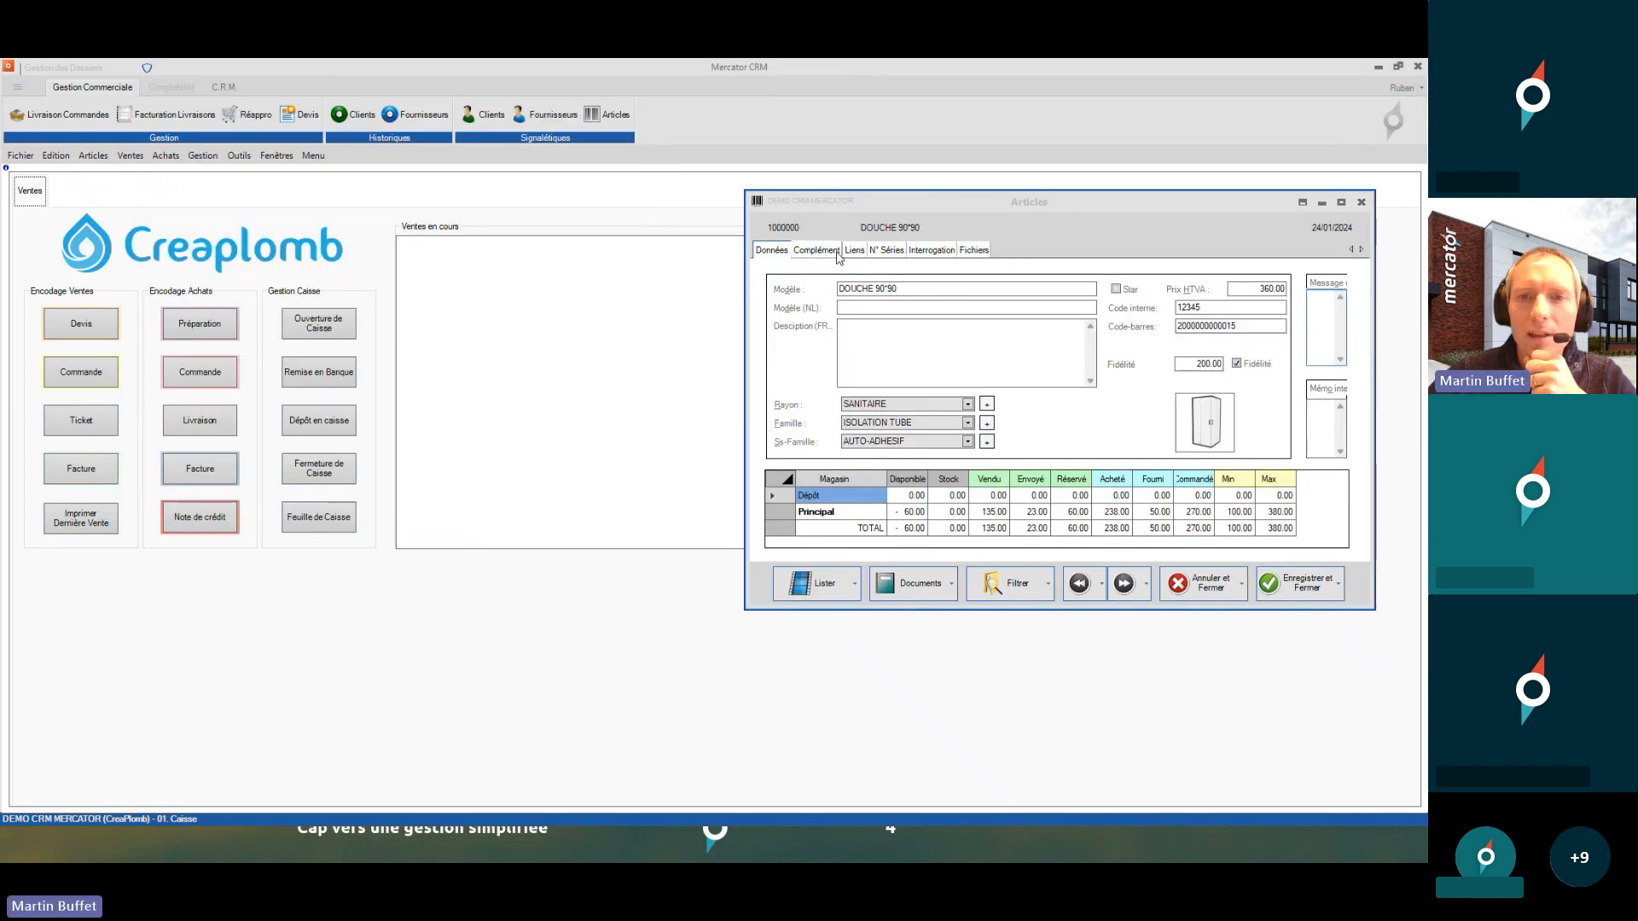
- Move the DOUCHE 90*90 window aside and reopen the Articles layout designer beside it
left_click_drag(923, 204, 715, 171)
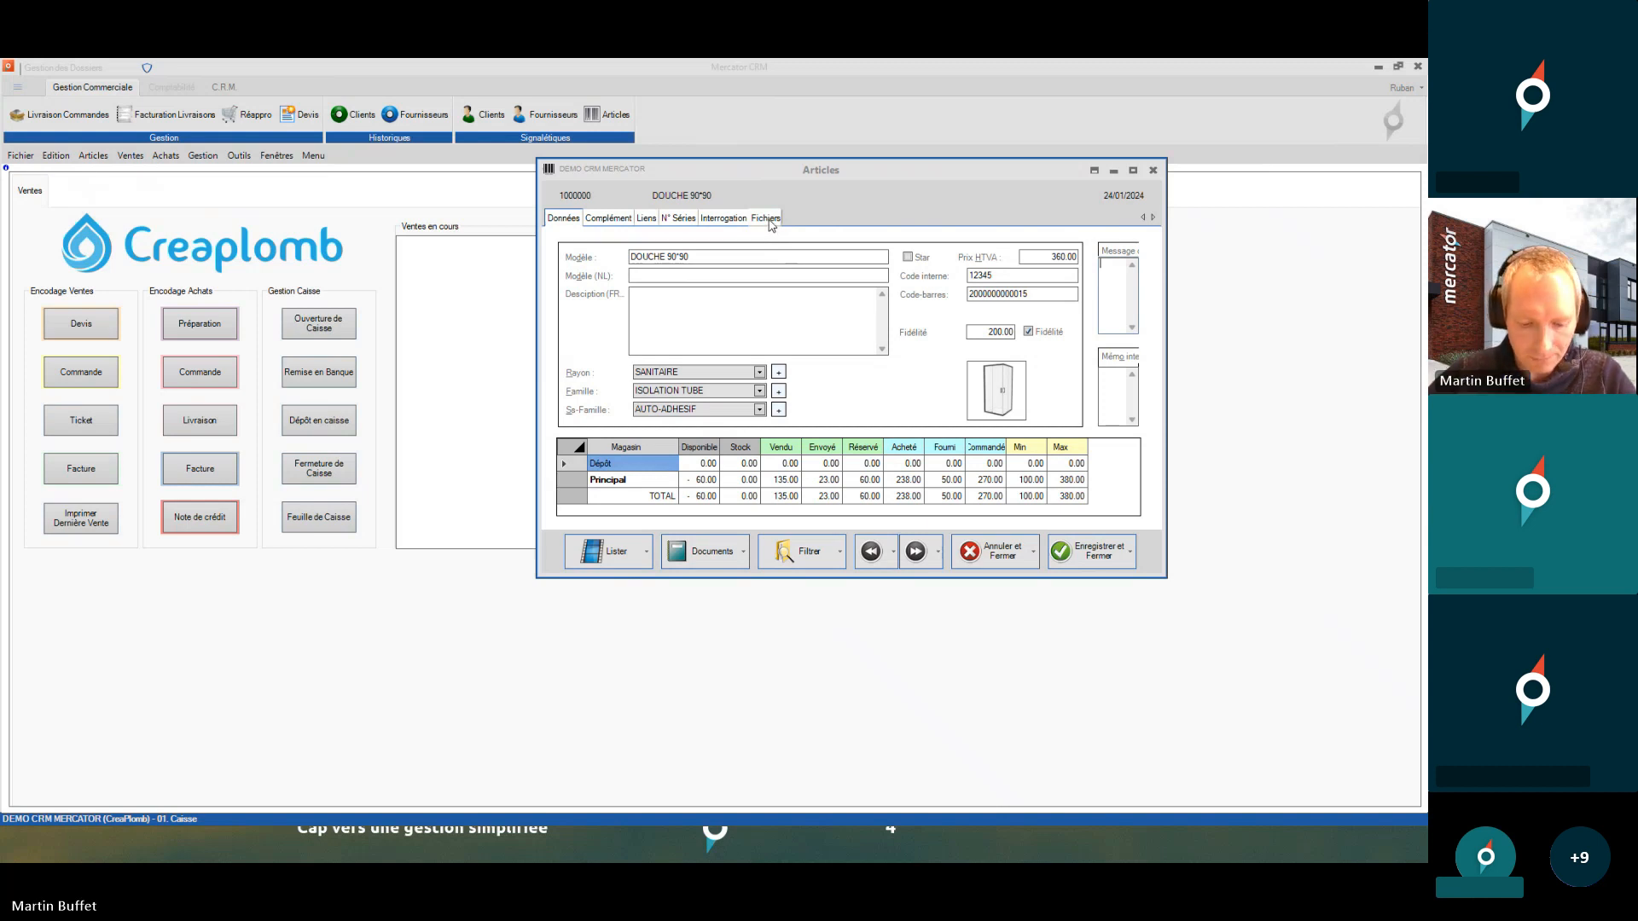
left_click(240, 157)
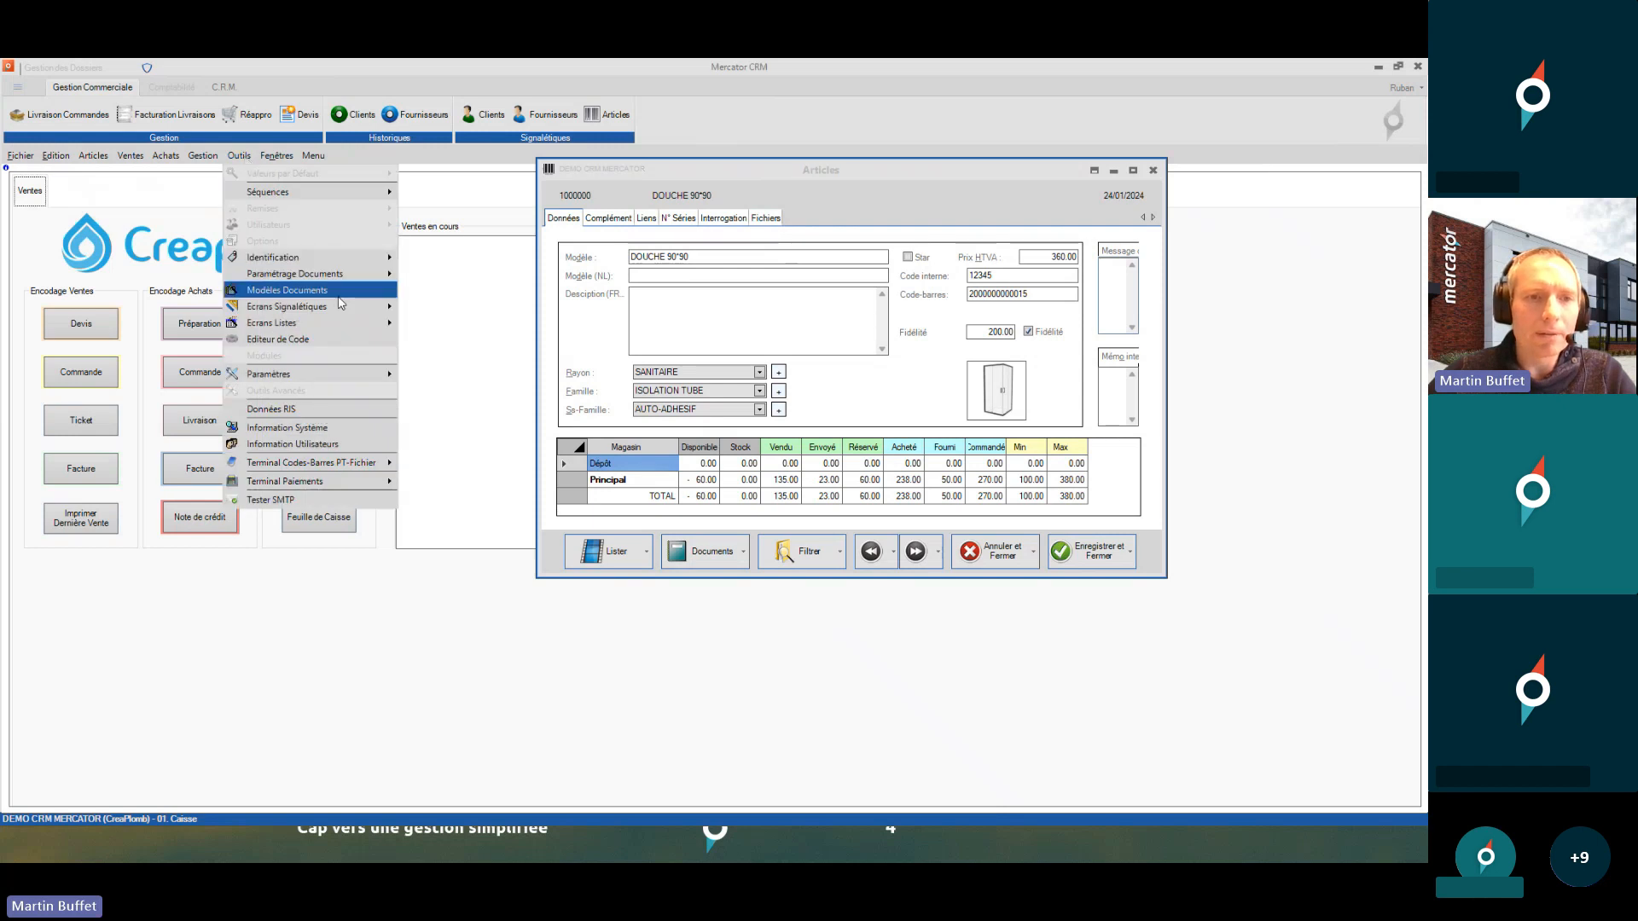
mouse_move(380, 308)
mouse_move(431, 311)
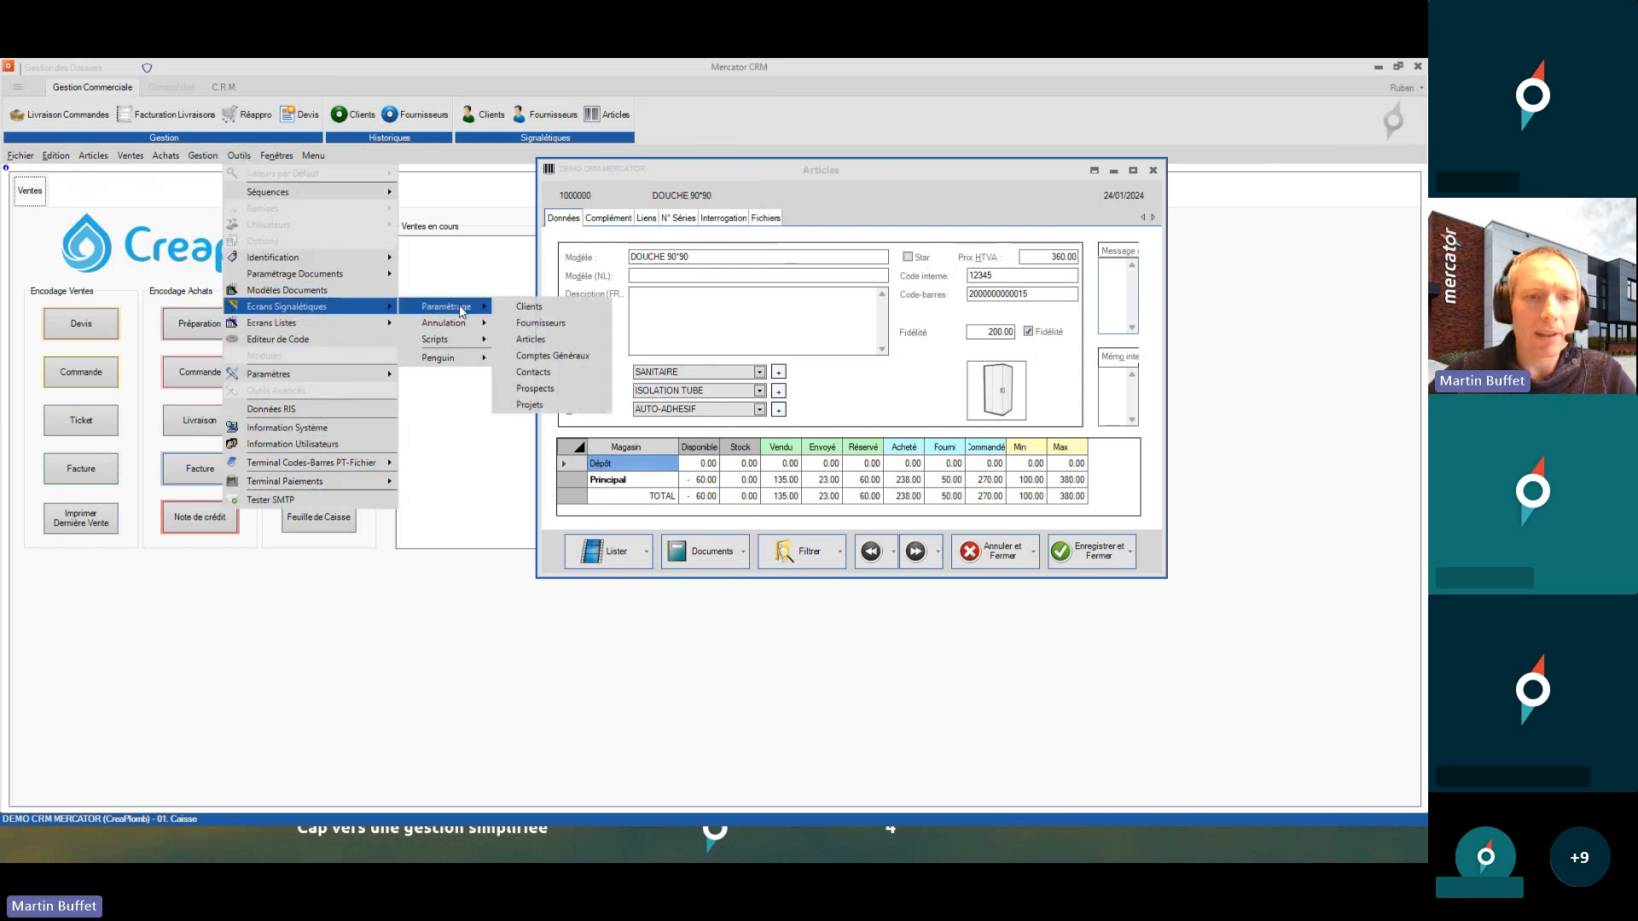
left_click(543, 339)
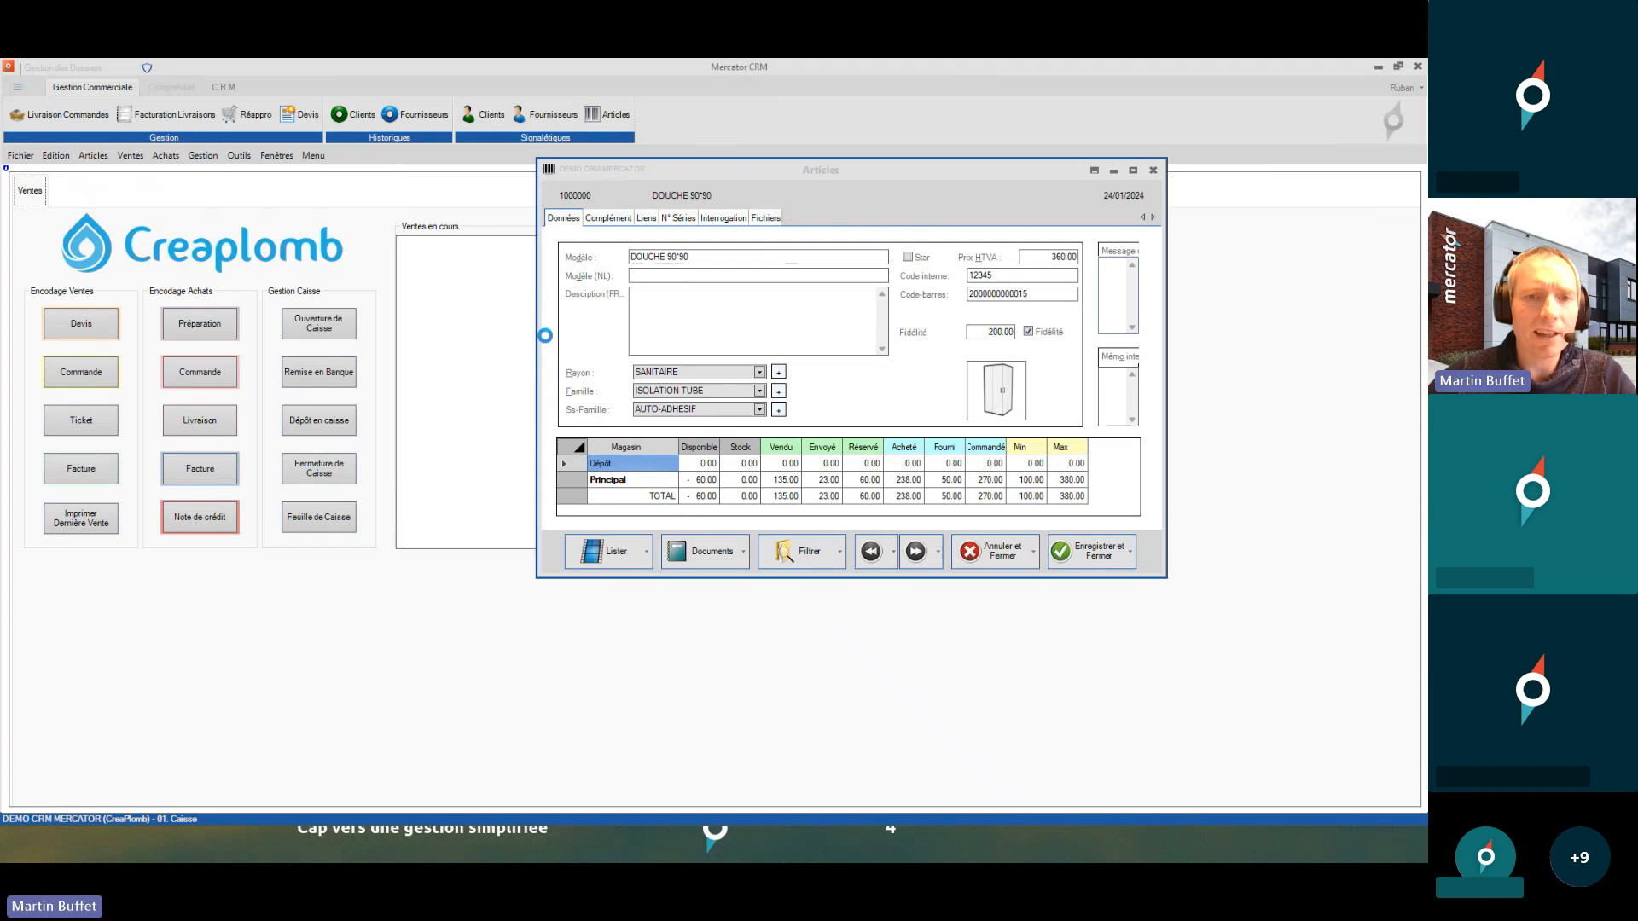
left_click_drag(819, 215, 733, 181)
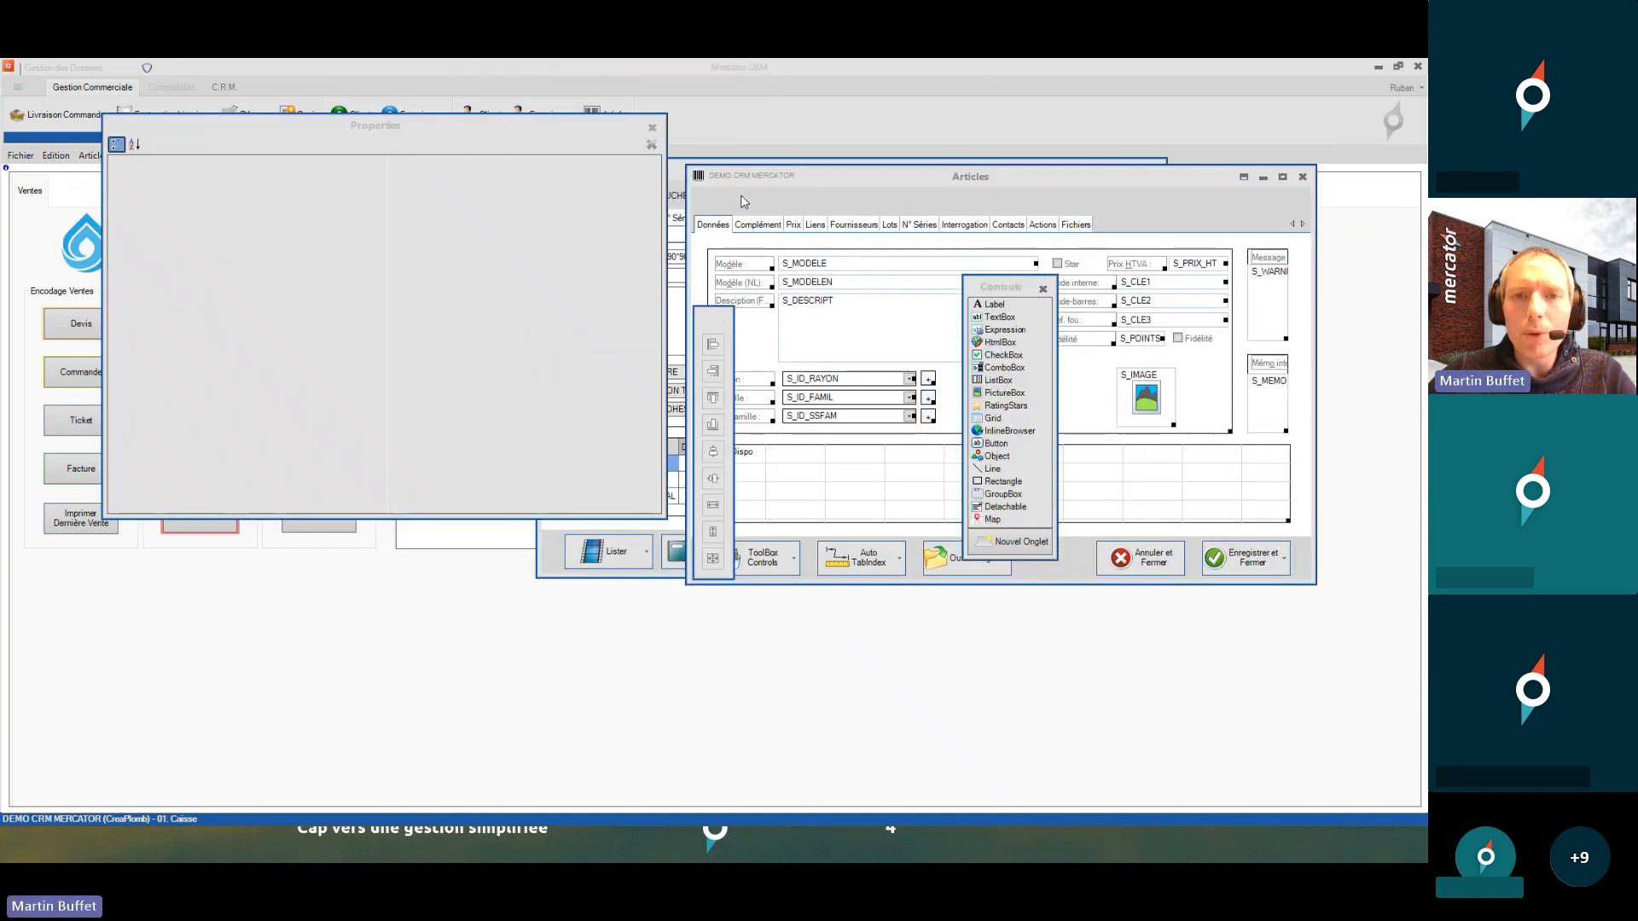
- On the Complément tab, select the En sommeil checkbox and its Niveau2 access level
left_click(775, 225)
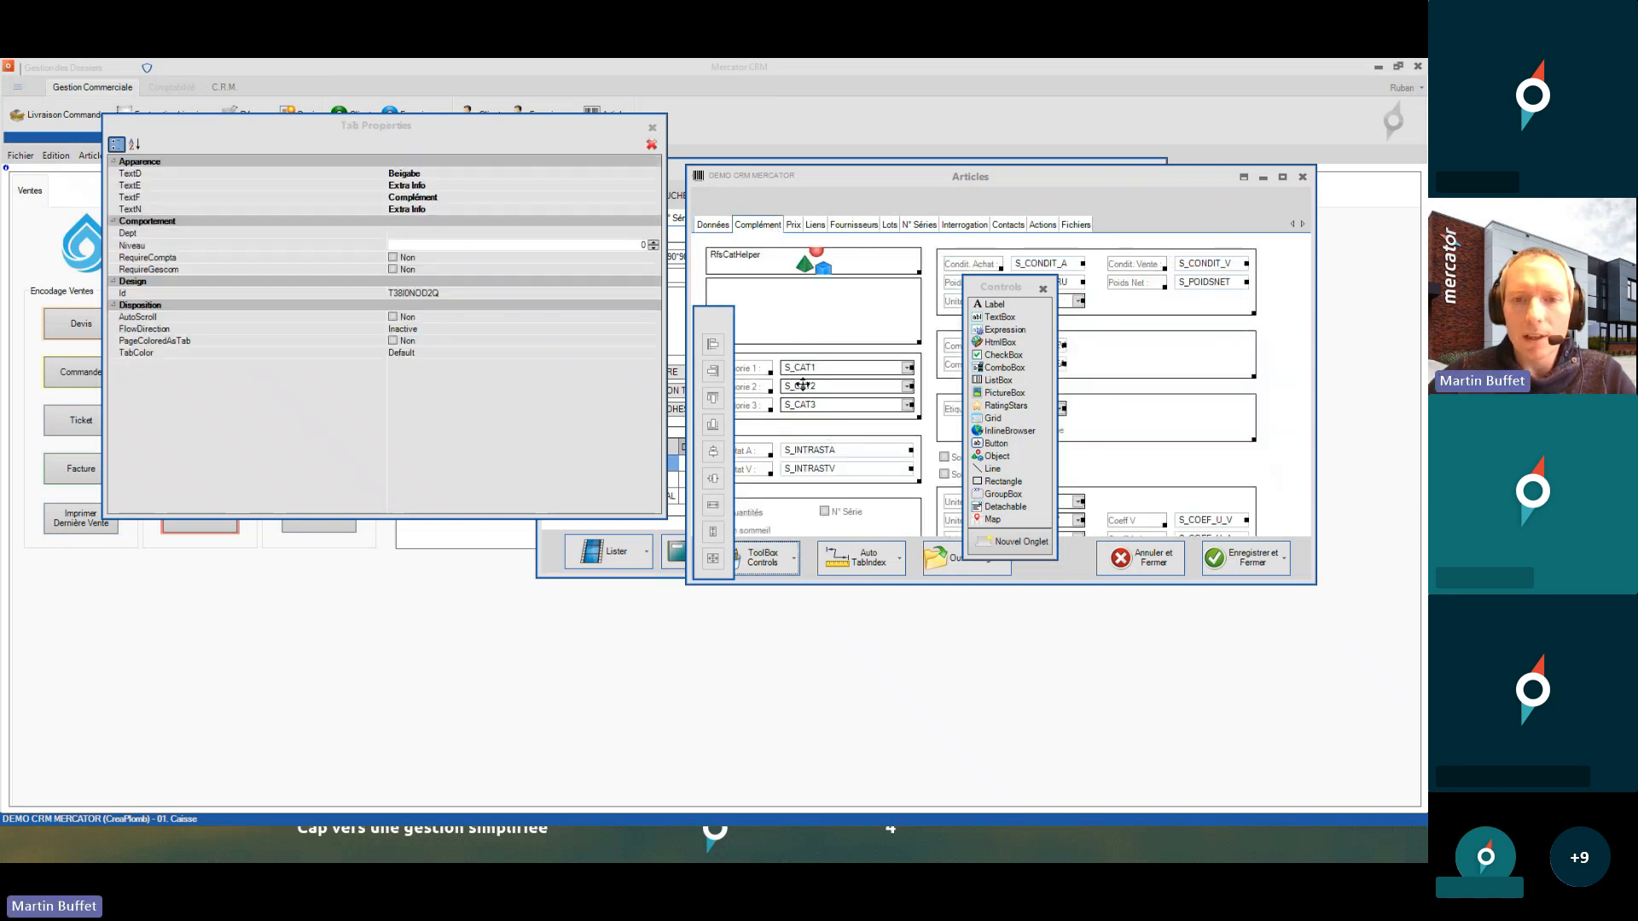
left_click_drag(1000, 289, 1198, 254)
left_click_drag(740, 178, 839, 175)
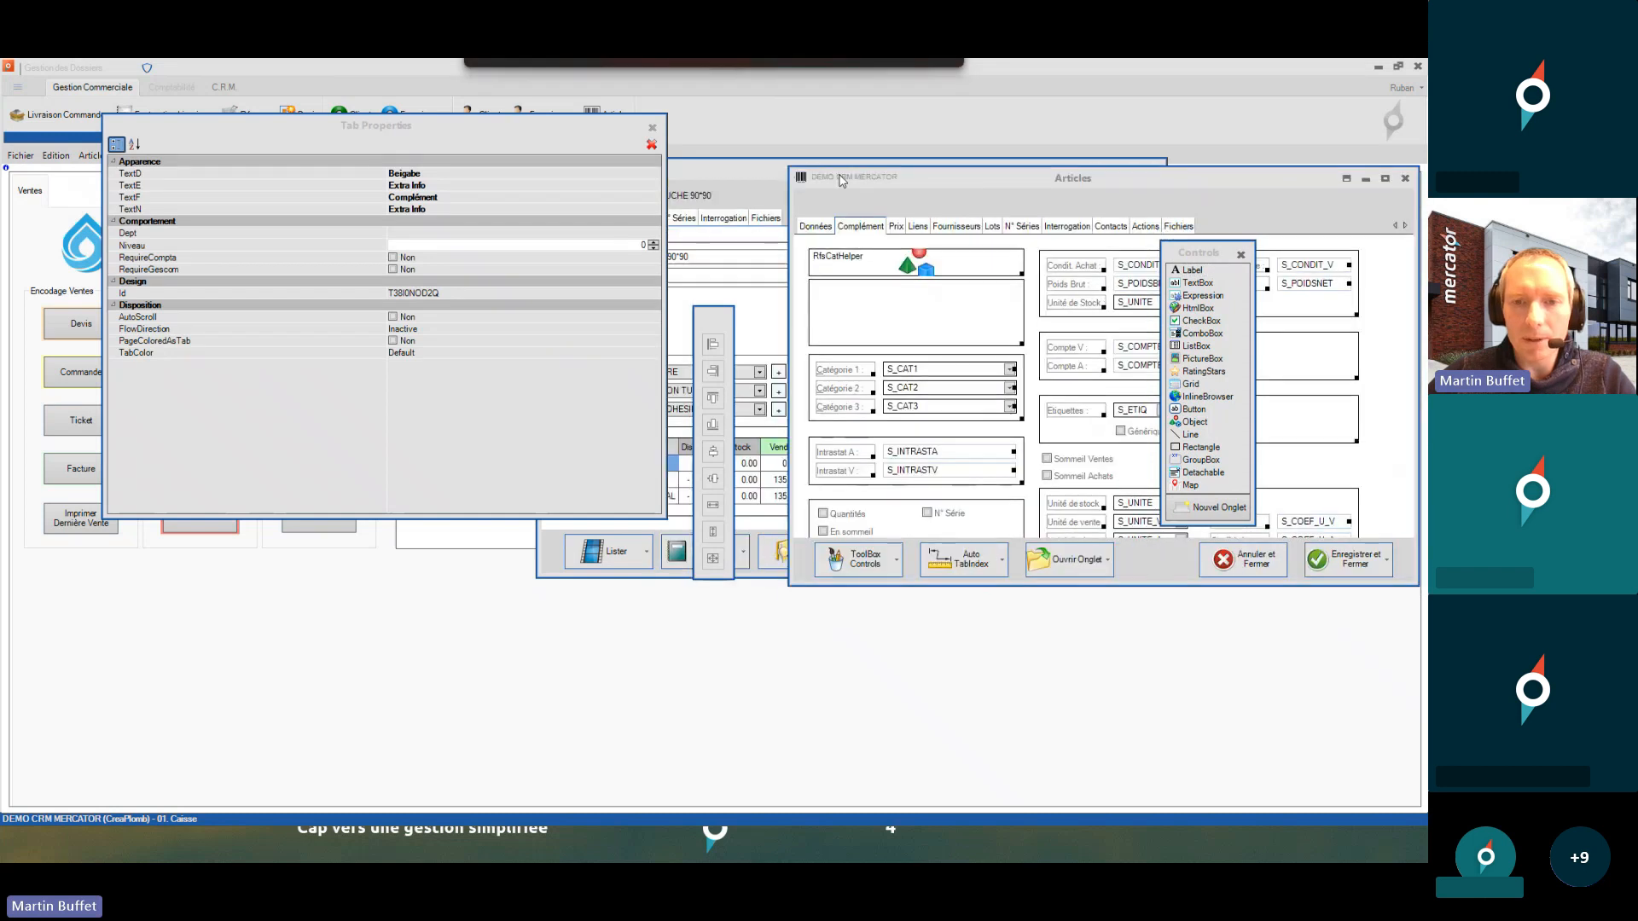
left_click(852, 523)
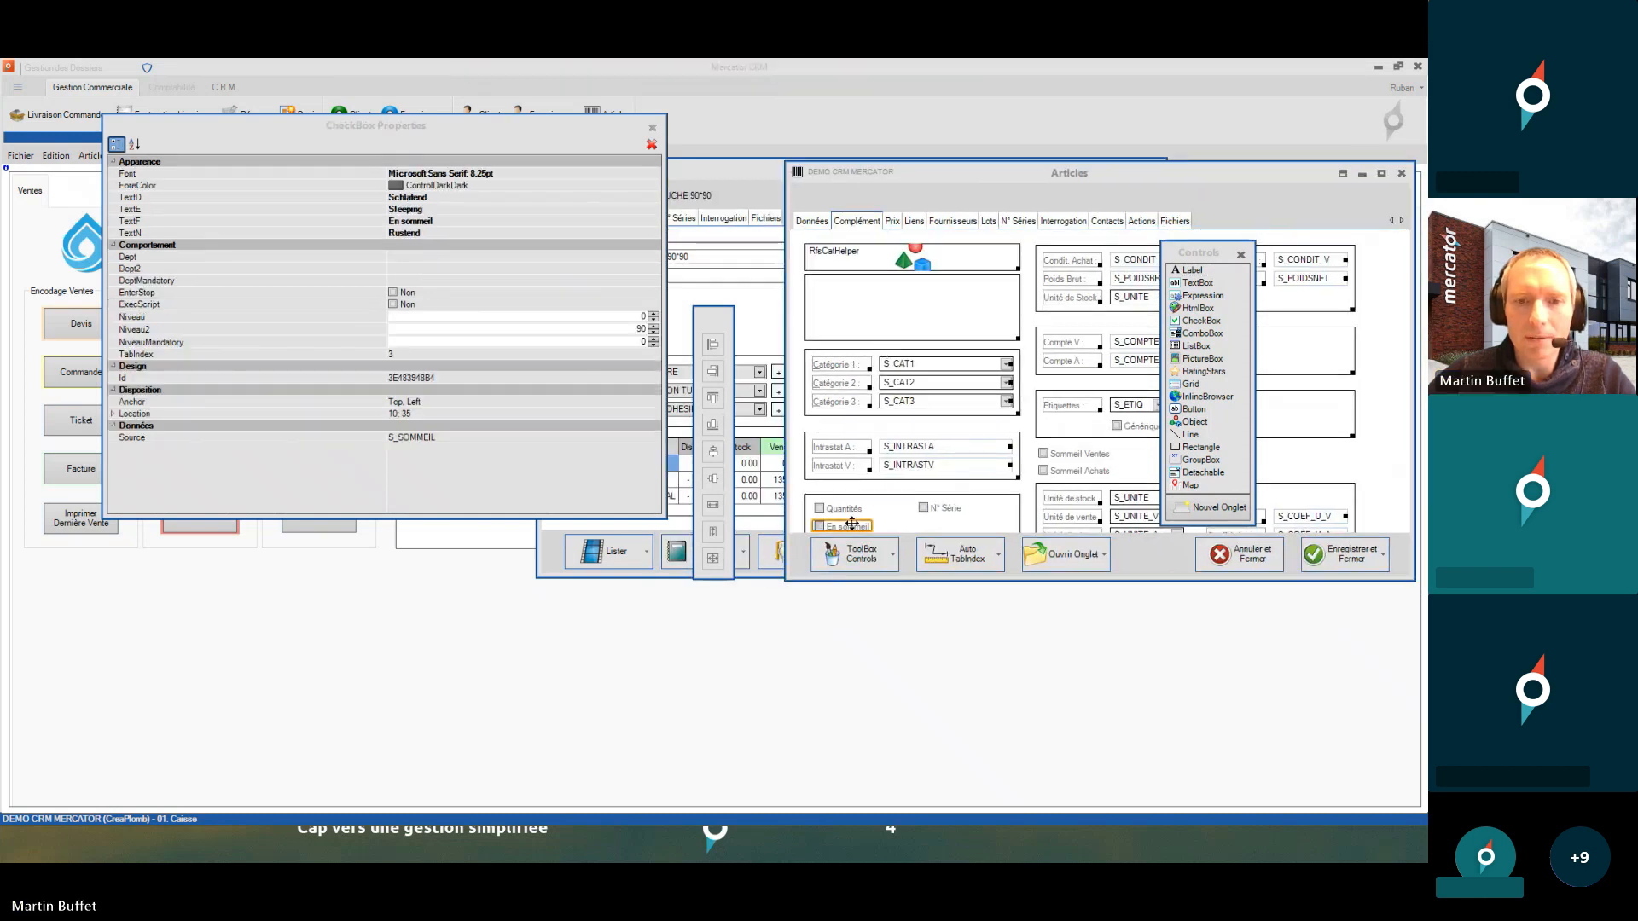
left_click(608, 329)
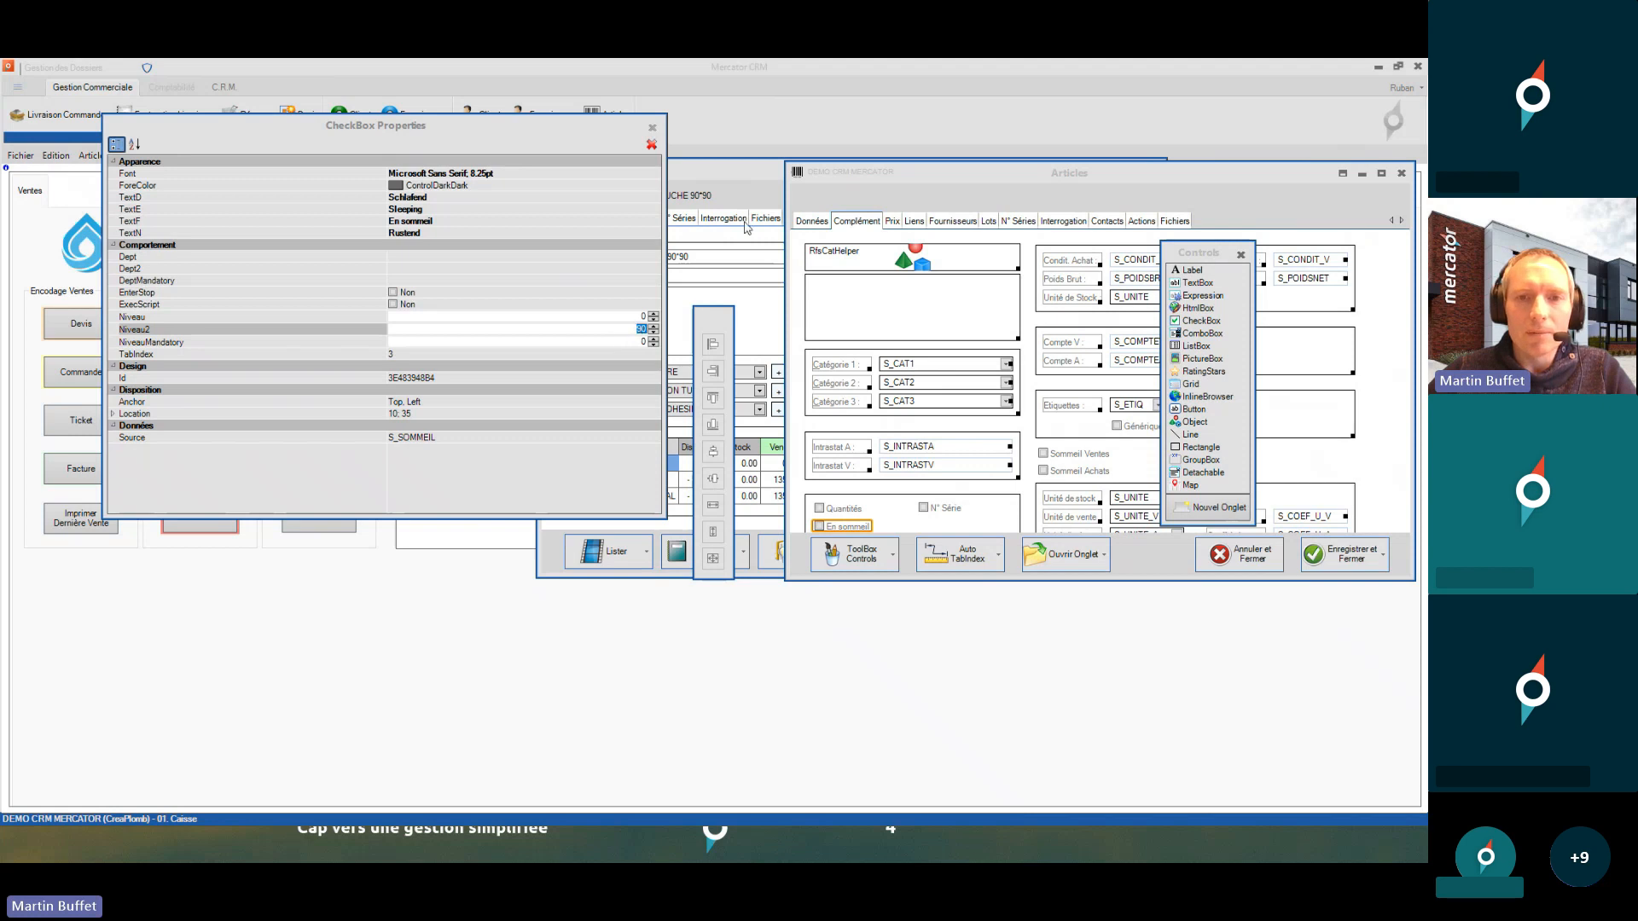
- Close the designer discarding changes, then view the article's Complément tab with En sommeil greyed out
left_click(756, 175)
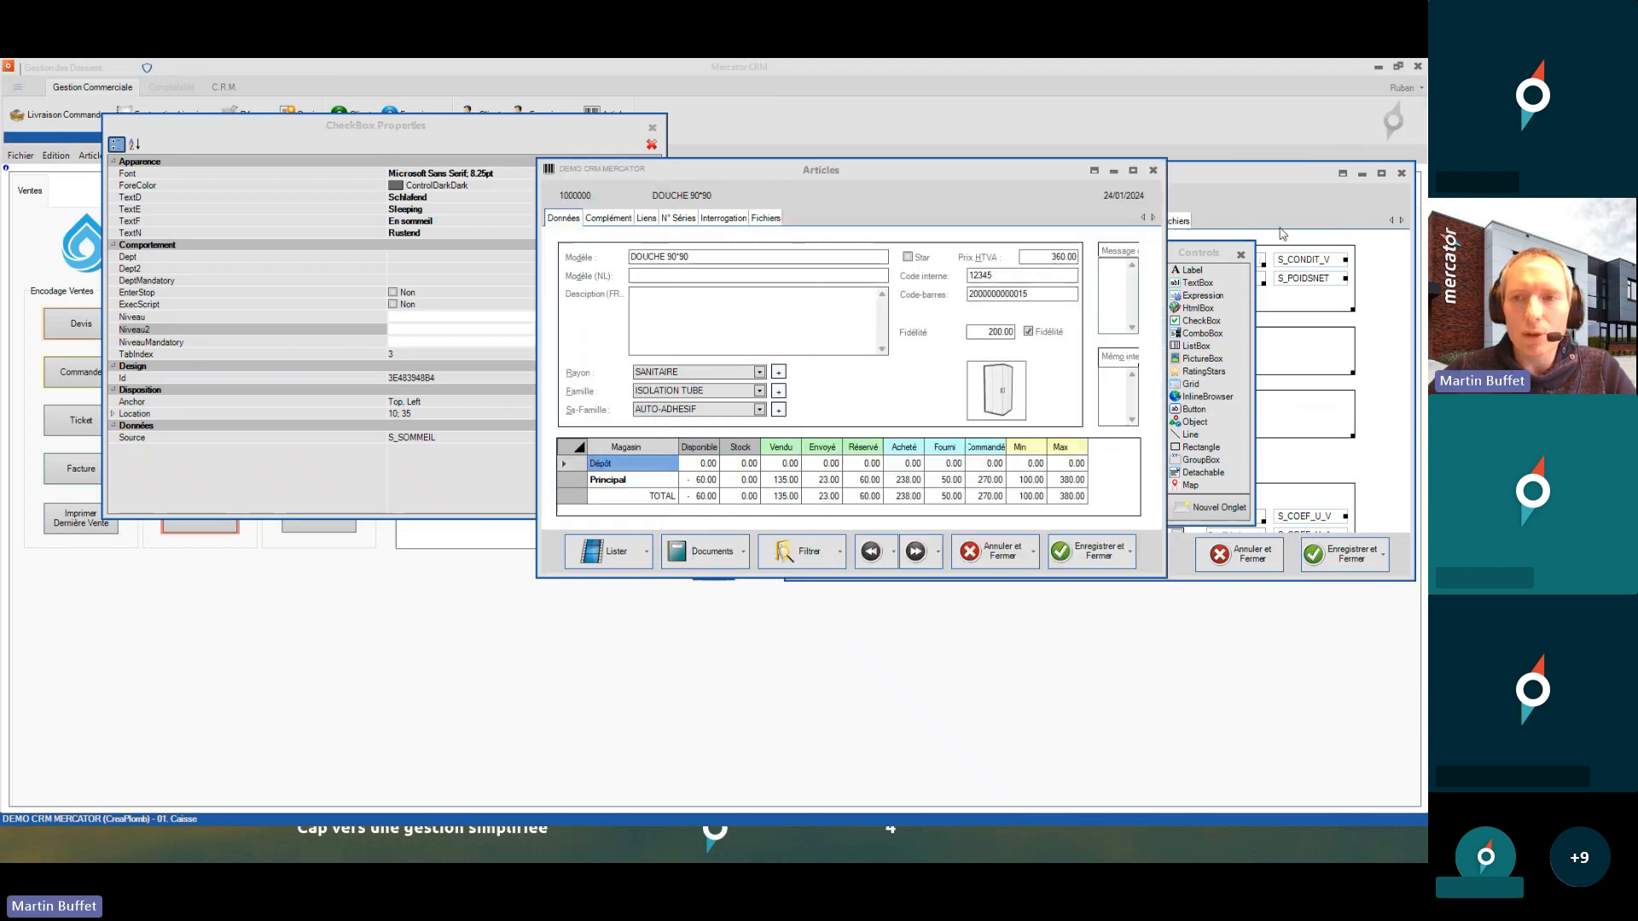
left_click(1402, 173)
left_click(1071, 401)
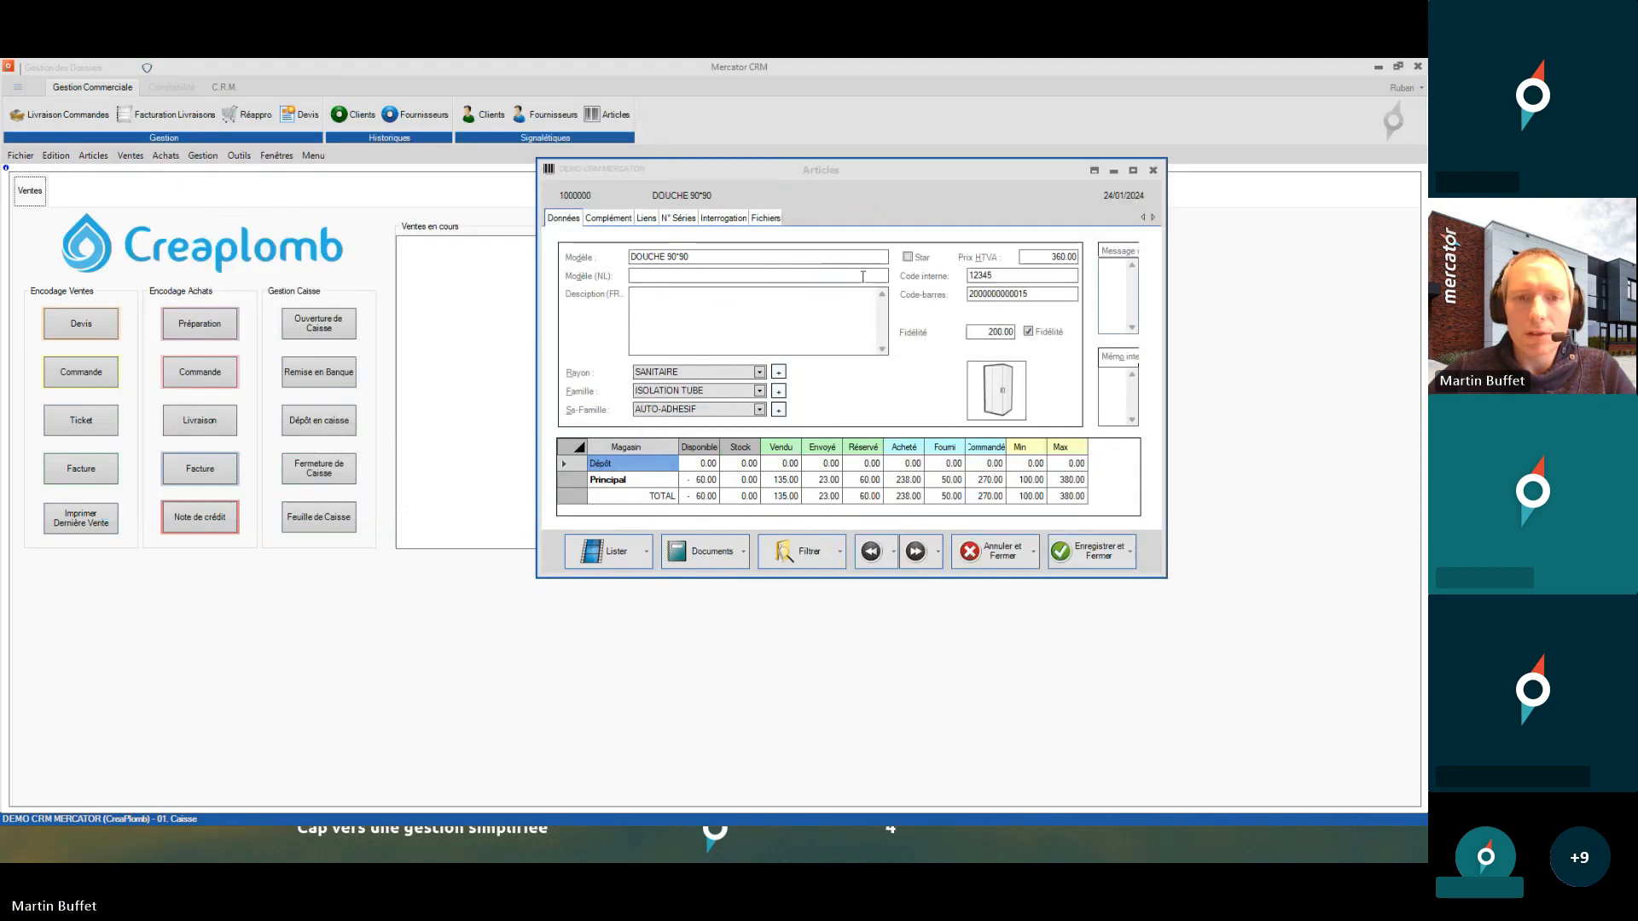
left_click(611, 219)
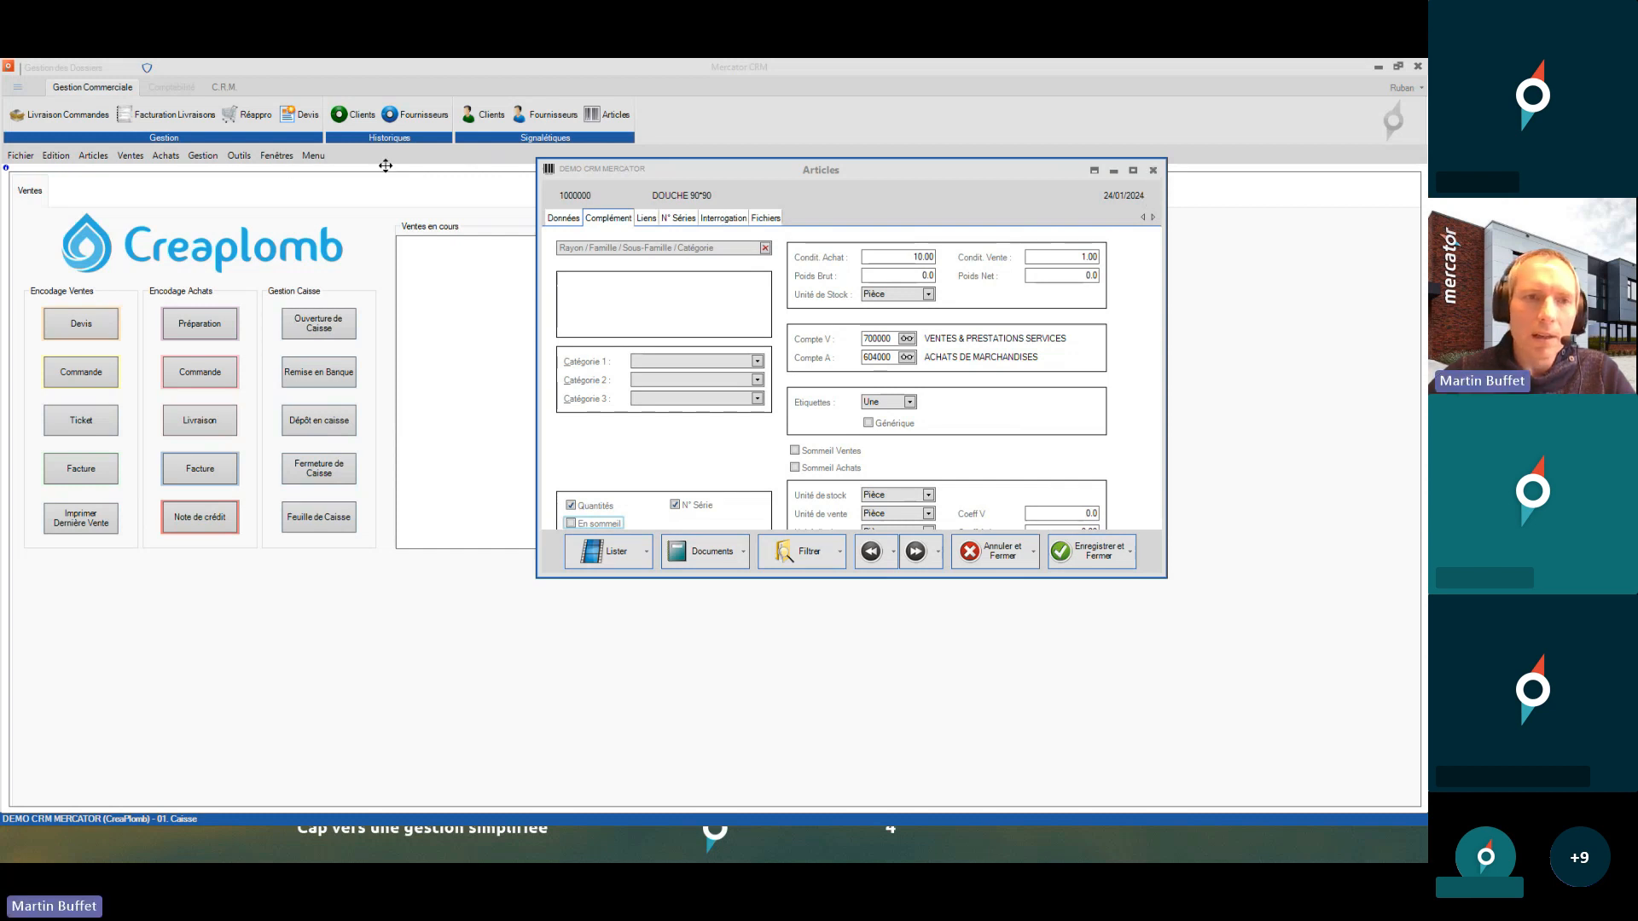
- Navigate Outils > Ecrans Signalétiques toward the Paramétrage screen setup menu
left_click(240, 156)
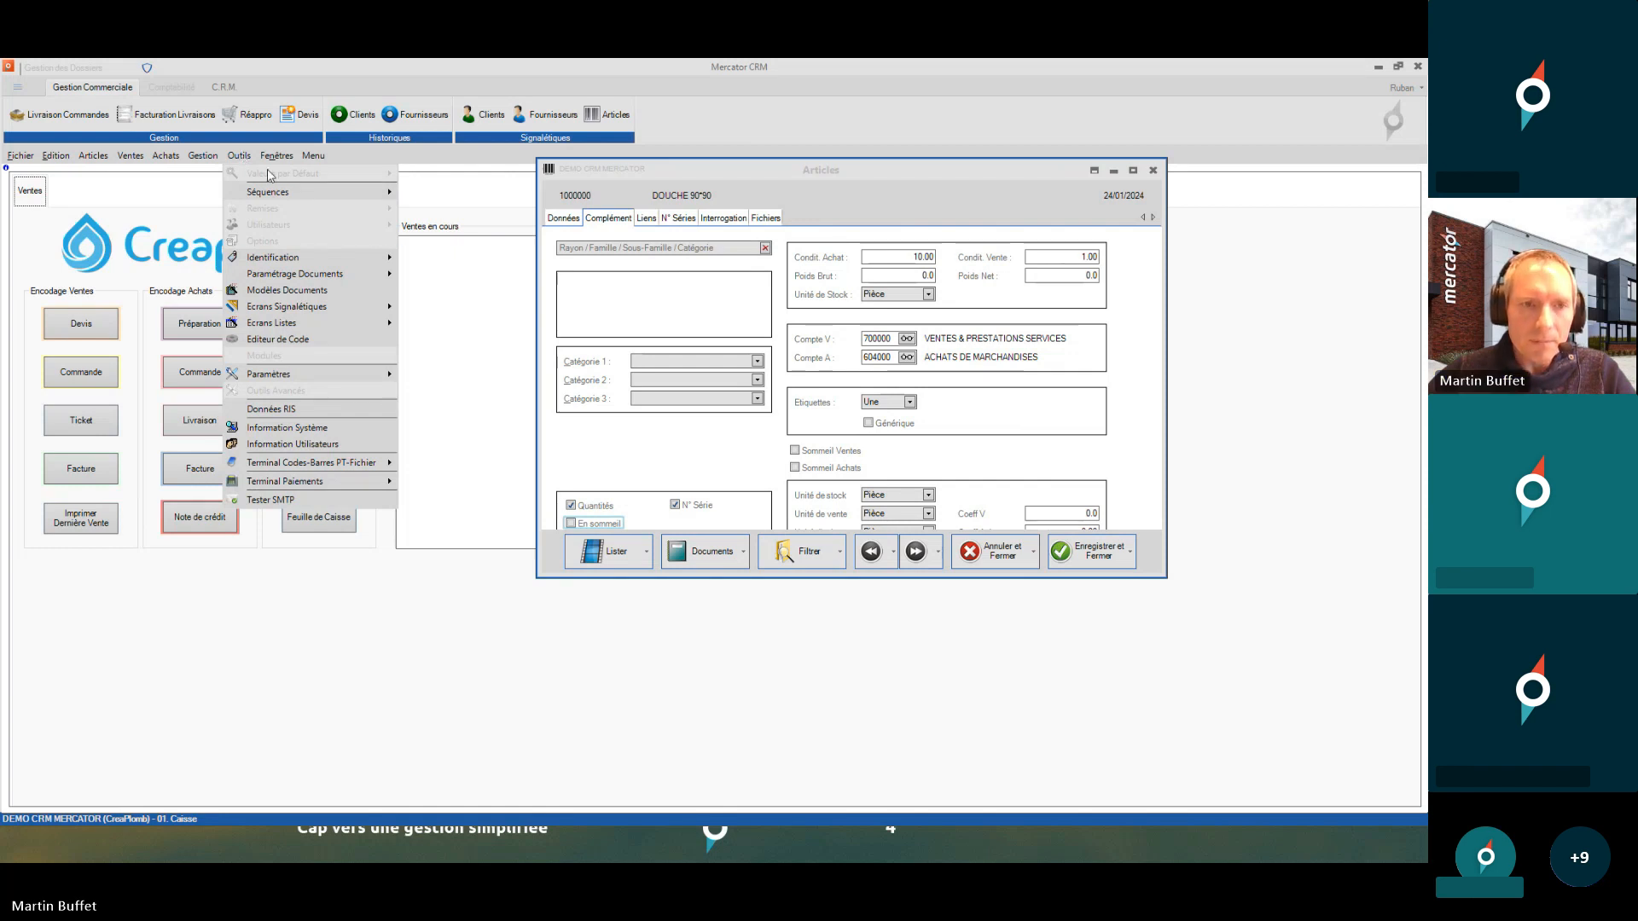
mouse_move(355, 312)
mouse_move(457, 309)
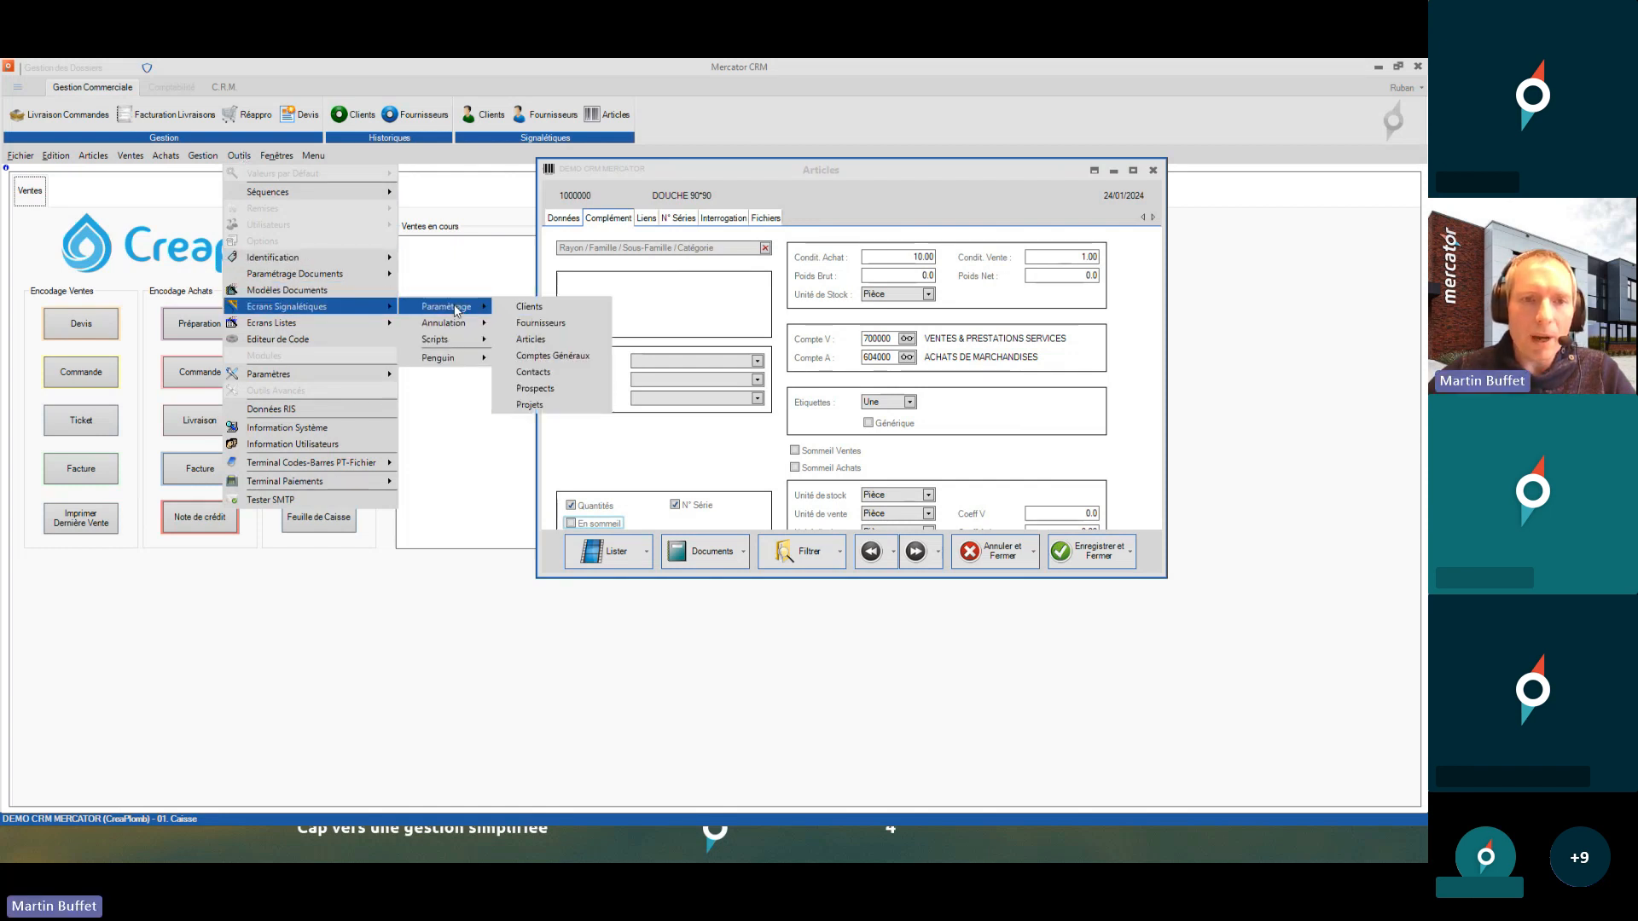
left_click(559, 345)
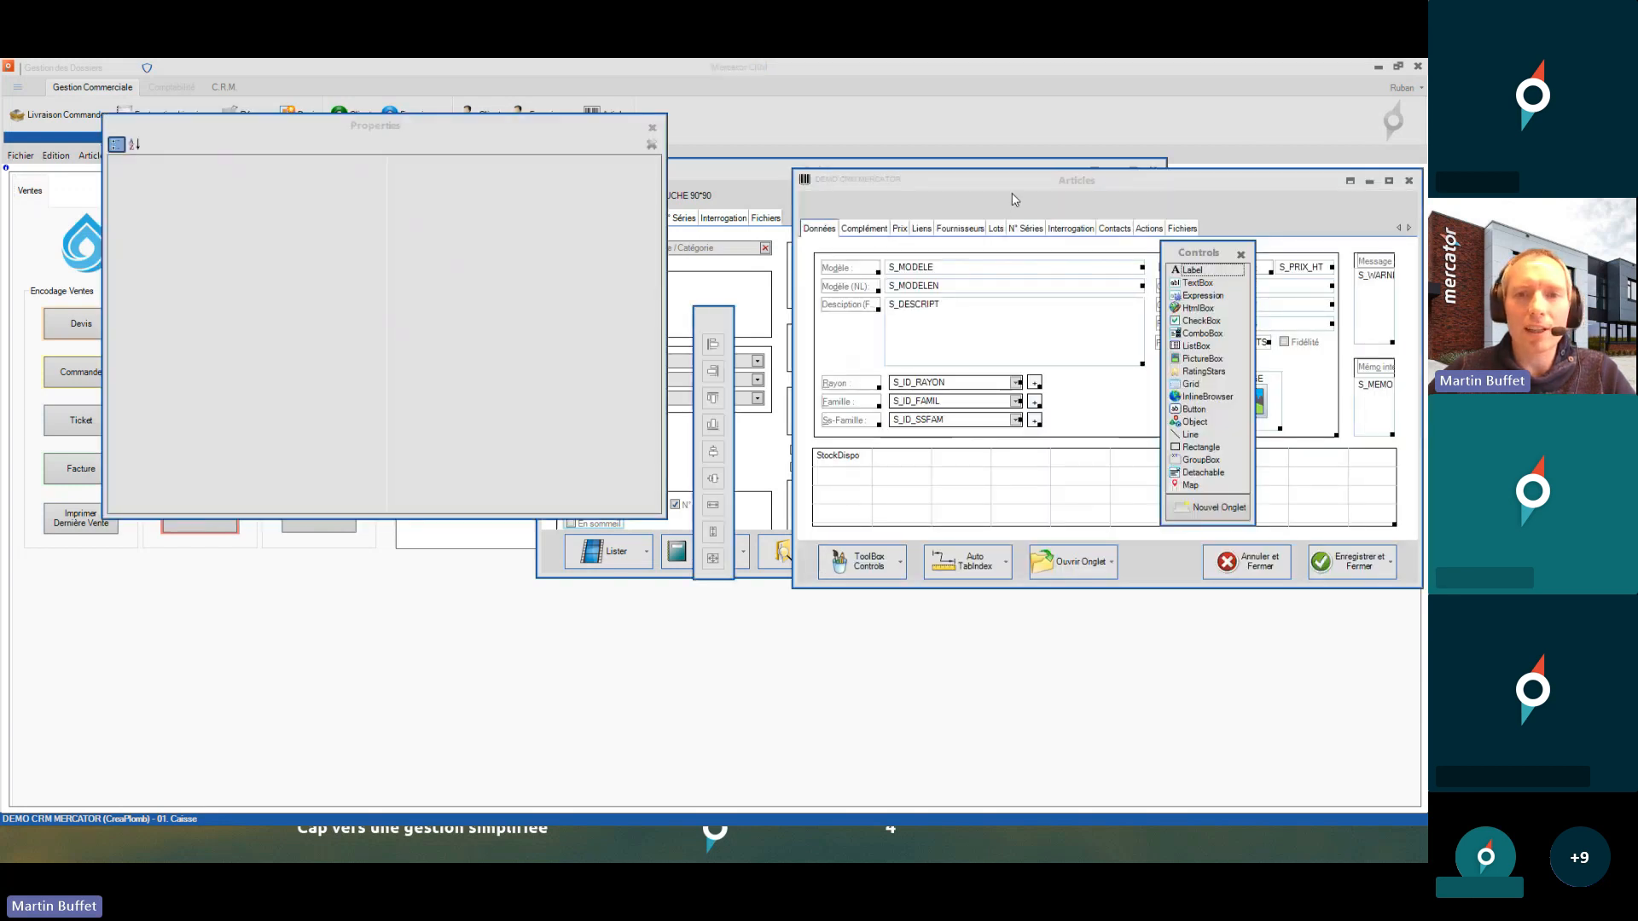
left_click_drag(993, 184, 848, 180)
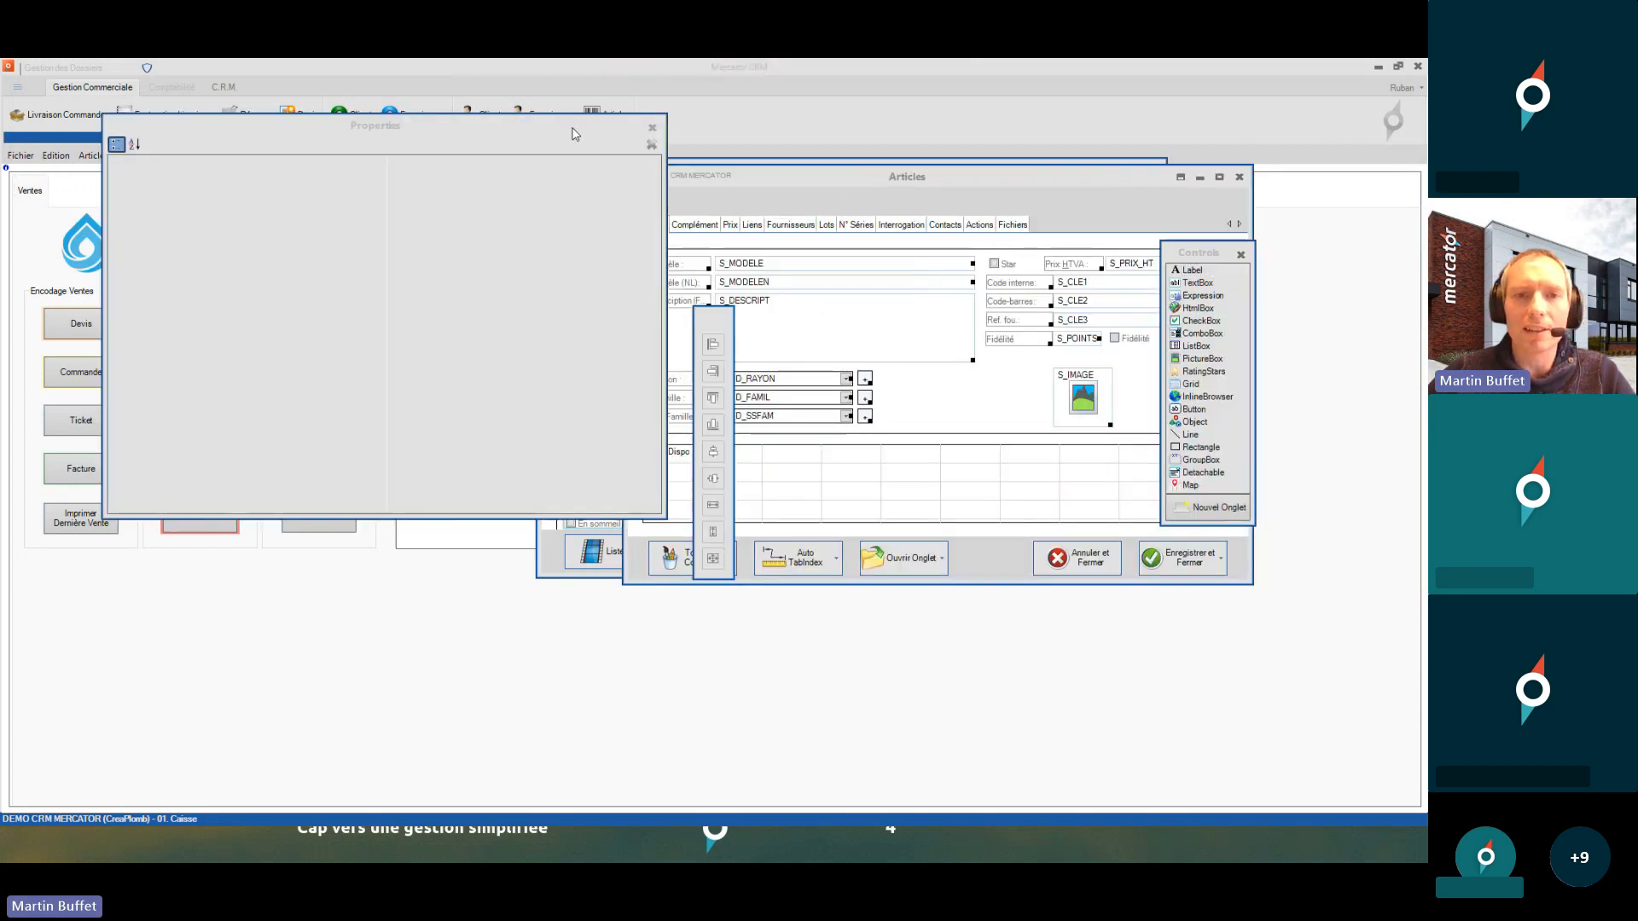
left_click_drag(584, 137, 476, 138)
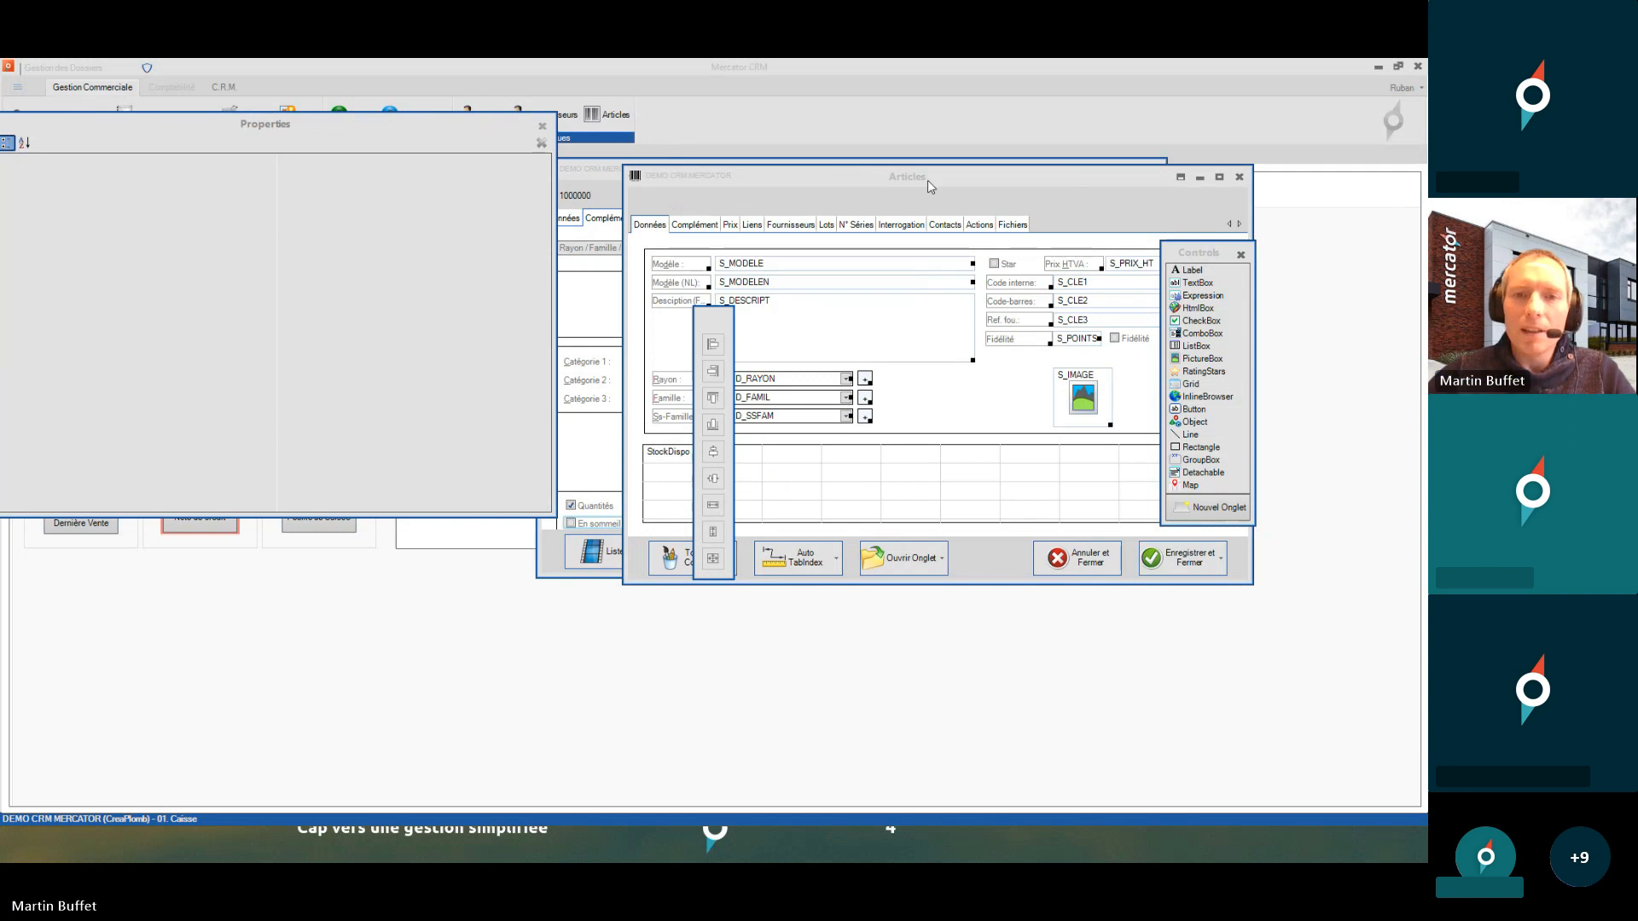
left_click_drag(929, 181, 971, 133)
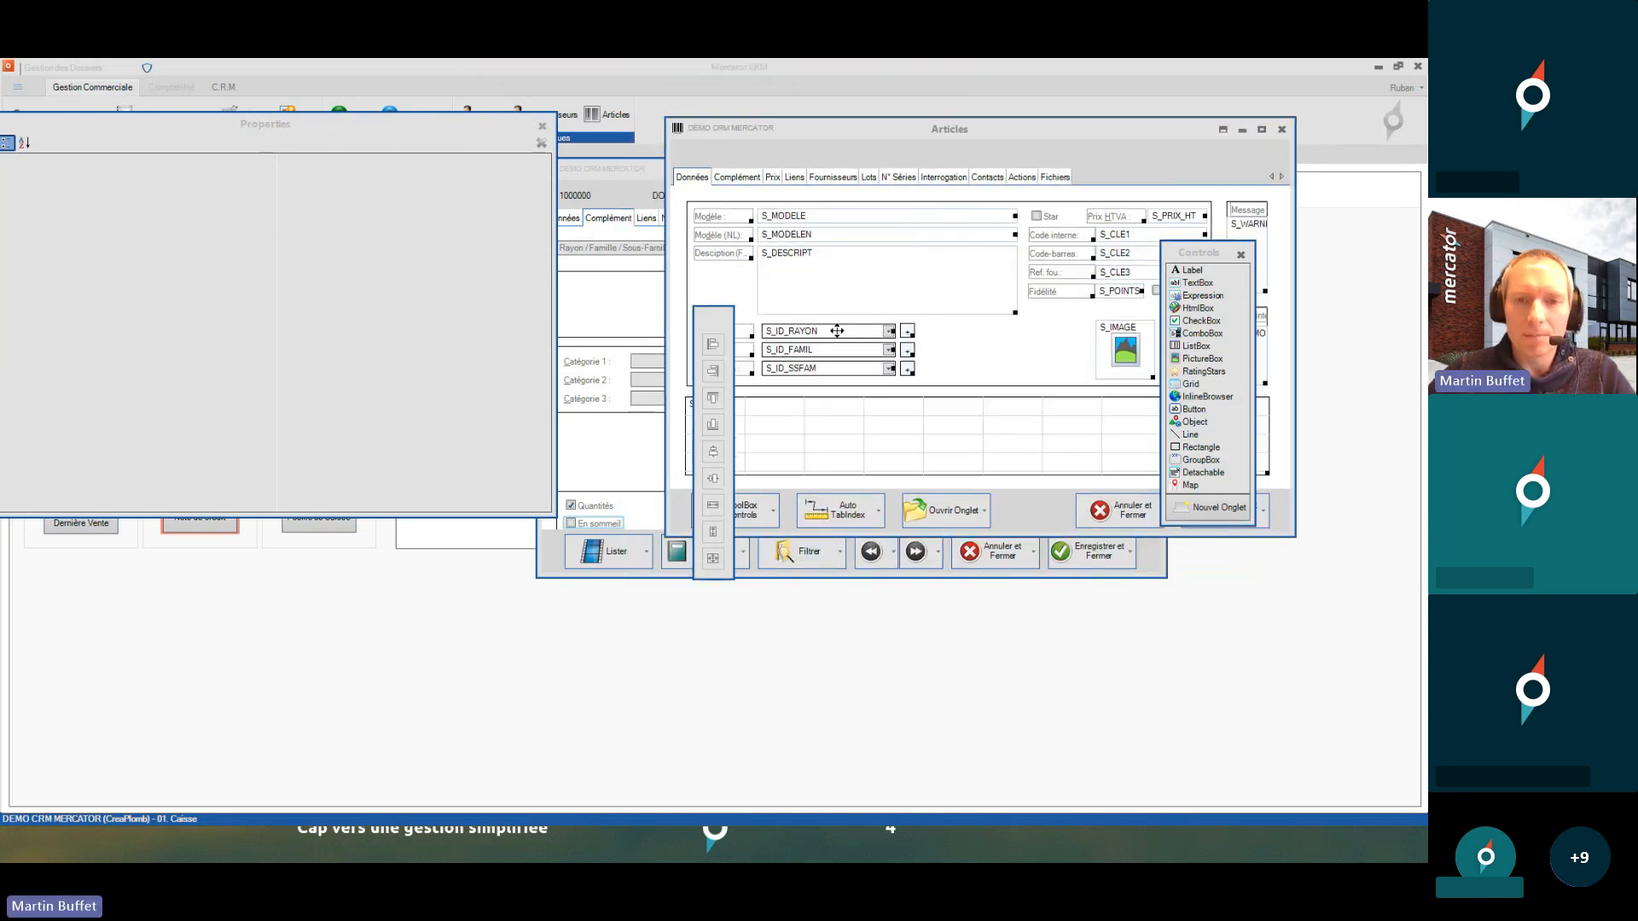
left_click(837, 331)
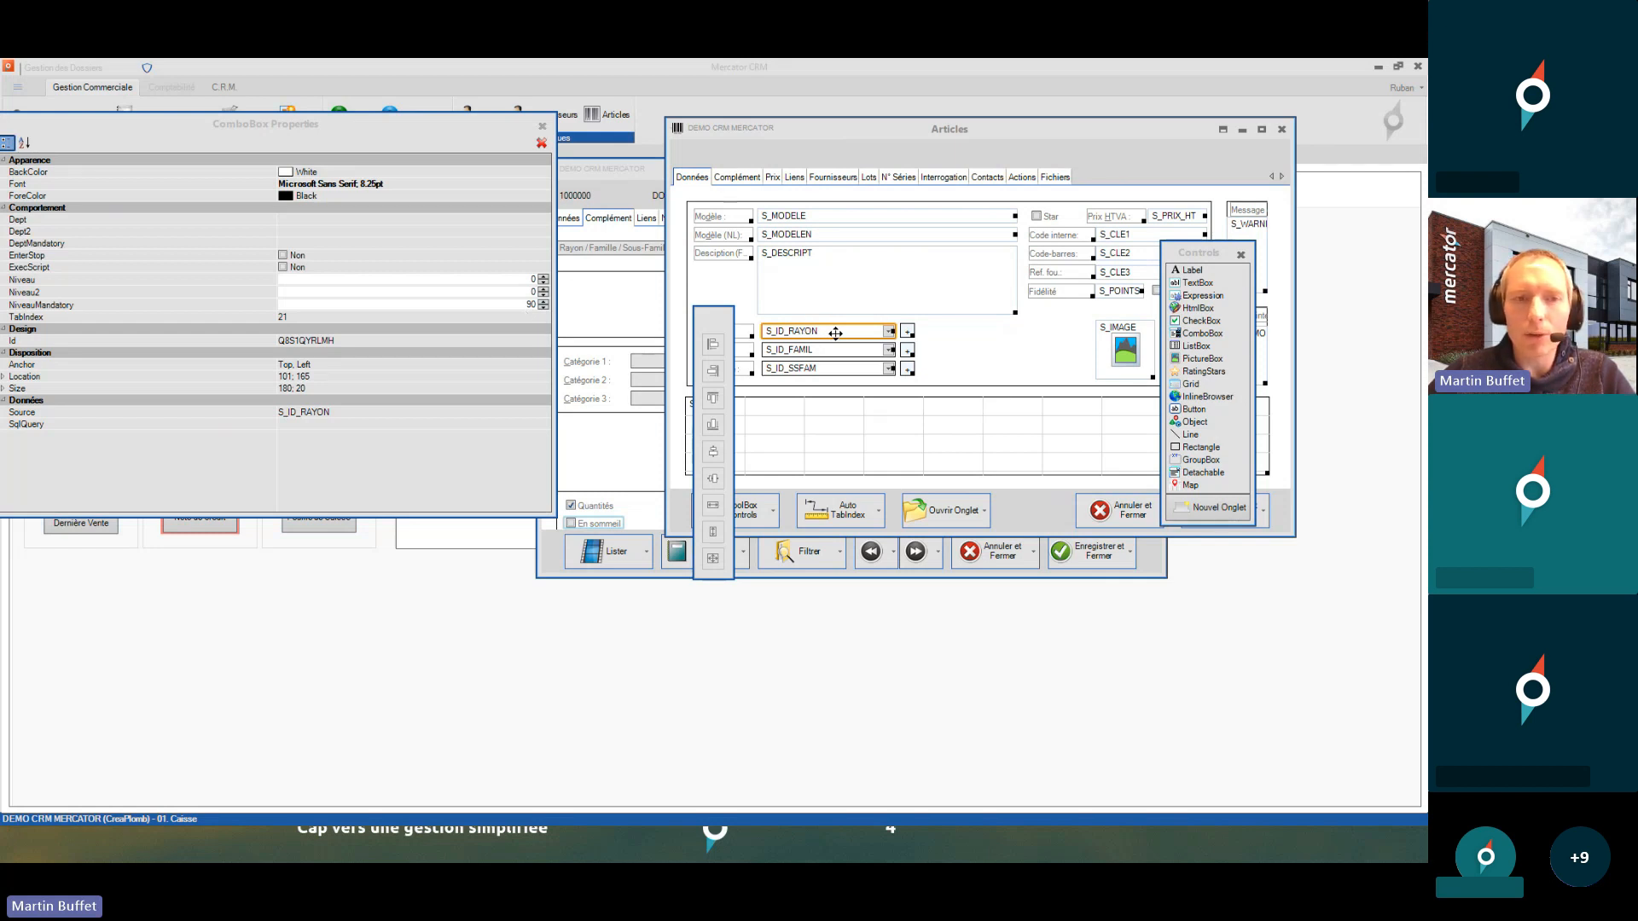
left_click(185, 305)
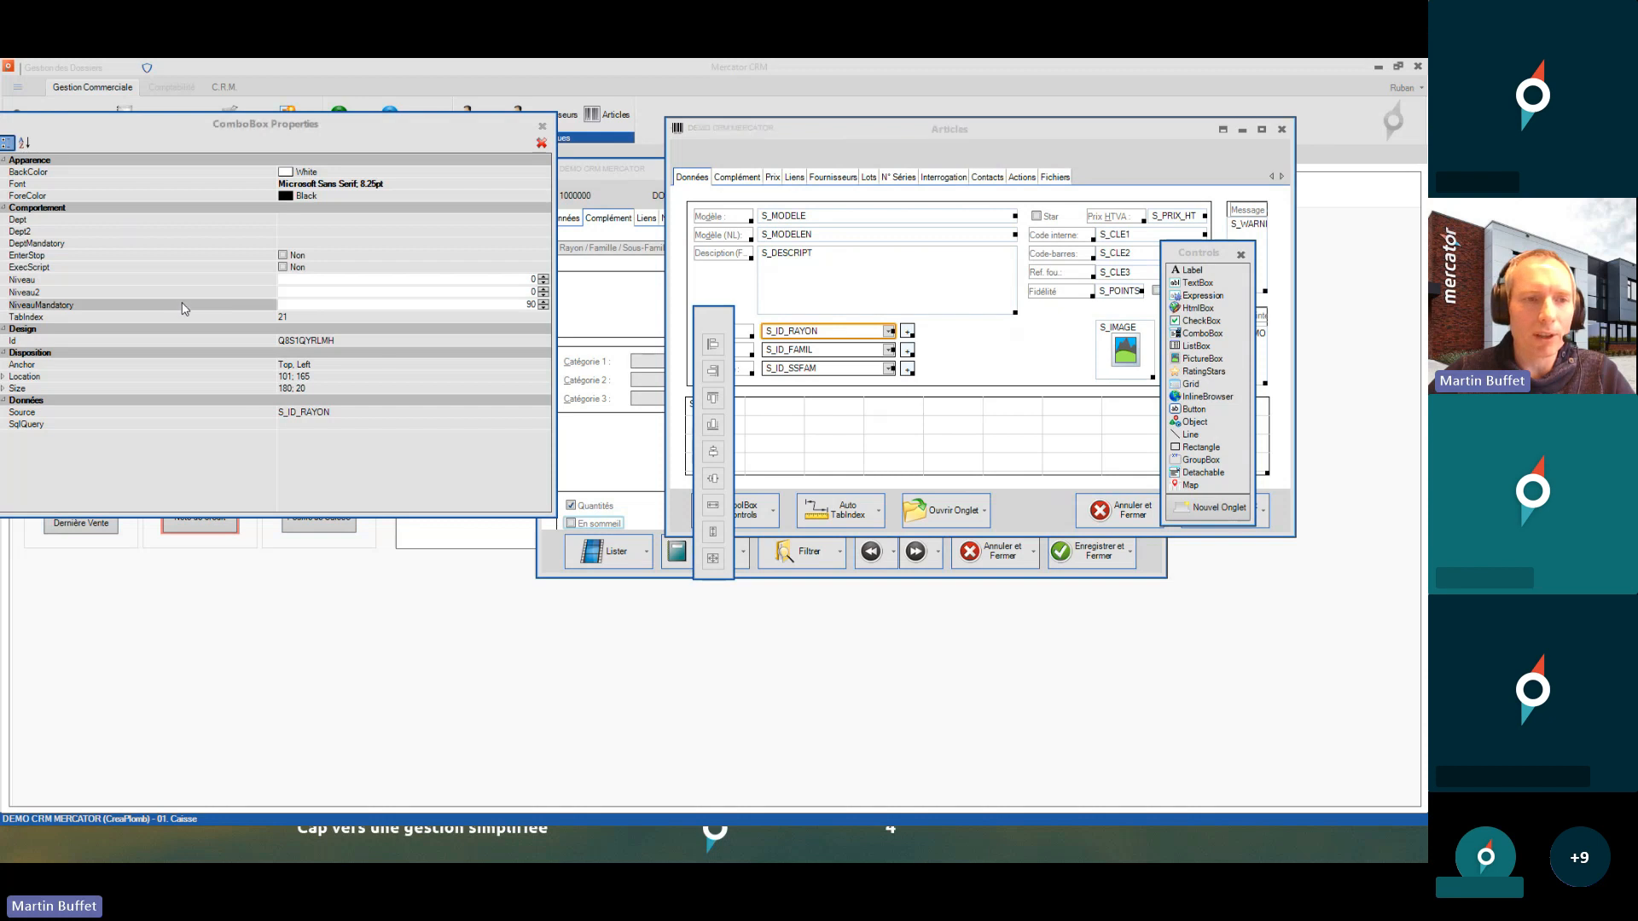
left_click(426, 307)
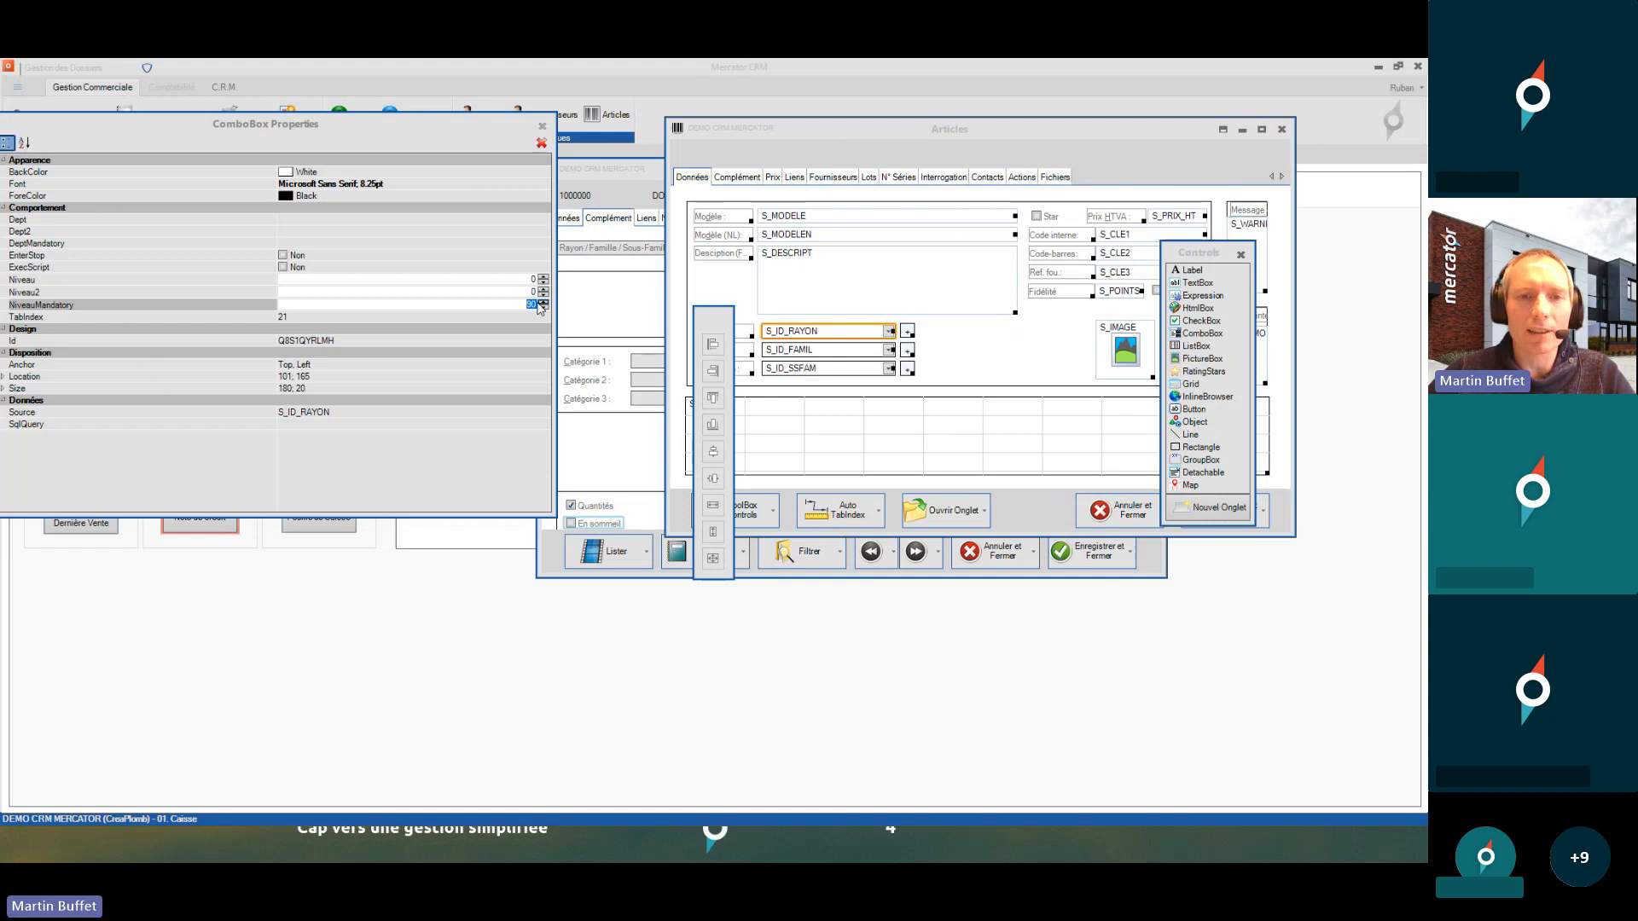
type("90")
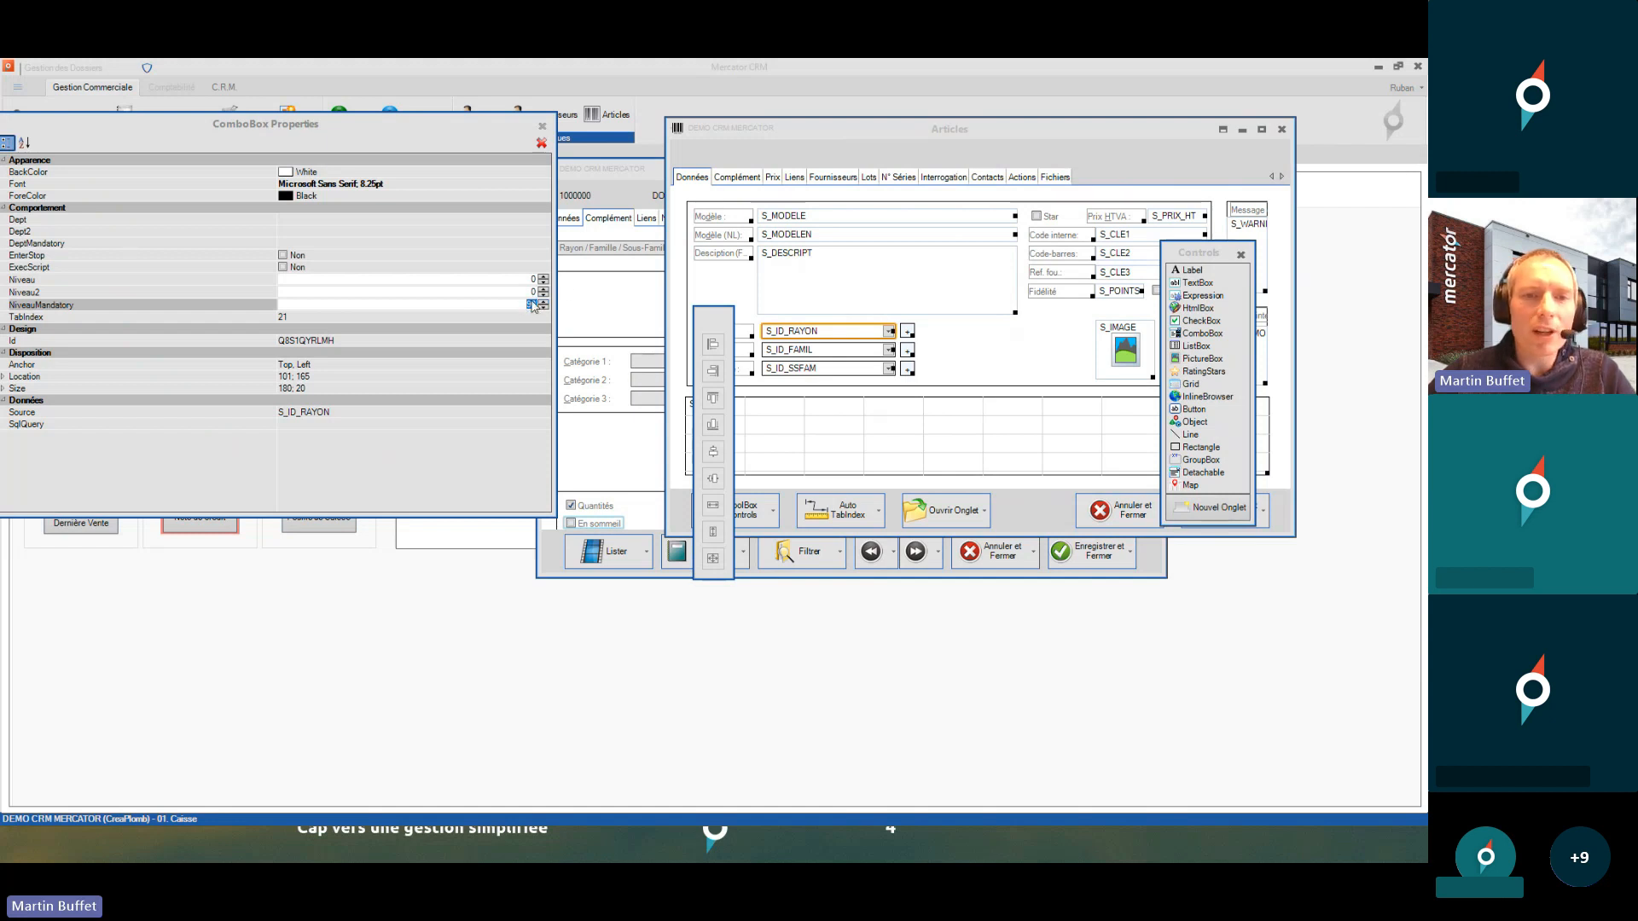
left_click(1078, 138)
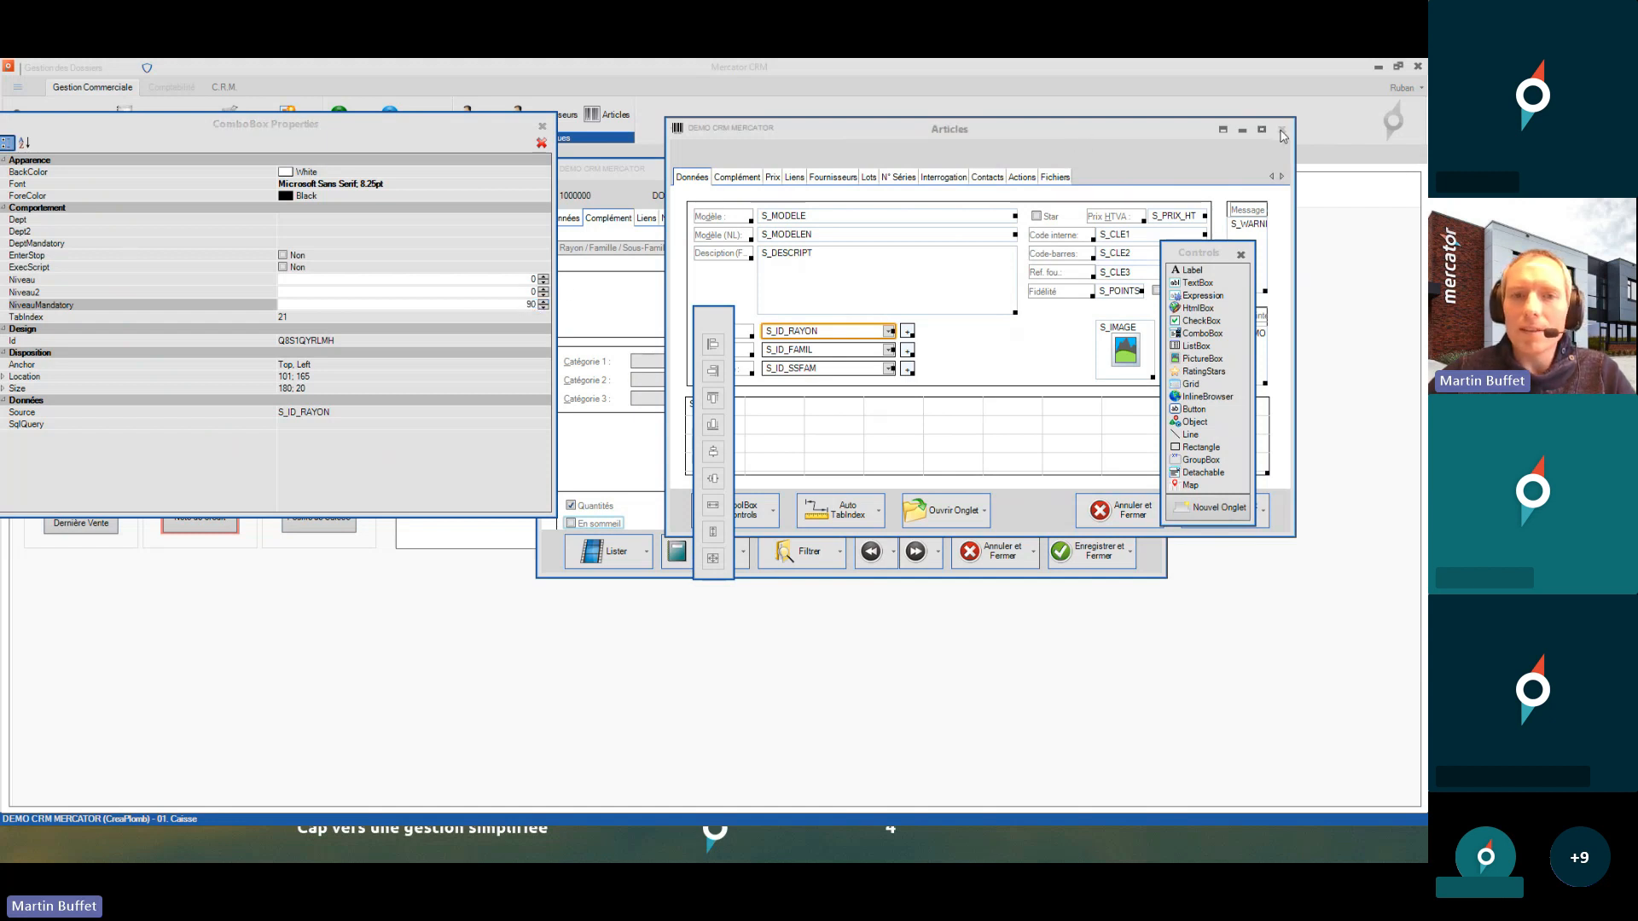
left_click(1283, 132)
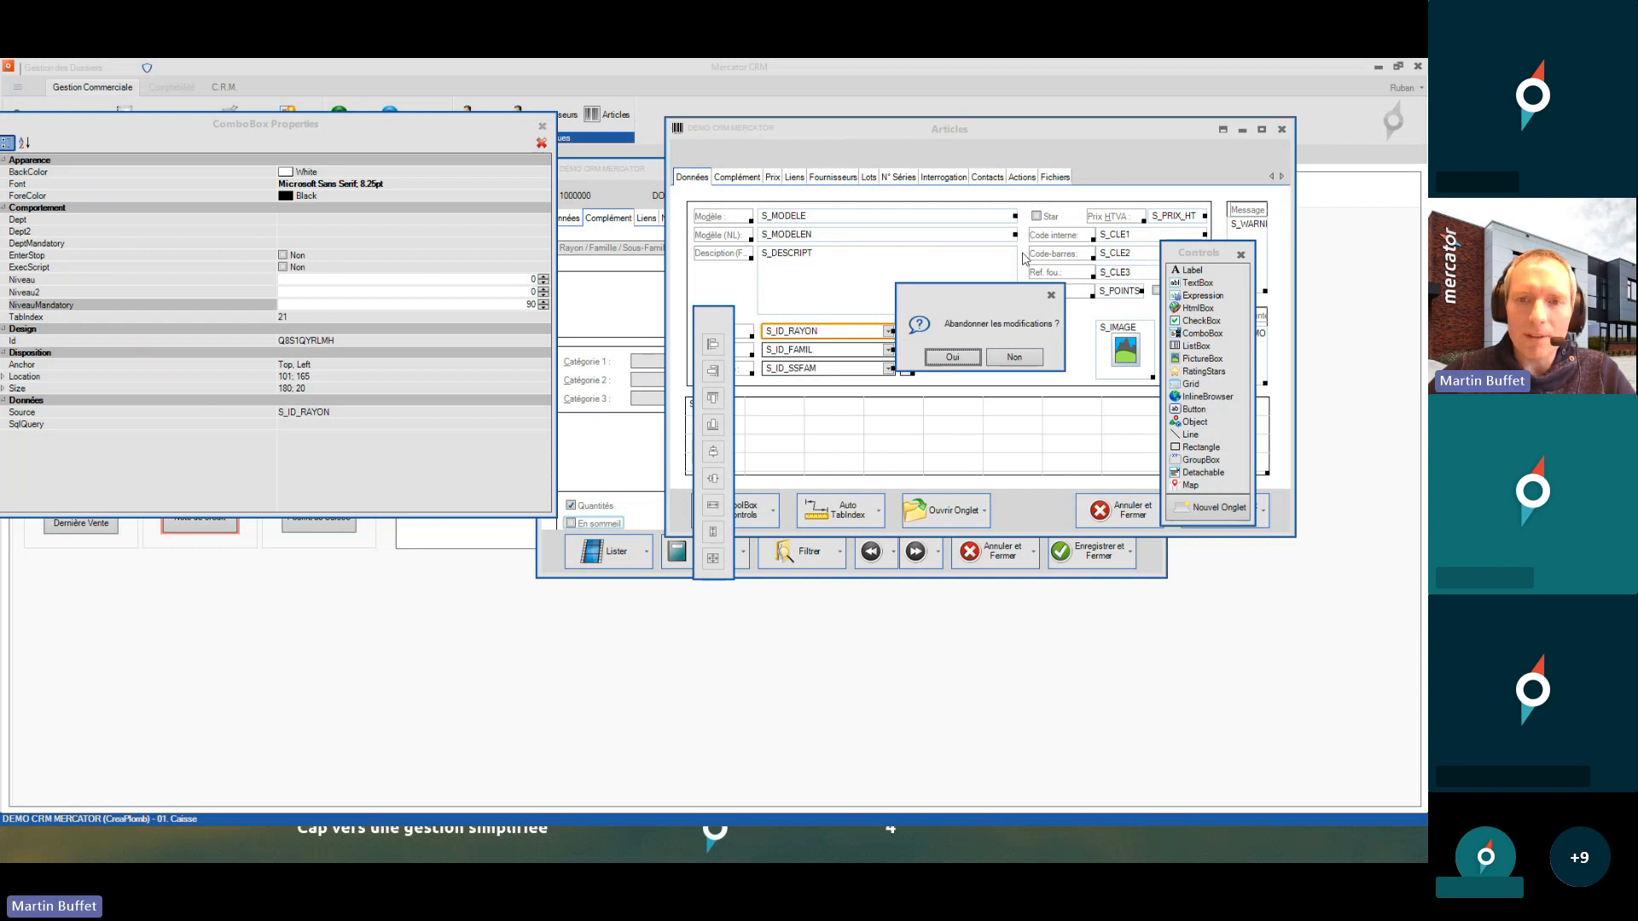
left_click(956, 359)
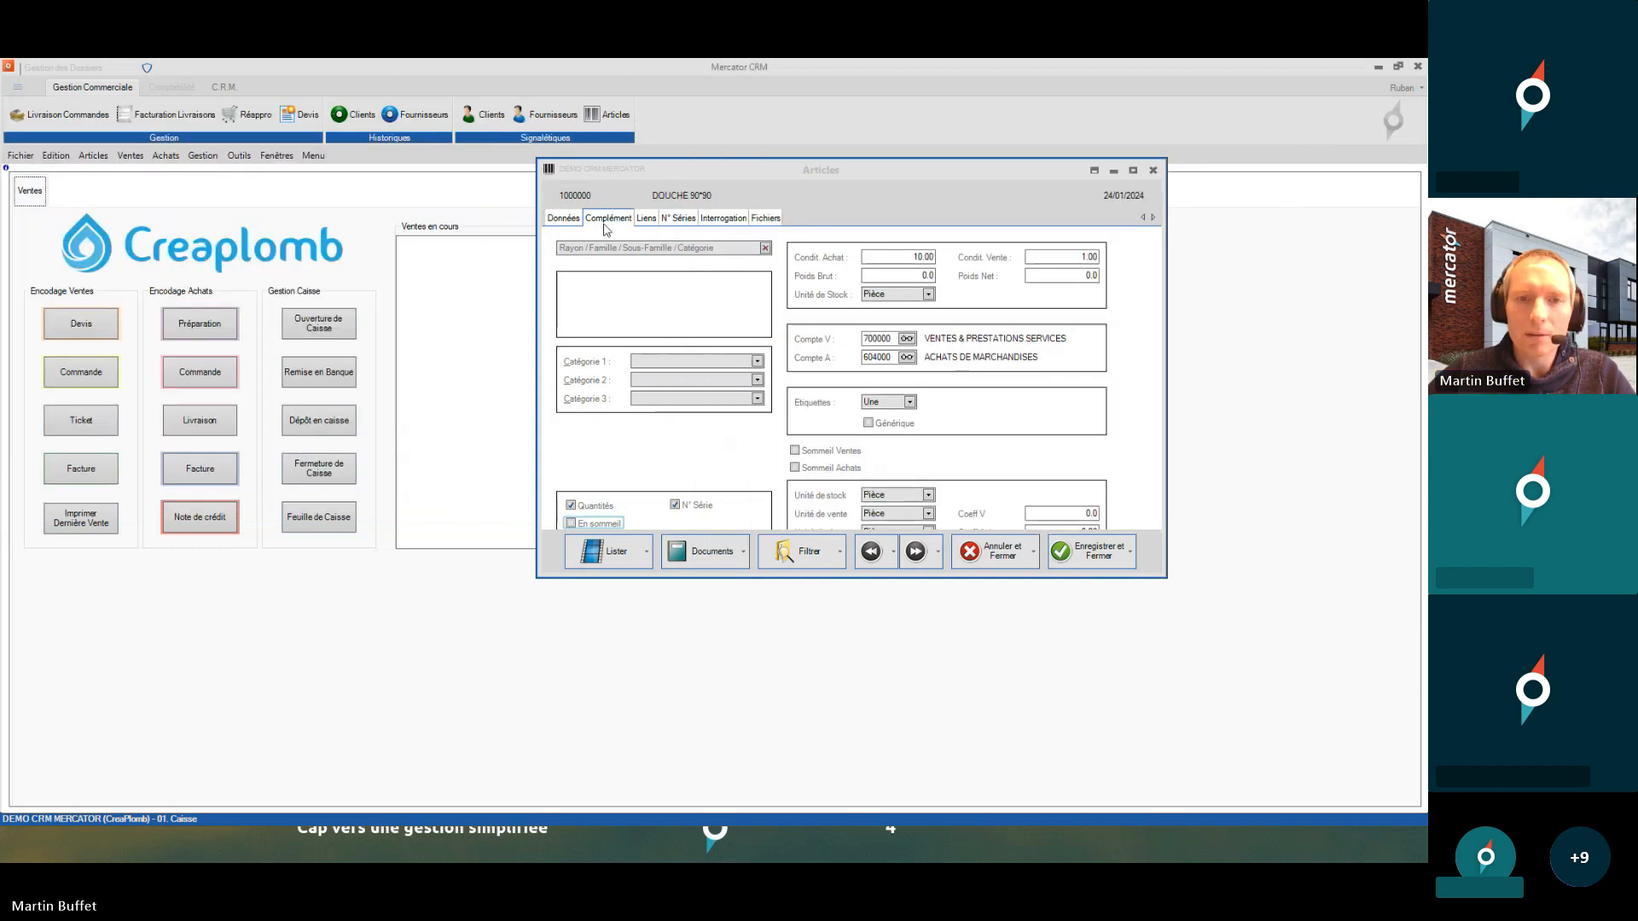
- Maximize the article record and clear its Rayon value on the Données tab
double_click(822, 172)
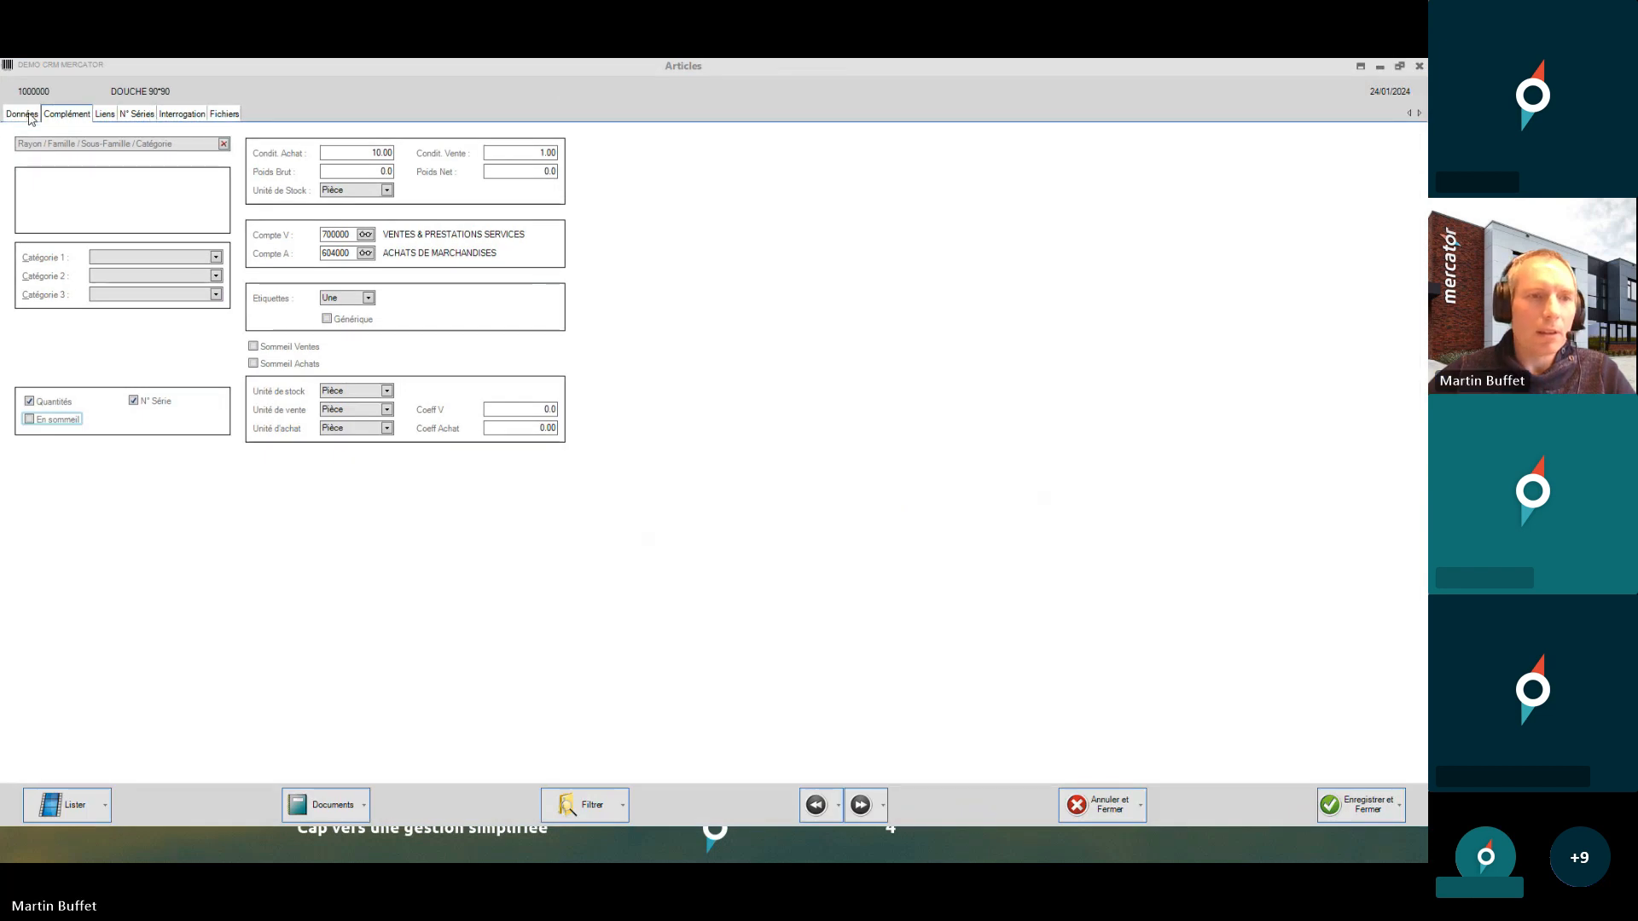
left_click(28, 115)
left_click(122, 270)
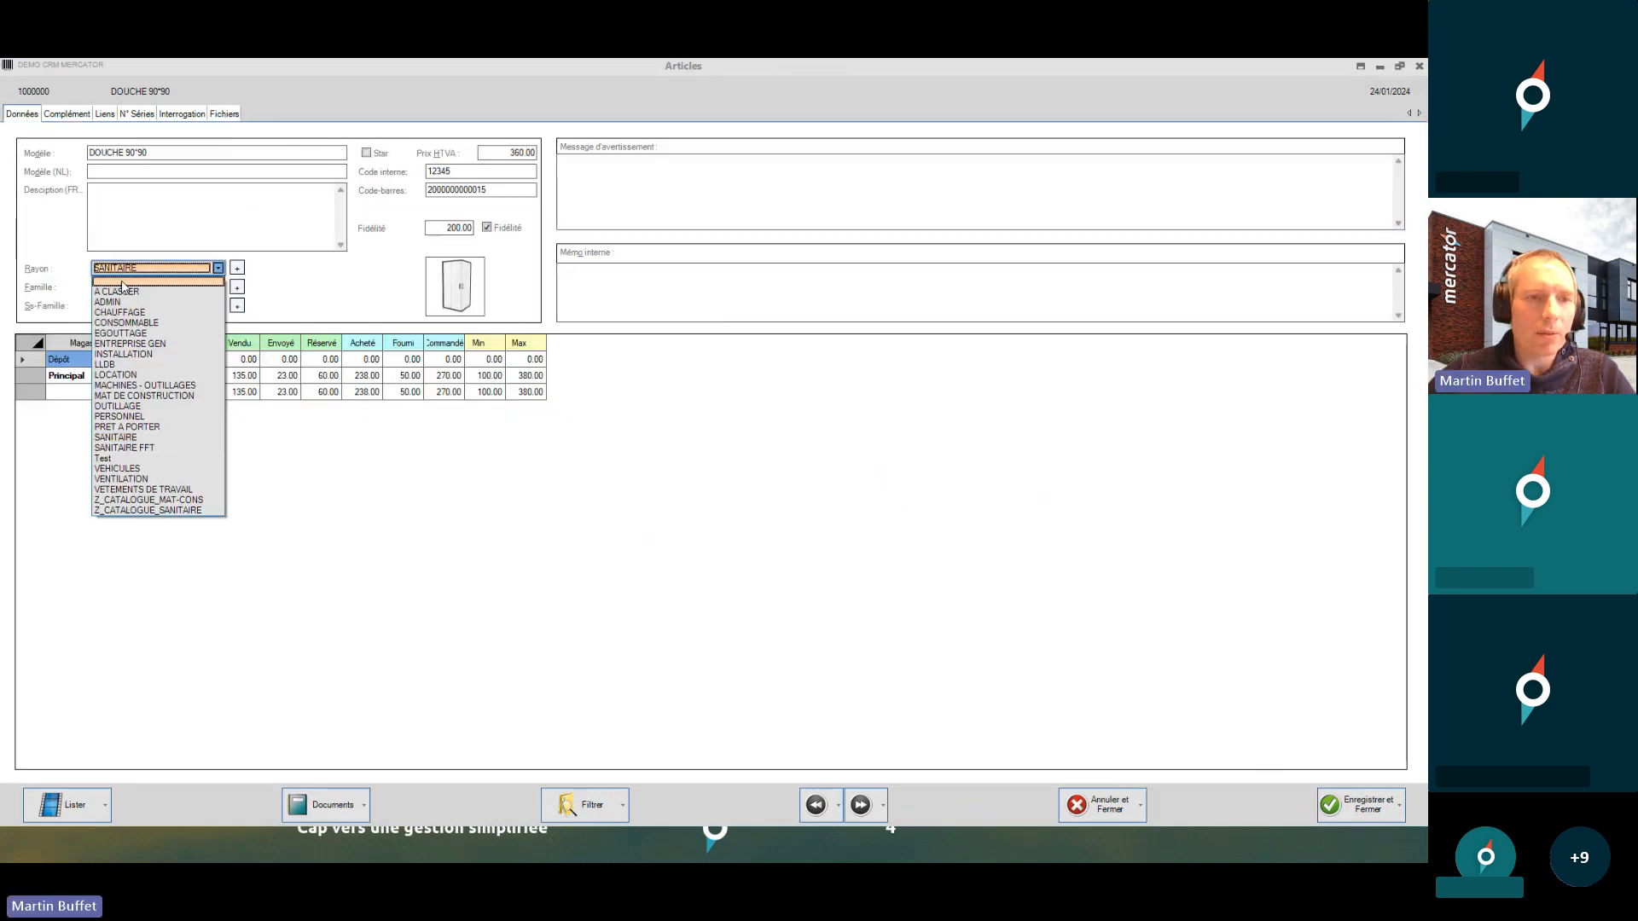
left_click(122, 273)
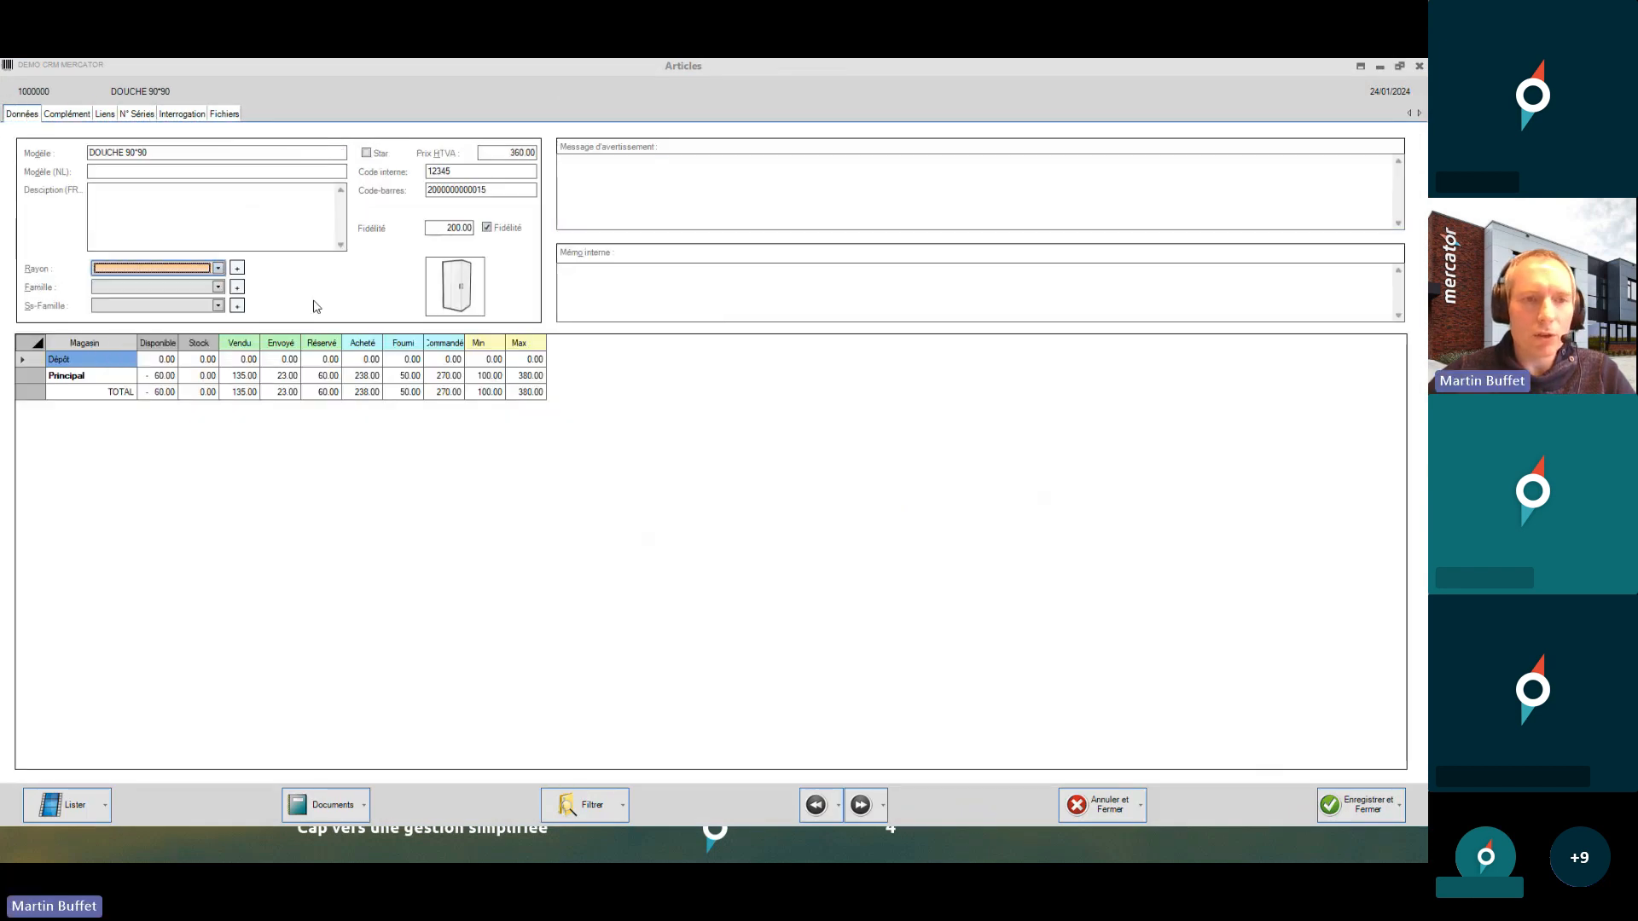
- Try Enregistrer, acknowledge the 'Rayon obligatoire' warning, then close the record abandoning changes
left_click(1400, 806)
left_click(1336, 816)
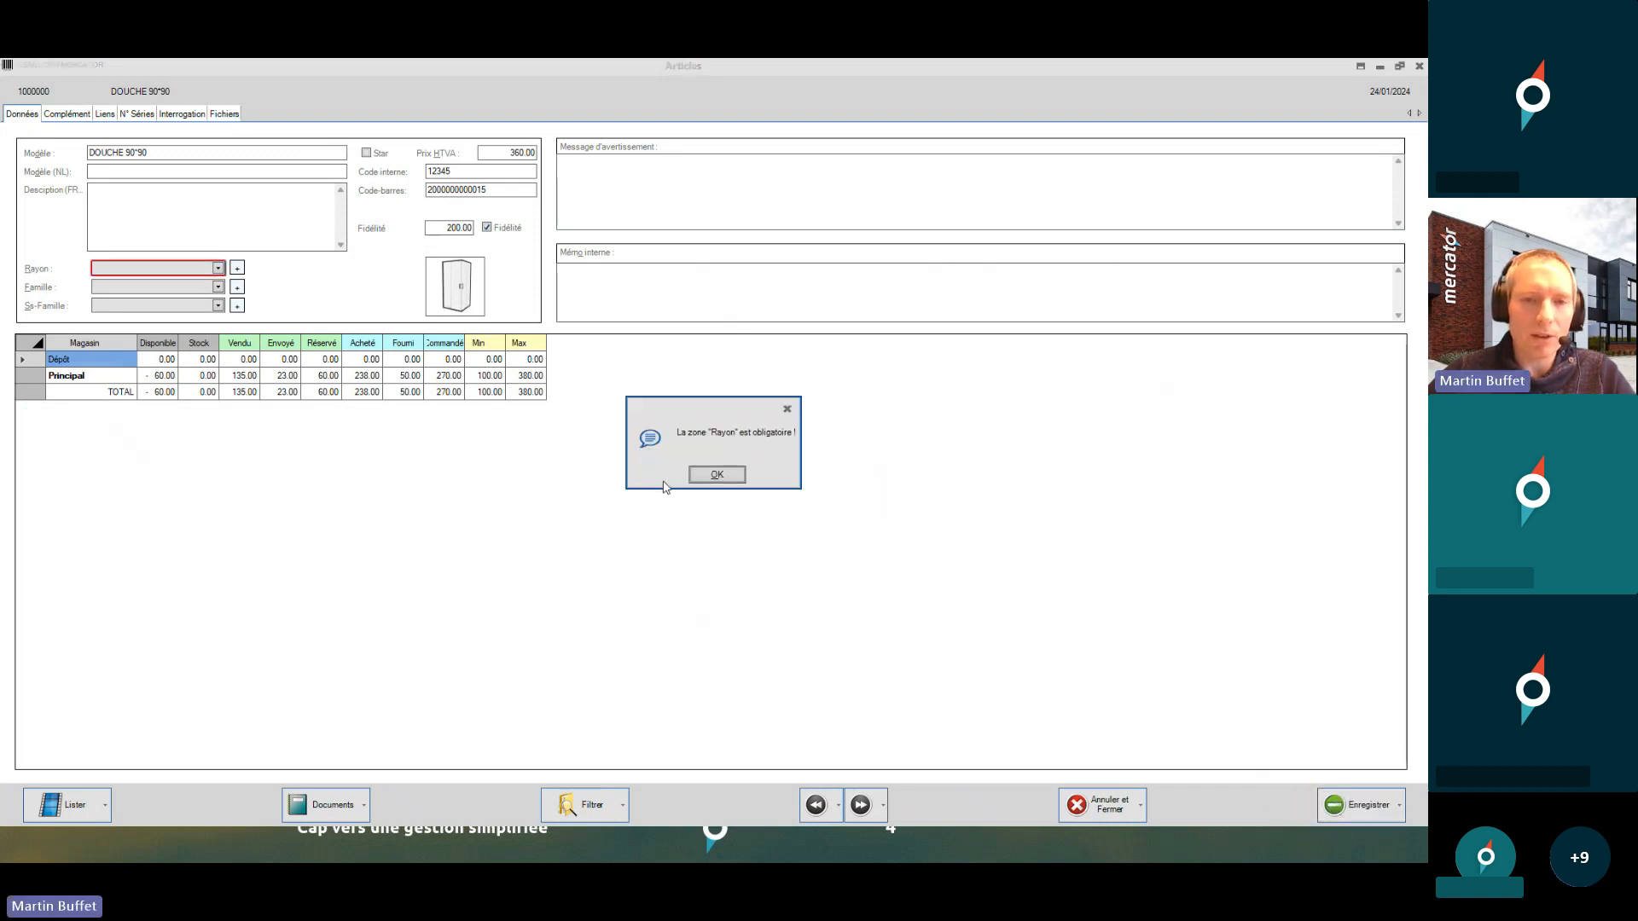
left_click(717, 476)
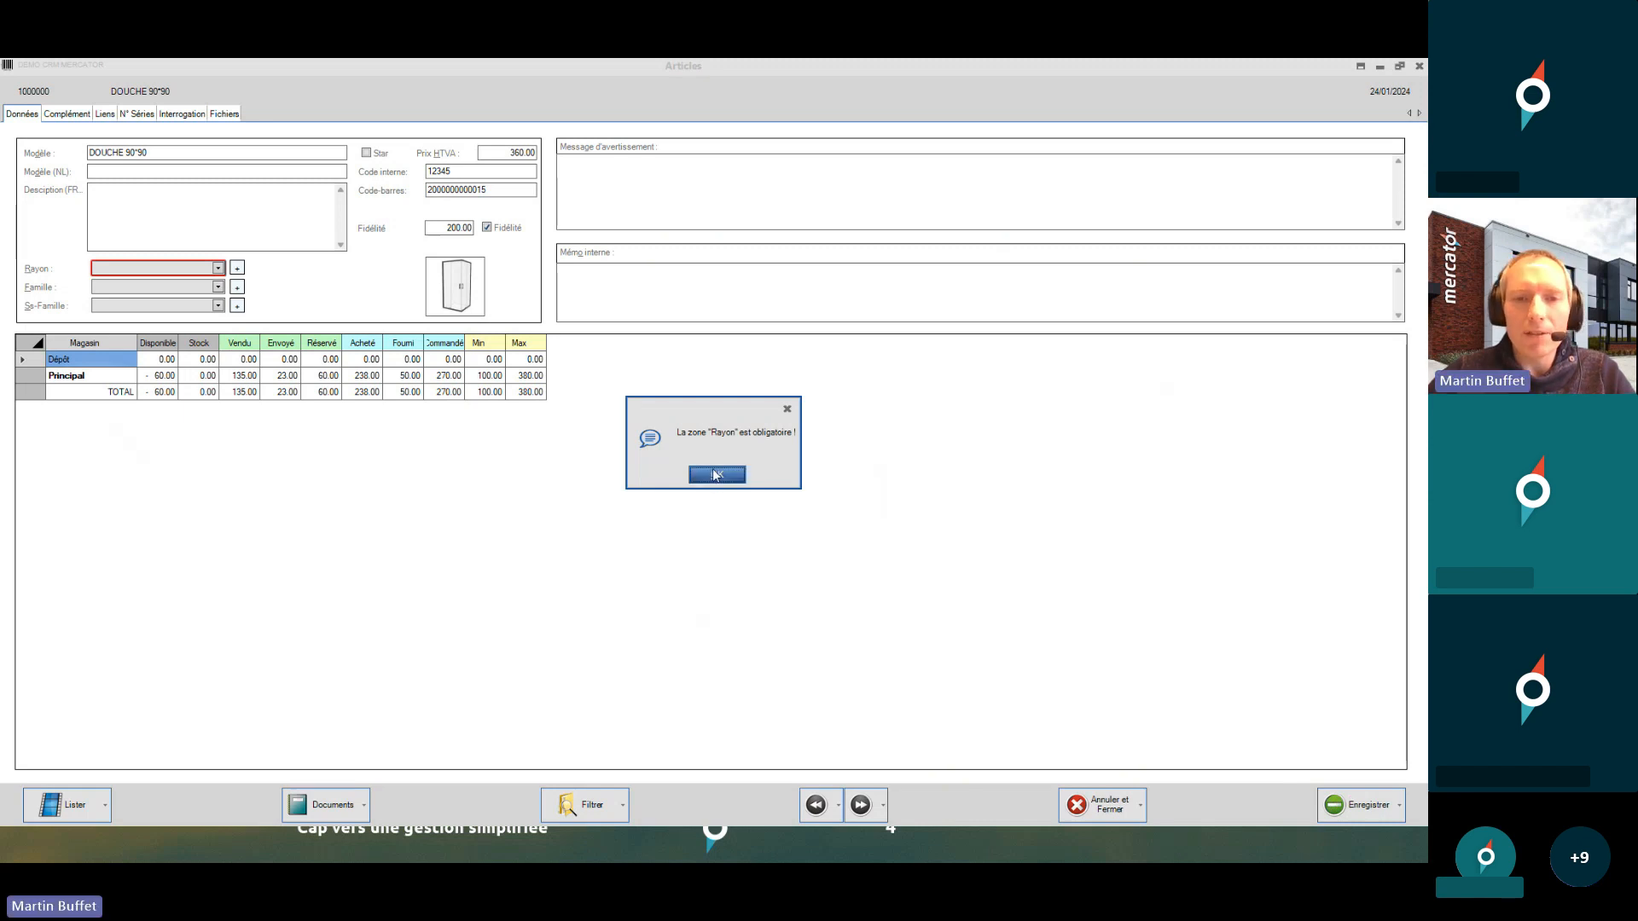
left_click(1419, 65)
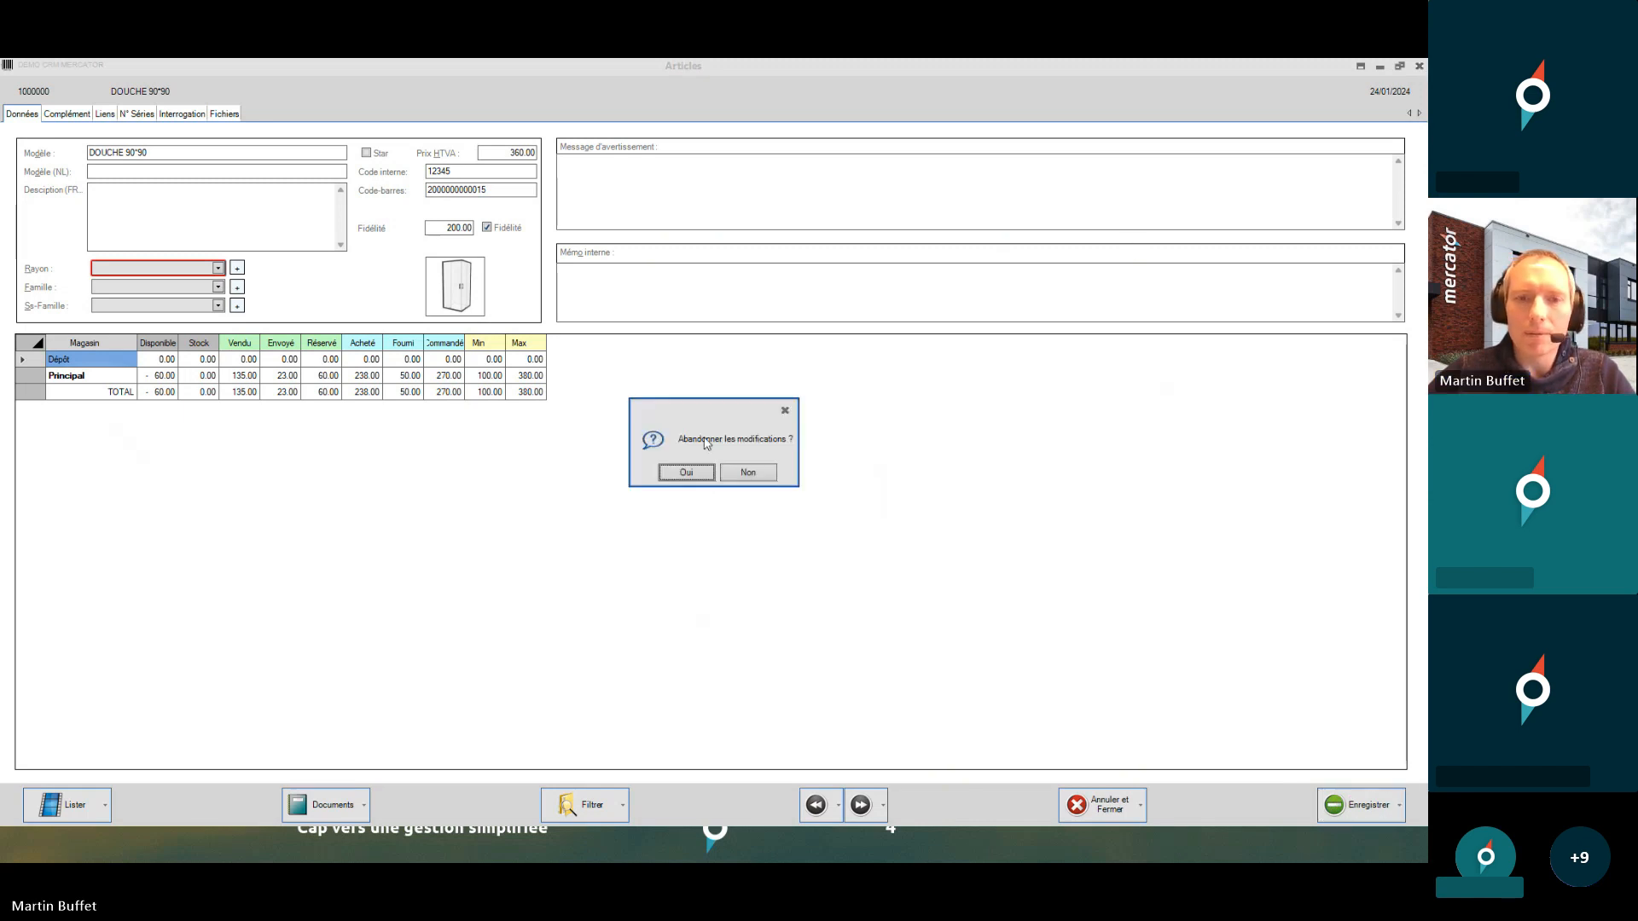
left_click(693, 471)
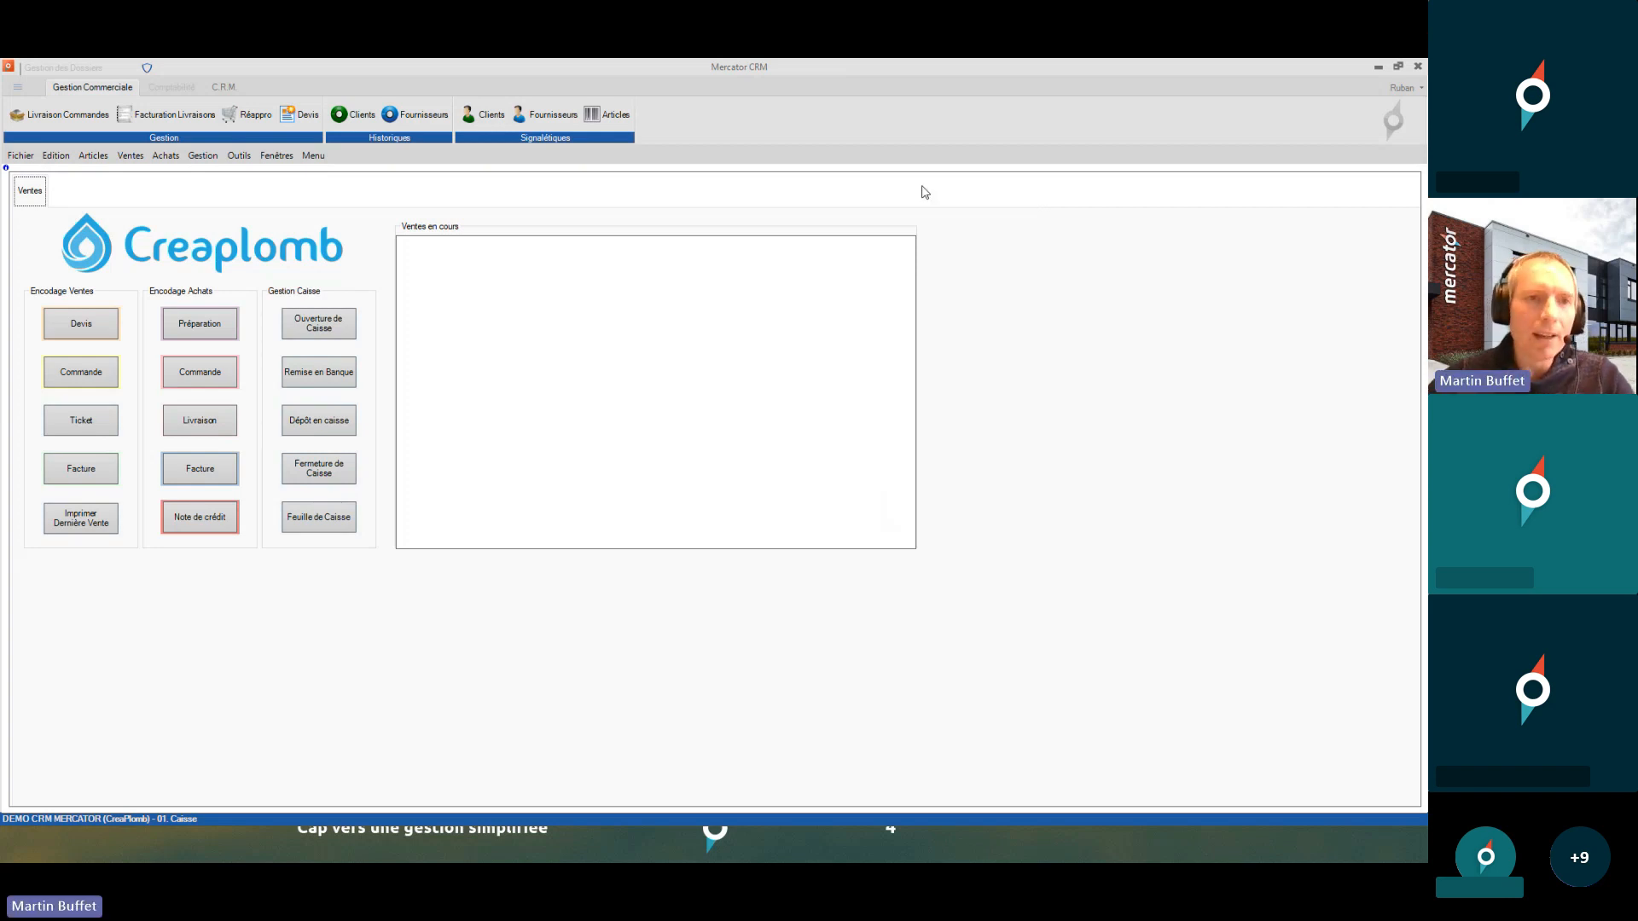
- Open the Ventes sequence settings from Outils > Séquences and list all sales sequences
left_click(240, 156)
mouse_move(279, 196)
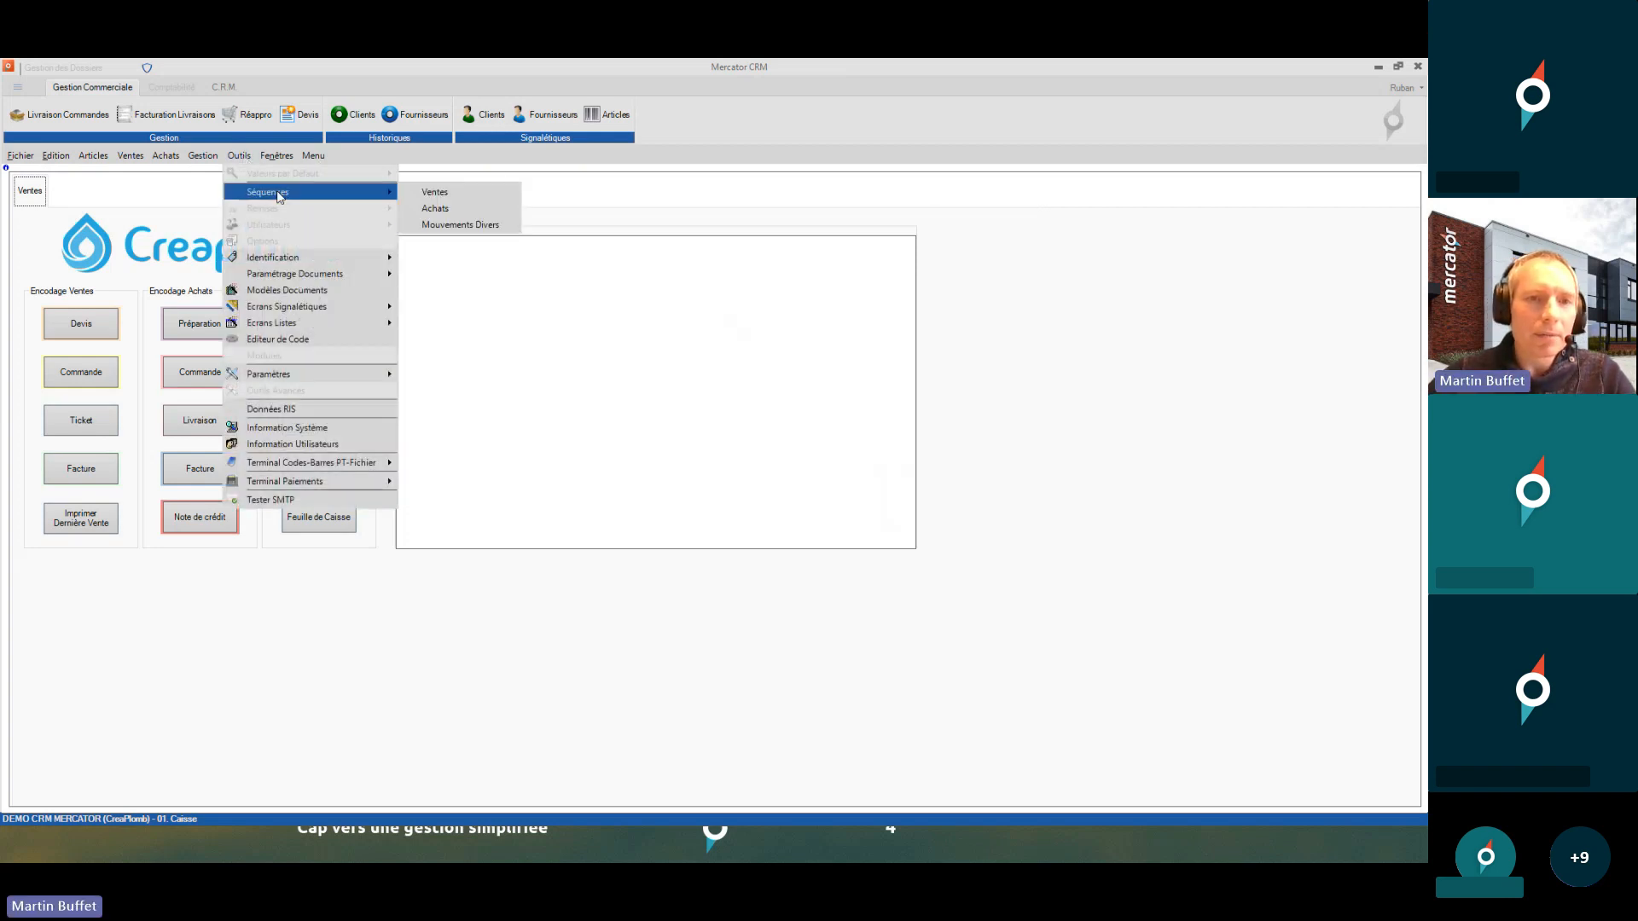
left_click(444, 195)
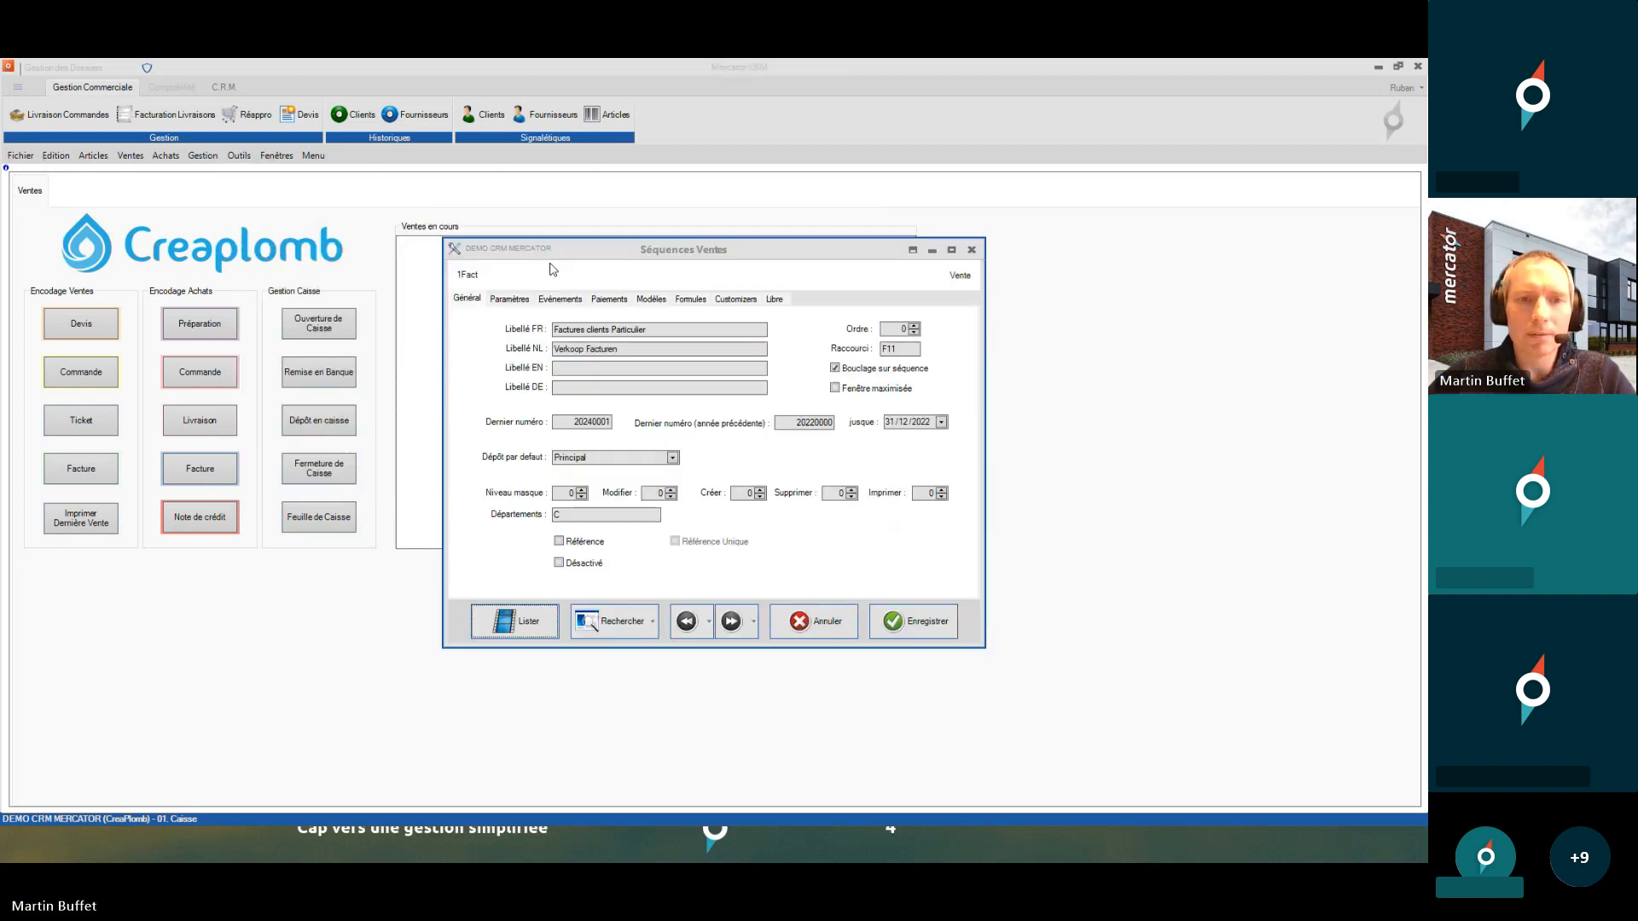
left_click(654, 622)
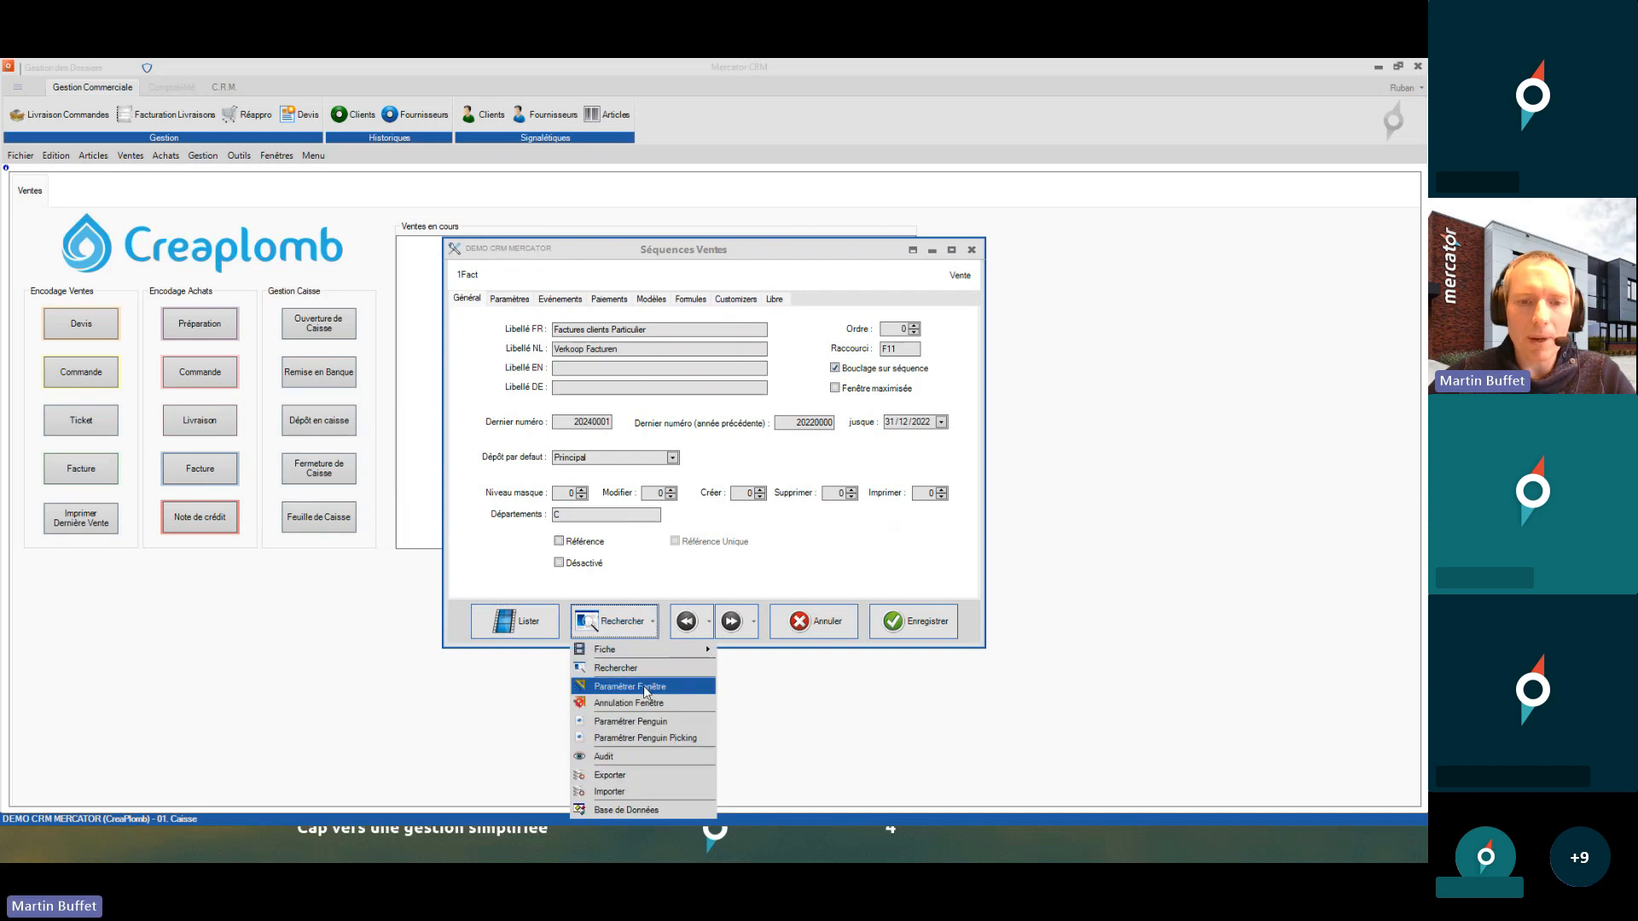
left_click(239, 155)
mouse_move(281, 192)
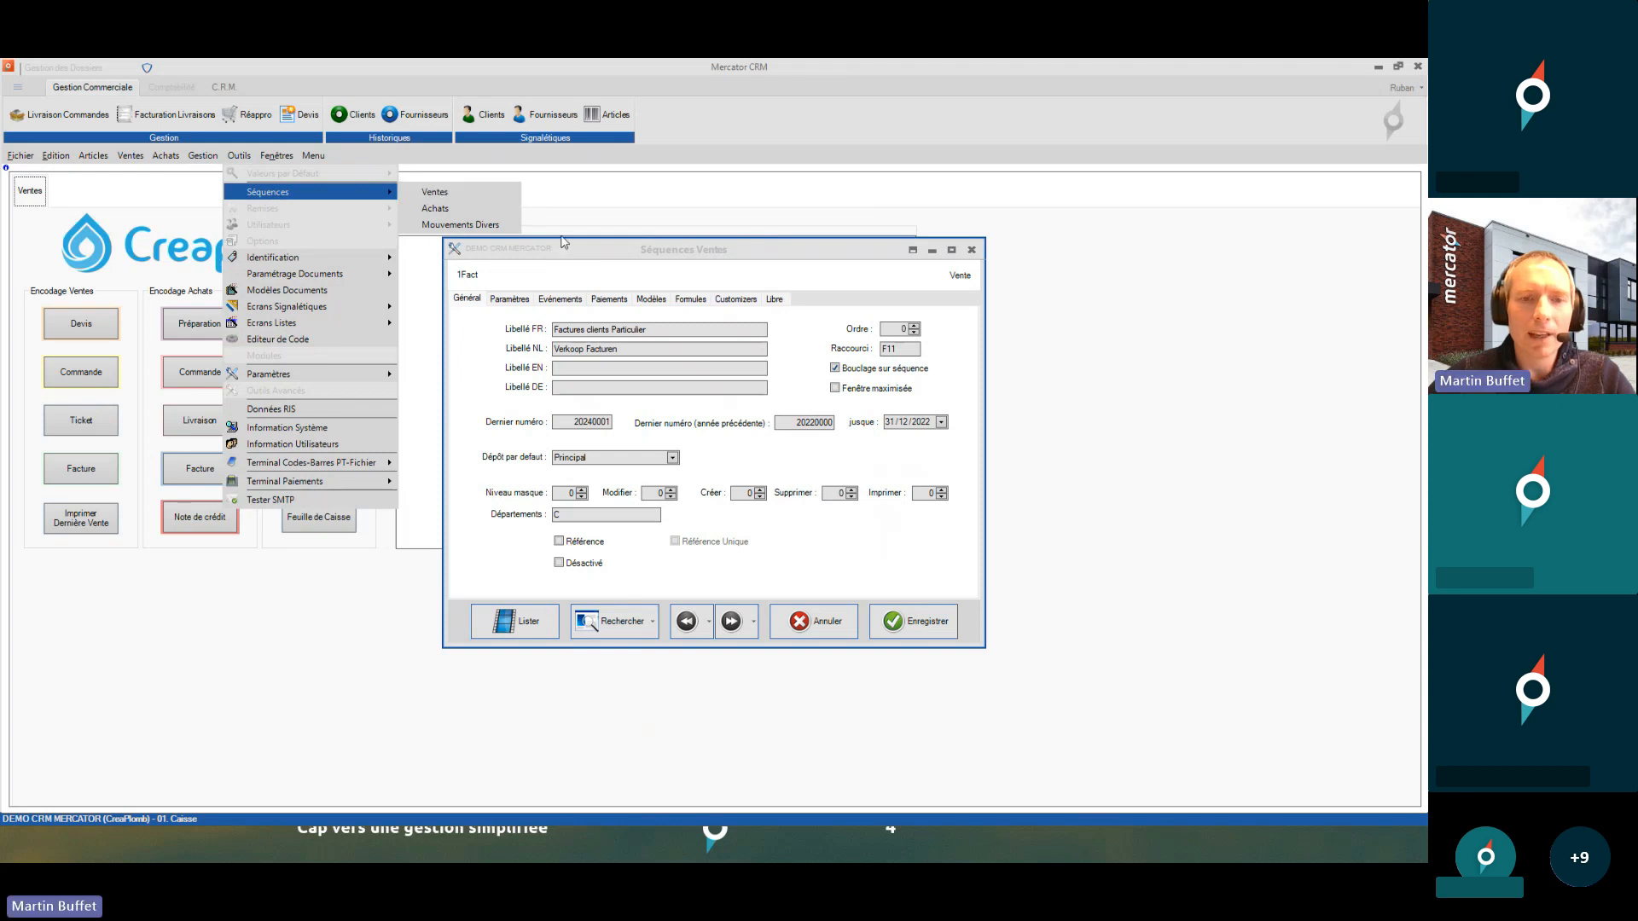
left_click(658, 589)
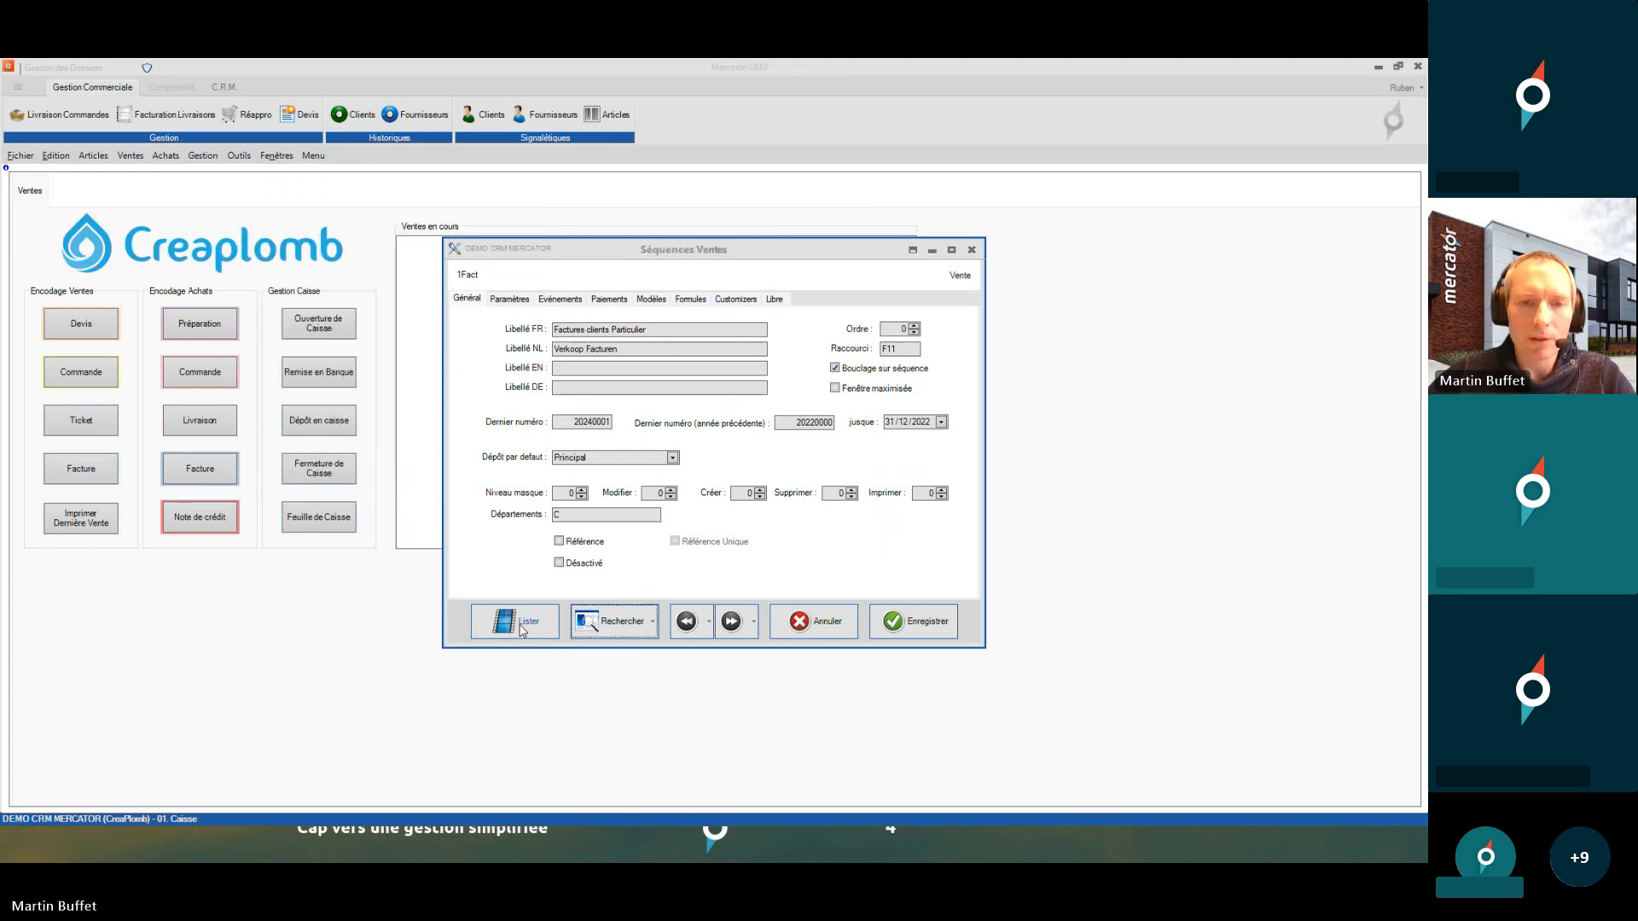
left_click(514, 621)
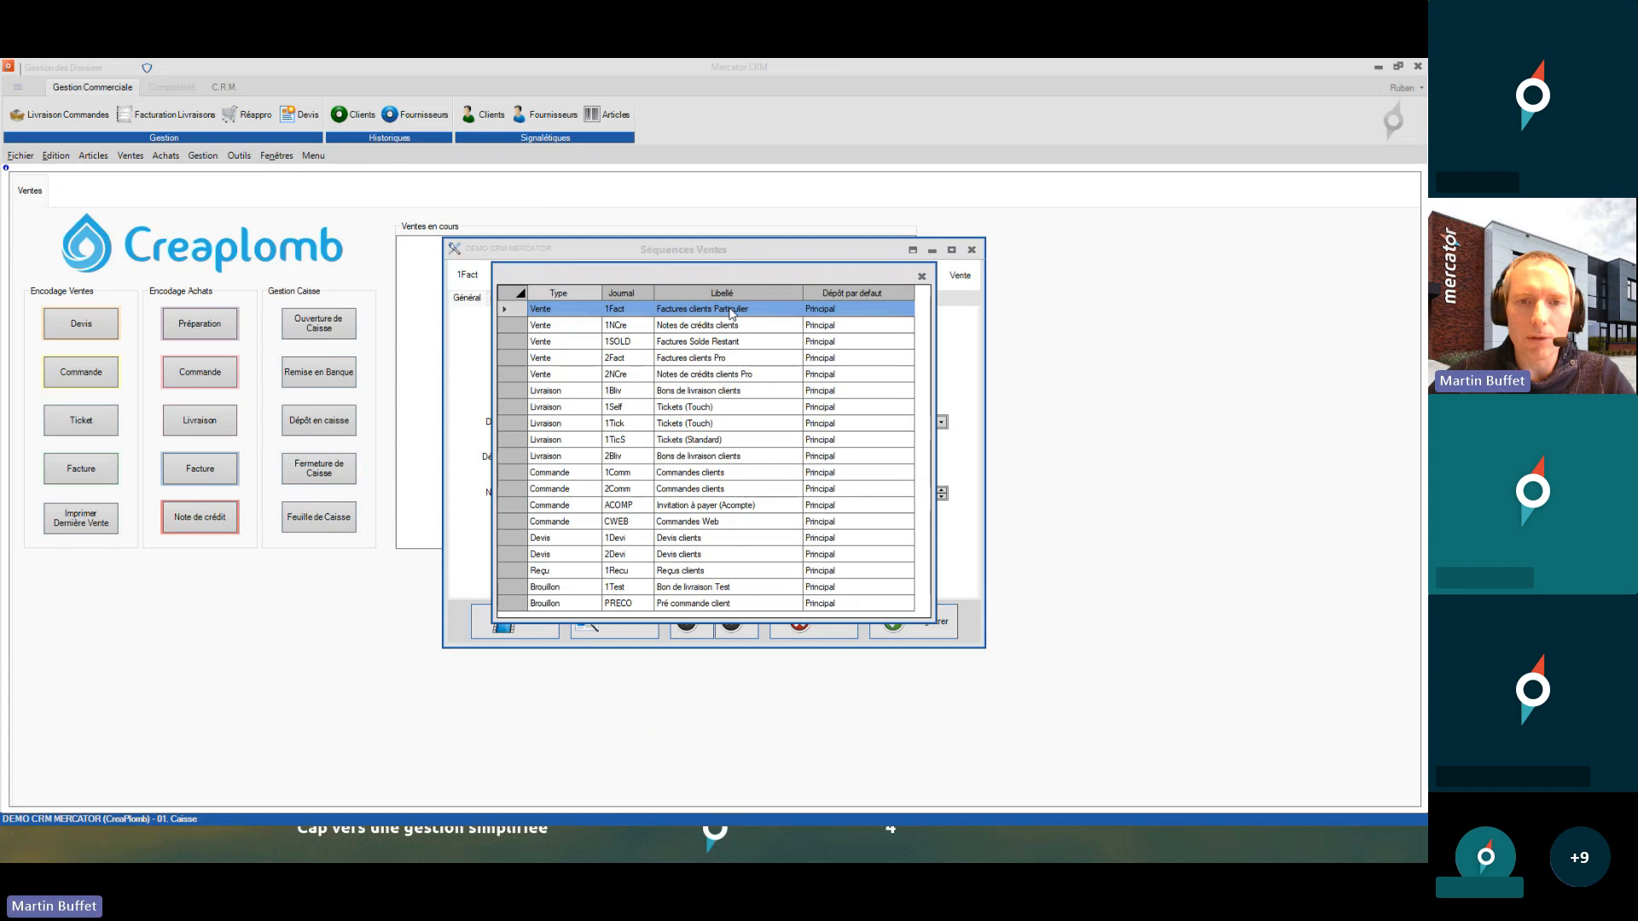
- Open the 1Fact sequence and choose Paramétrer Fenêtre from the Rechercher dropdown
double_click(729, 312)
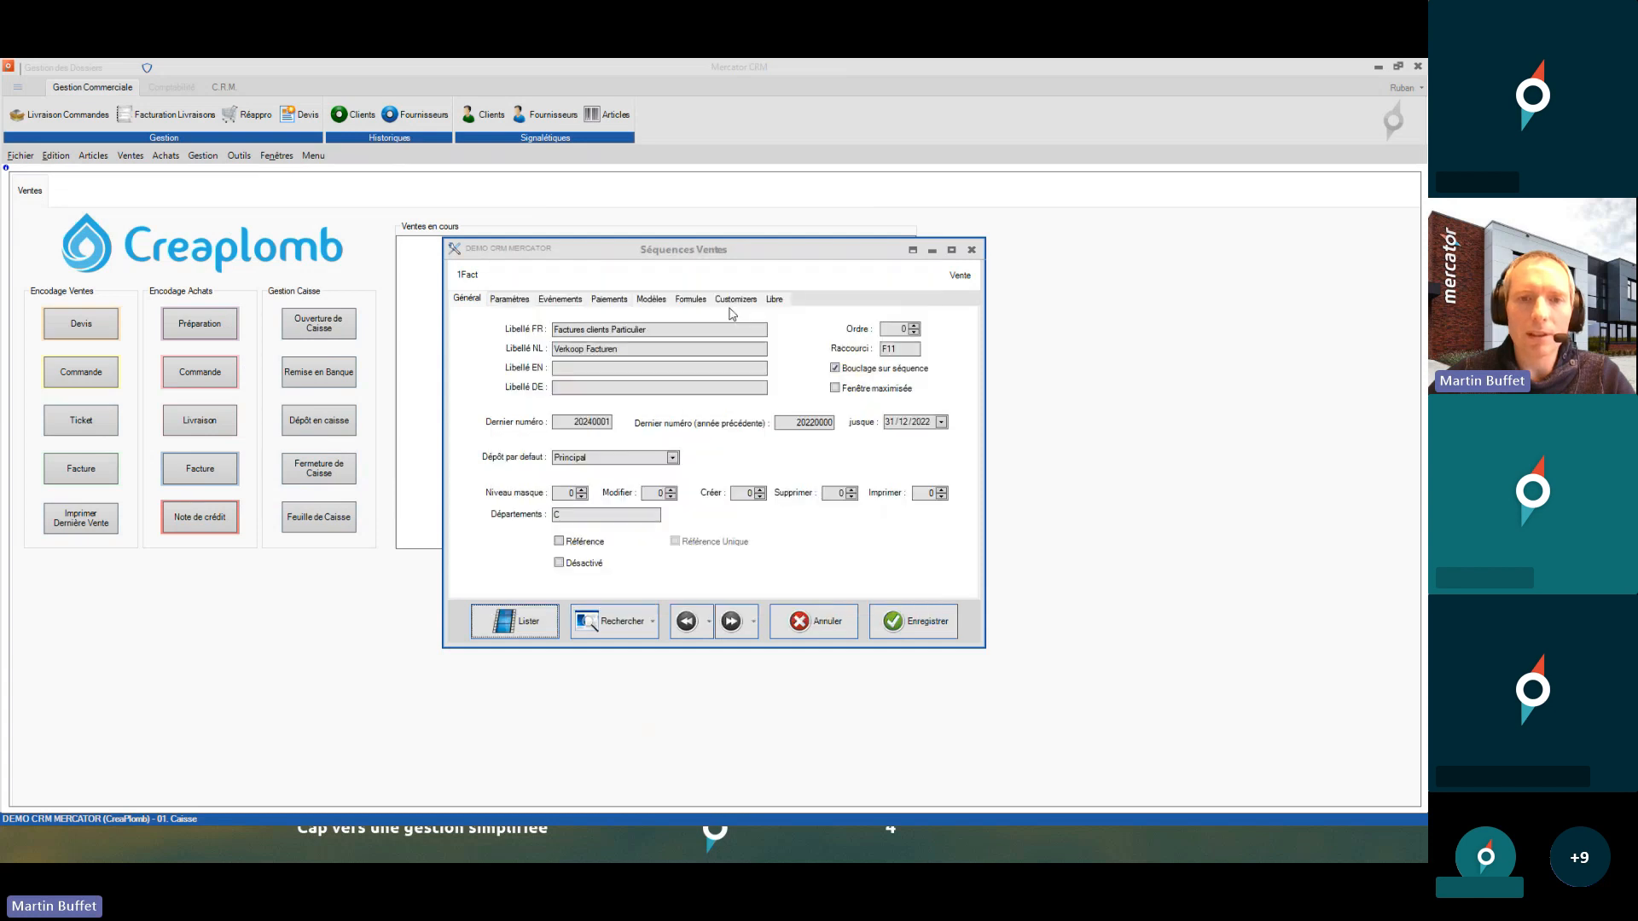
left_click(654, 622)
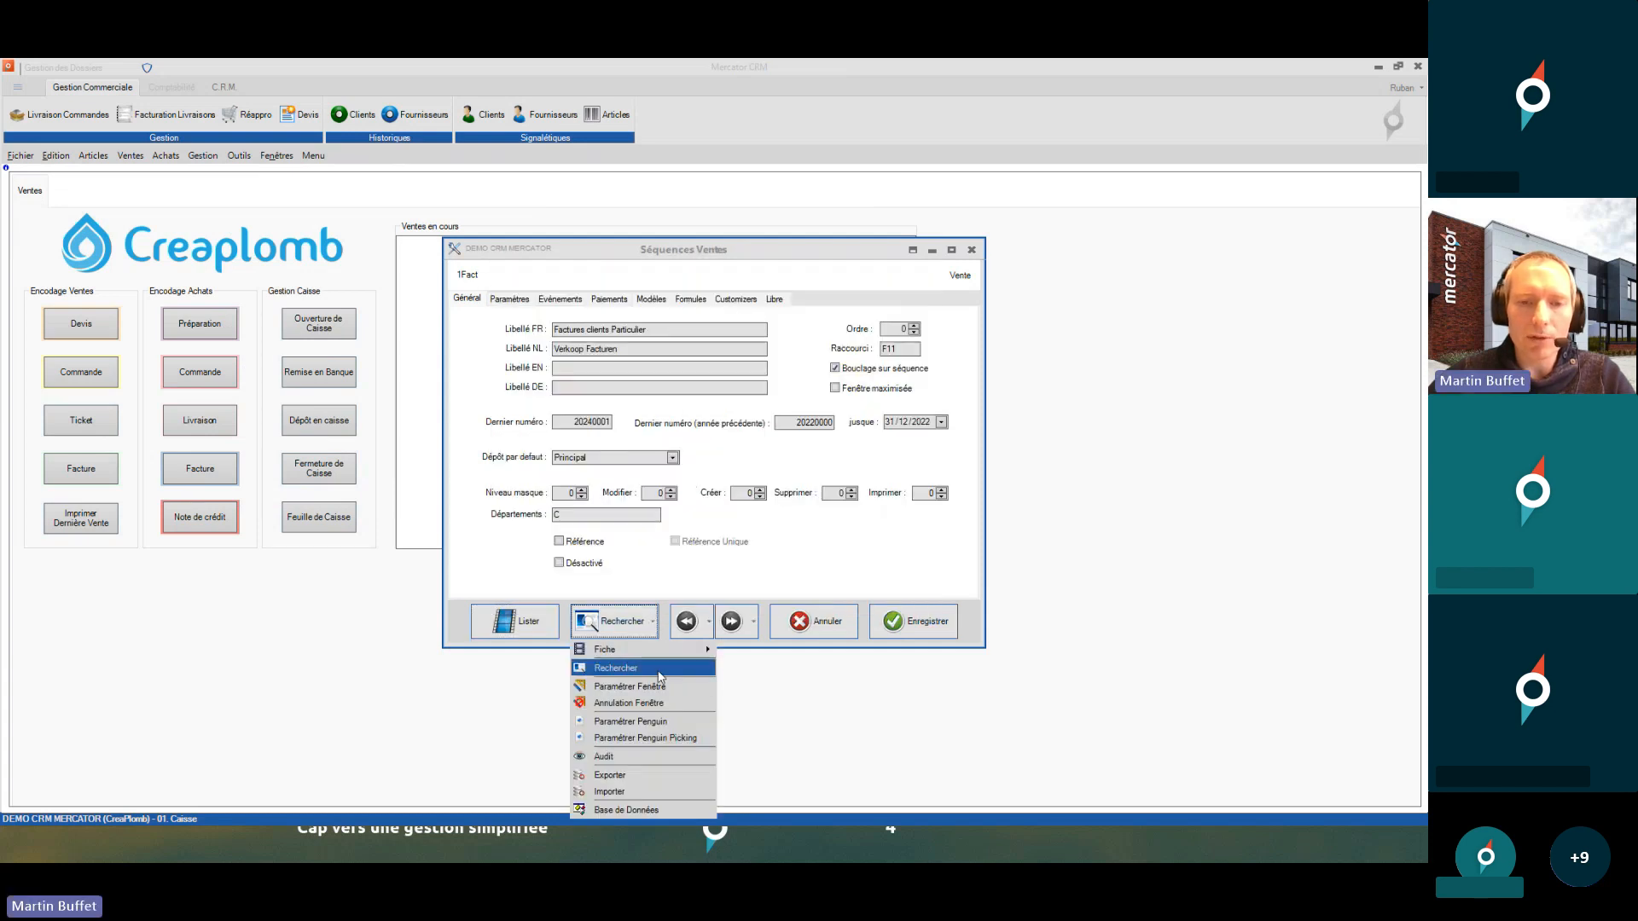
left_click(666, 688)
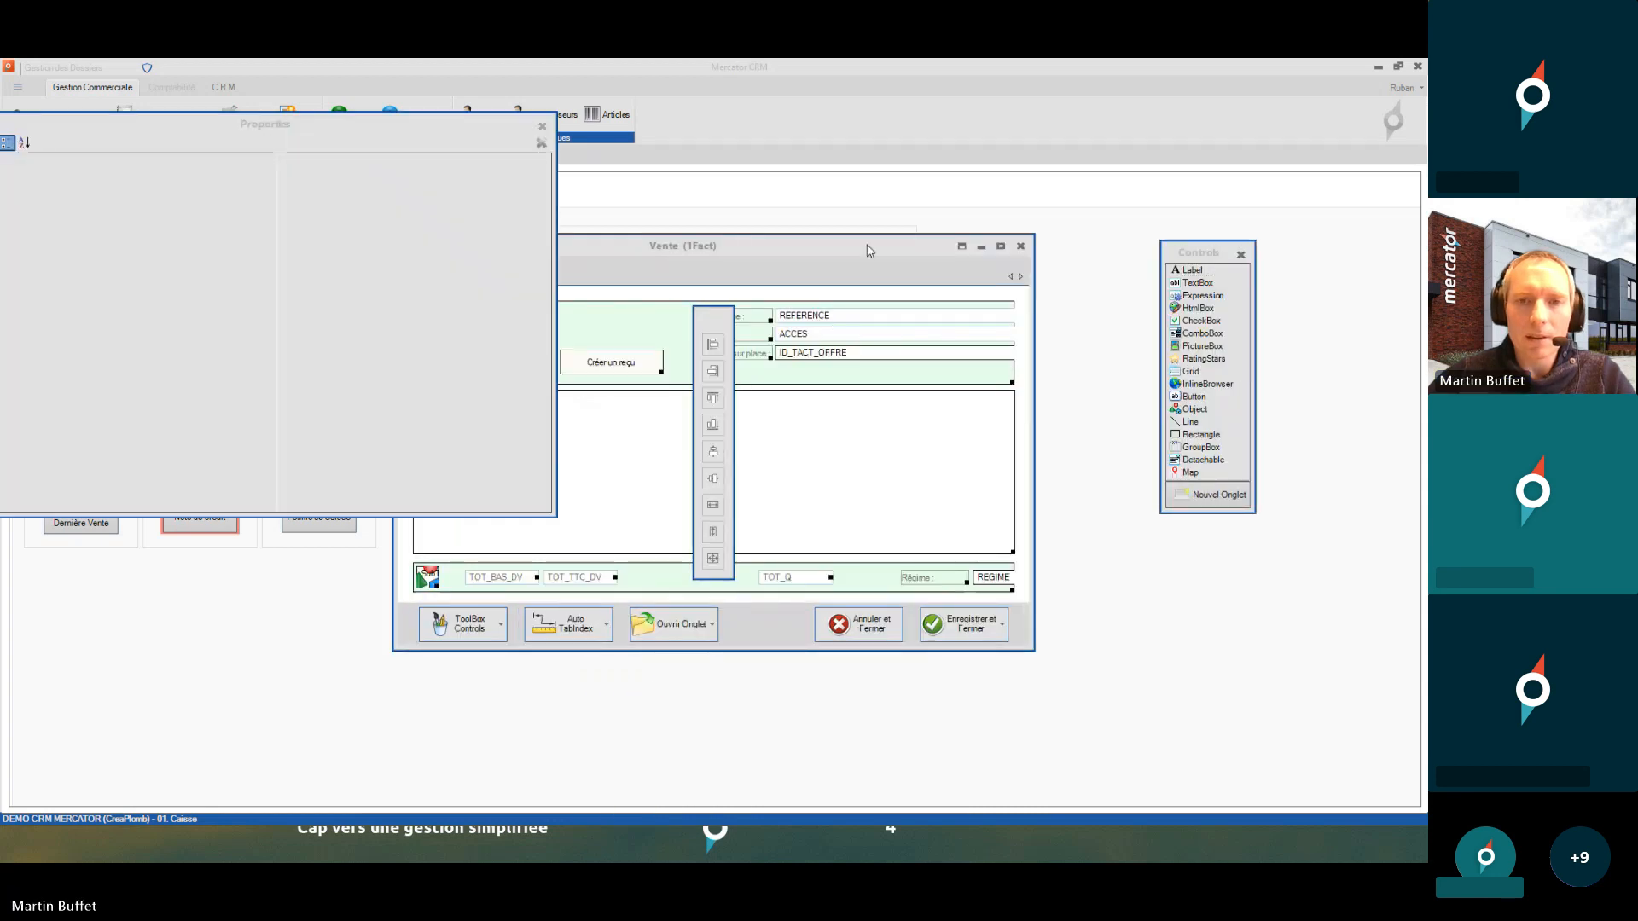
- Check the Niveau access level on the 1Fact form's Pied tab, return to Principal, and close the designer
double_click(832, 246)
left_click_drag(474, 120, 537, 328)
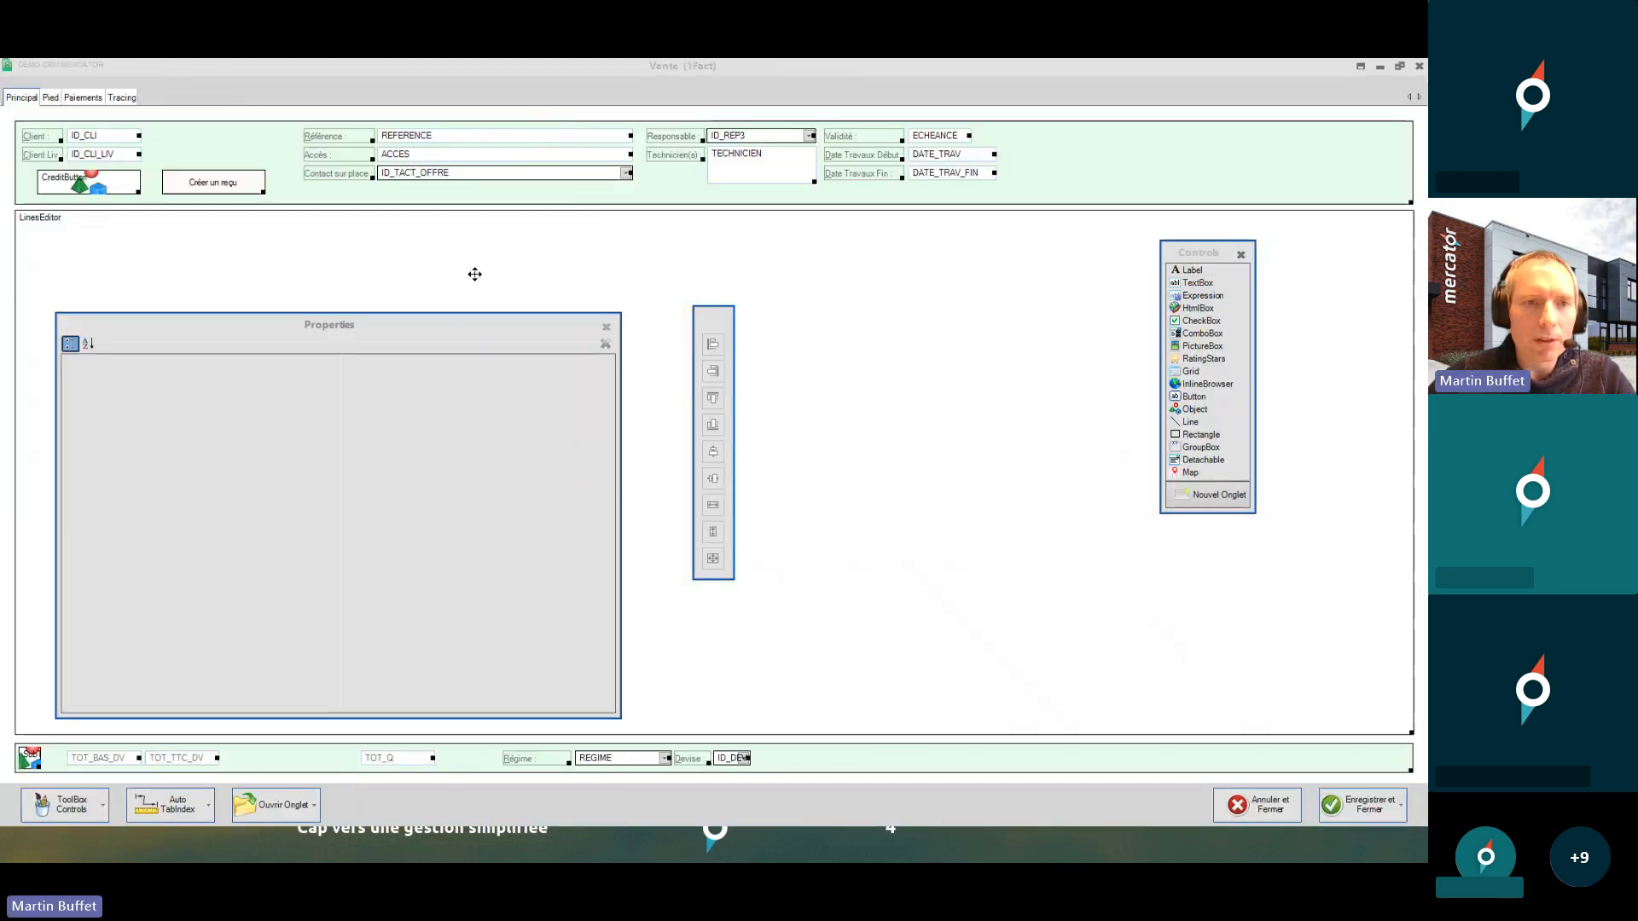
left_click(51, 97)
left_click(518, 447)
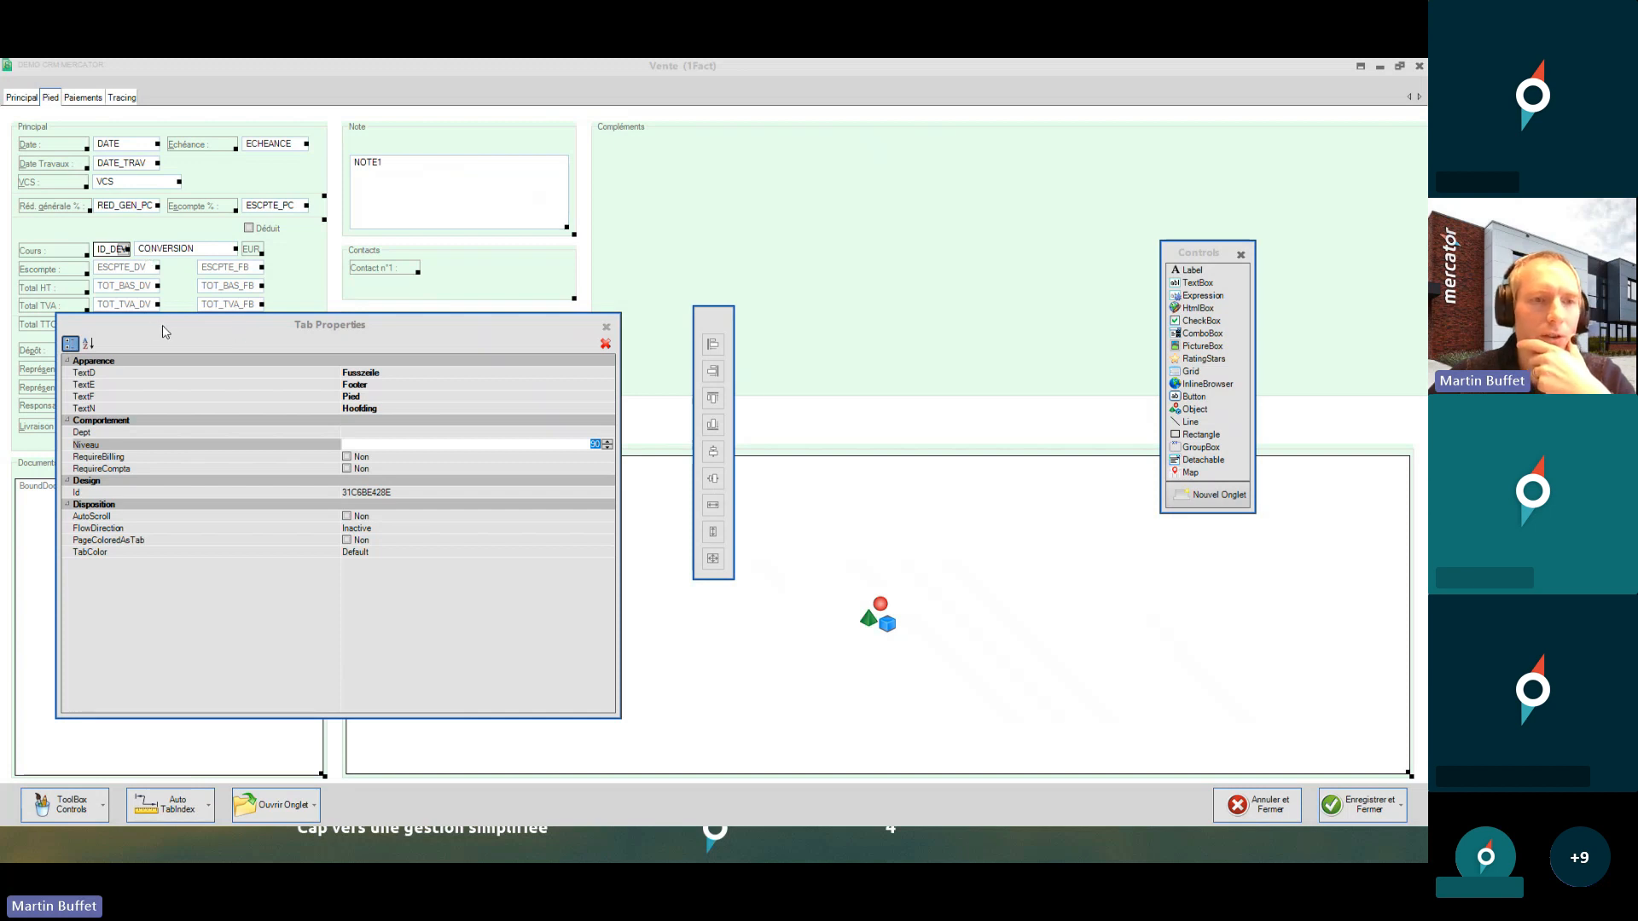
left_click_drag(161, 325, 207, 321)
left_click(27, 99)
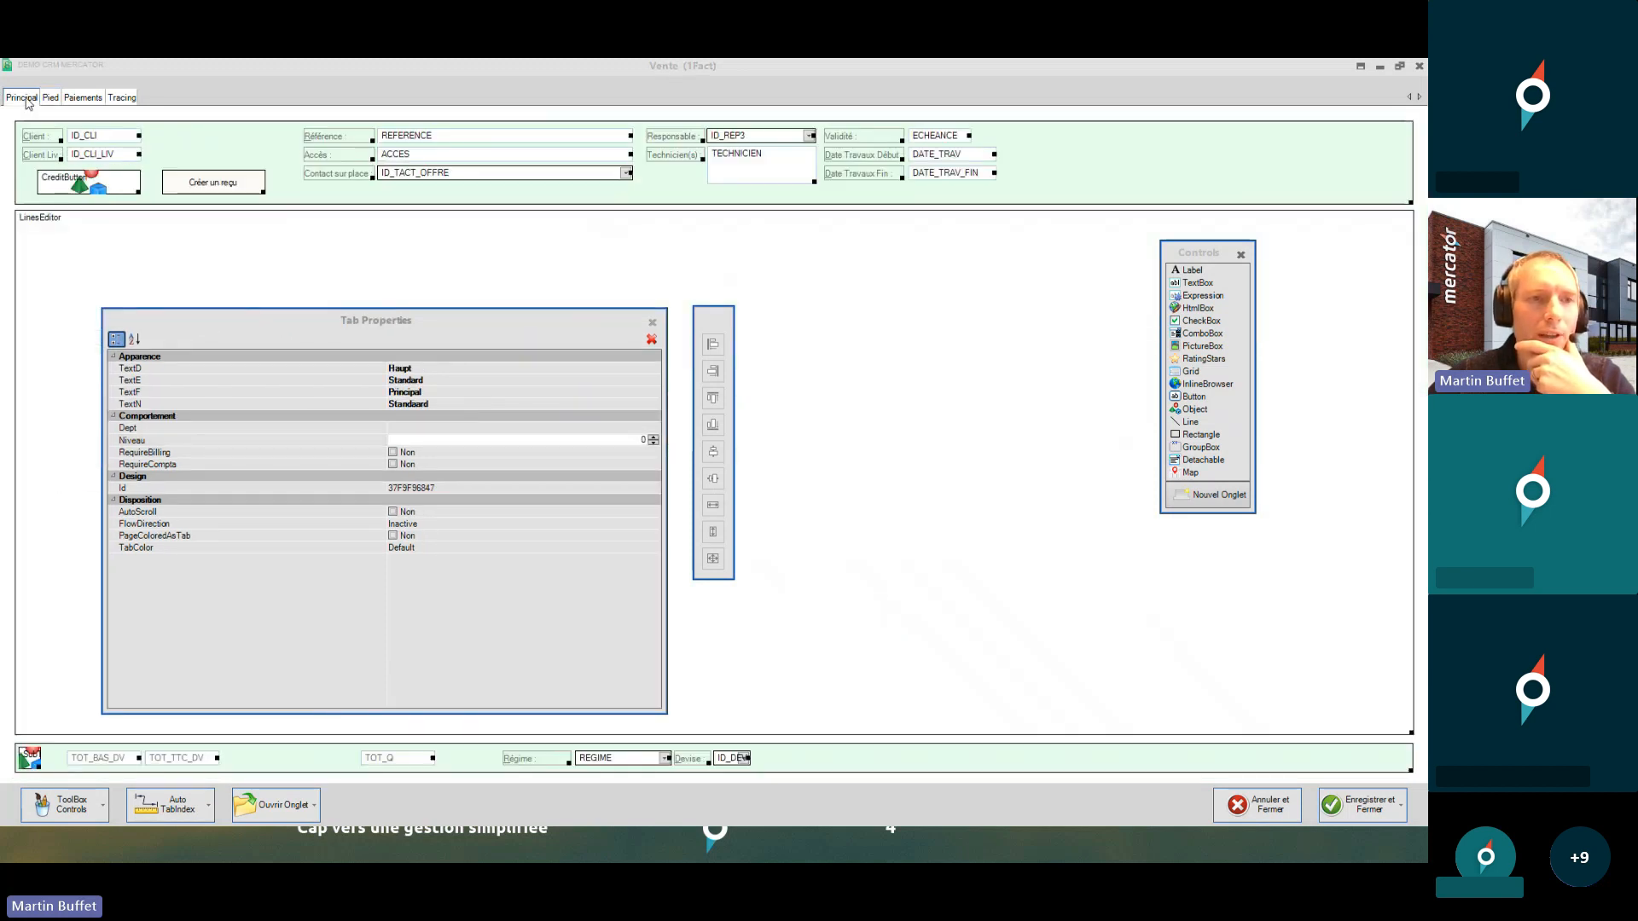
left_click(1419, 66)
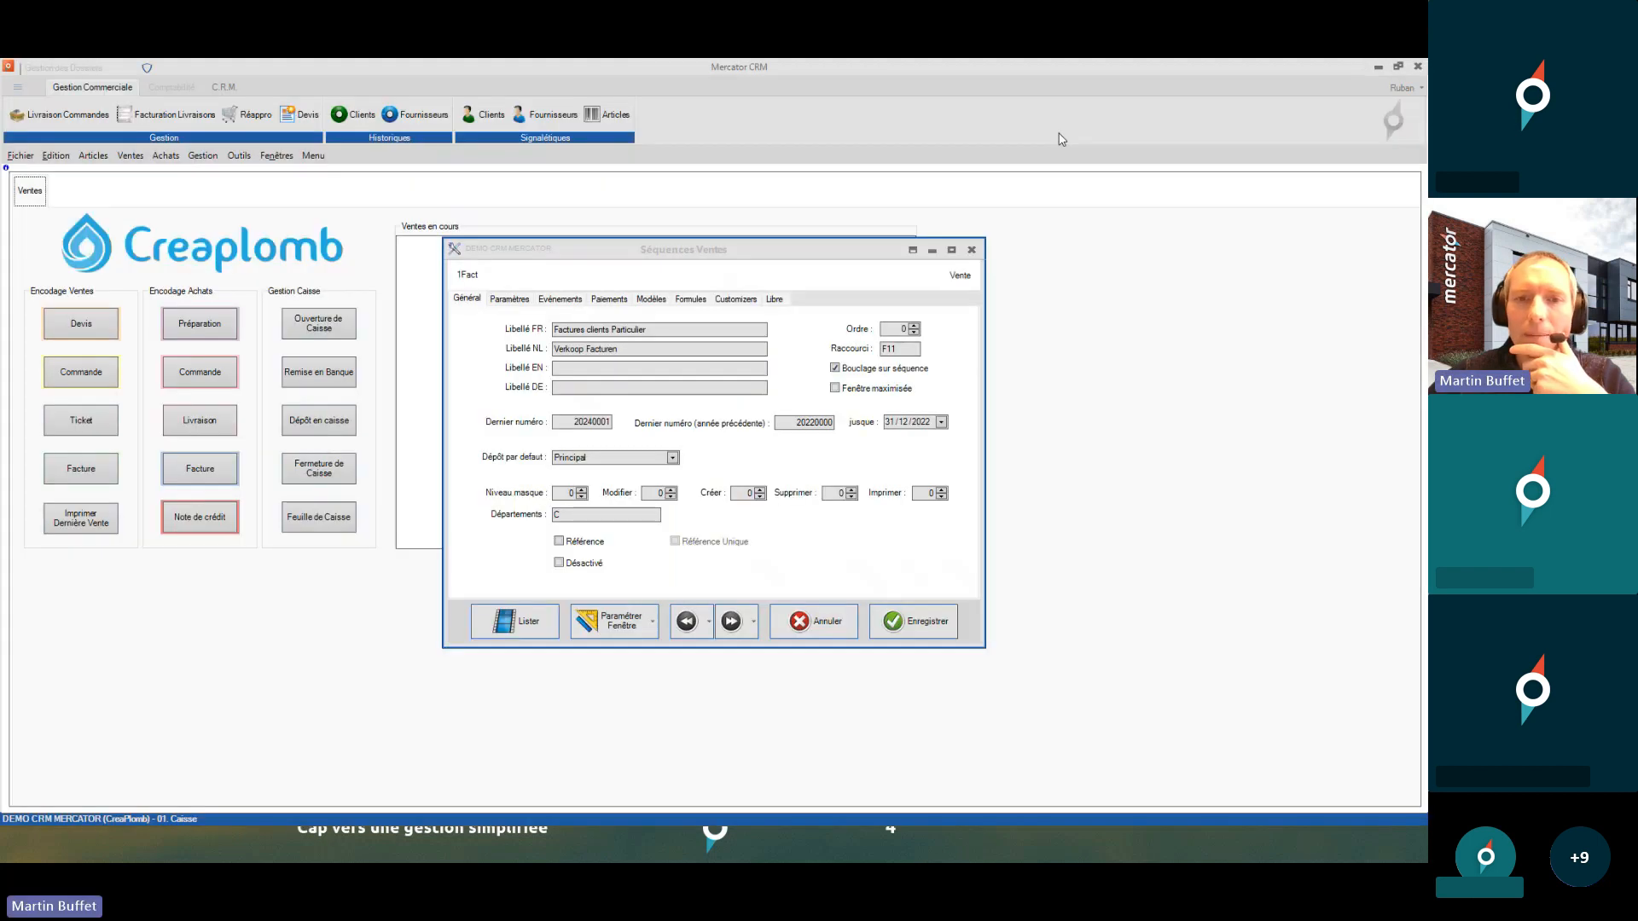
- Open the 1Tick touch ticket form layout and check the Tarif field's Niveau2 is 90
left_click(527, 625)
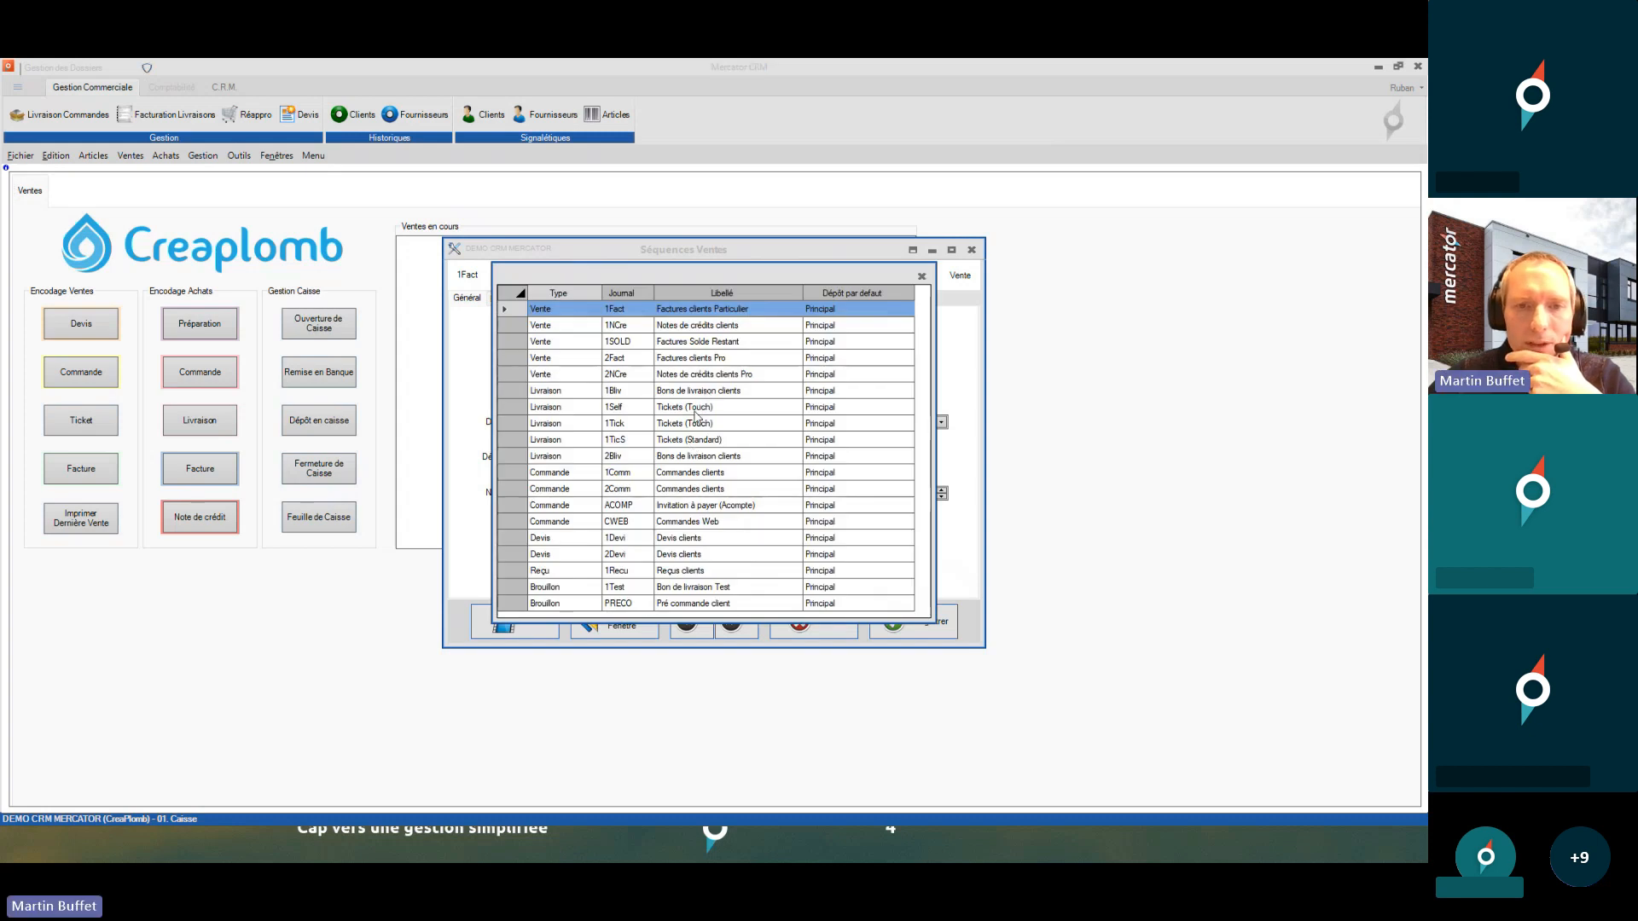
double_click(695, 422)
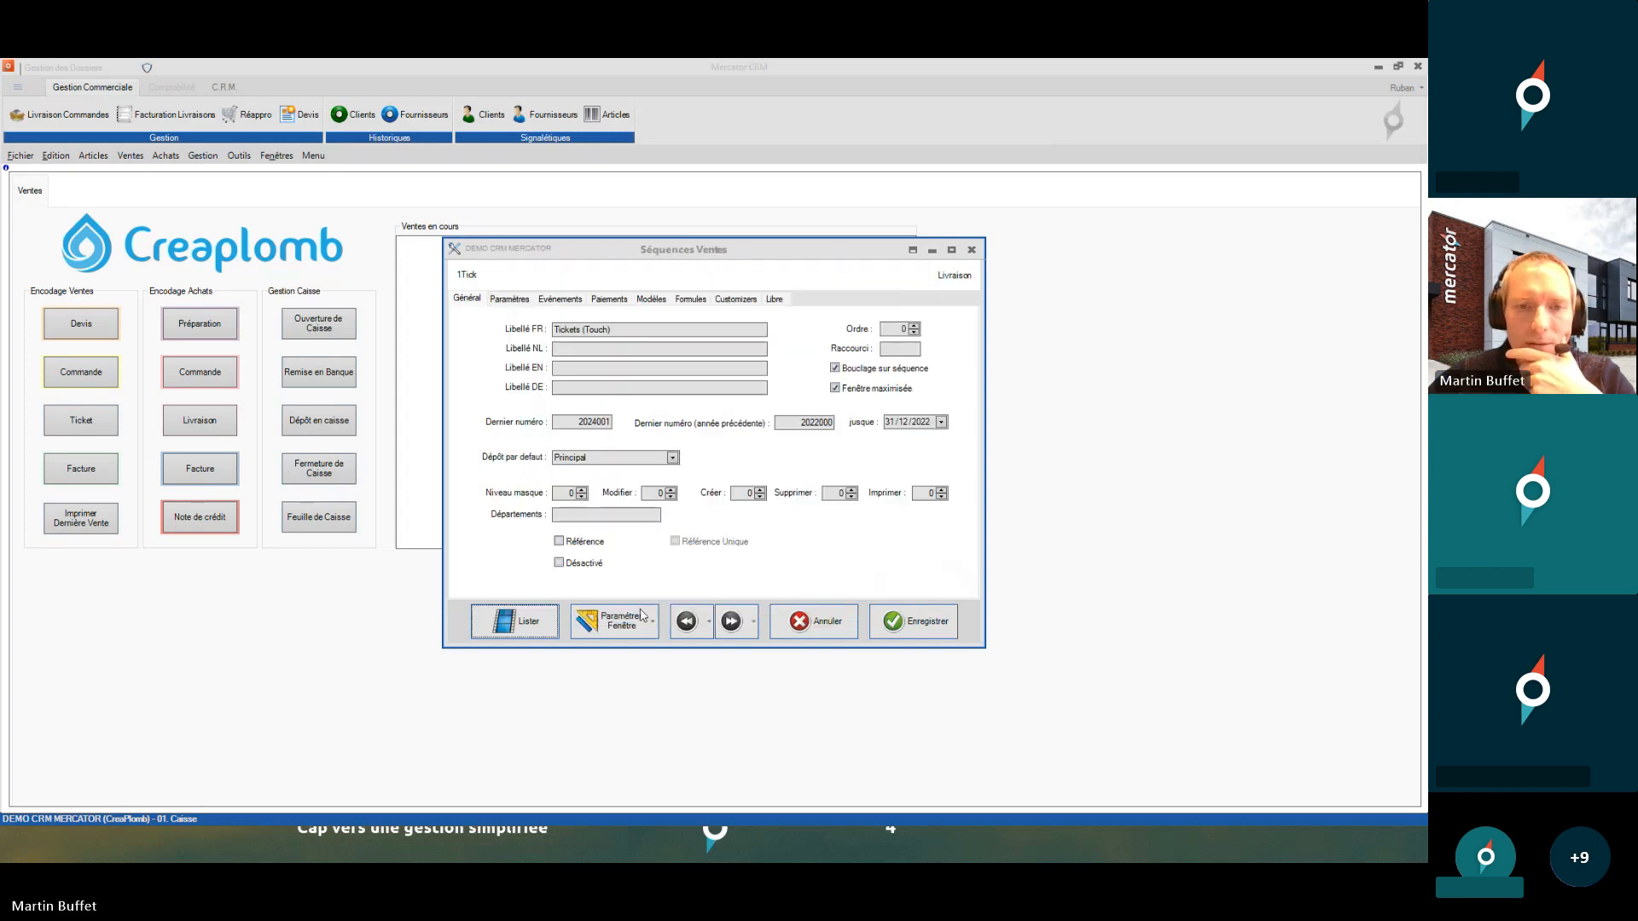
left_click(614, 624)
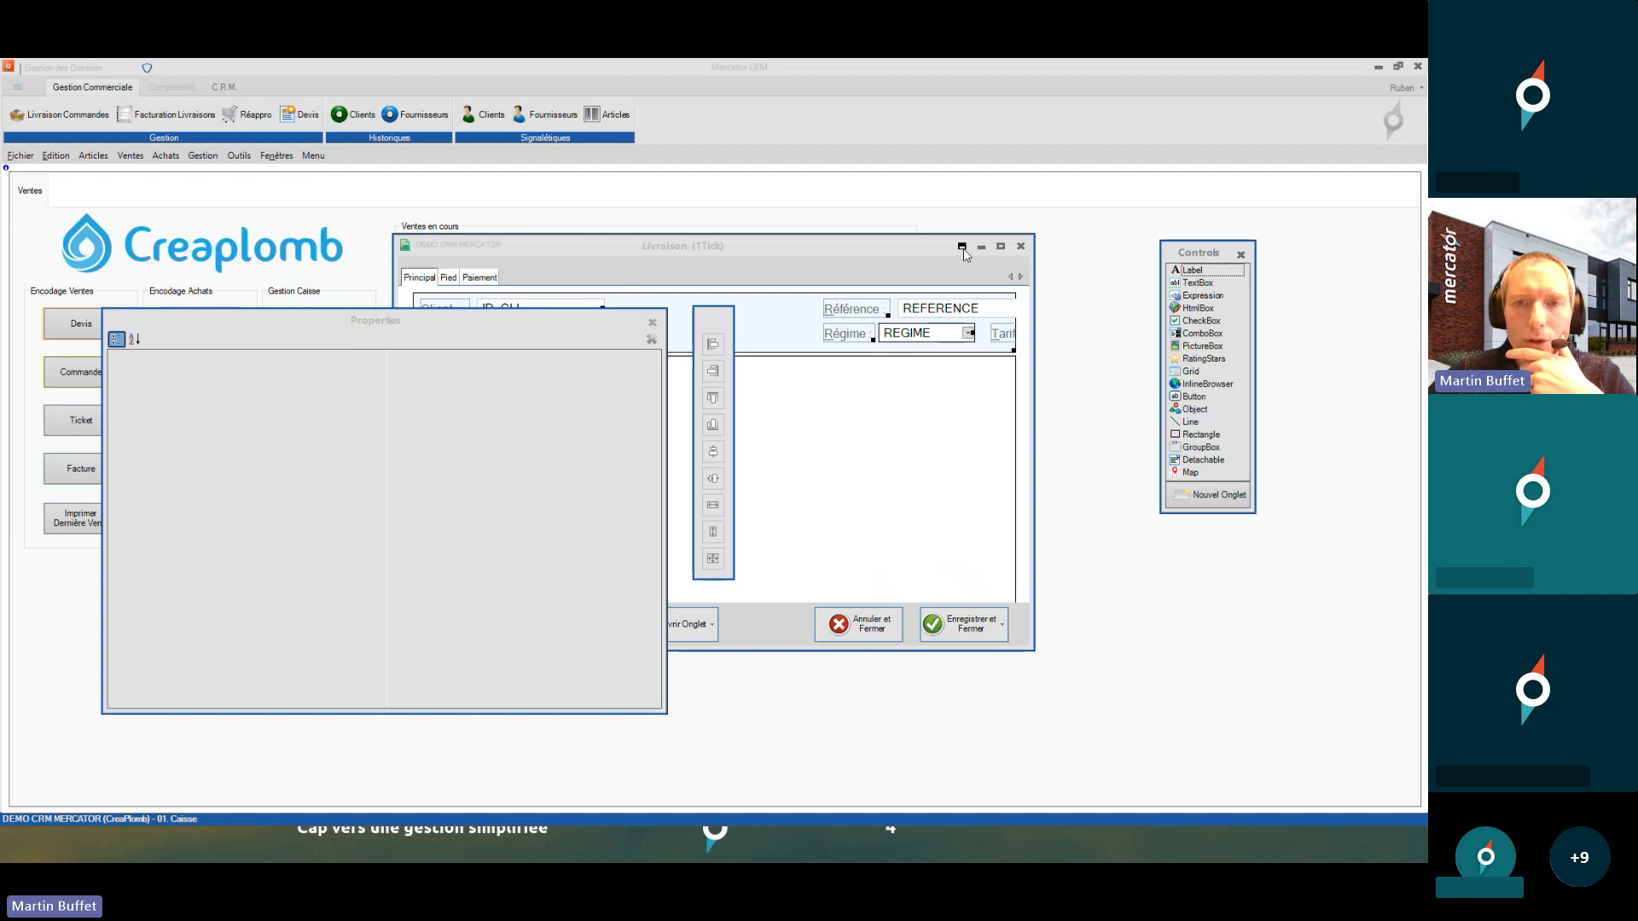
left_click(963, 247)
left_click(663, 266)
left_click(606, 477)
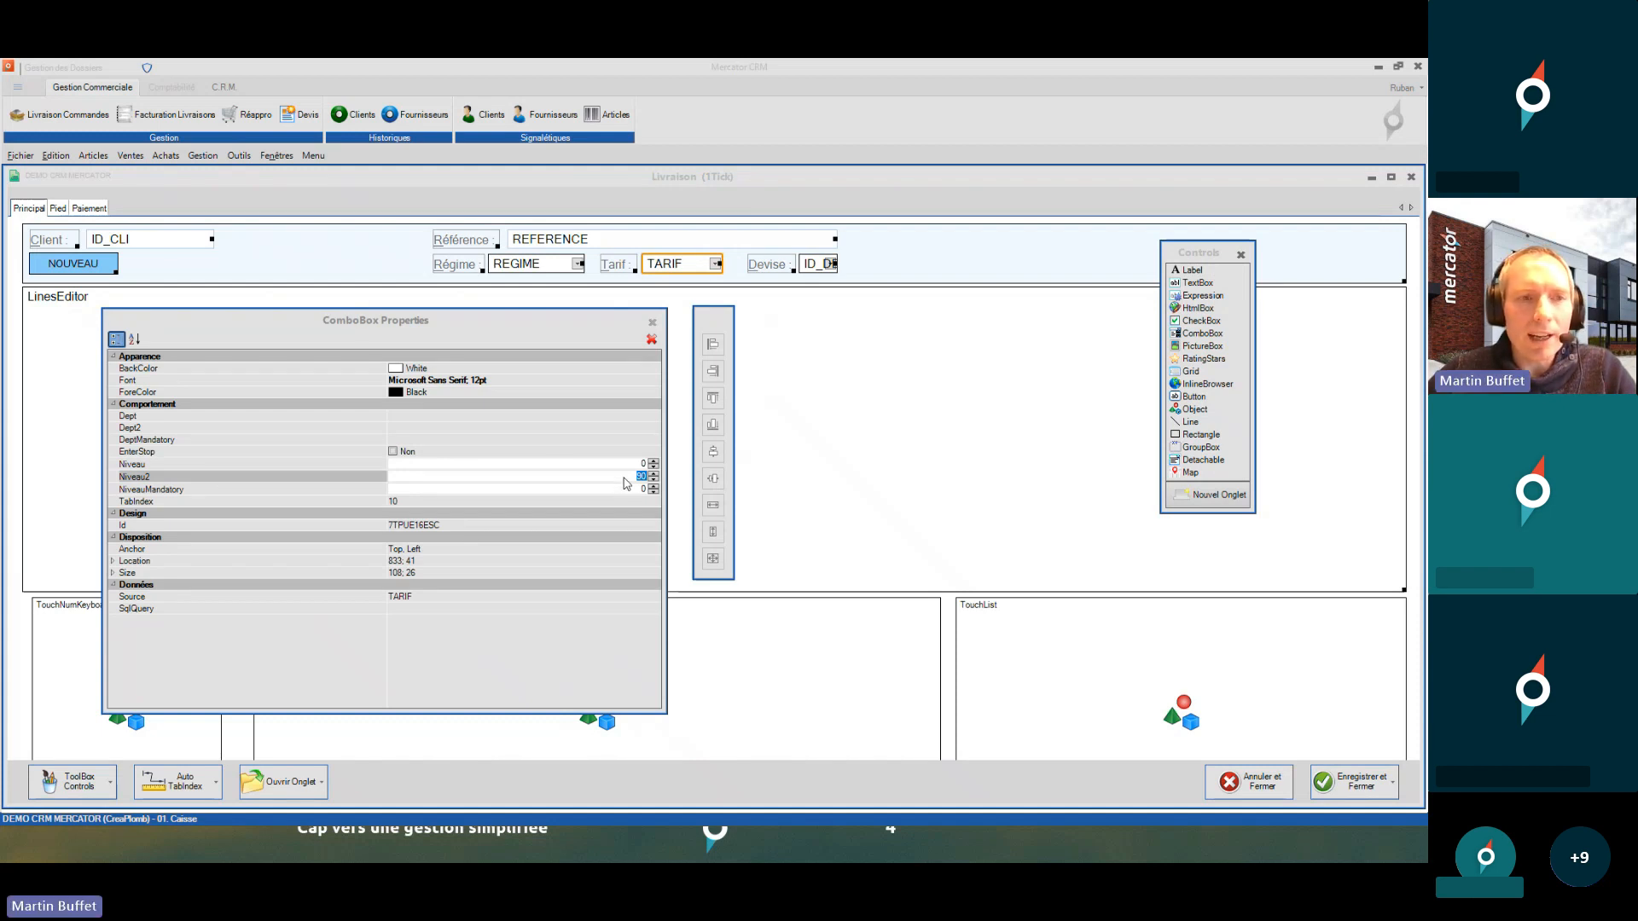
- Close the ticket designer without saving changes and close the Séquences Ventes settings
left_click(1411, 177)
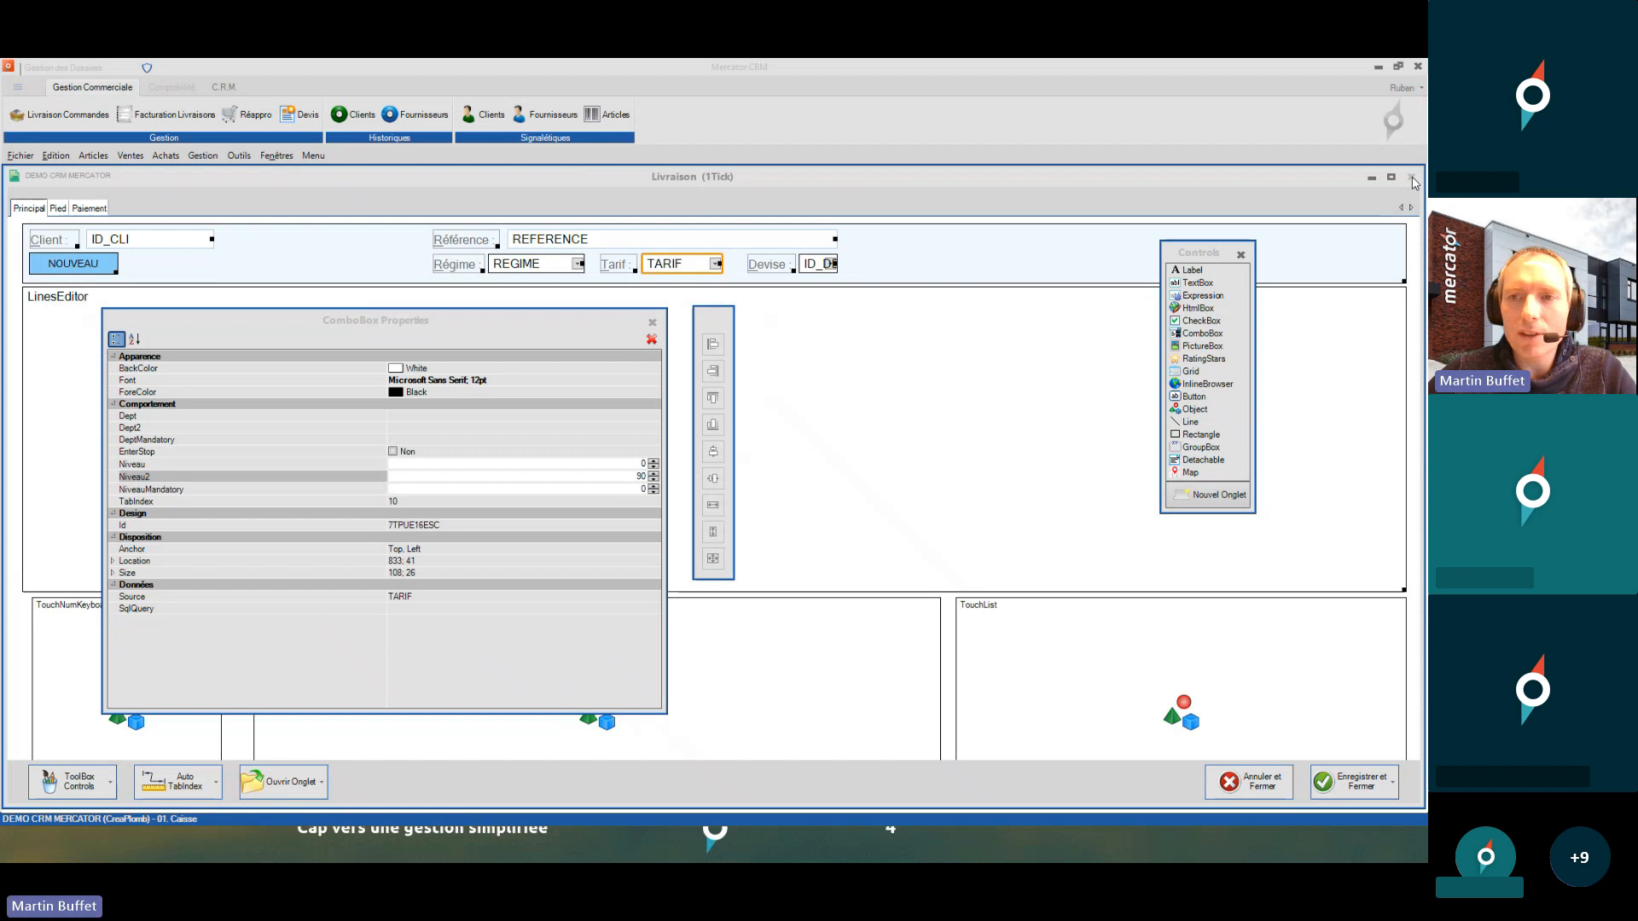
left_click(670, 515)
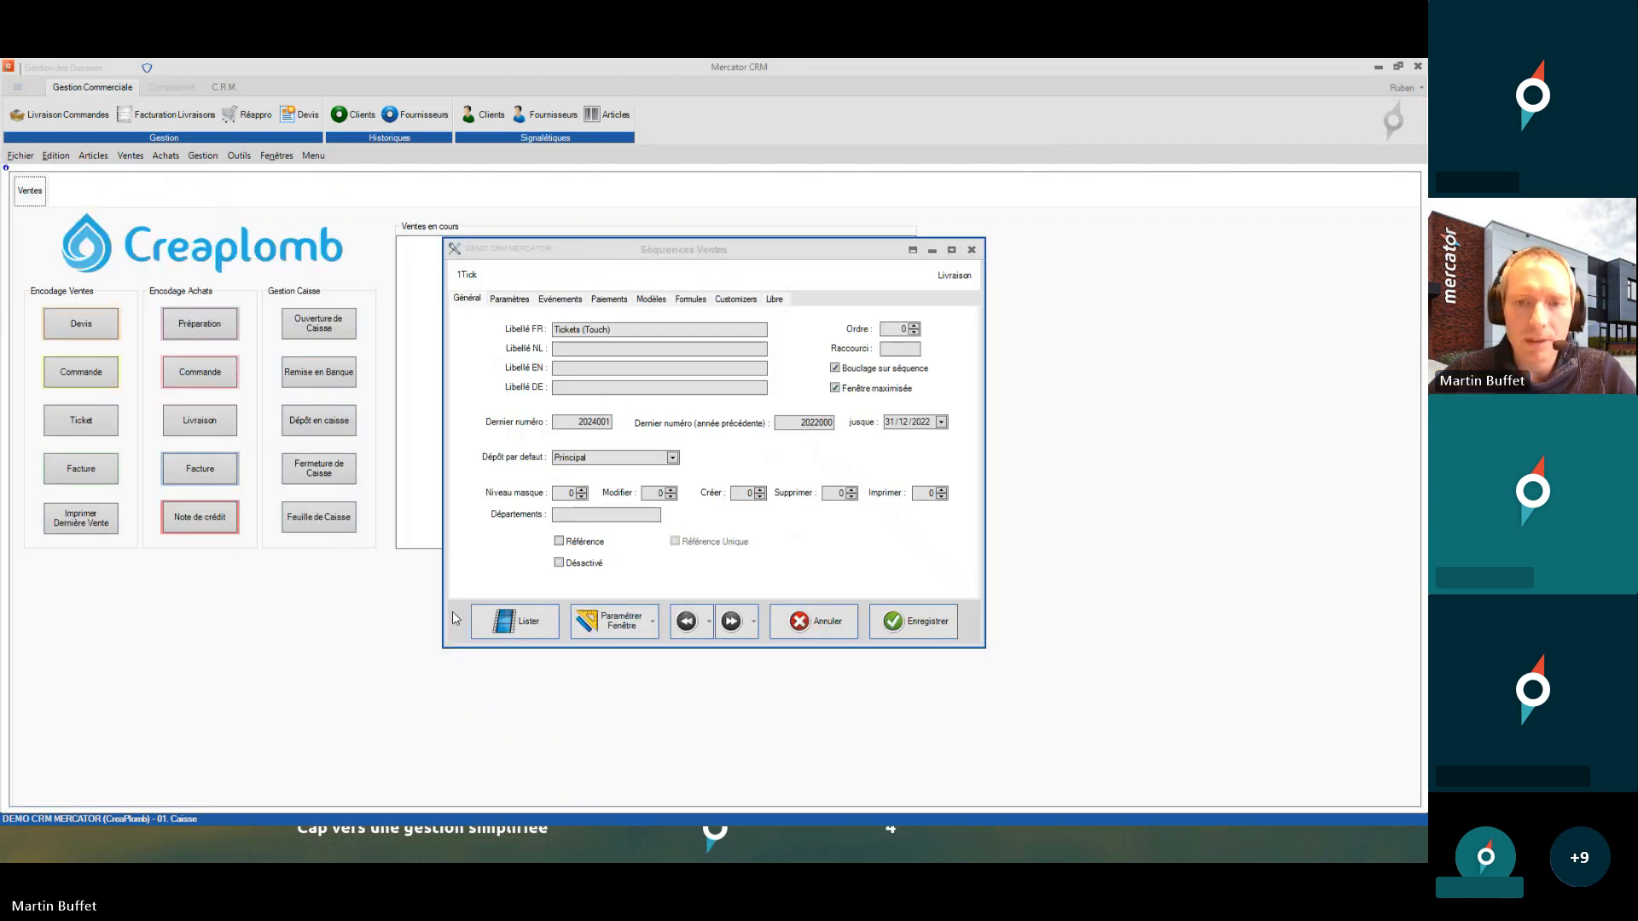
left_click(972, 250)
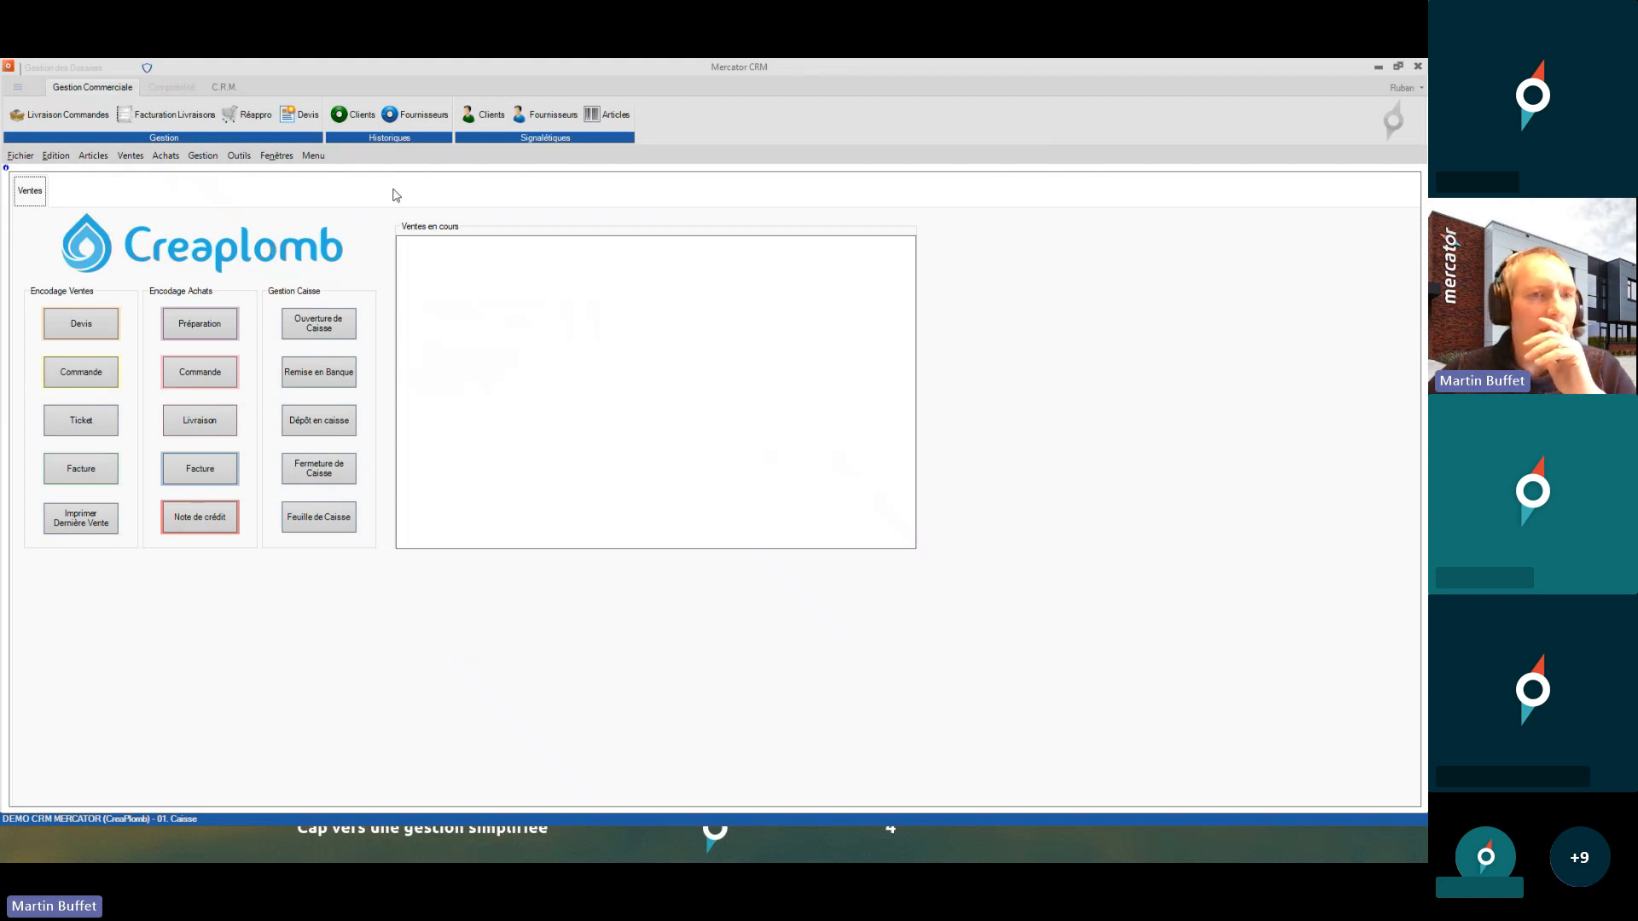
- Log in as 02. Dirigeant with its entry code, then bring up the program's general options
left_click(248, 159)
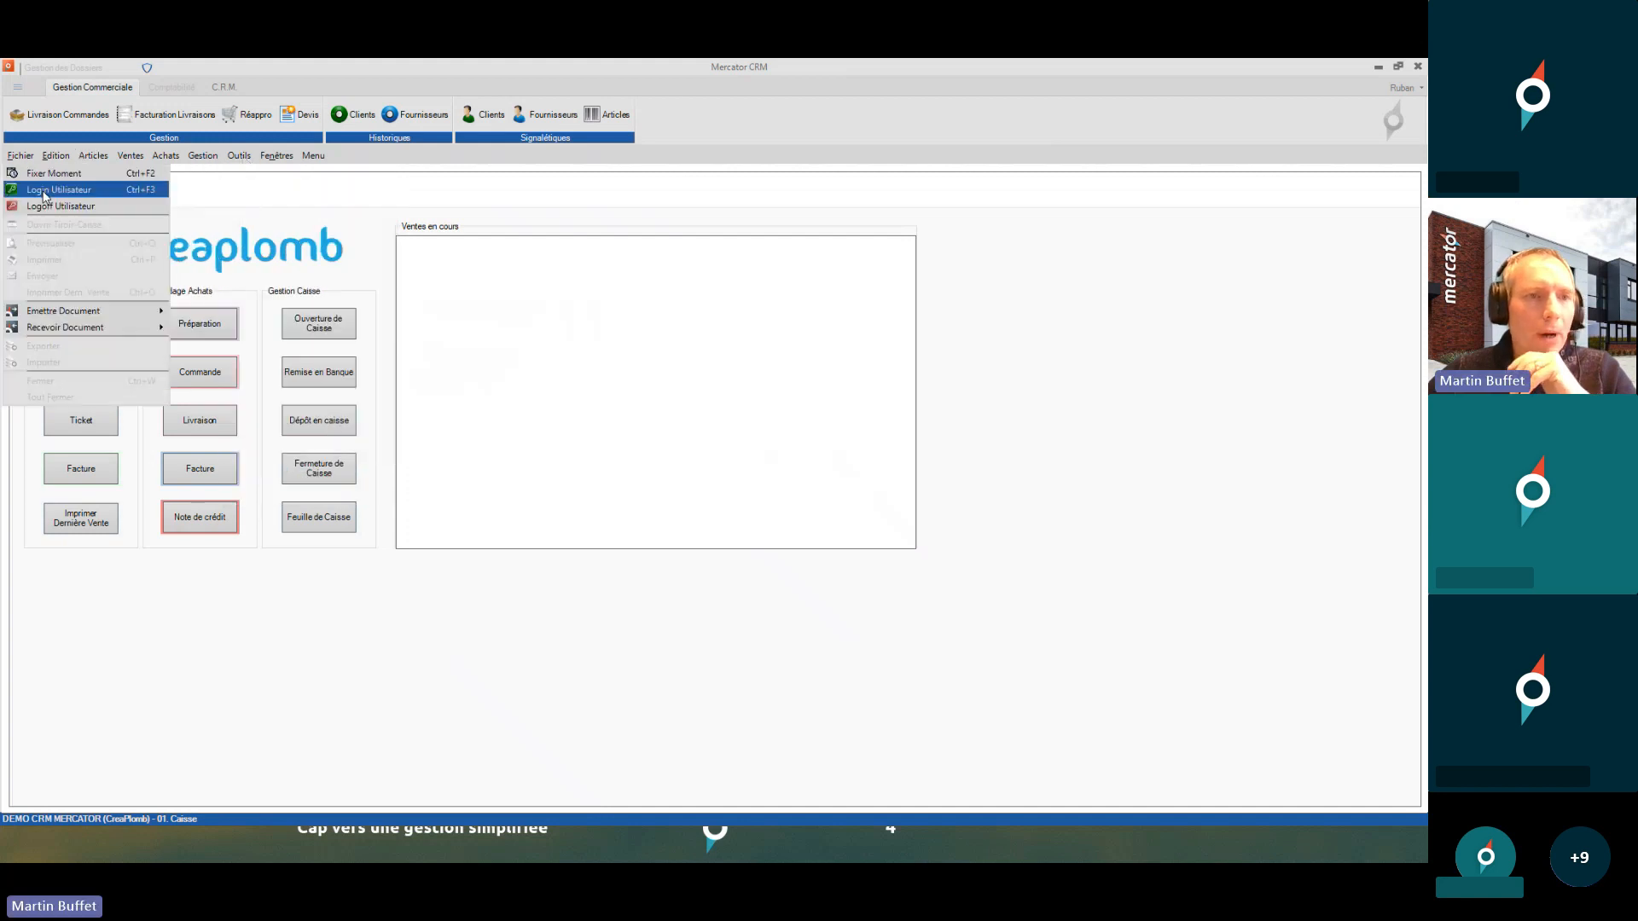
left_click(44, 194)
type("123")
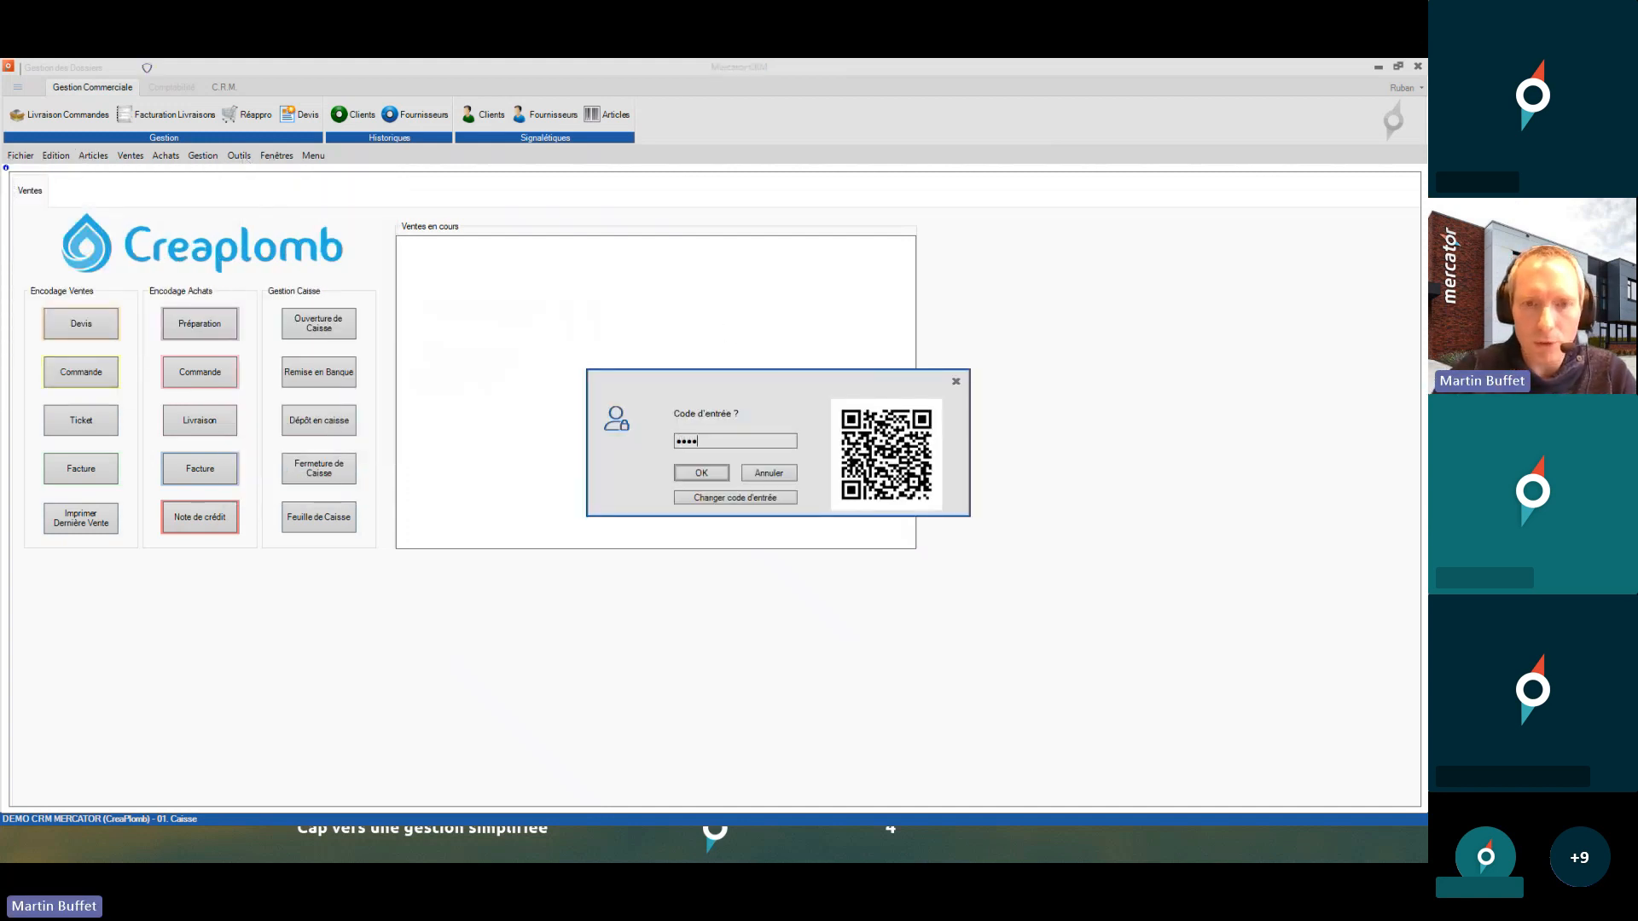
type("4")
key("Return")
left_click(724, 479)
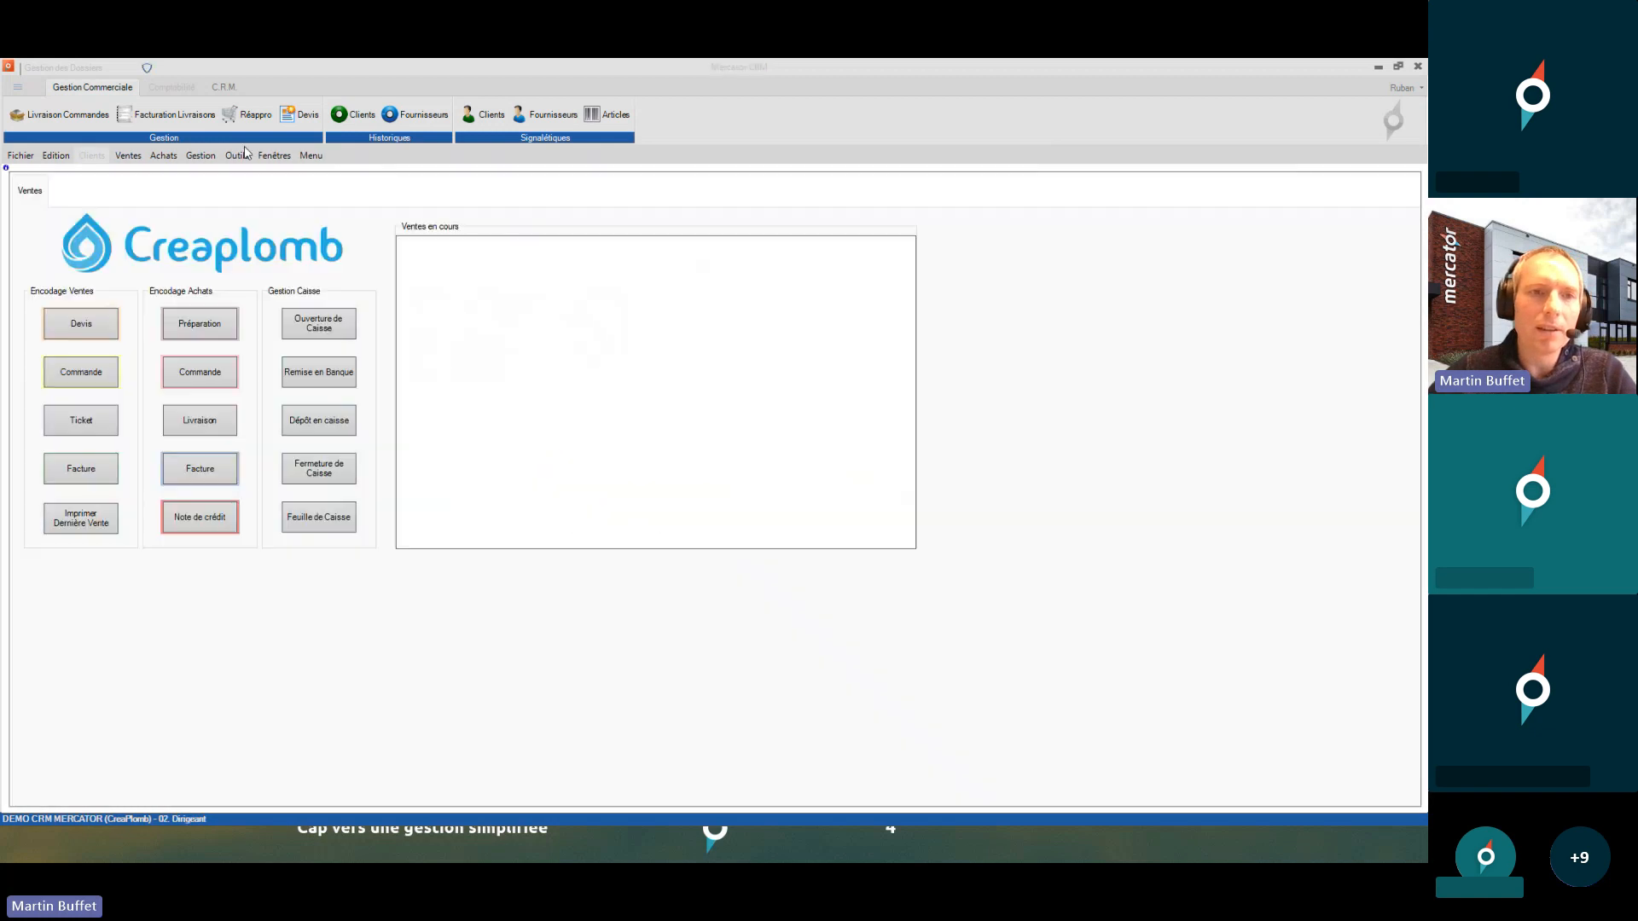
left_click(239, 155)
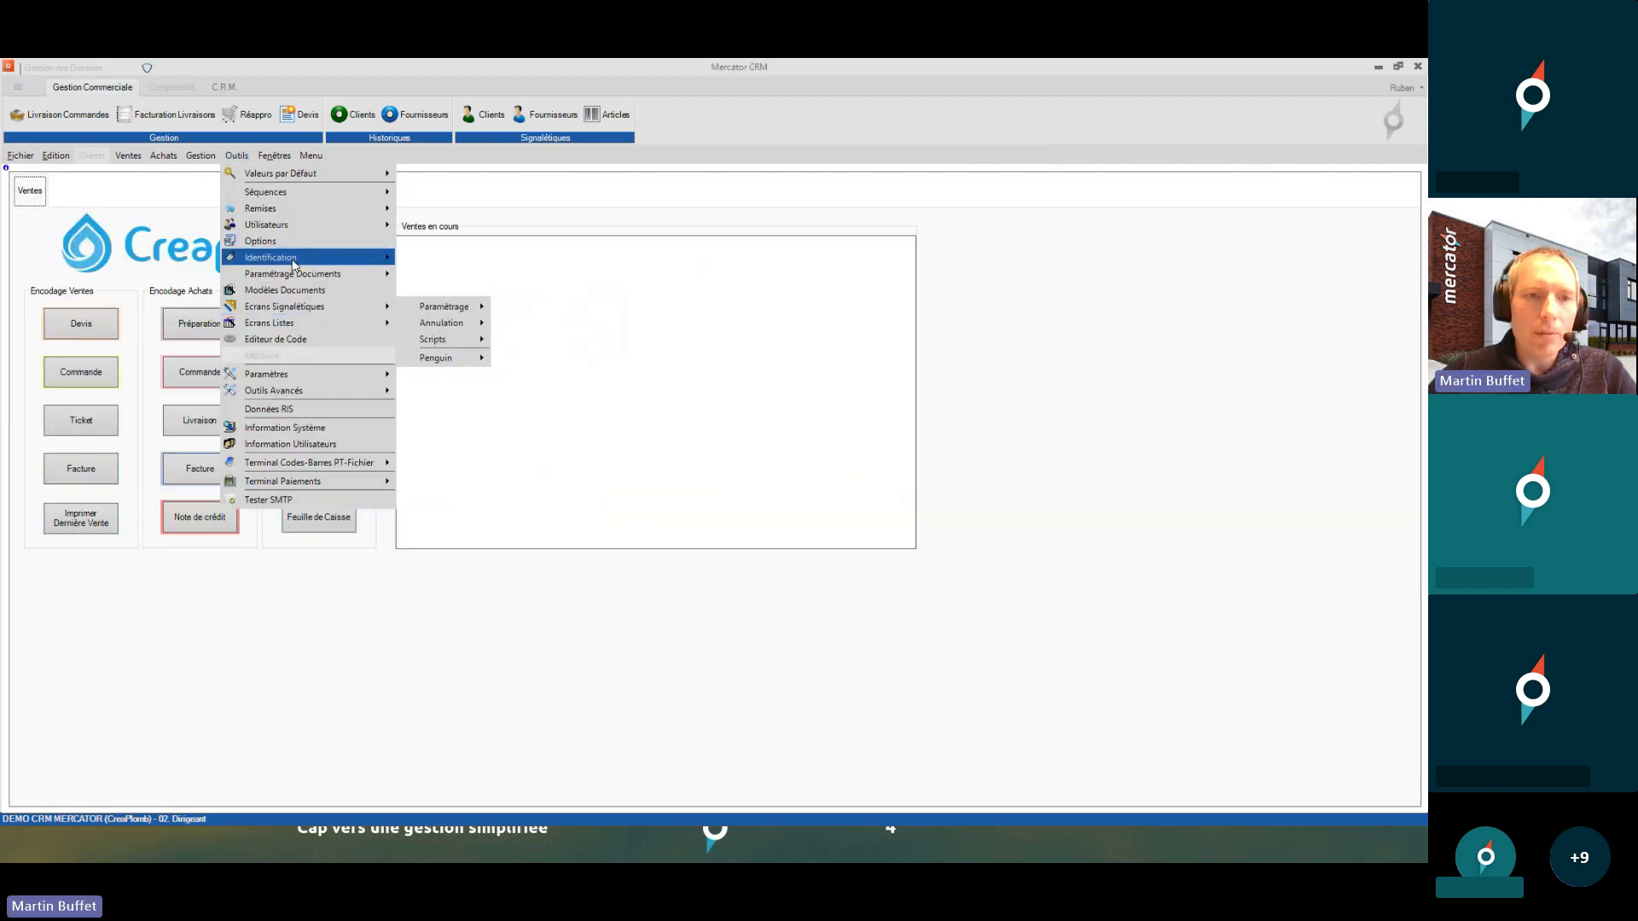
left_click(290, 242)
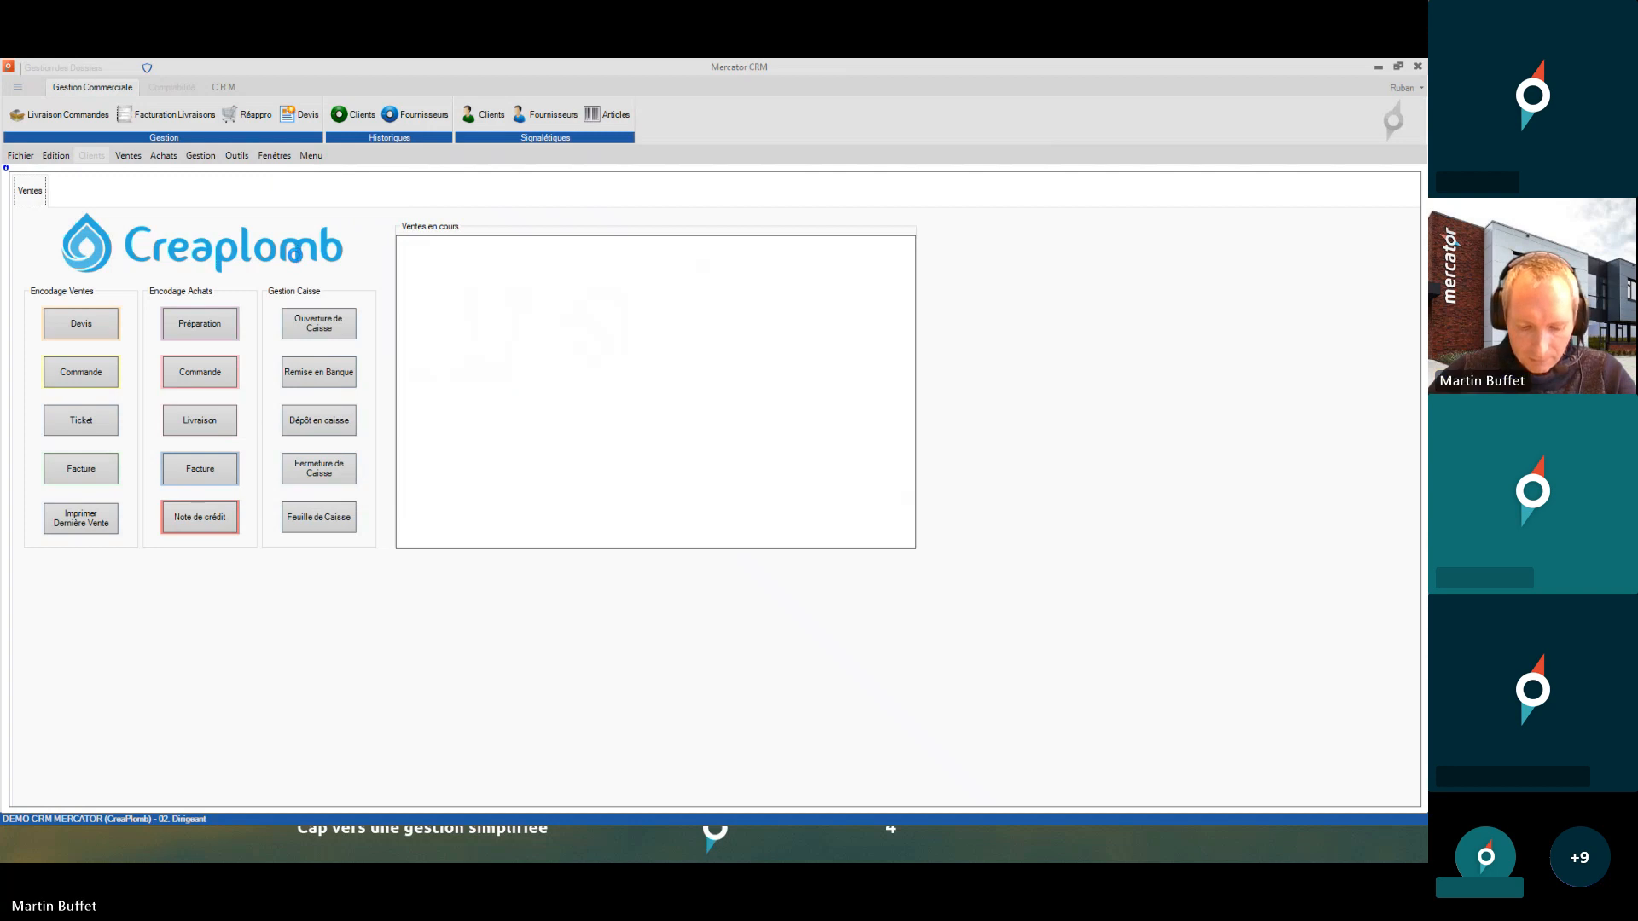
- Search option IDs for 'strict', pick the cash-access control level 55 and save the options
left_click(523, 602)
left_click(524, 629)
left_click(524, 582)
type("str")
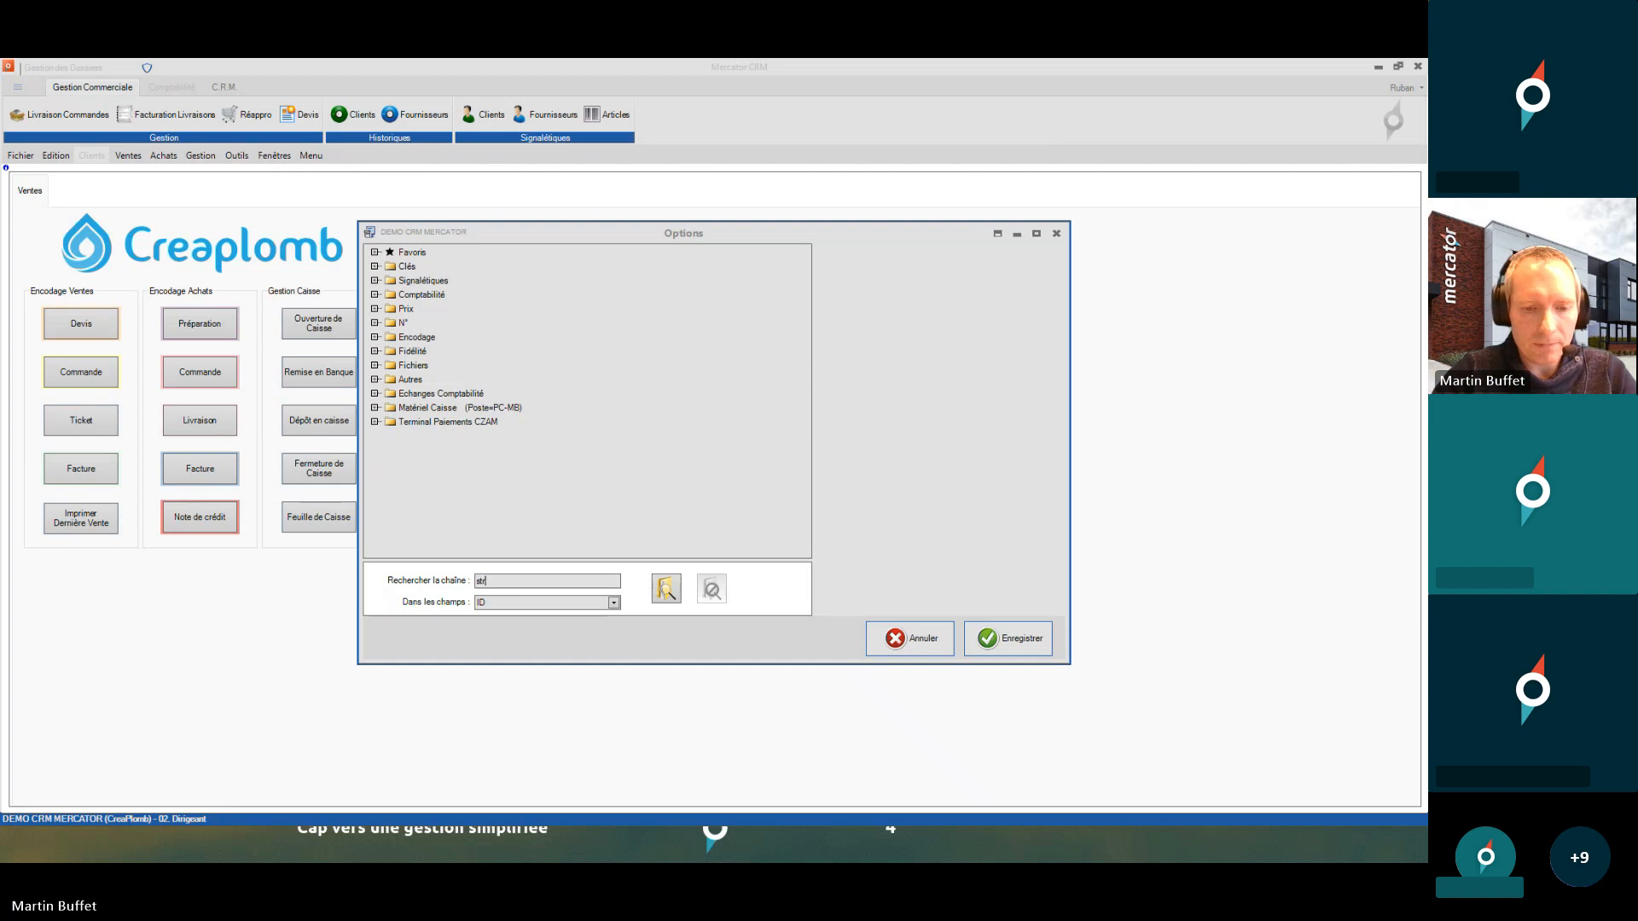
type("ict")
key("Return")
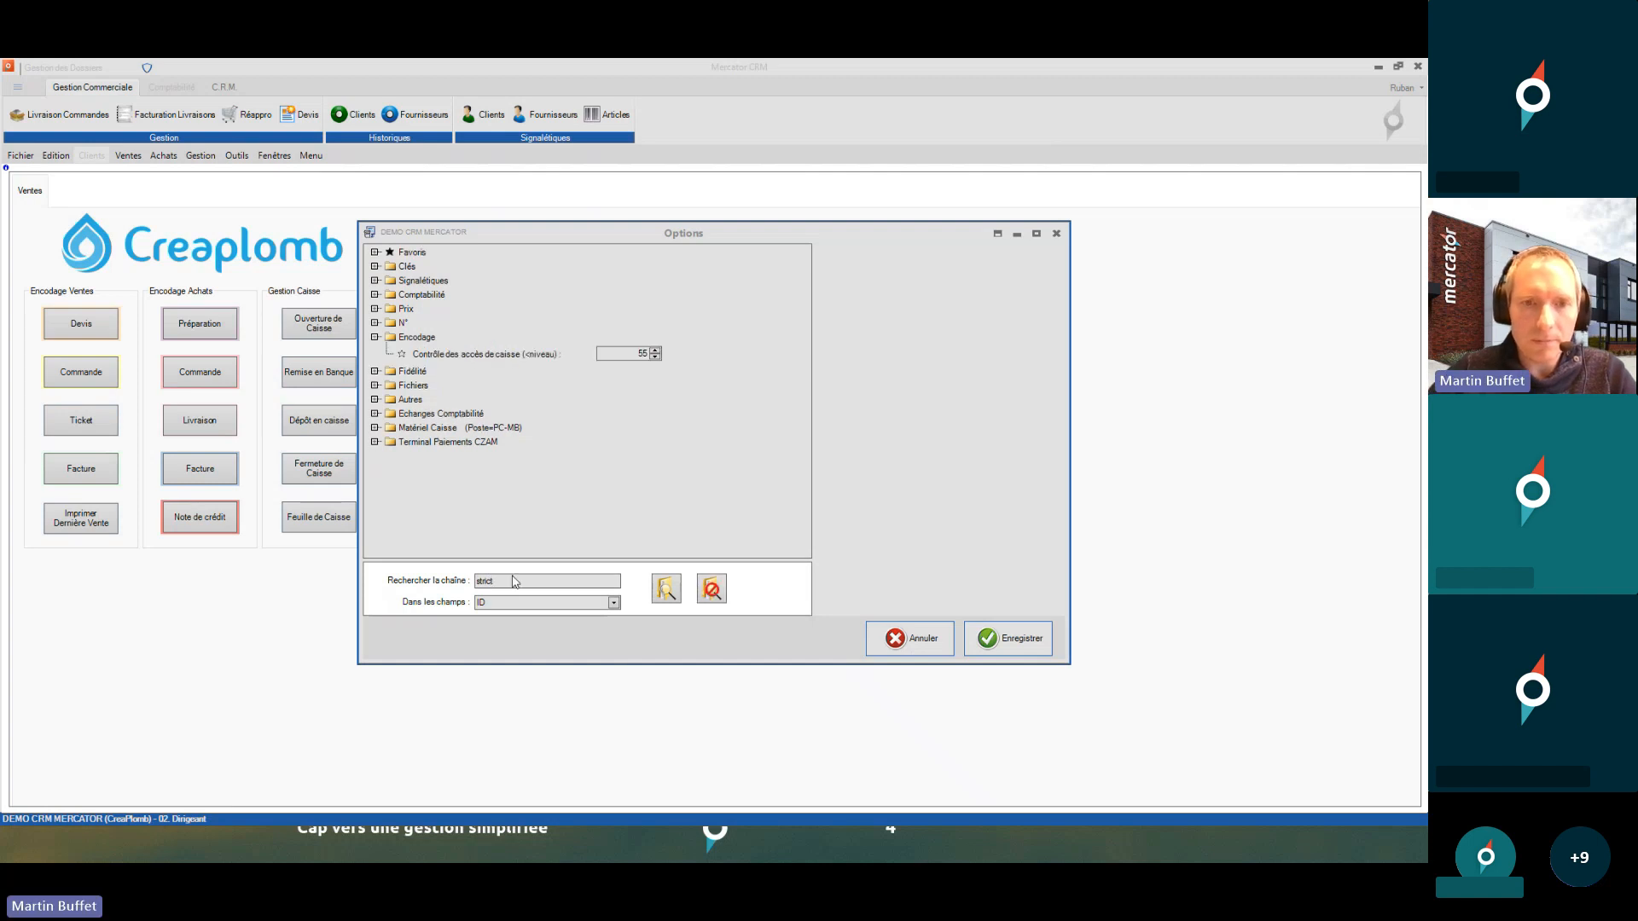
left_click(447, 354)
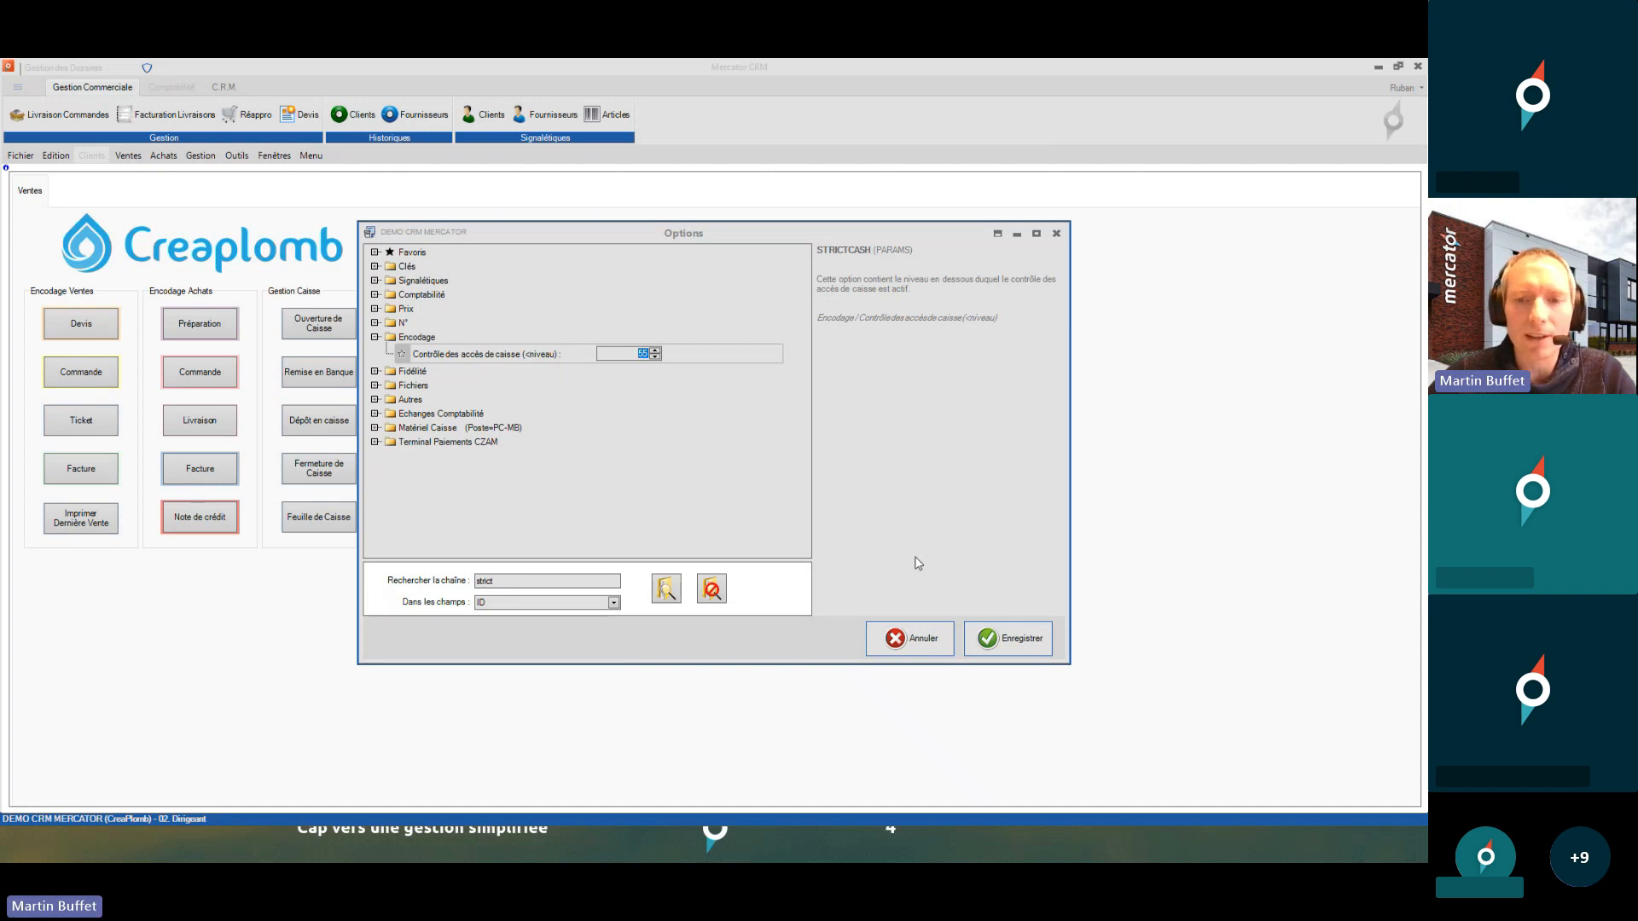
left_click(1009, 639)
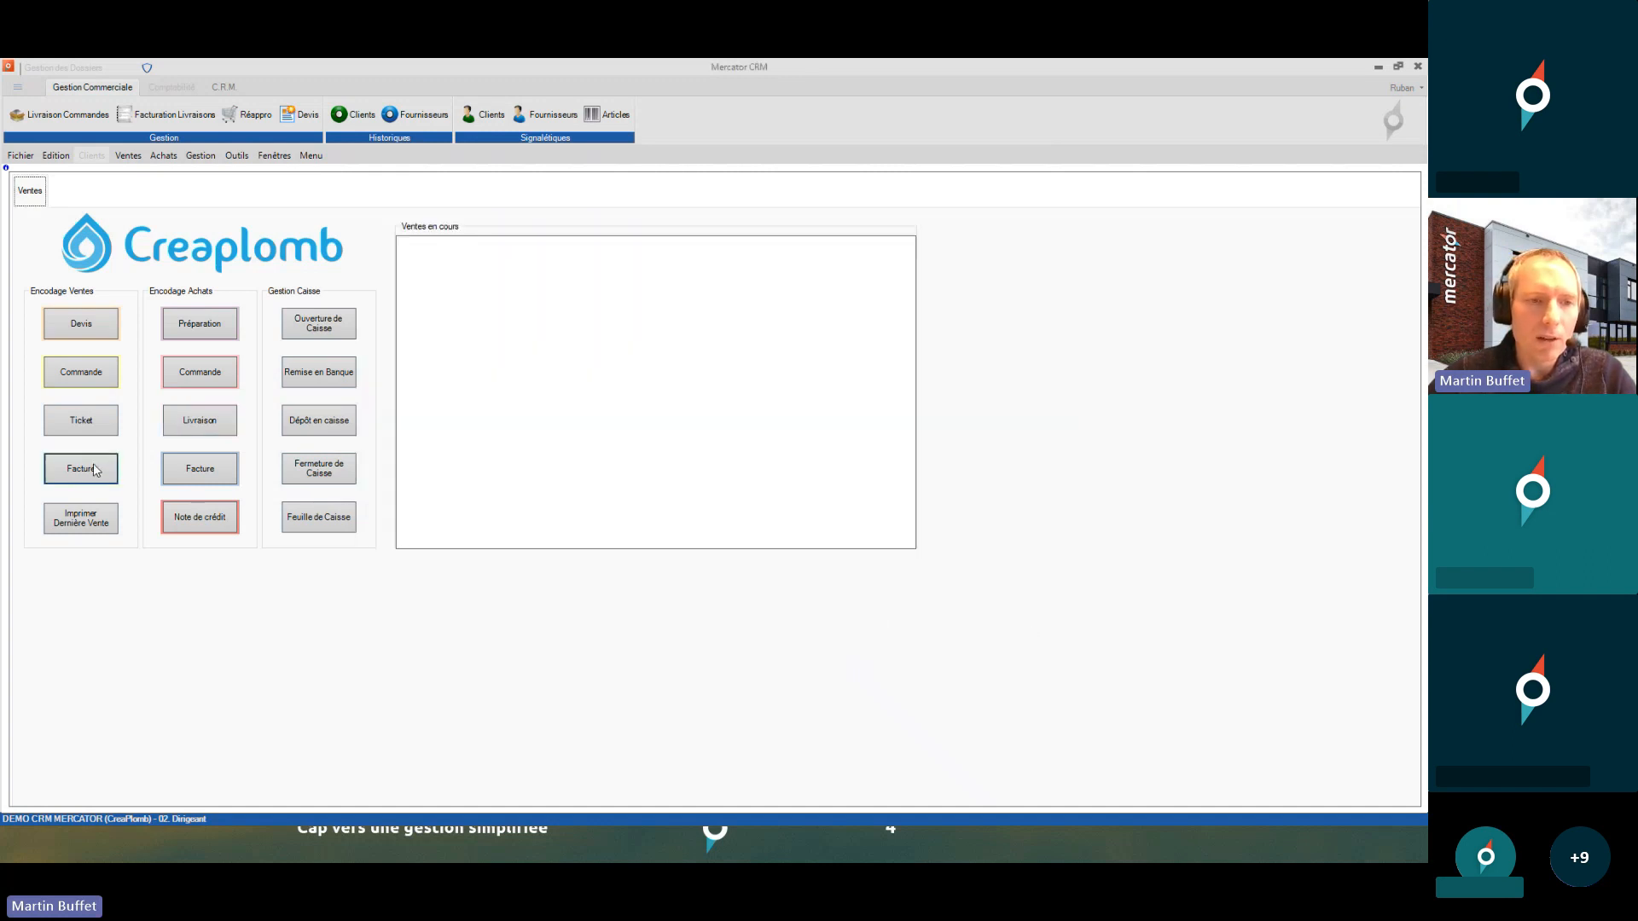
- Close the ticket entry window and log in as the 01. Caisse user
left_click(105, 424)
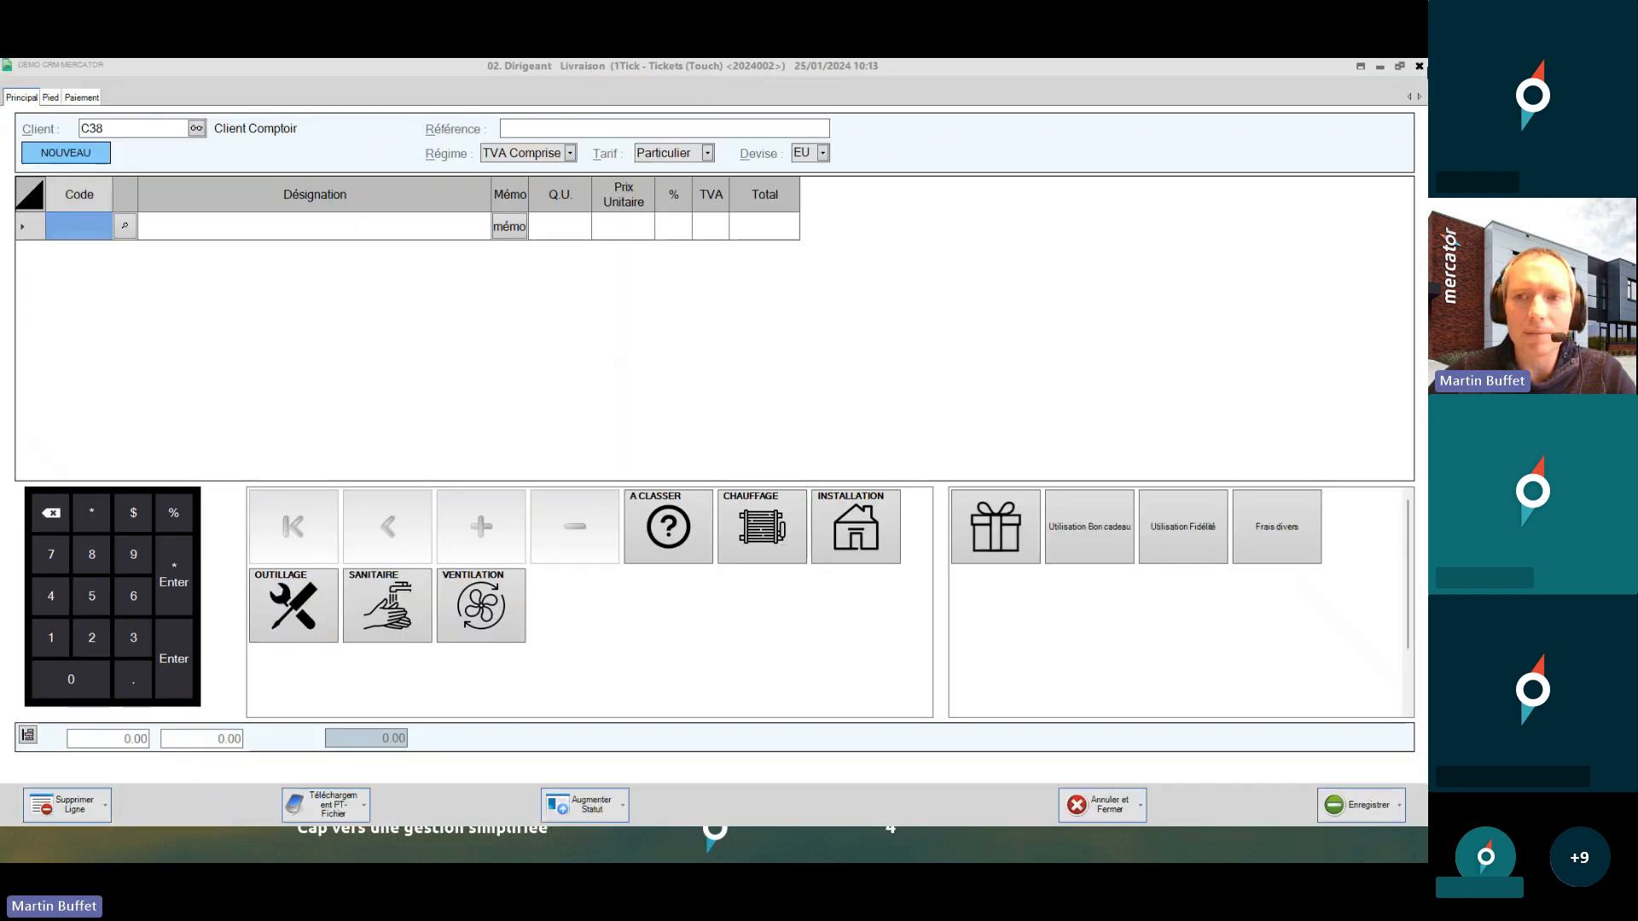
left_click(1419, 65)
left_click(28, 157)
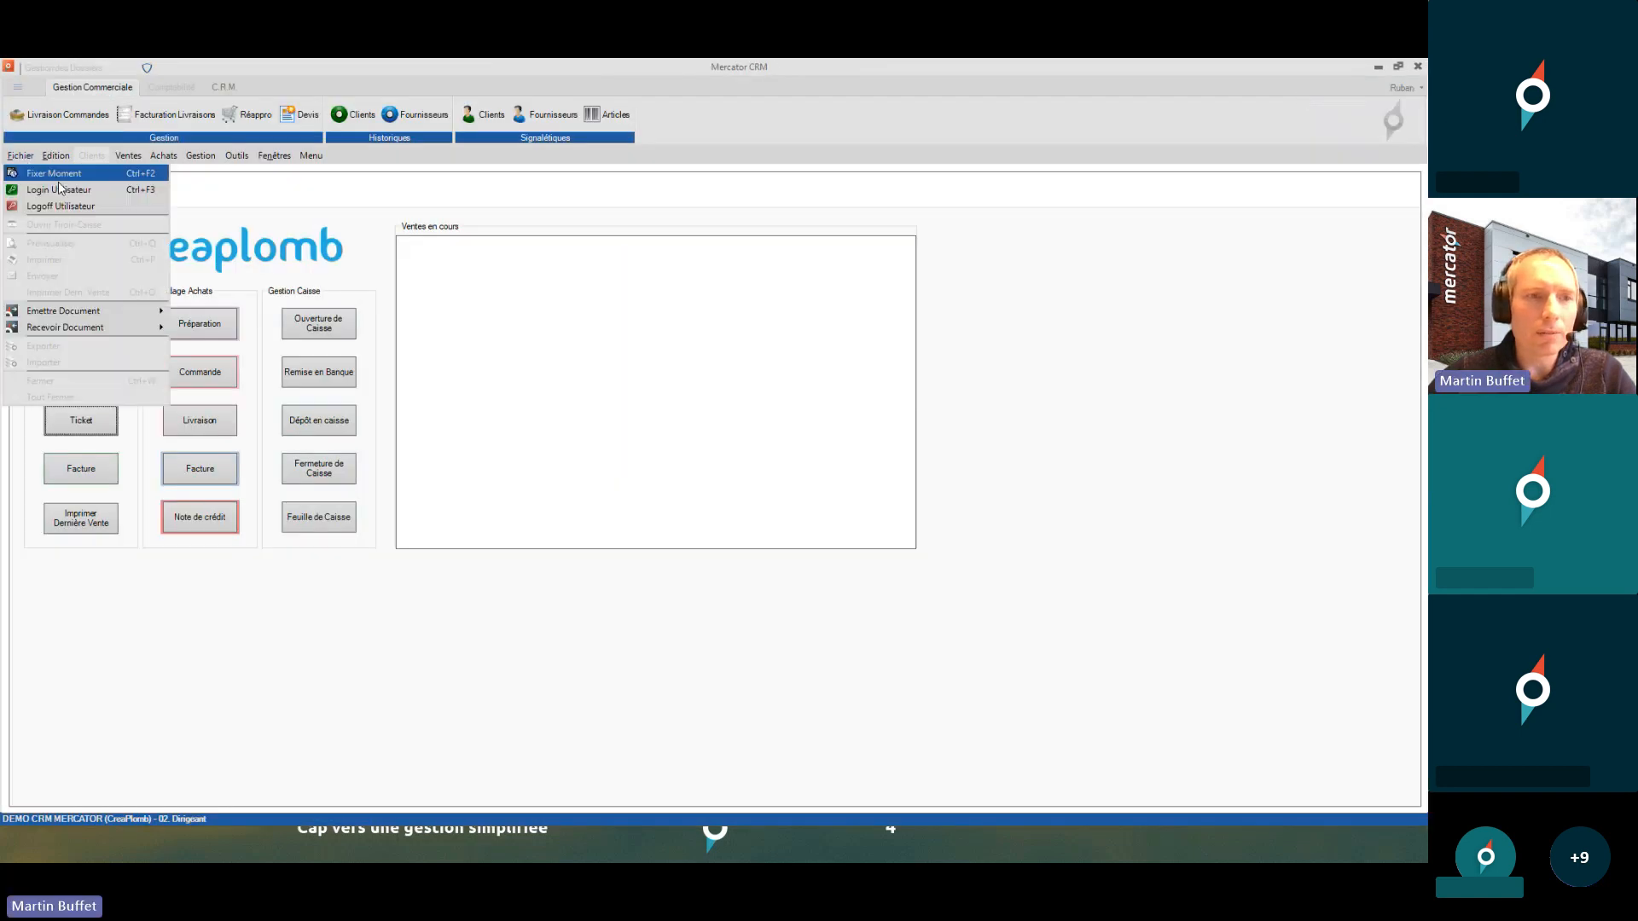
left_click(60, 190)
key("Return")
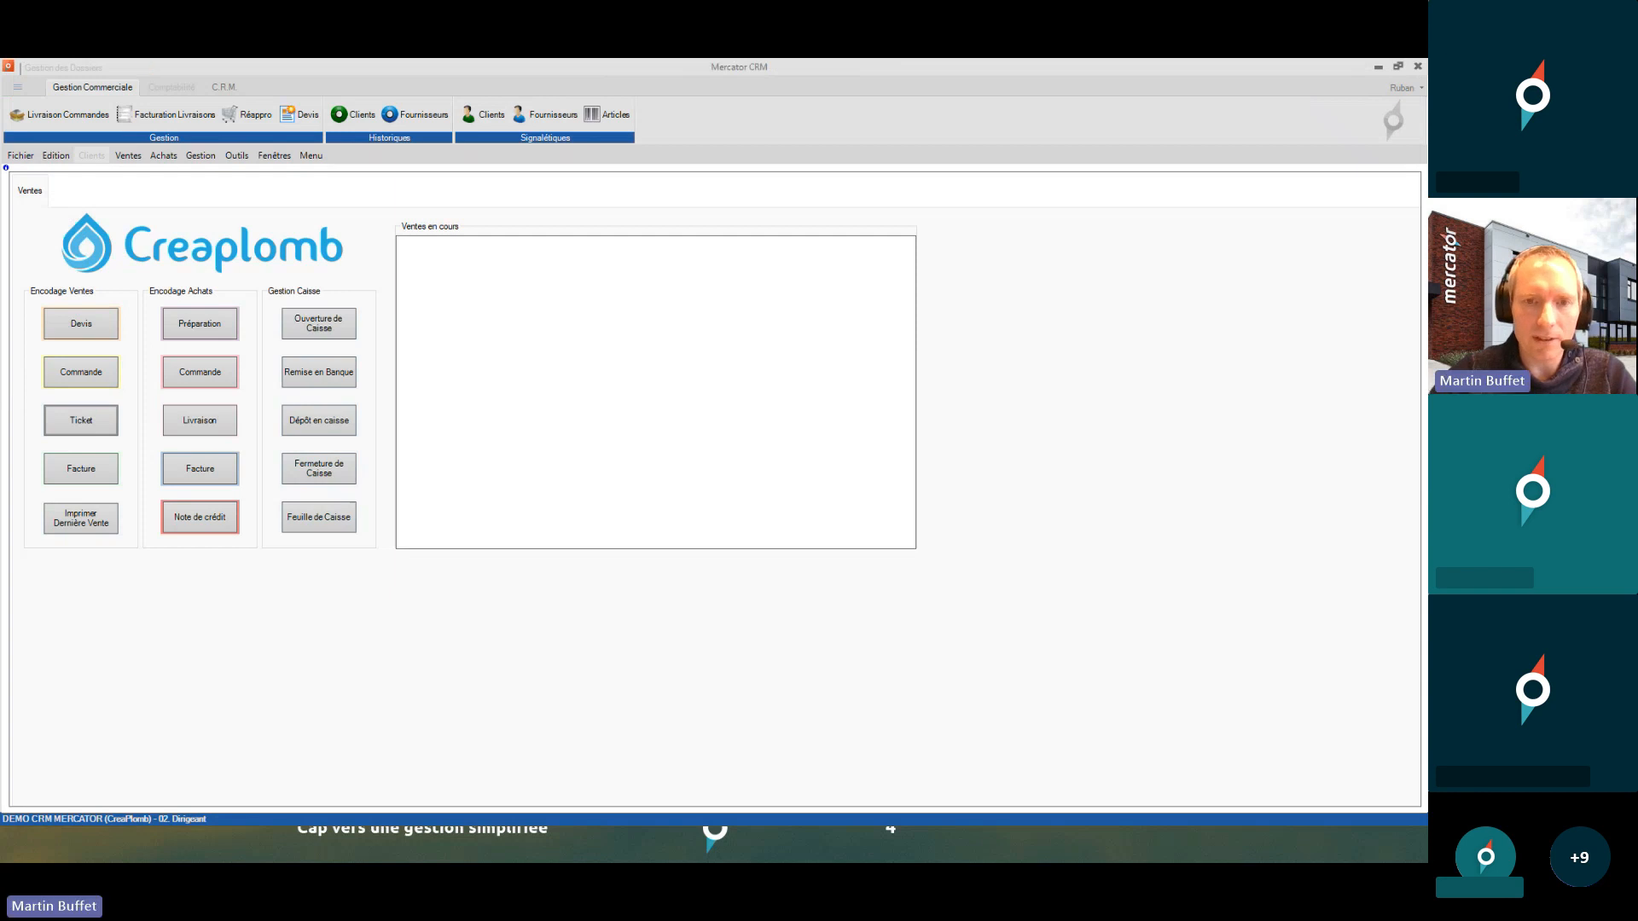
key("Return")
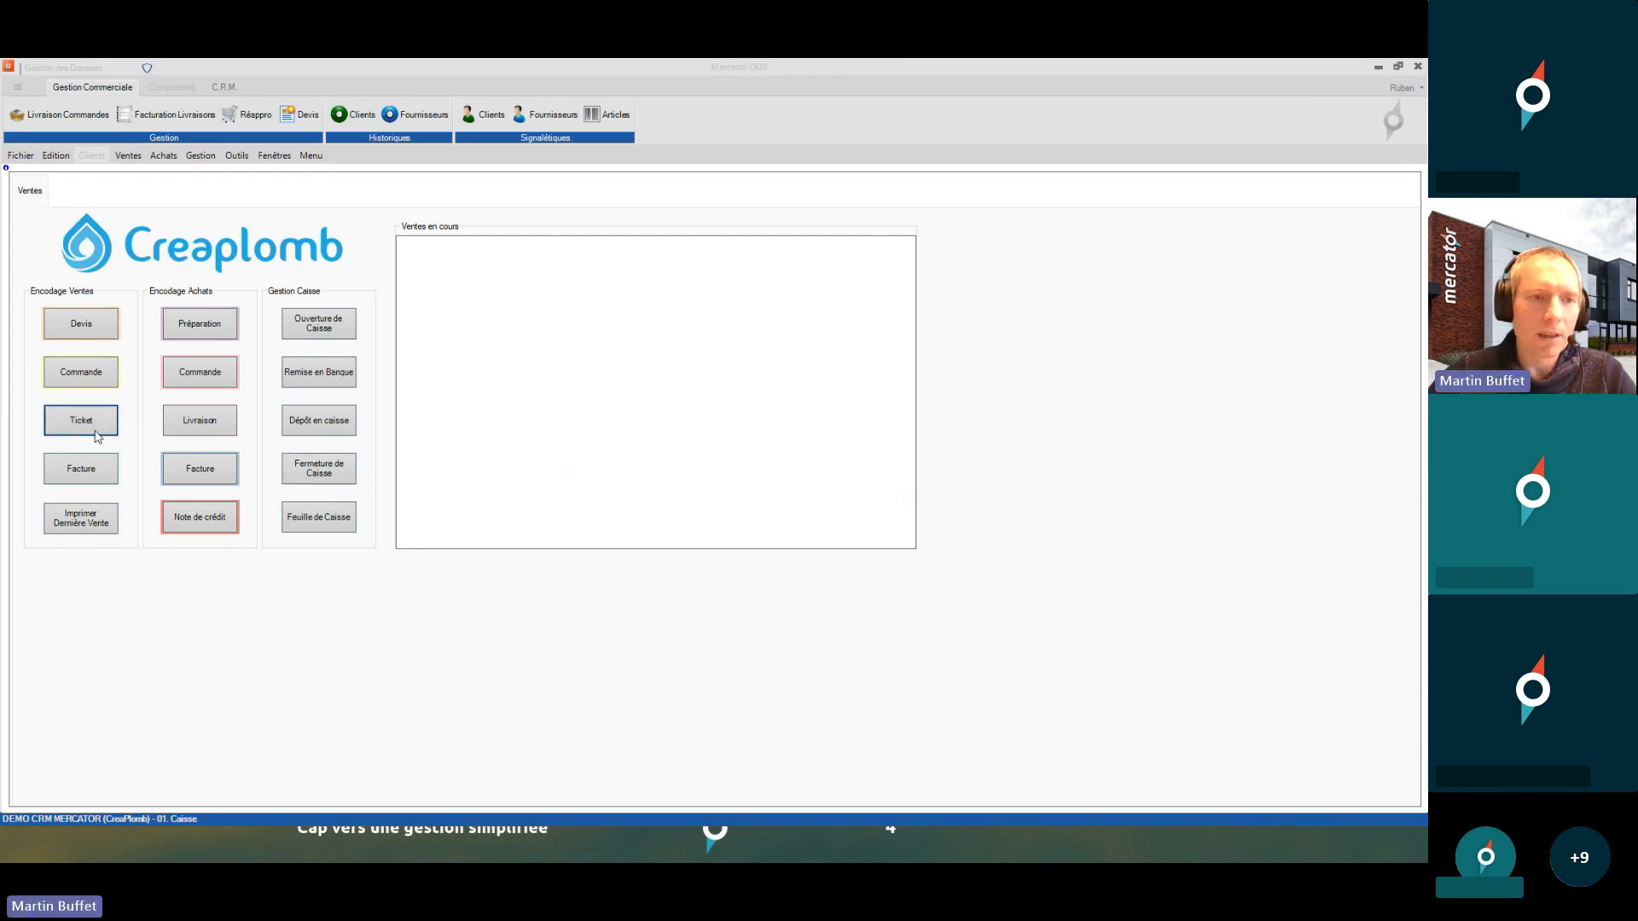
- Open the cash register for 25/01/2024 with a zero starting amount, skipping the printout
left_click(94, 426)
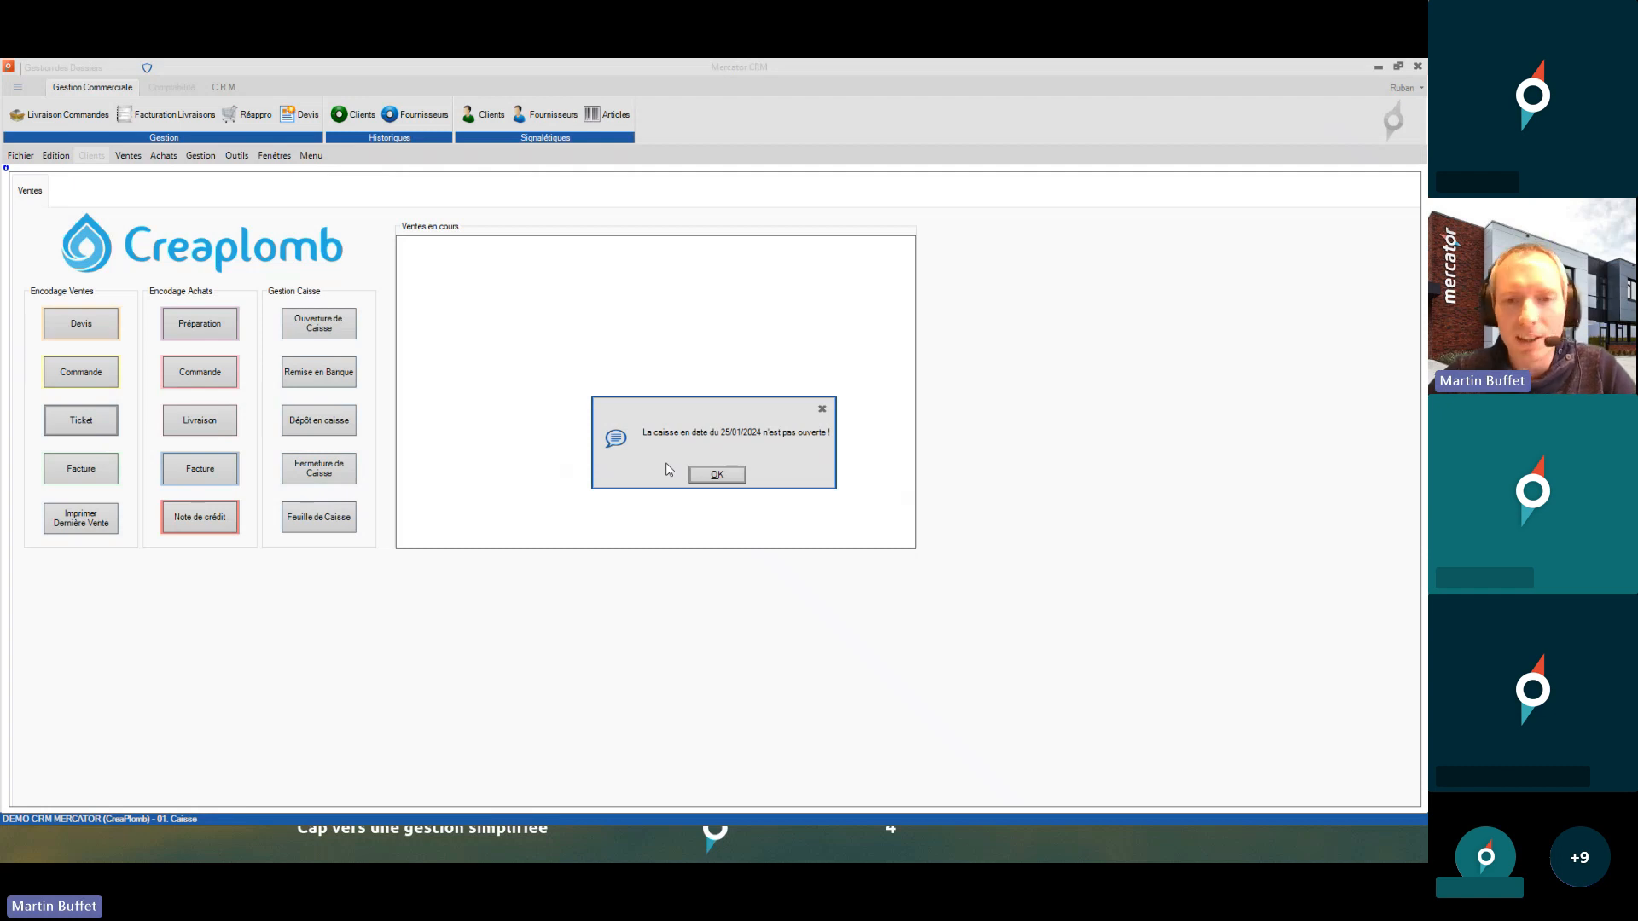
left_click(717, 474)
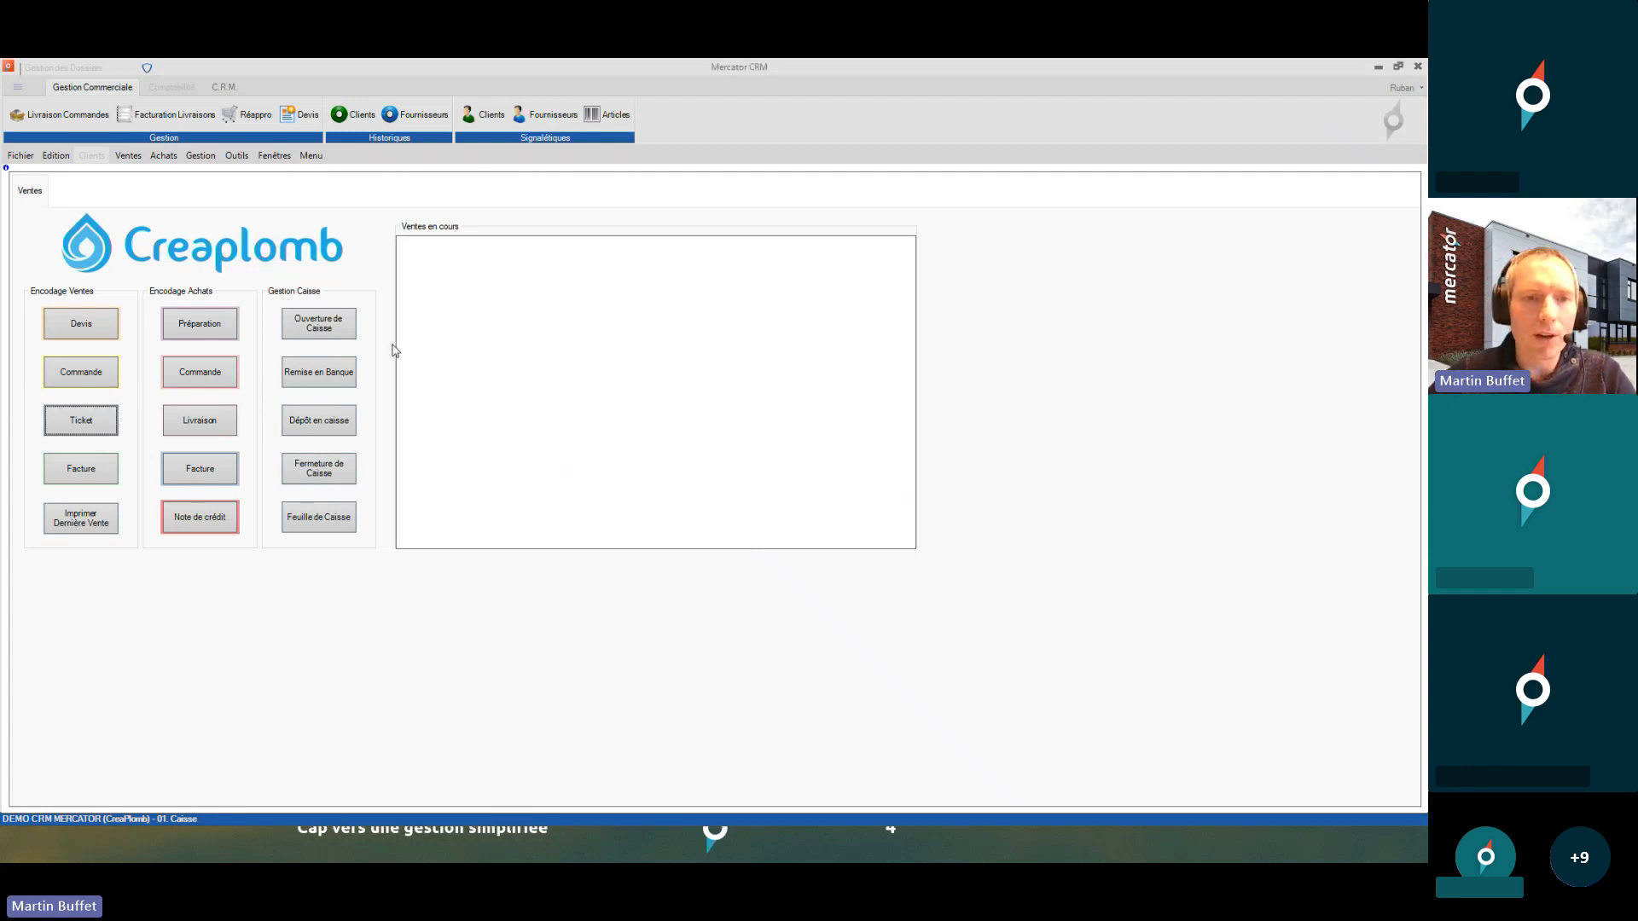
left_click(333, 331)
left_click(869, 606)
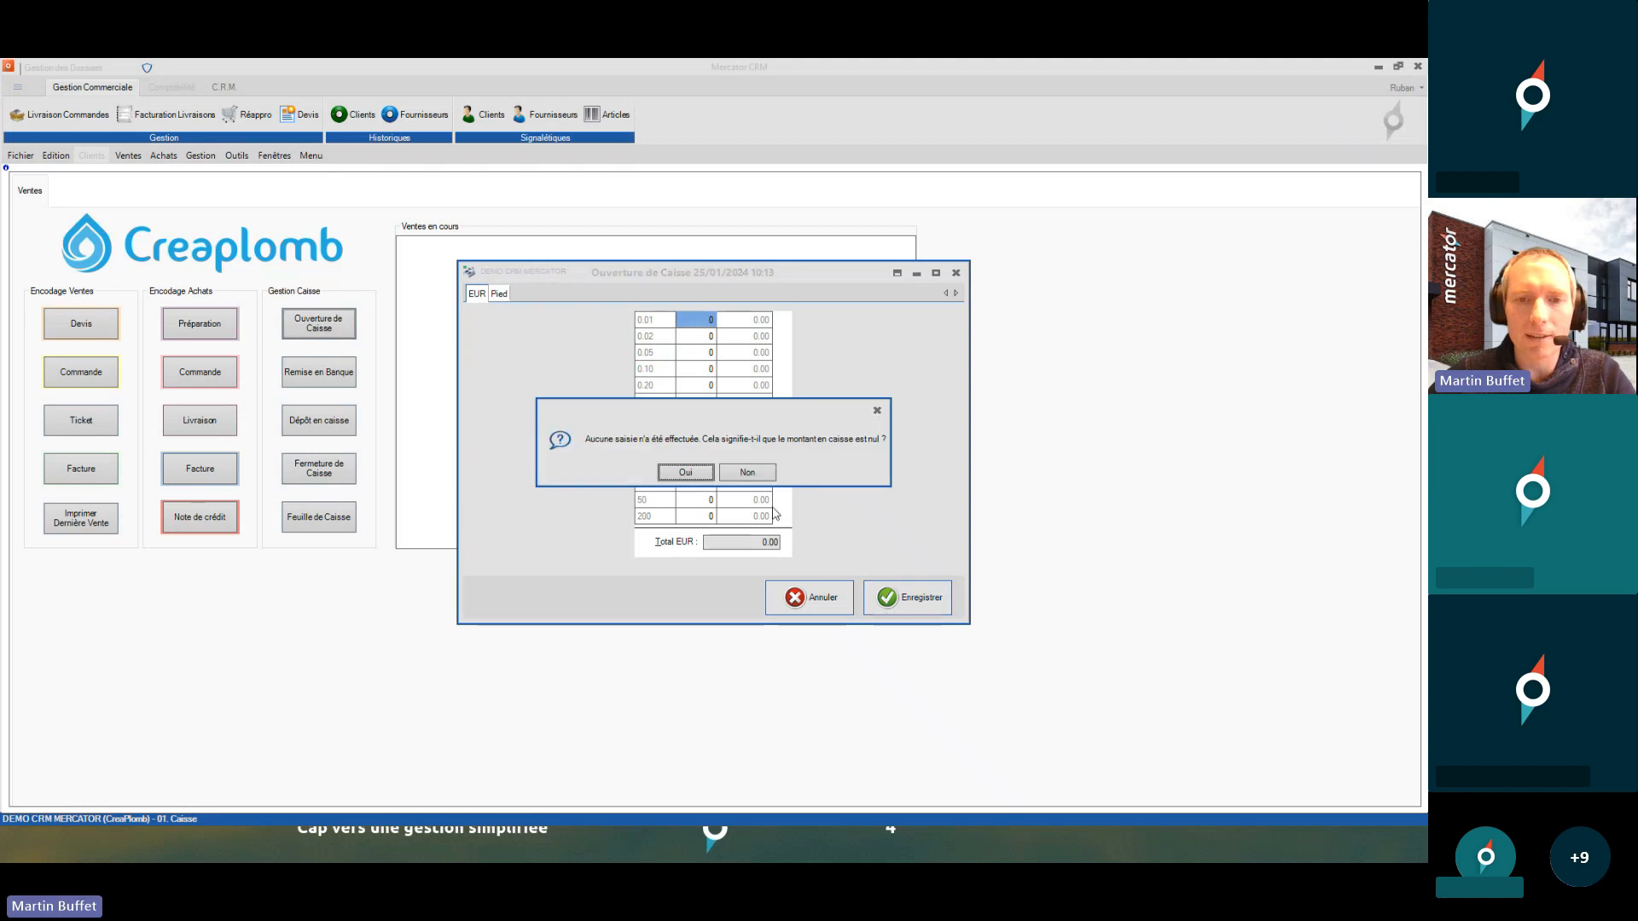
left_click(687, 474)
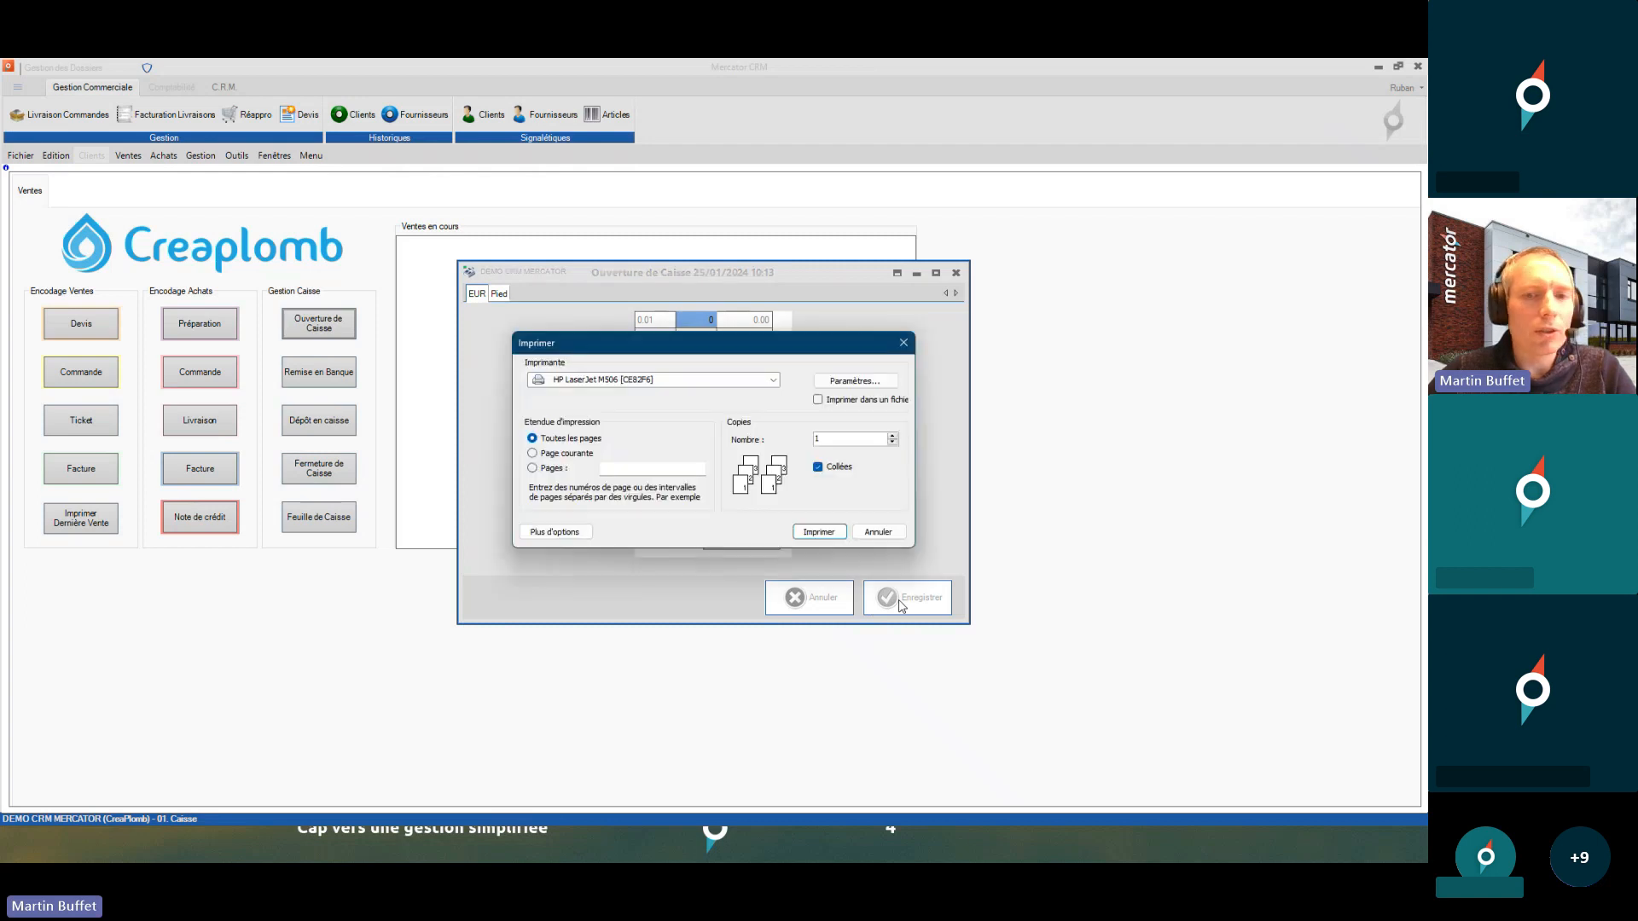
left_click(864, 544)
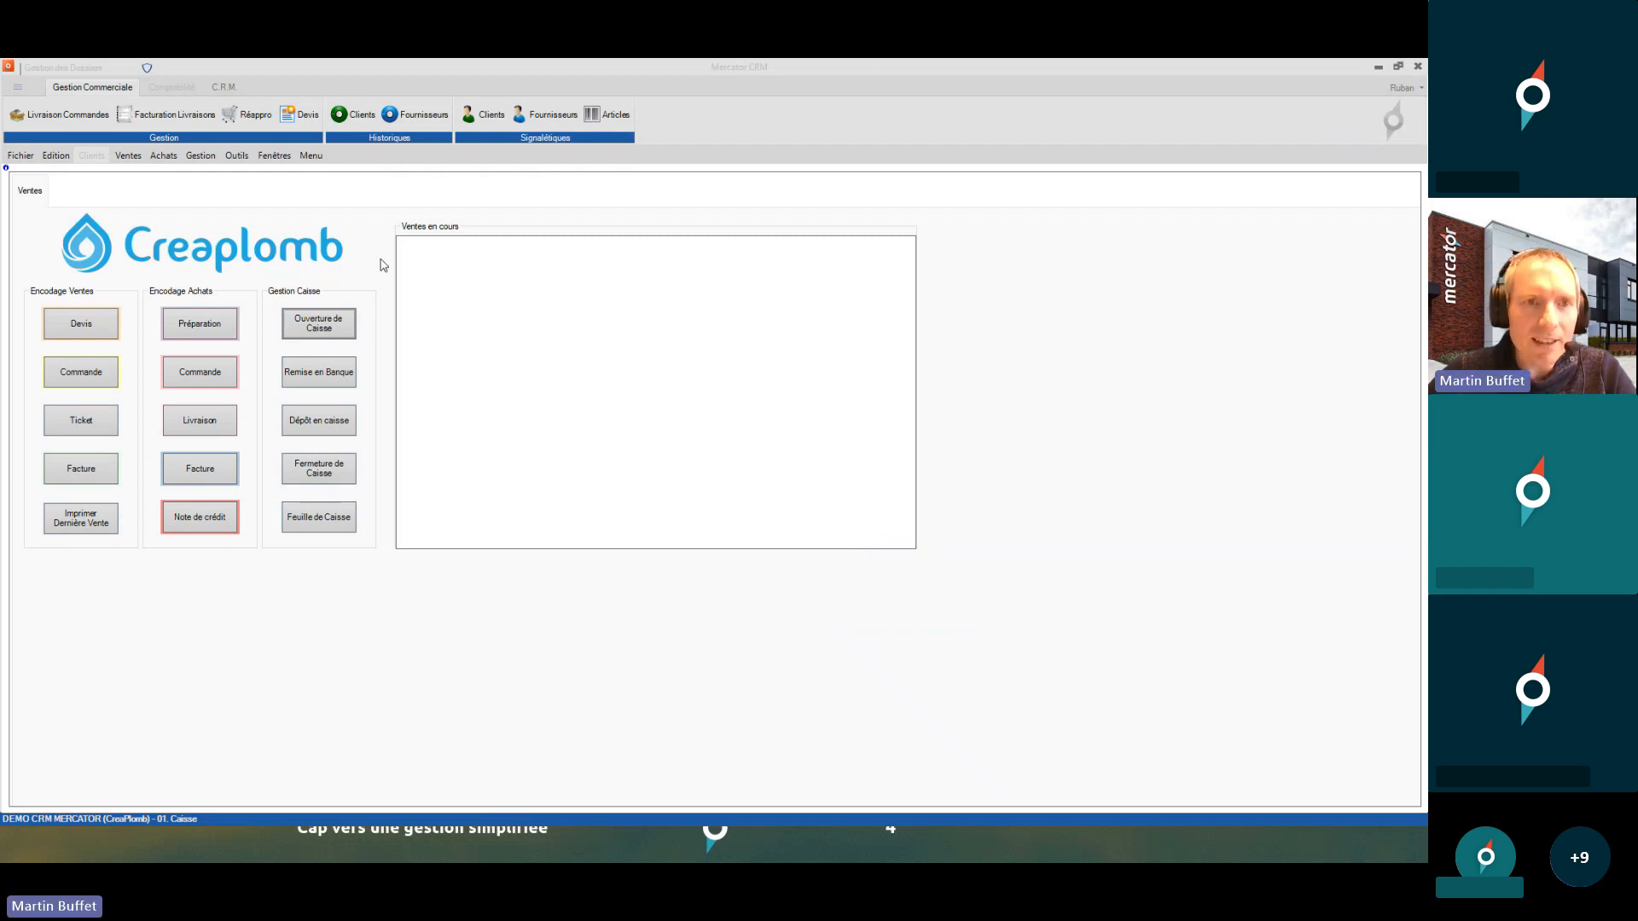
- Log in as 02. Dirigeant with the manager's entry code
left_click(243, 157)
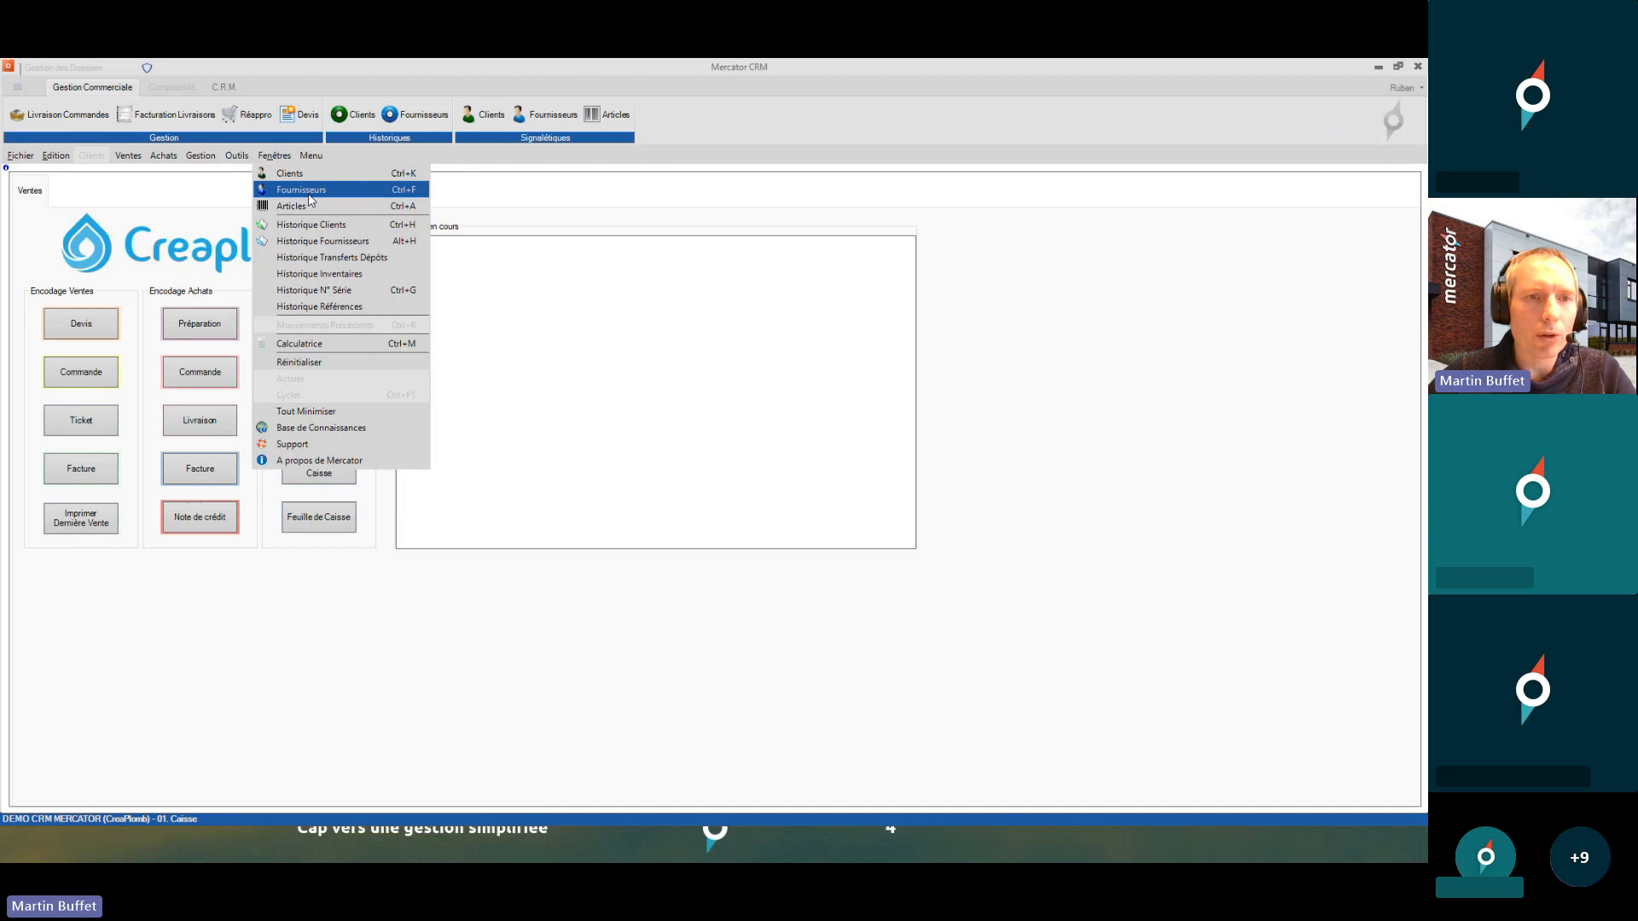
mouse_move(25, 158)
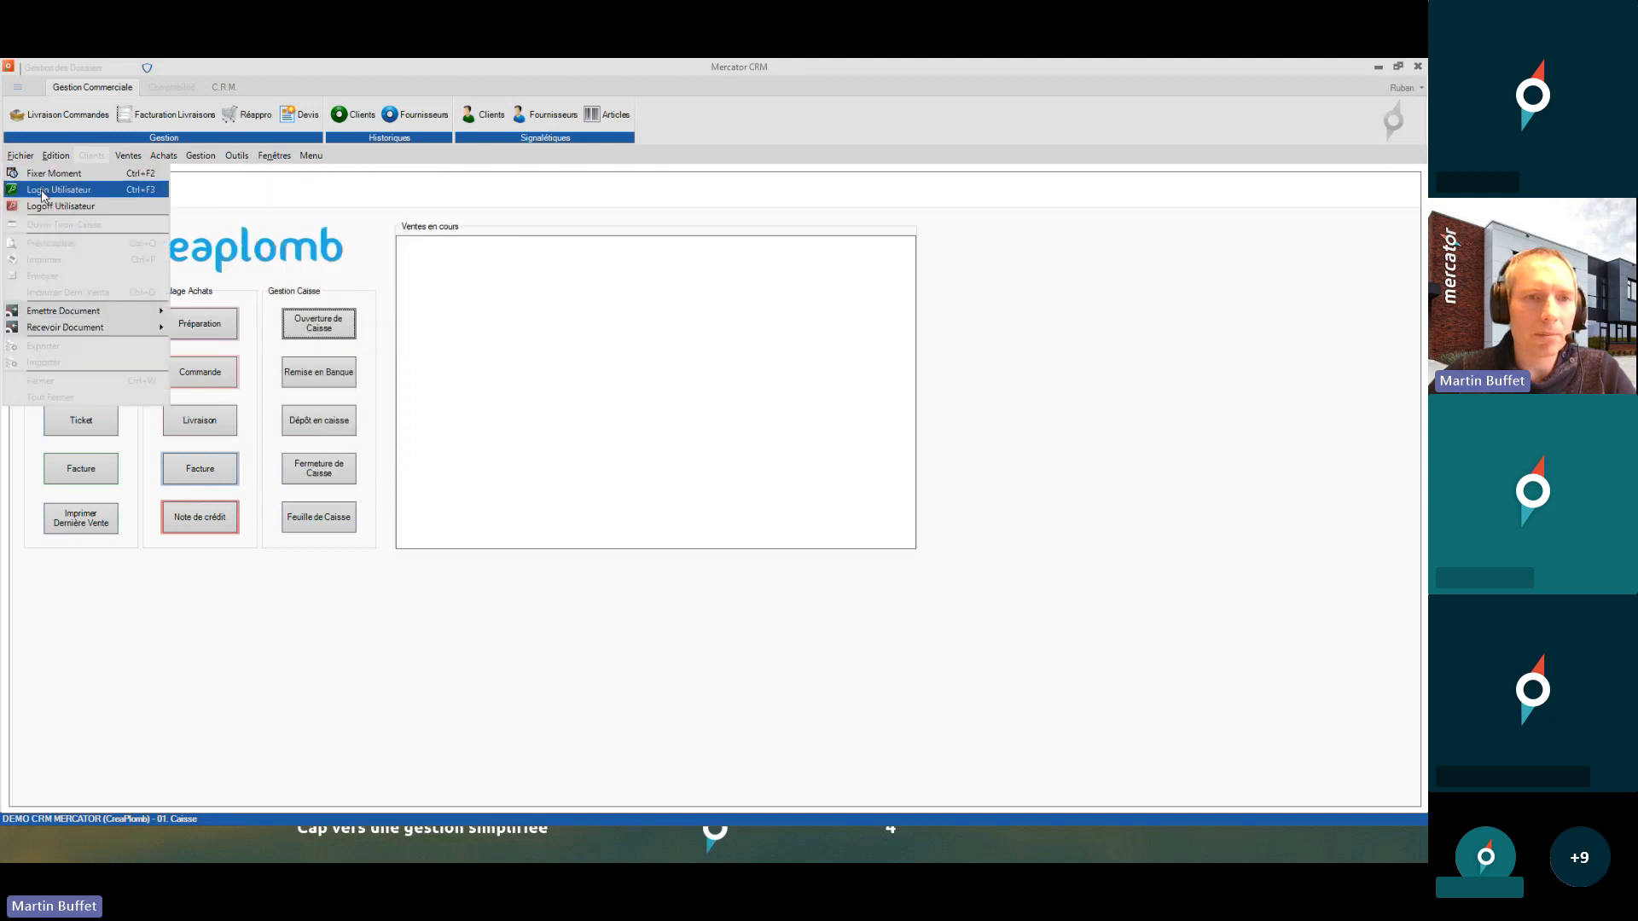
left_click(44, 192)
type("••••")
key("Return")
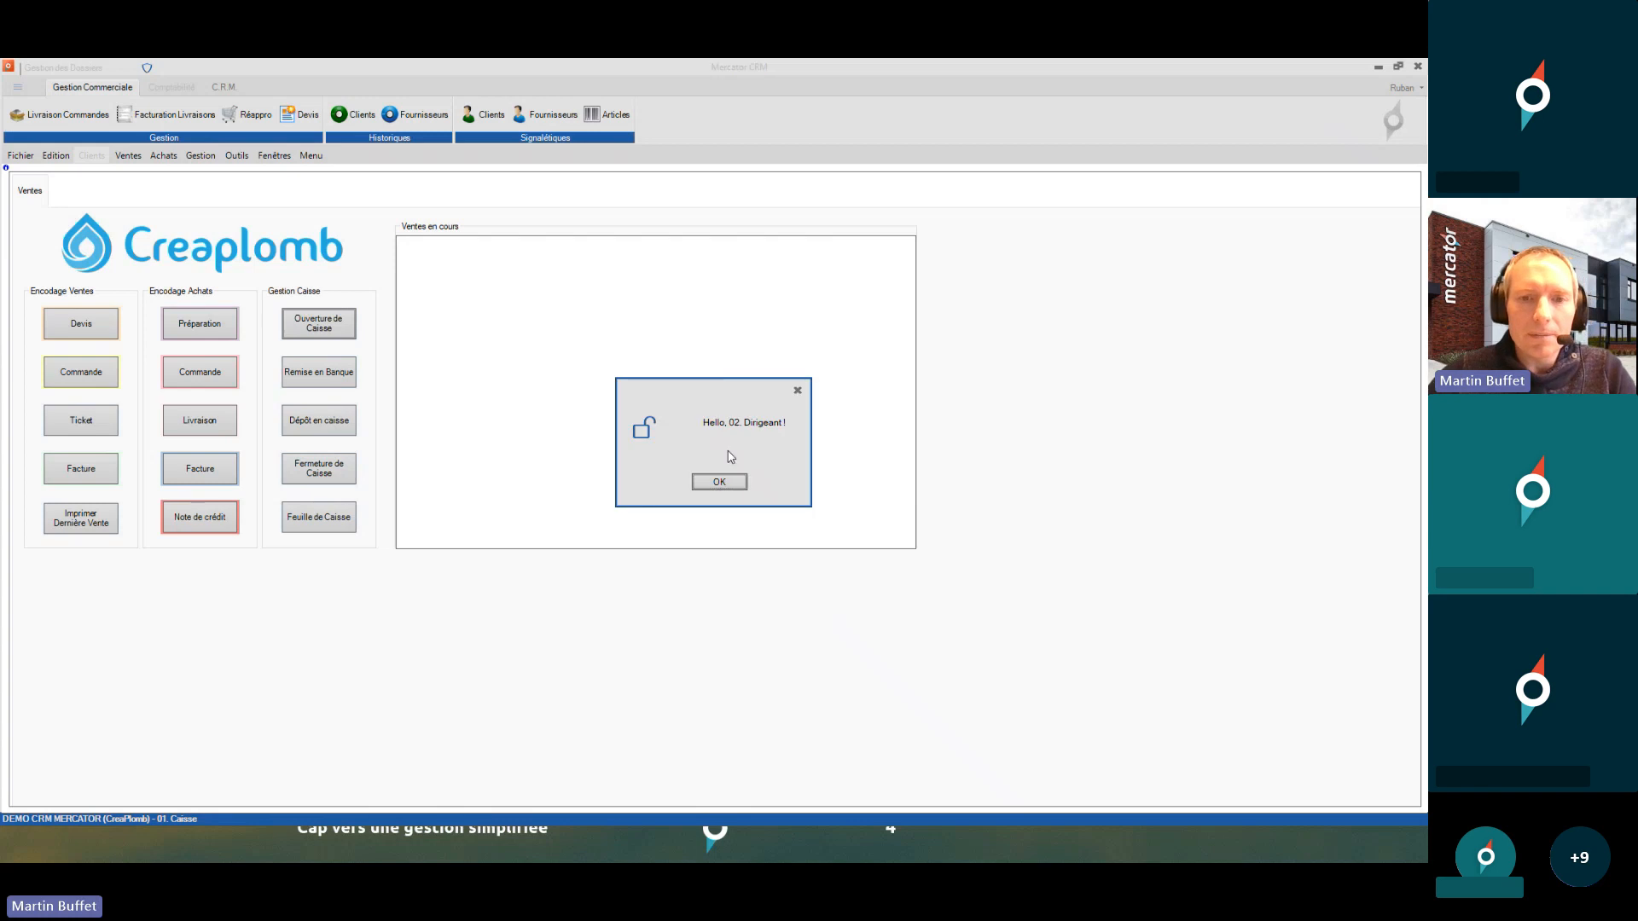
left_click(721, 480)
- Review the 01. Caisse profile's Niveau masque value of 50, then close the profiles window unchanged
left_click(243, 157)
mouse_move(324, 227)
left_click(436, 227)
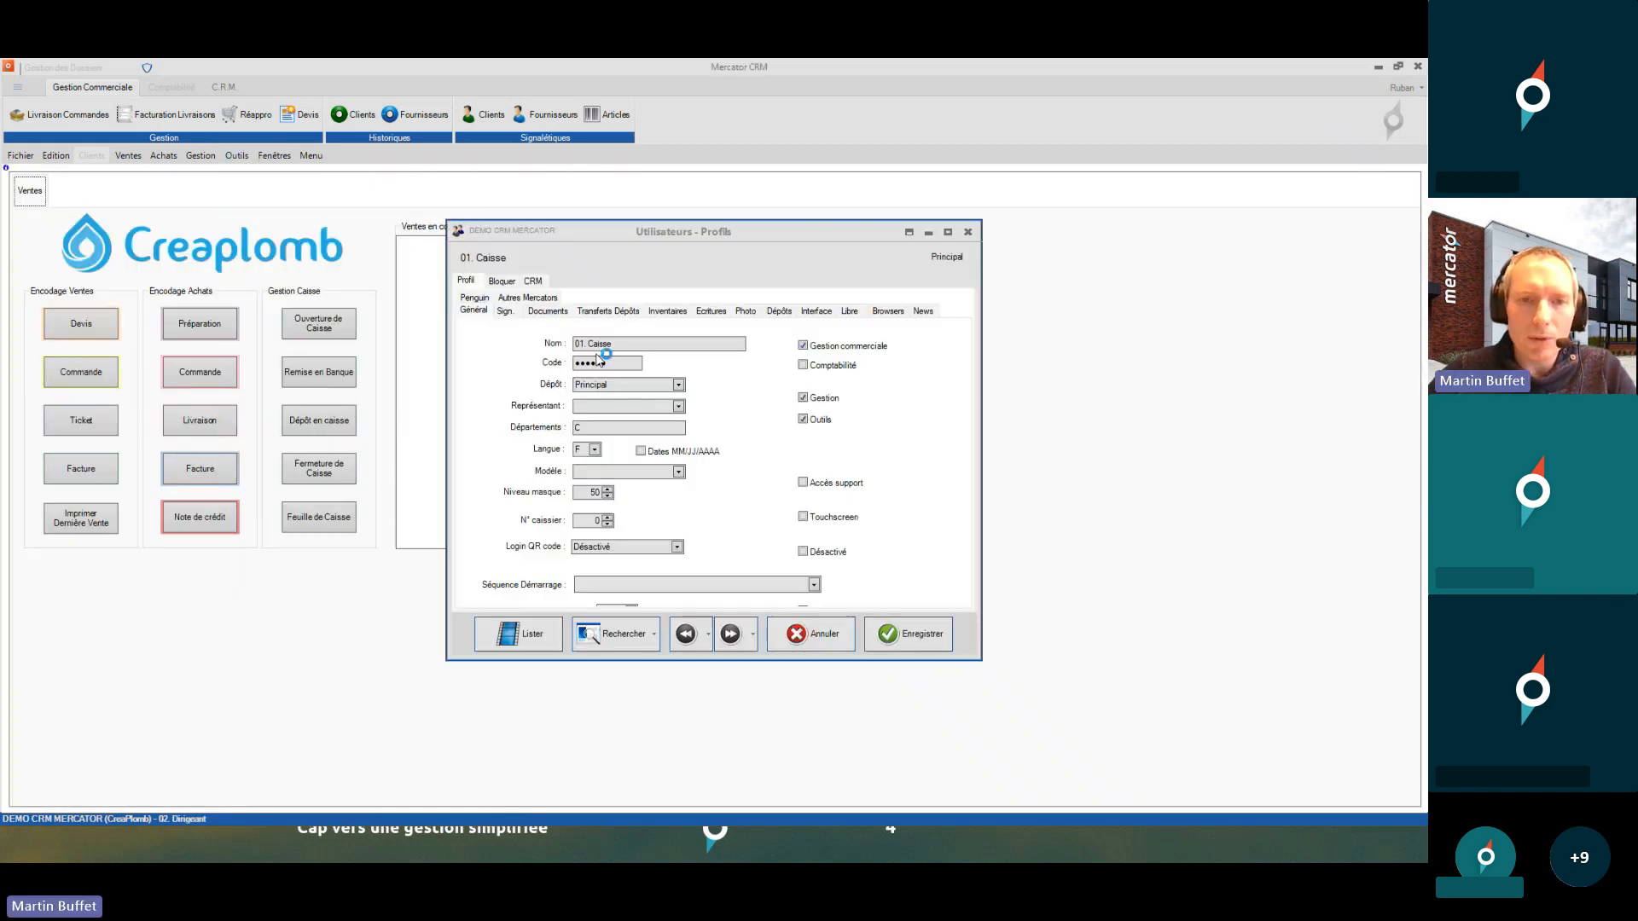
double_click(590, 495)
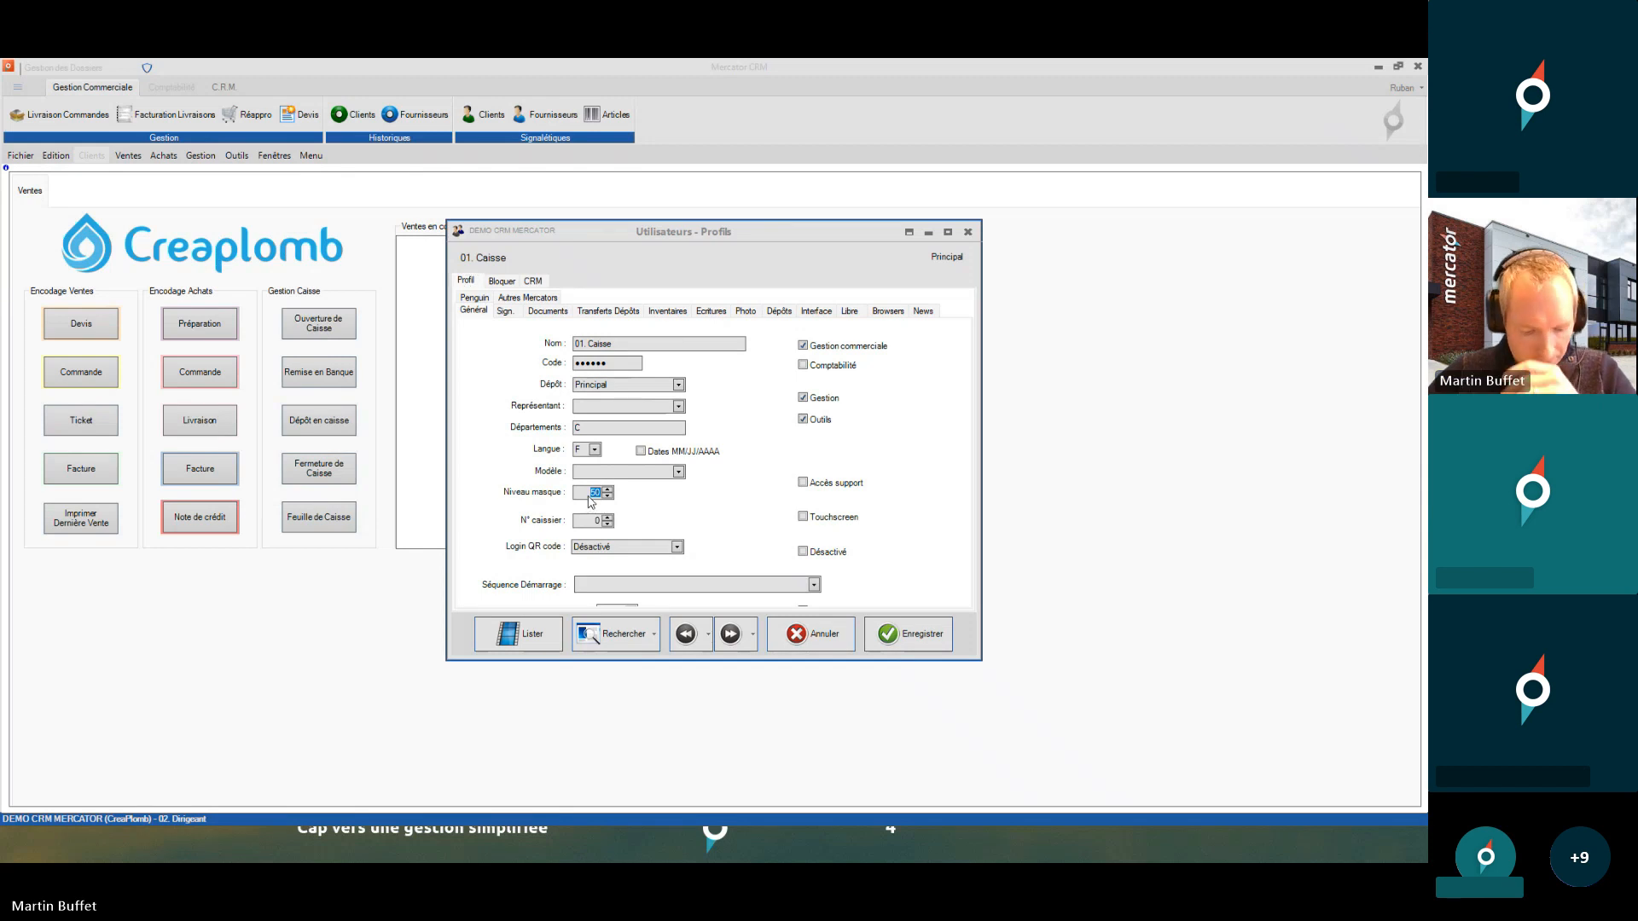
left_click(967, 232)
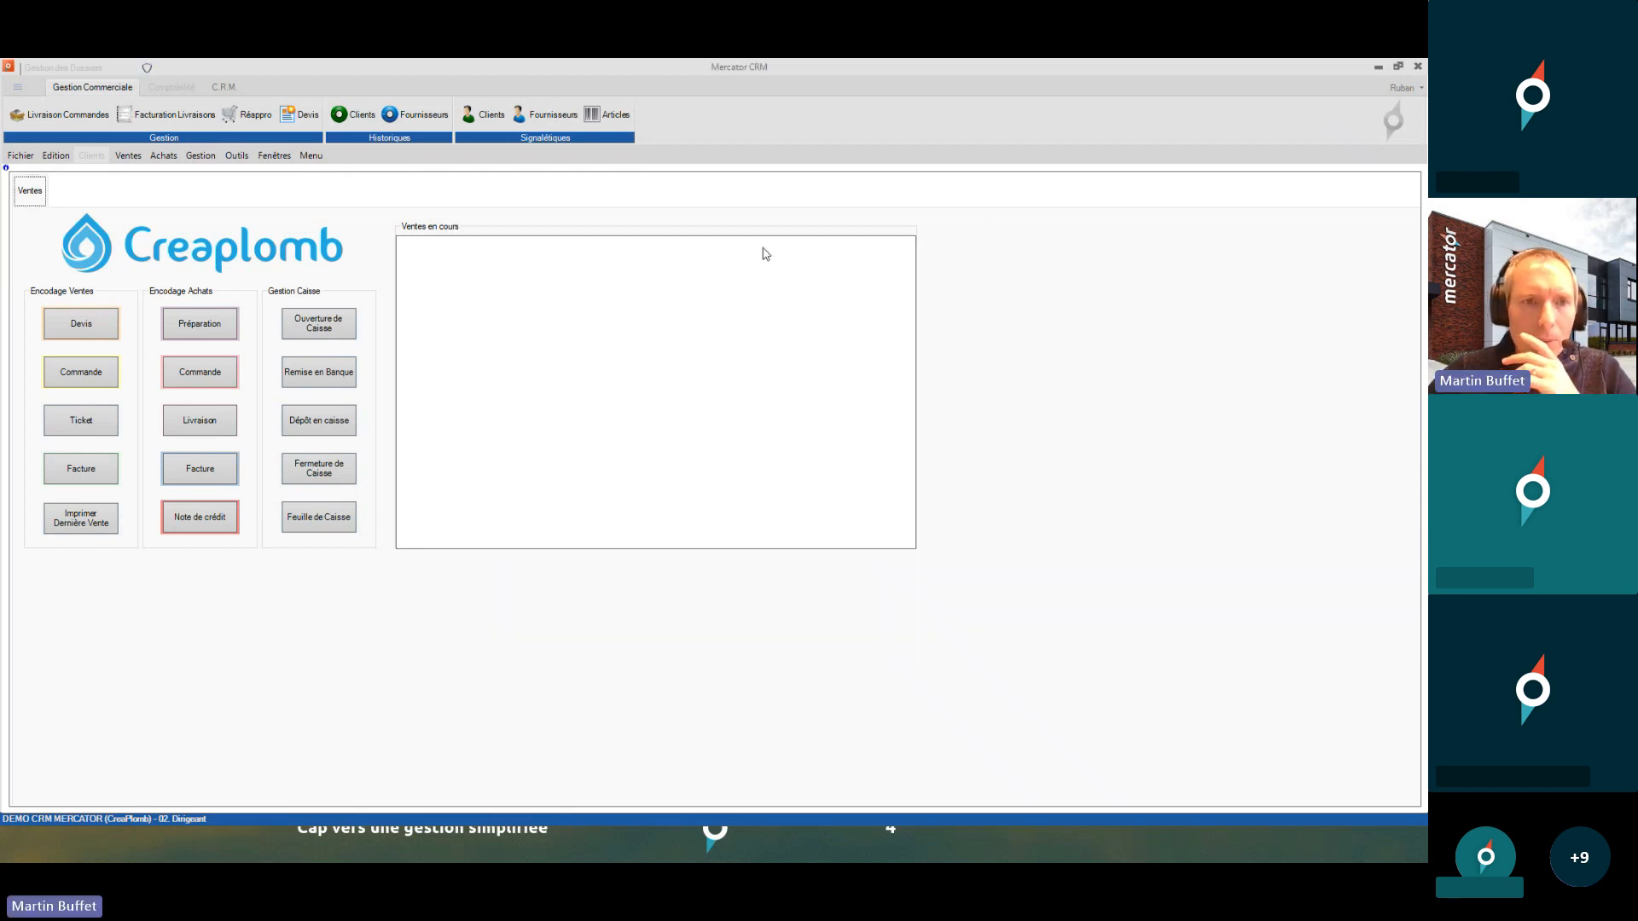
- Open the Séquences Ventes settings and inspect 1Fact's Libellé FR and Départements value C
left_click(238, 157)
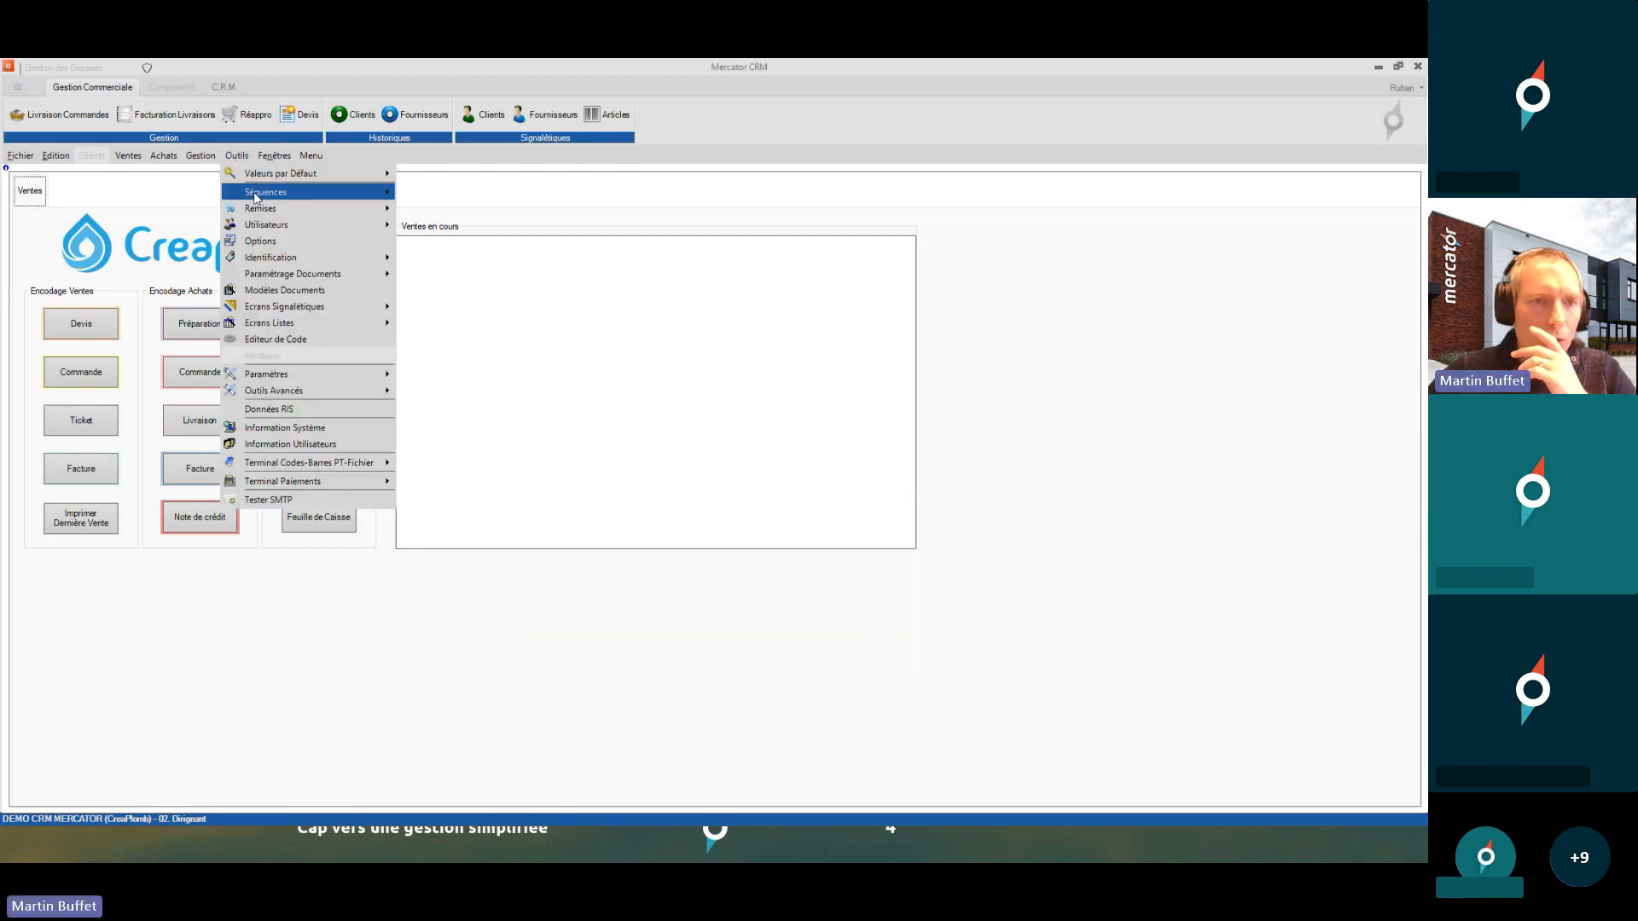
mouse_move(256, 196)
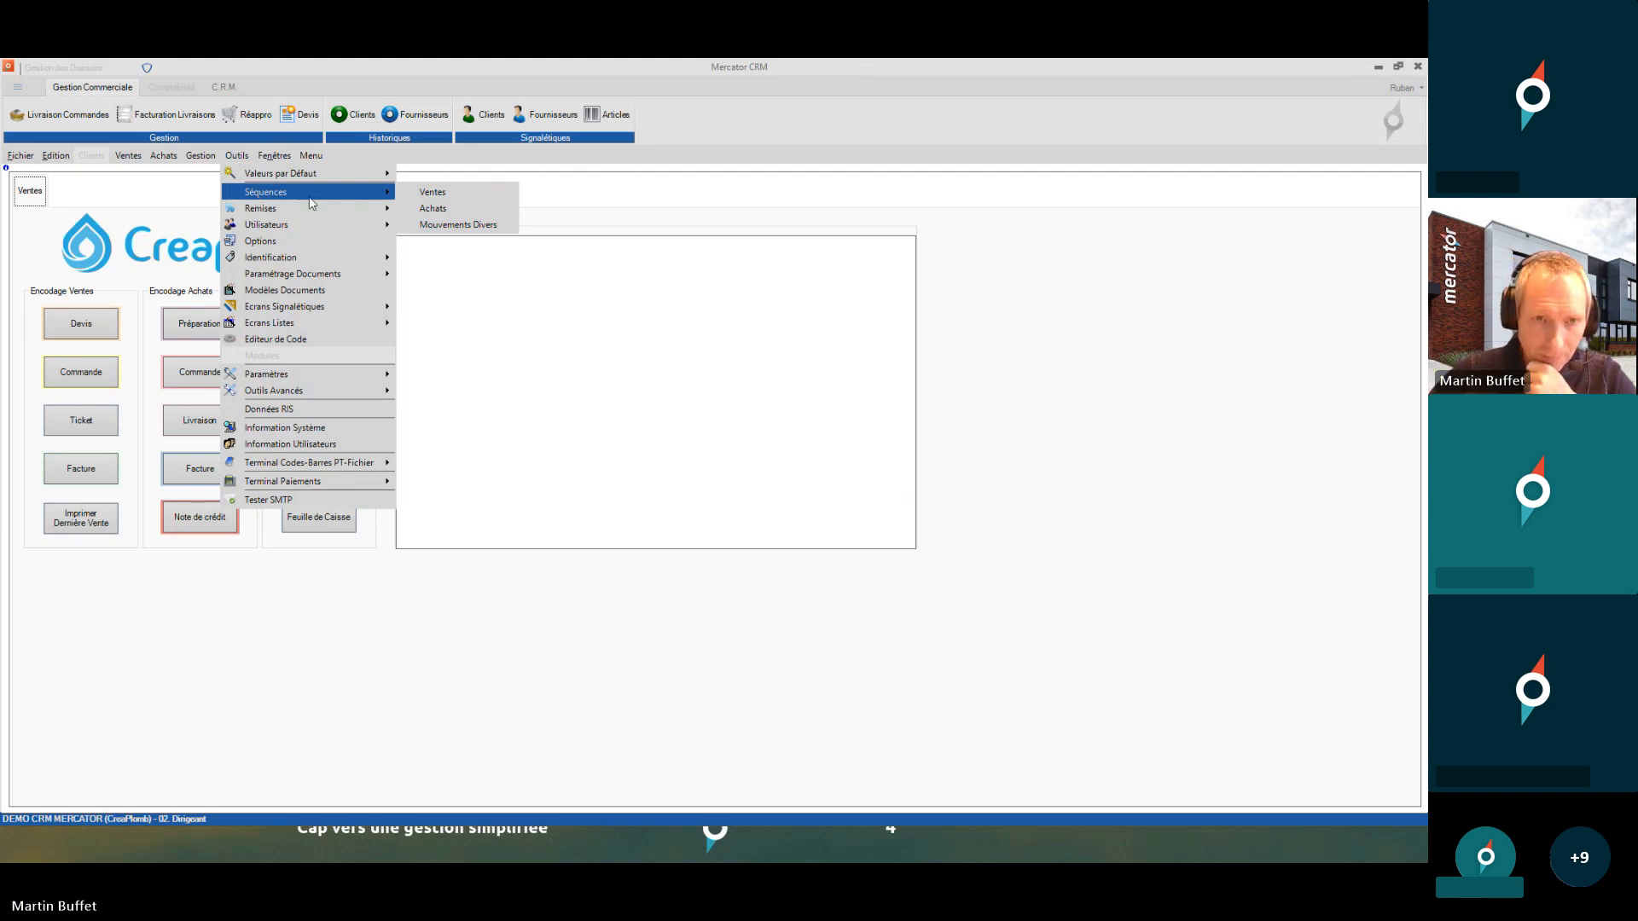
left_click(432, 191)
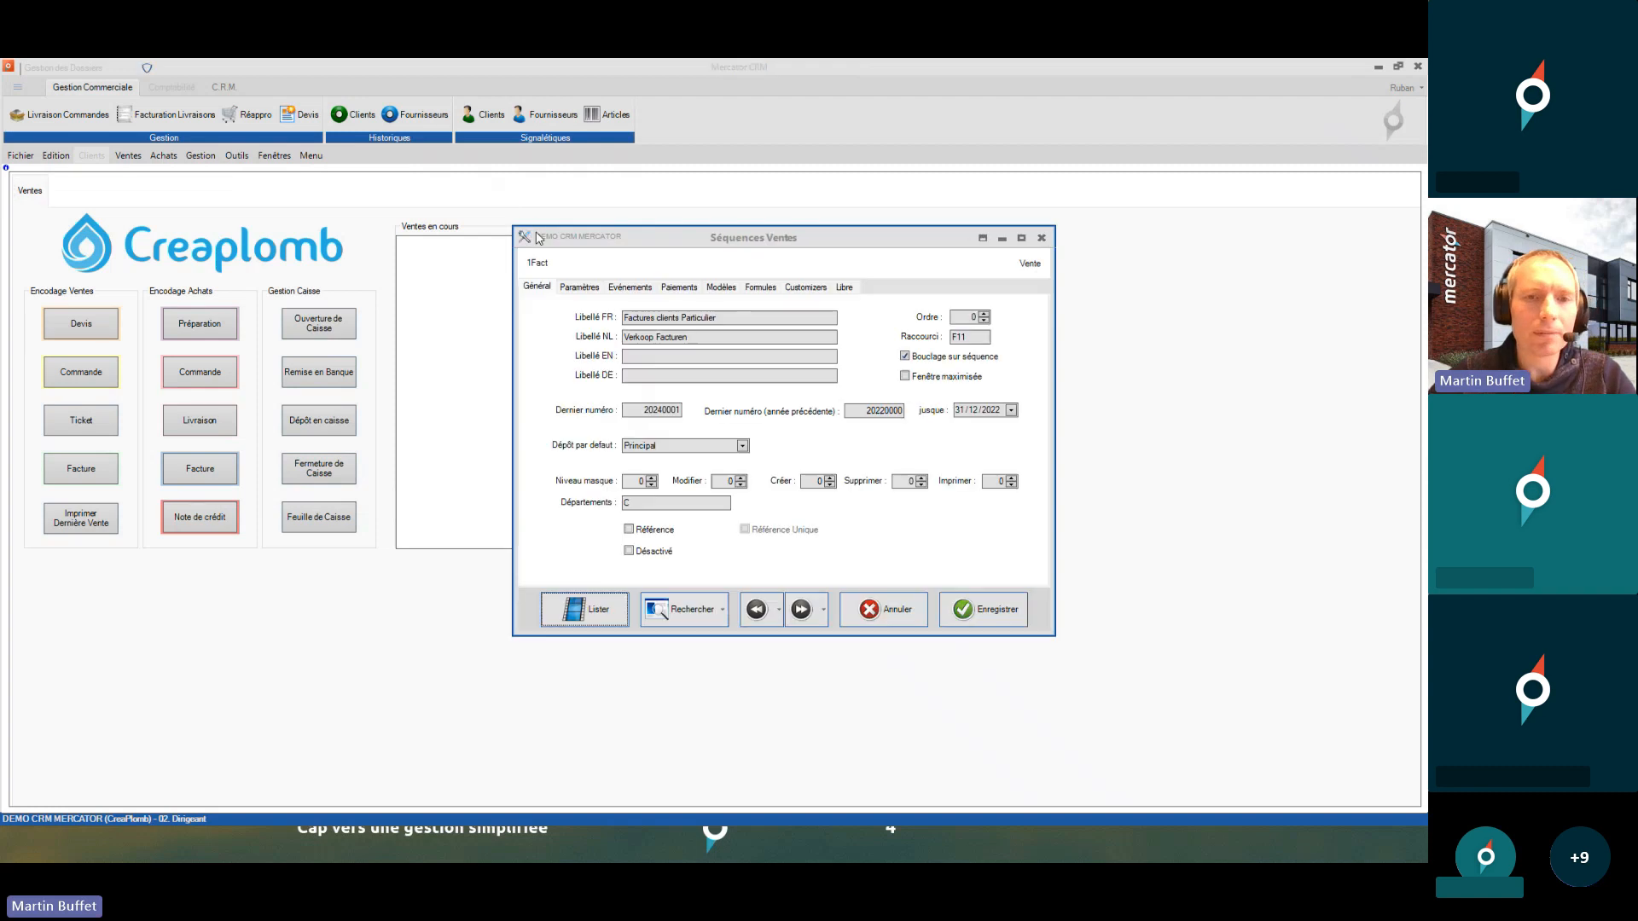
left_click(982, 242)
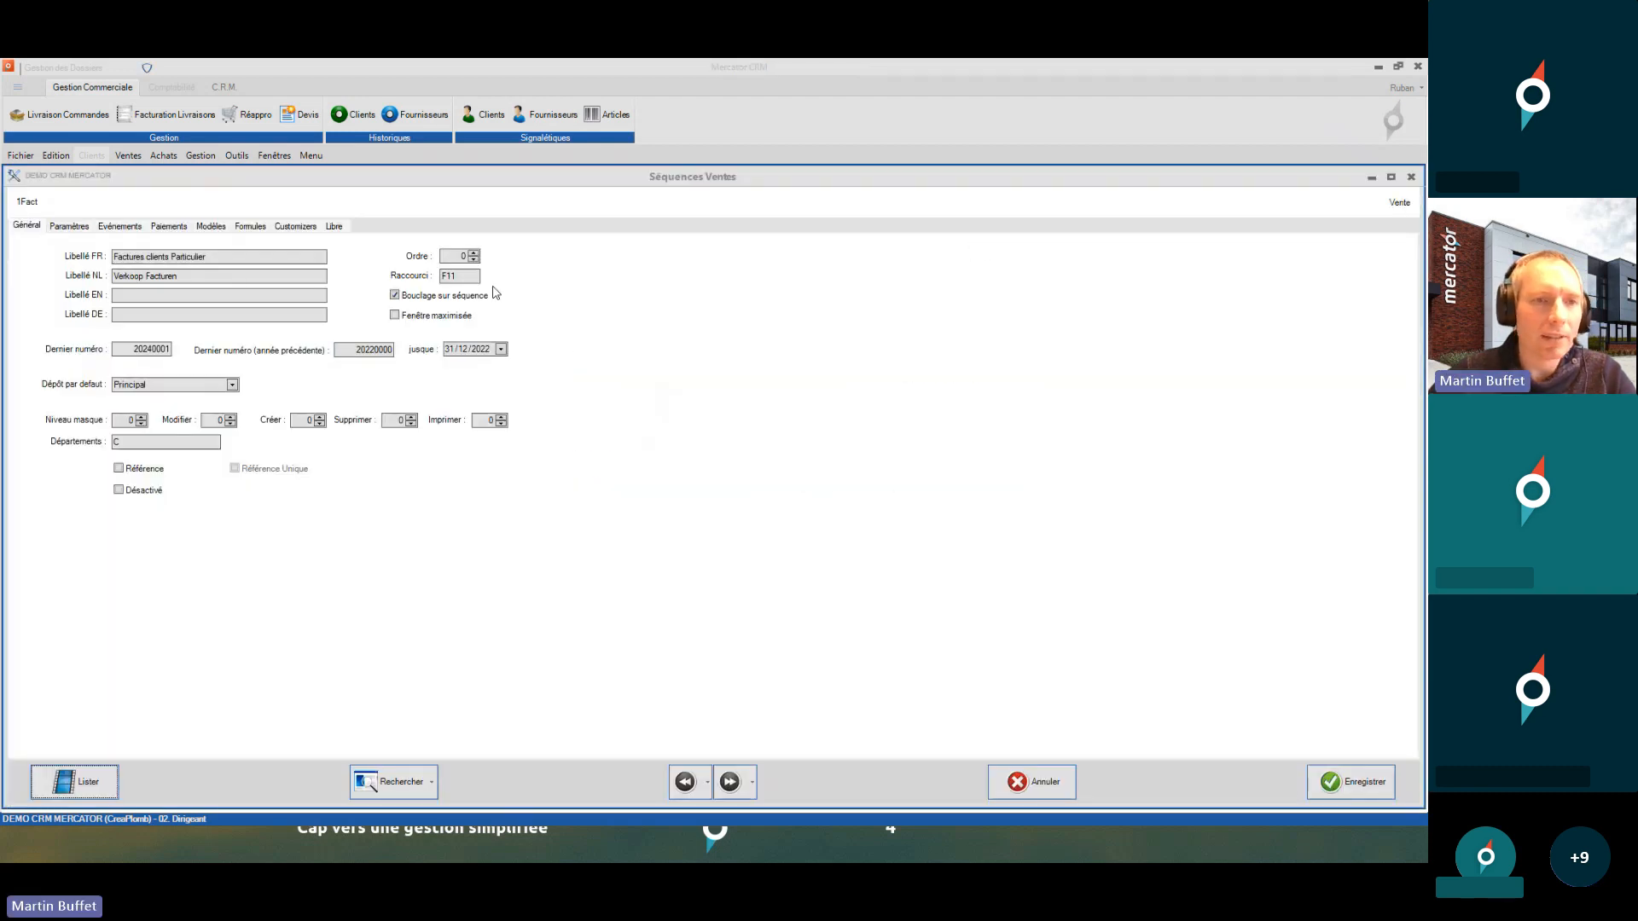
left_click_drag(238, 261, 5, 247)
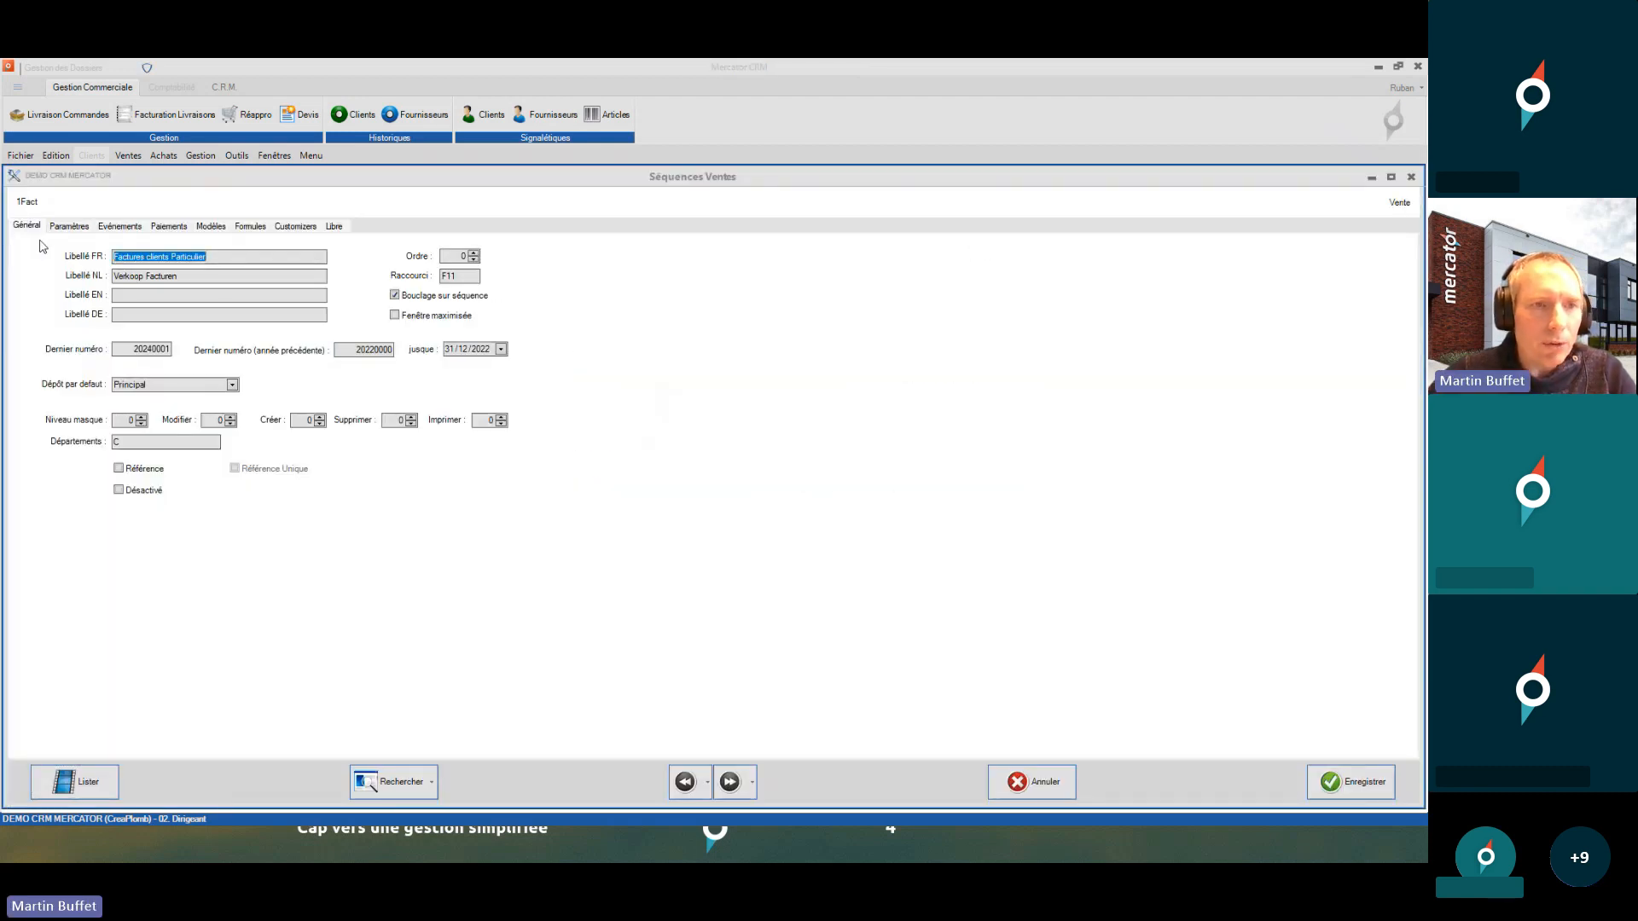
left_click_drag(147, 442, 84, 447)
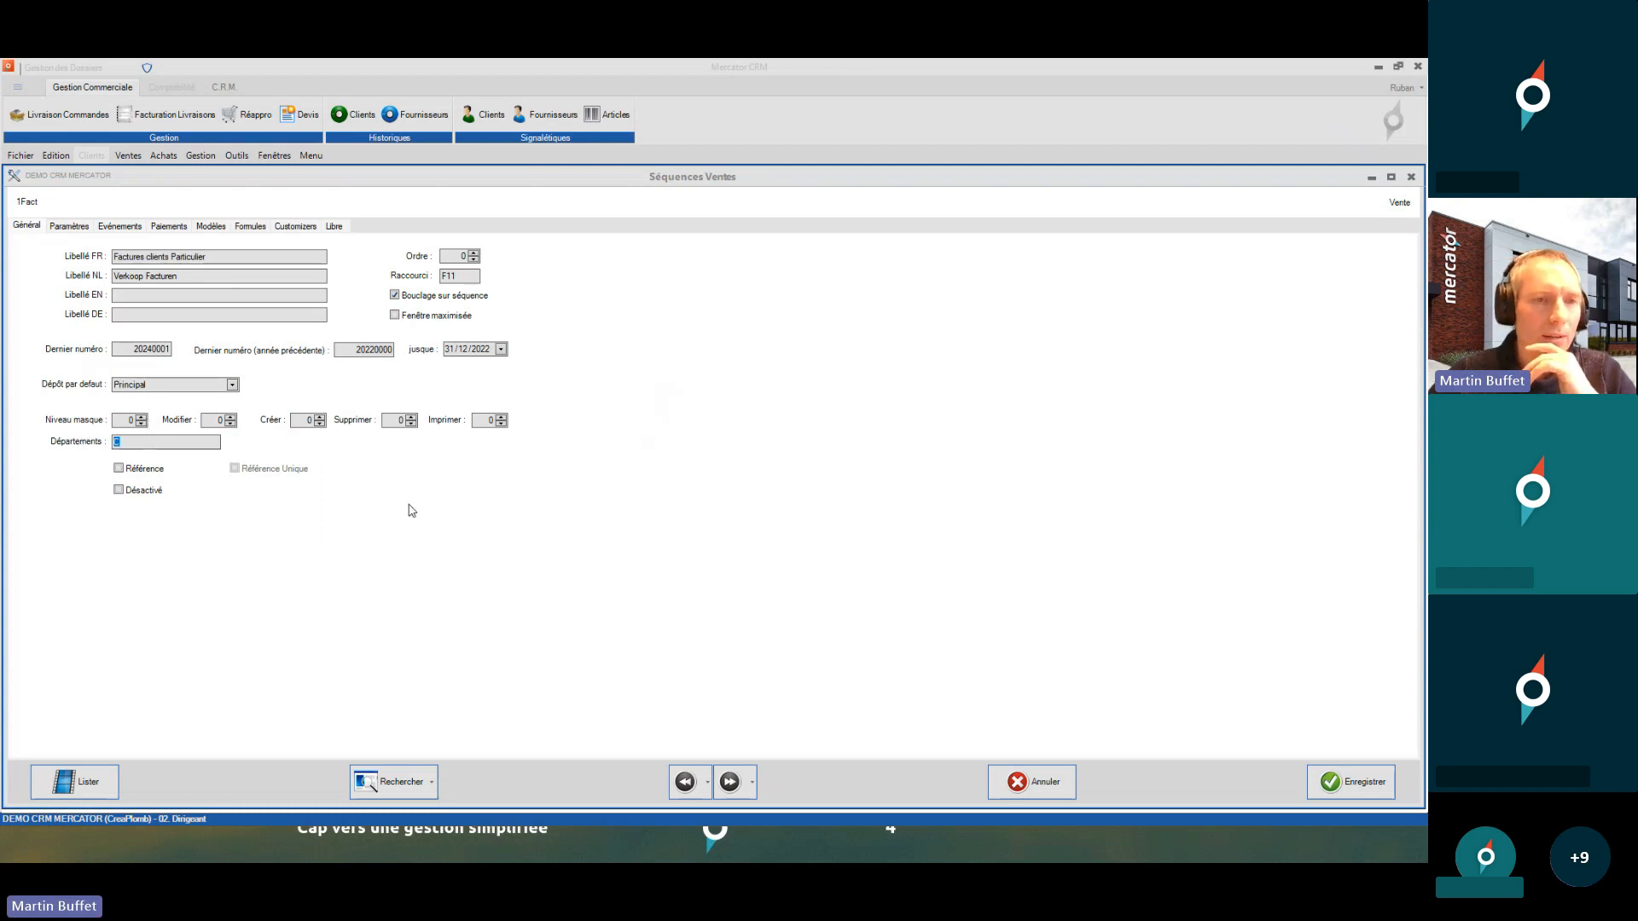
left_click(234, 257)
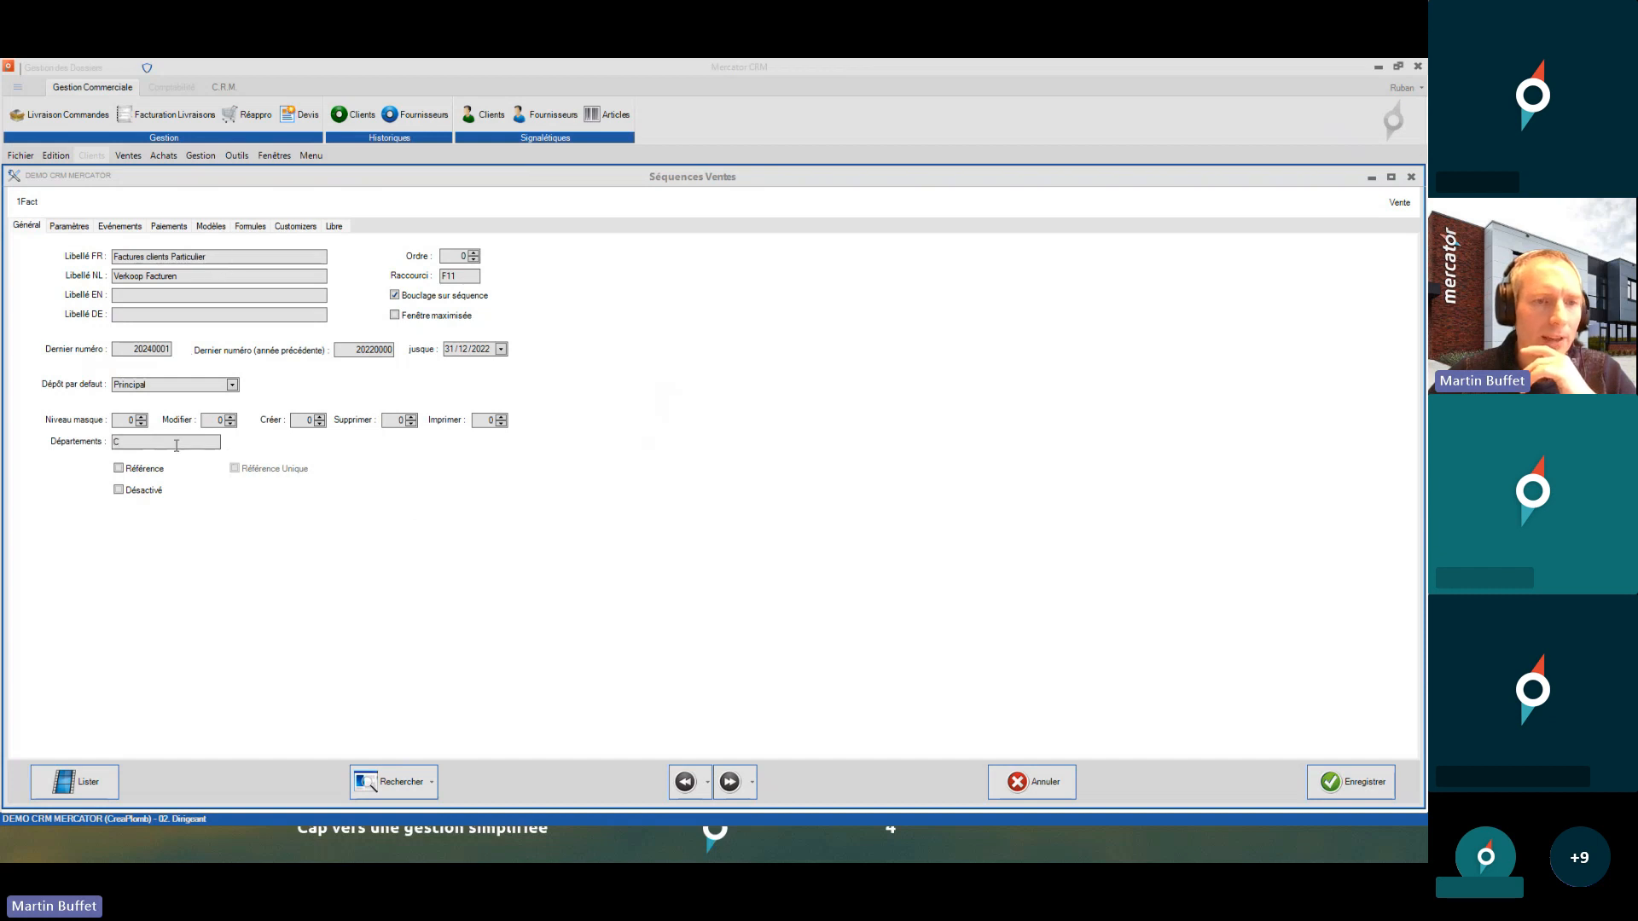
left_click(120, 442)
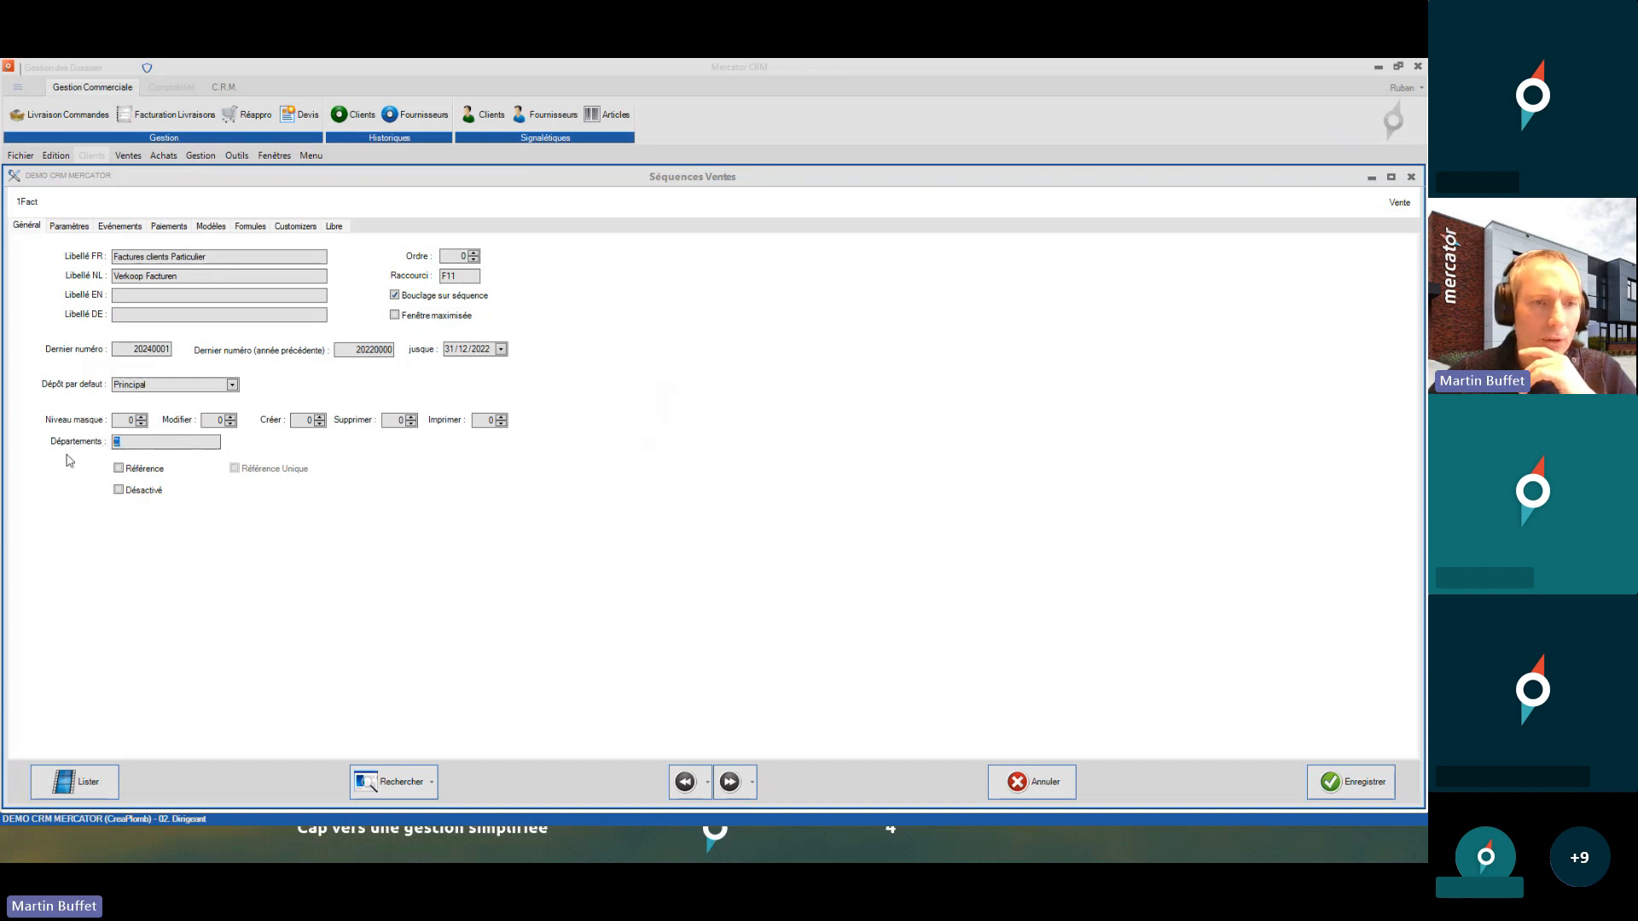
- Browse through the following sequences including 1NCre and 2Fact, close the window and start a user login
left_click(730, 783)
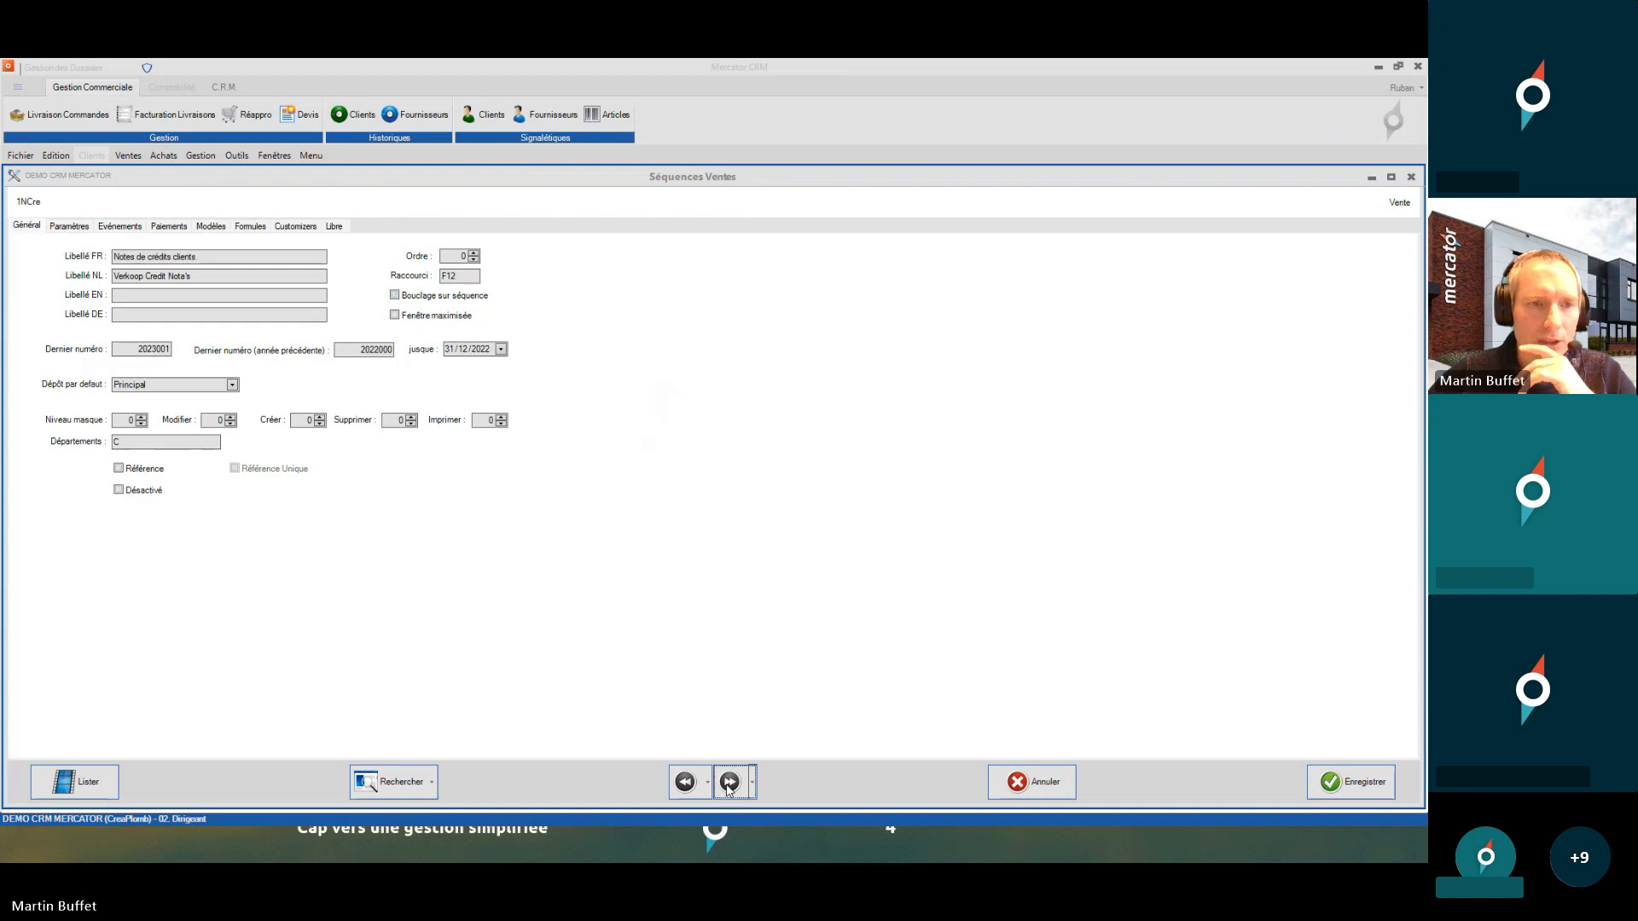
left_click(730, 784)
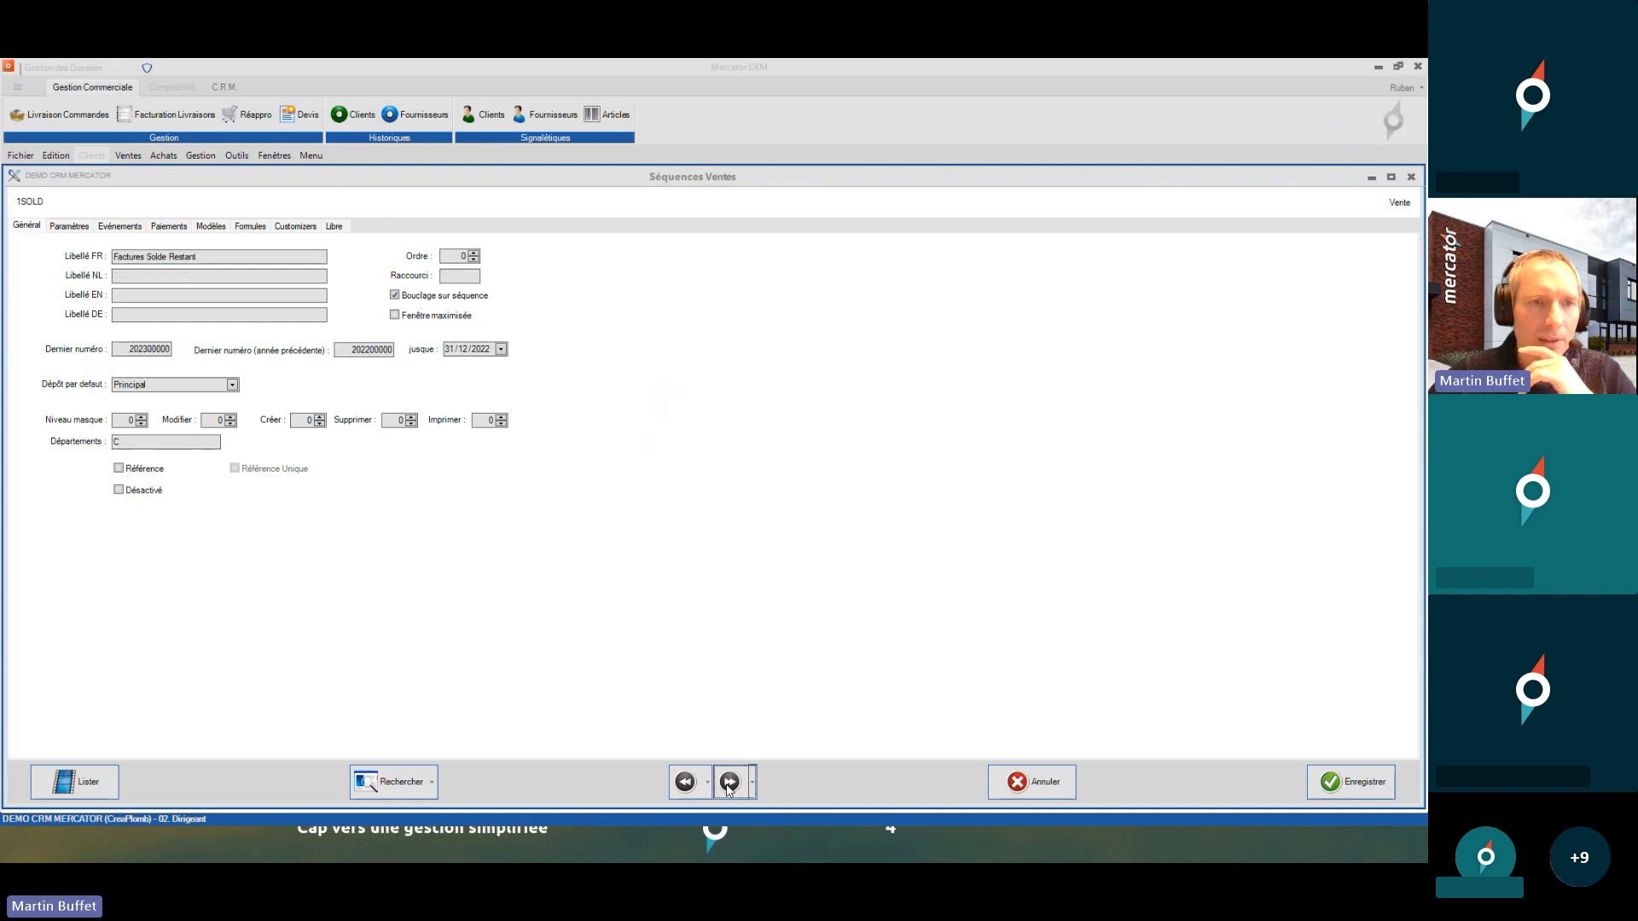
left_click(729, 783)
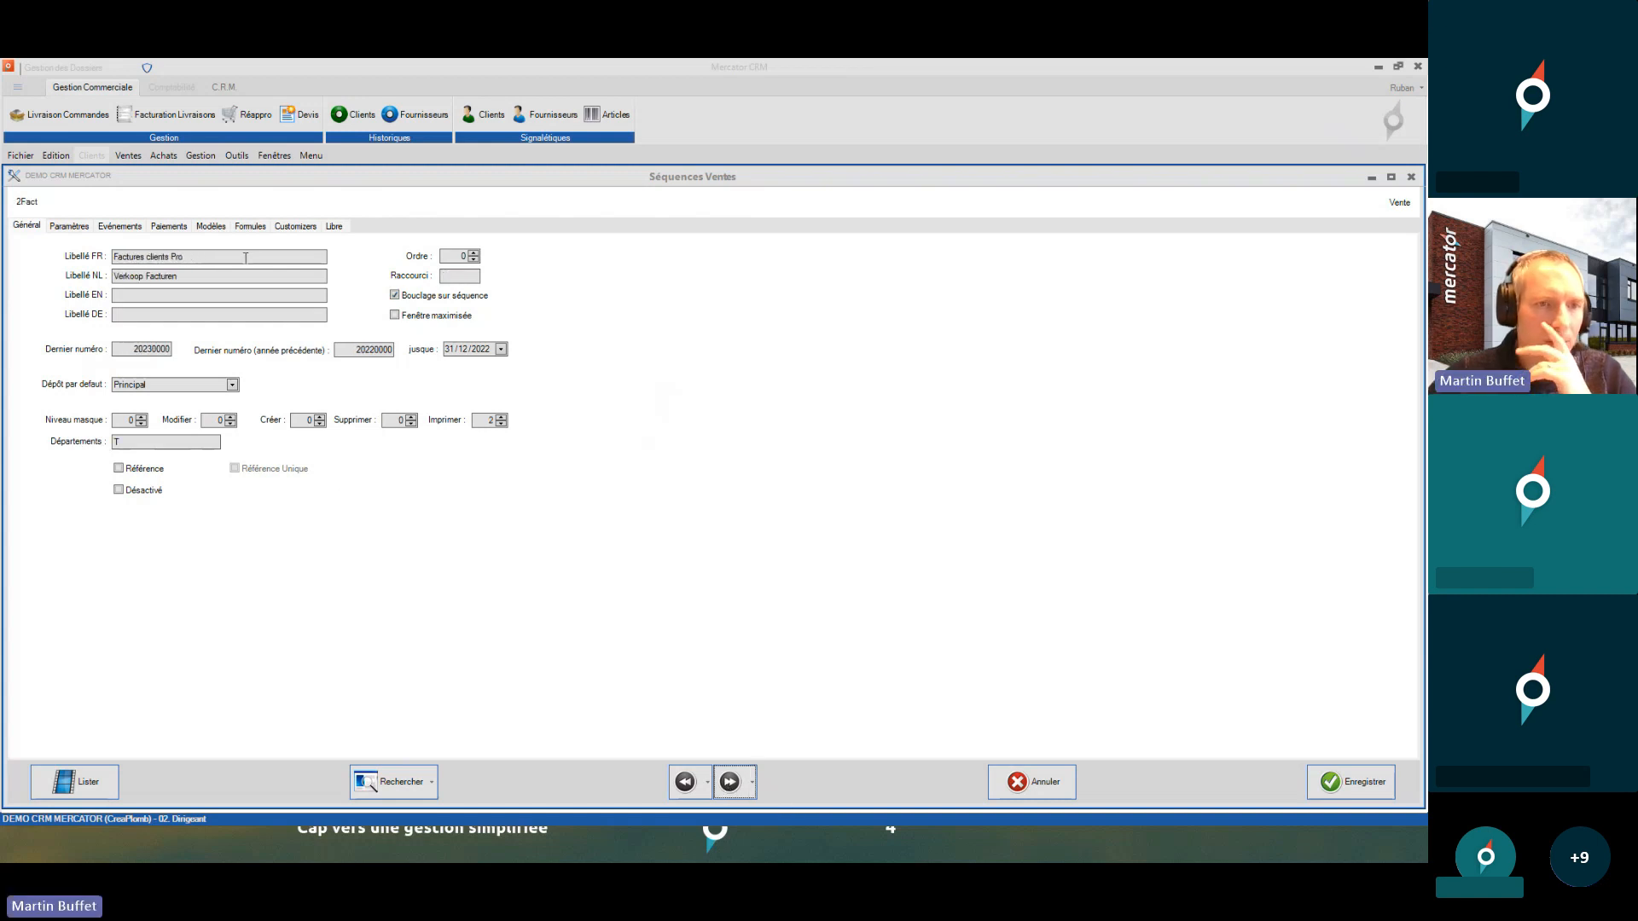
left_click(181, 257)
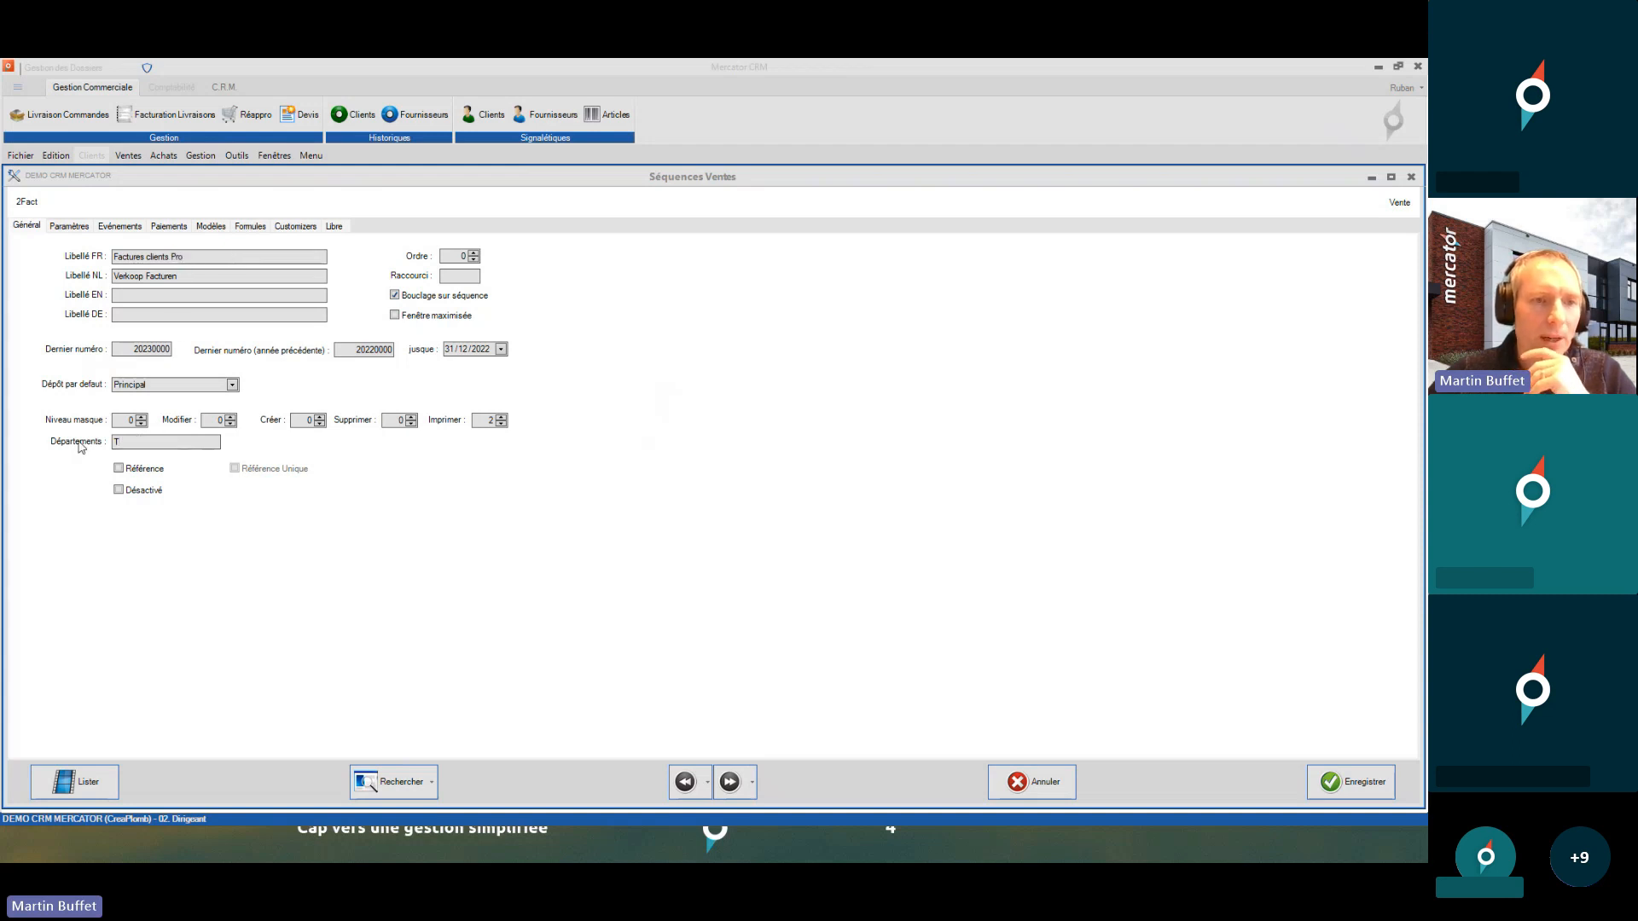
left_click(731, 783)
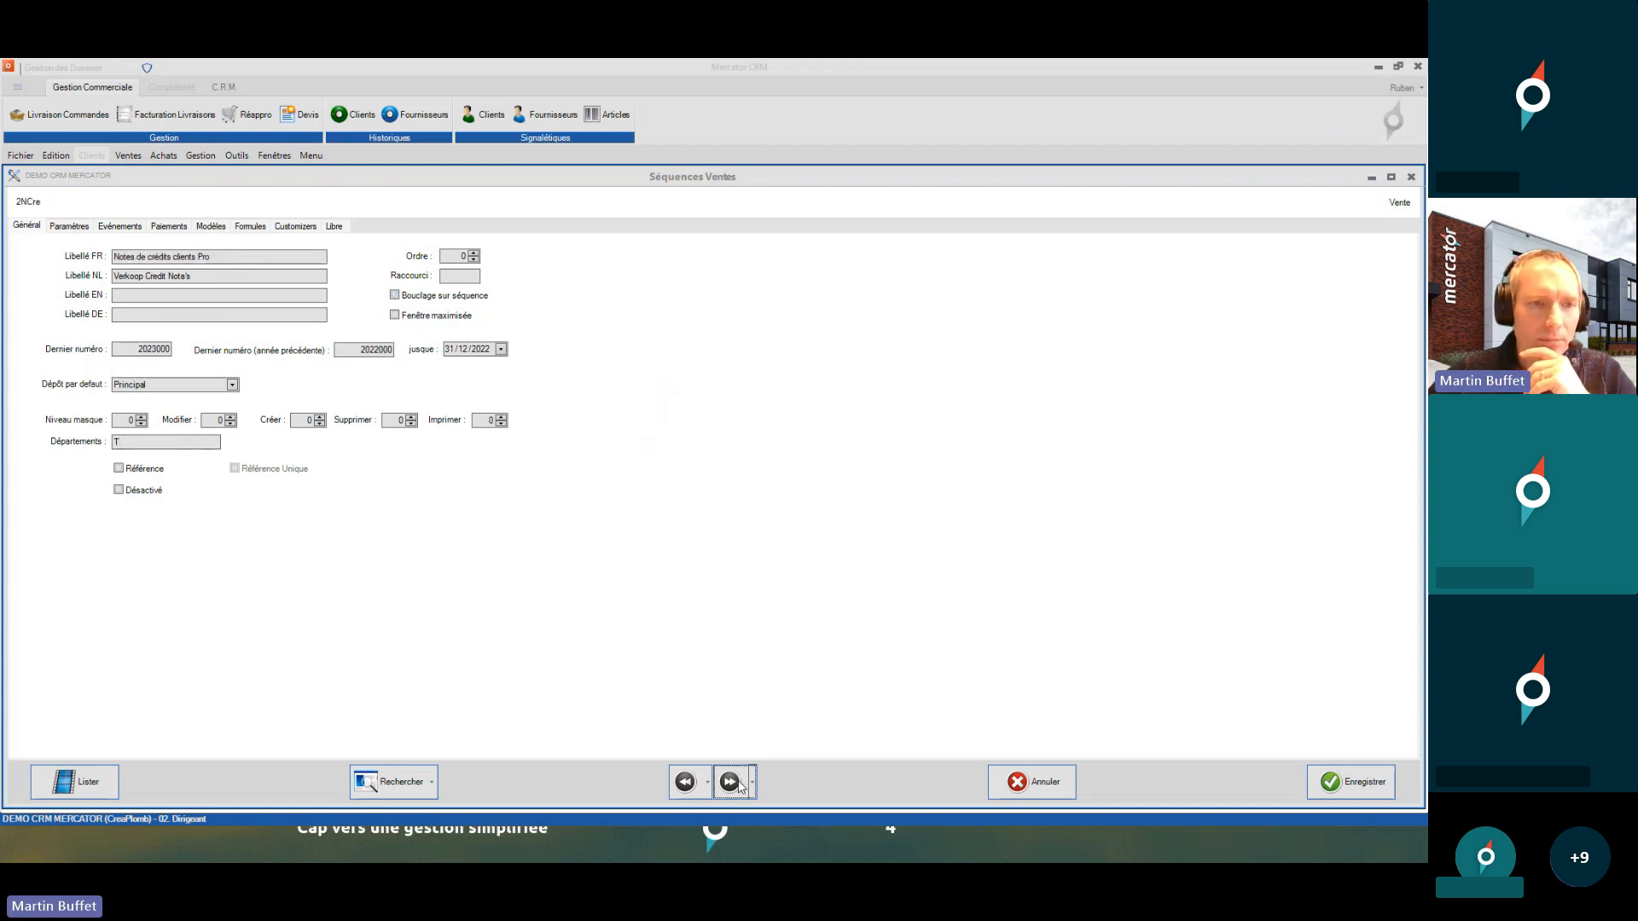
left_click(730, 782)
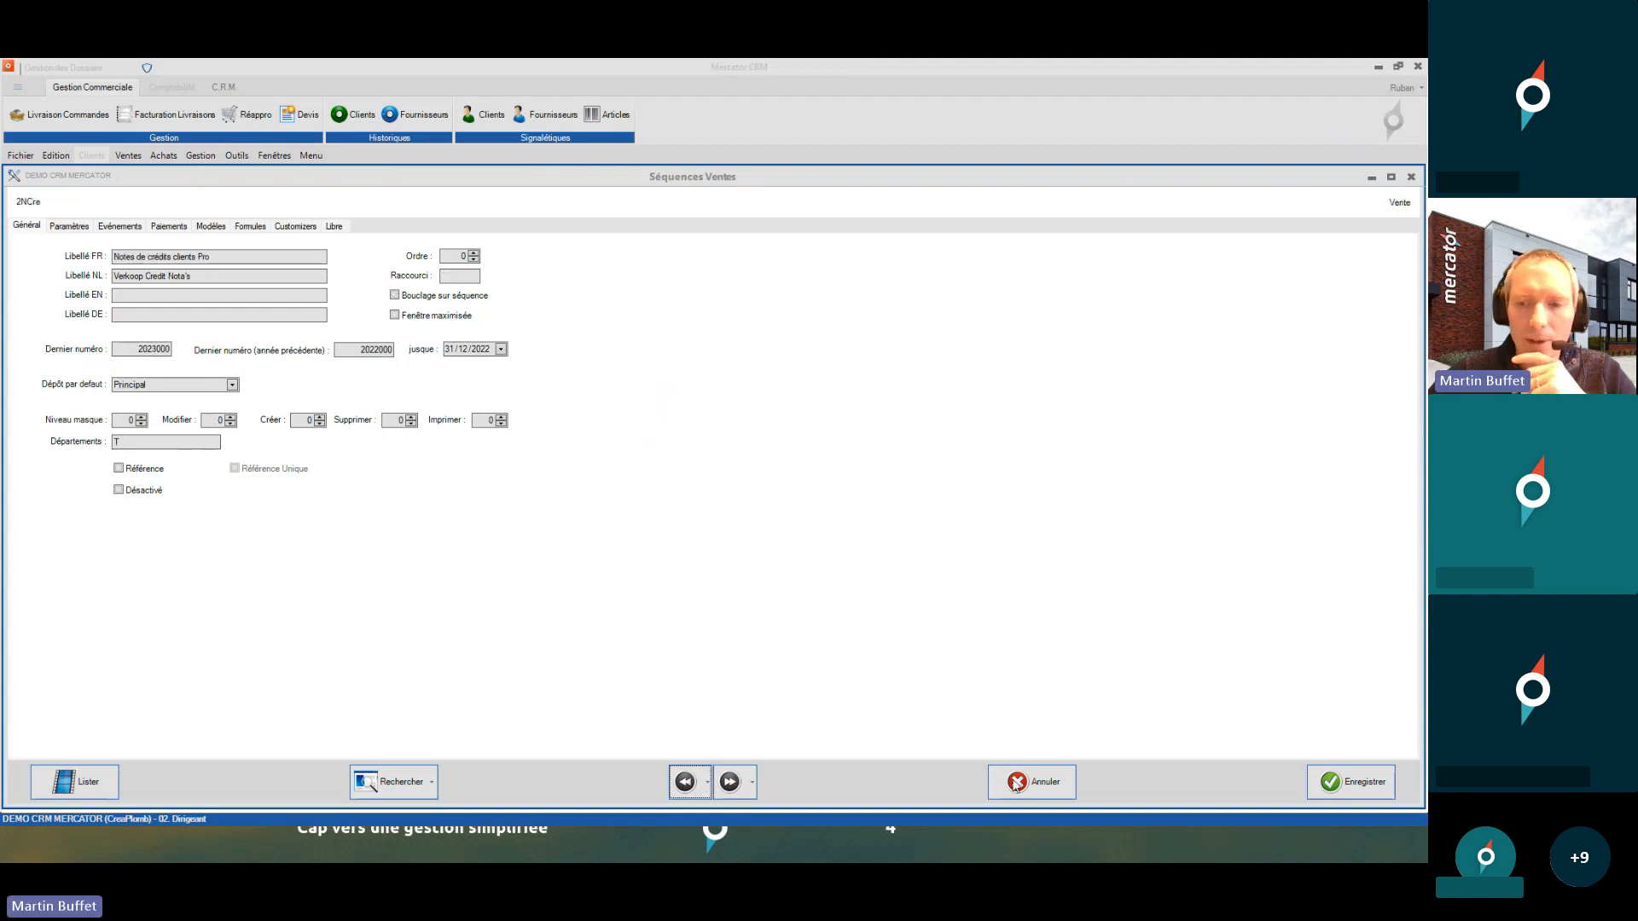
left_click(1312, 780)
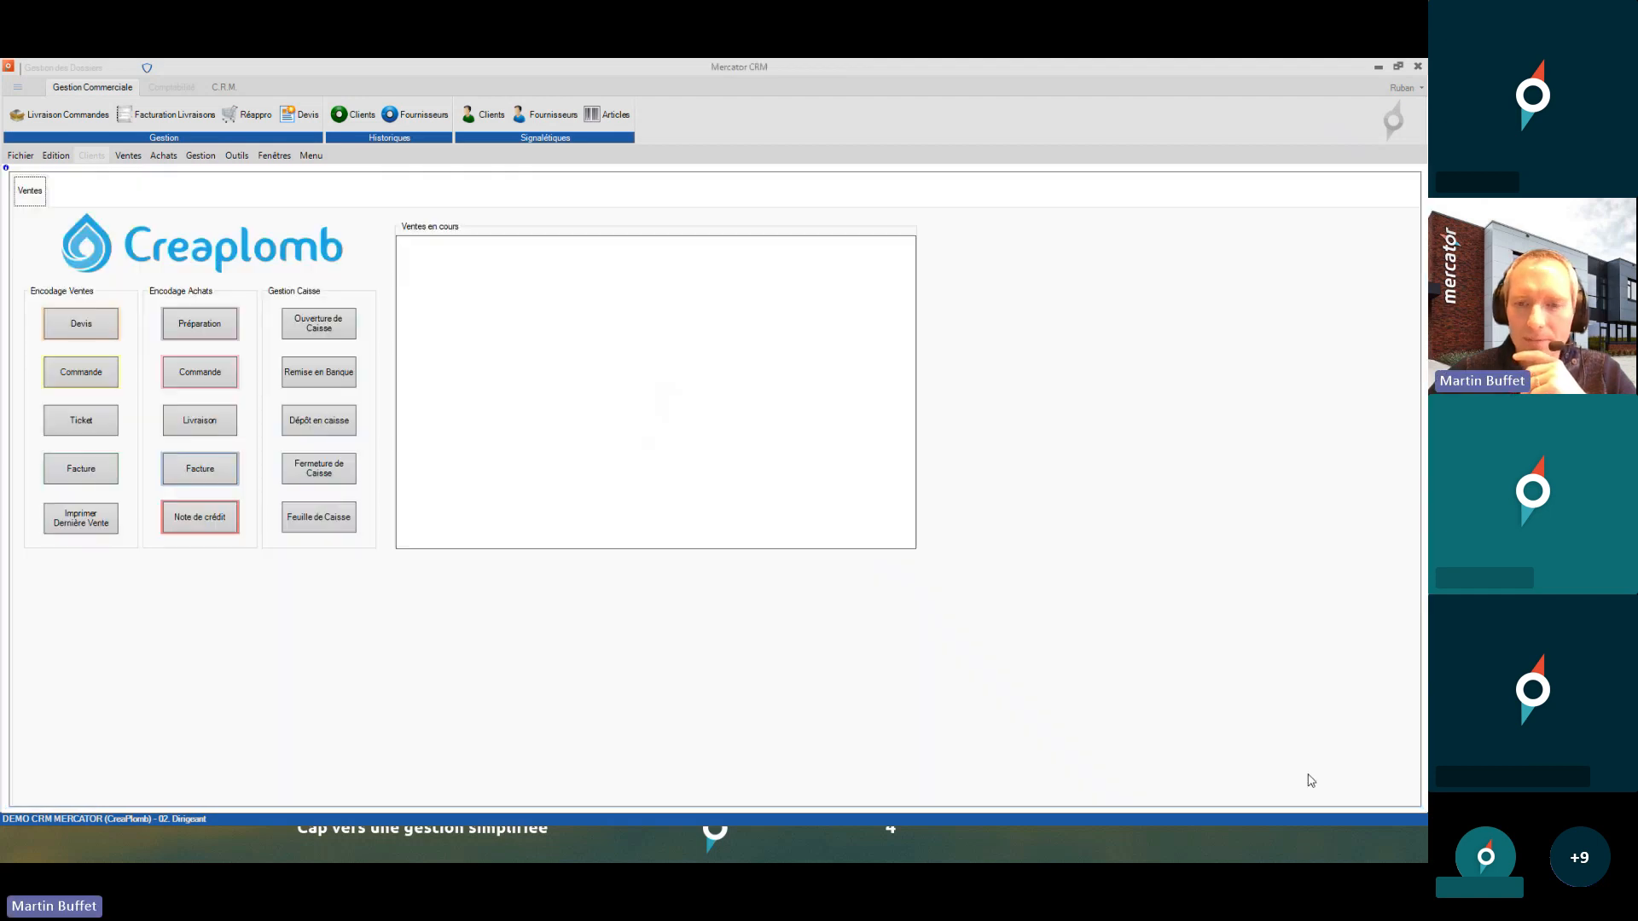
left_click(21, 155)
left_click(74, 191)
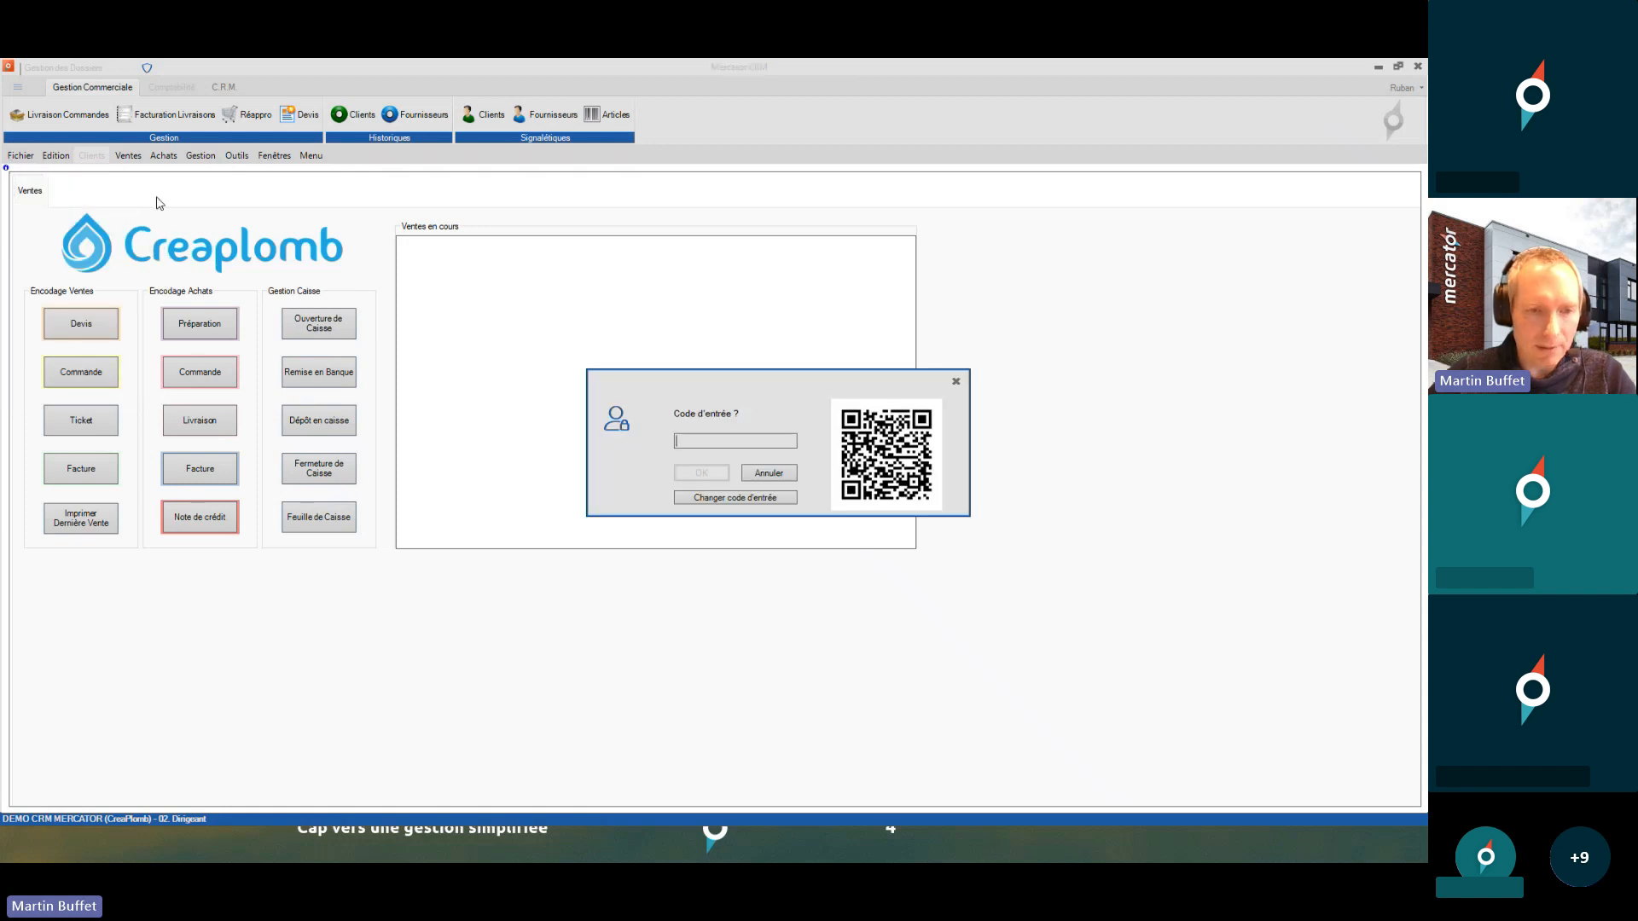
- Sign in as 01. Caisse with its entry code and check what the Ventes menu offers
type("•••••")
key("Return")
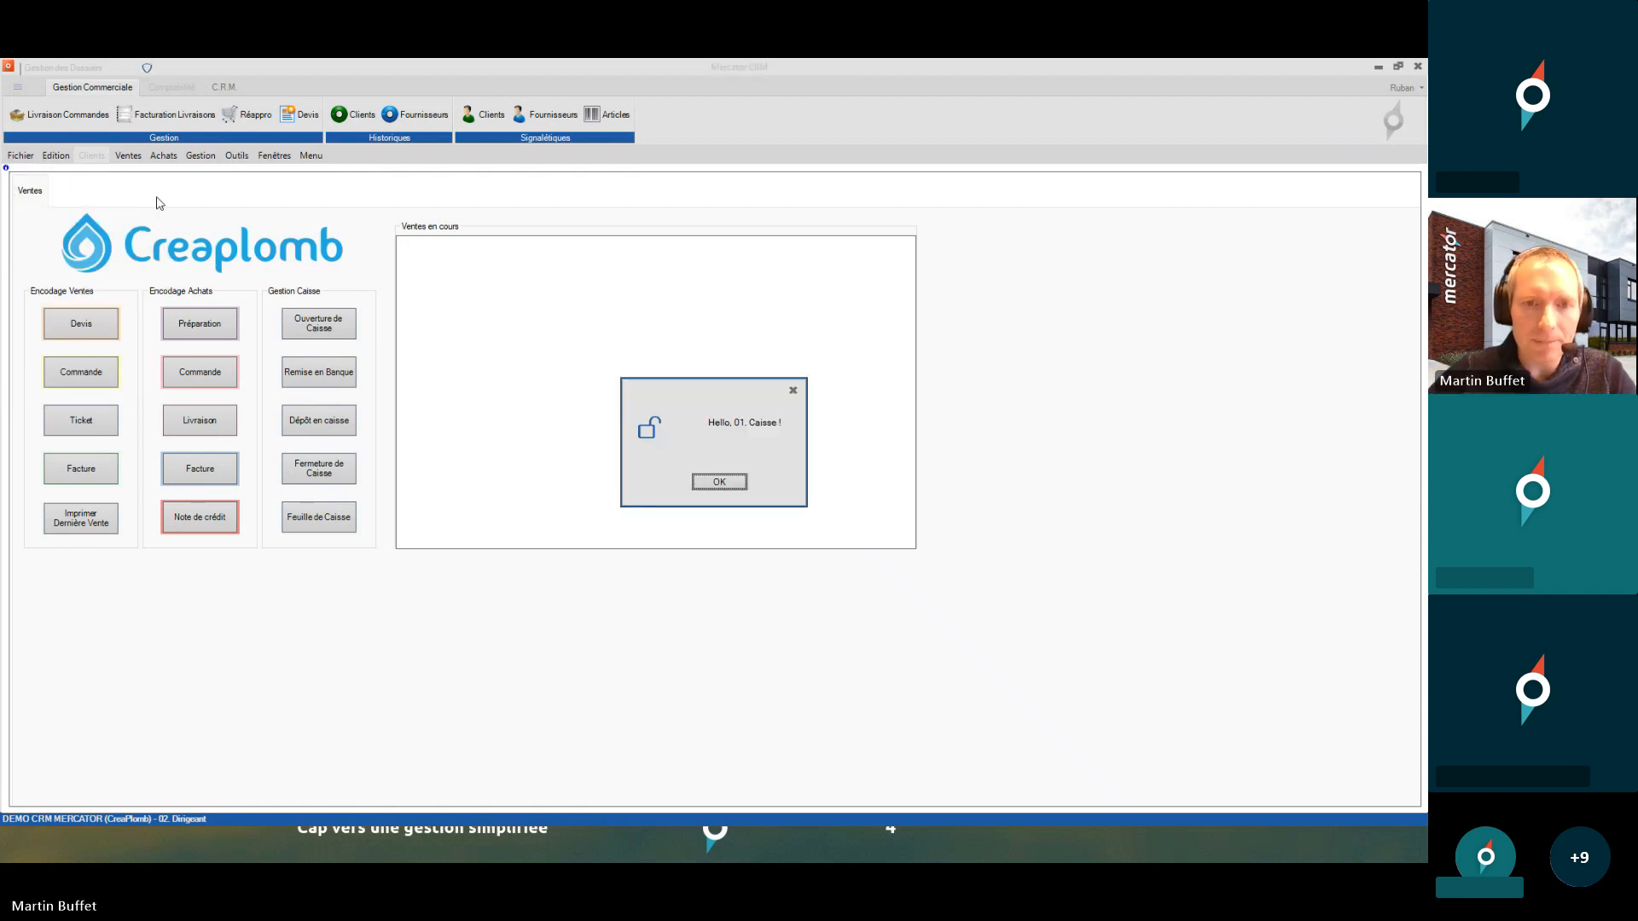
key("Return")
left_click(130, 158)
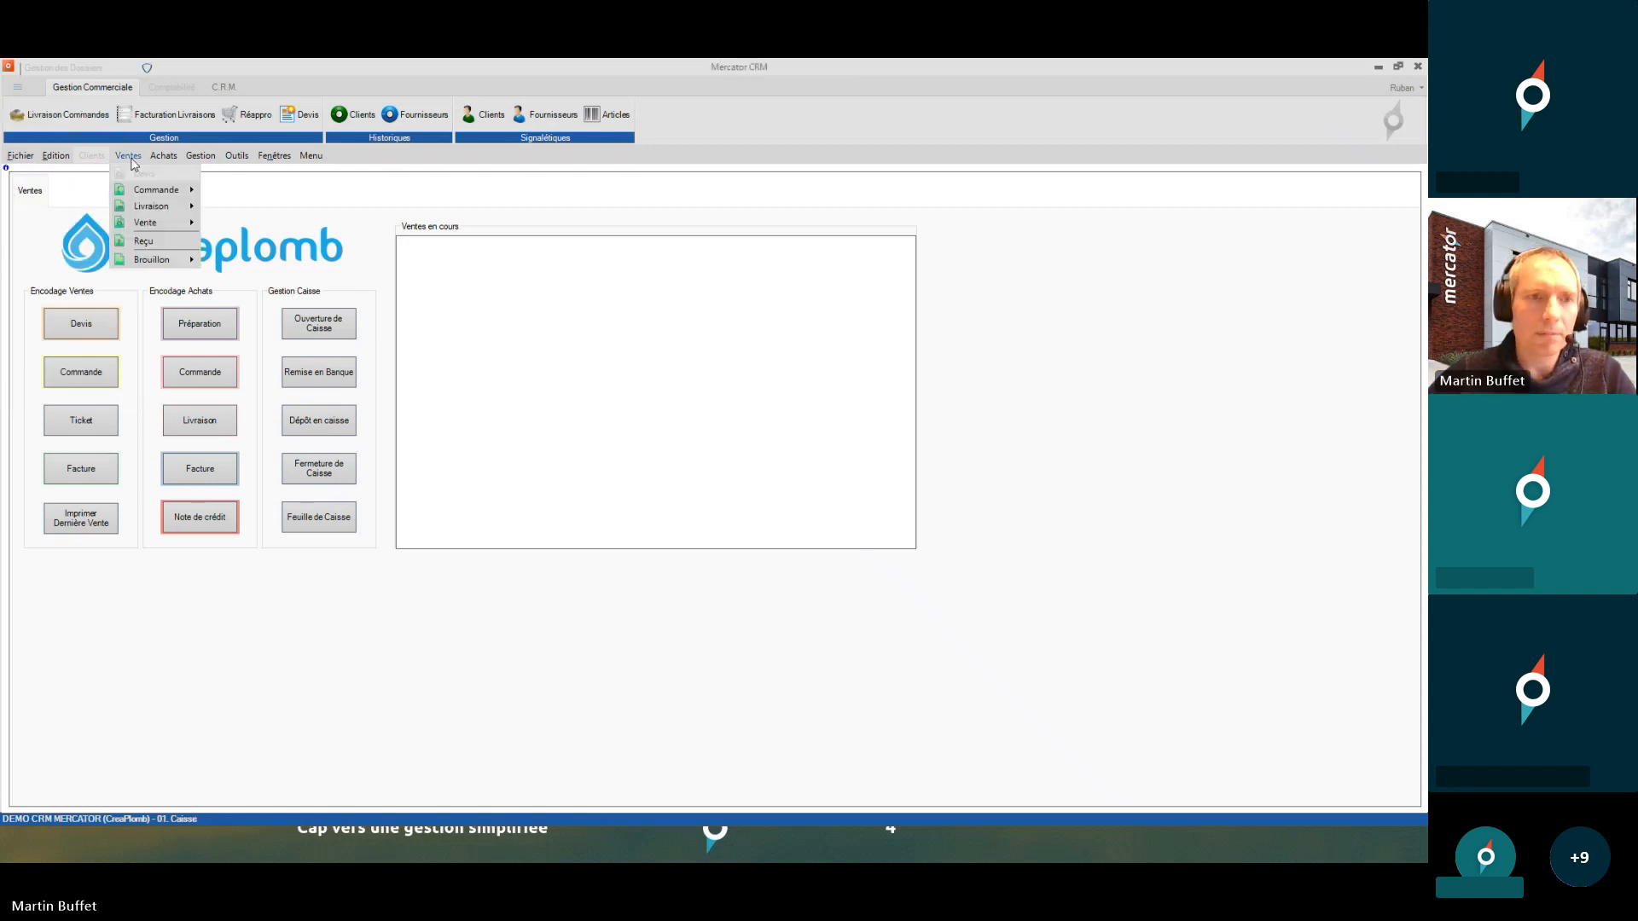
mouse_move(162, 227)
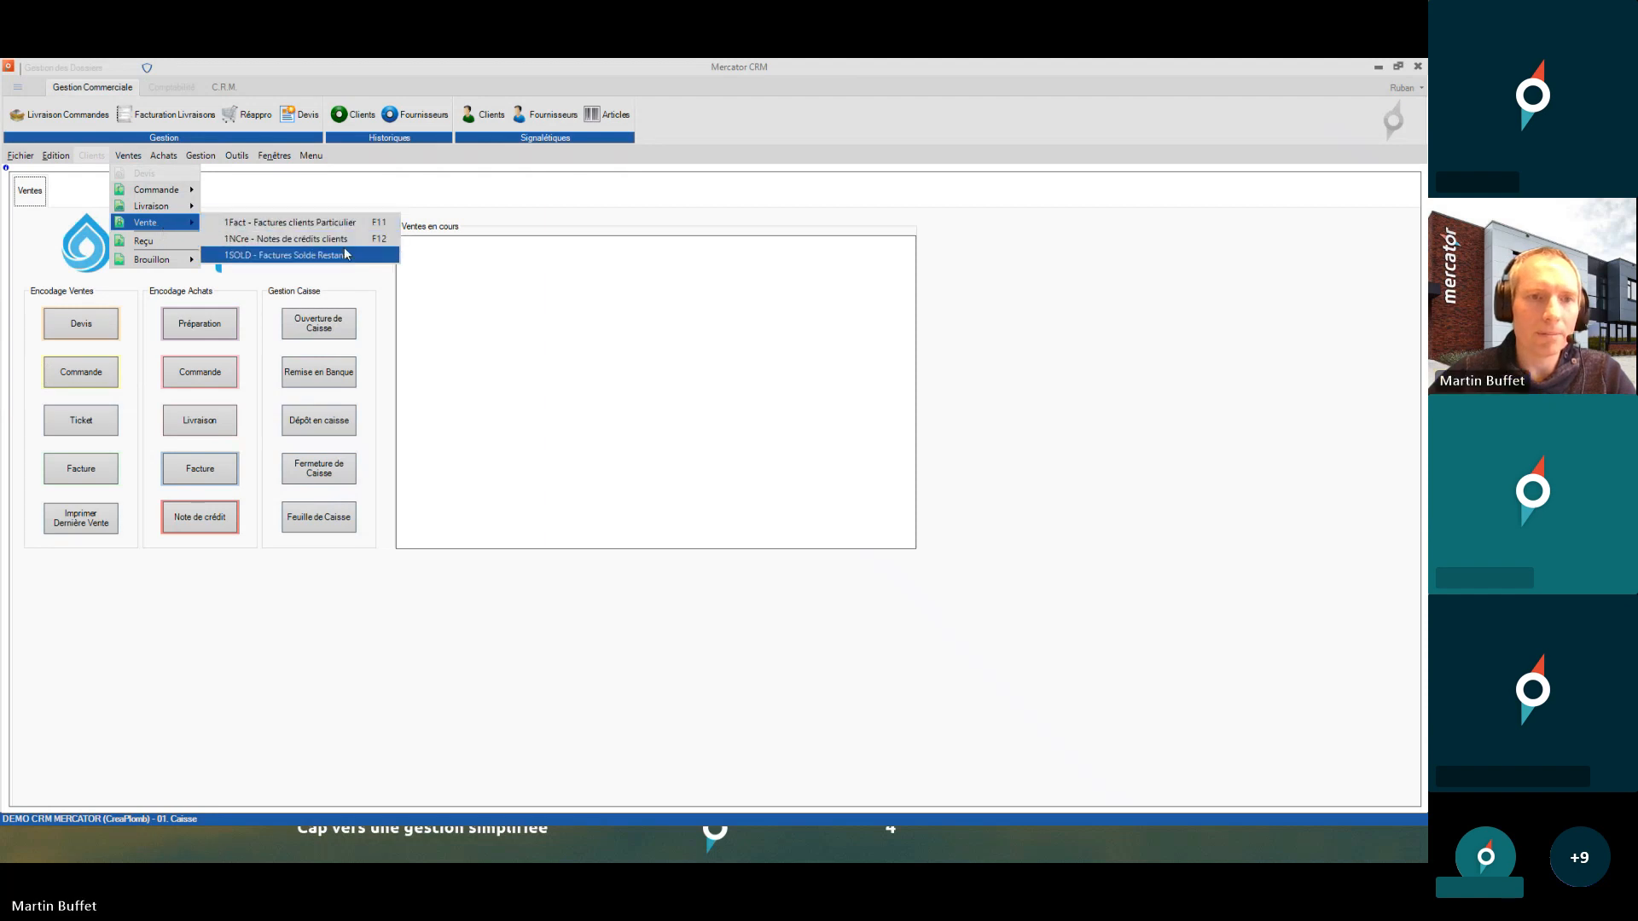
- Log in as the technician user and view Historiques Clients, which lists only 2Fact and 2NCre
left_click(21, 156)
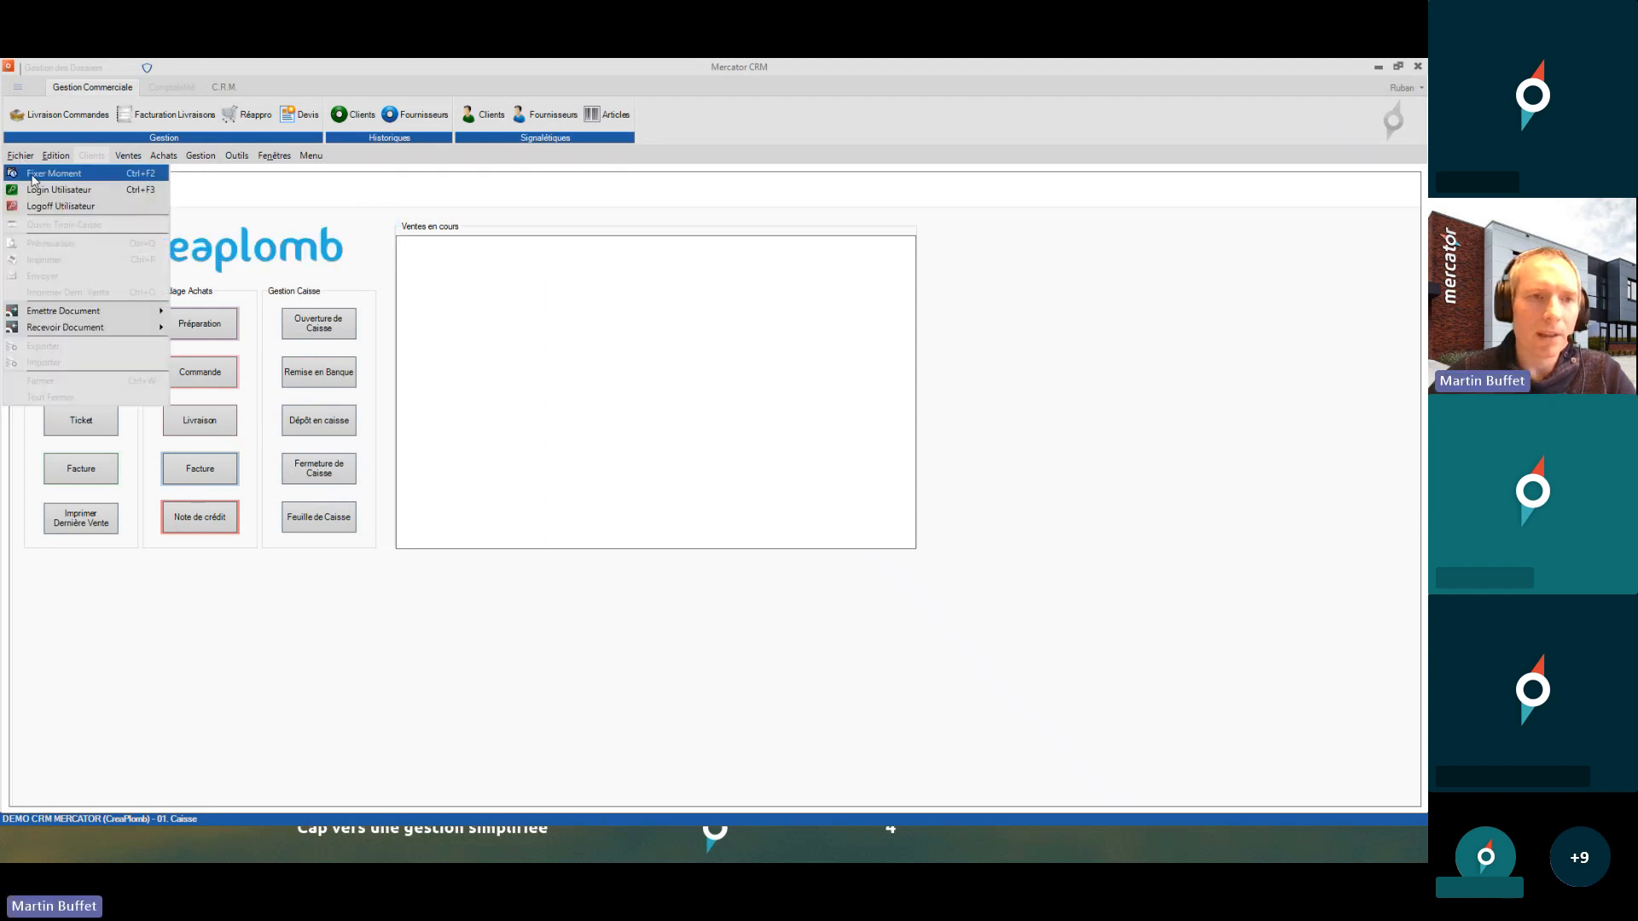
left_click(36, 189)
type("12")
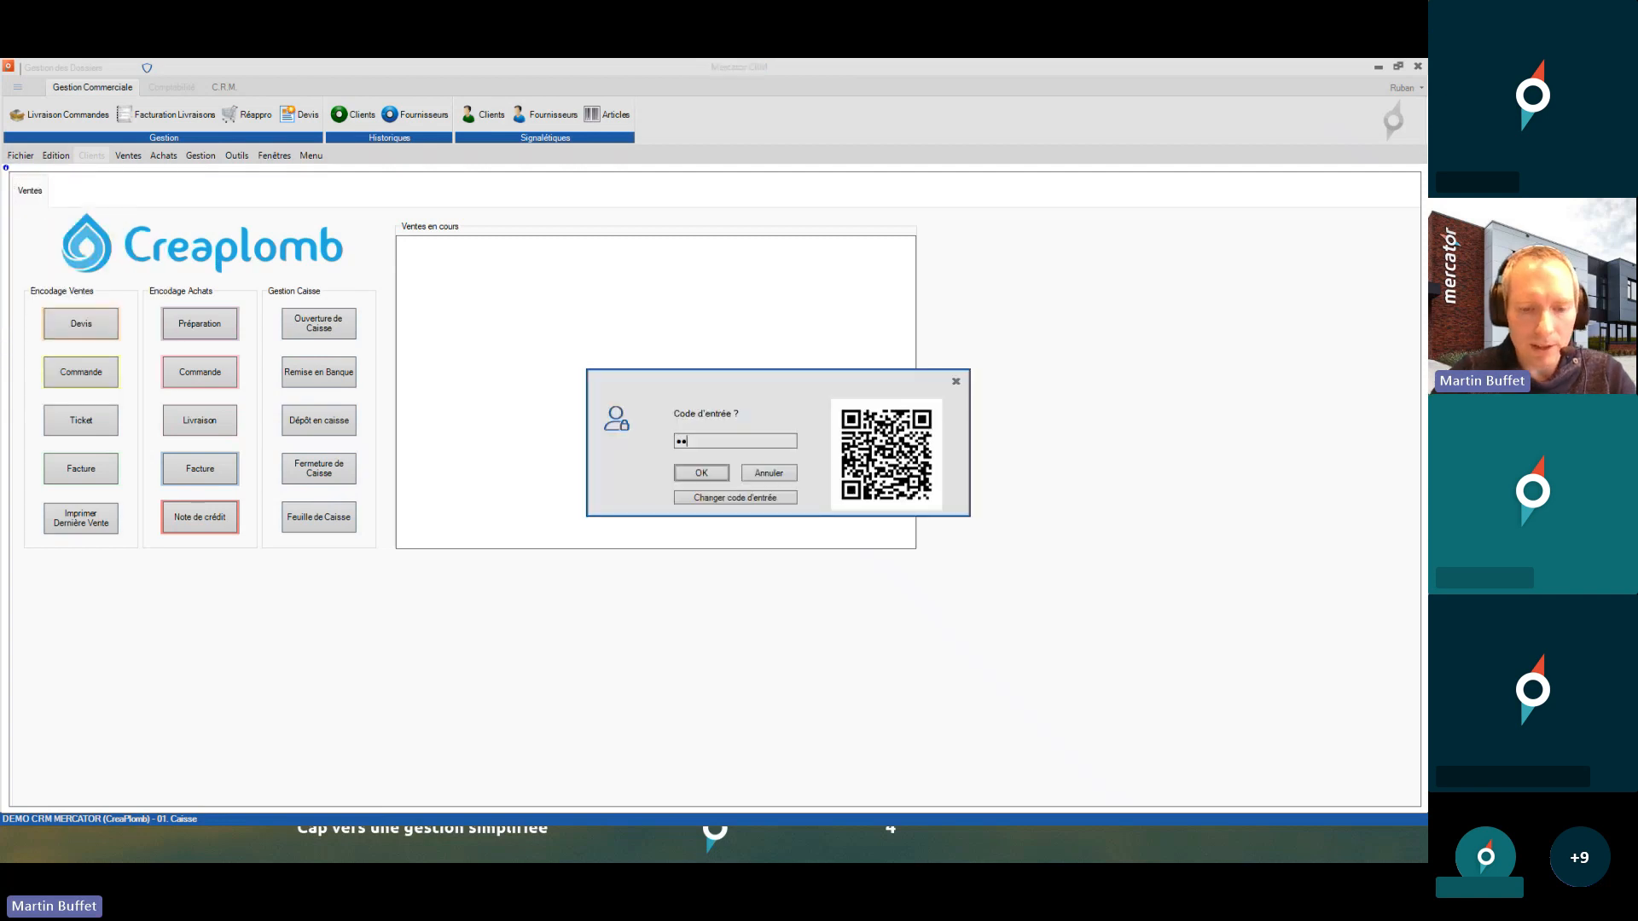
key("Return")
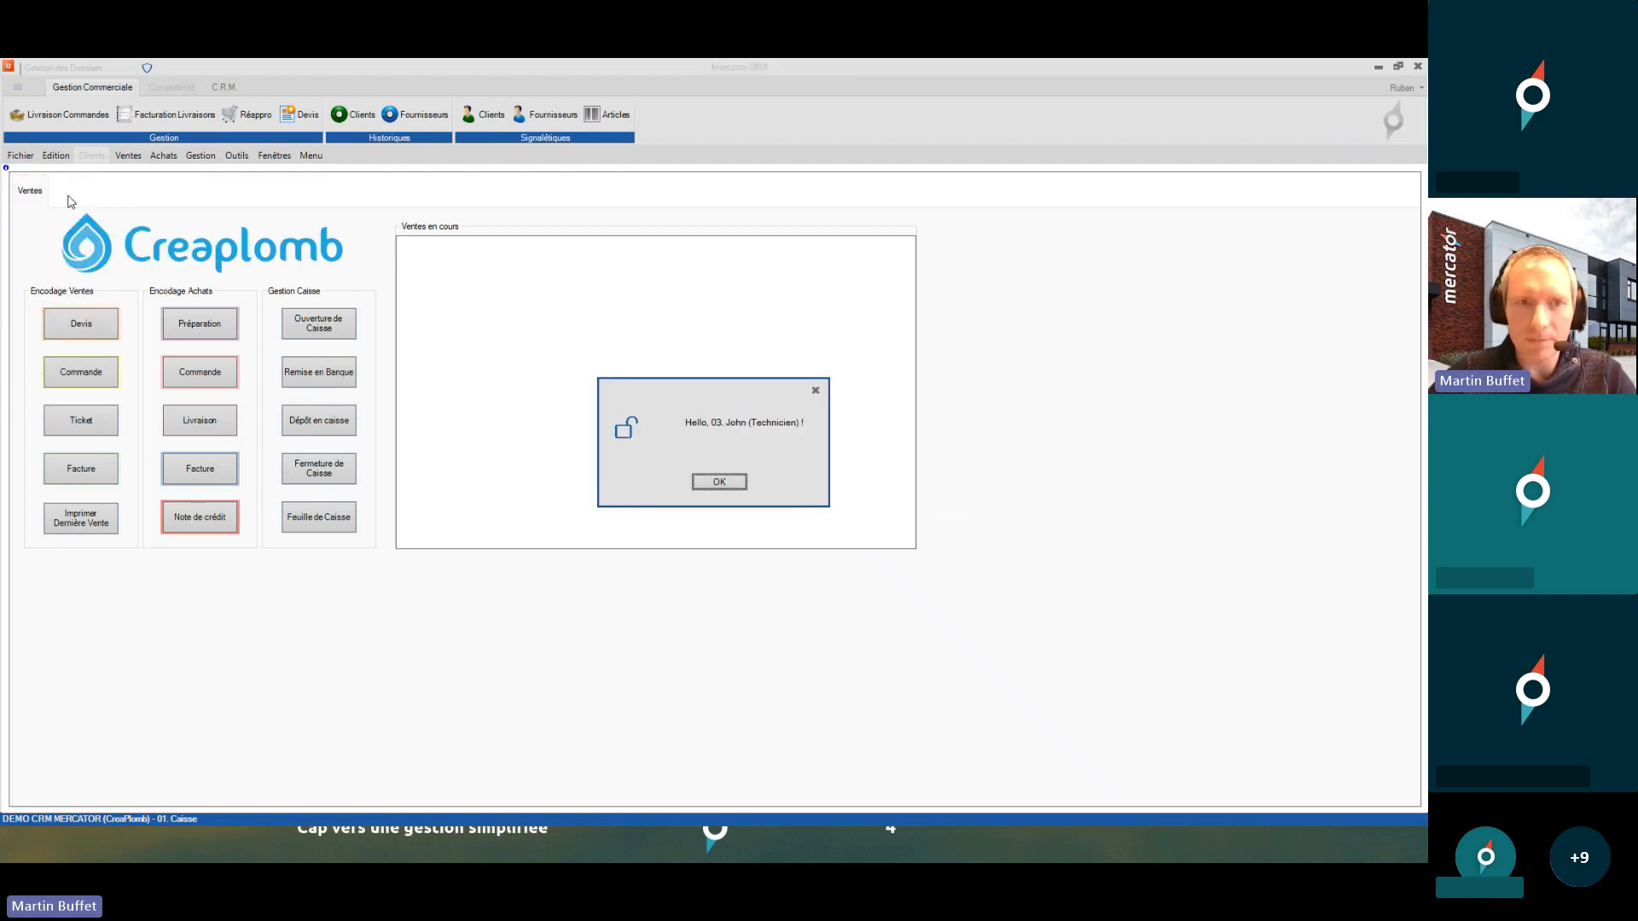
key("Return")
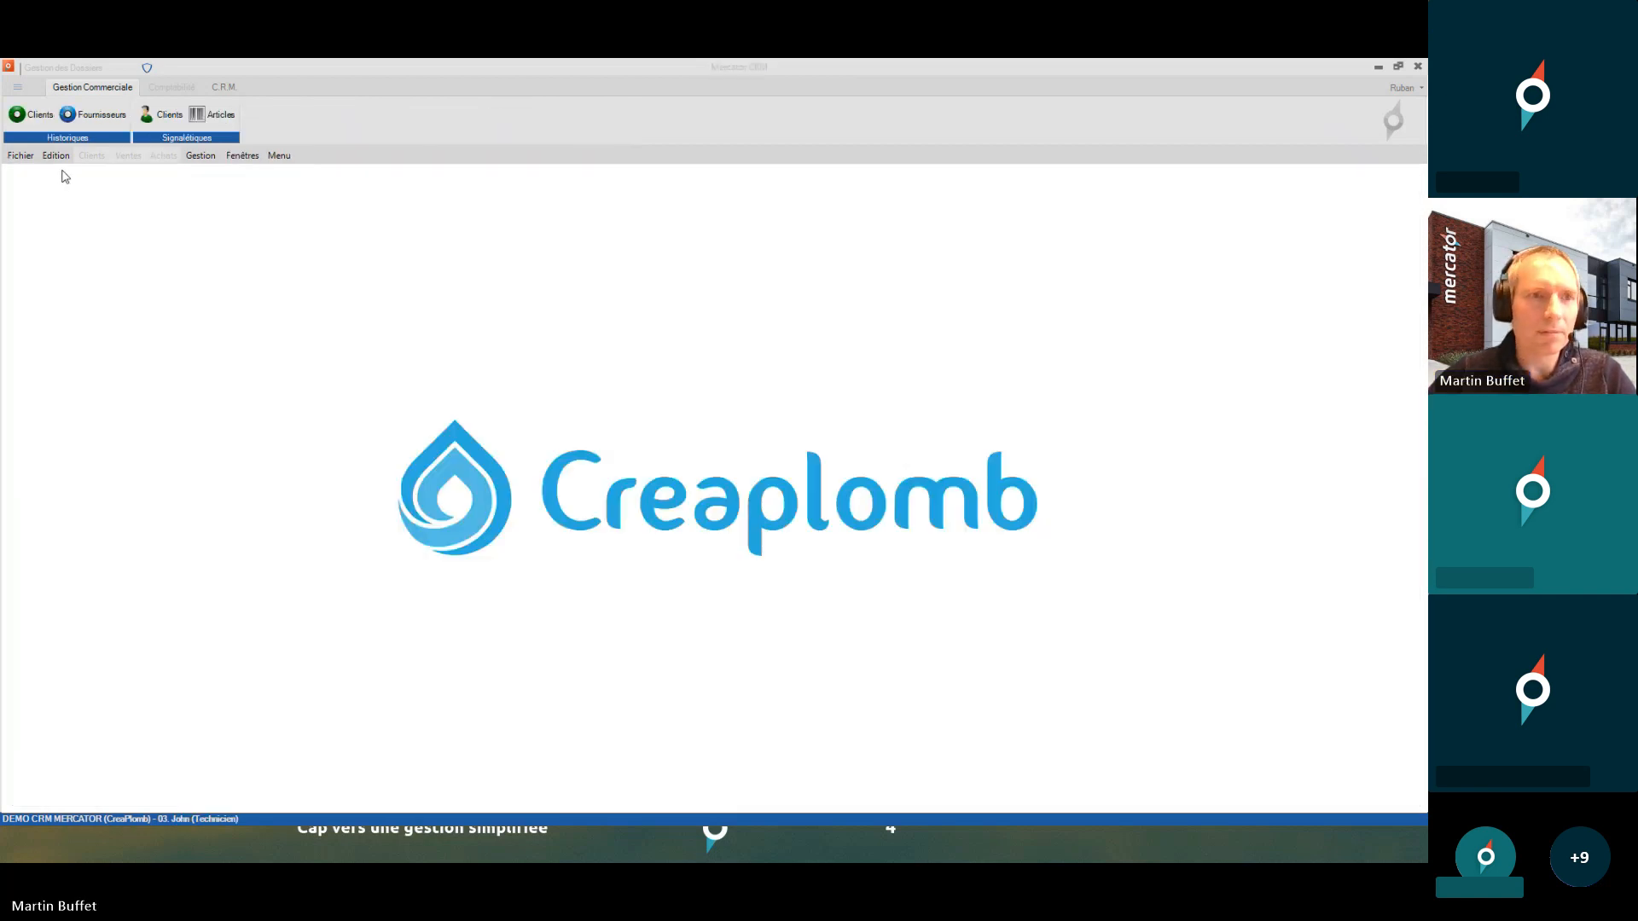
left_click(49, 120)
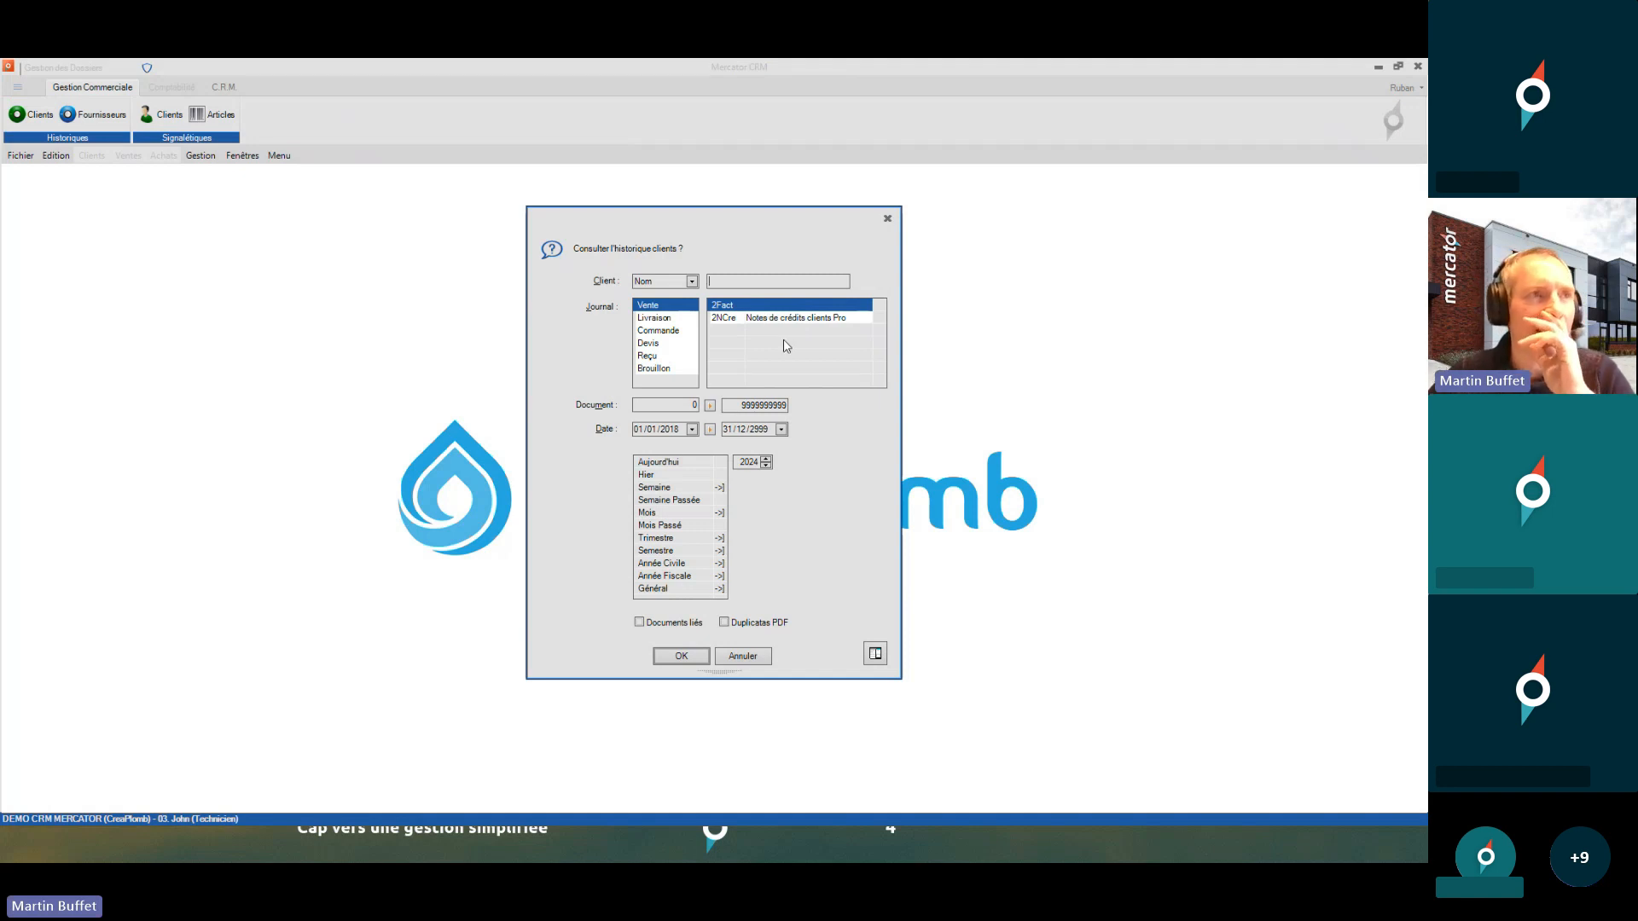
left_click(887, 218)
- Sign back in as 02. Dirigeant using the manager's entry code
left_click(20, 155)
left_click(41, 188)
type("****")
key("Return")
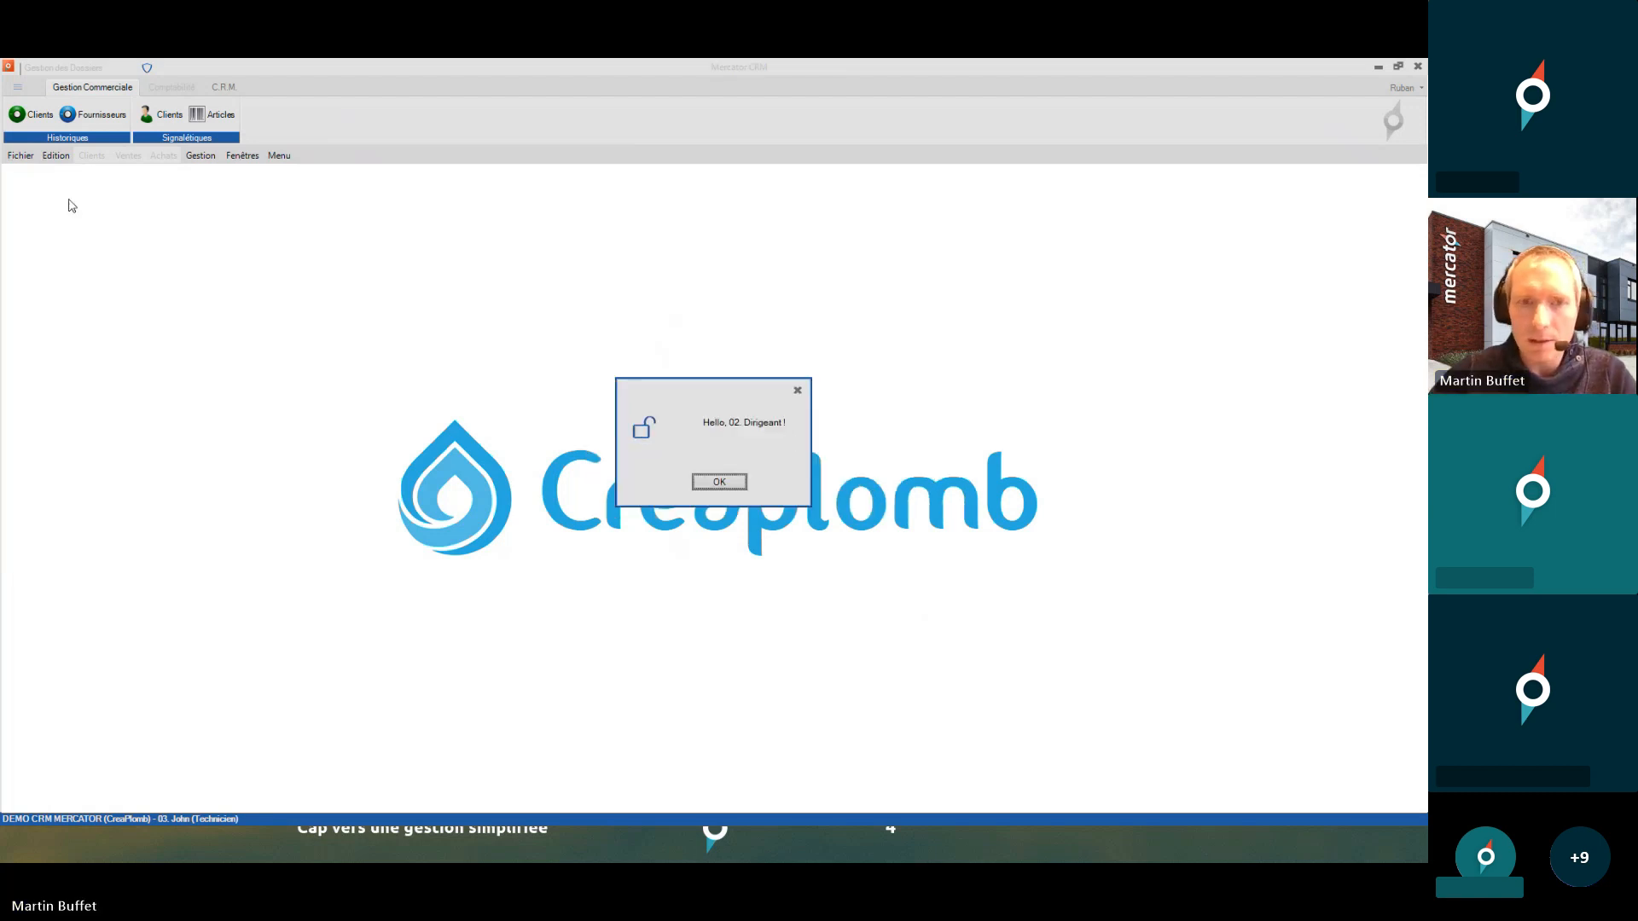
- Open the sales sequences and remove D from 1Fact's Départements, leaving only C
left_click(236, 156)
mouse_move(308, 203)
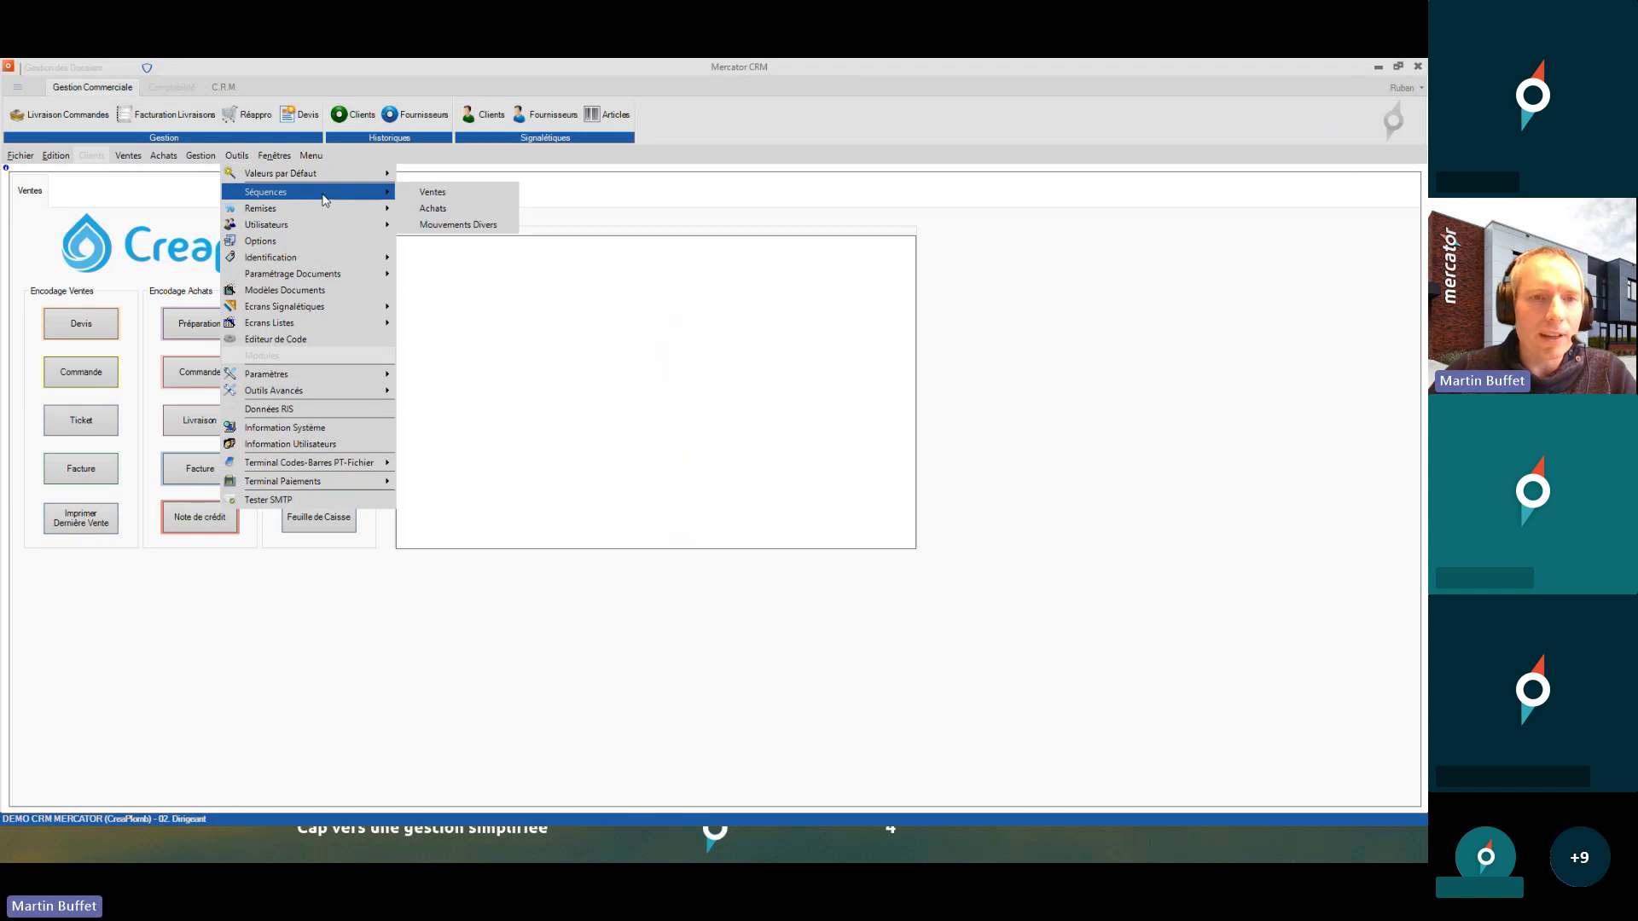
left_click(432, 194)
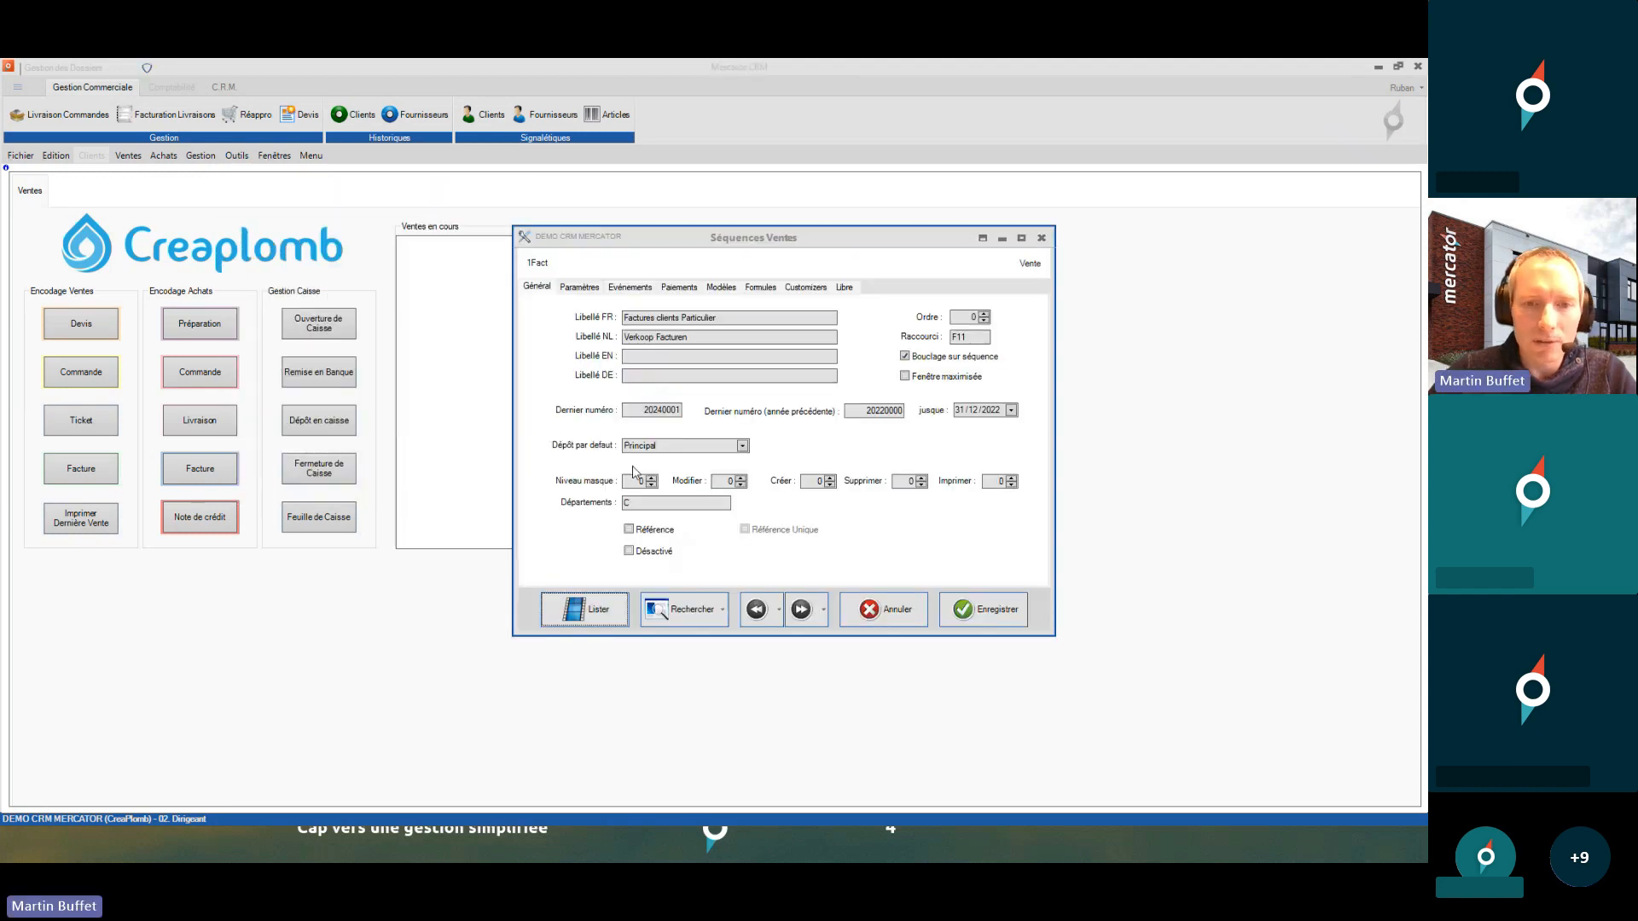
left_click(643, 505)
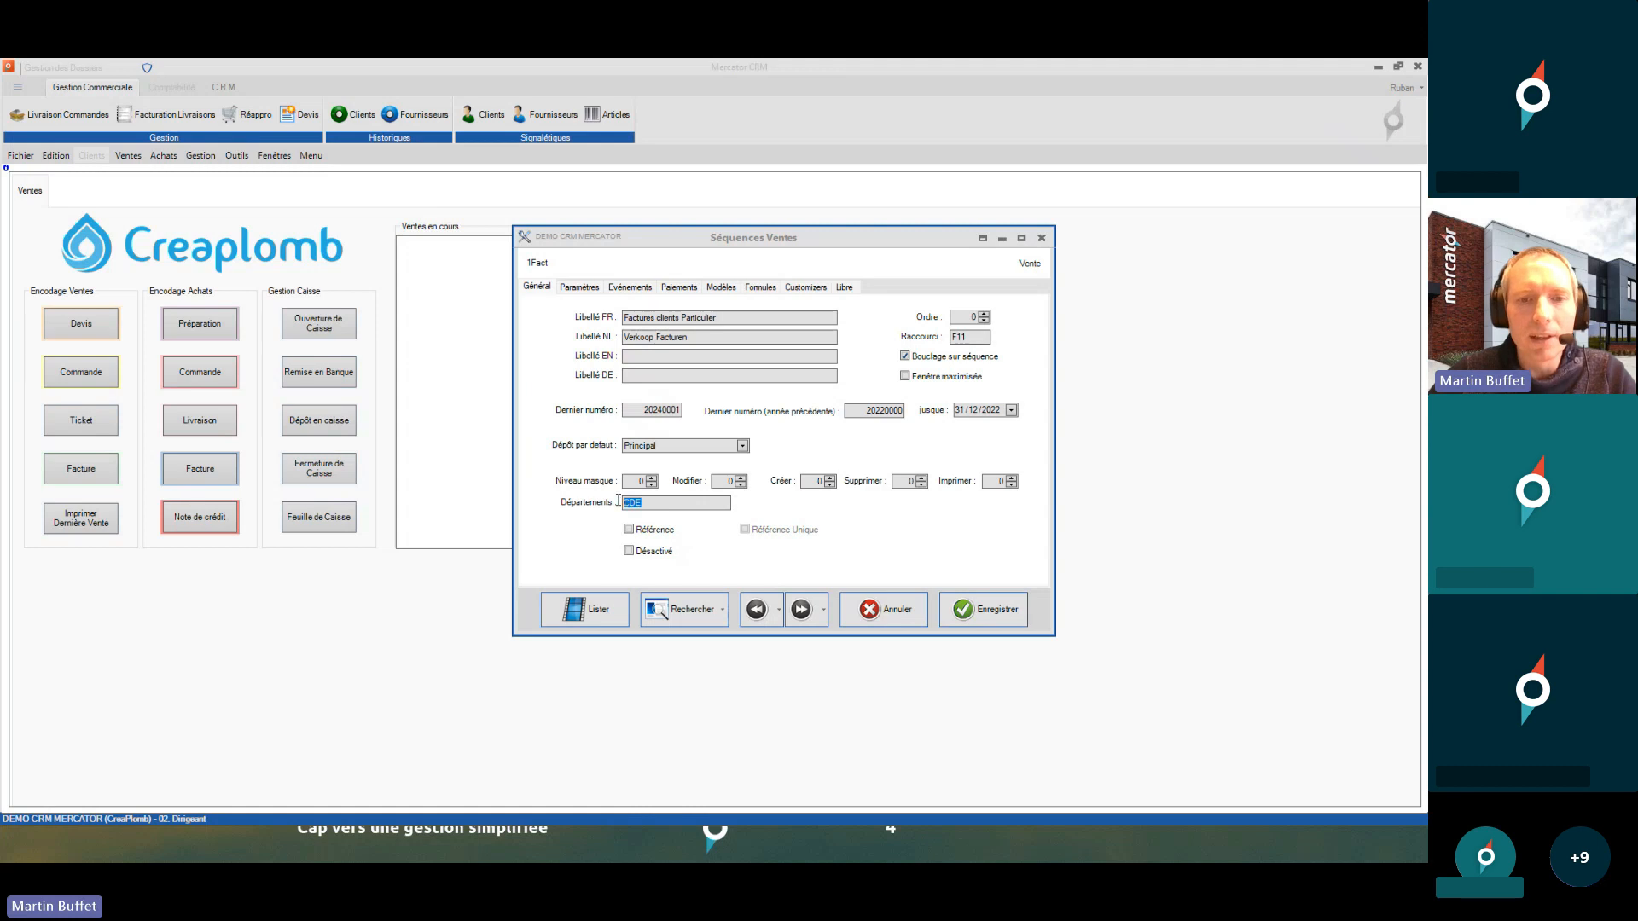
key("BackSpace")
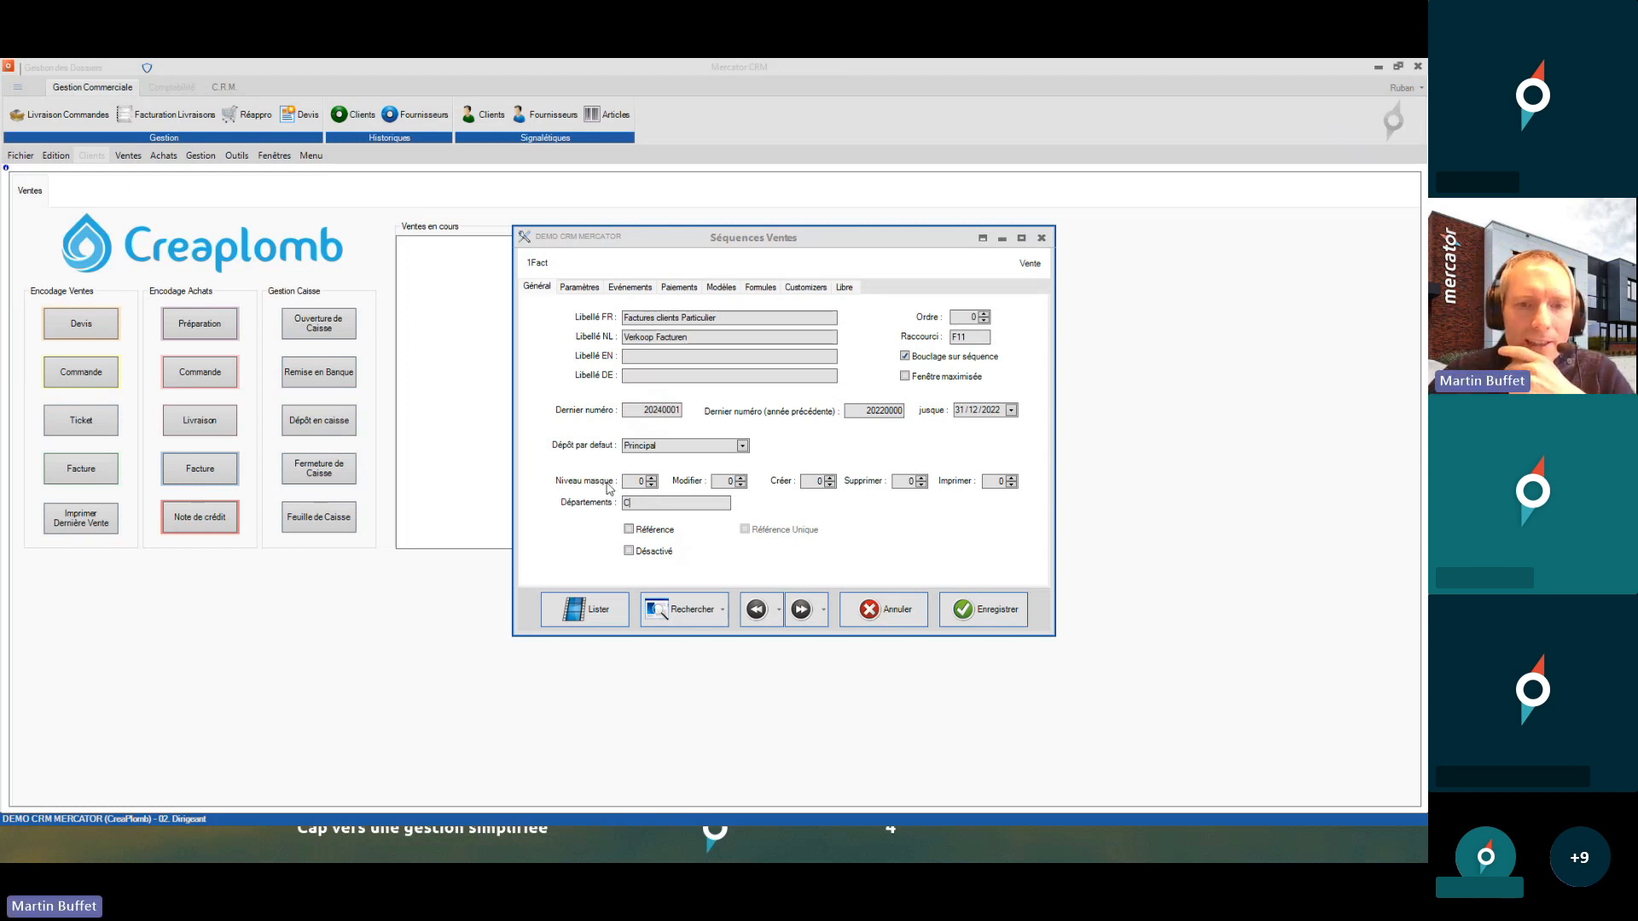
- Review the Niveau masqué, Modifier and Supprimer levels, then close the Séquences Ventes settings
double_click(642, 483)
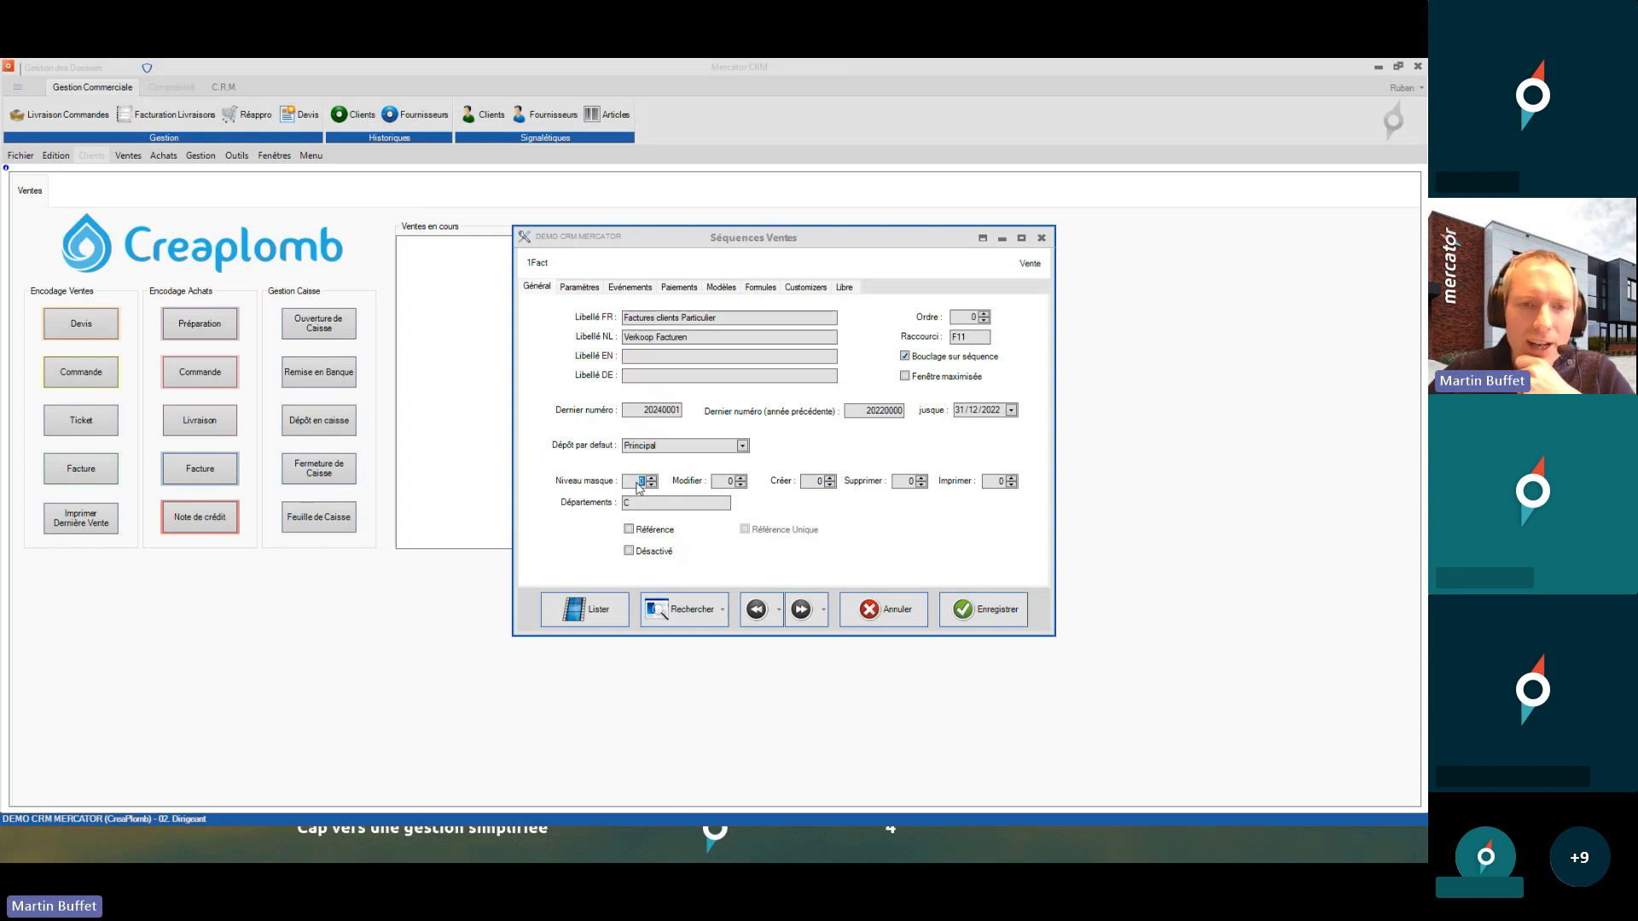
double_click(720, 484)
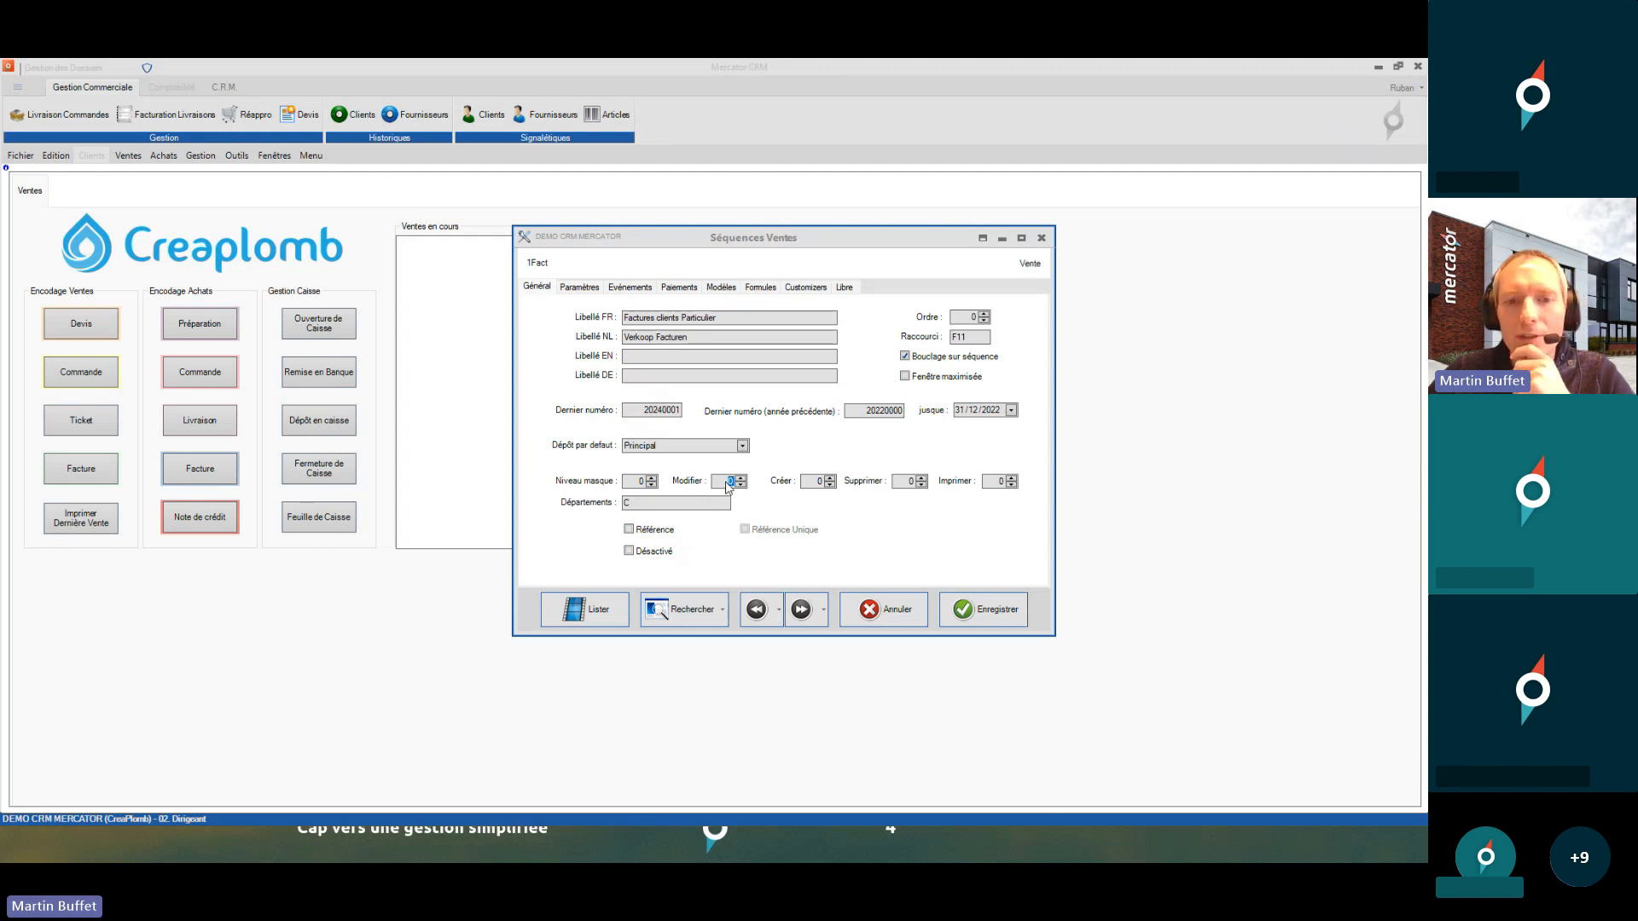
double_click(906, 483)
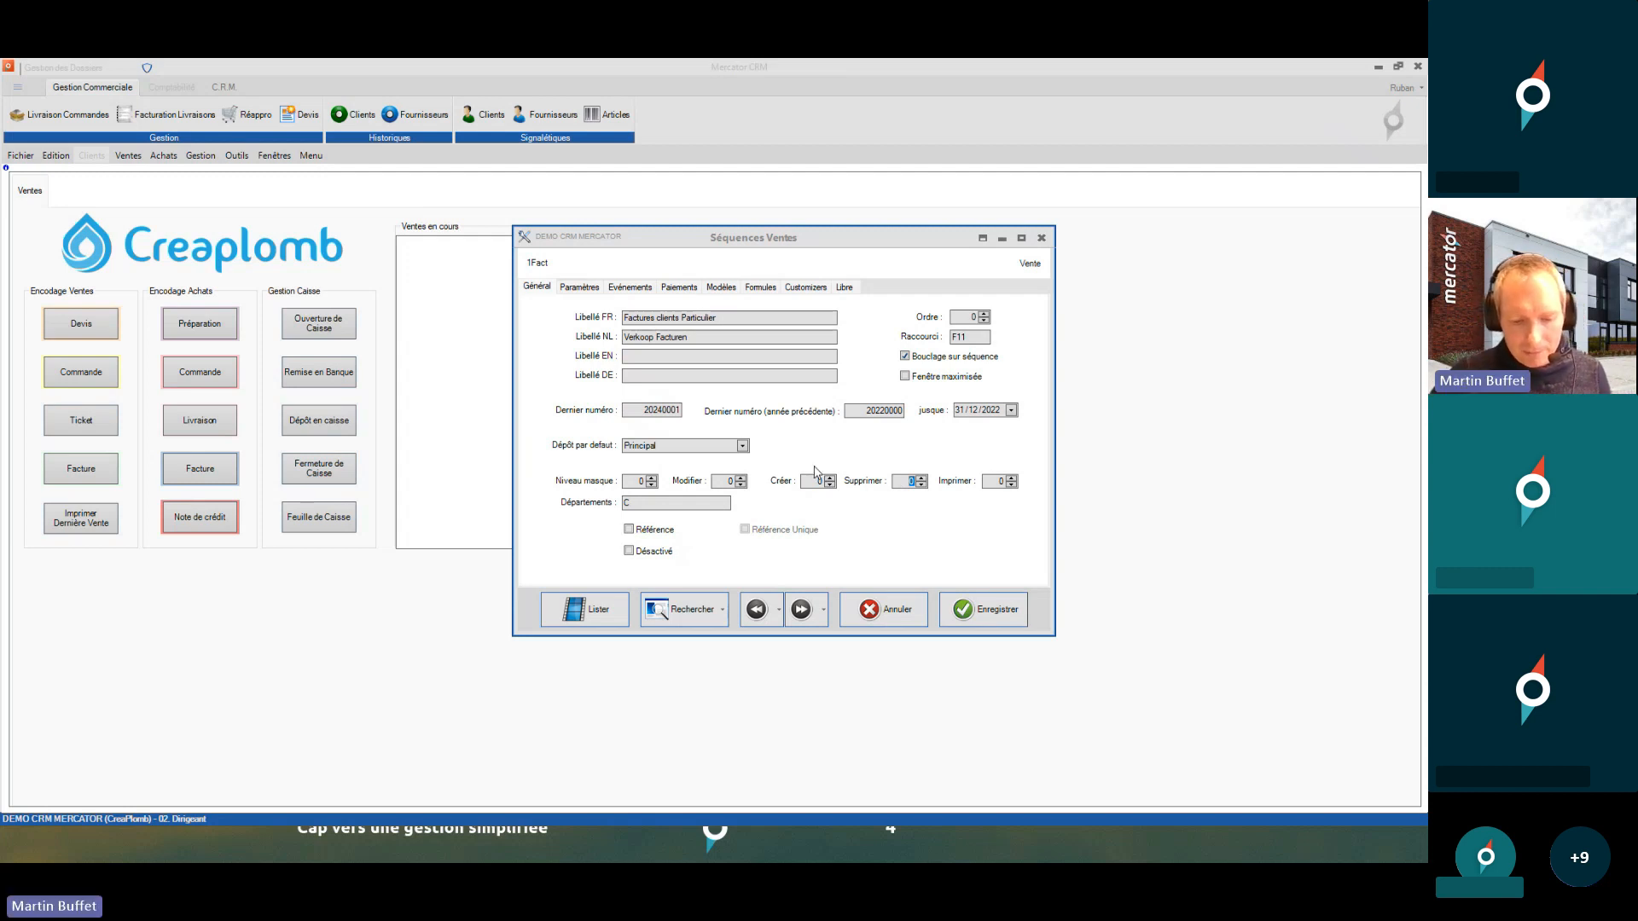
left_click(1042, 239)
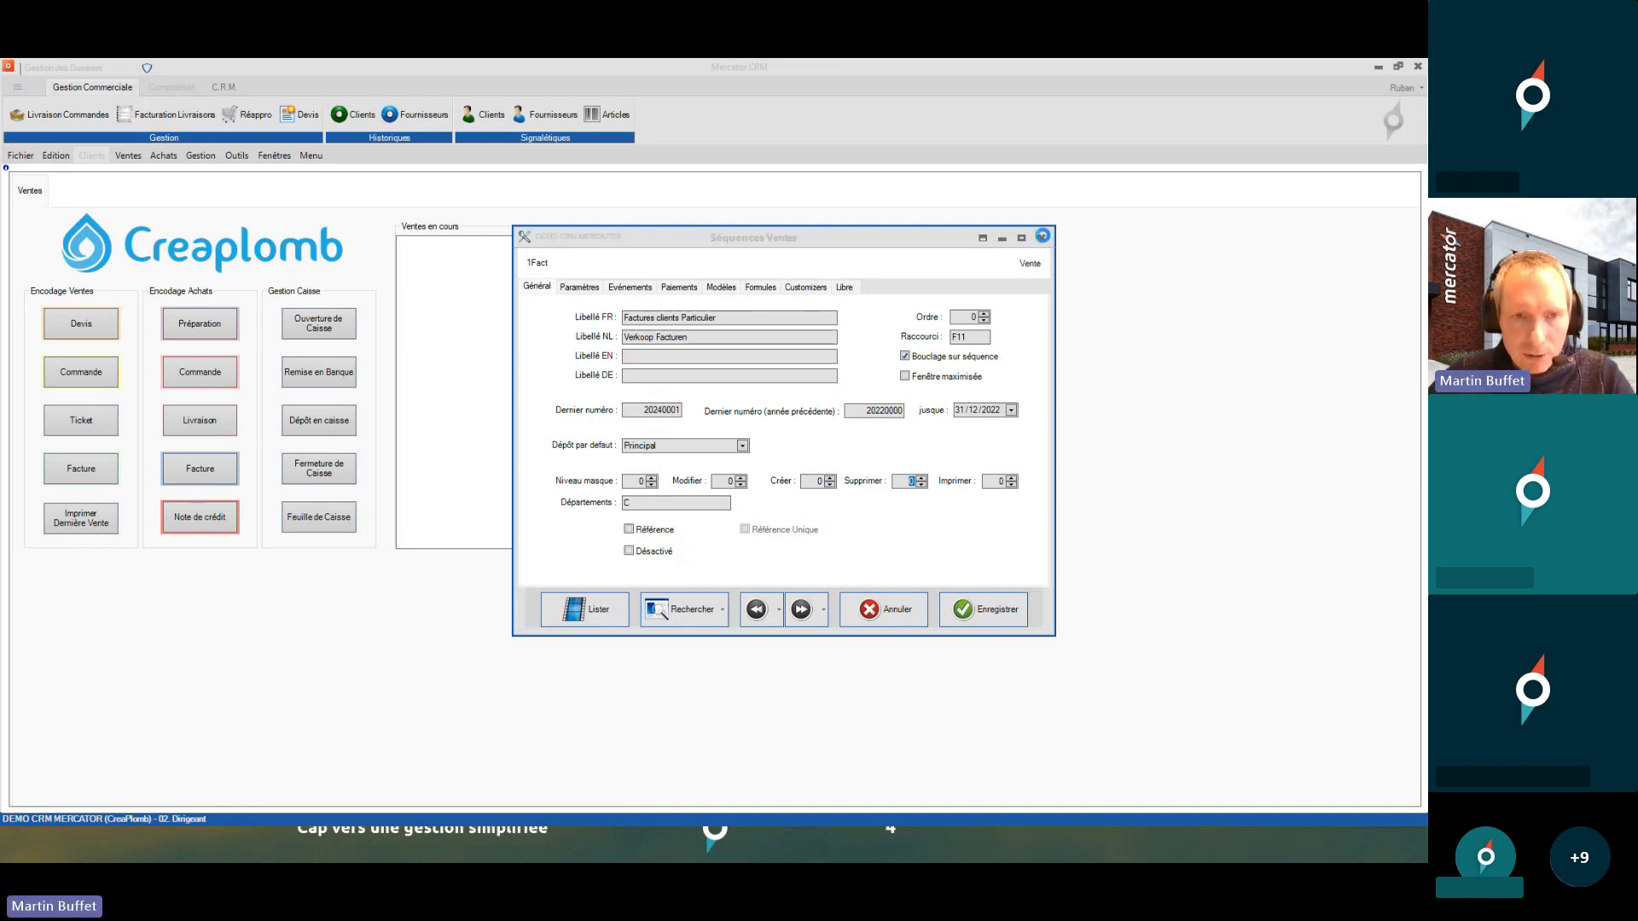
- Confirm closing the sequence settings and log in as 01. Caisse with its entry code
left_click(757, 459)
left_click(21, 156)
left_click(85, 189)
type("caisse")
key("Return")
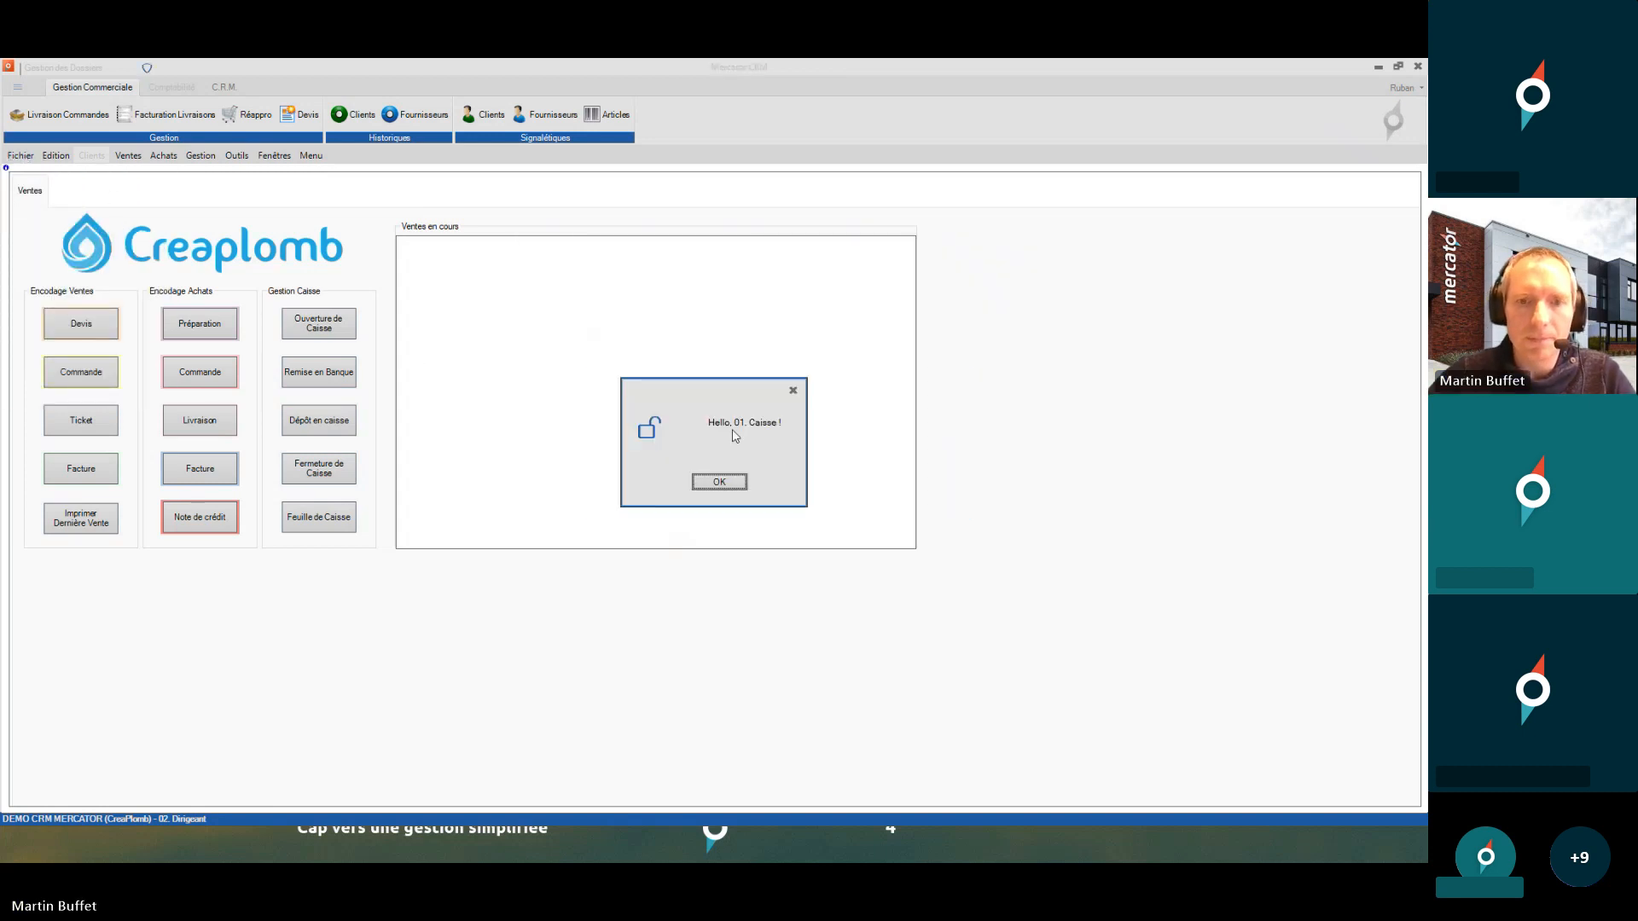
left_click(721, 480)
- List the 1FacF supplier invoices in Historiques Fournisseurs, viewing invoice 20240002 before closing it
left_click(159, 159)
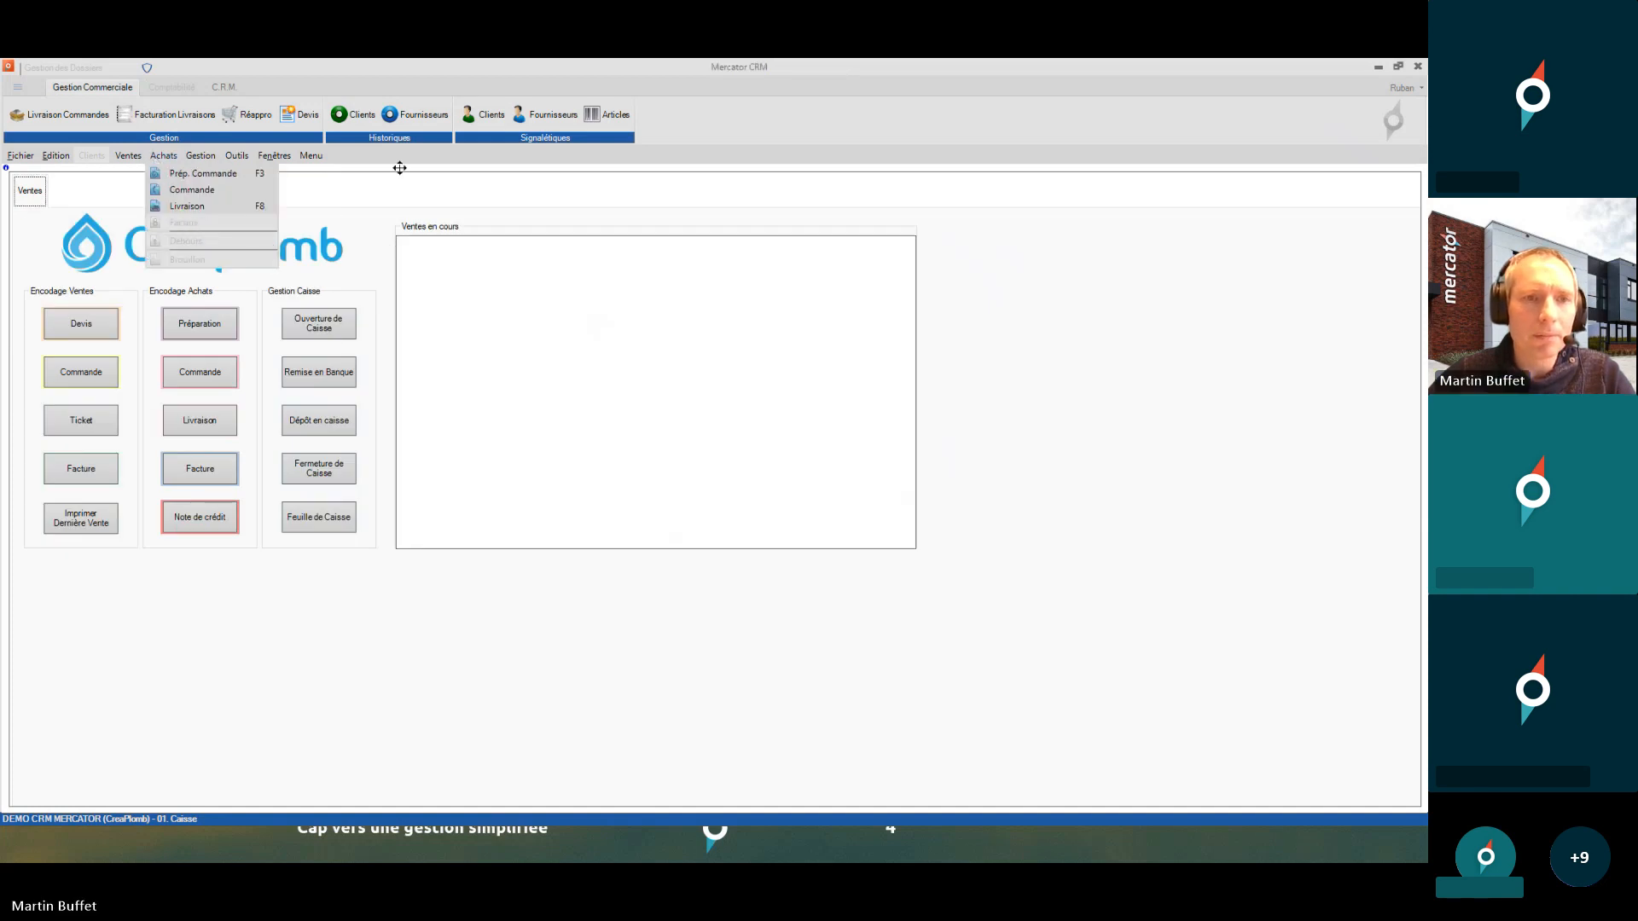
left_click(415, 115)
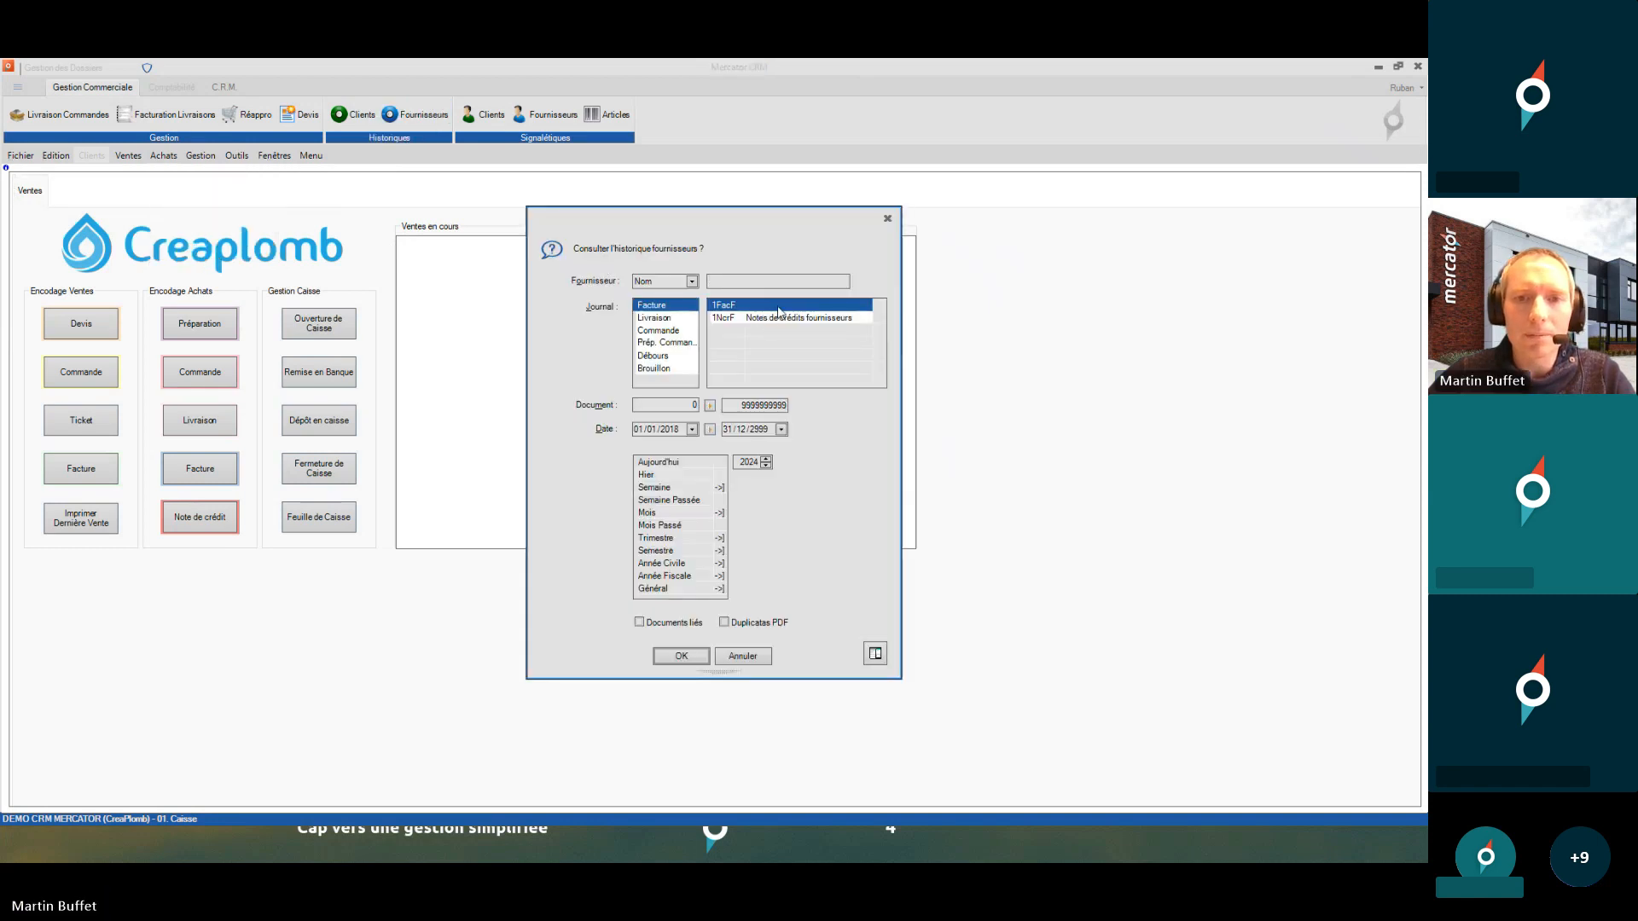
left_click(681, 656)
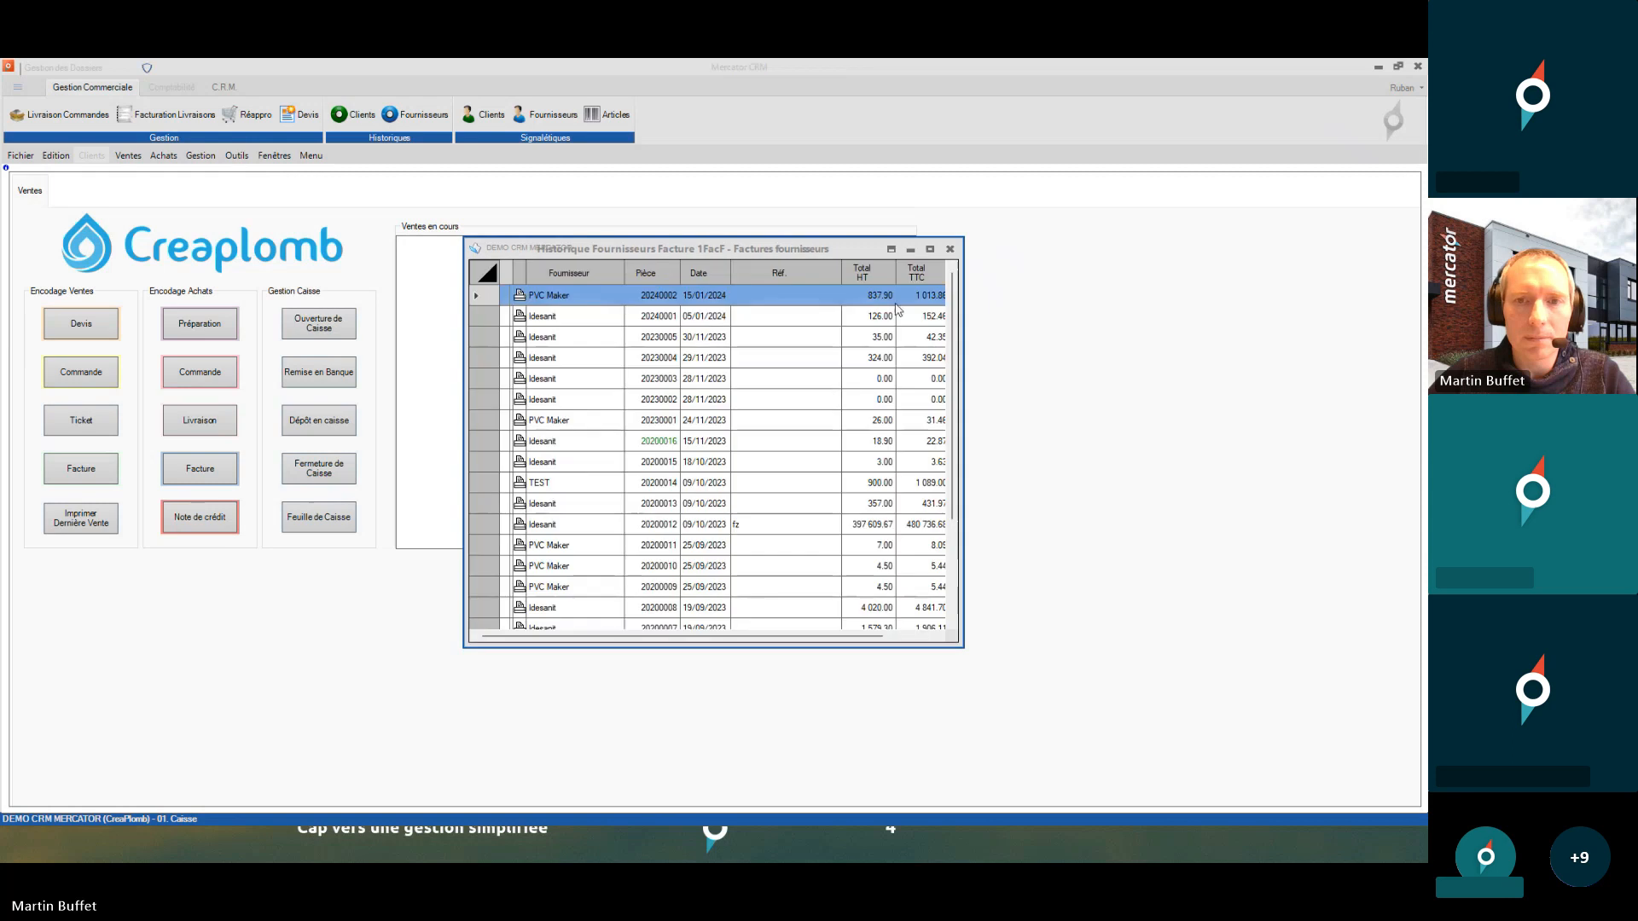
double_click(688, 247)
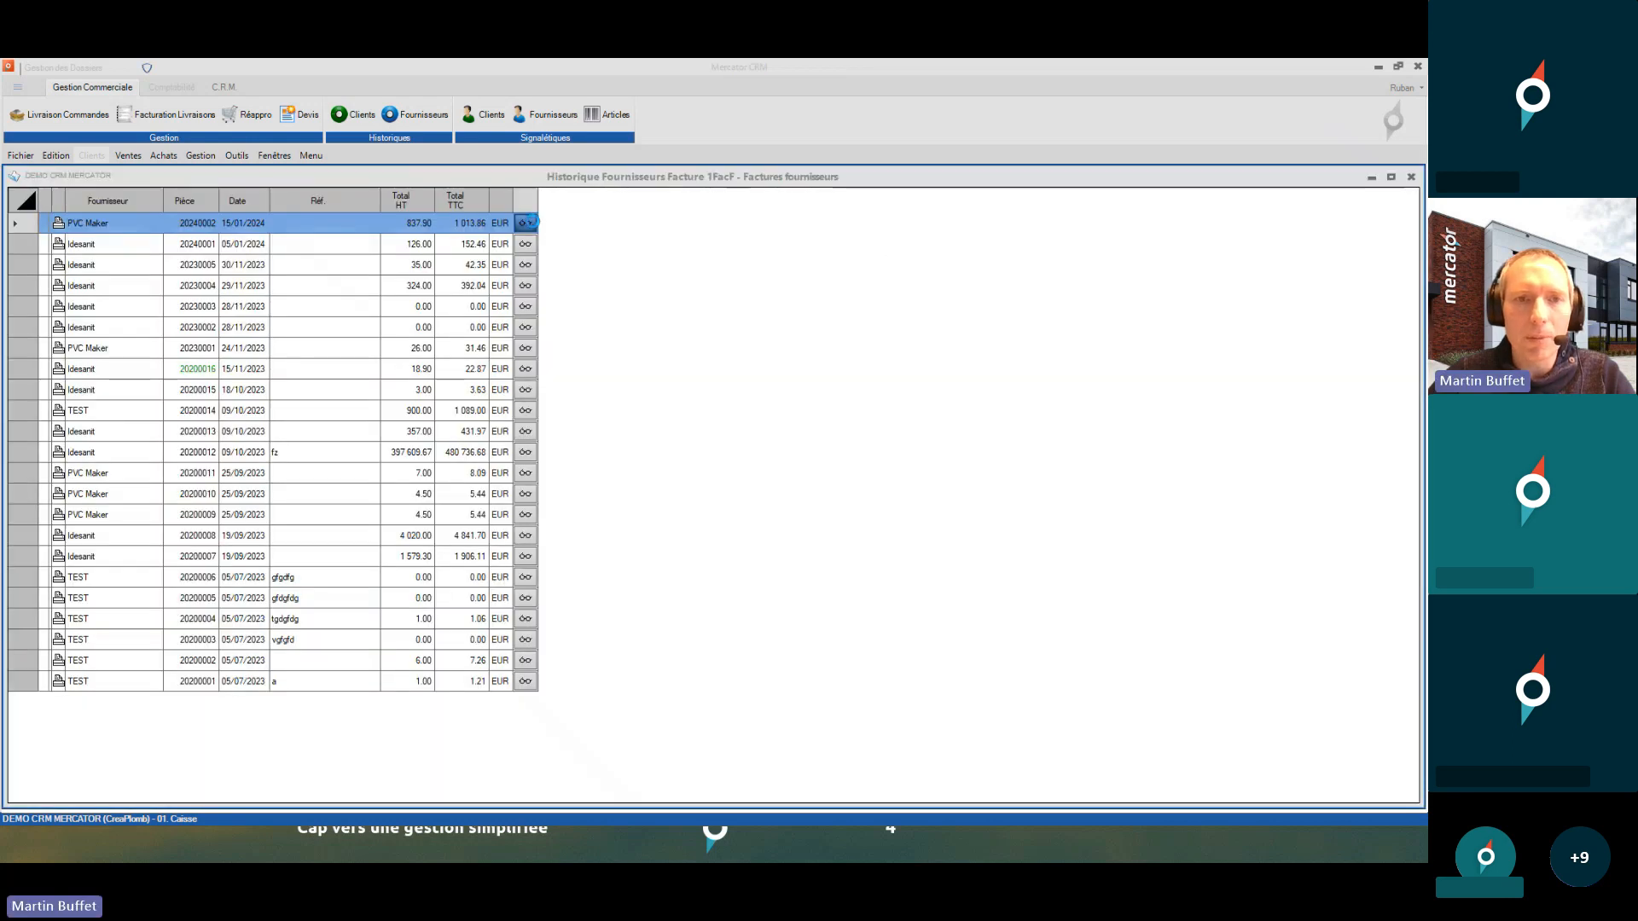
left_click(526, 223)
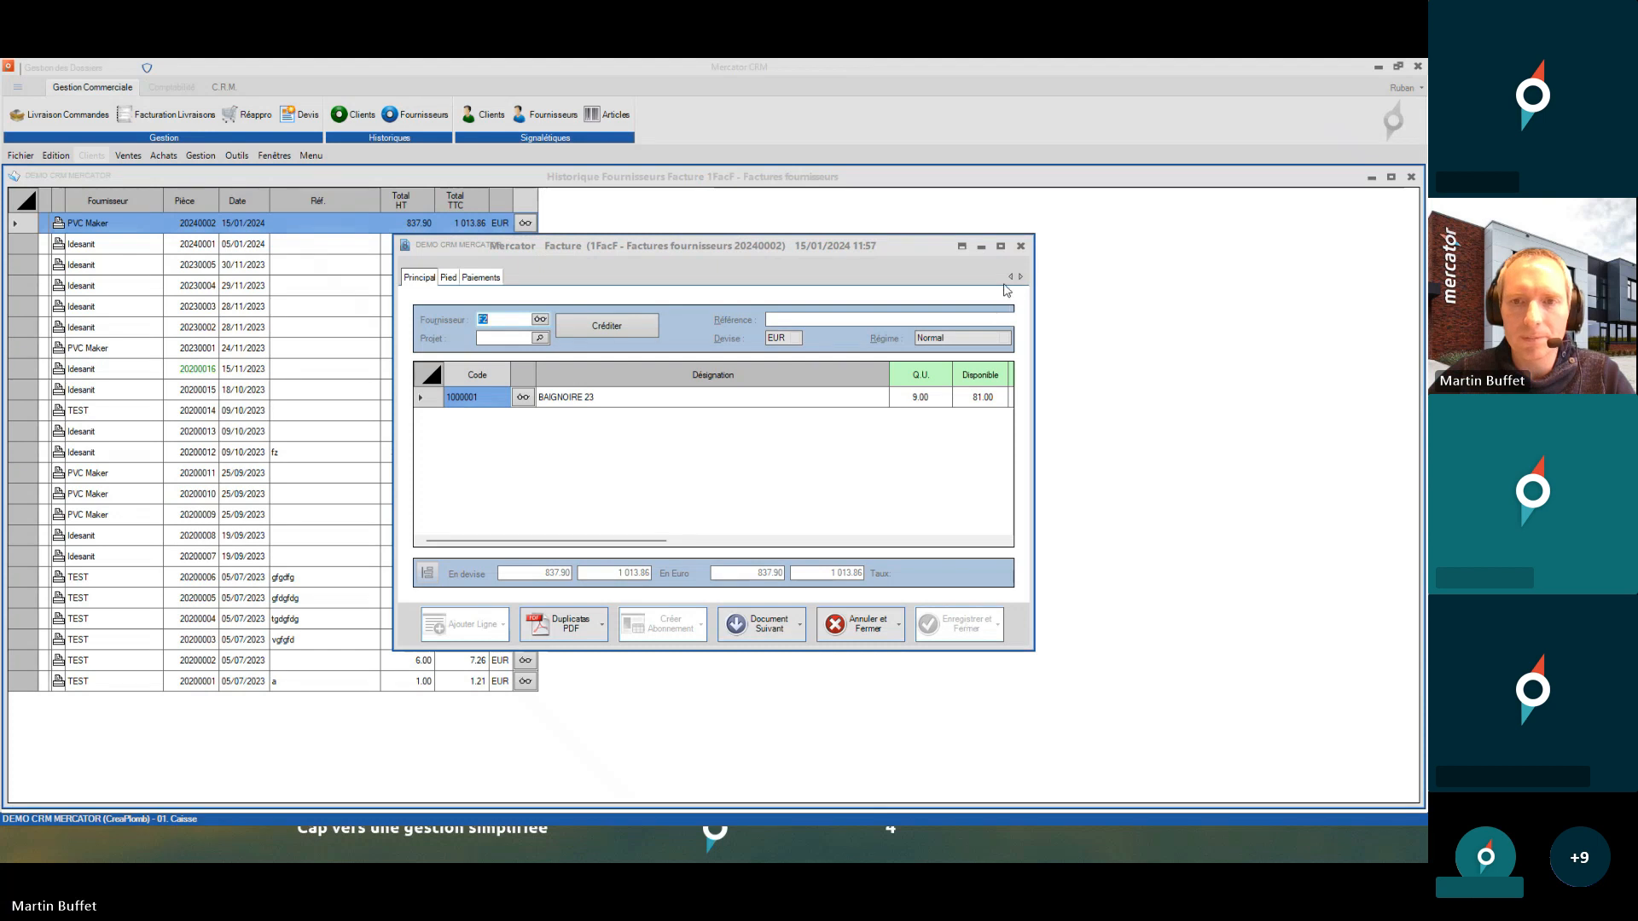
left_click(1020, 247)
left_click(236, 156)
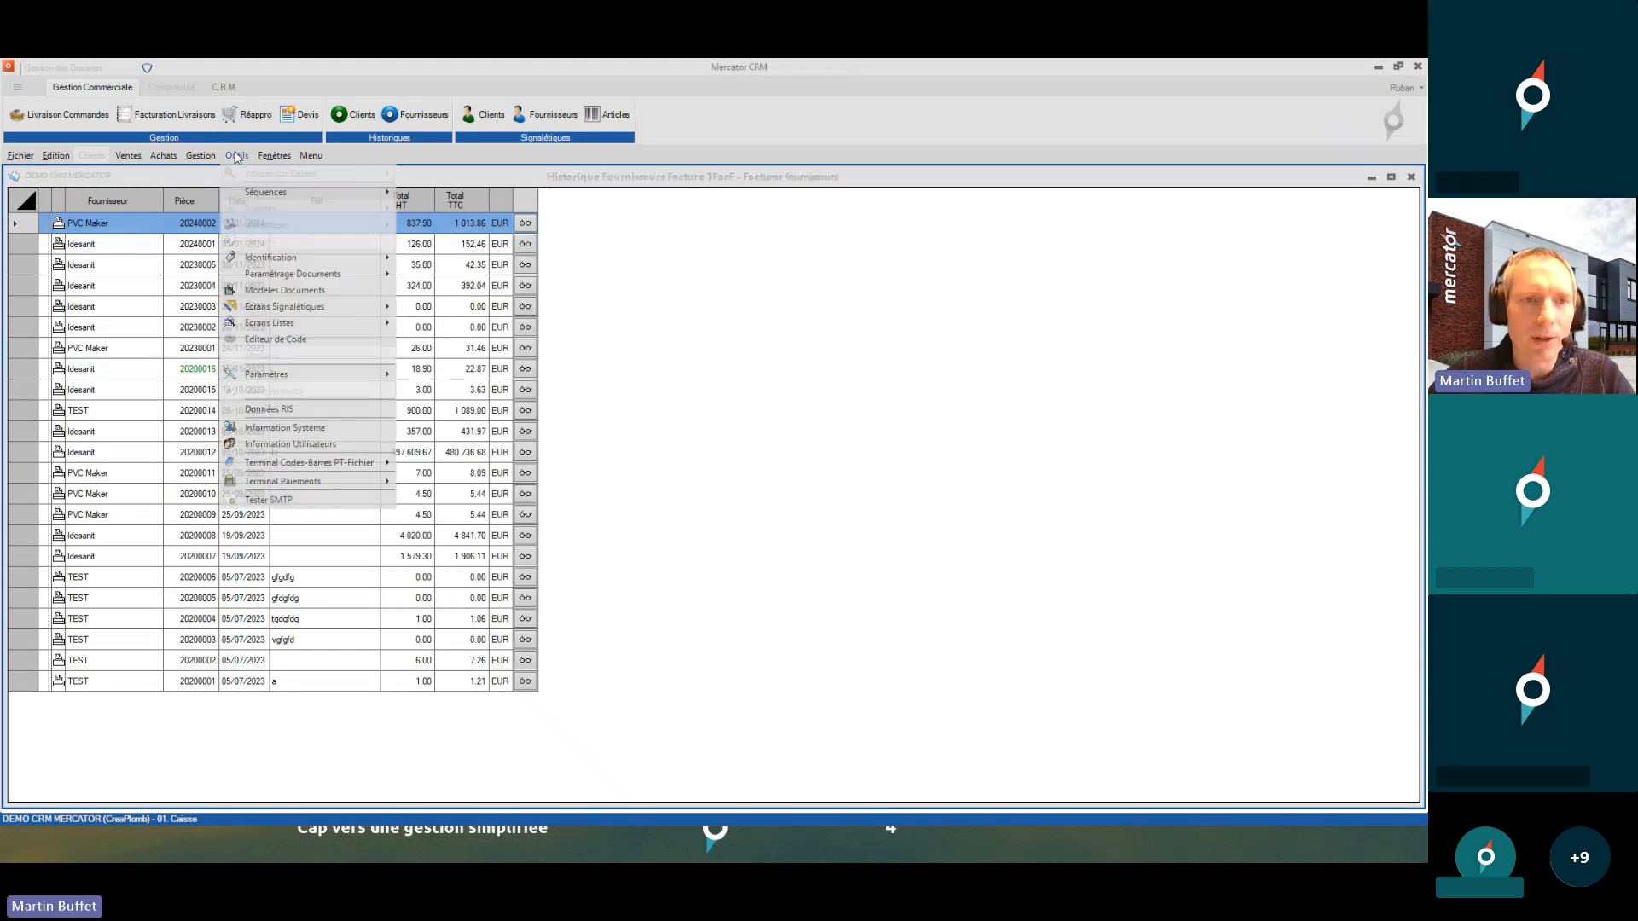
- Review the Modifier, Créer and Niveau masque level values (90) in the Séquences Achats settings
mouse_move(281, 192)
left_click(431, 206)
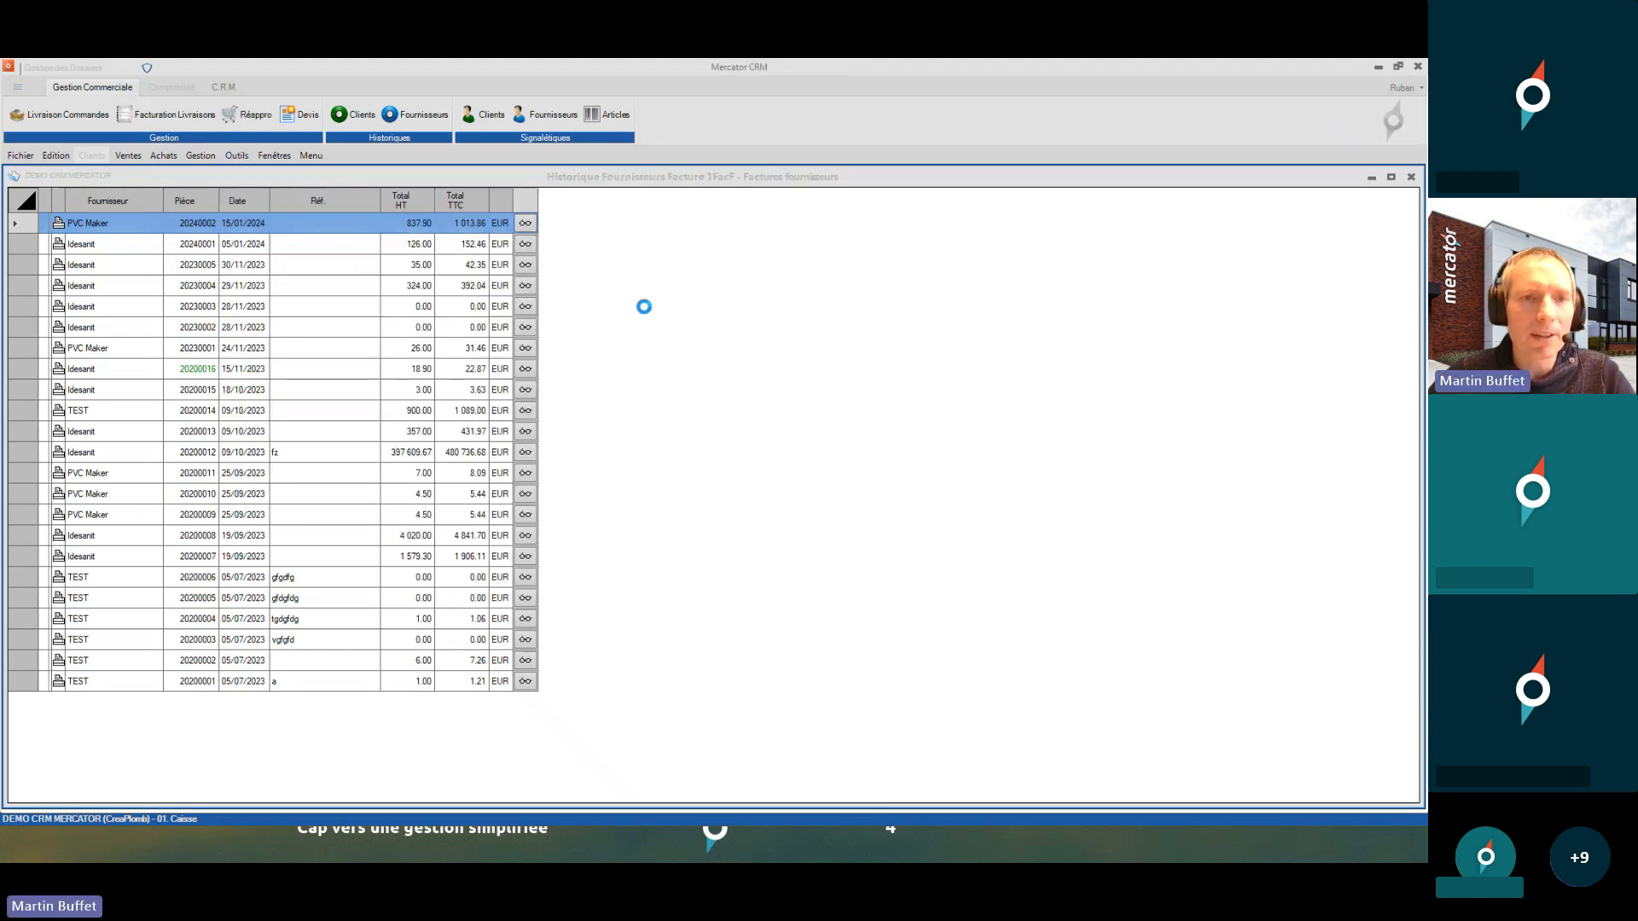
double_click(667, 501)
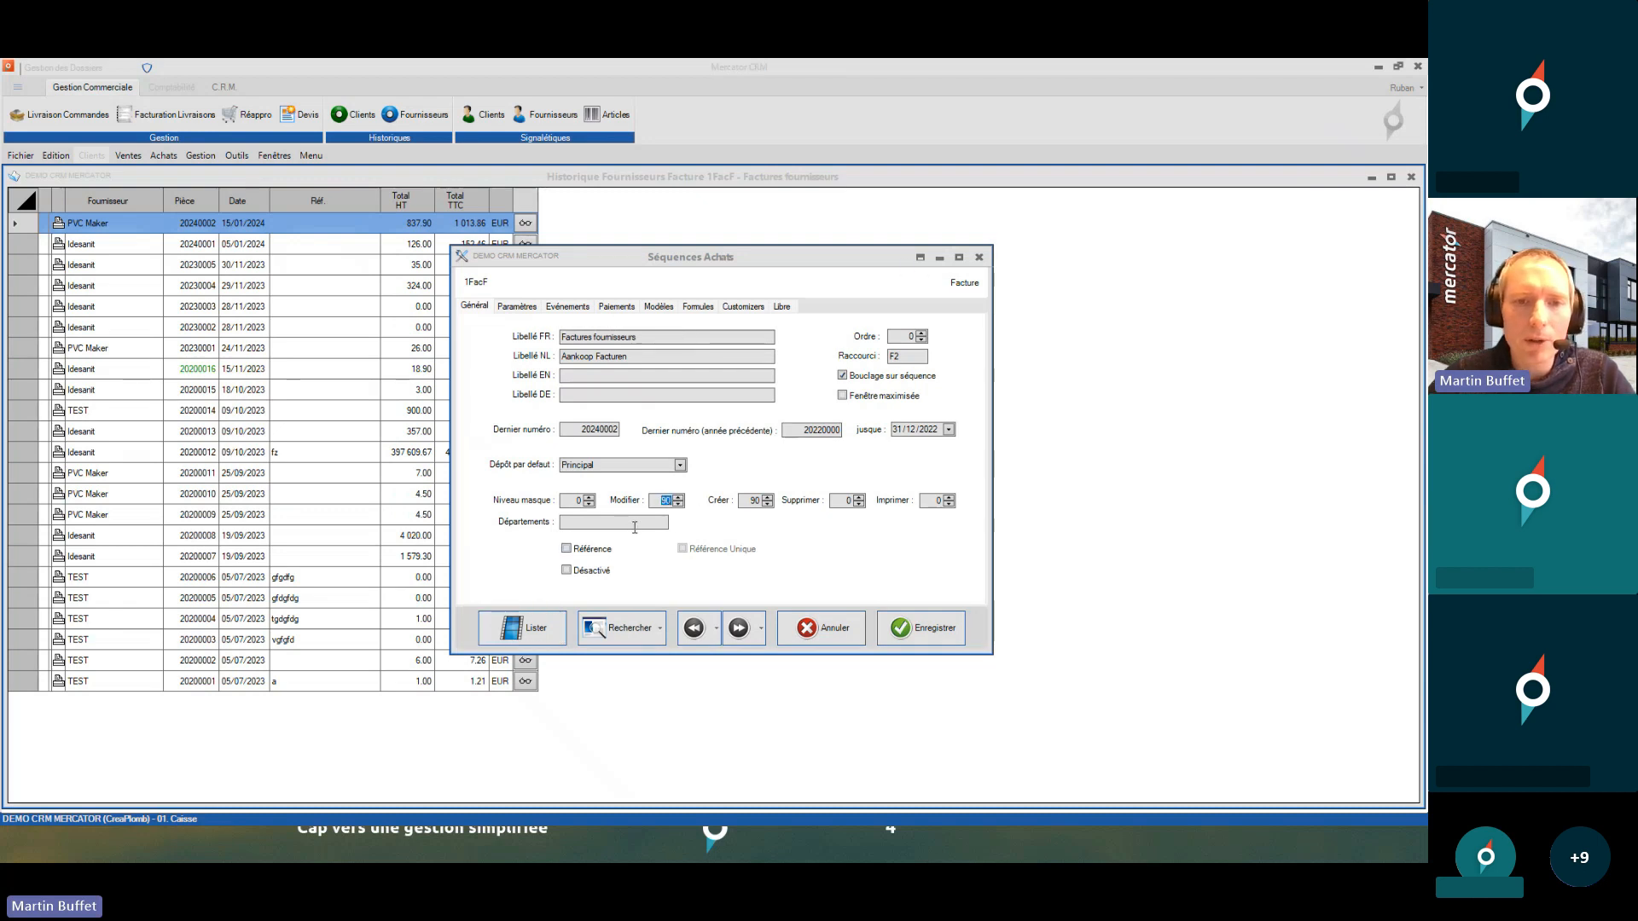
left_click(659, 339)
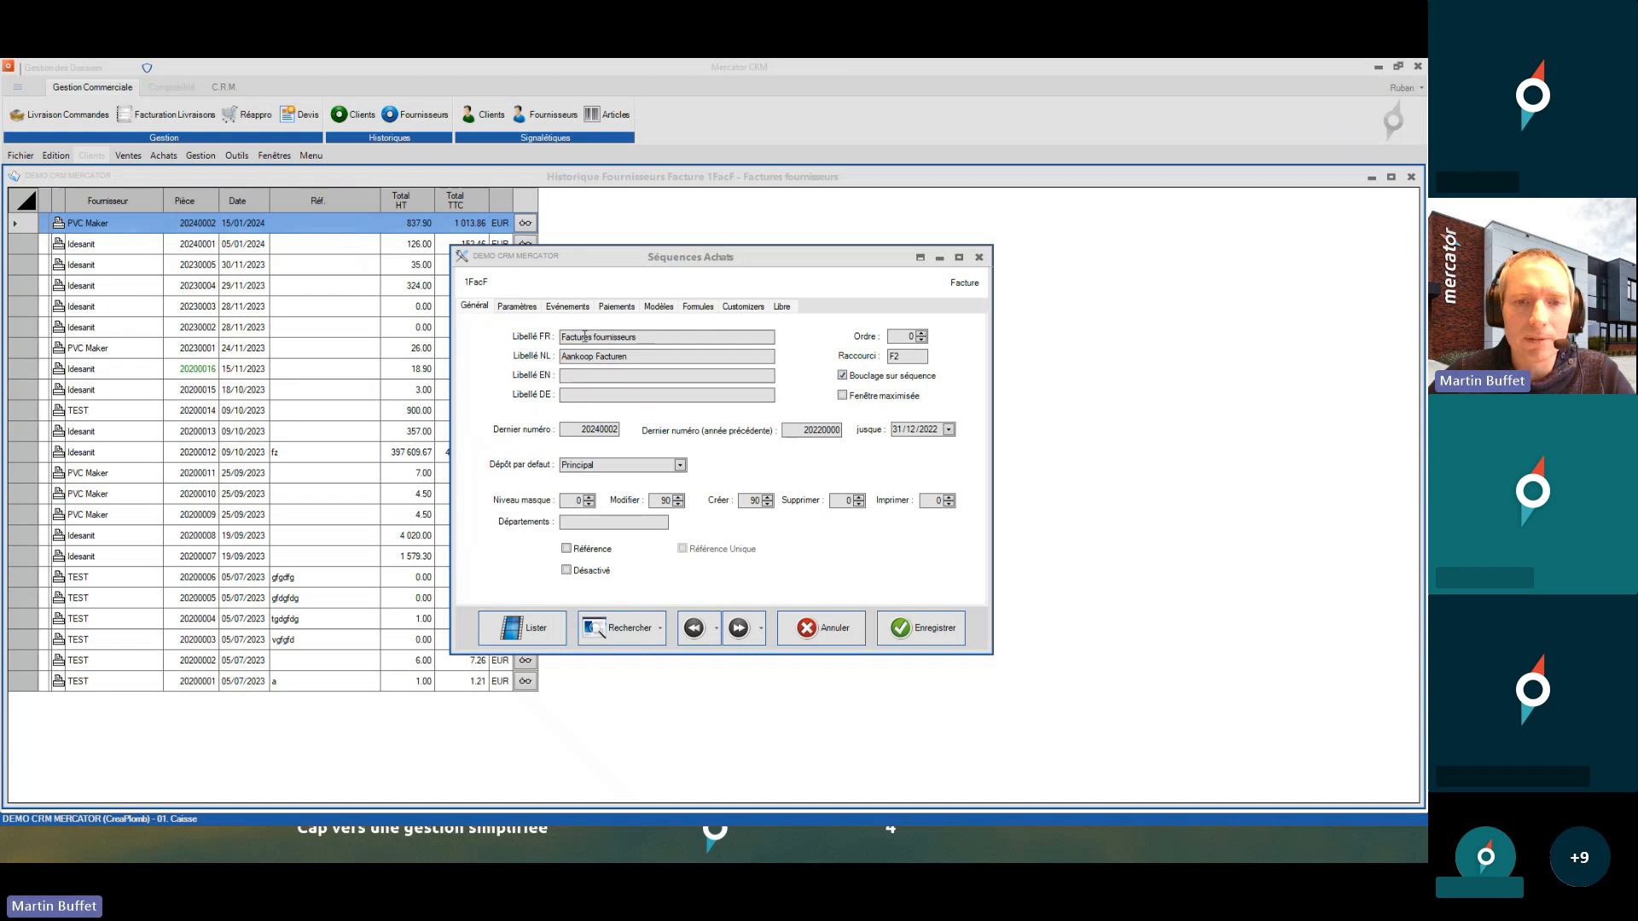
double_click(754, 501)
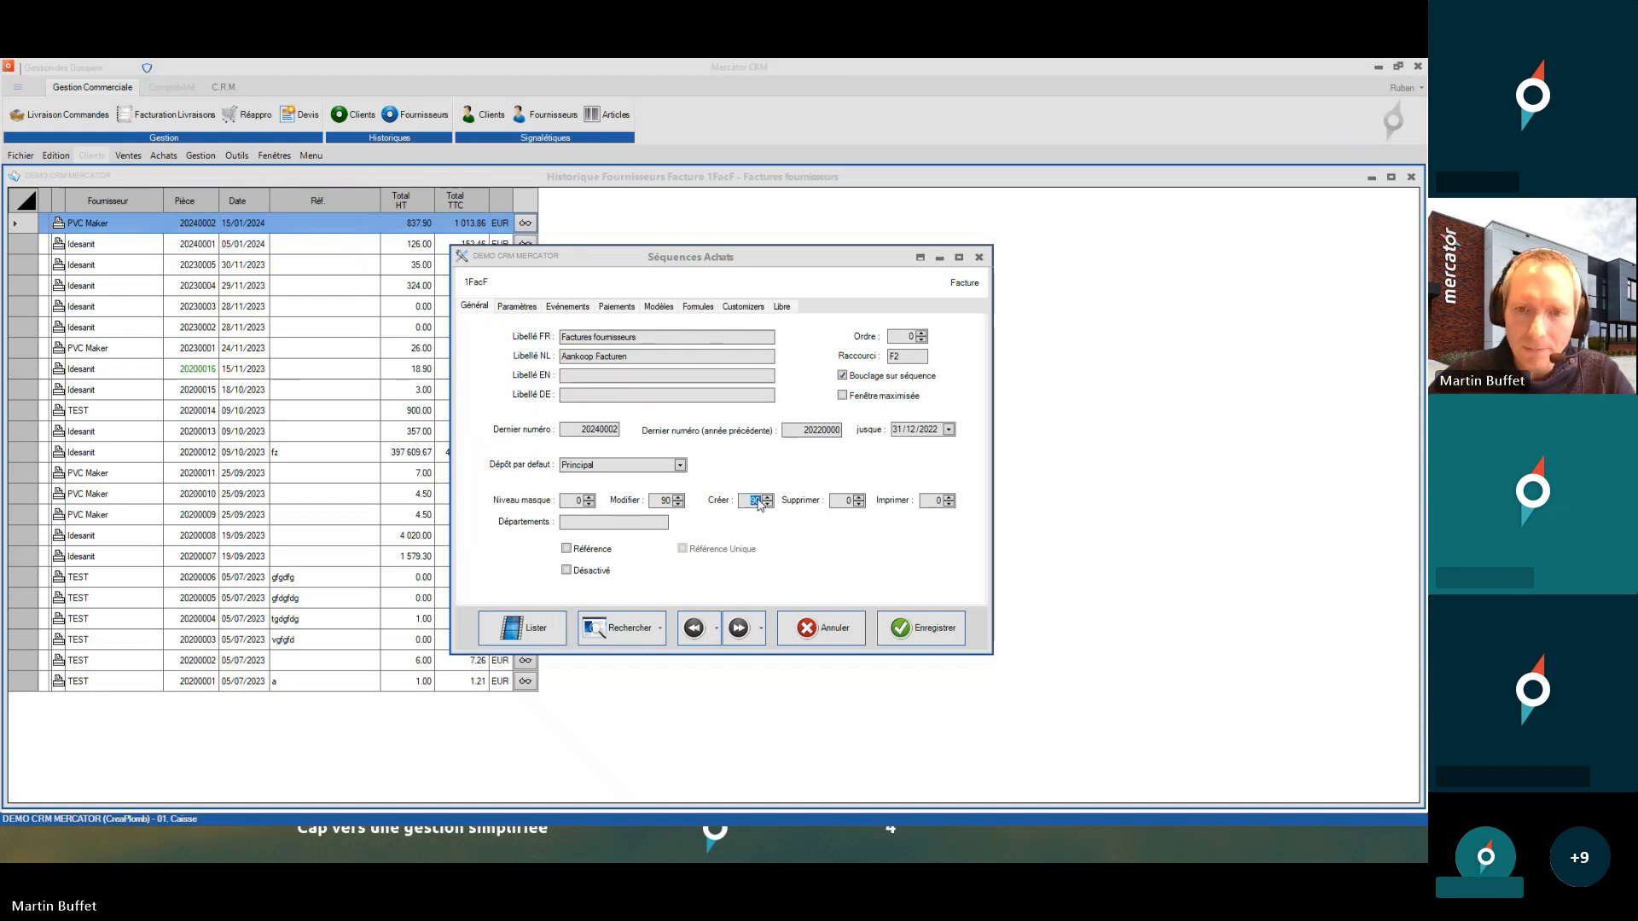
double_click(577, 503)
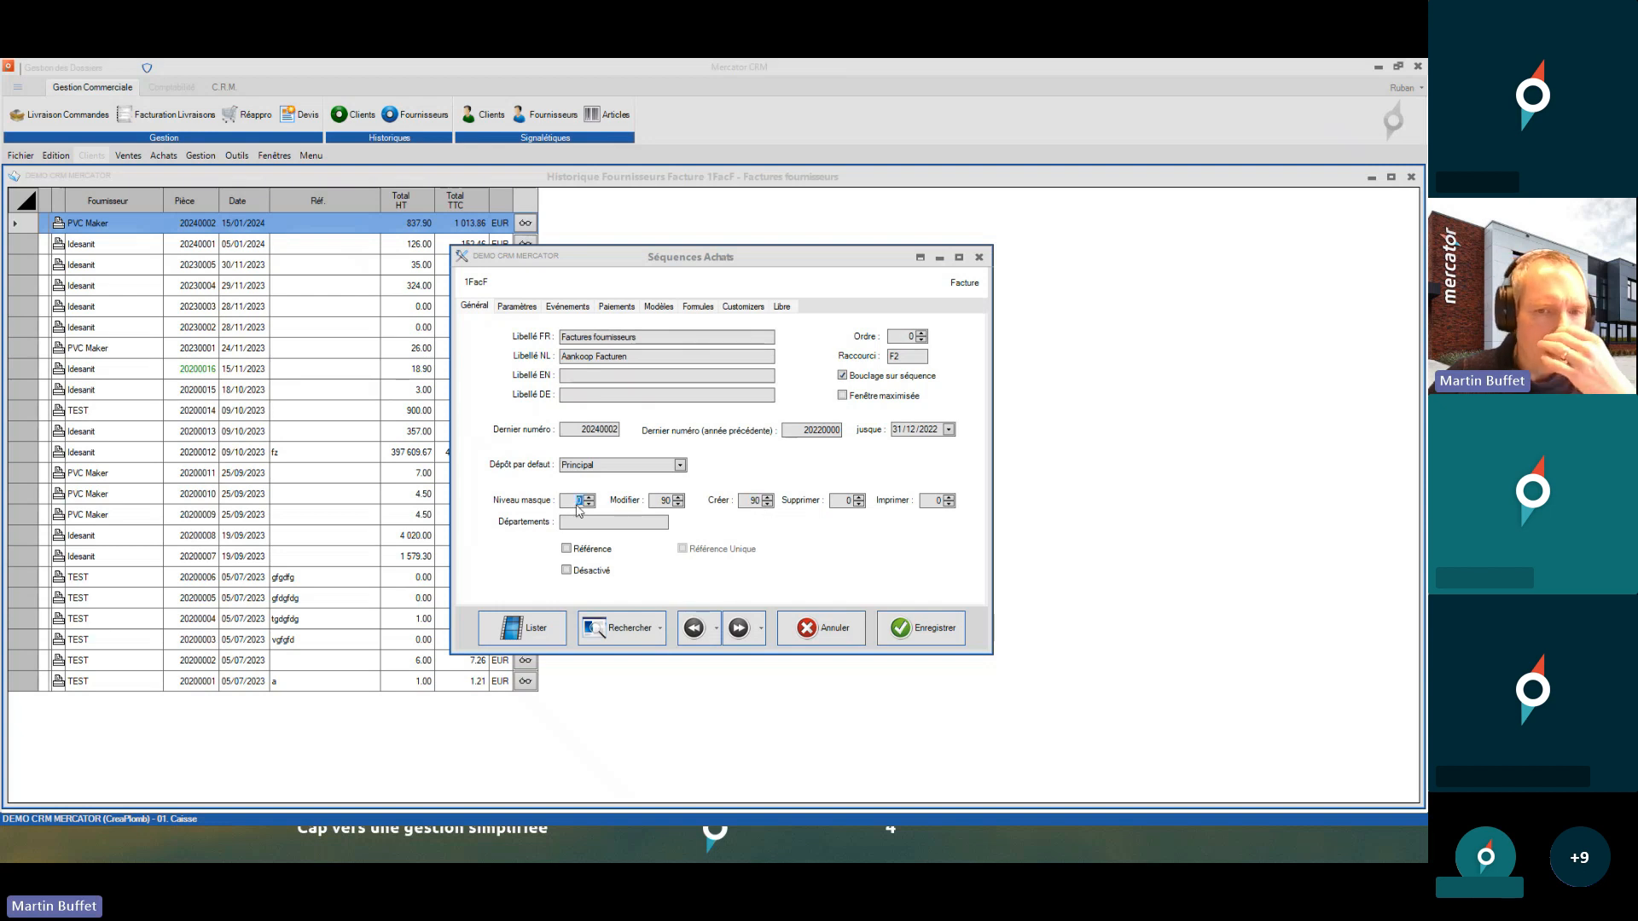
double_click(755, 503)
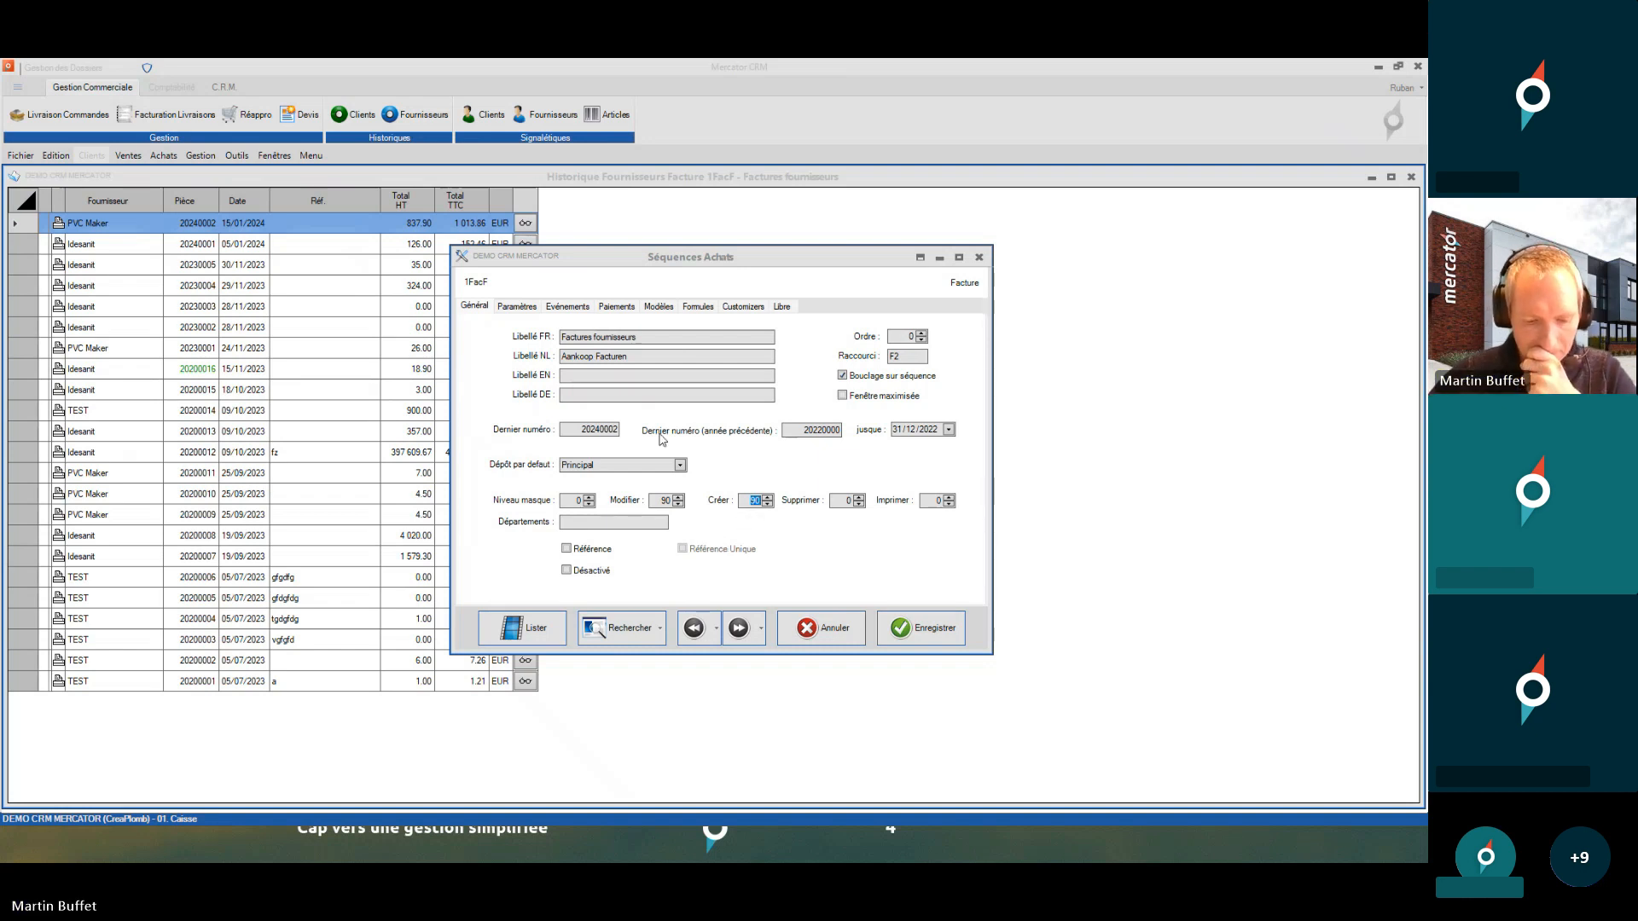
left_click(980, 259)
- Open the Débours purchase journal to check its mask level of 90, then review the Achats menu
left_click(164, 156)
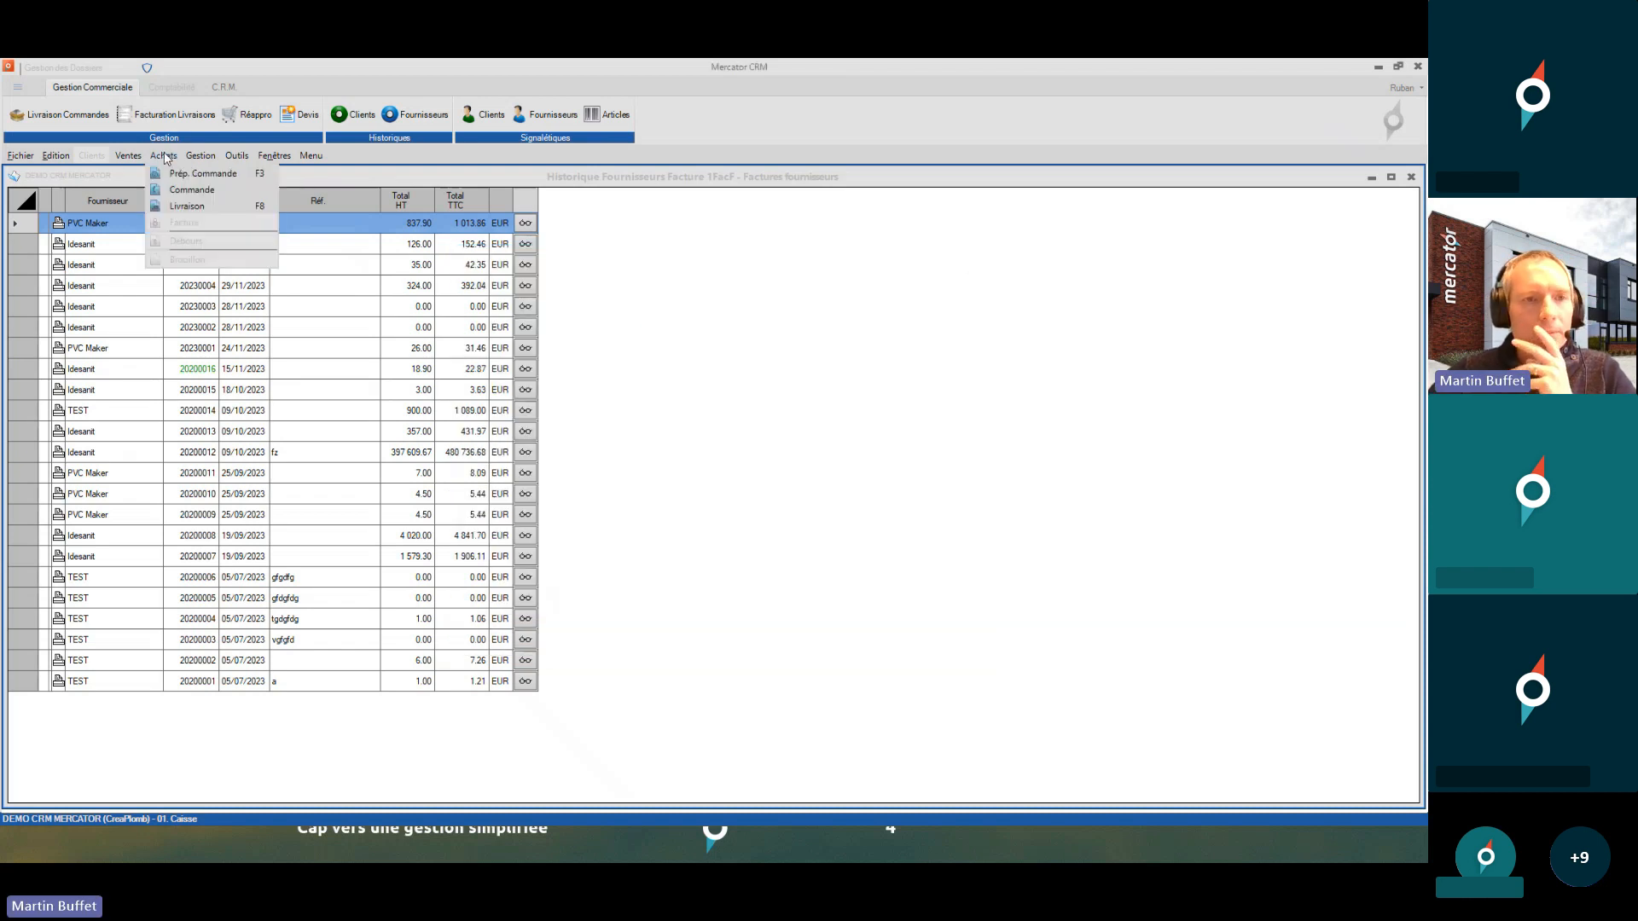
mouse_move(237, 156)
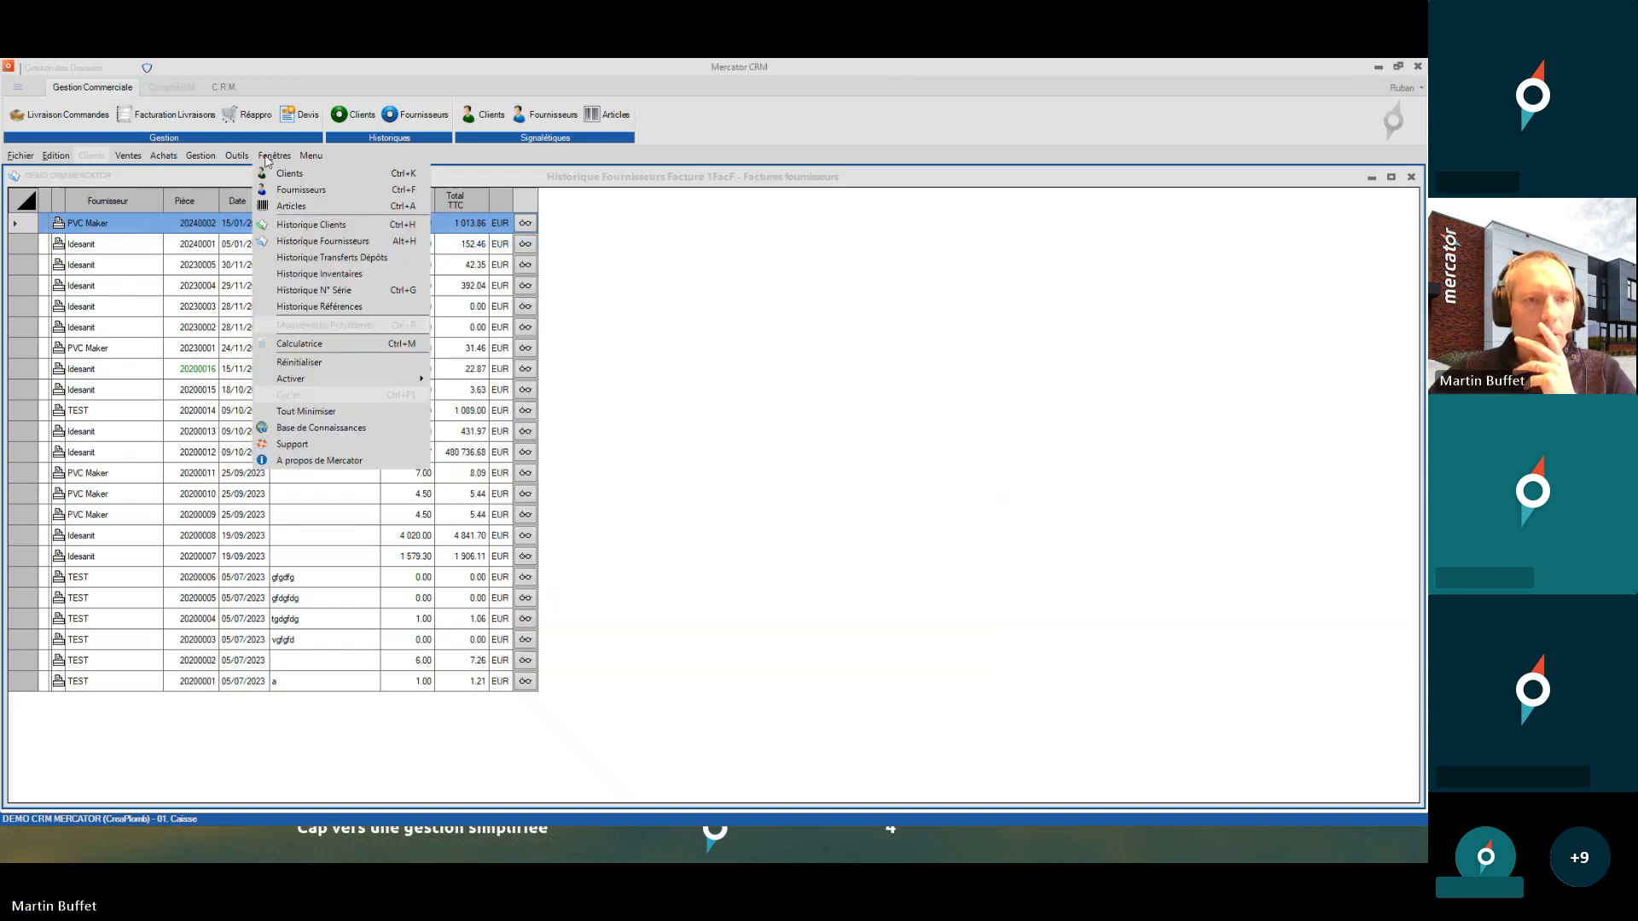
mouse_move(273, 193)
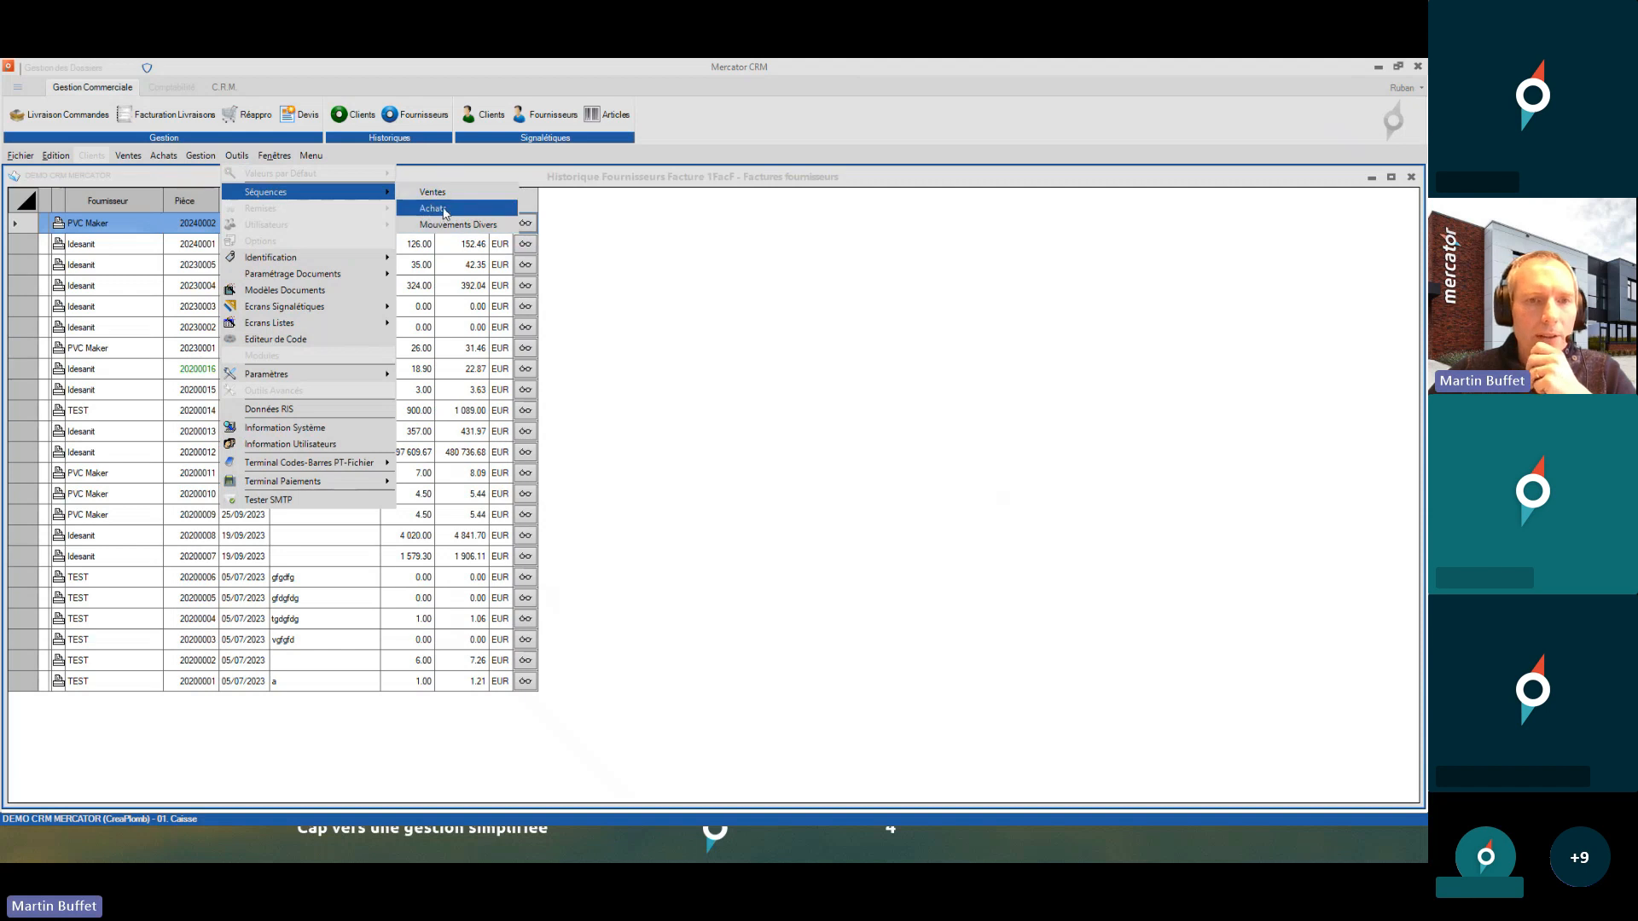
left_click(433, 209)
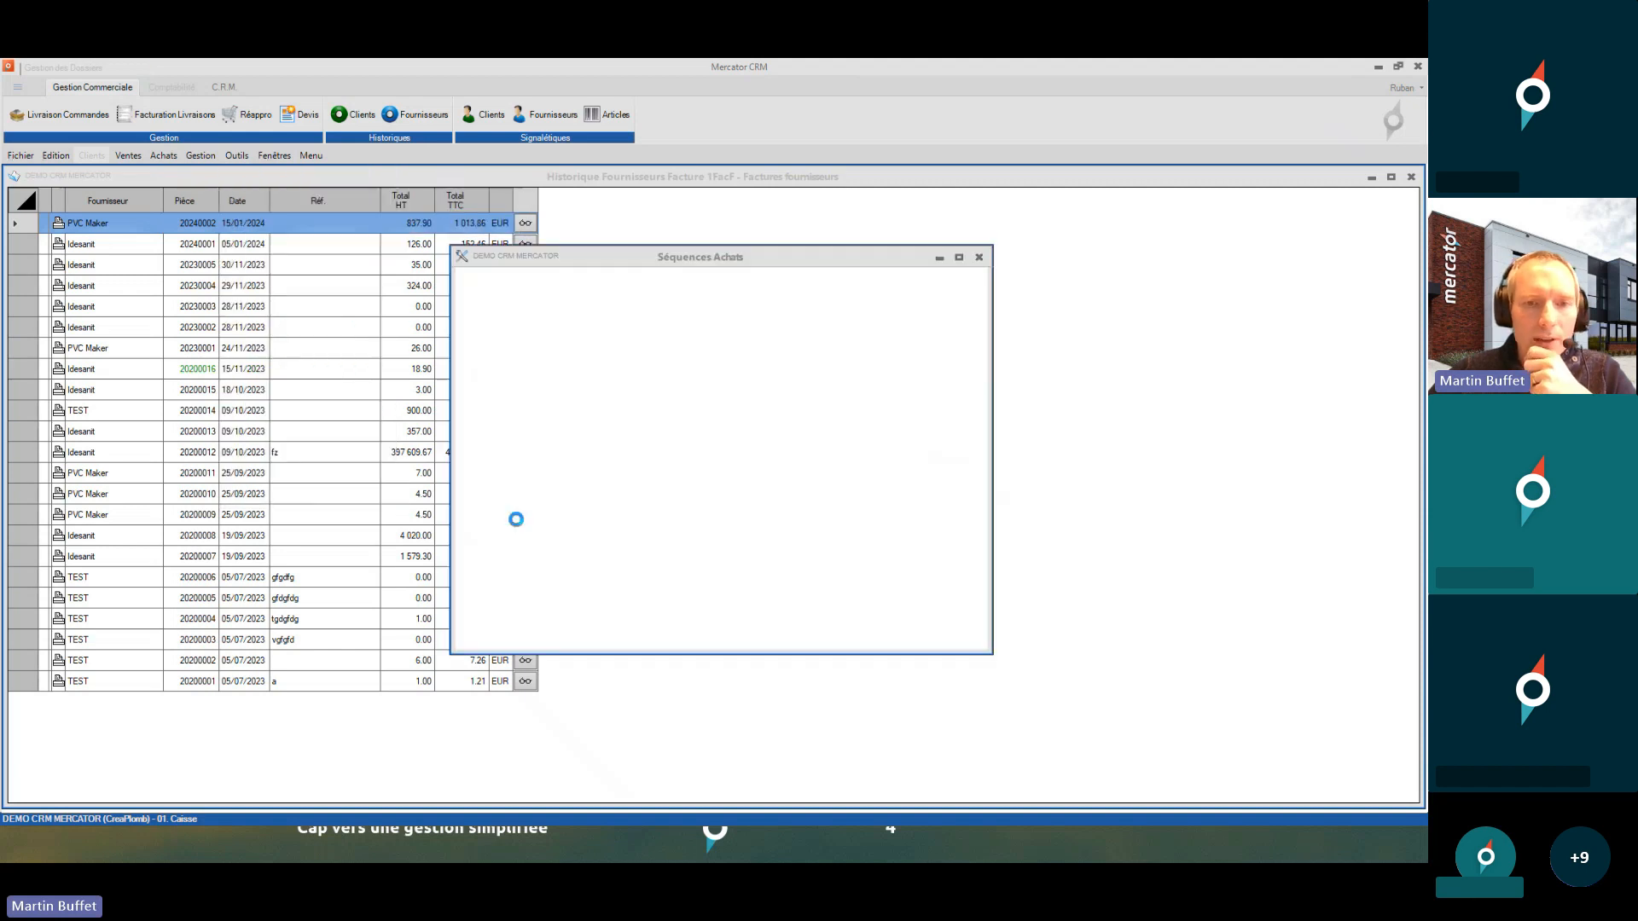
double_click(589, 398)
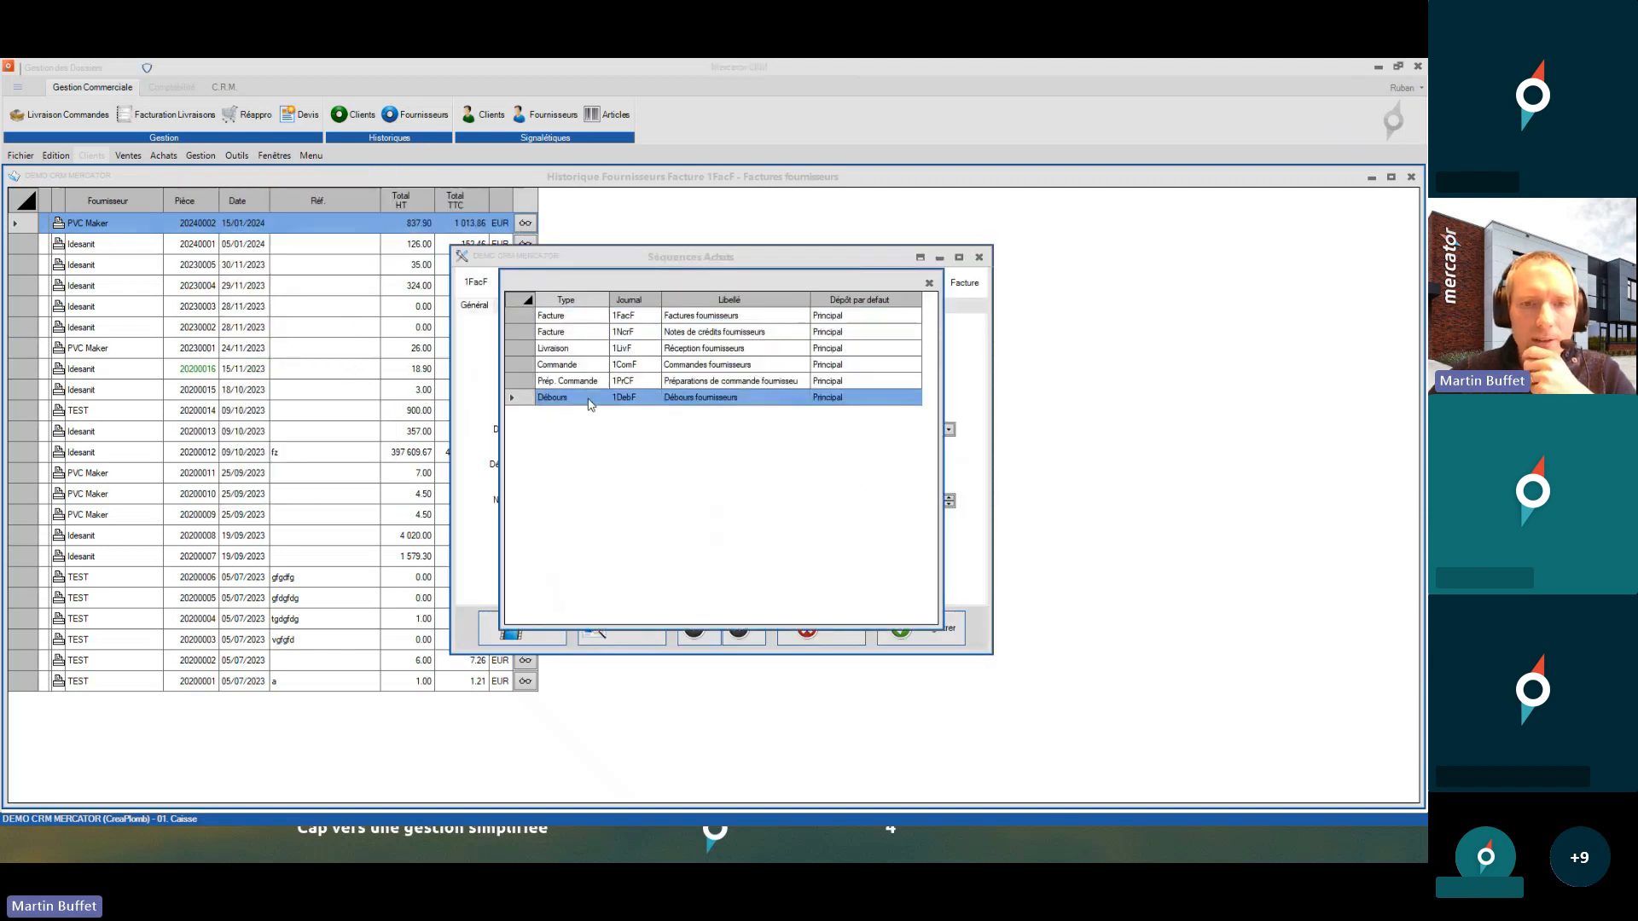
double_click(574, 503)
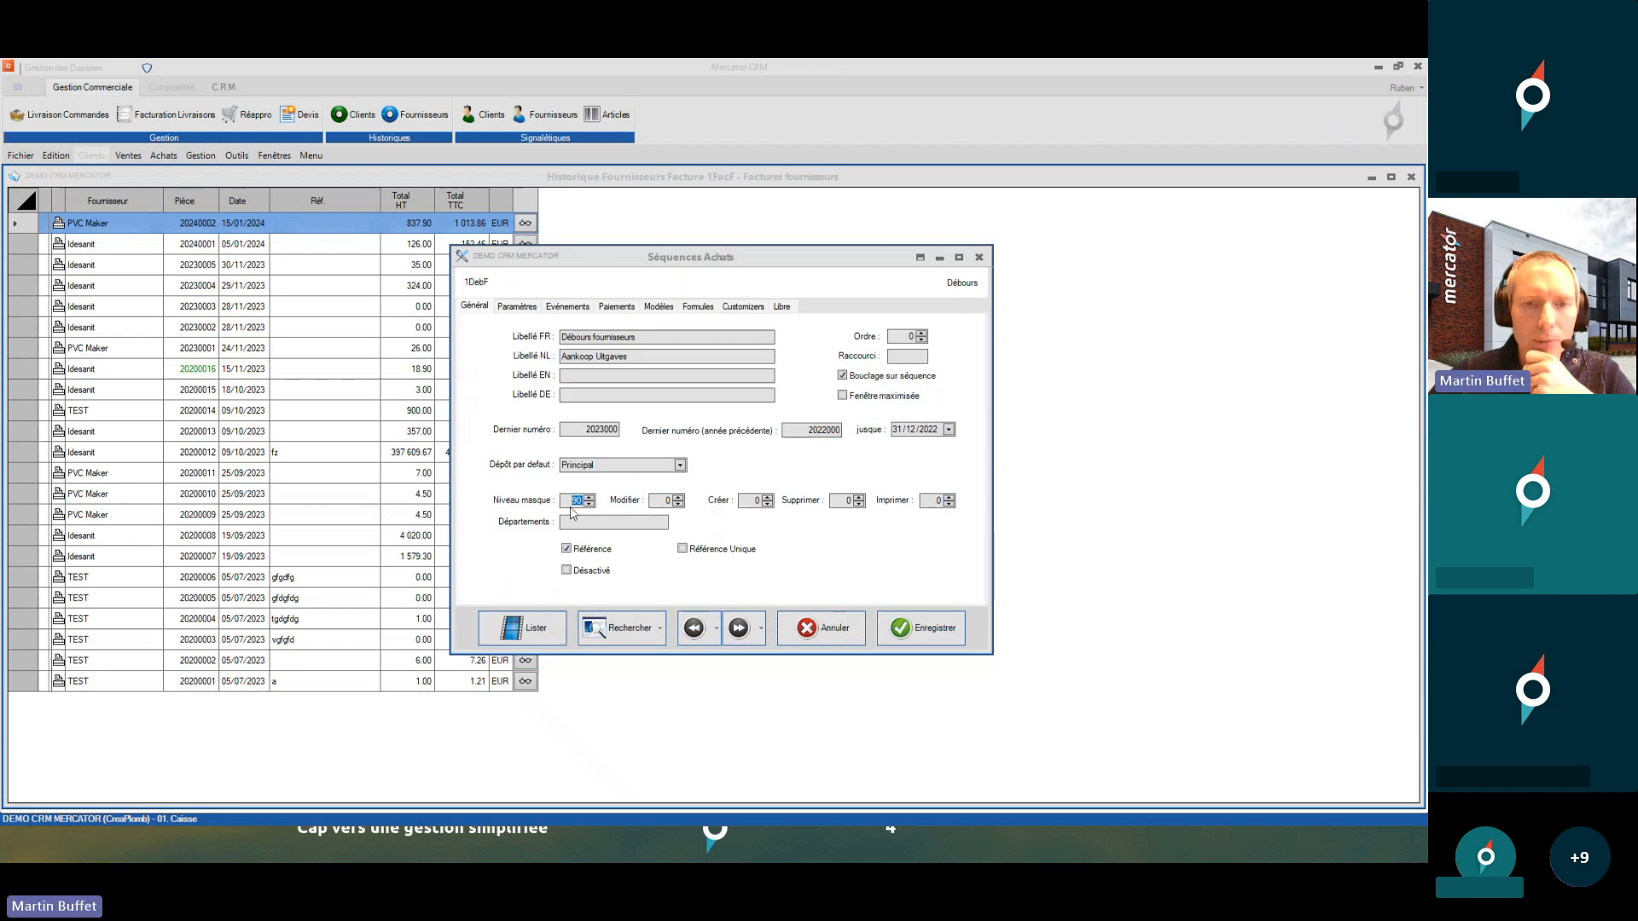
left_click(978, 256)
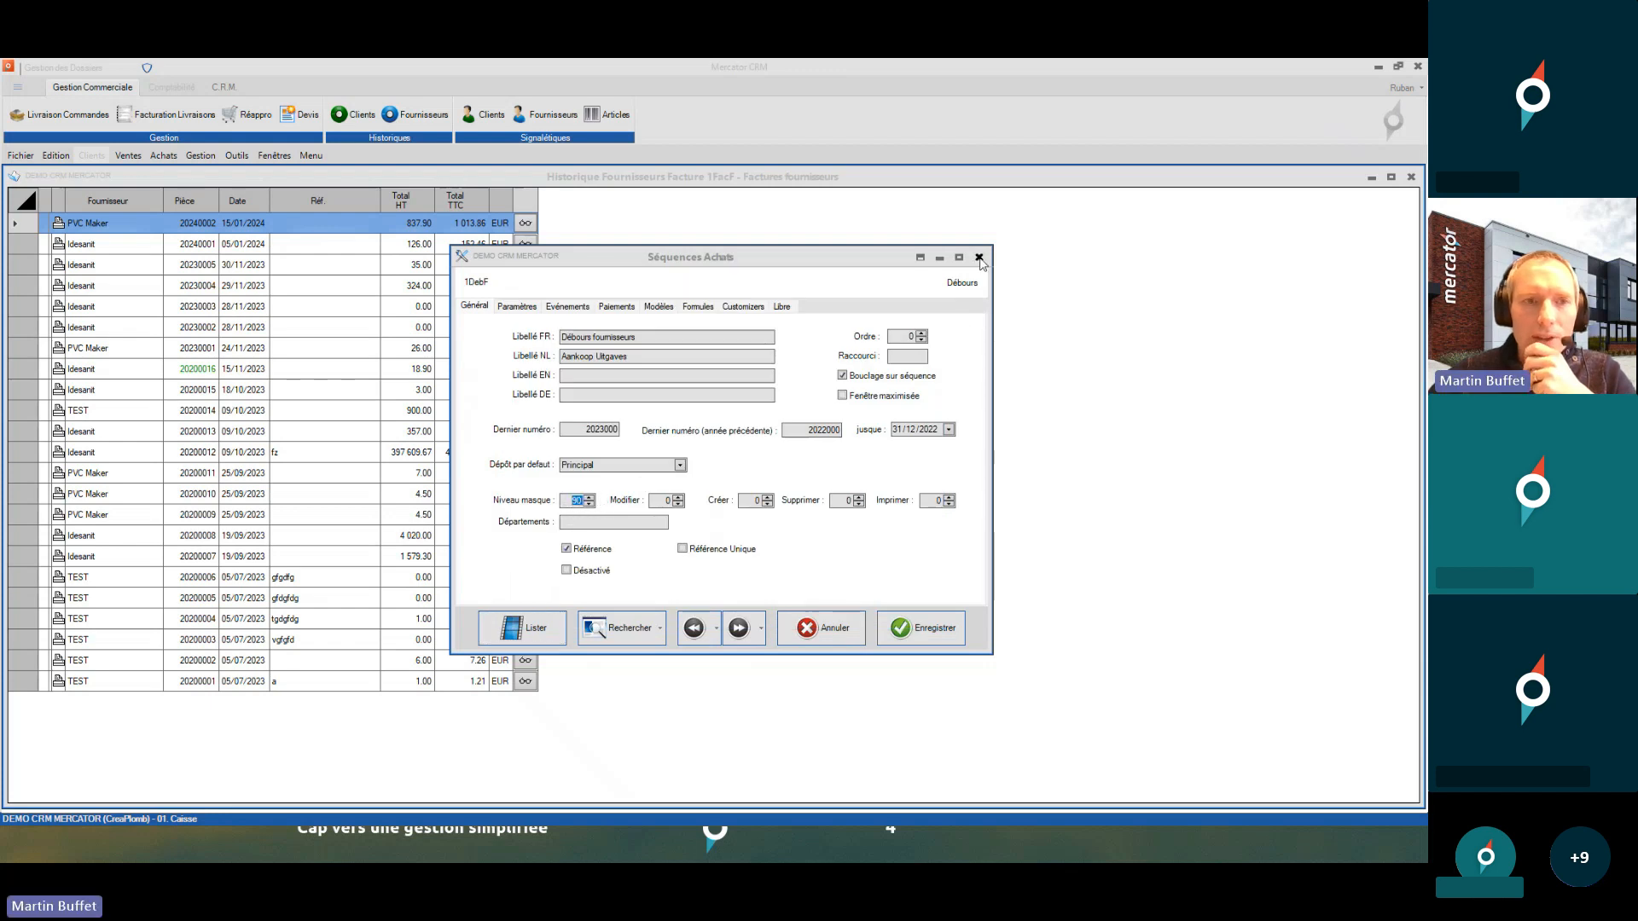
left_click(153, 160)
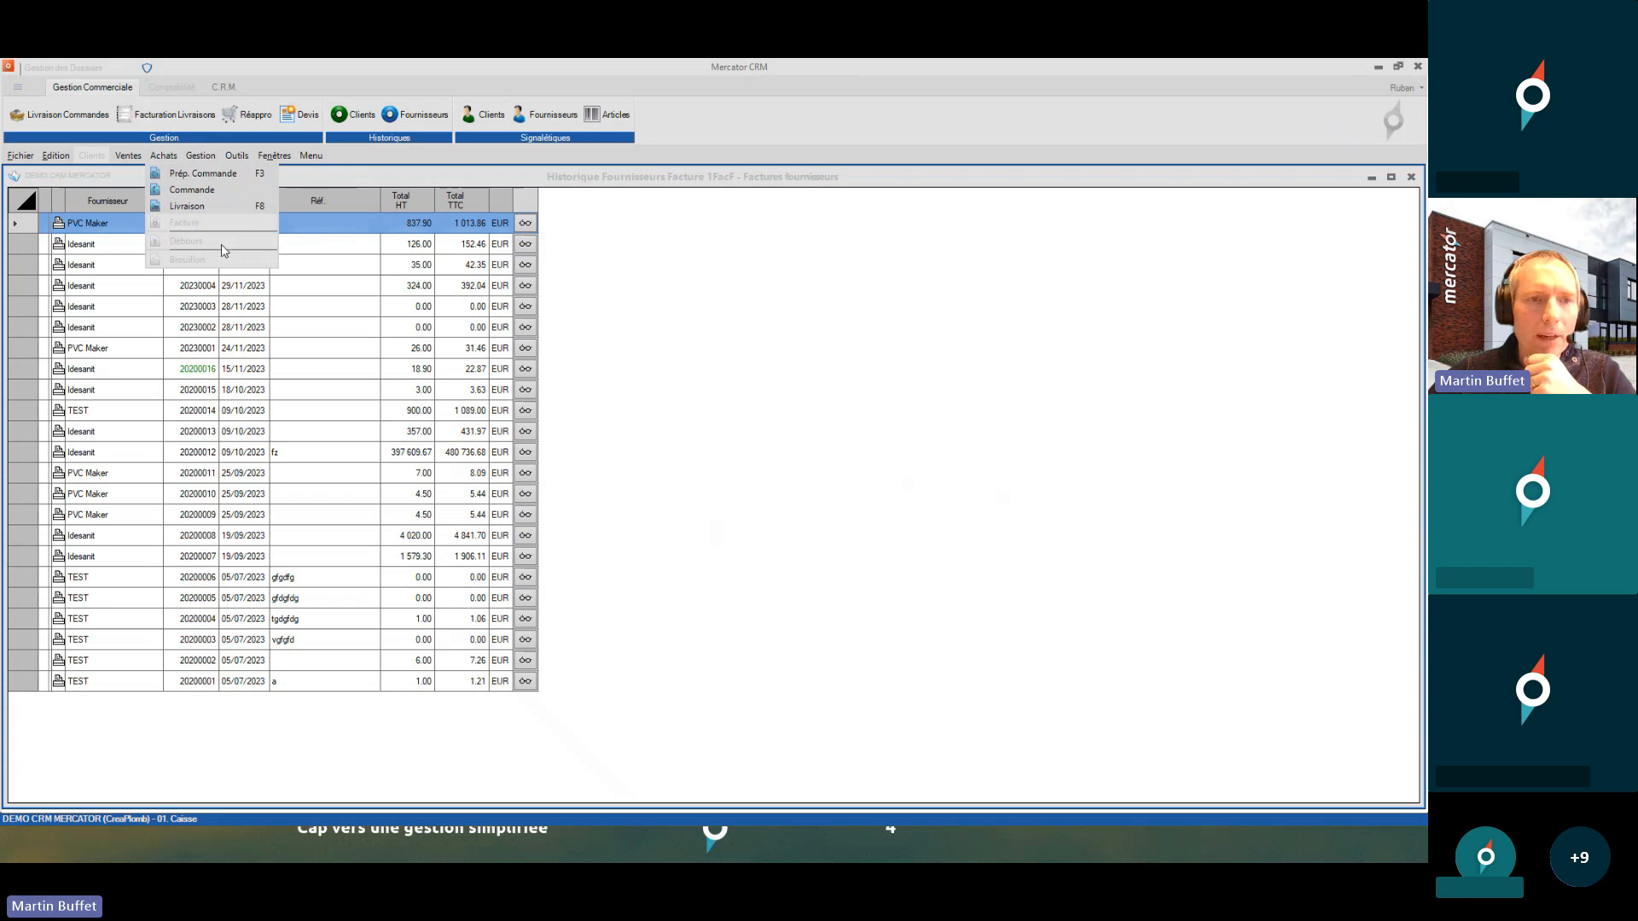
- Change user and log in as 02. Dirigeant with its entry code
mouse_move(21, 161)
left_click(52, 189)
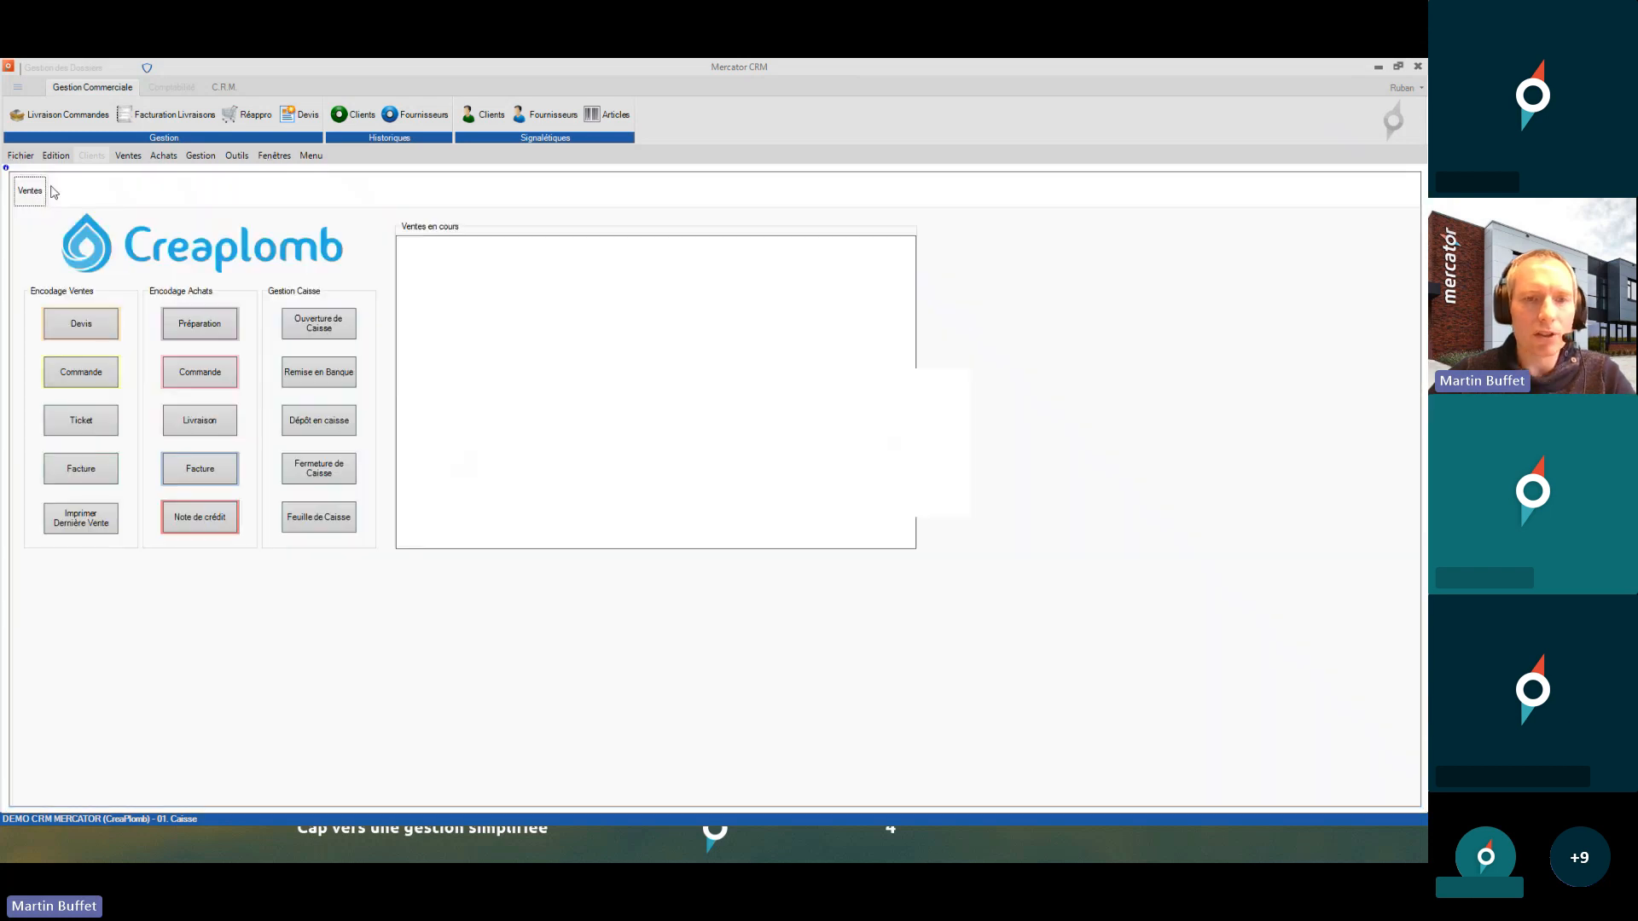
type("****")
key("Return")
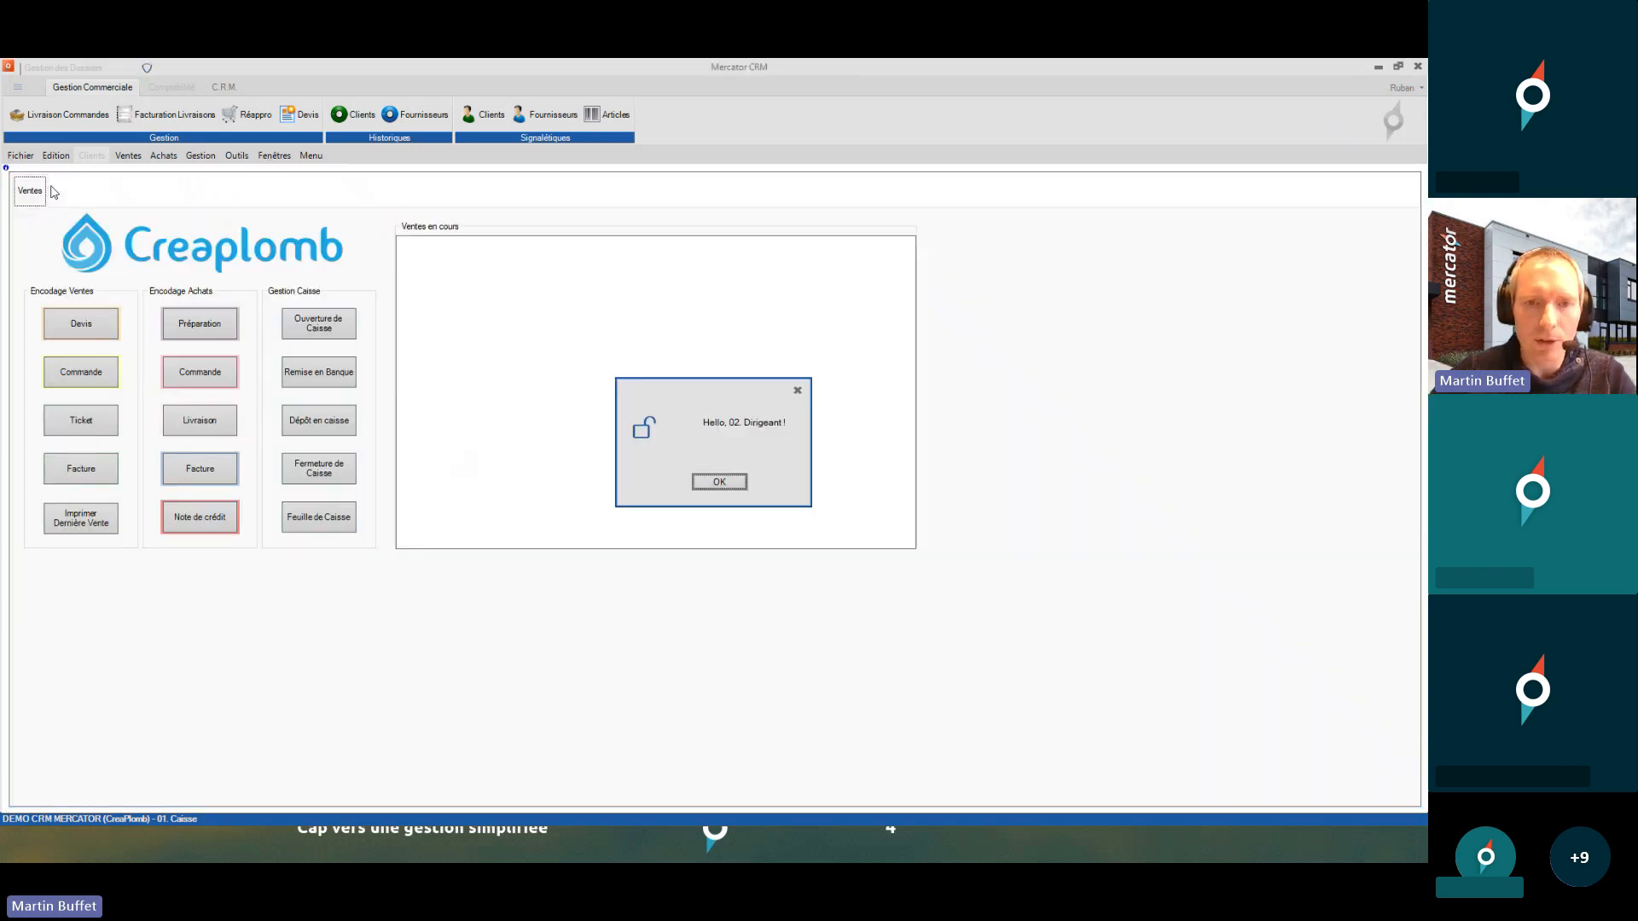
left_click(715, 480)
- Confirm Débours is enabled in the Achats menu, then switch to the slideshow
left_click(164, 156)
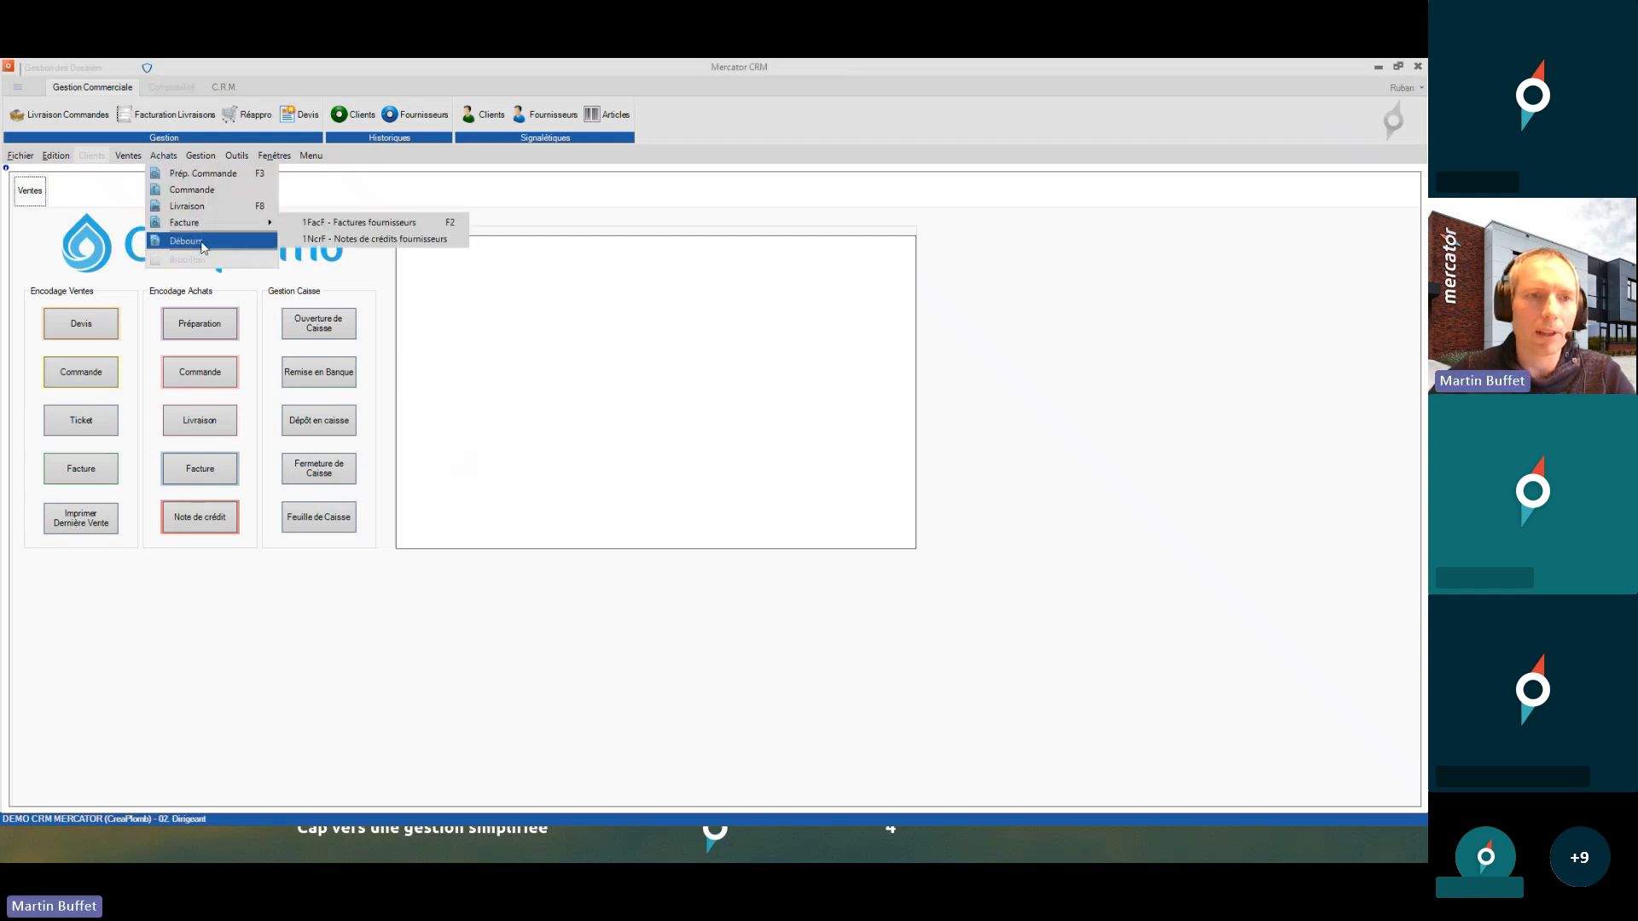
left_click(455, 203)
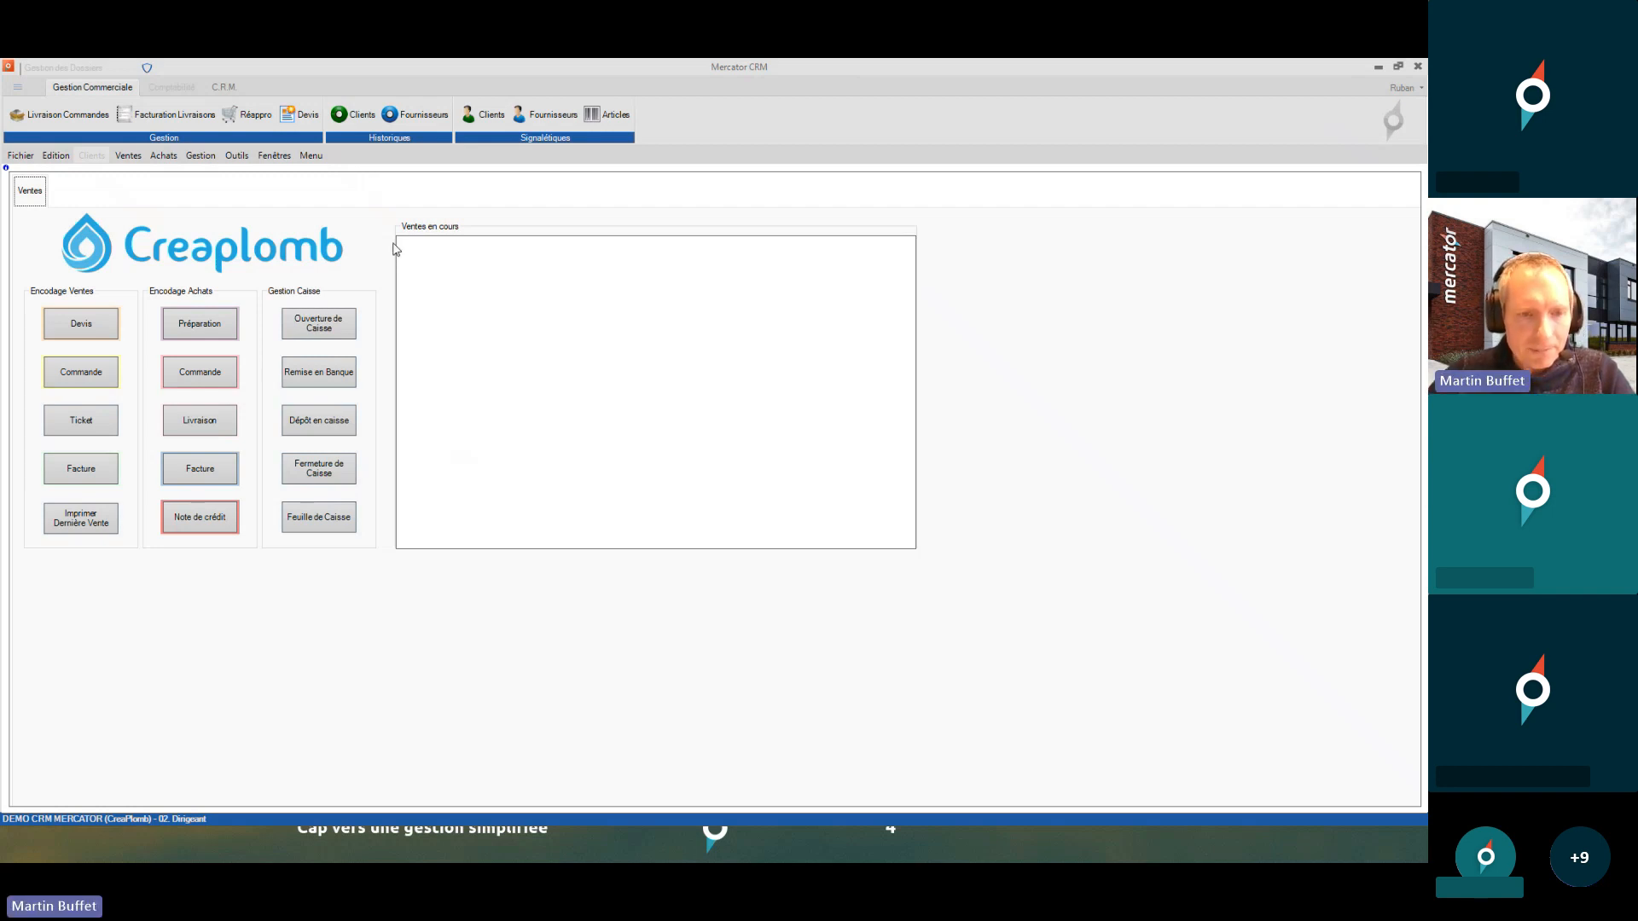
key("alt+Tab")
- Advance to slide 8 on Gestion des droits utilisateurs, then return to Mercator CRM
key("Right")
key("Right")
key("Right")
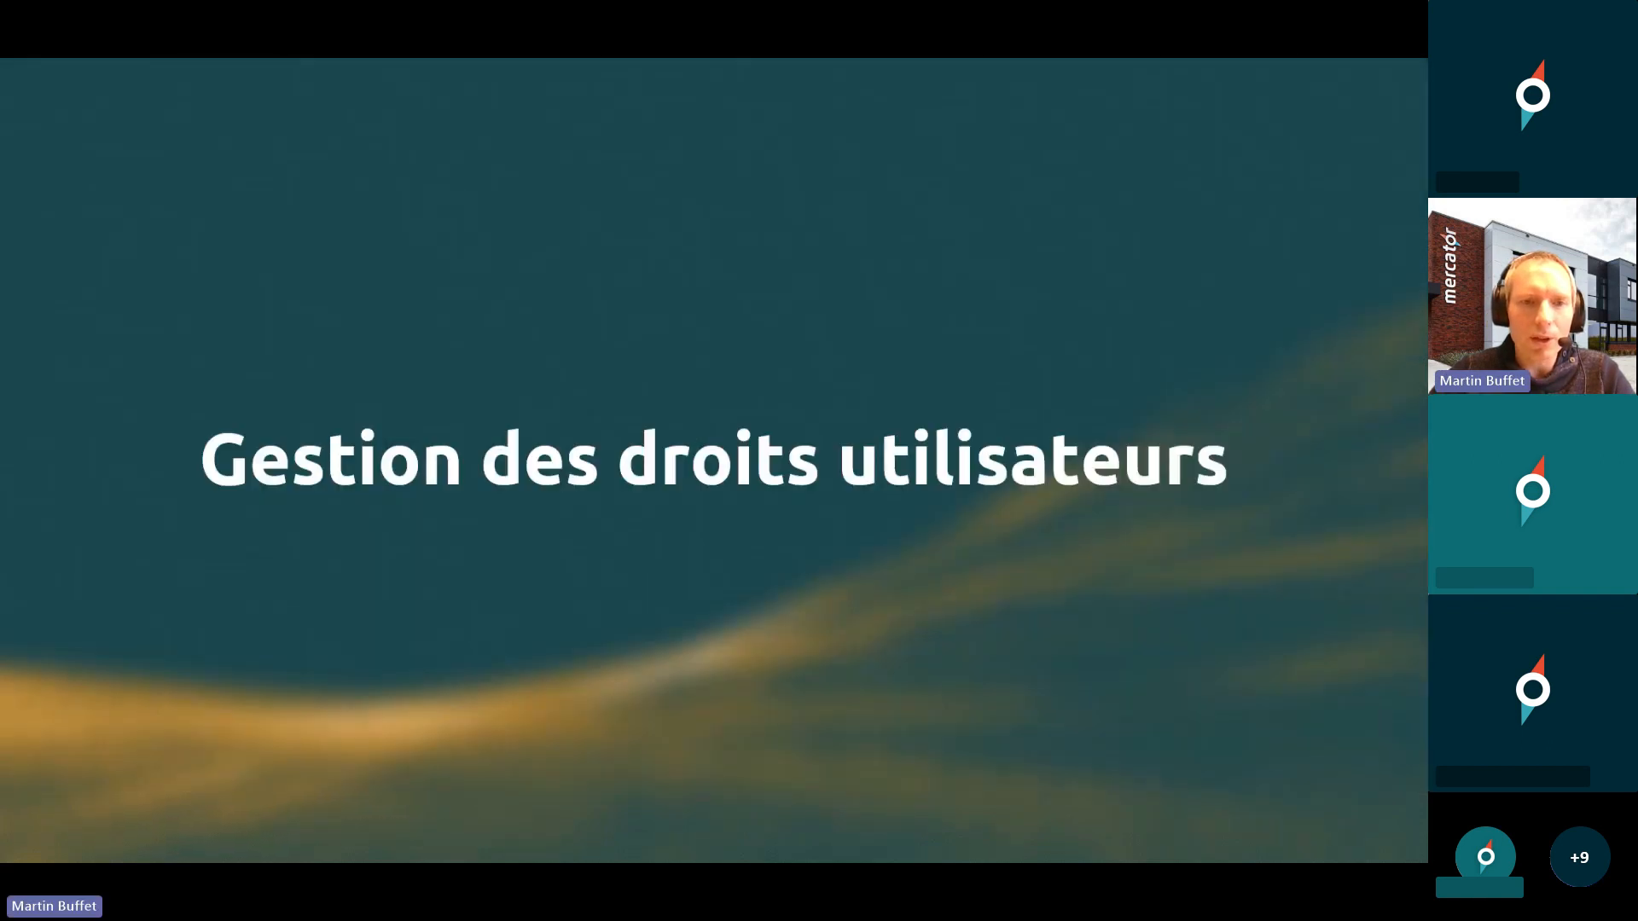
key("Right")
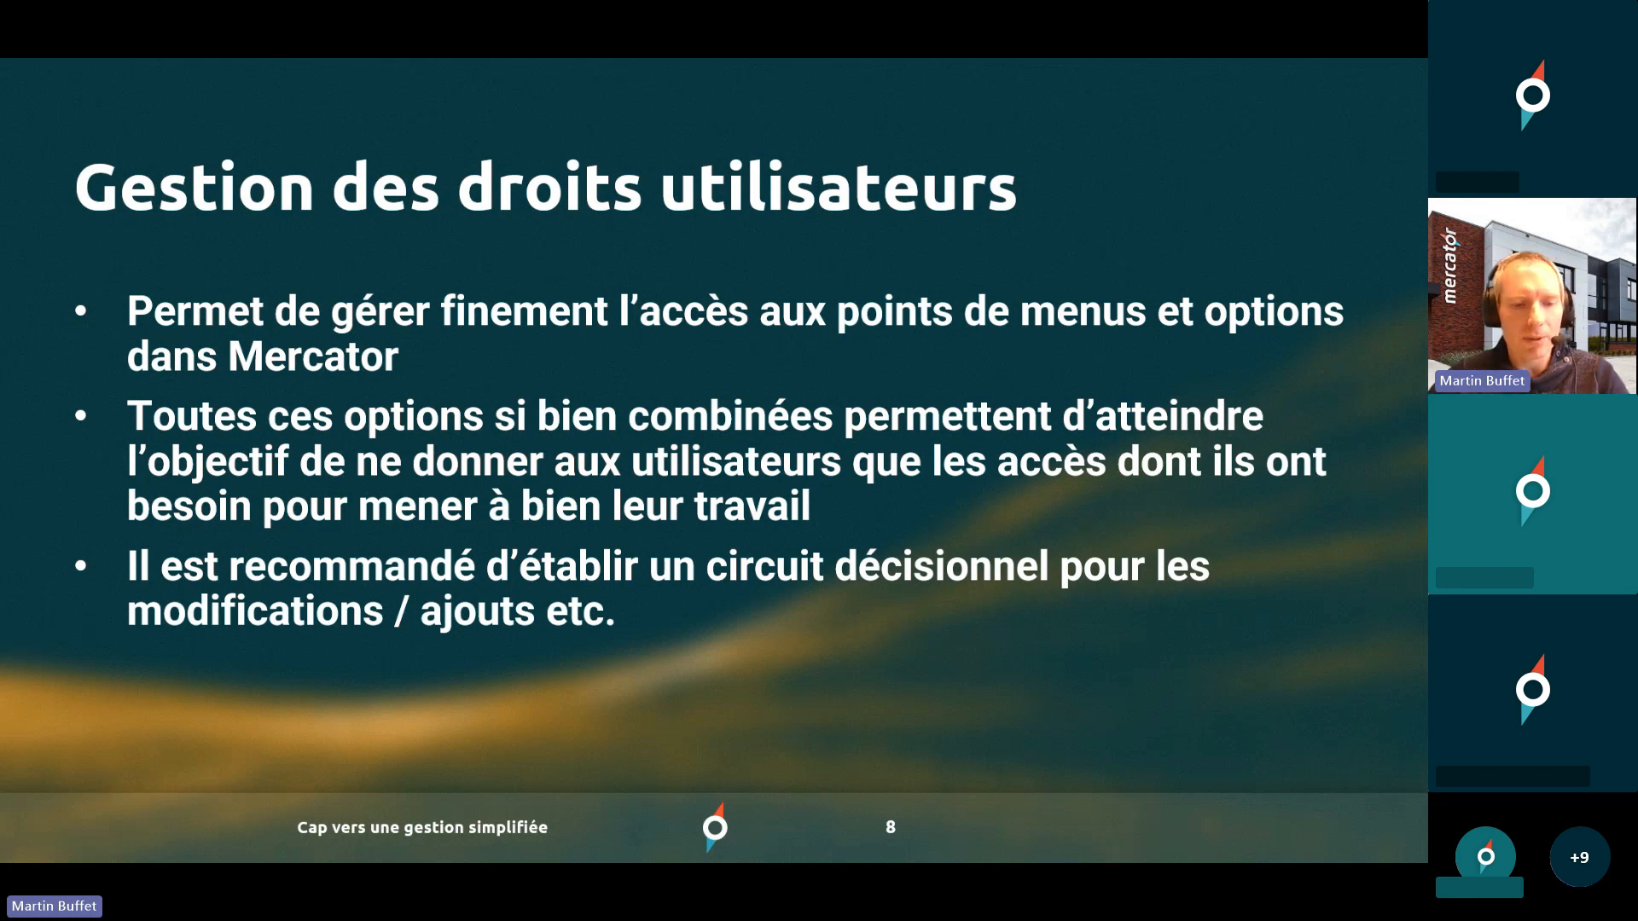
key("alt+Tab")
- Open the maximized Profils window and review 01. Caisse's departments, mask level 50 and default depot
left_click(238, 155)
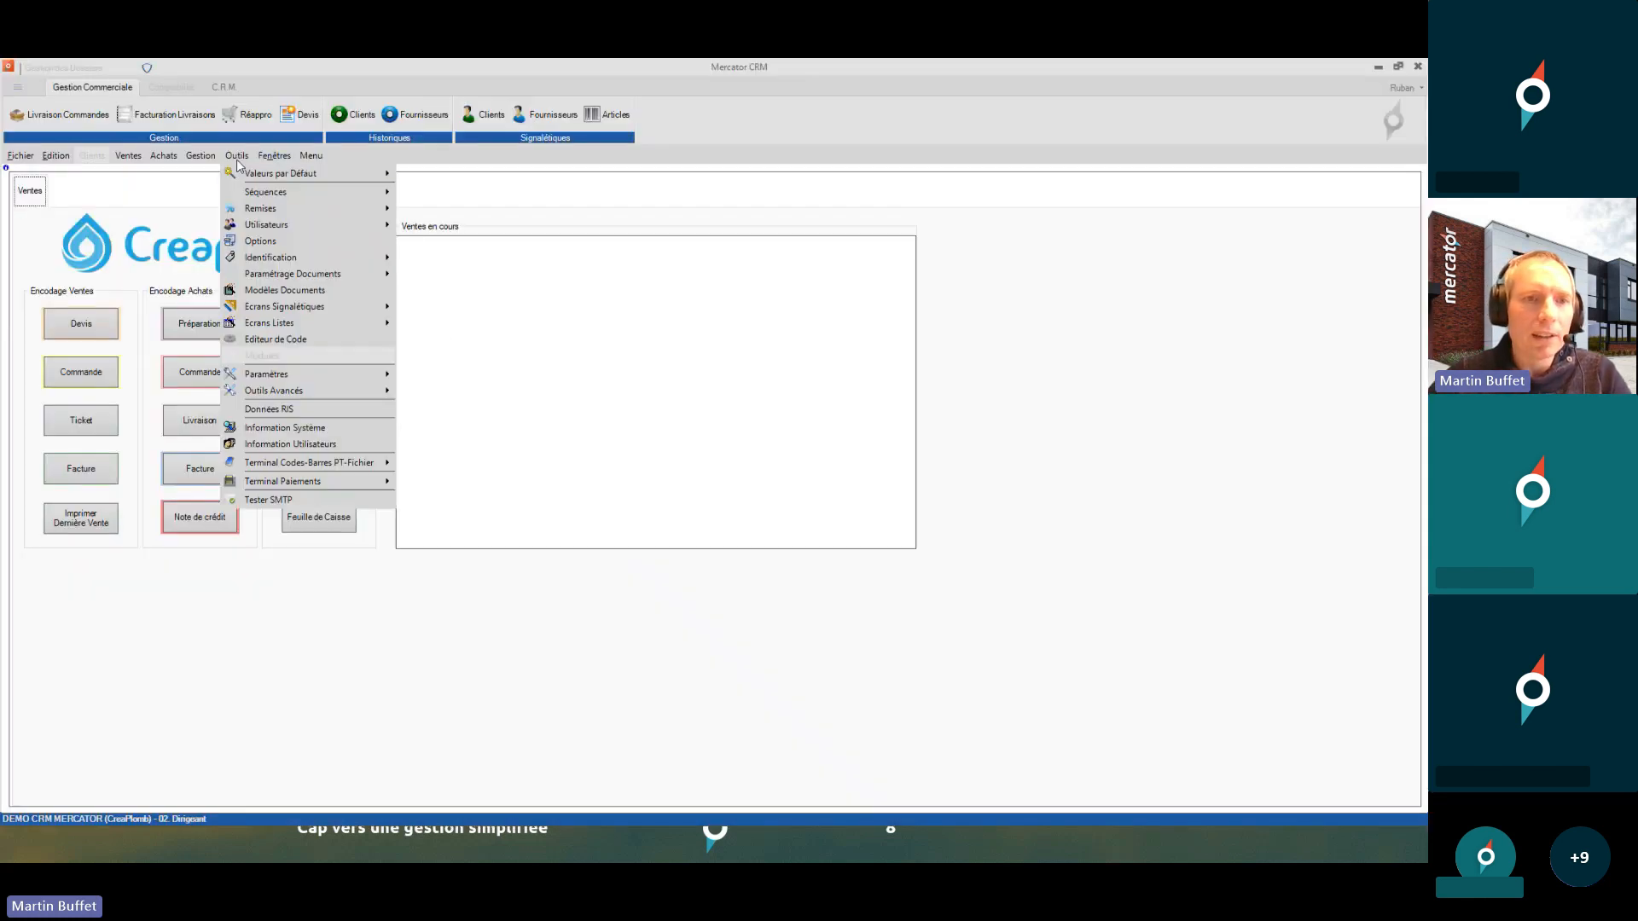
mouse_move(278, 193)
mouse_move(296, 226)
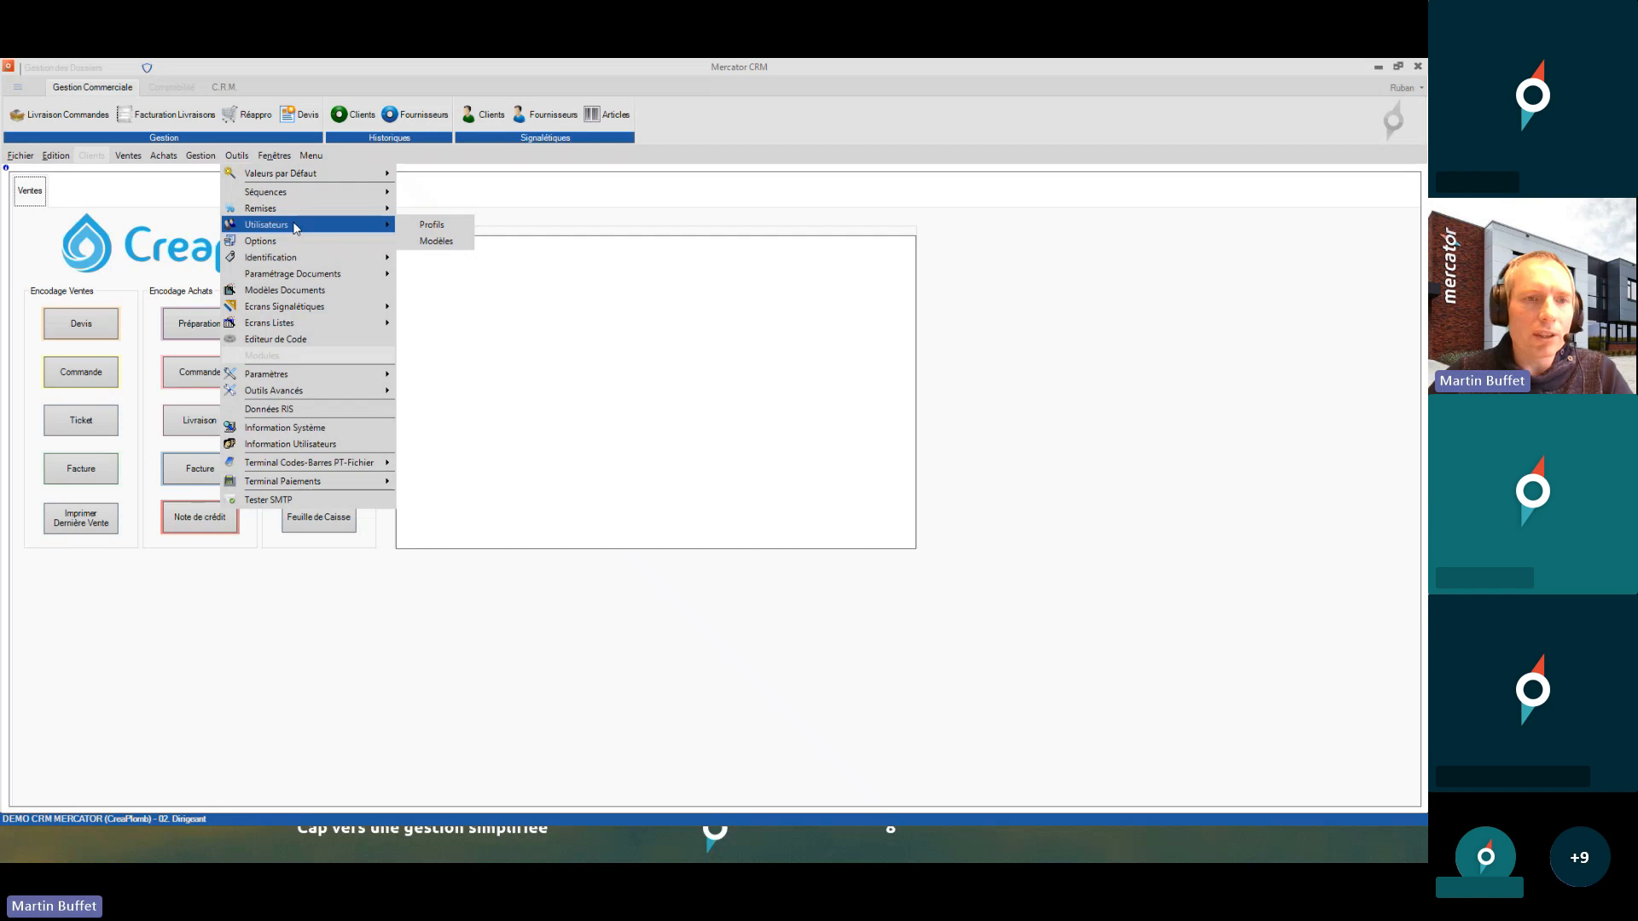
left_click(415, 226)
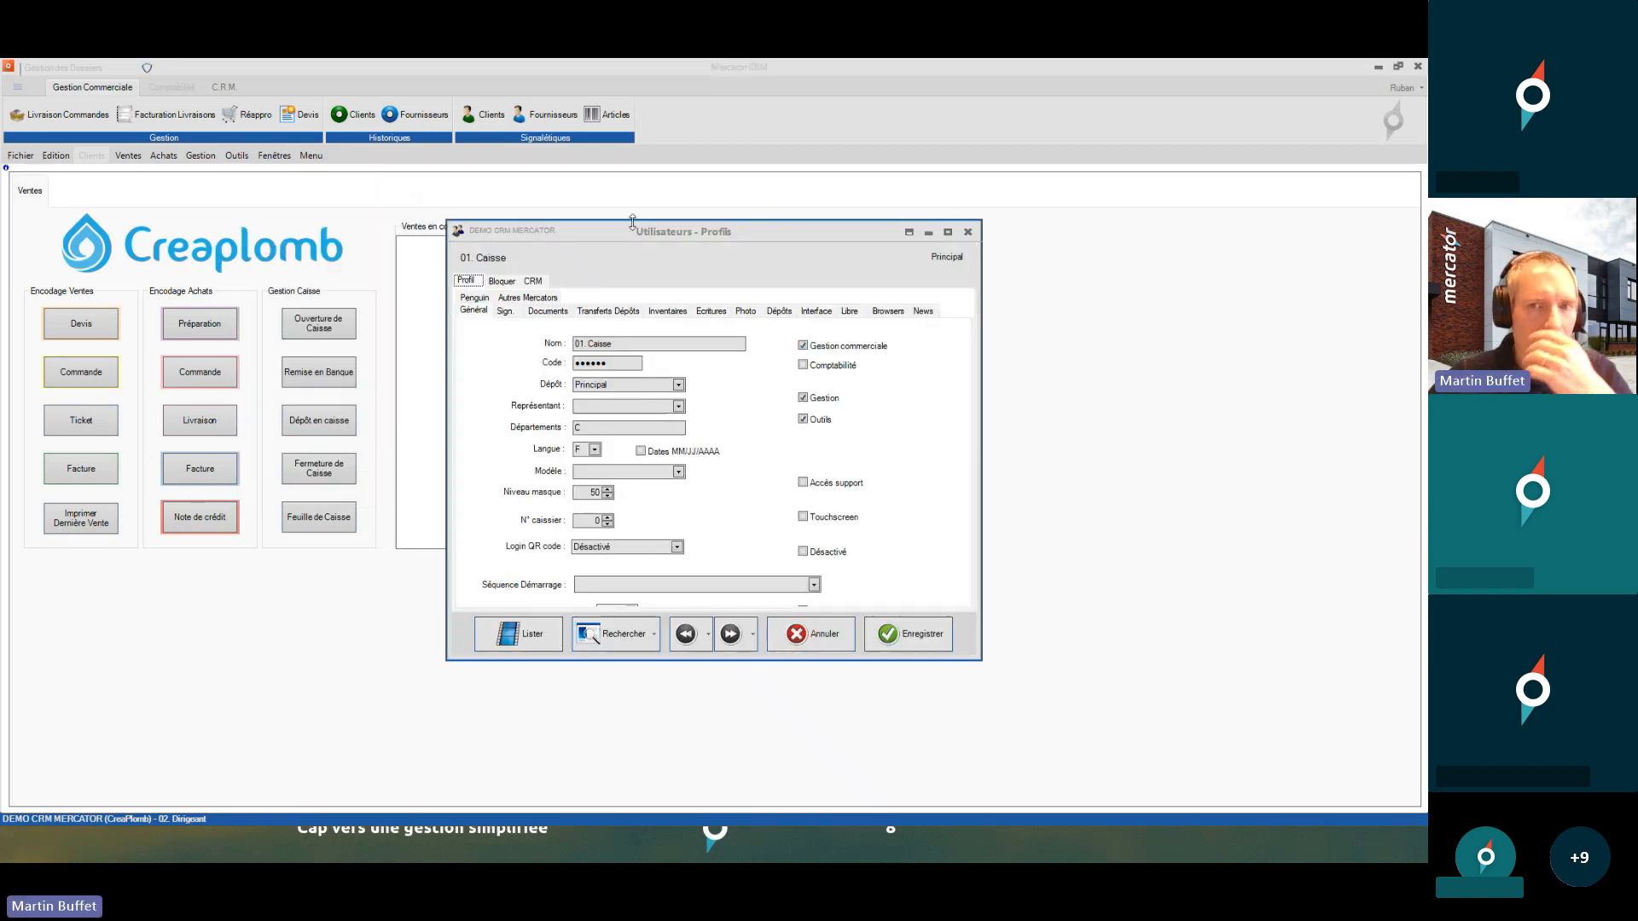
left_click(909, 232)
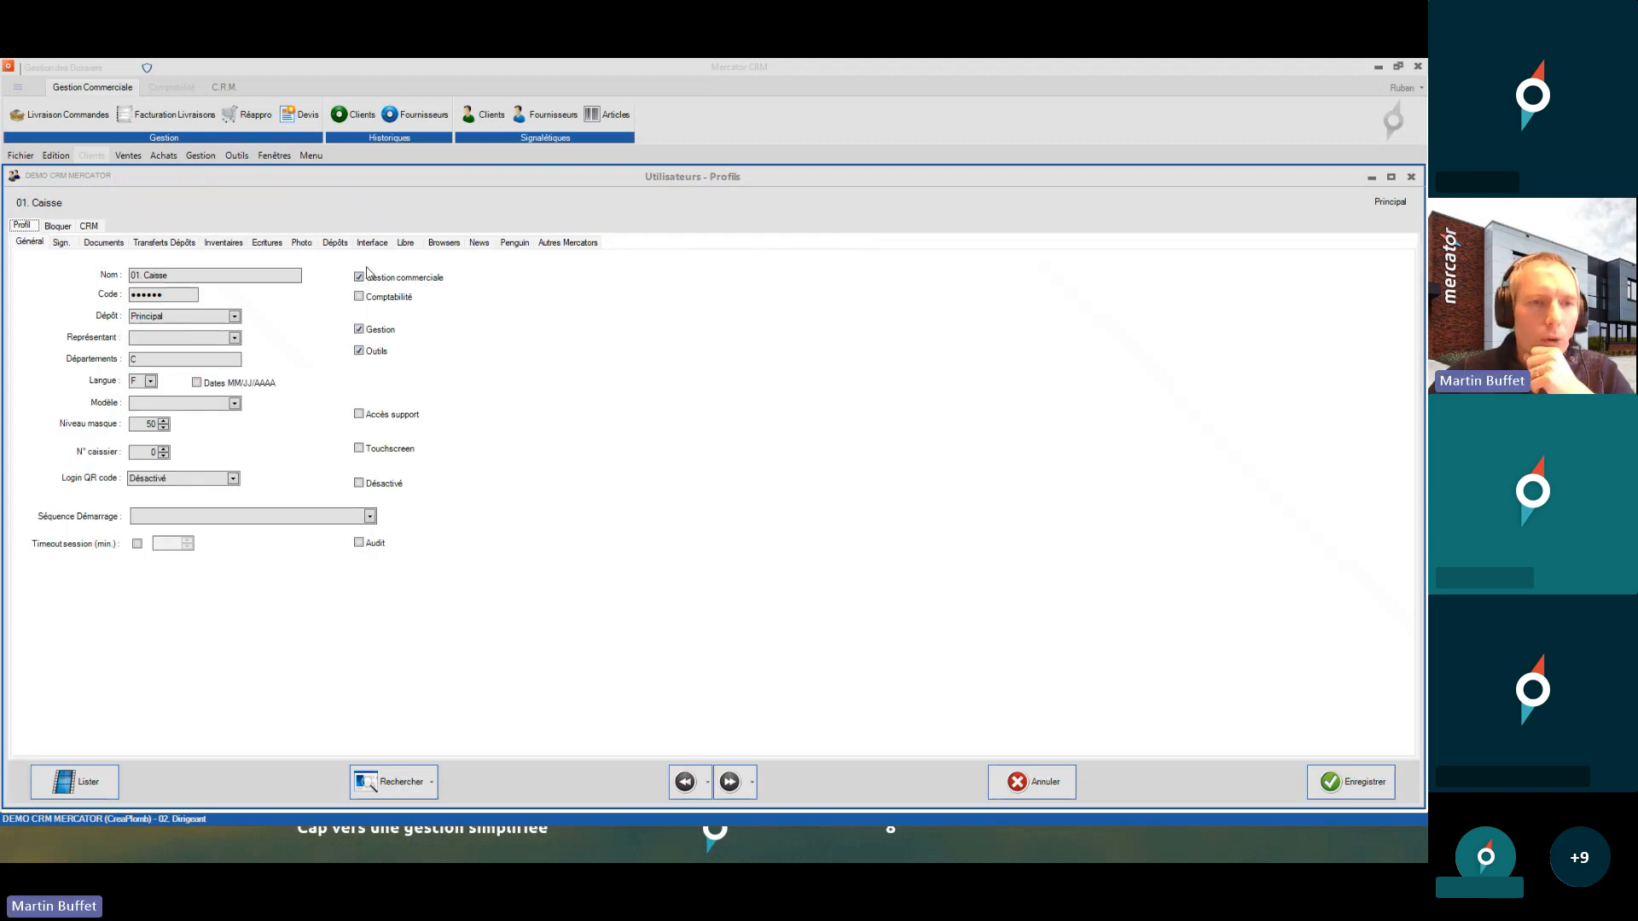
left_click(191, 357)
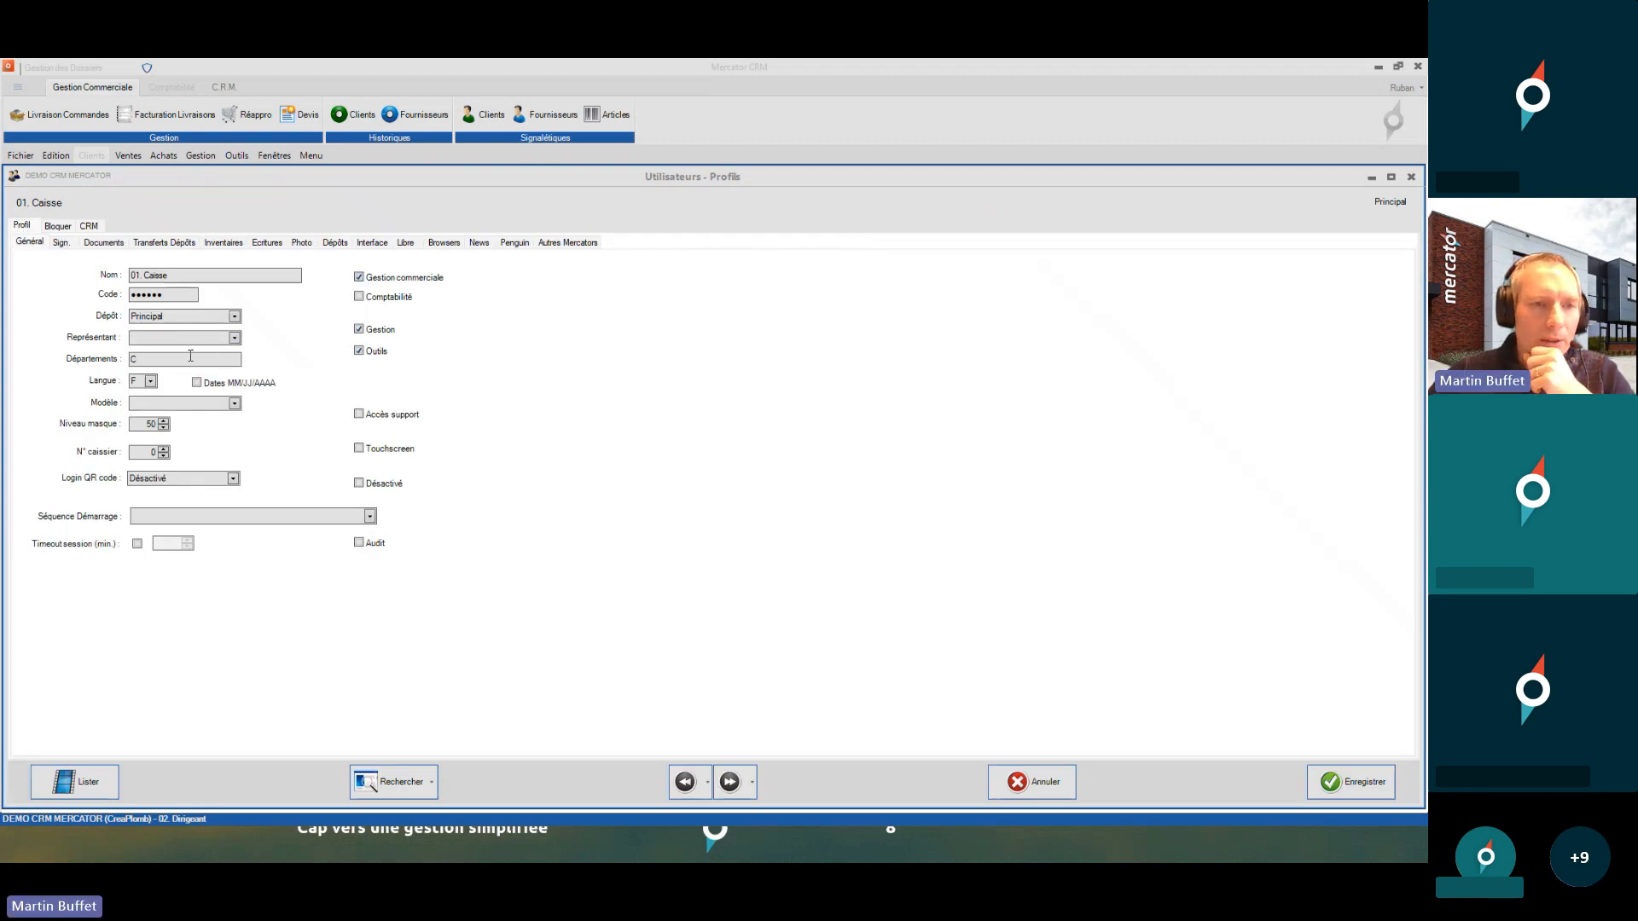
left_click(139, 427)
left_click(196, 319)
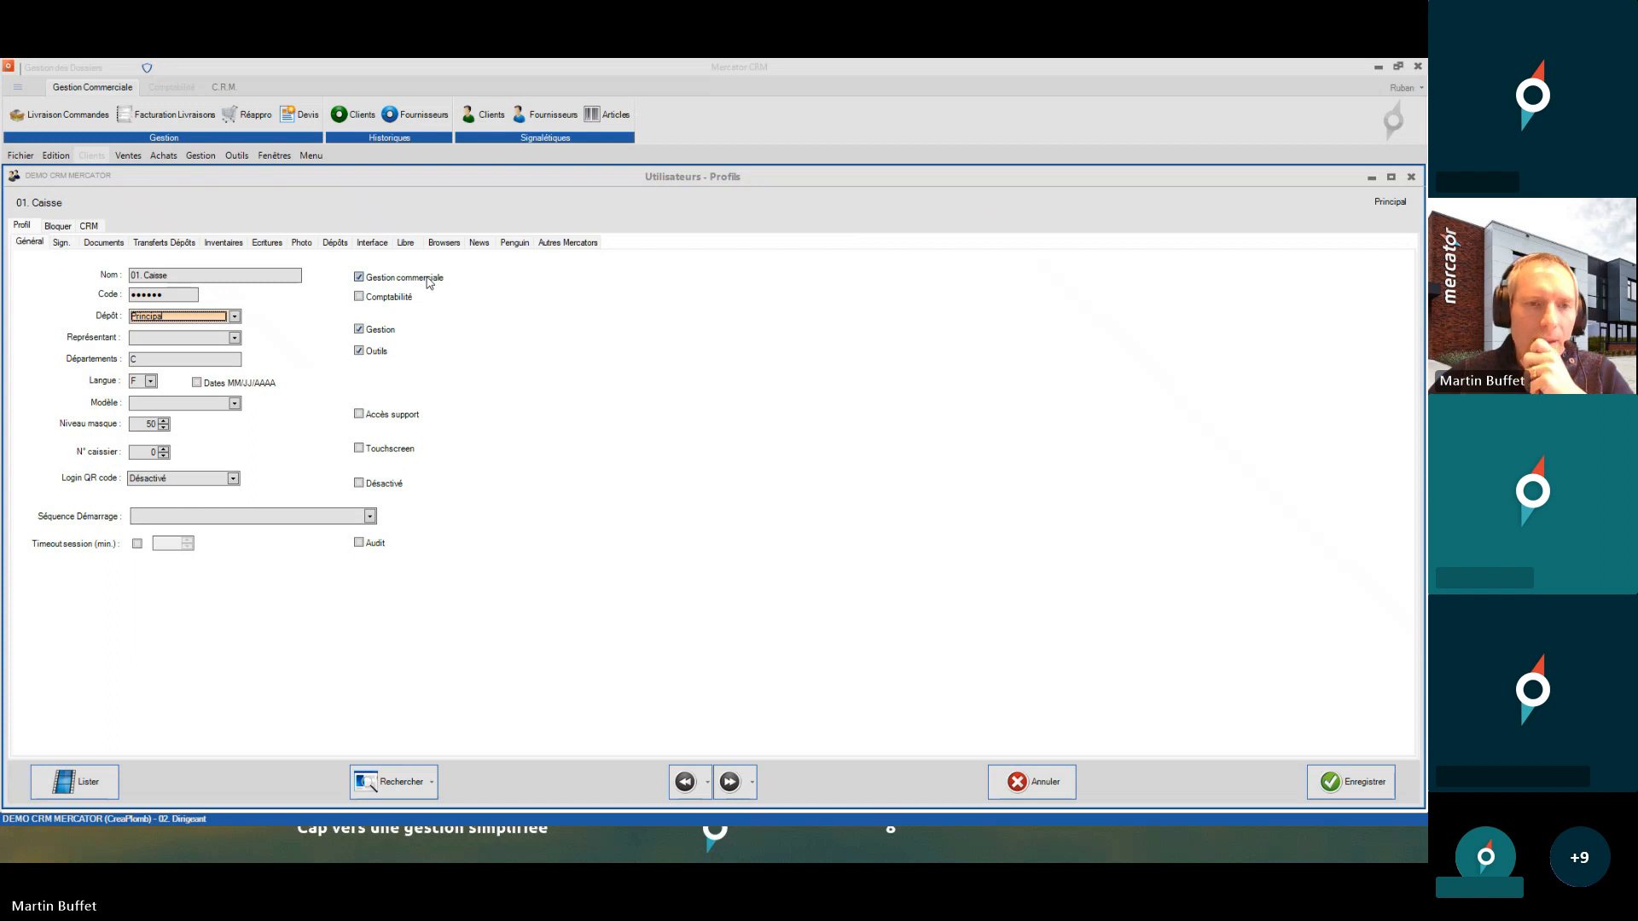
- Untick Gestion while keeping Outils enabled, and save the 01. Caisse profile
left_click(375, 351)
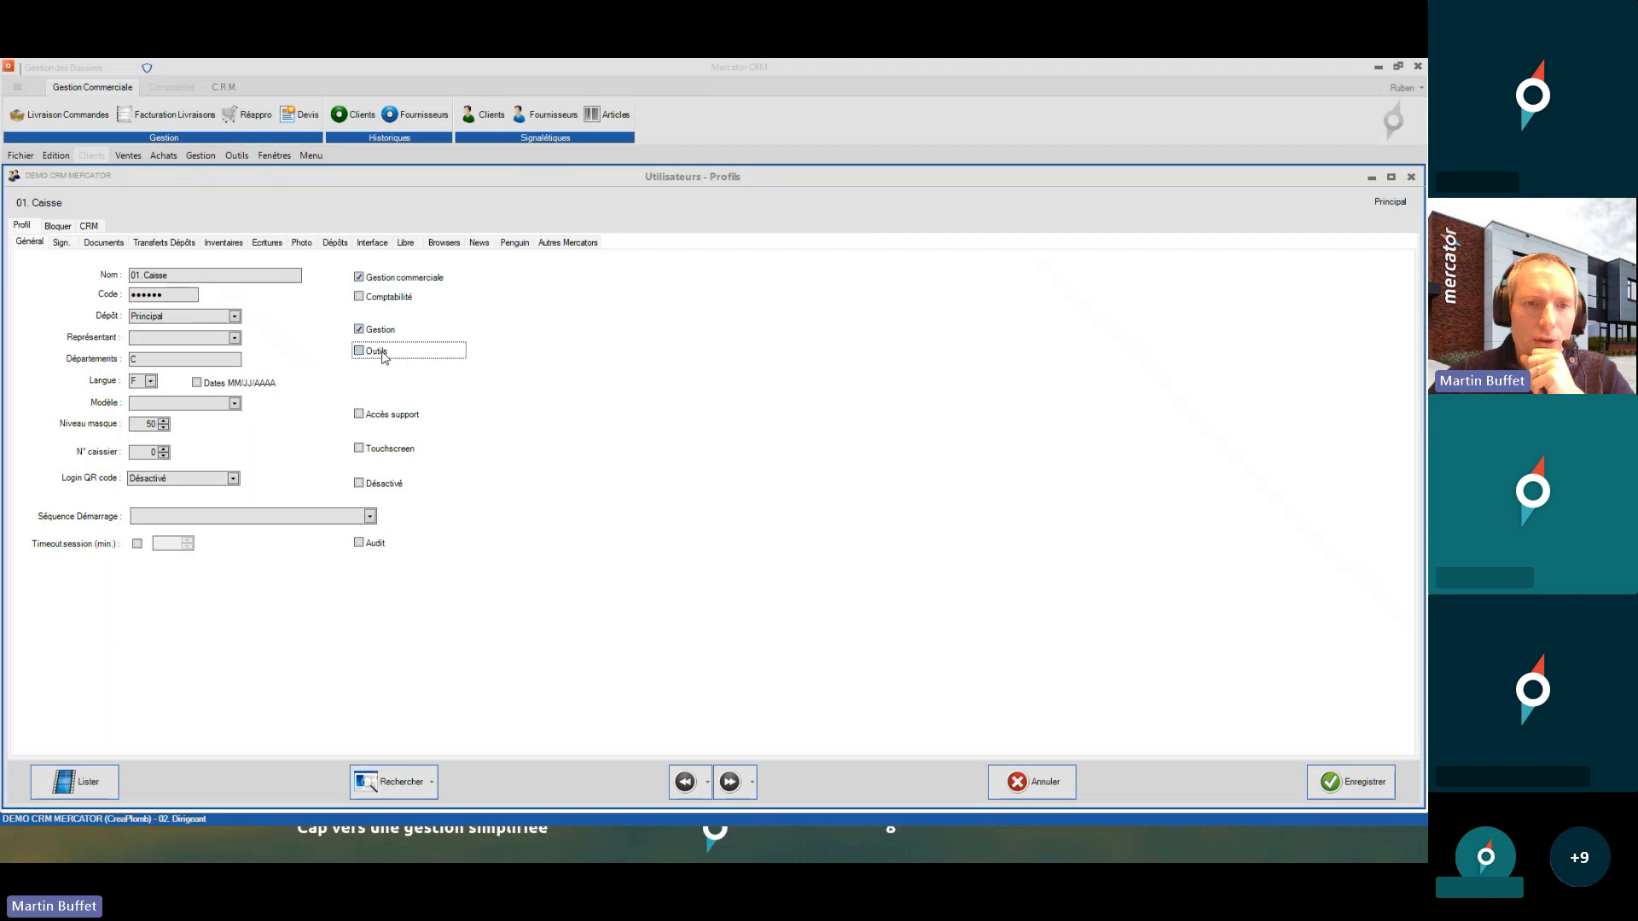
left_click(228, 157)
left_click(229, 157)
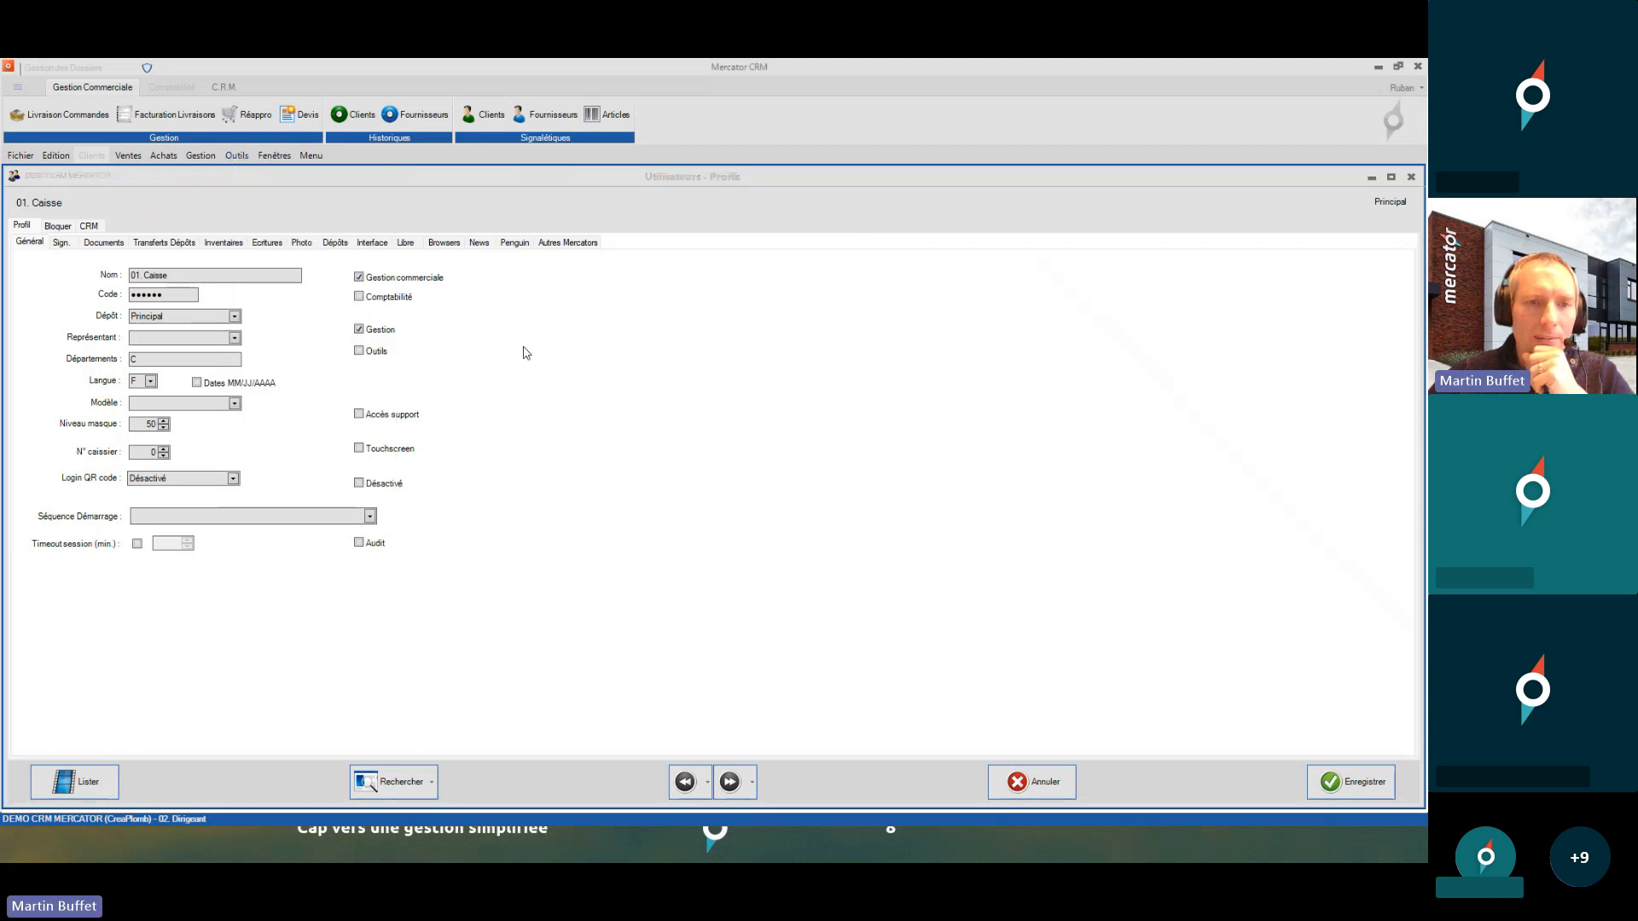
left_click(381, 359)
left_click(389, 331)
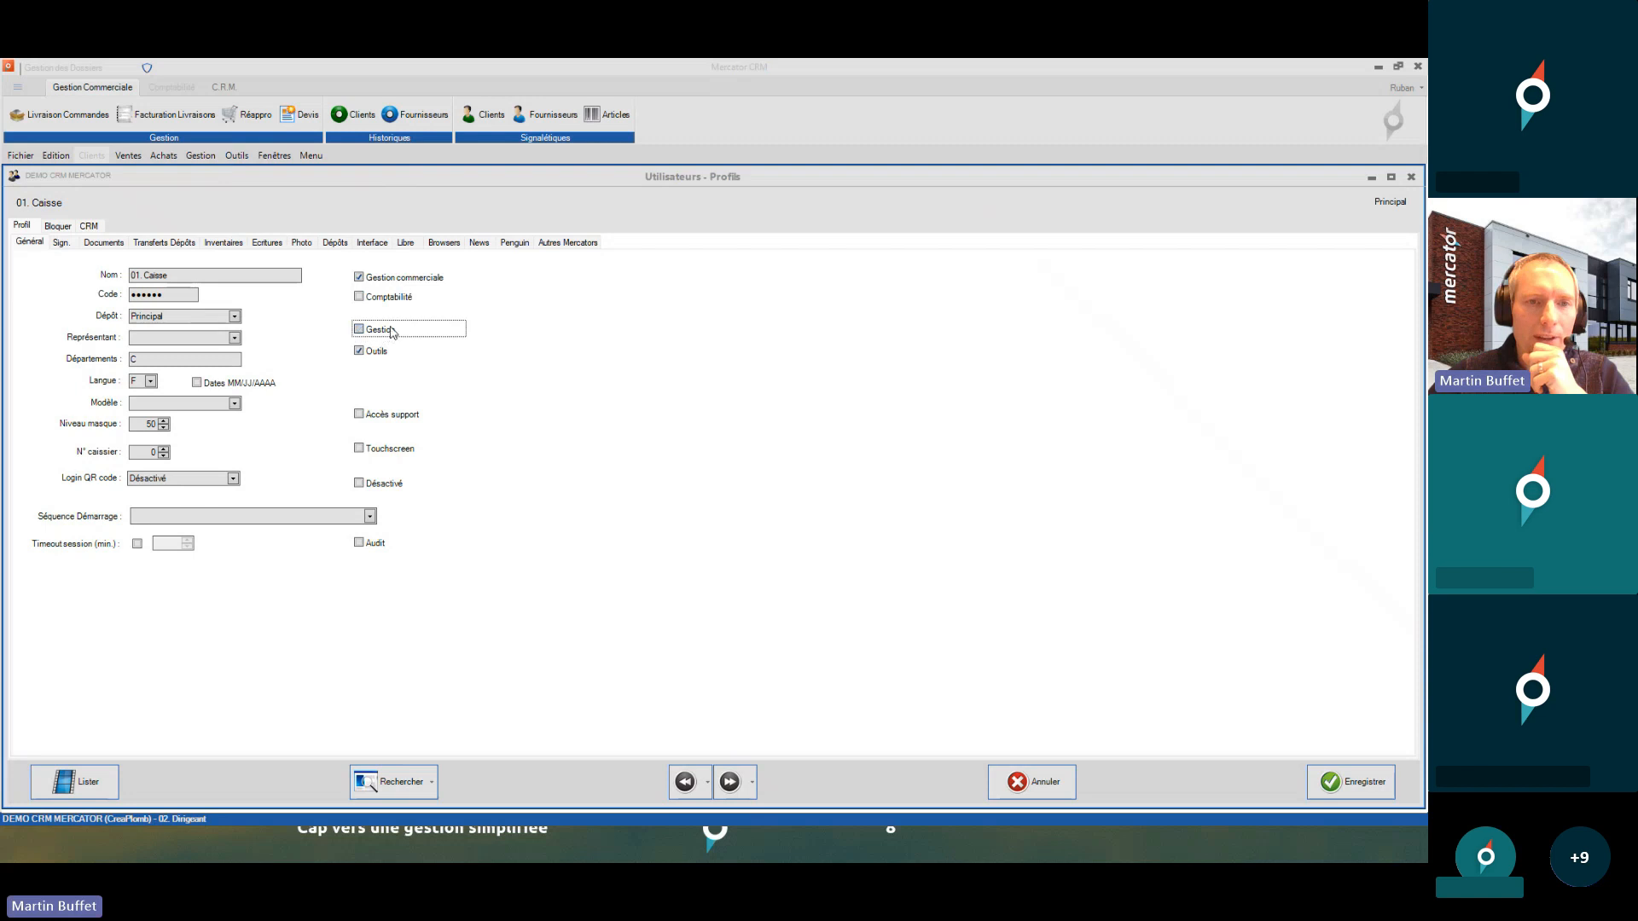
left_click(1349, 783)
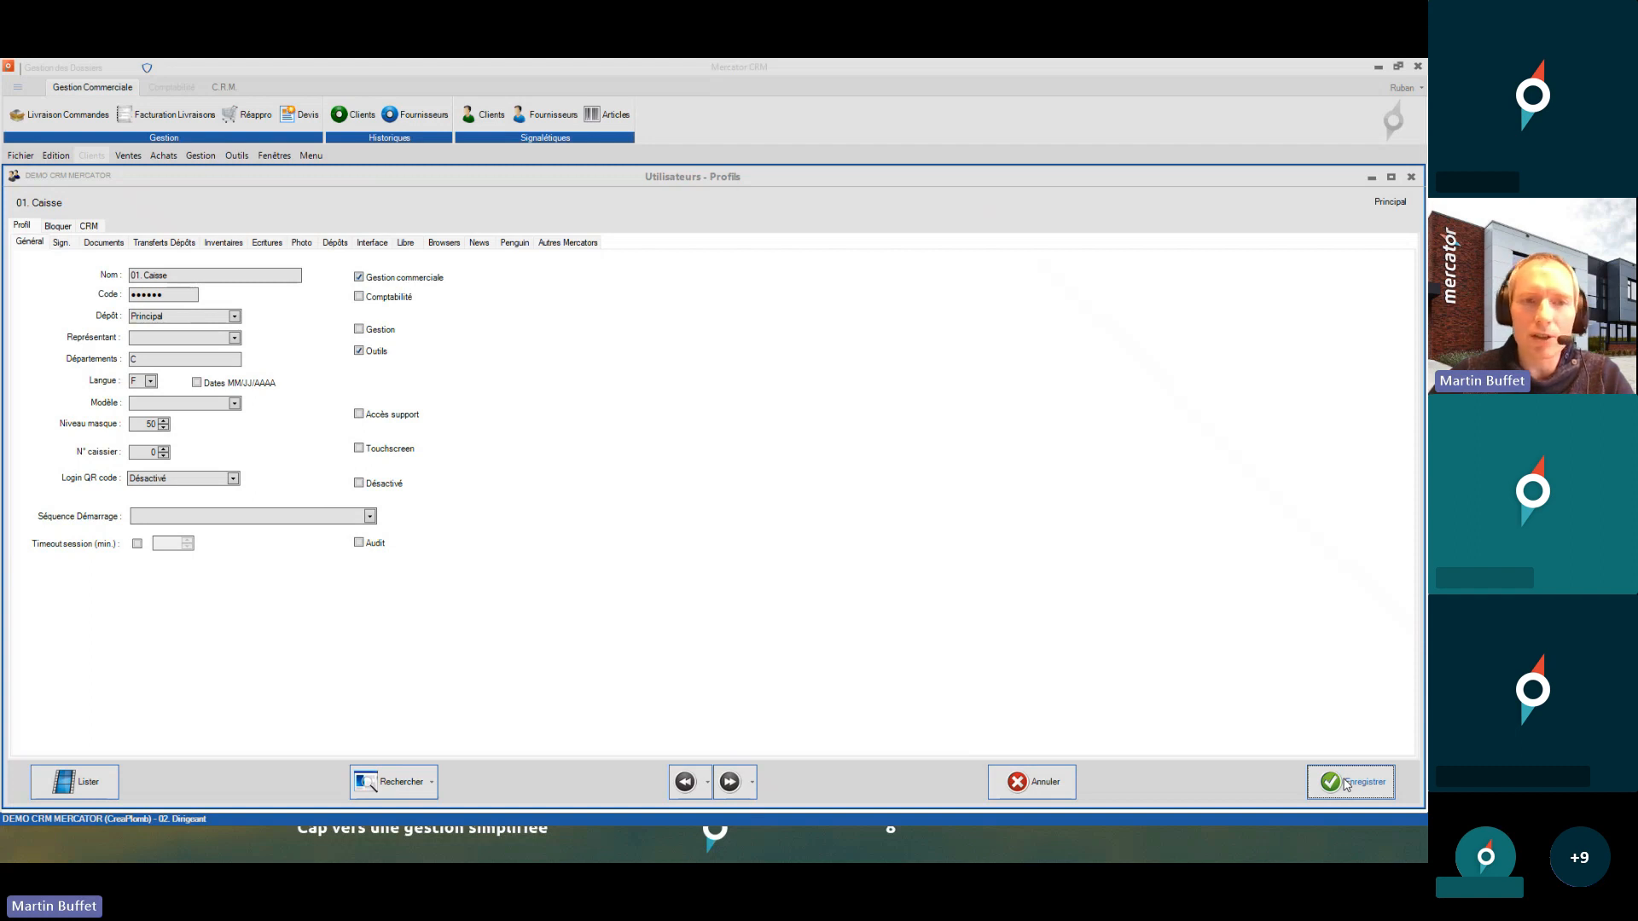
- Log in as 01. Caisse via F12 and check that Gestion is missing from the menus
key("F12")
type("••••")
key("Return")
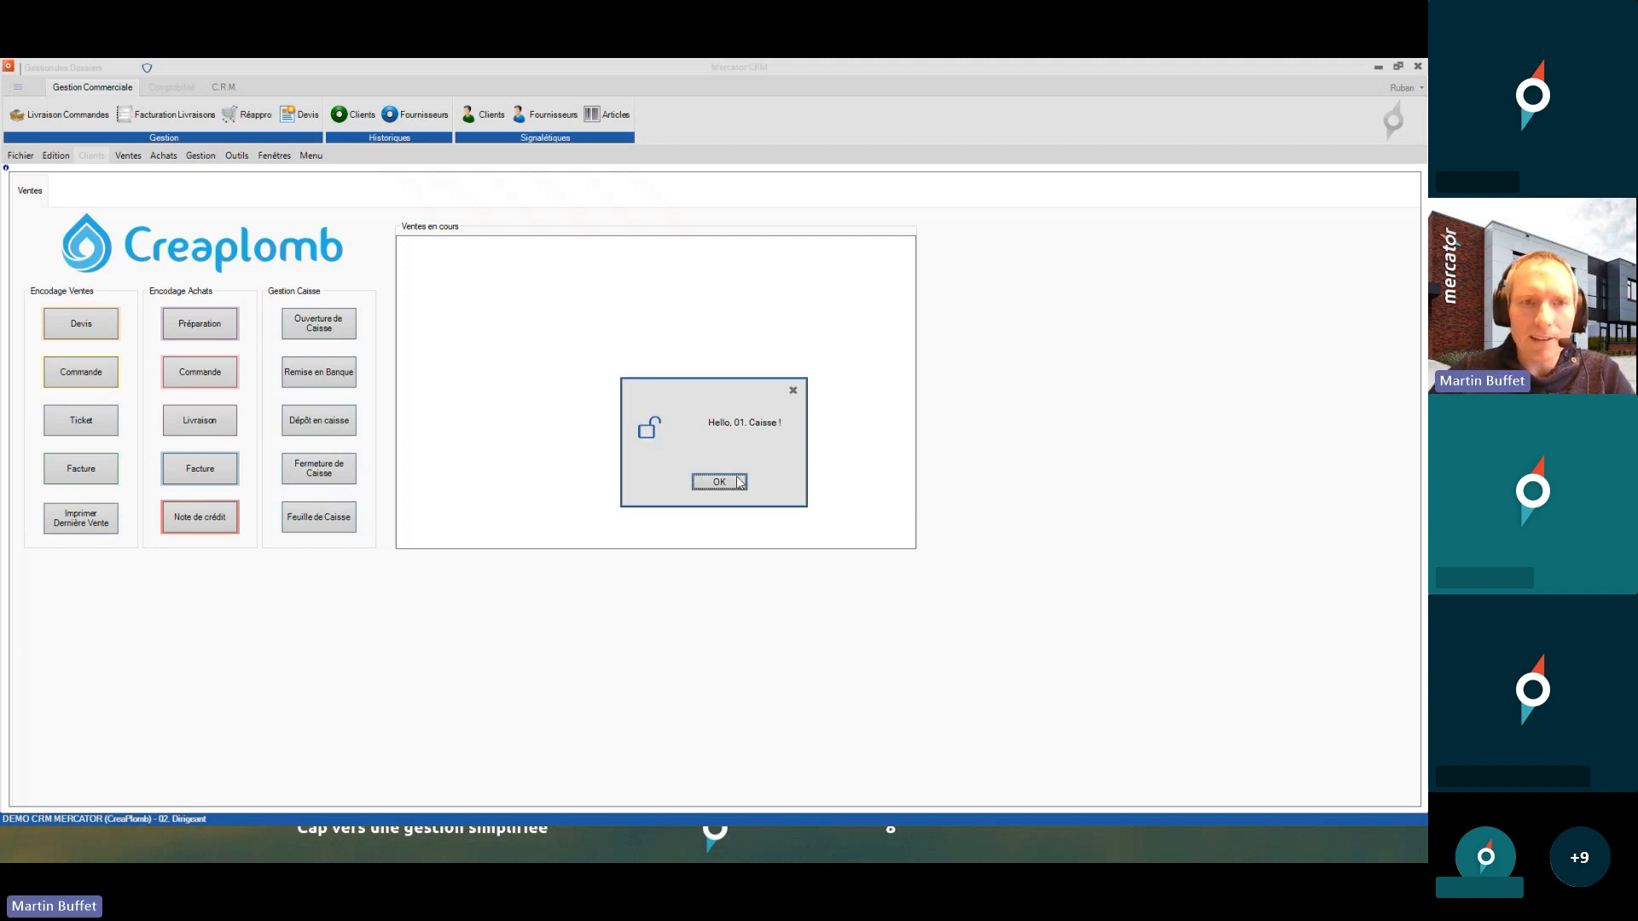
left_click(730, 489)
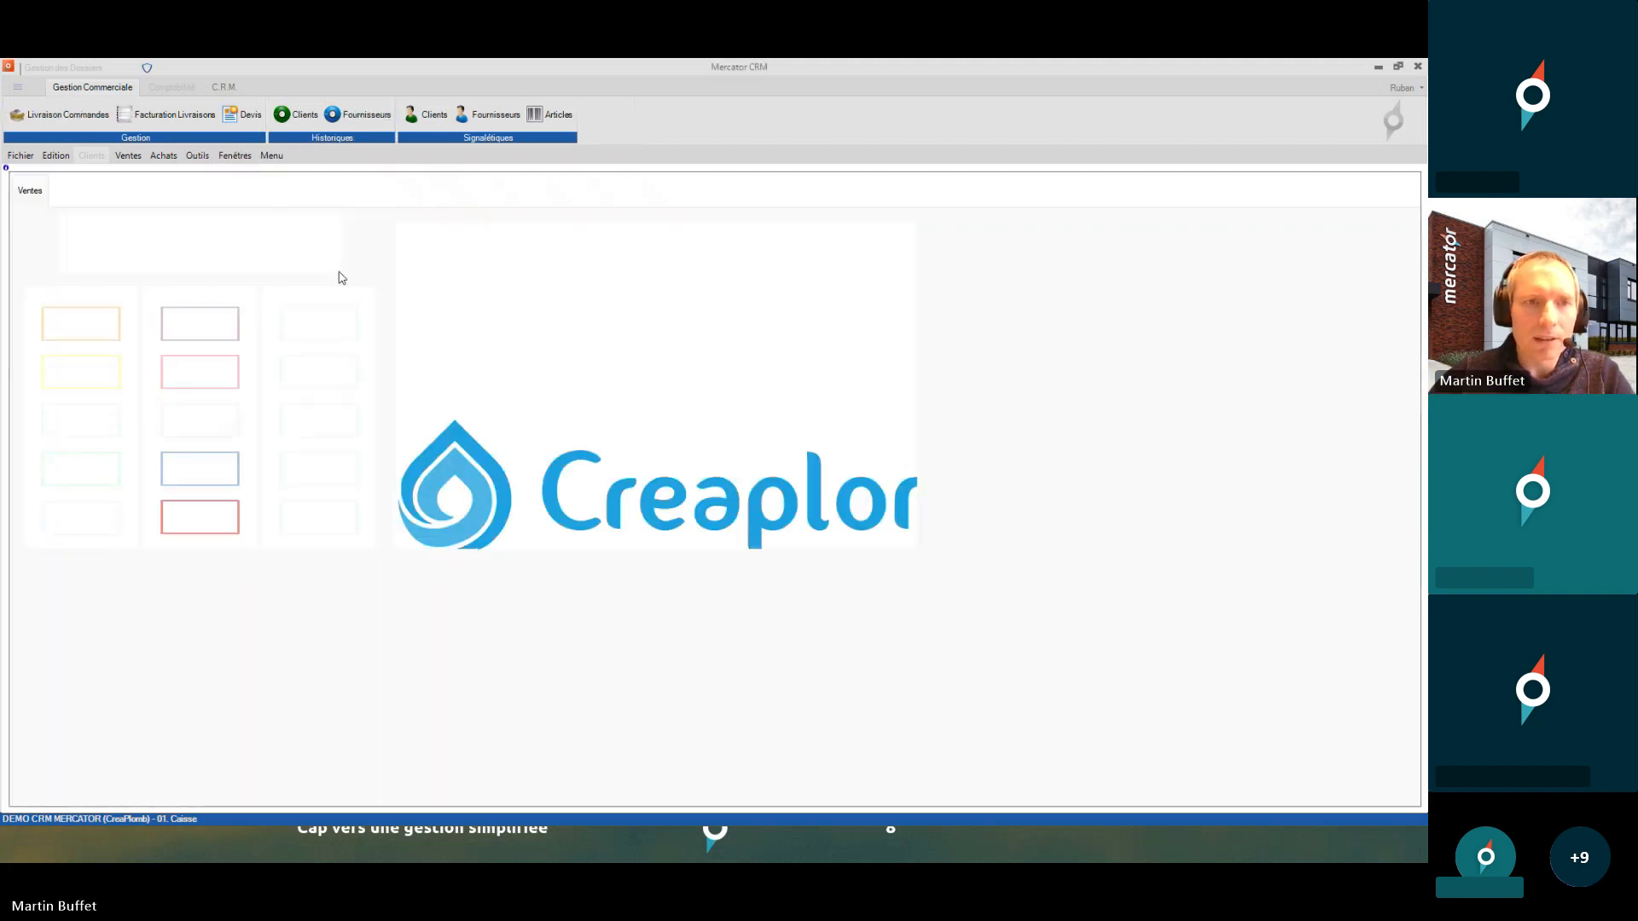
left_click(193, 159)
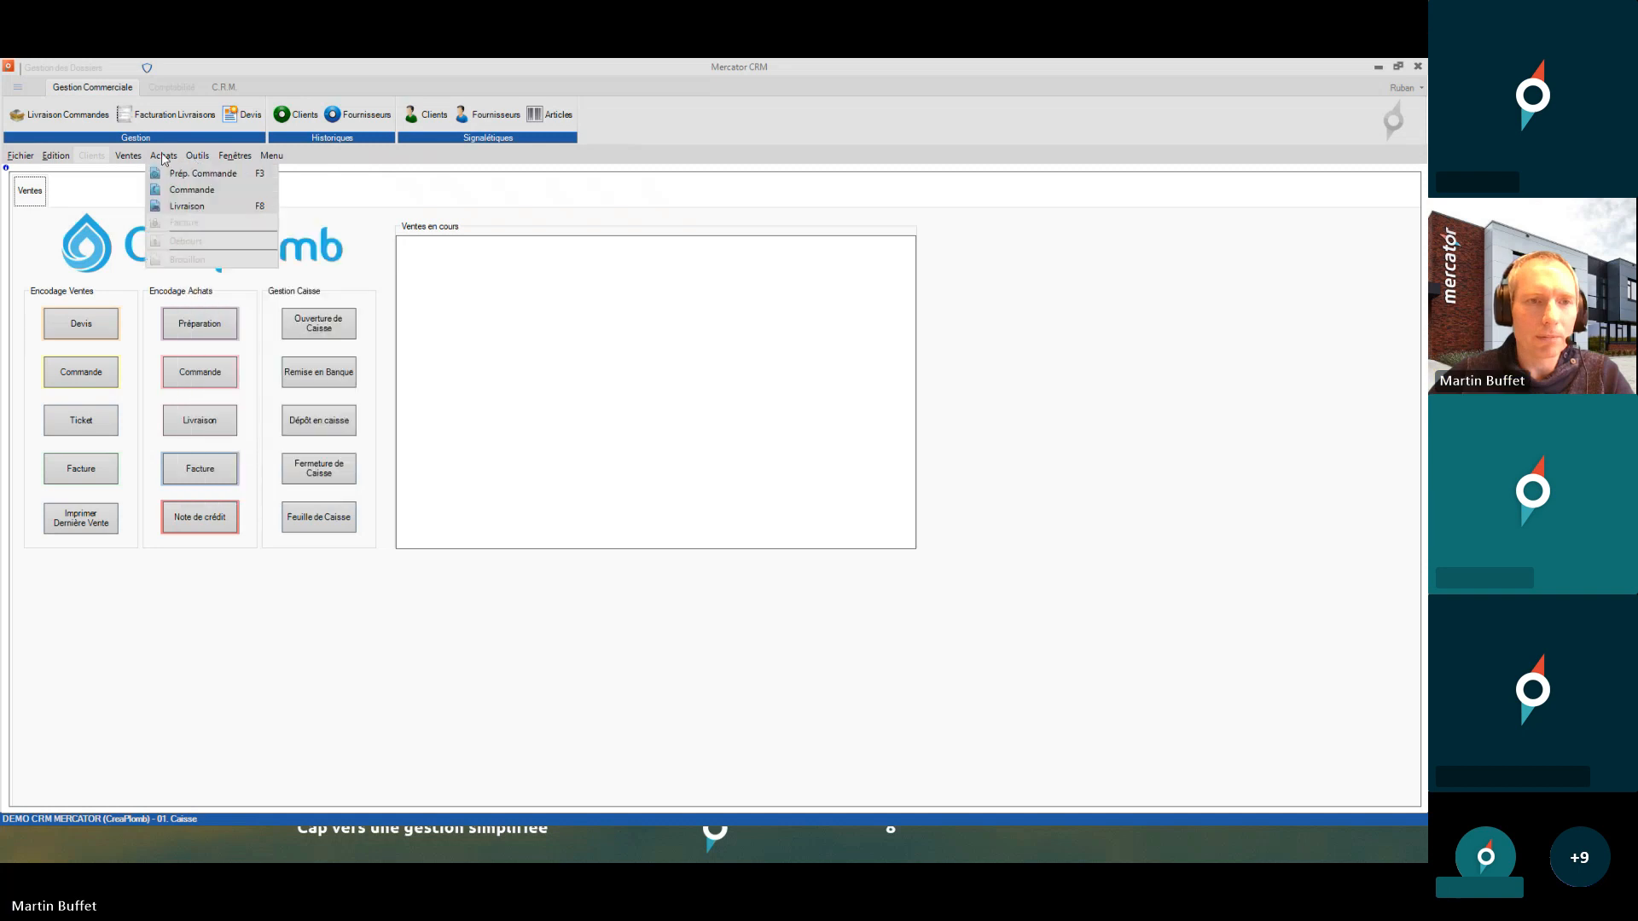
- Change user back to 02. Dirigeant with its entry code
mouse_move(21, 157)
left_click(80, 199)
type("****")
key("Return")
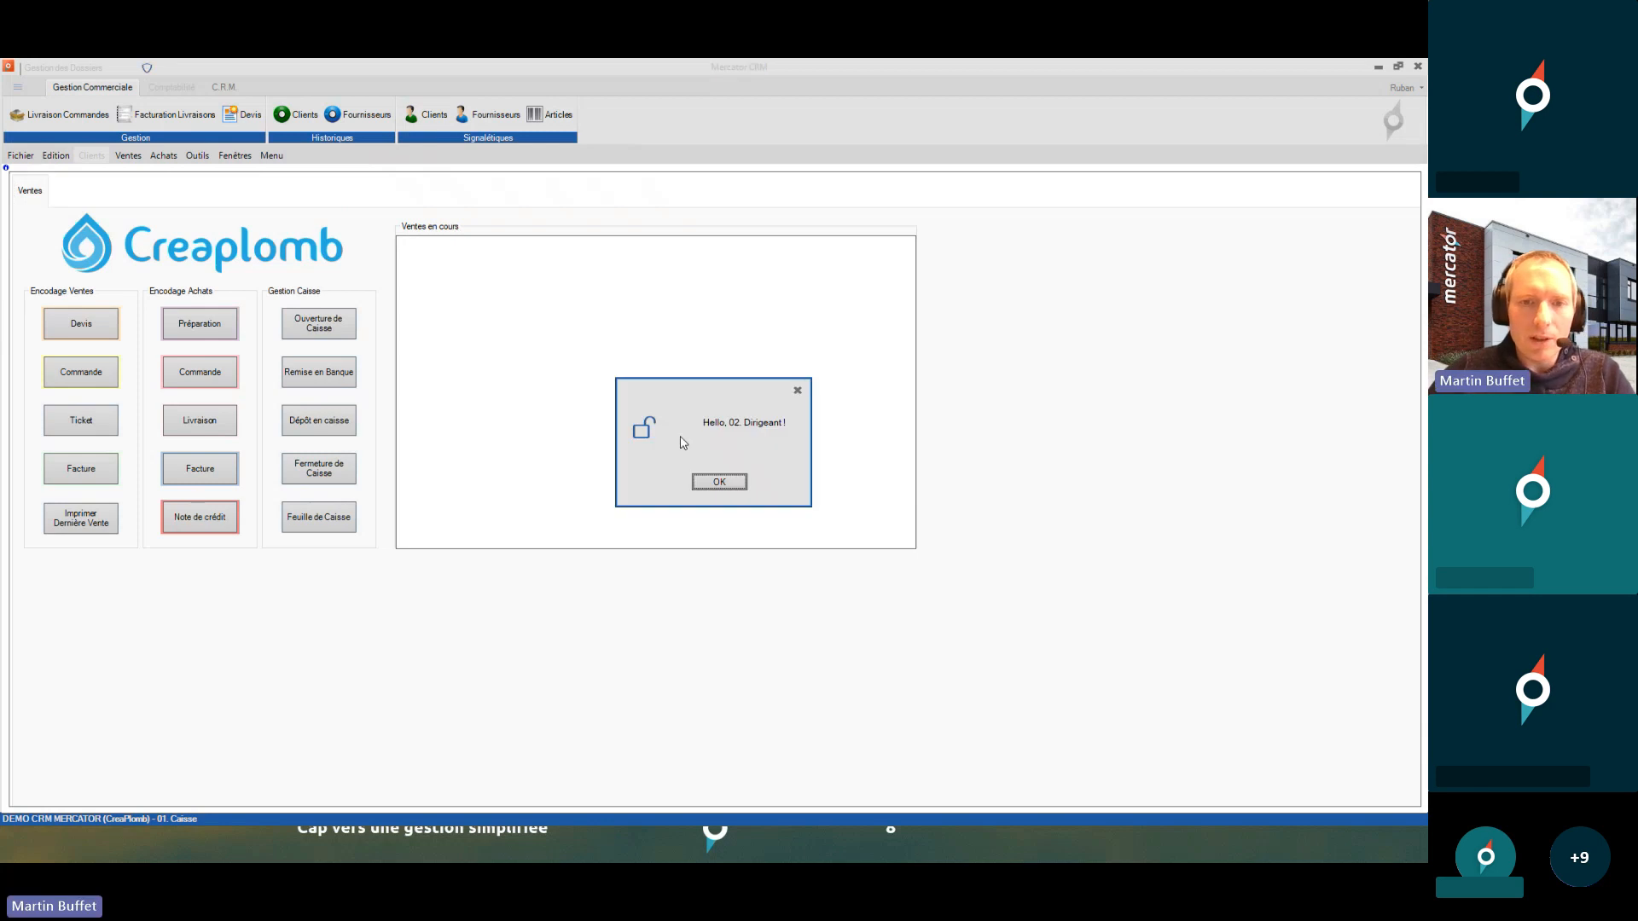
left_click(718, 481)
left_click(238, 157)
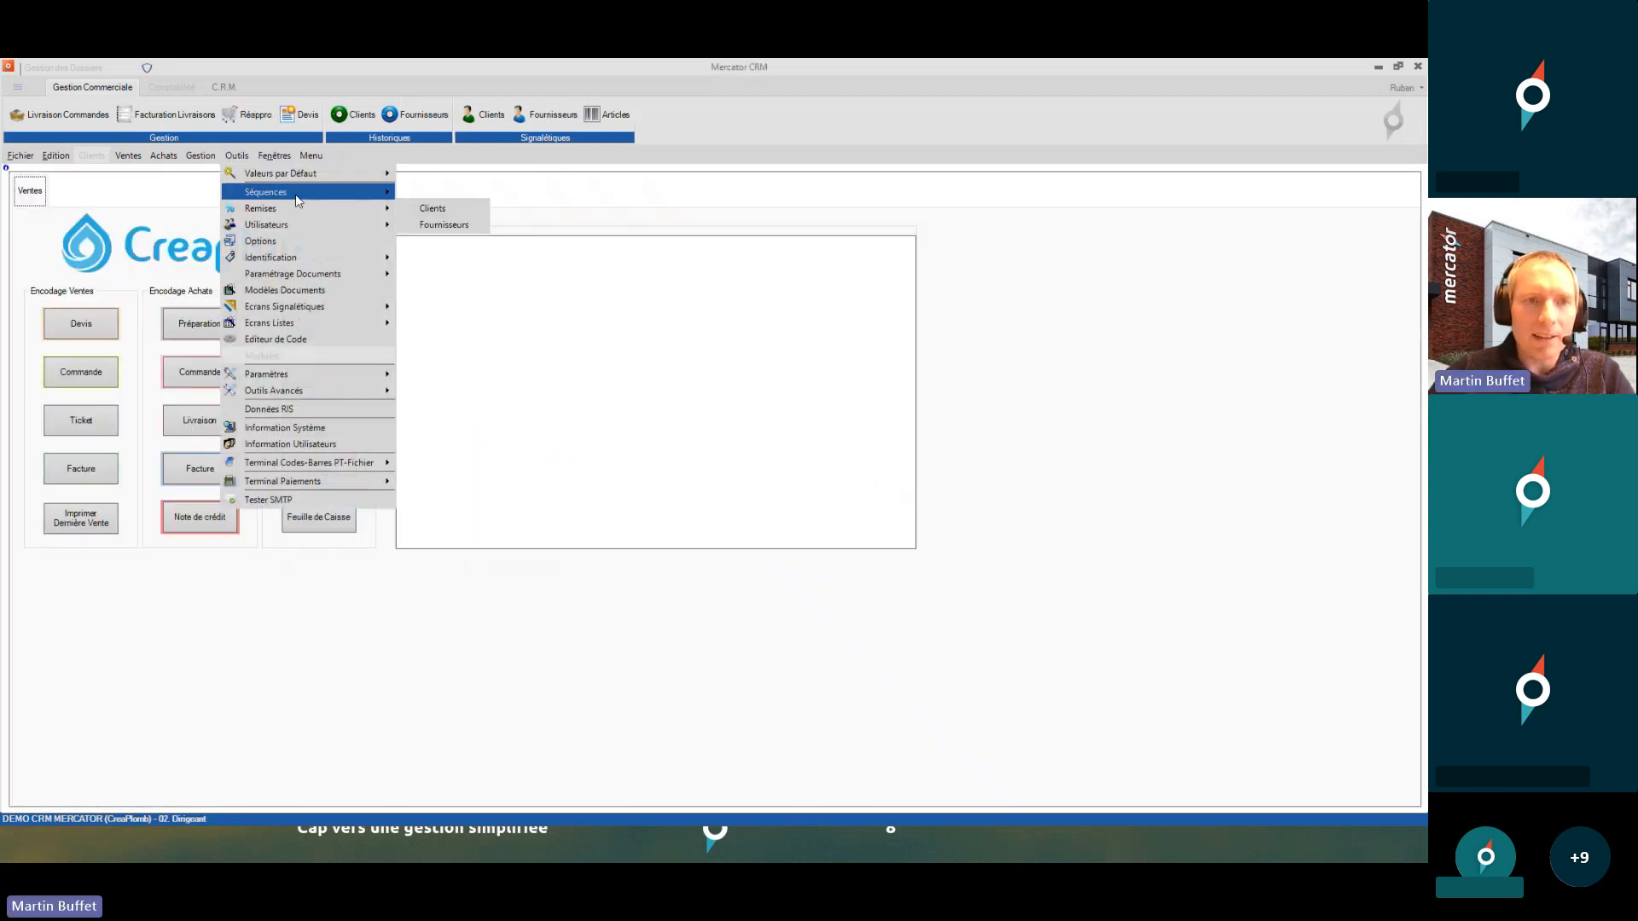
- Re-enable Gestion on the 01. Caisse profile and show its Sign. permissions
mouse_move(370, 224)
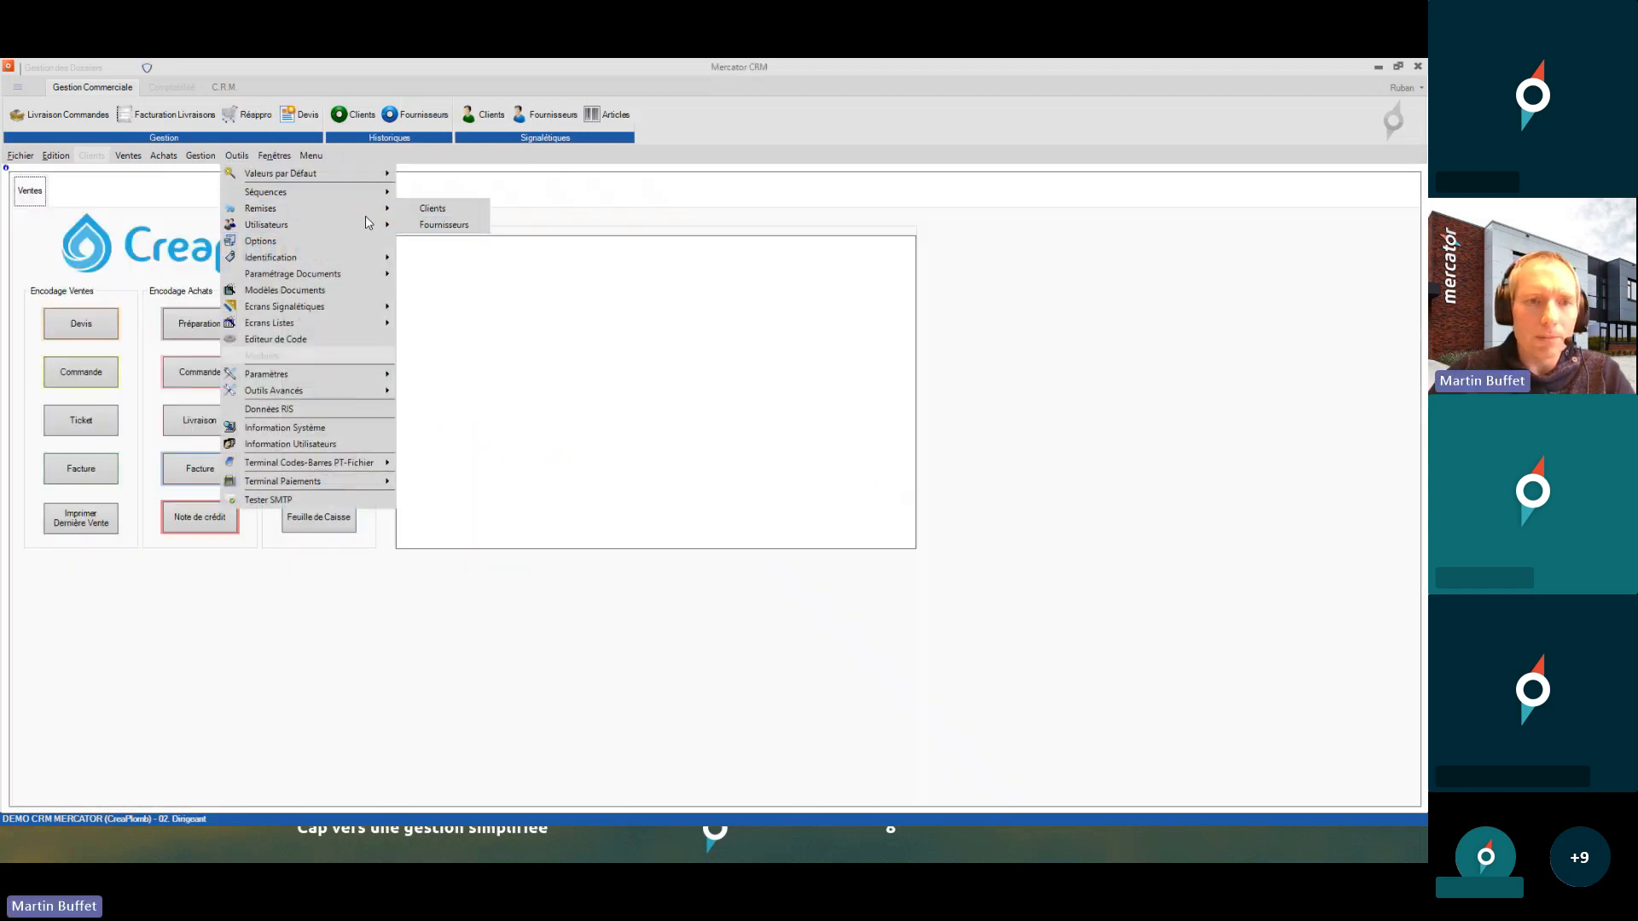
left_click(416, 227)
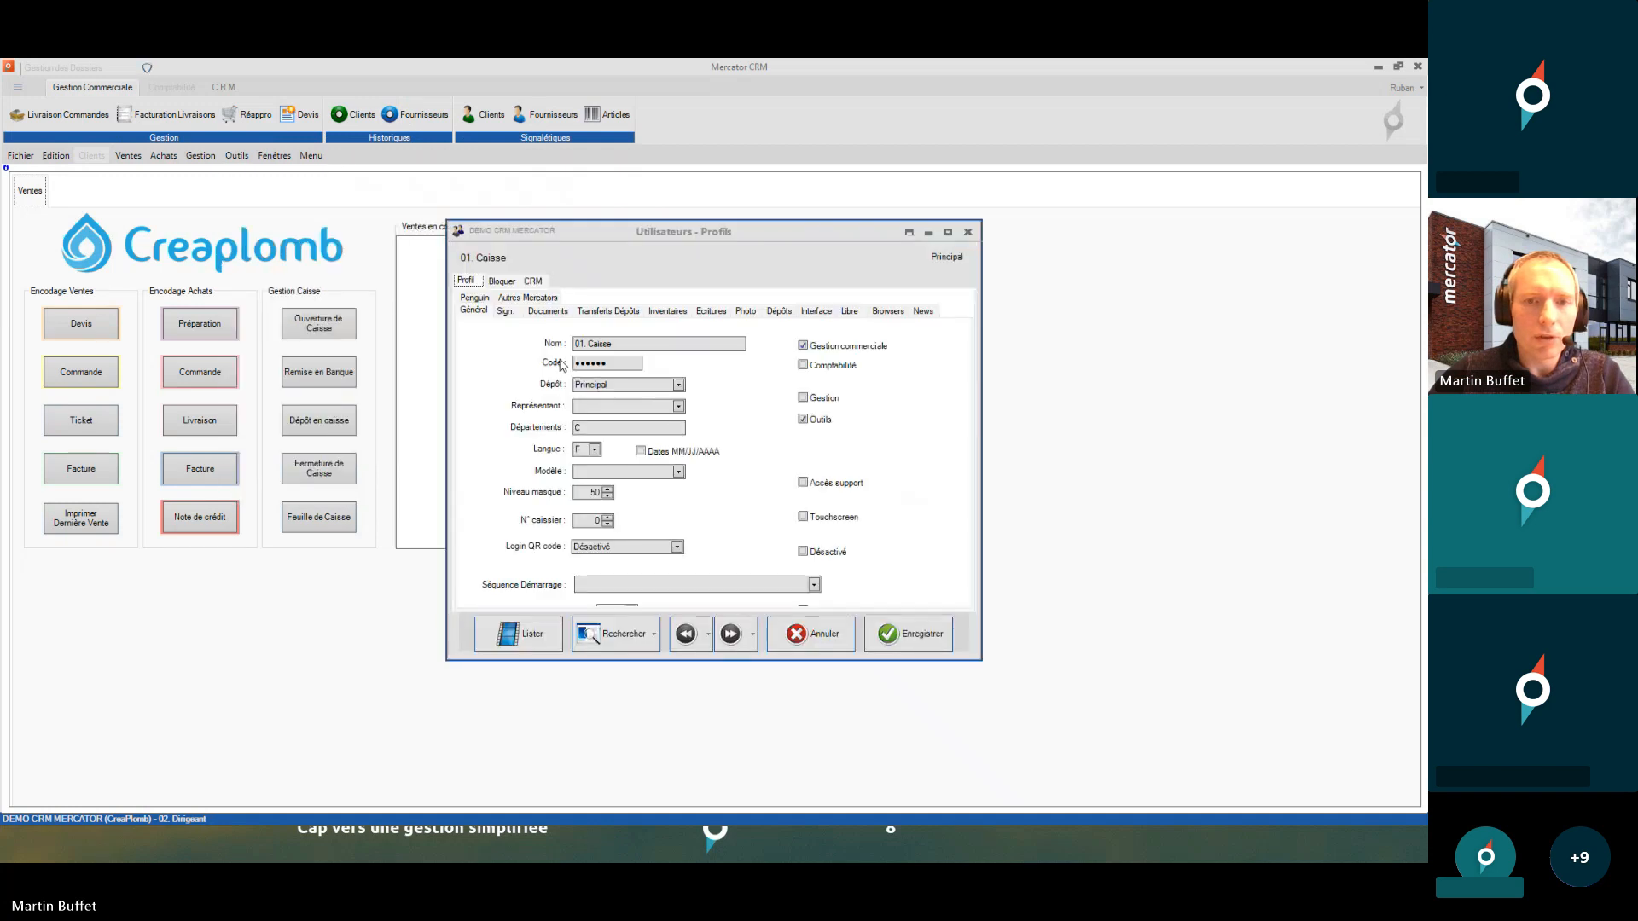
left_click(802, 398)
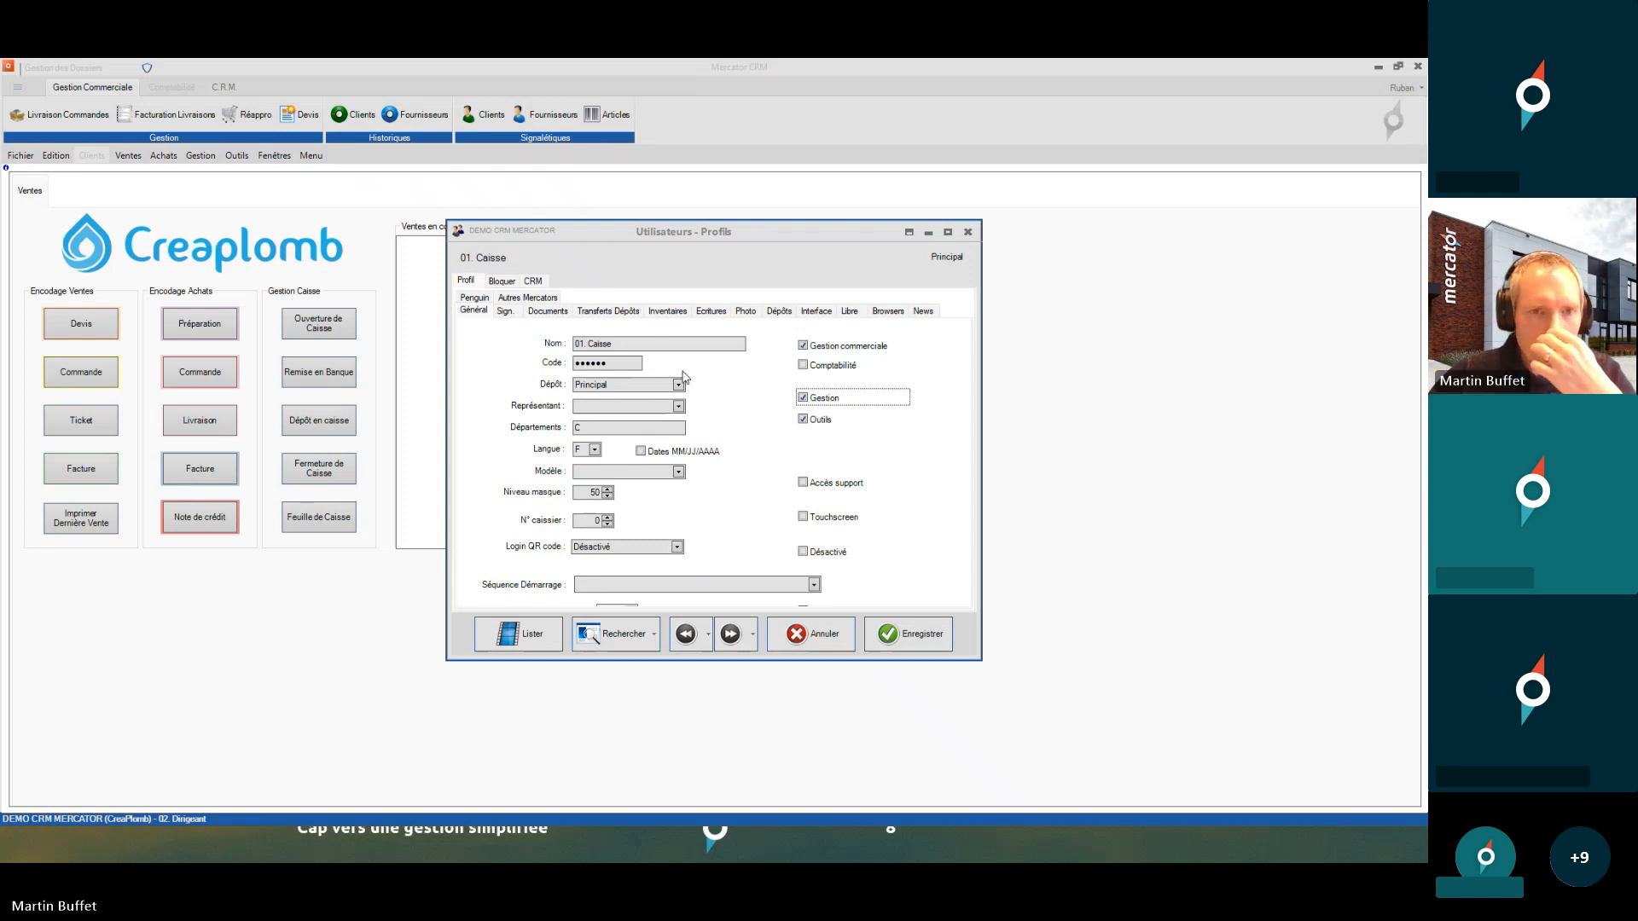
left_click(507, 312)
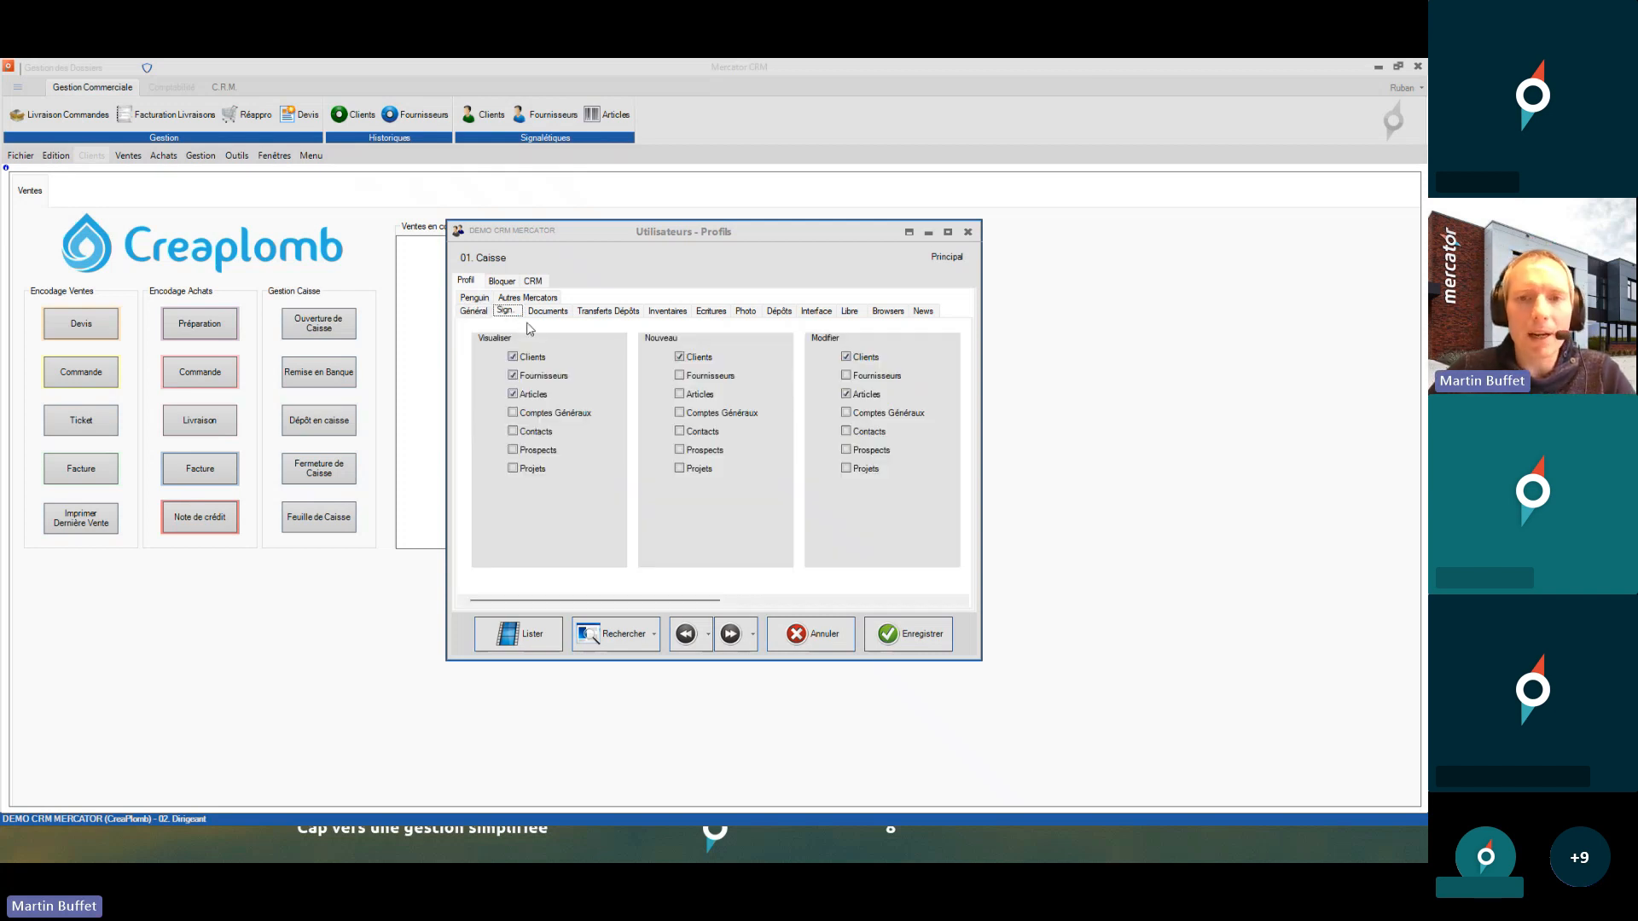
- Maximize the Profils window, untick Fournisseurs under Visualiser, and save 01. Caisse
double_click(909, 232)
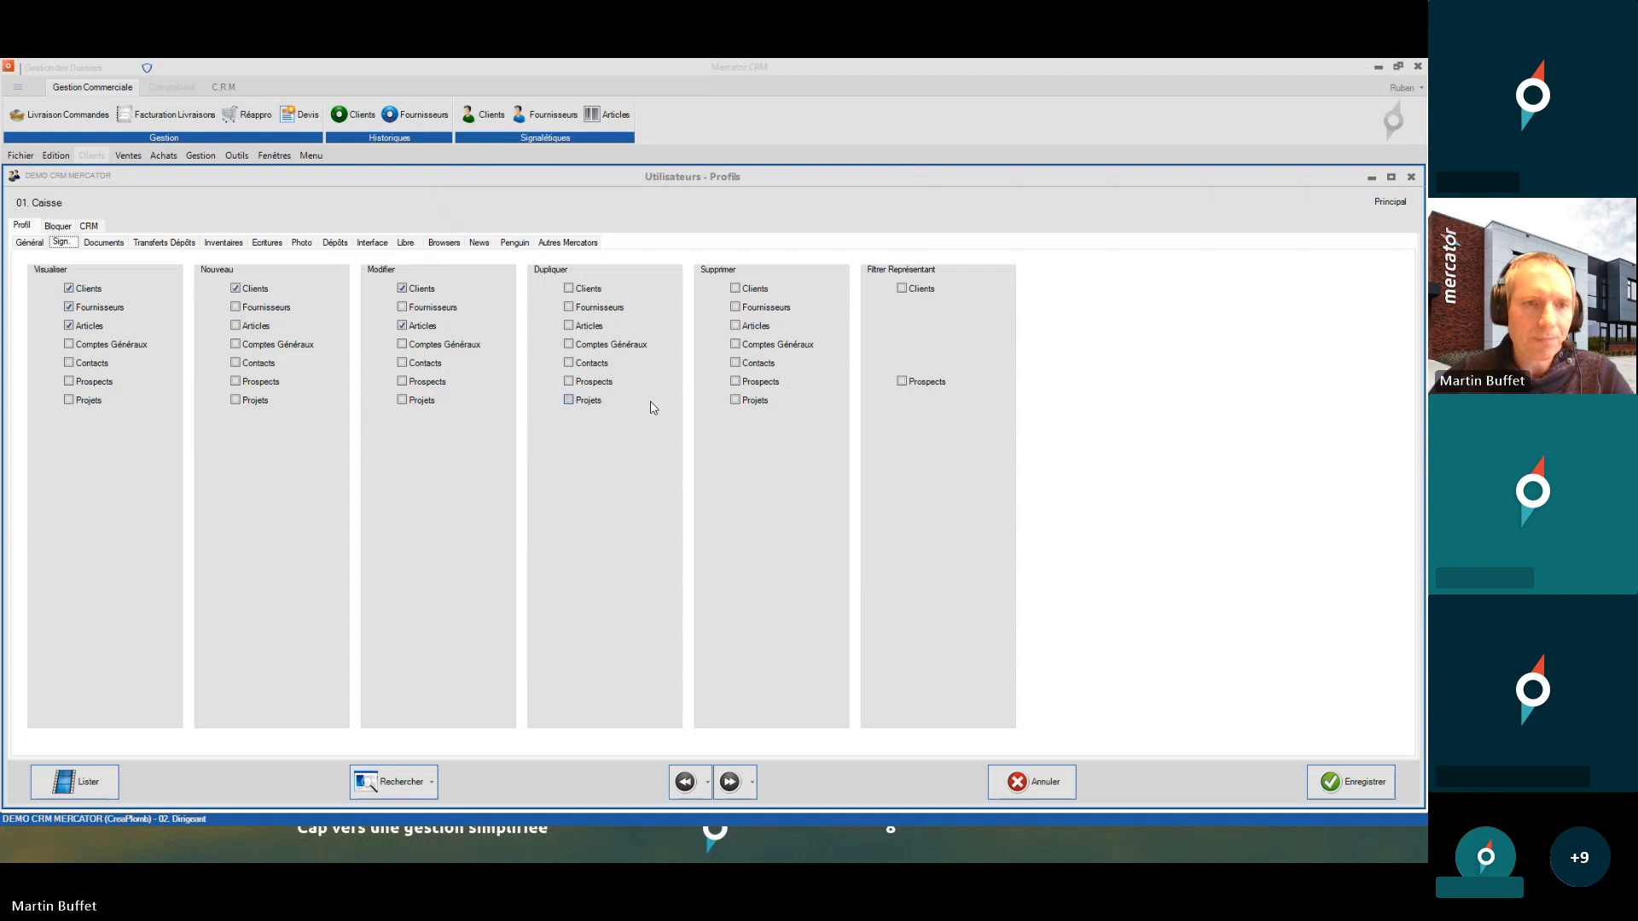
left_click(111, 309)
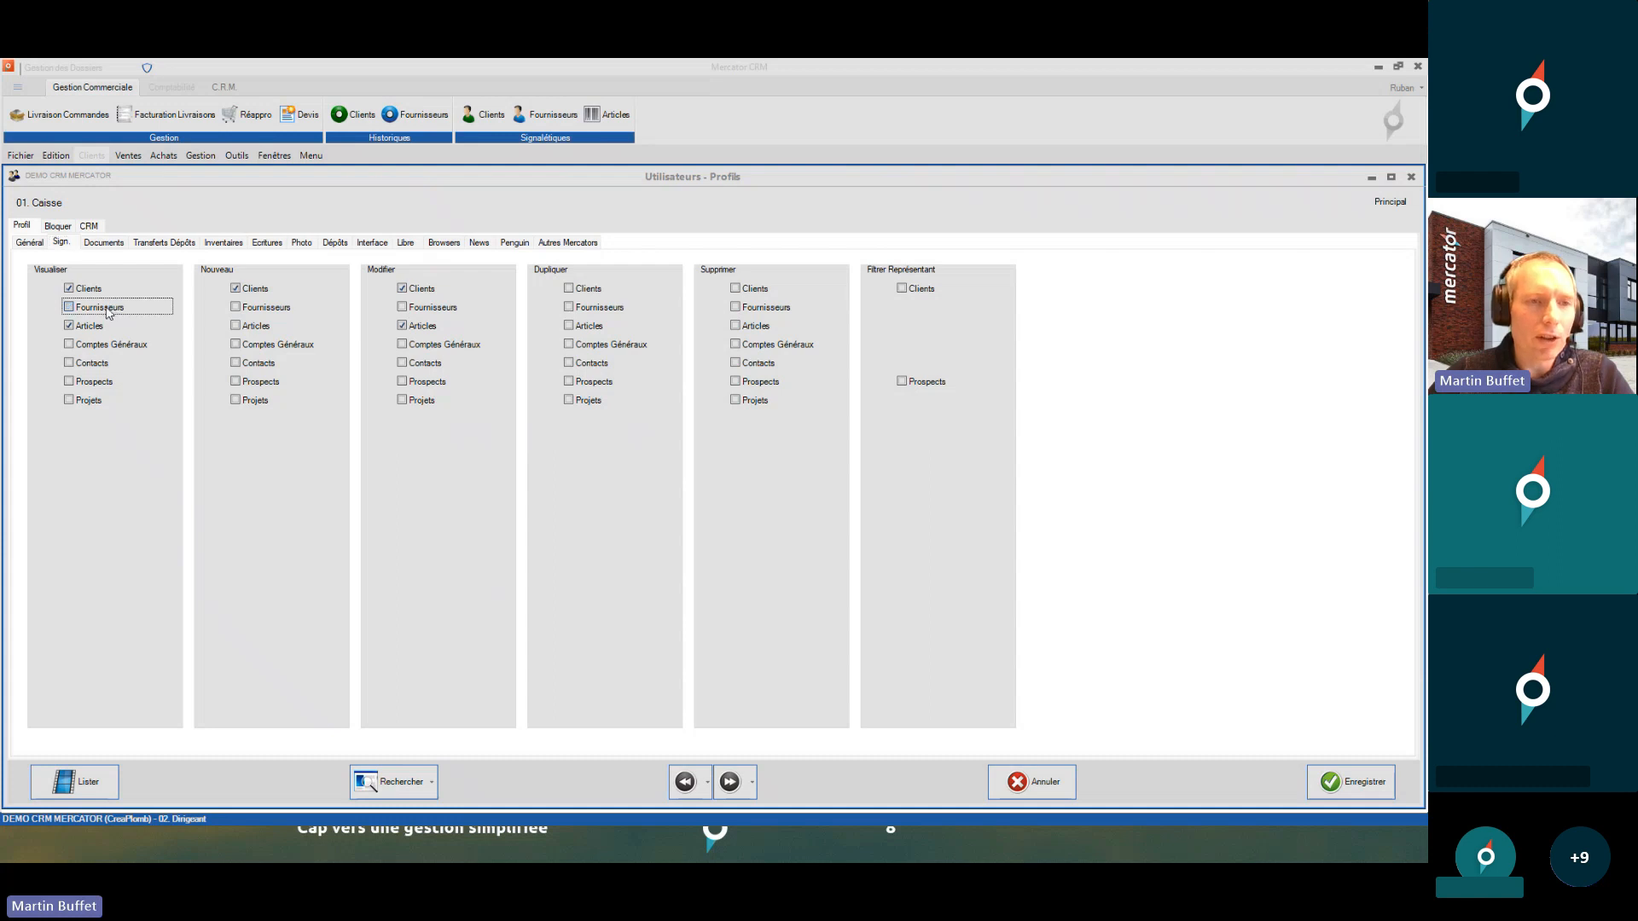
left_click(1348, 786)
- Log in as Caisse, test editing a client name with 'zz', then discard the changes
type("caisse")
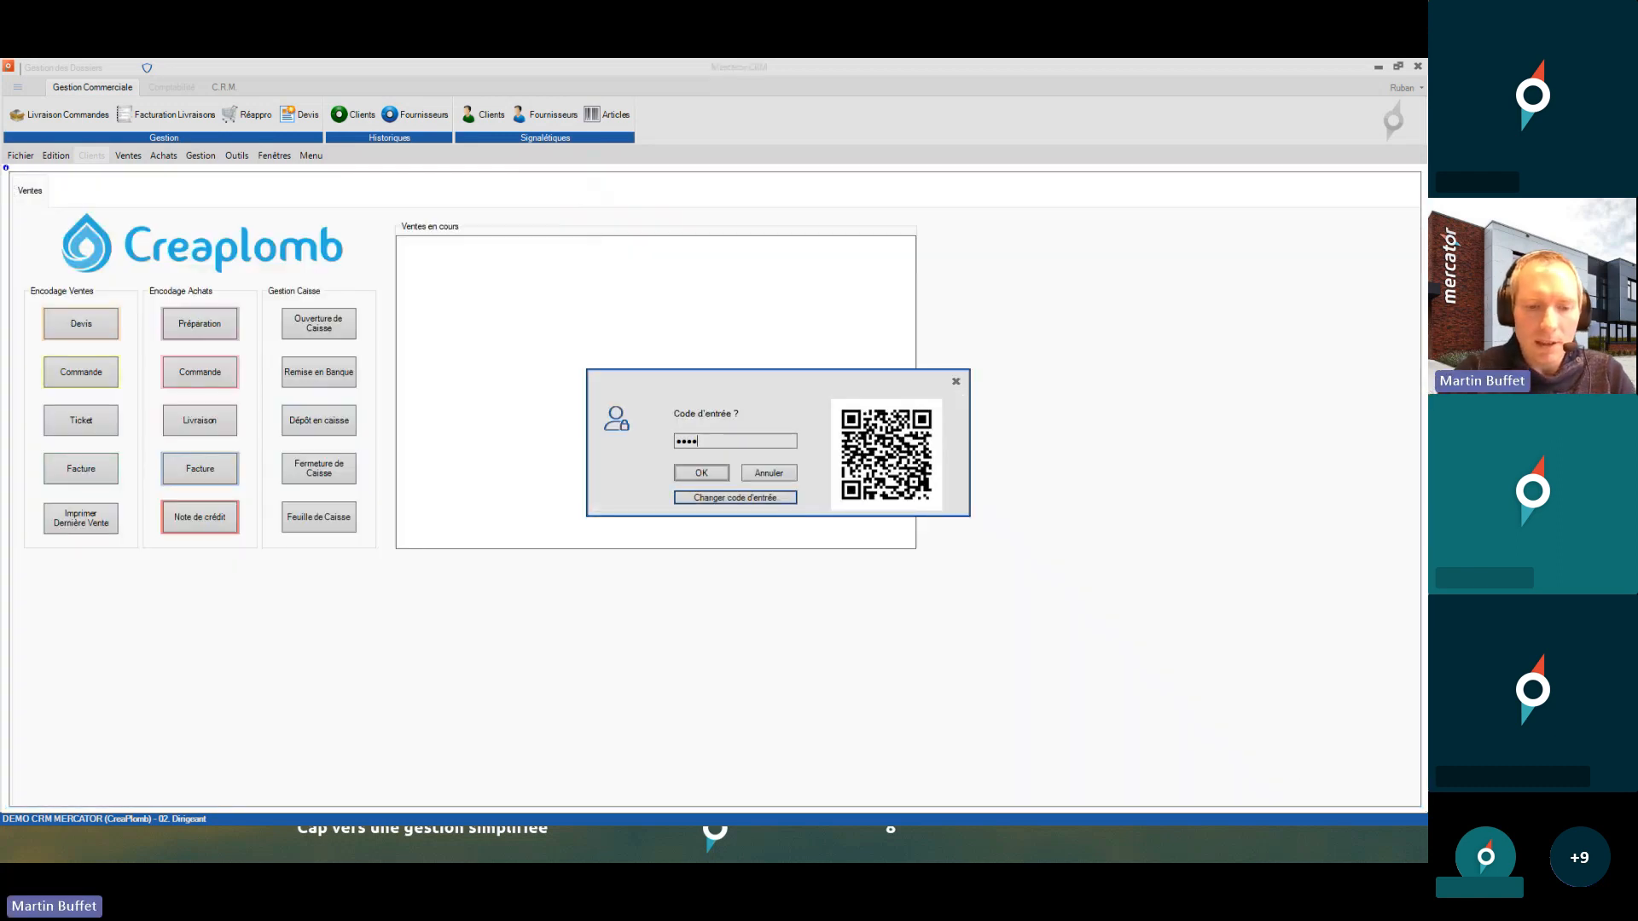
key("Return")
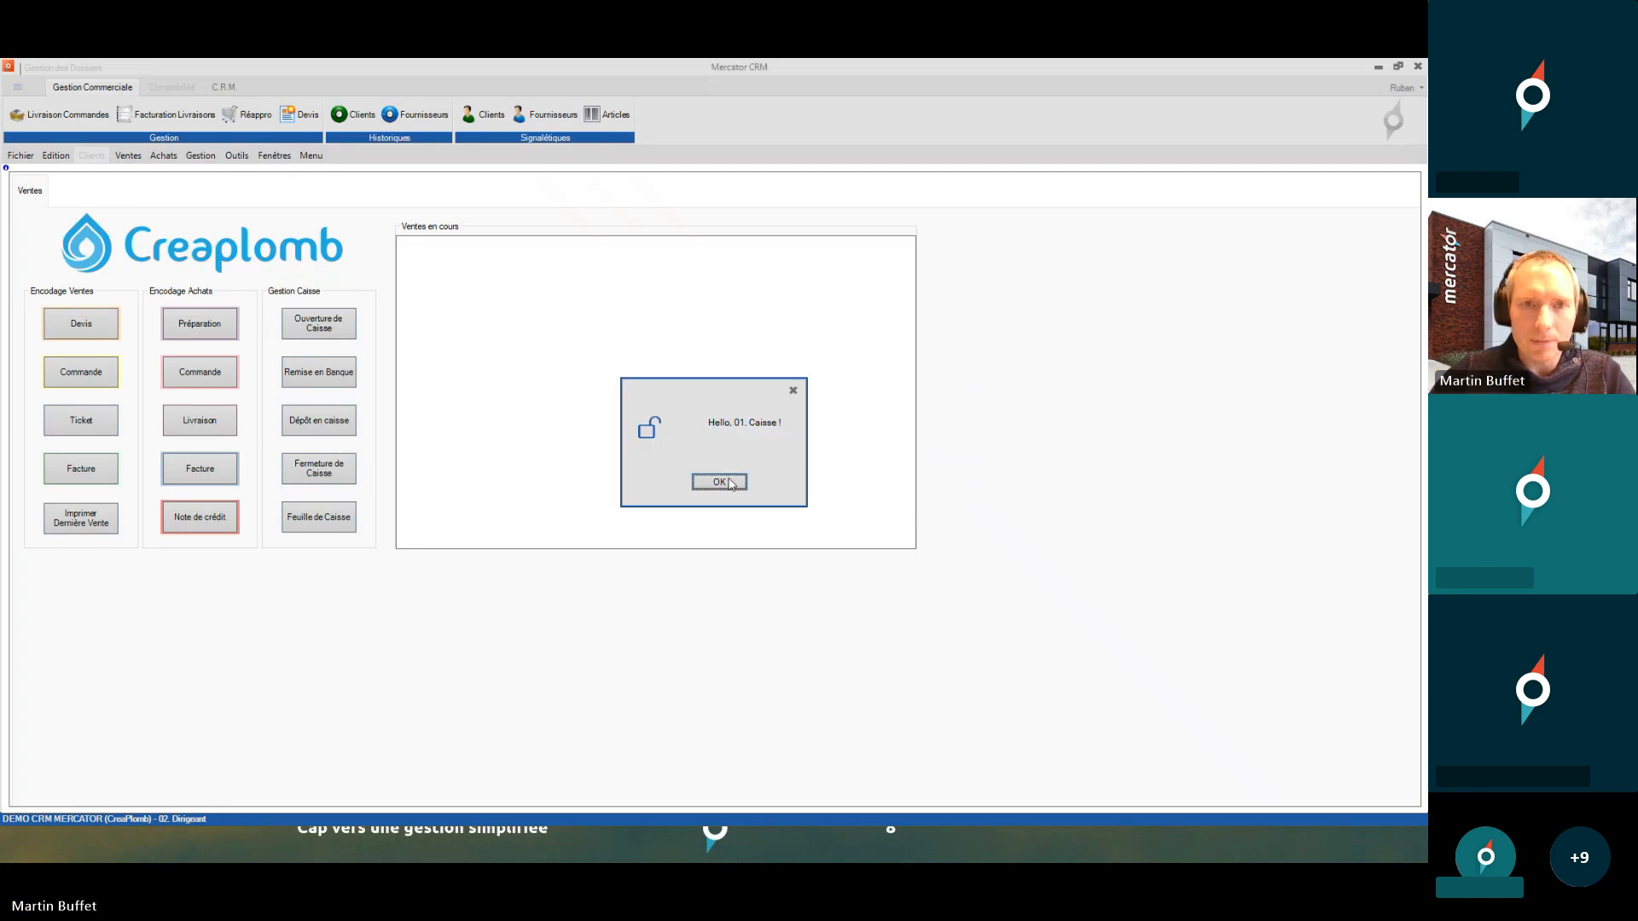
left_click(720, 482)
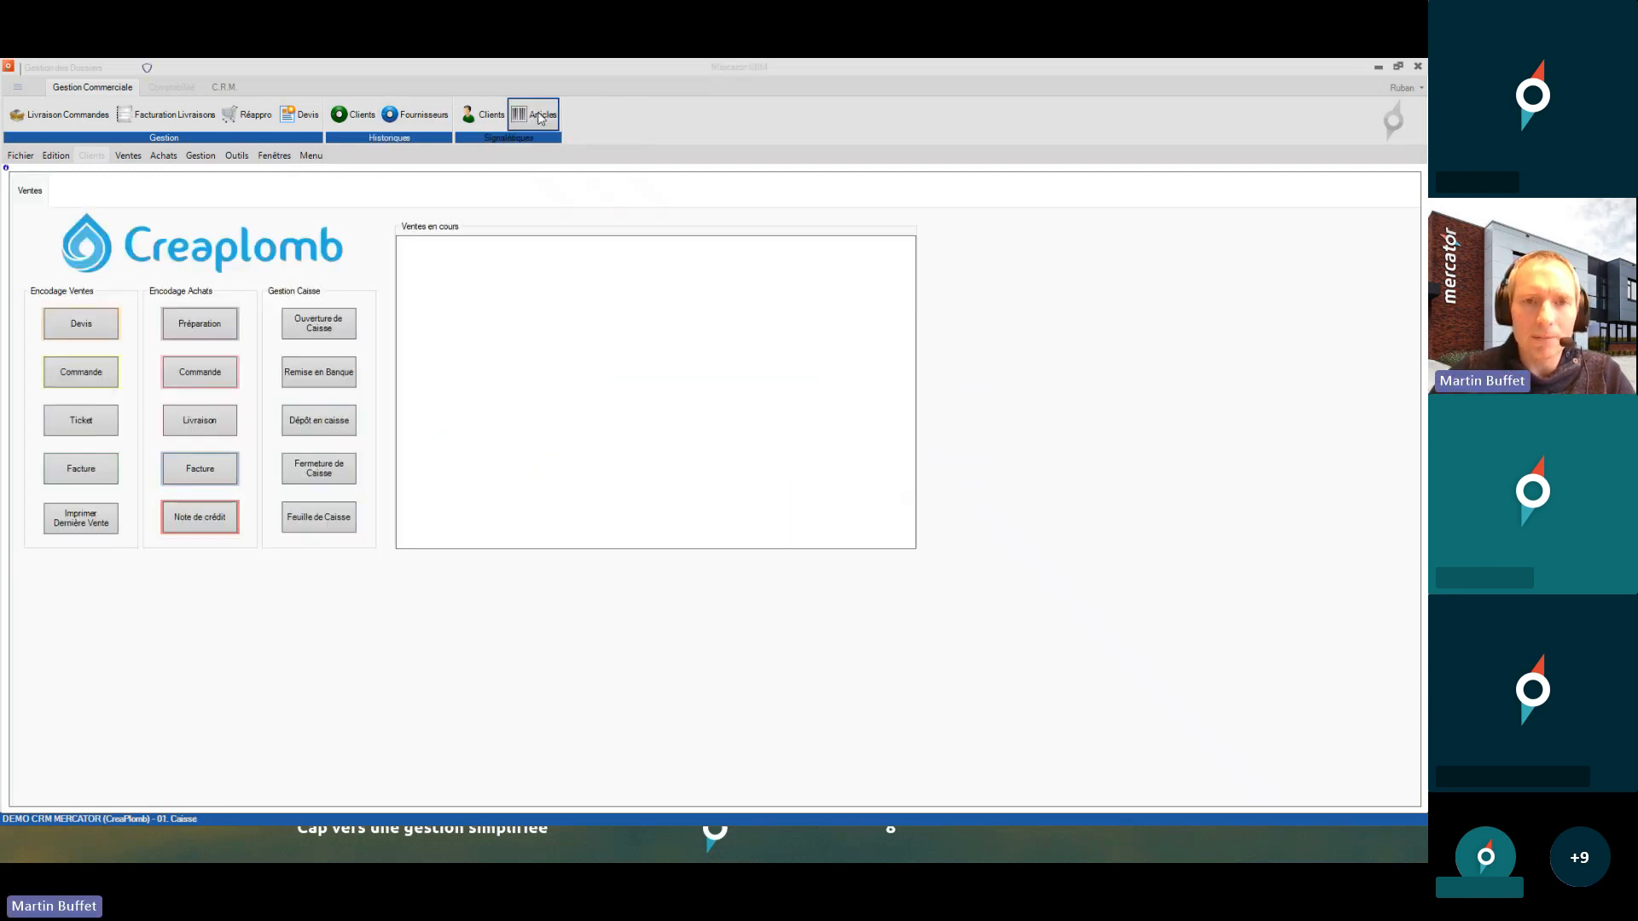
left_click(490, 117)
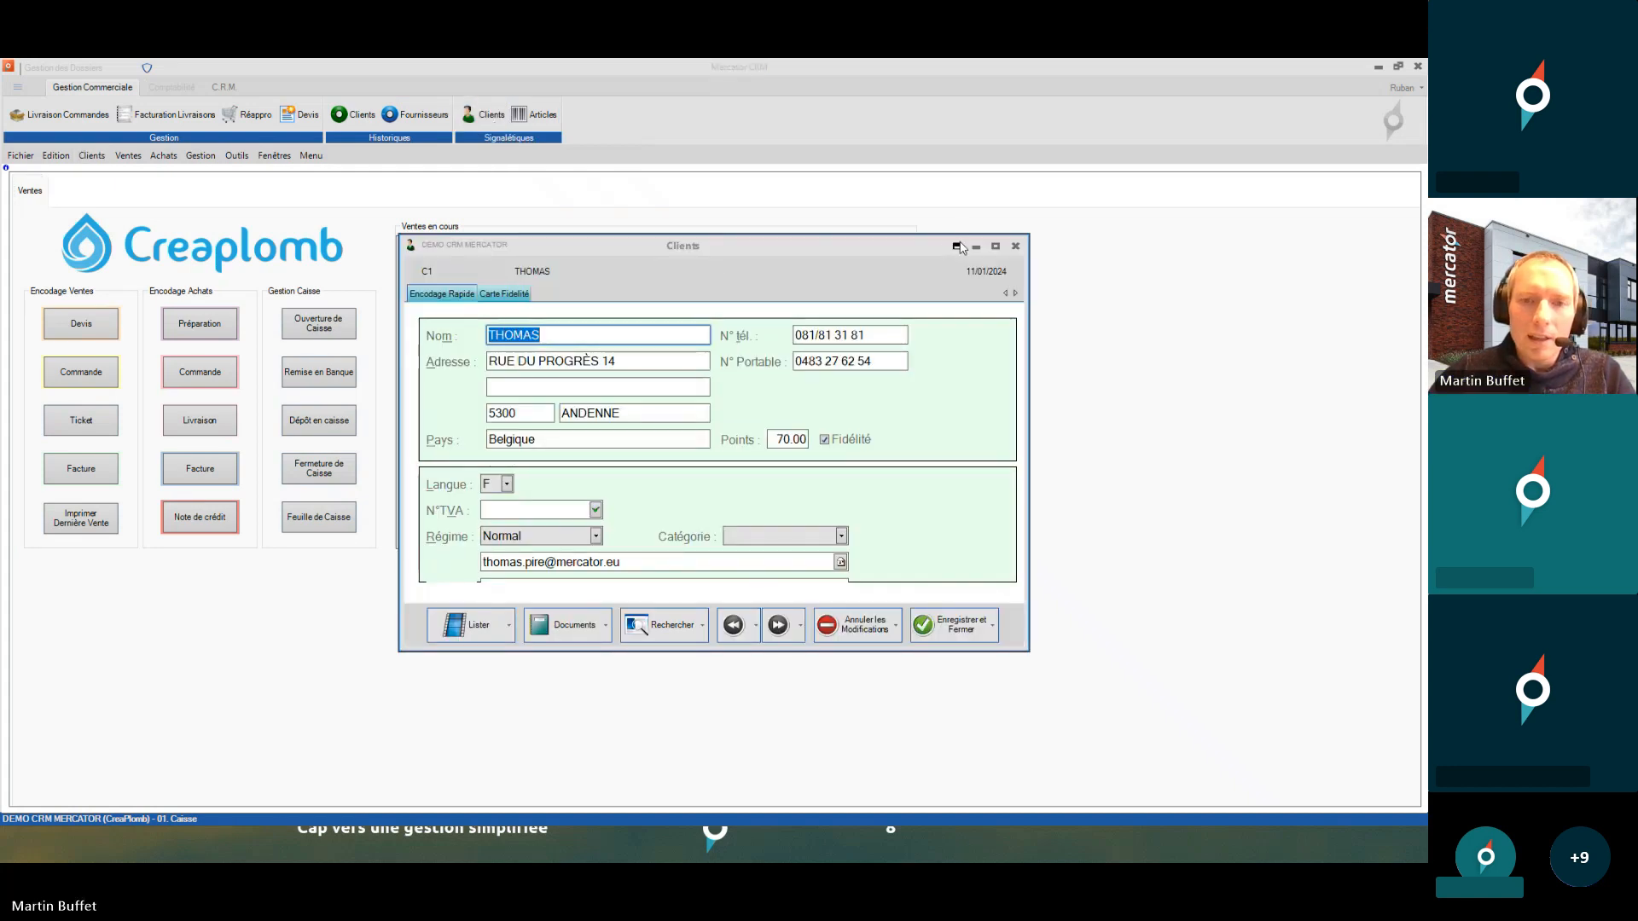
left_click(577, 335)
type("zz")
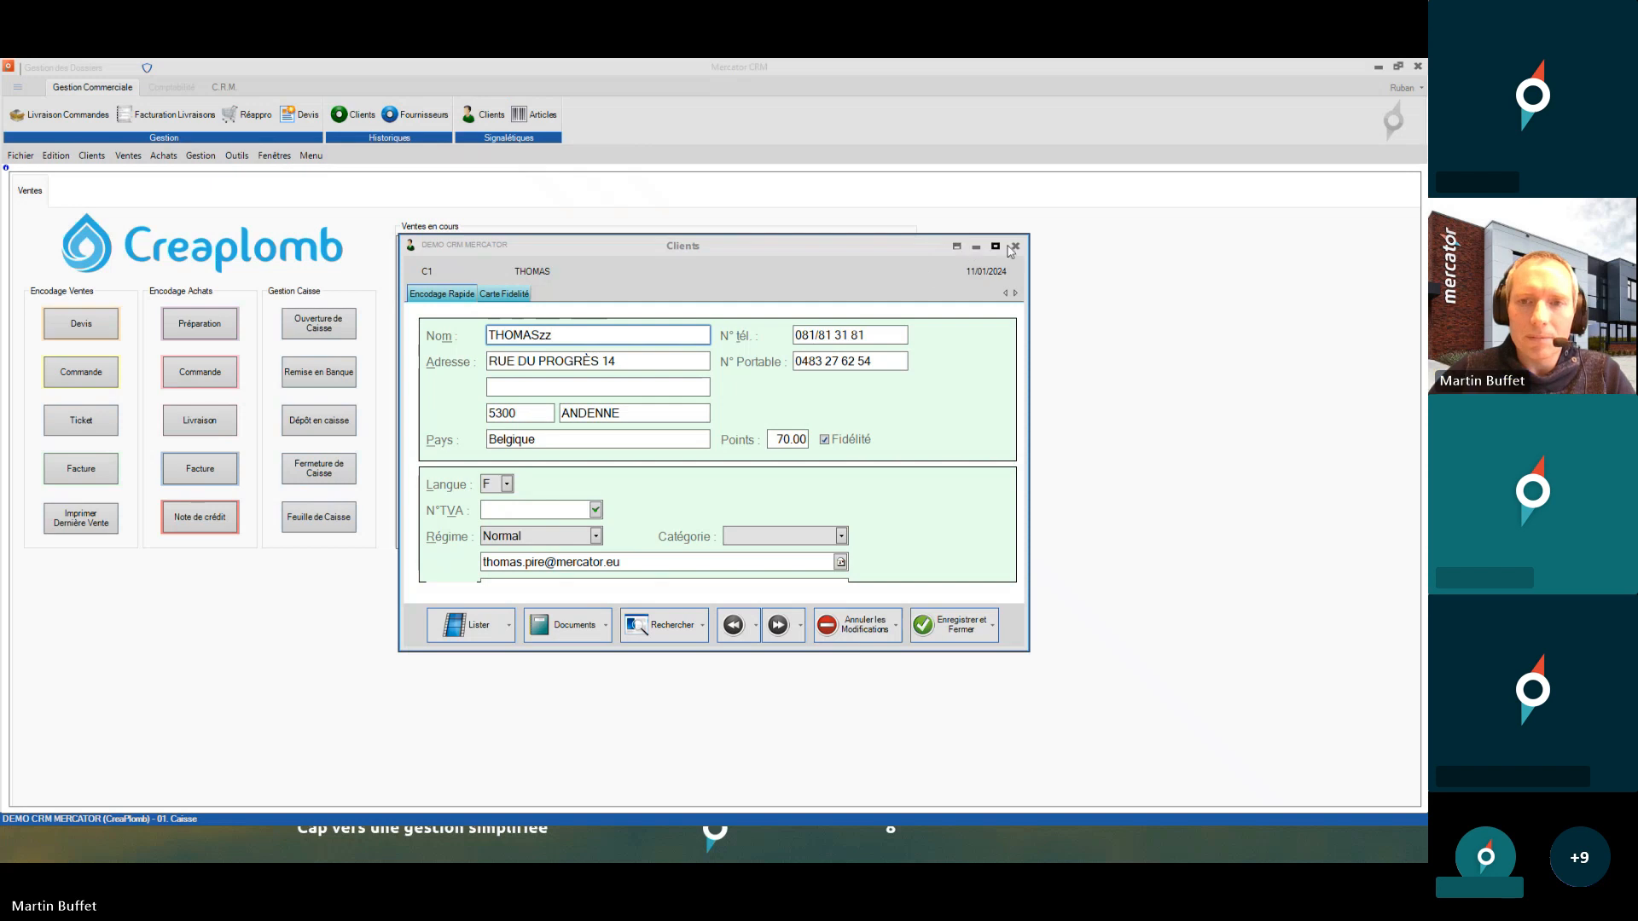
left_click(51, 155)
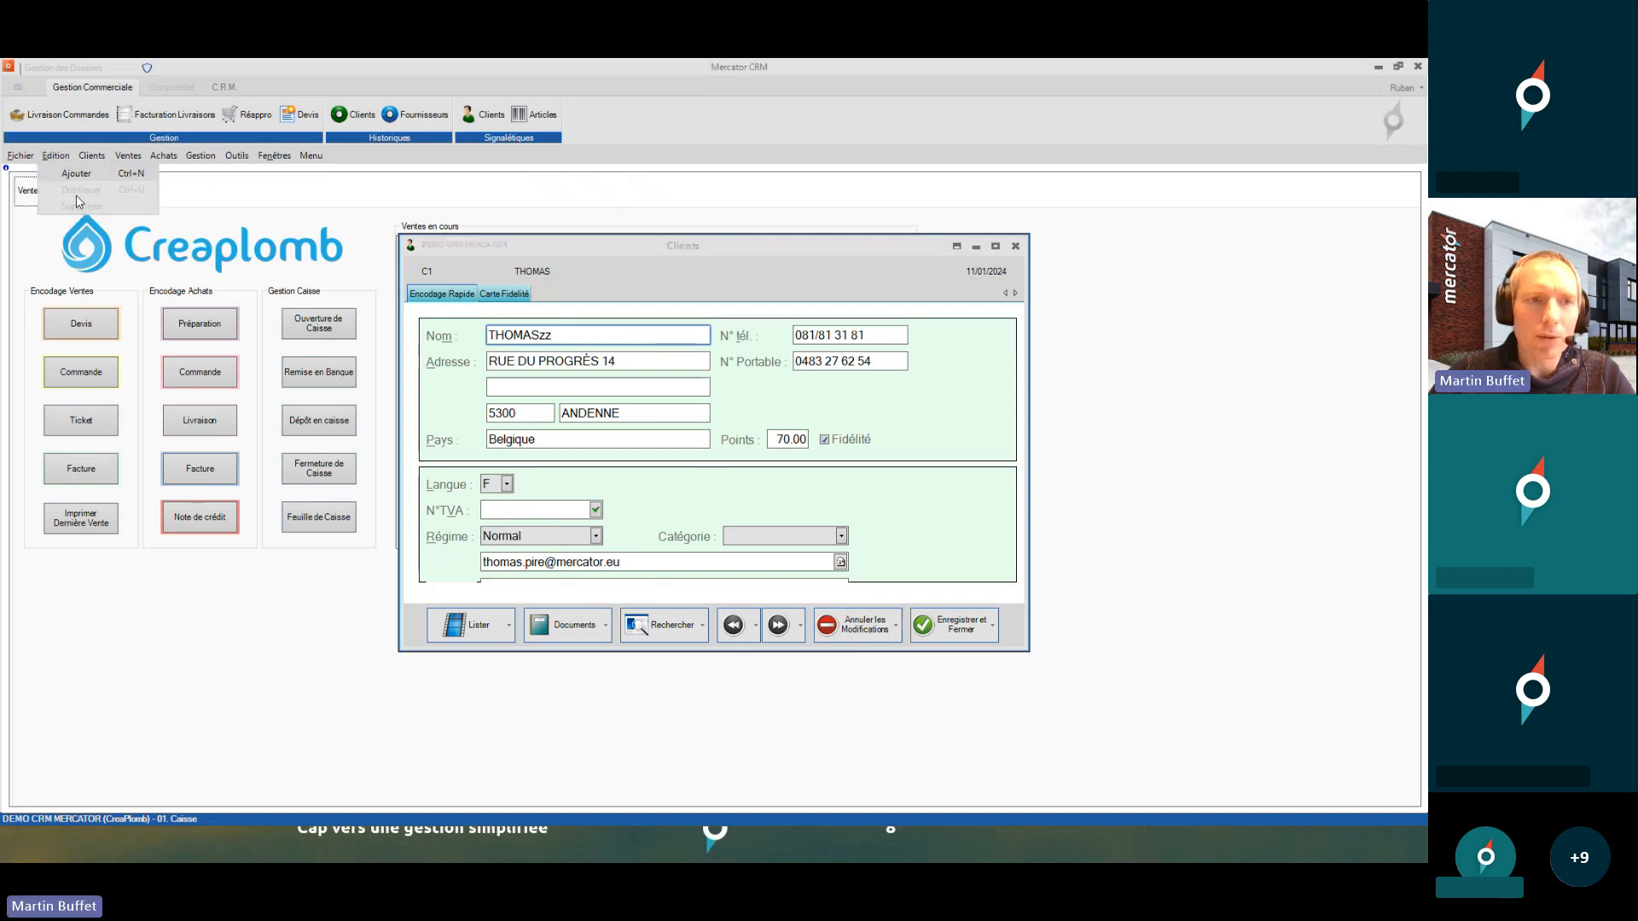
left_click(1015, 247)
left_click(687, 473)
- Test editing the DOUCHE 90*90 article's Modèle, then use Fichier > Changer Utilisateur
left_click(535, 114)
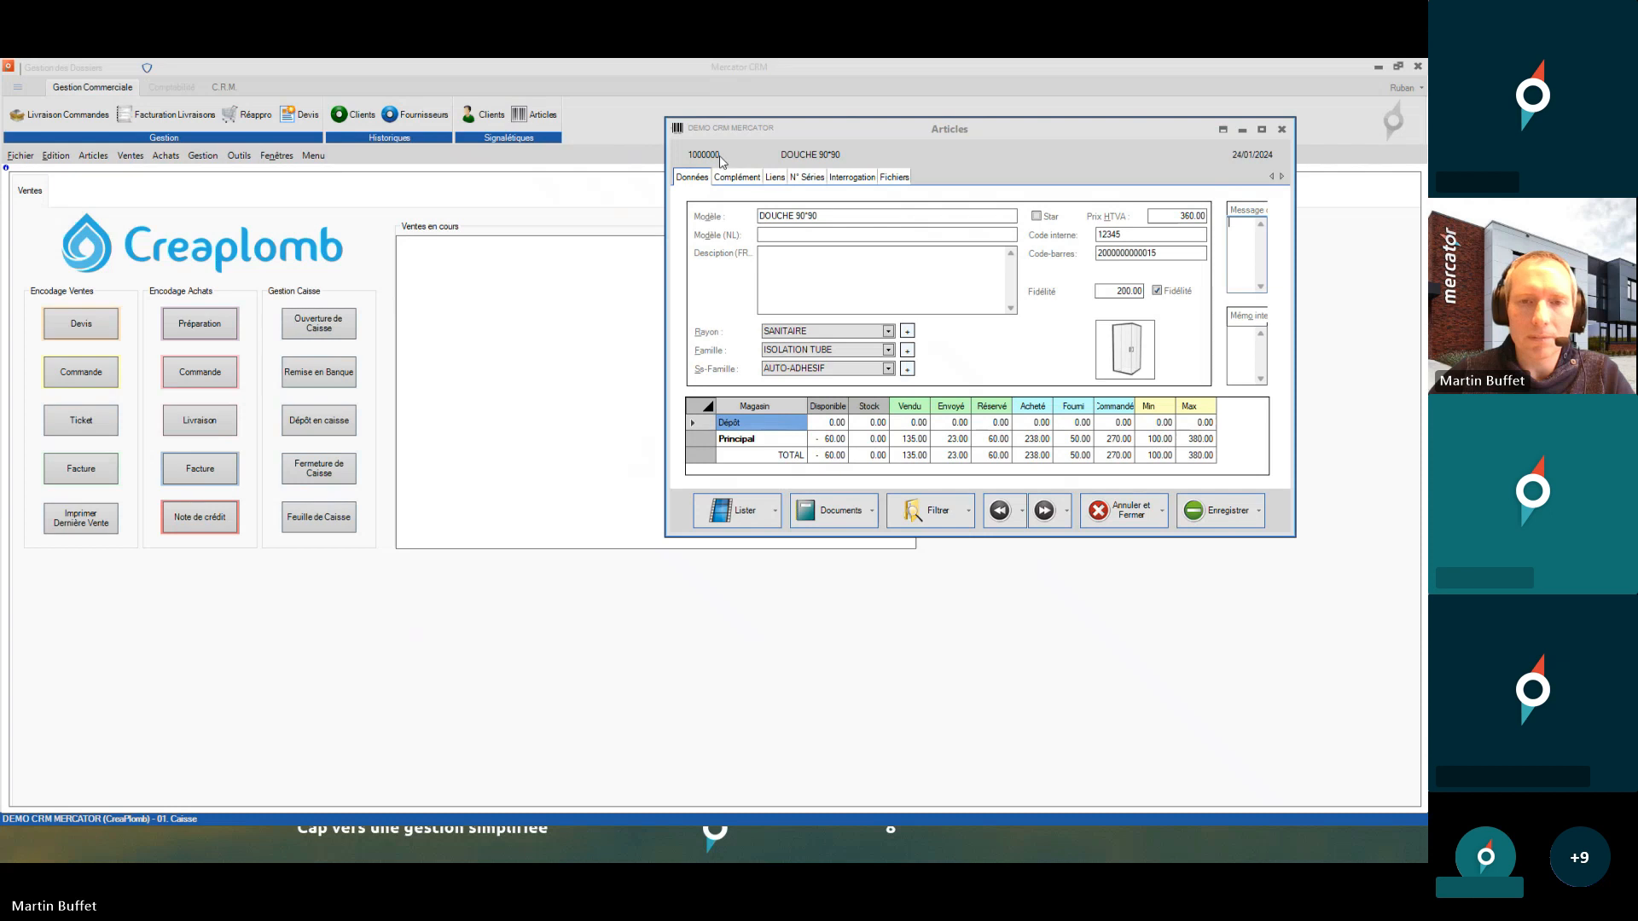
left_click(847, 215)
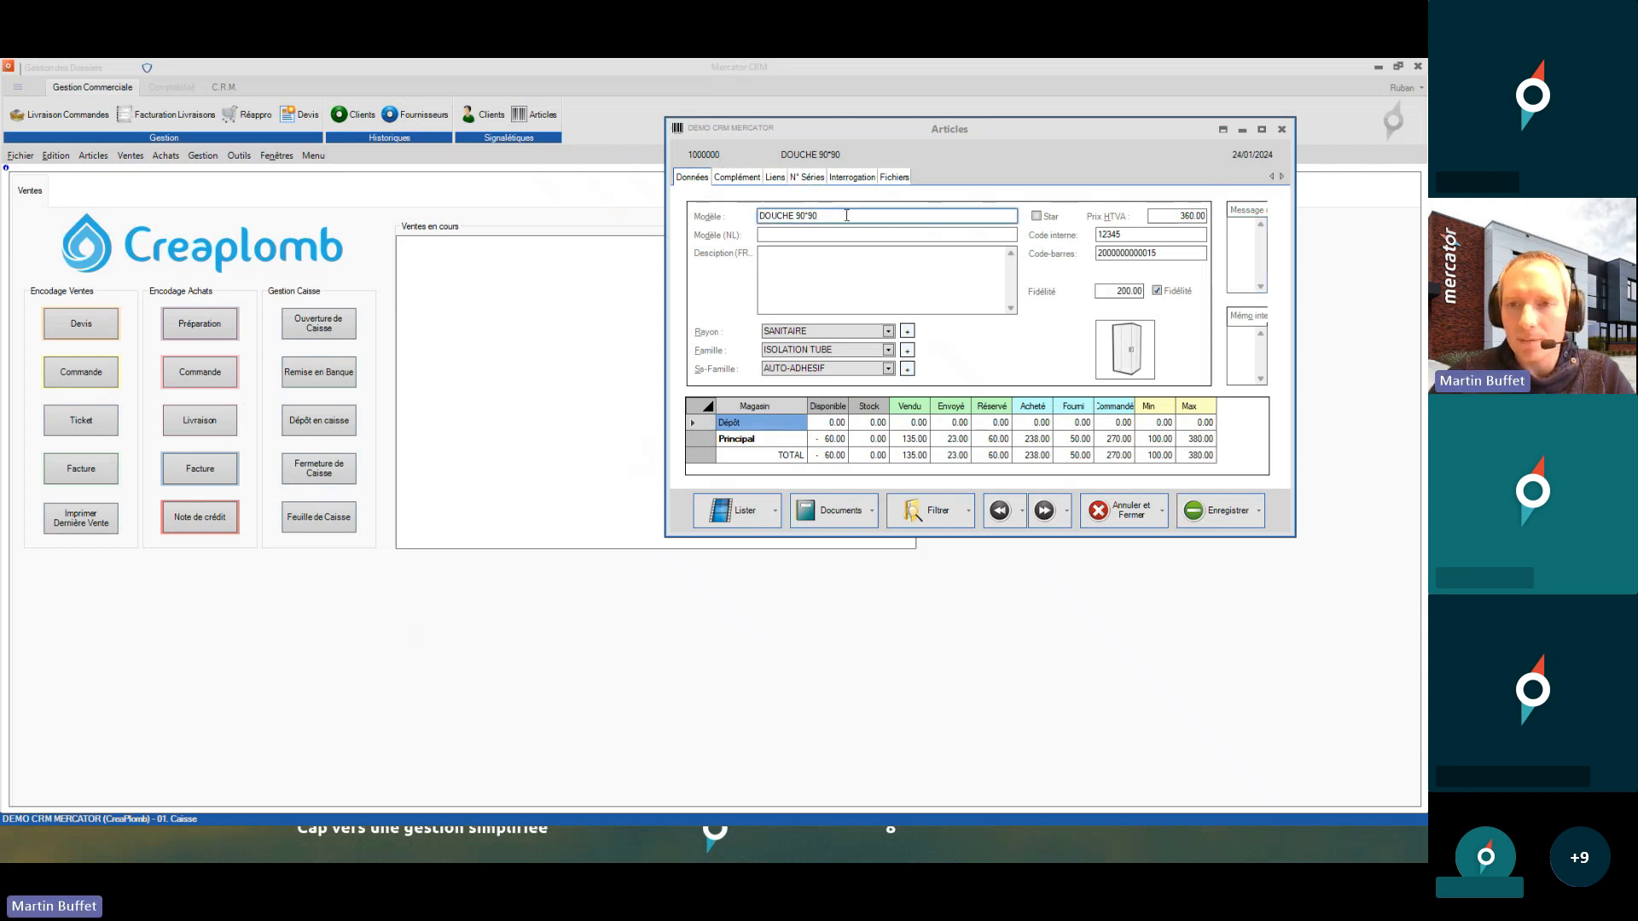
left_click(241, 158)
left_click(23, 158)
left_click(33, 190)
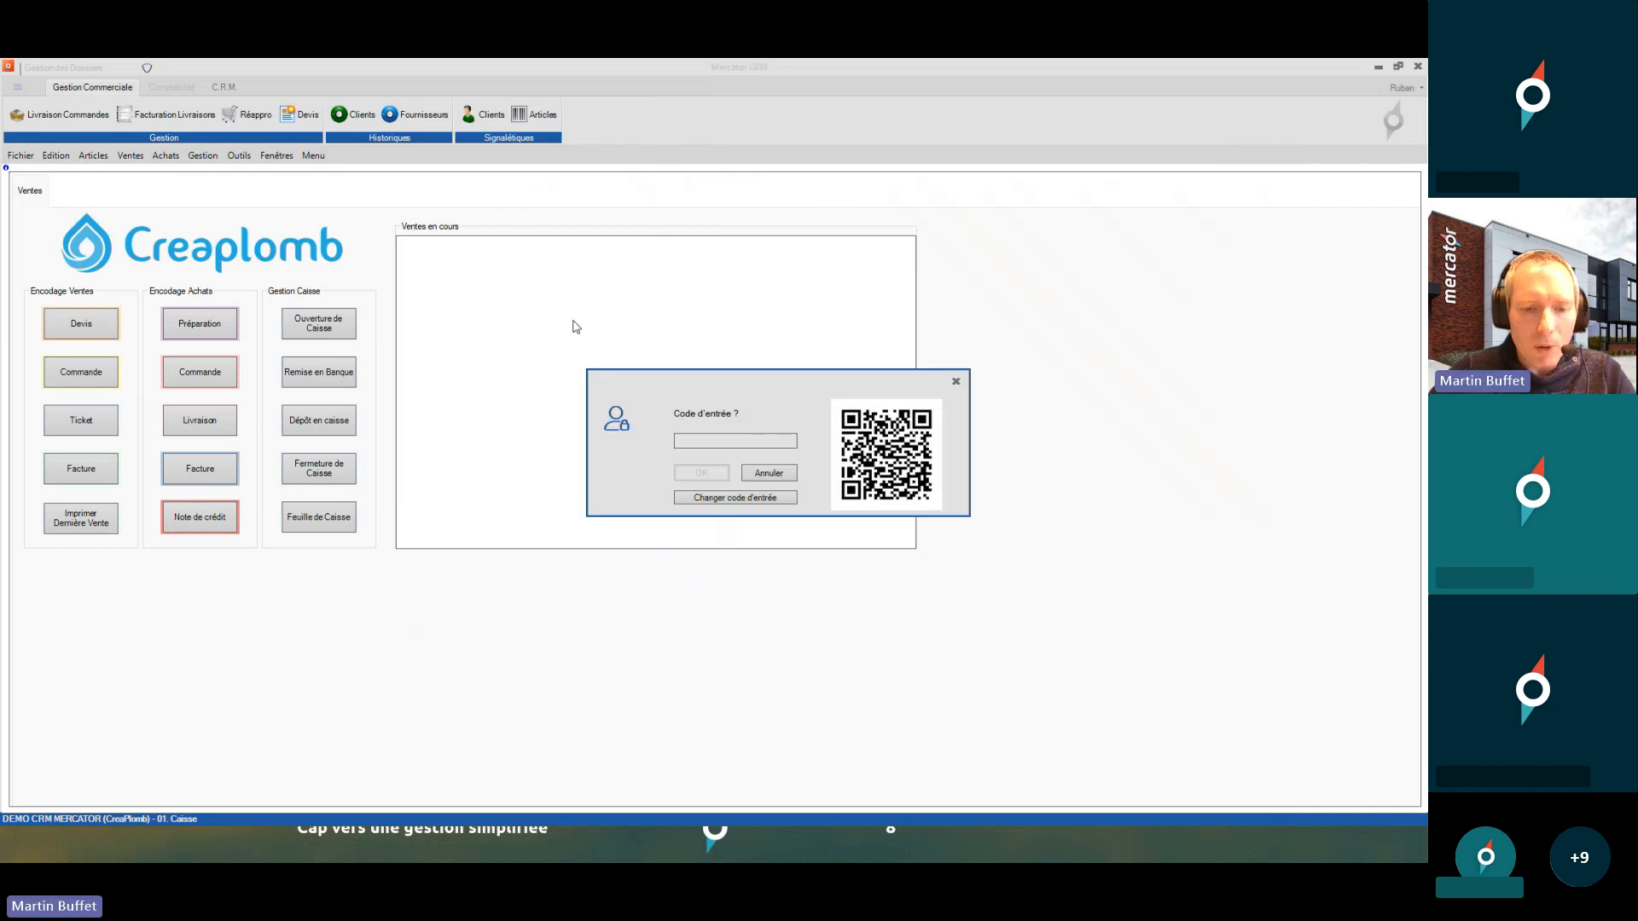
- Log in as 02. Dirigeant with its entry code
type("12")
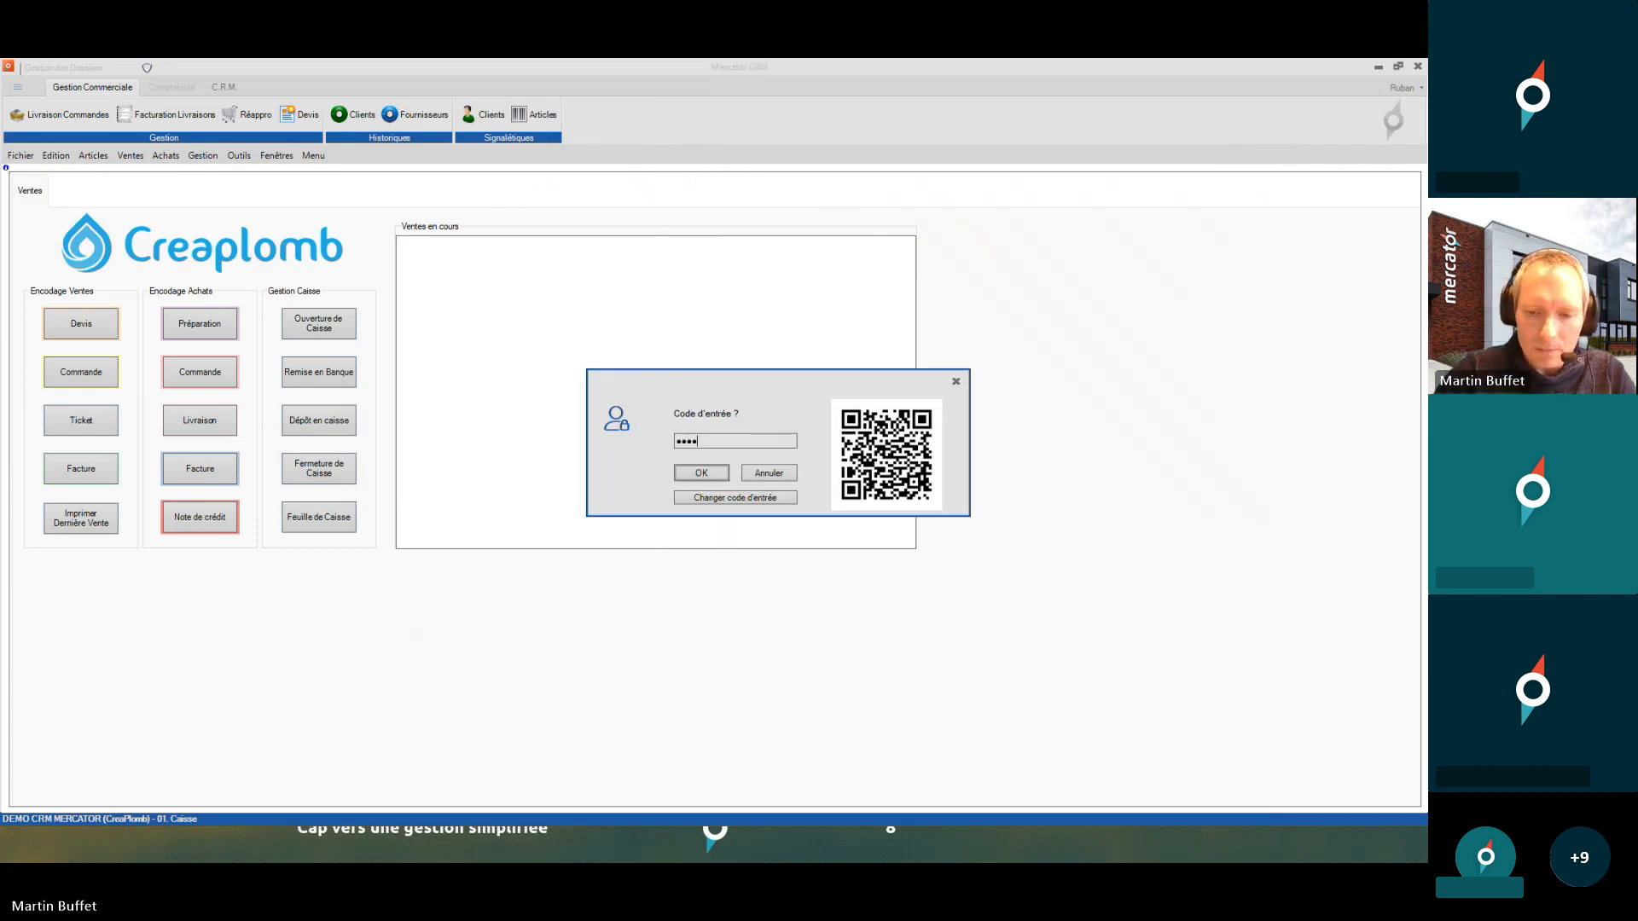
key("Return")
left_click(719, 483)
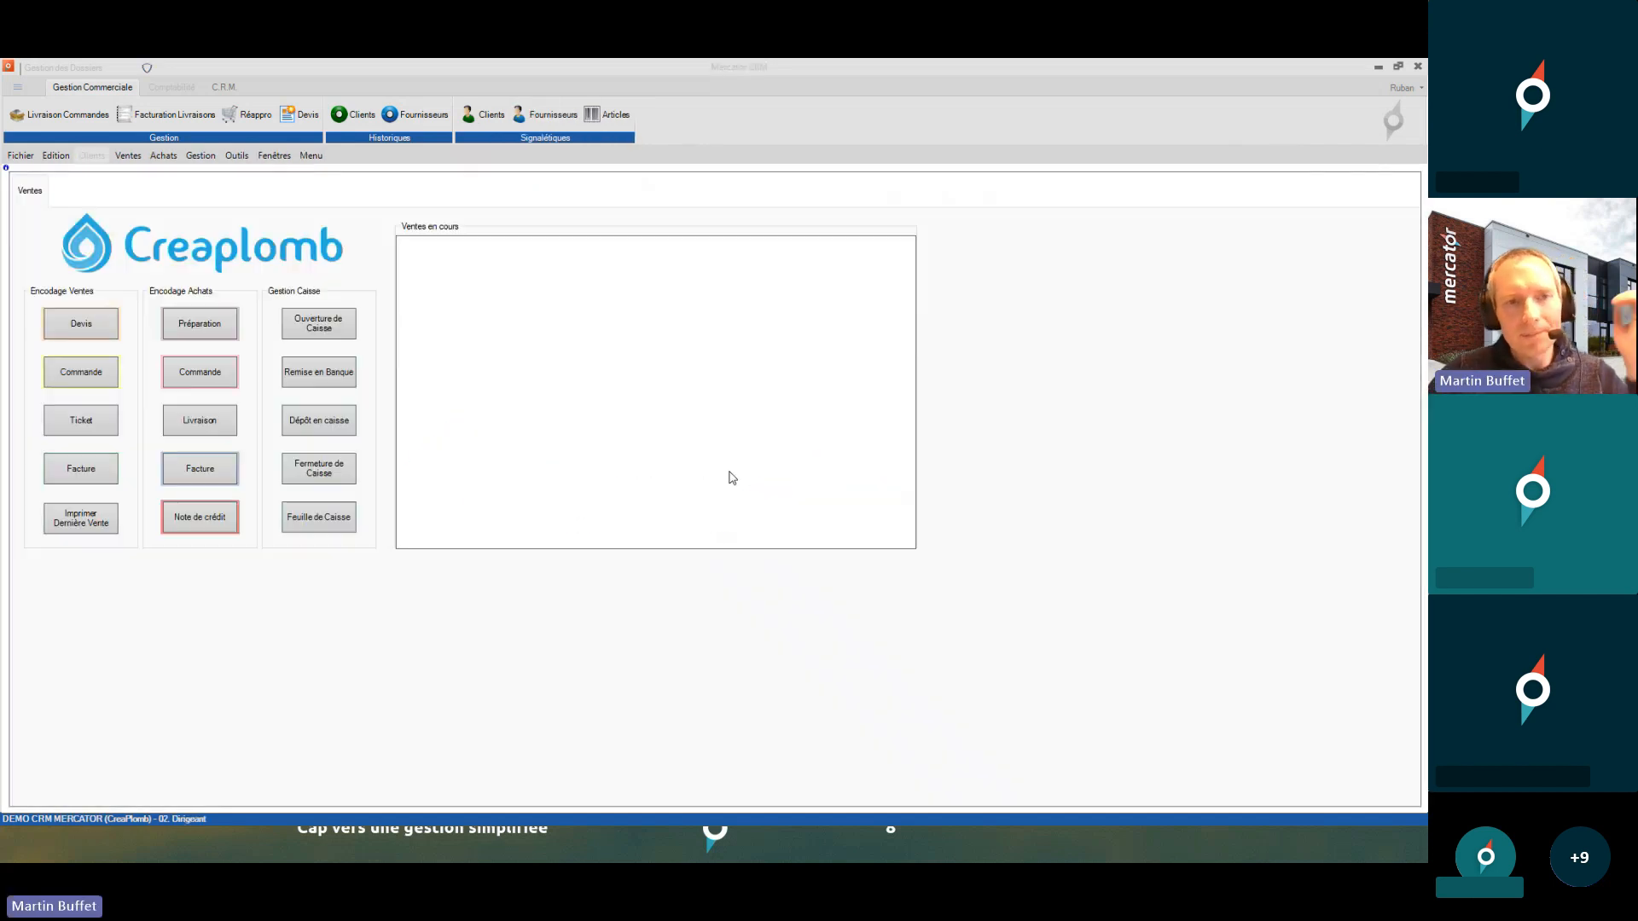
- Open the maximized Profils window and show 01. Caisse's Documents permissions
left_click(237, 155)
mouse_move(289, 223)
left_click(406, 227)
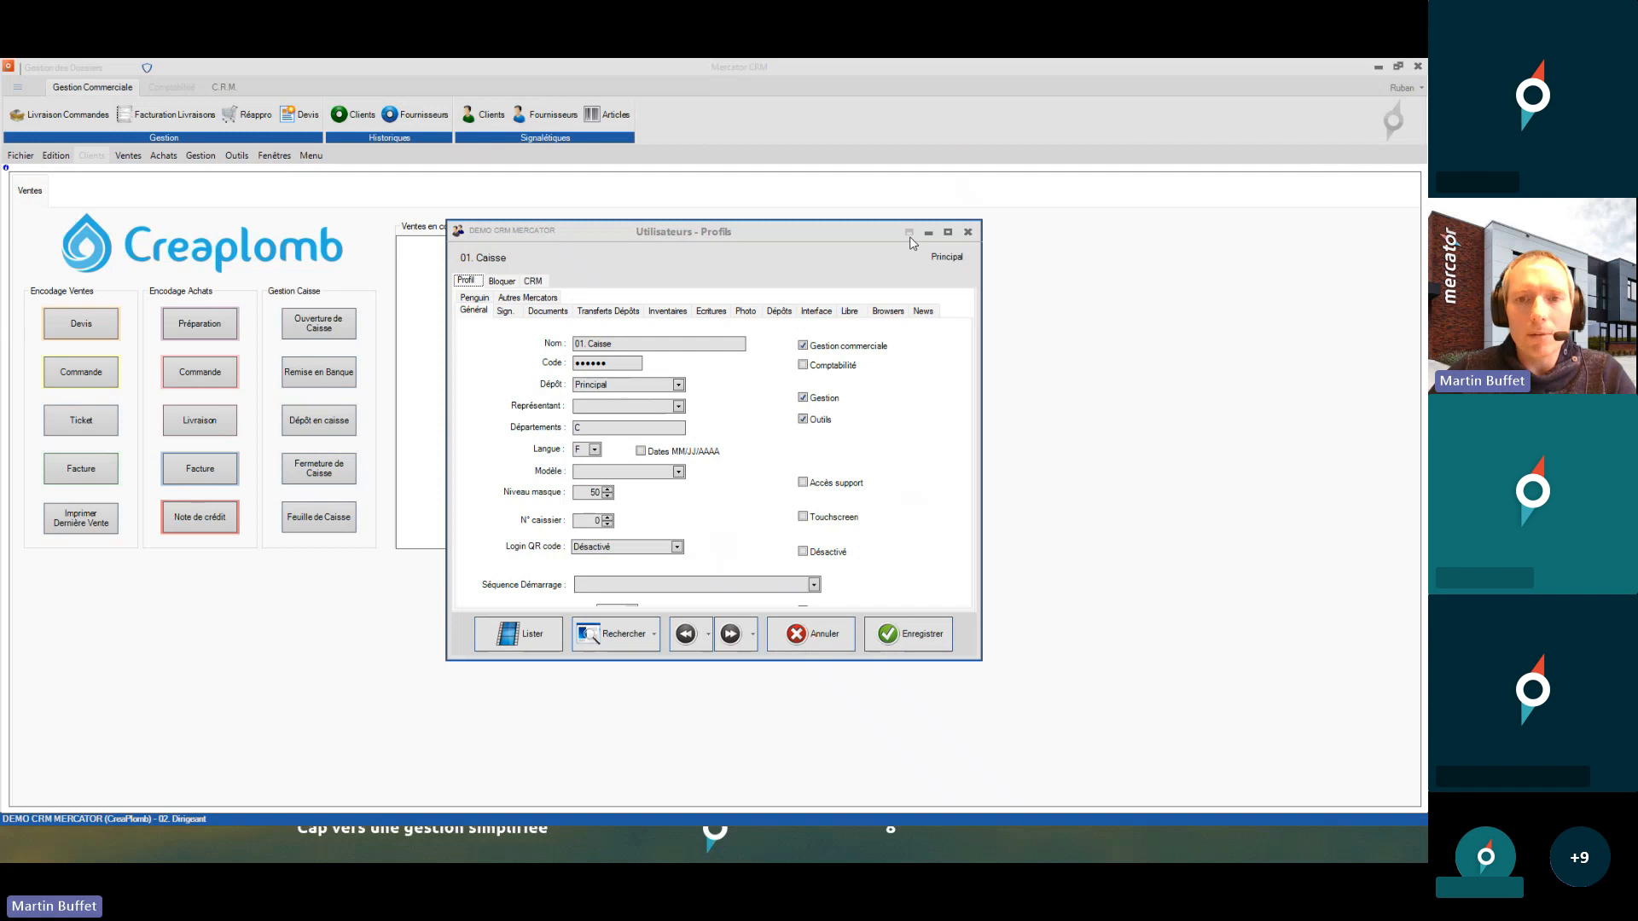
double_click(906, 231)
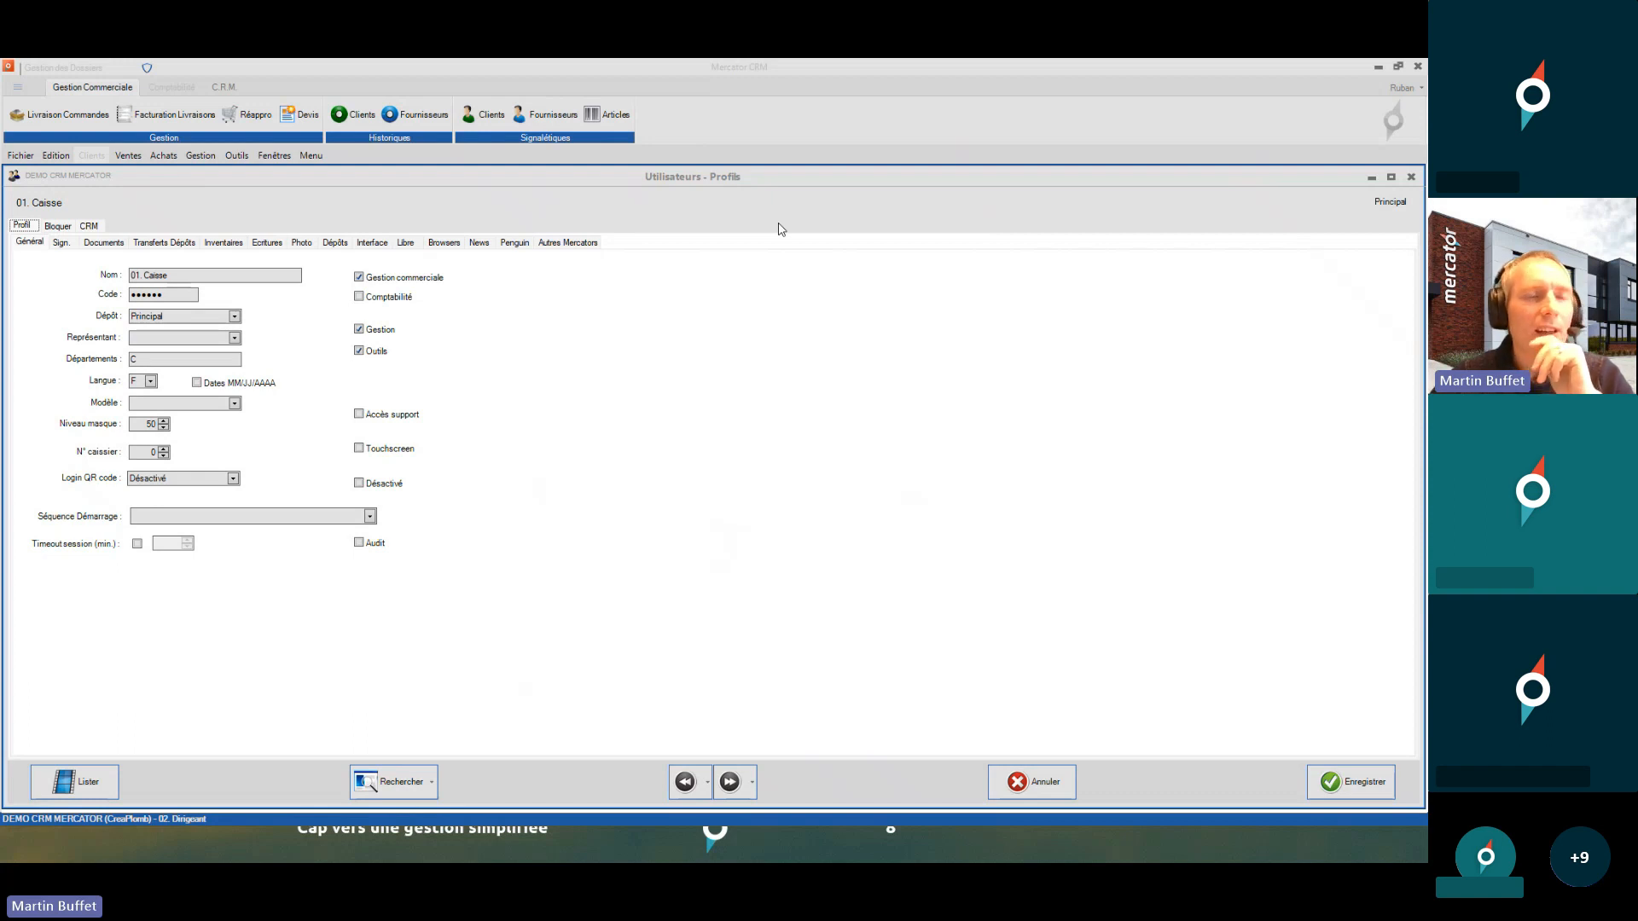
left_click(74, 244)
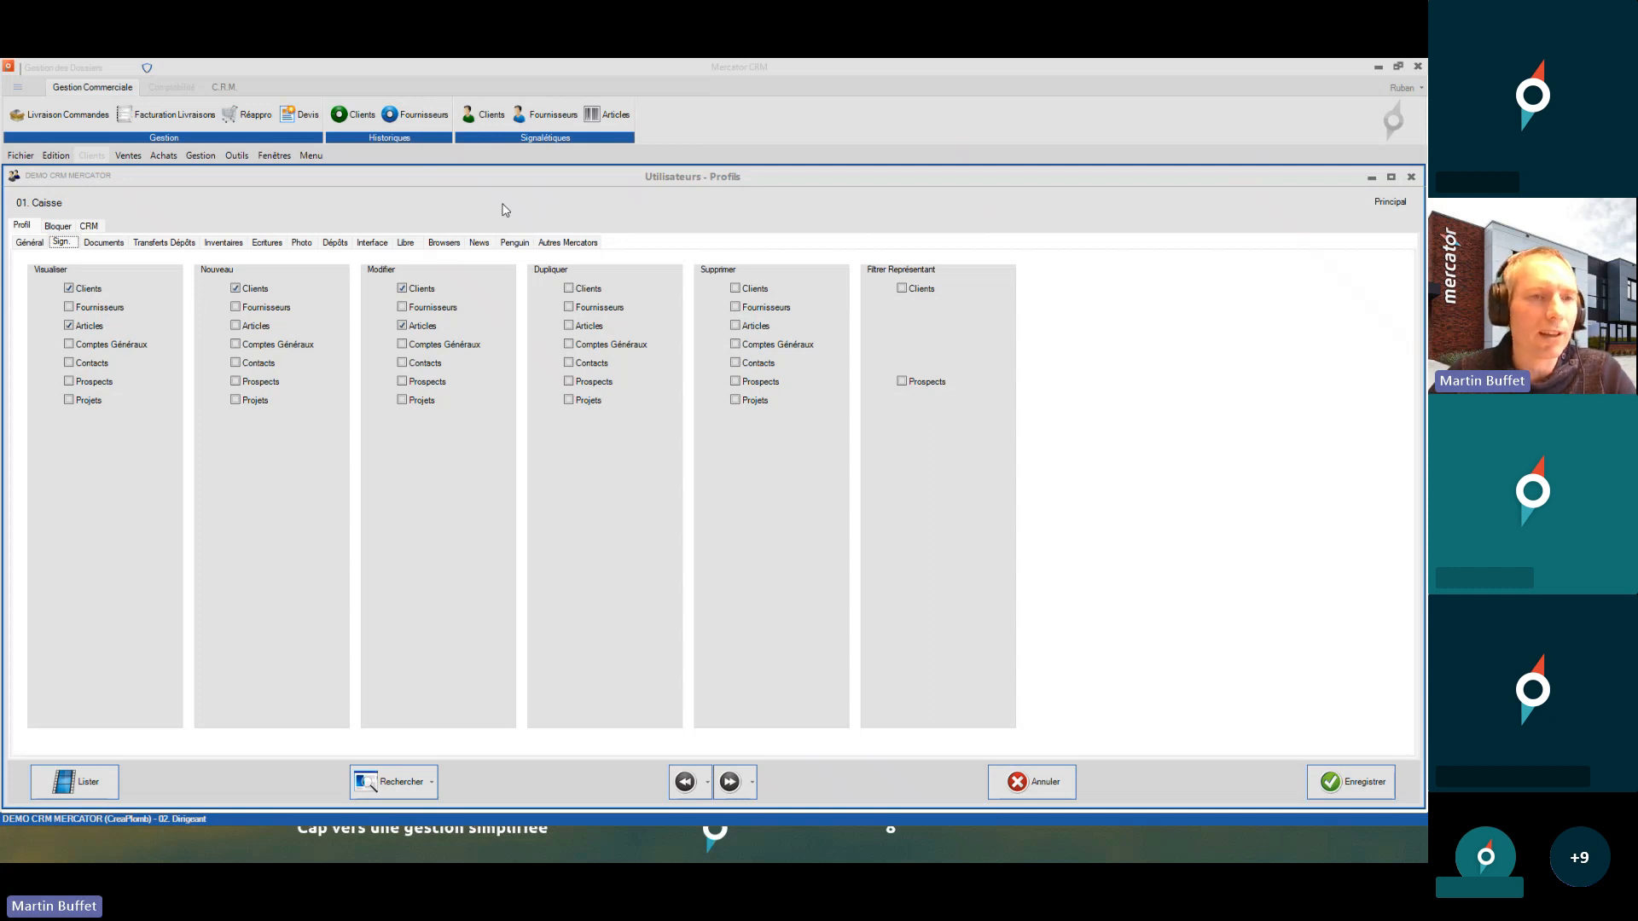
left_click(118, 242)
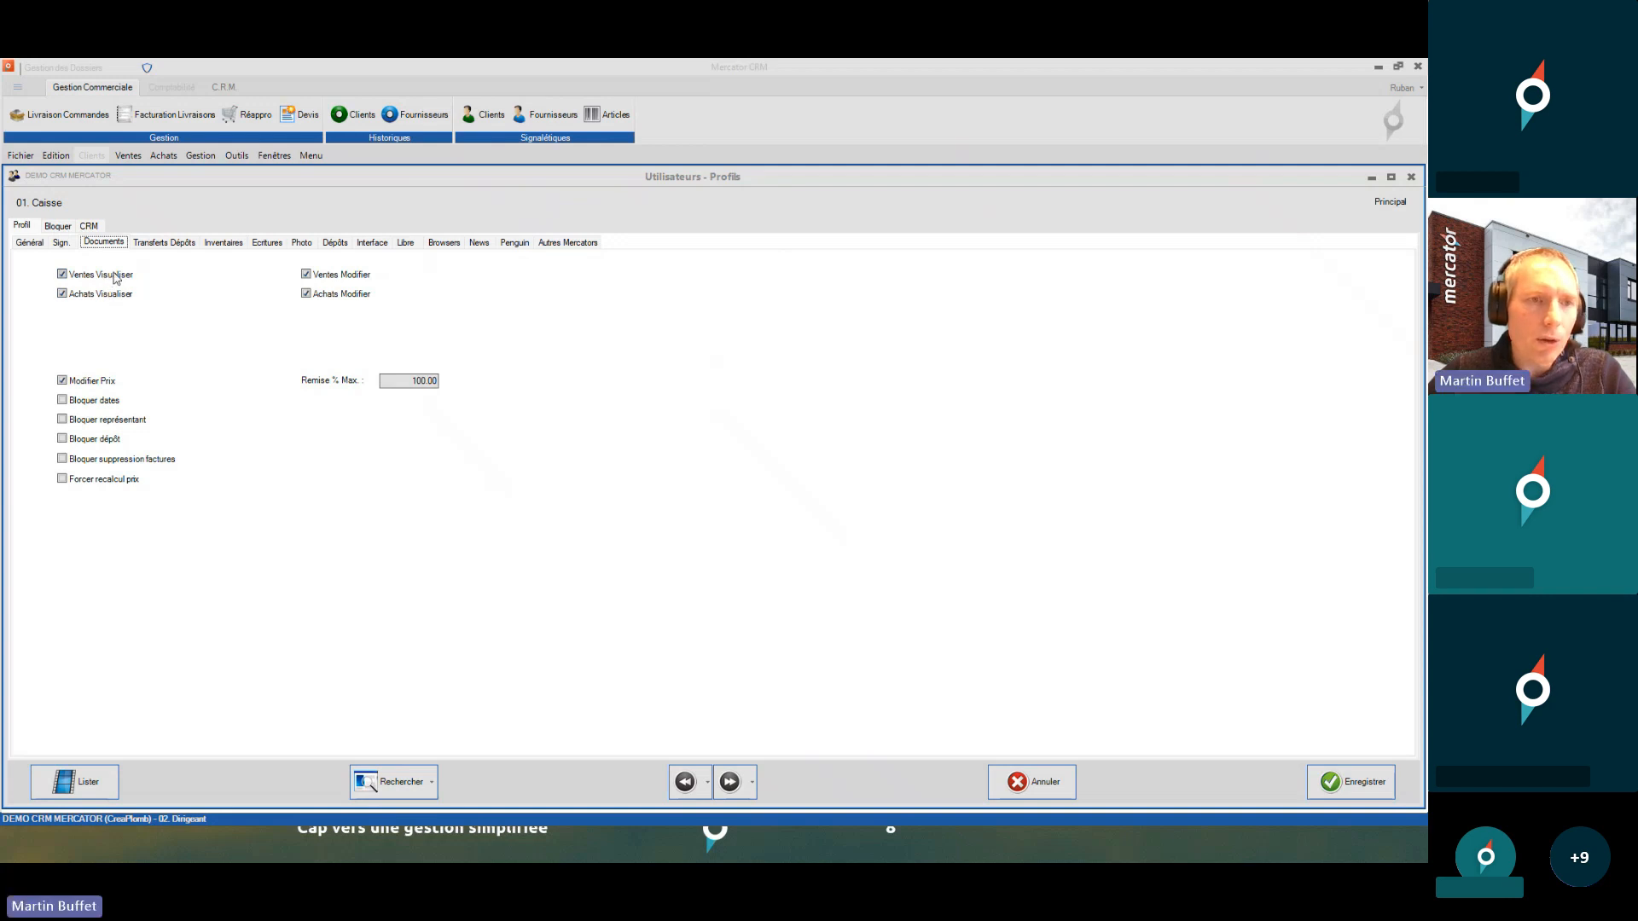
- Untick Achats Visualiser and Modifier for 01. Caisse, review the 100.00 maximum discount, and save
left_click(114, 295)
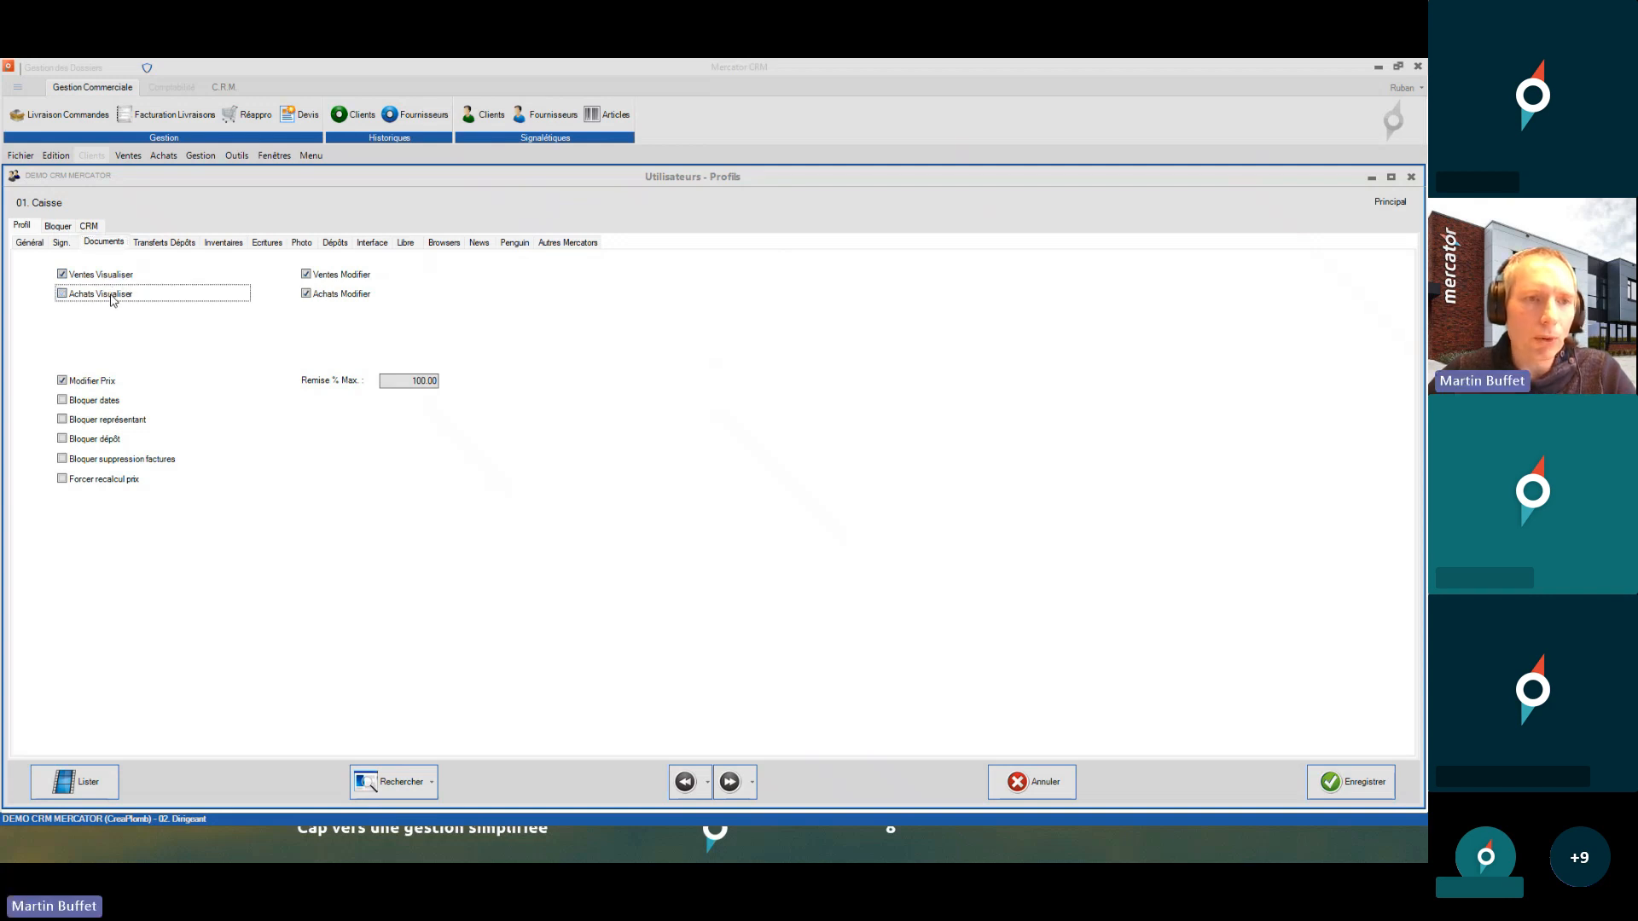
left_click(323, 297)
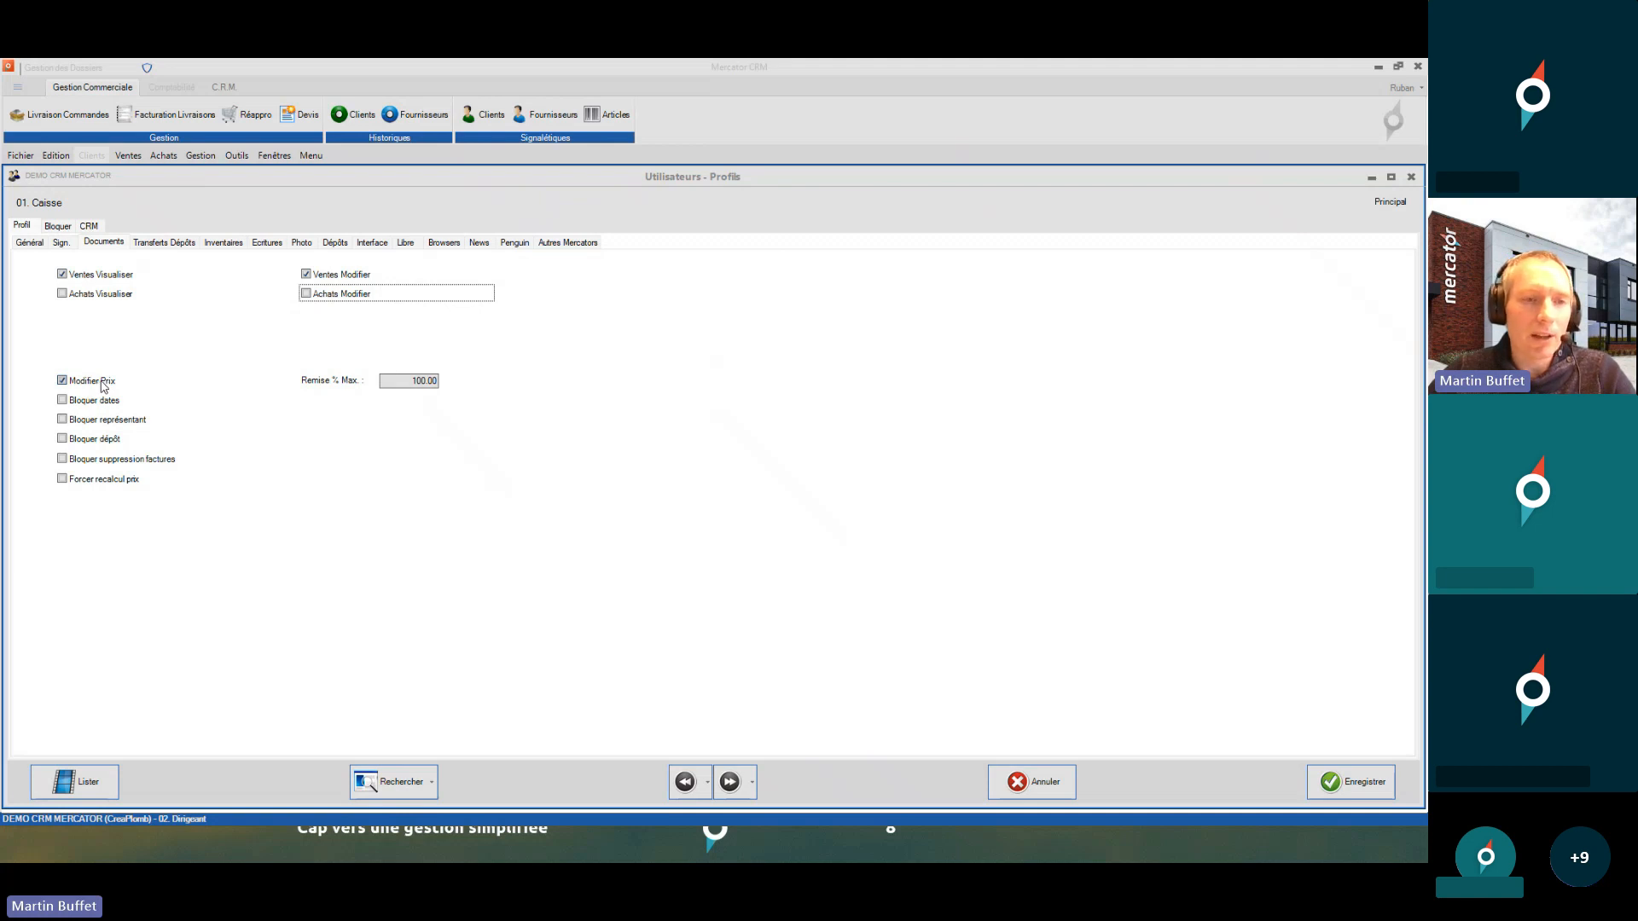
left_click_drag(399, 379, 486, 381)
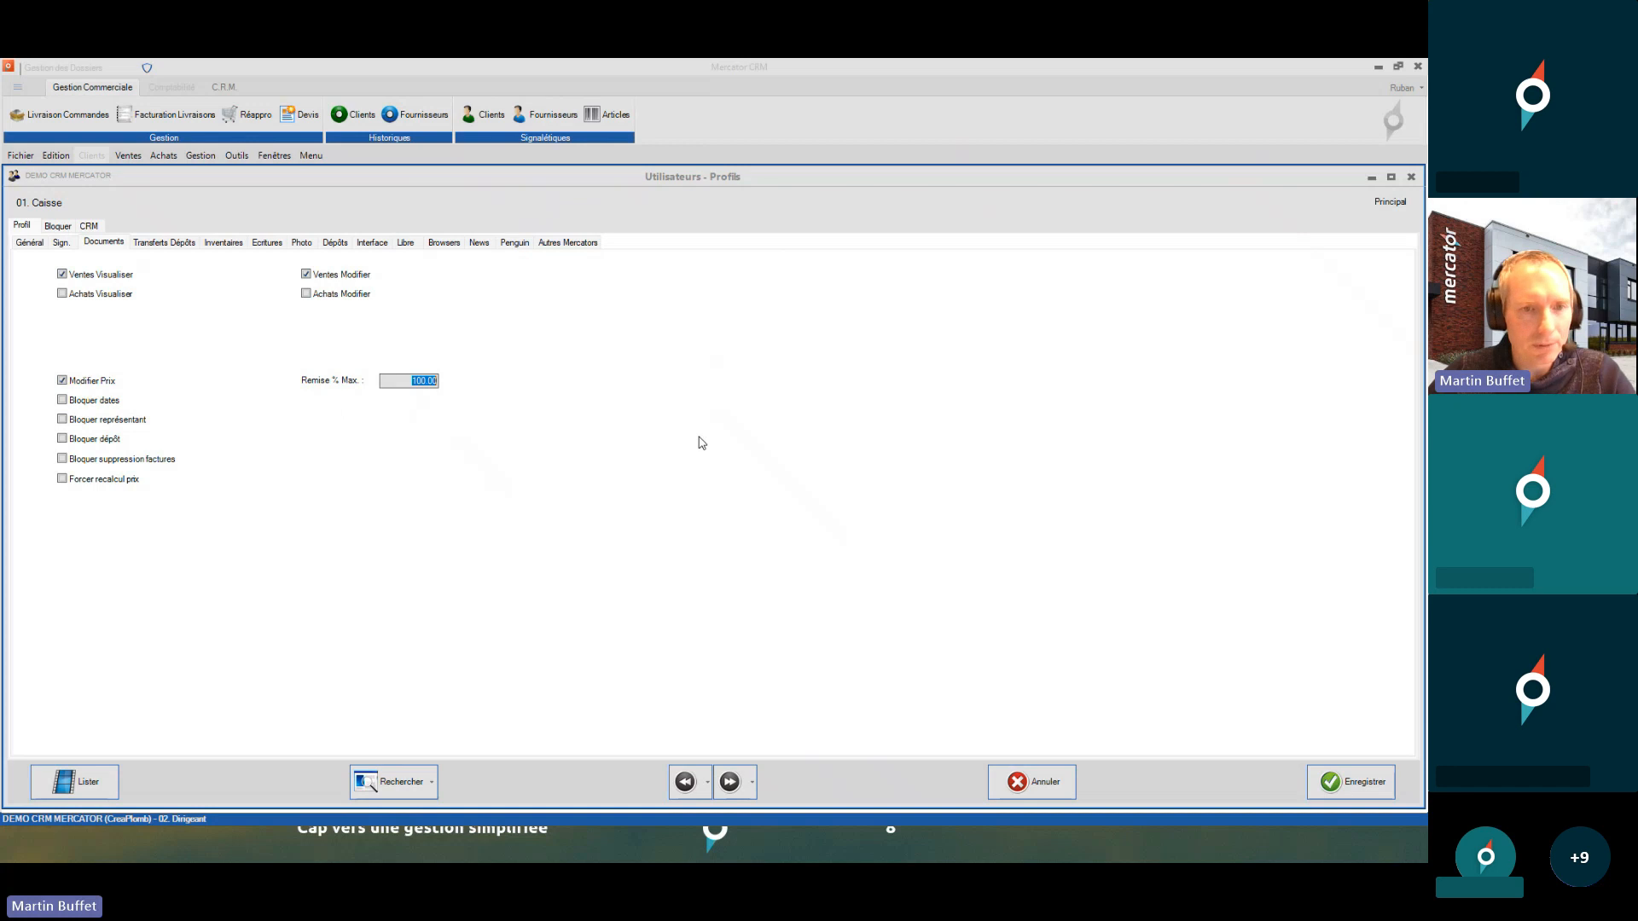
left_click(1357, 781)
- Log in as 01. Caisse with its entry code and dismiss the welcome message
type("caisse")
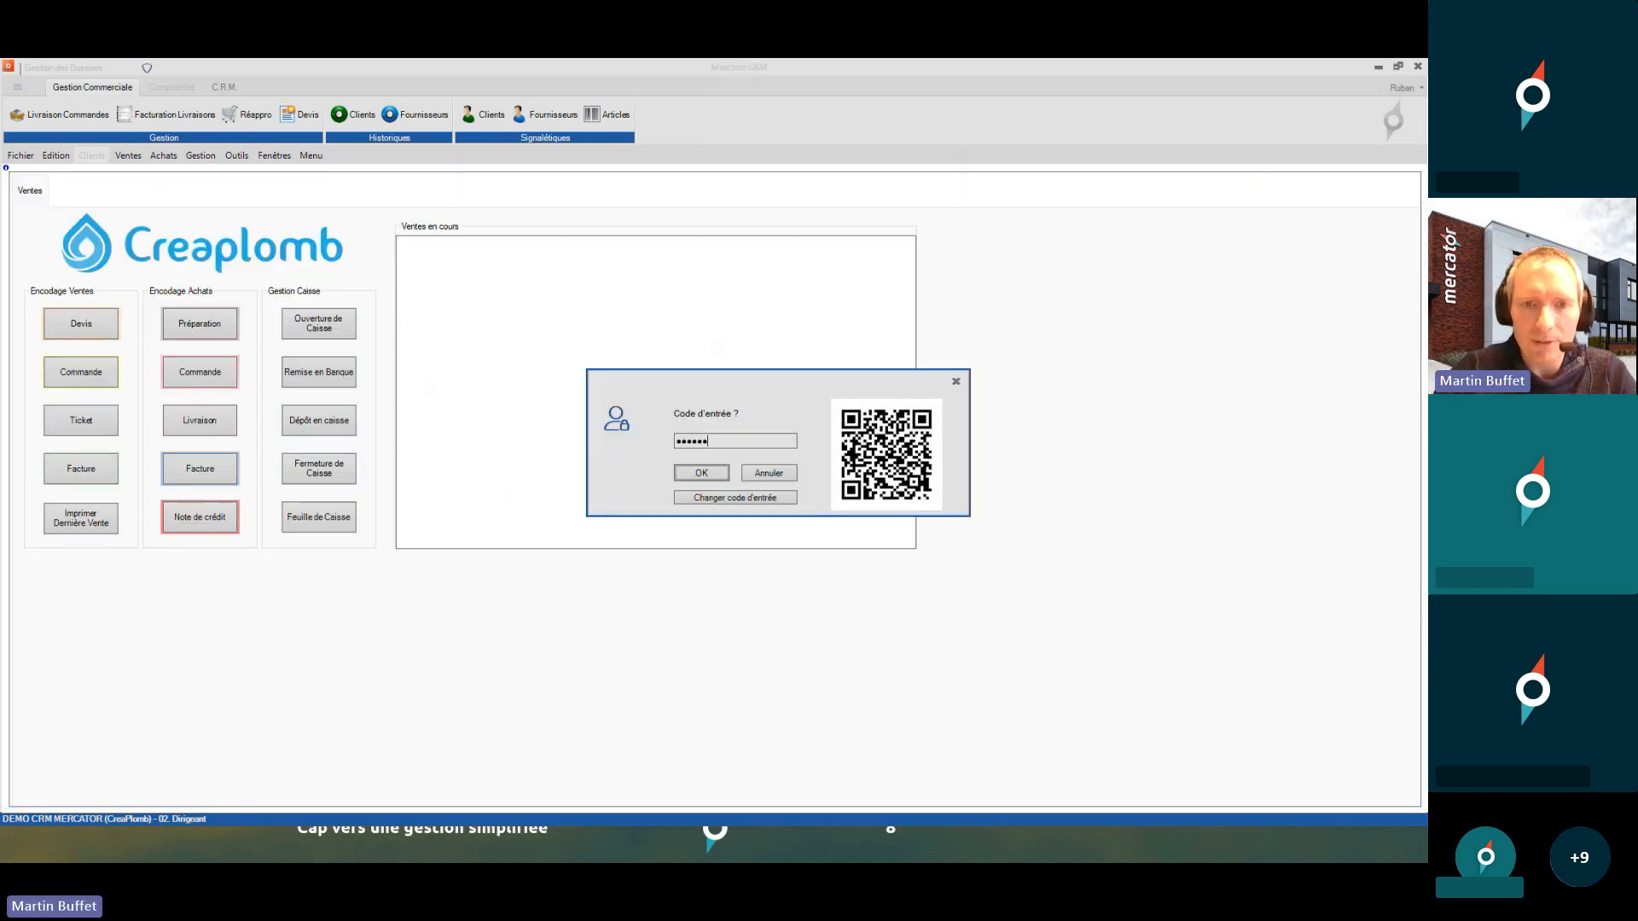
key("Return")
left_click(719, 482)
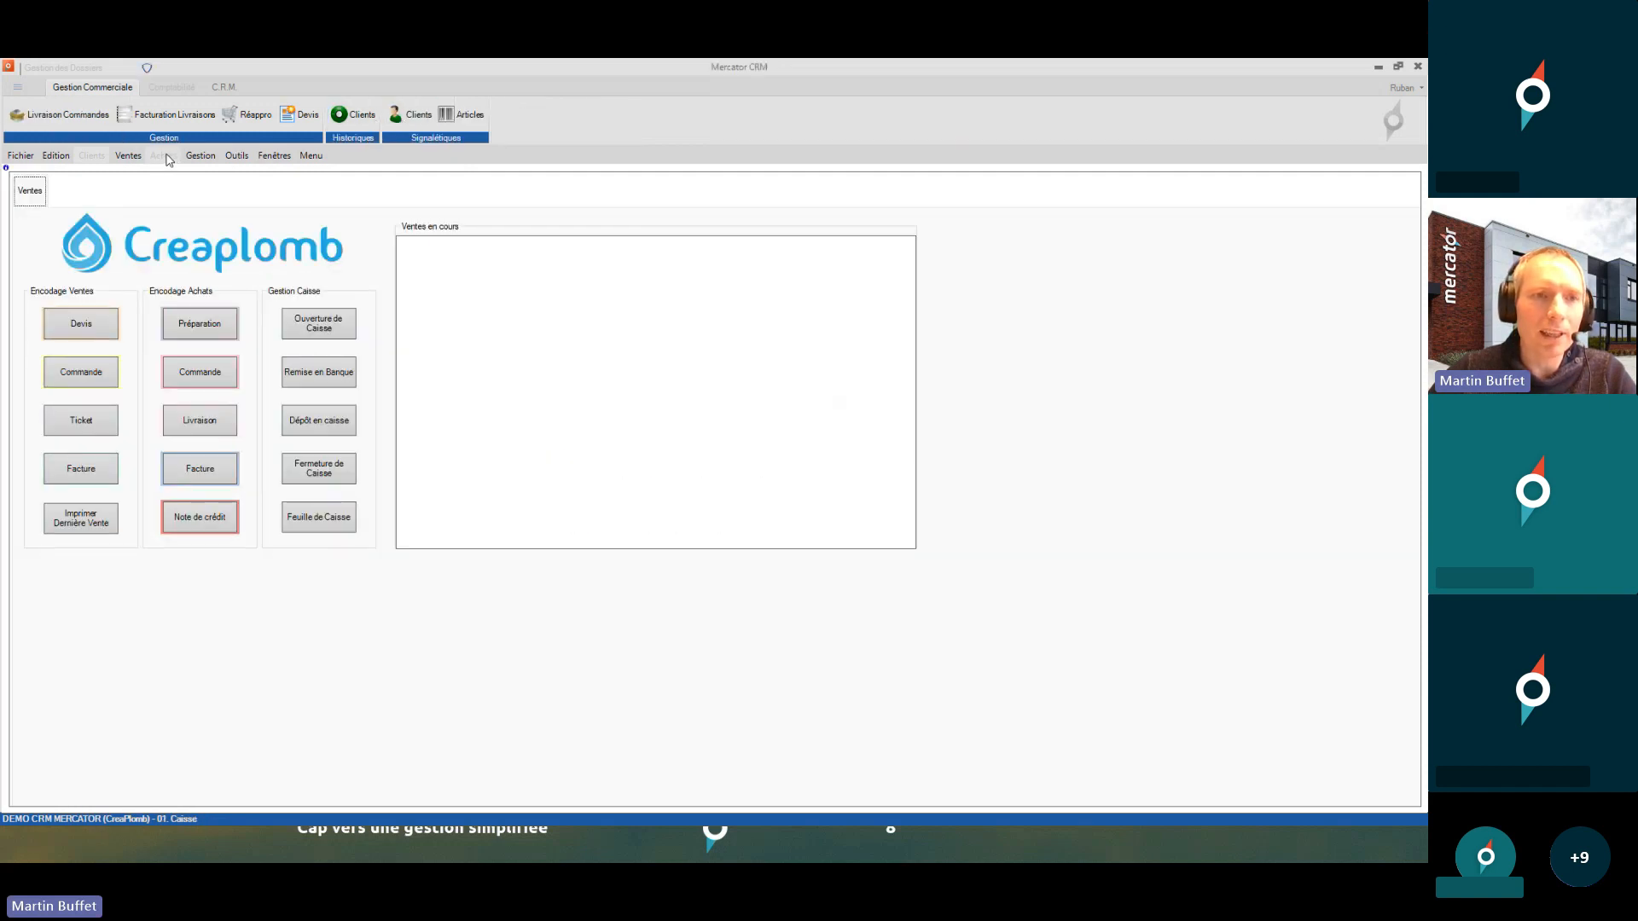
- Switch back to 02. Dirigeant via Fichier > Changer Utilisateur and open the Outils menu
left_click(21, 158)
left_click(34, 189)
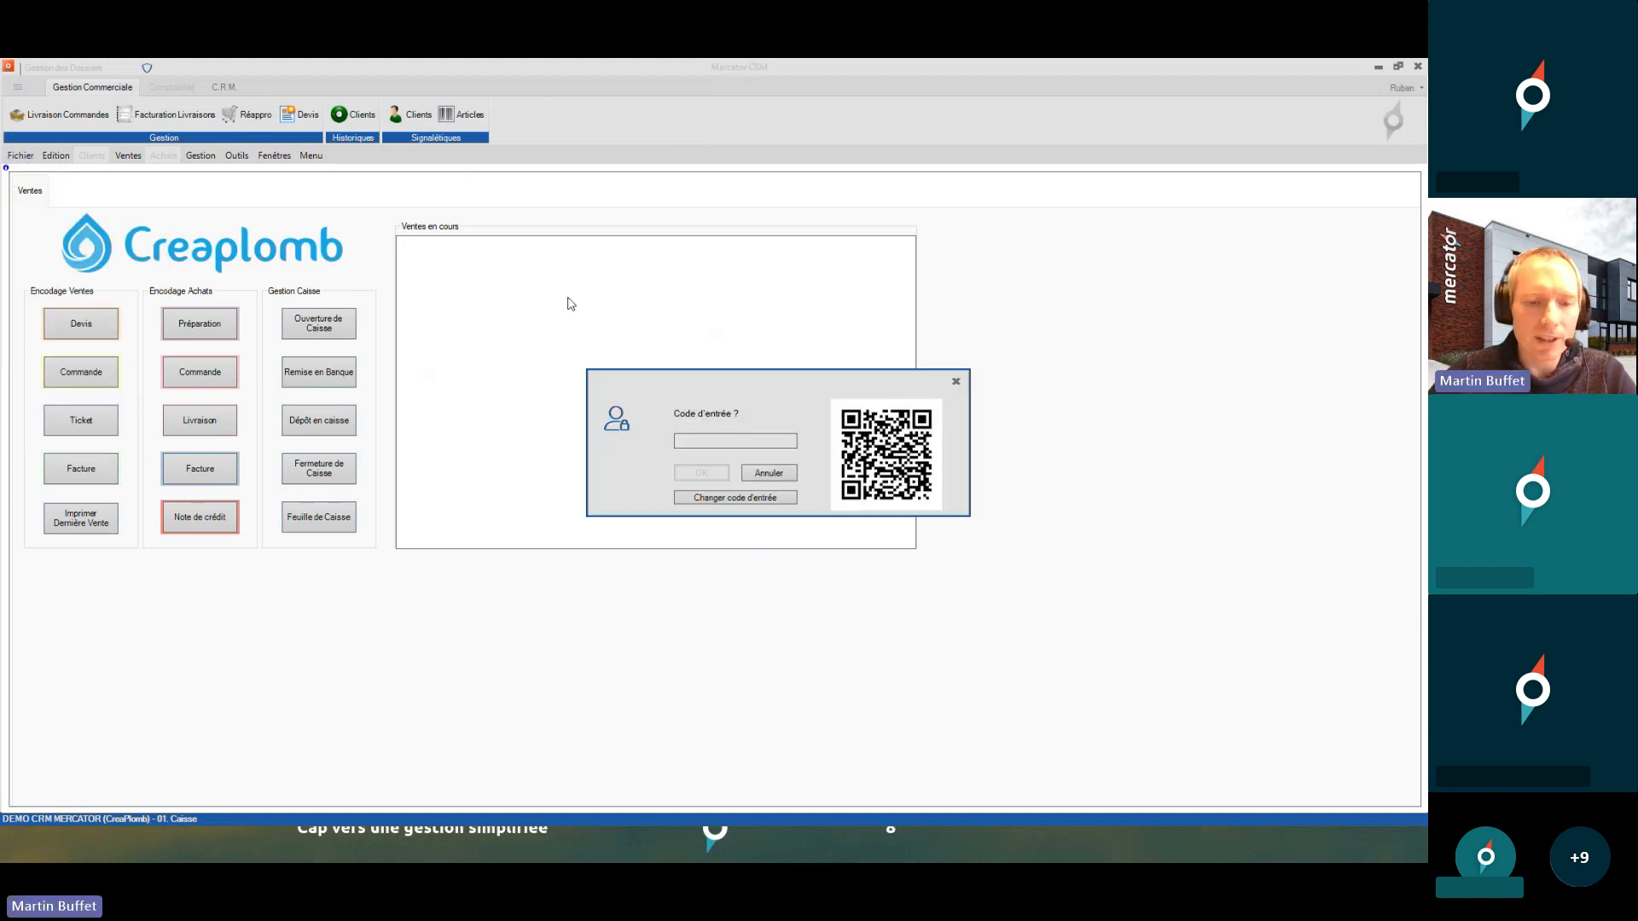
type("****")
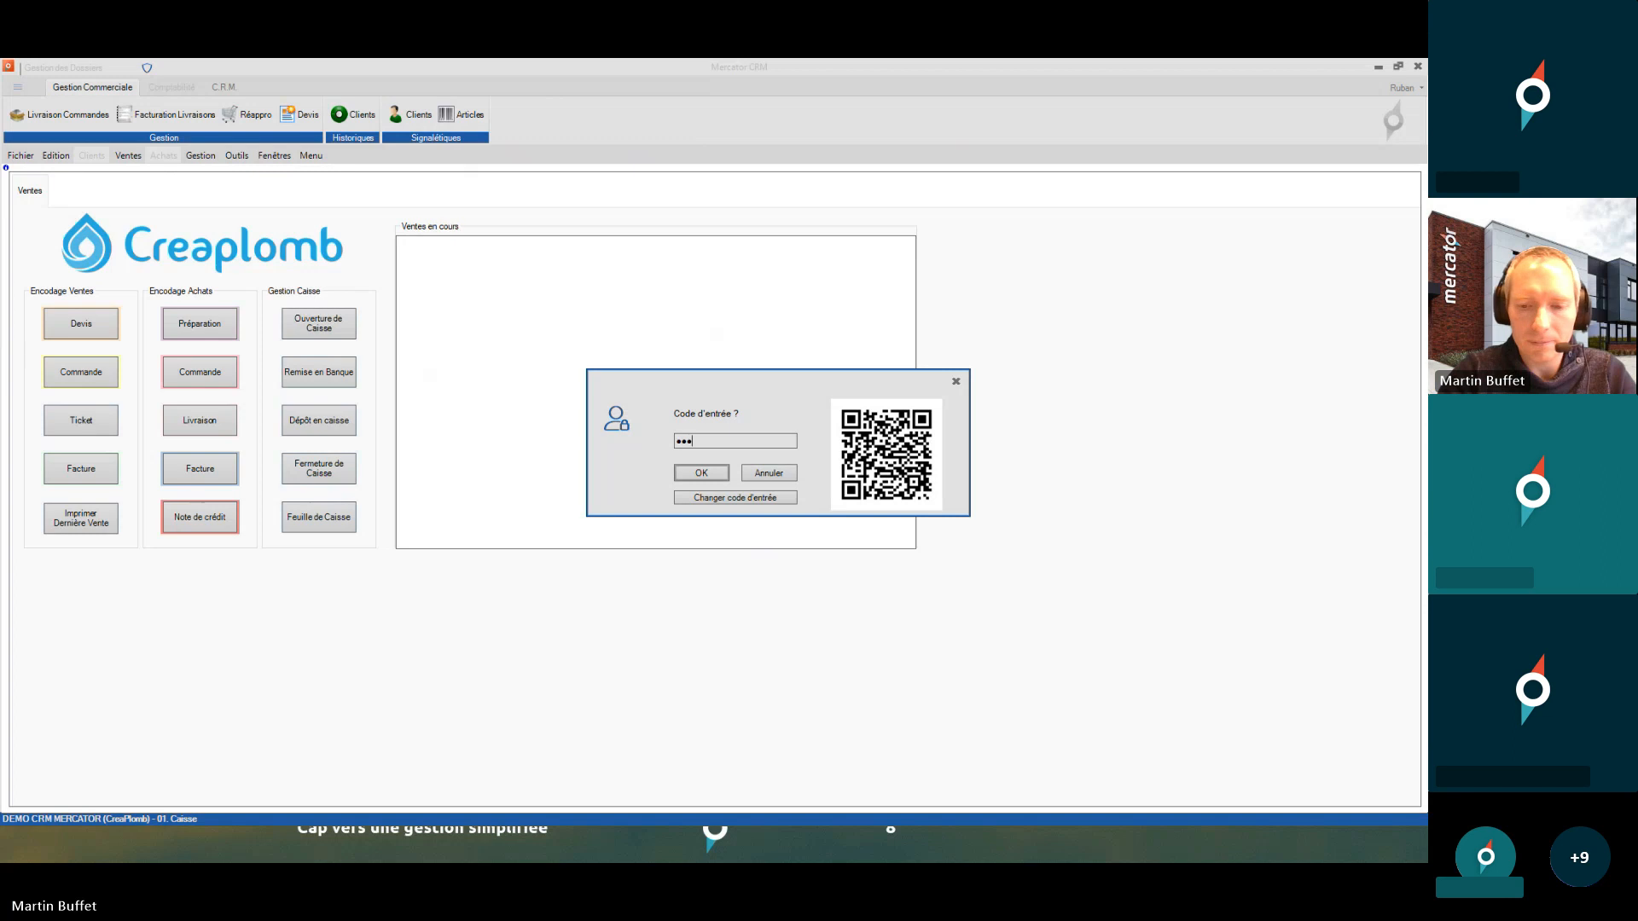
key("Return")
key("Return")
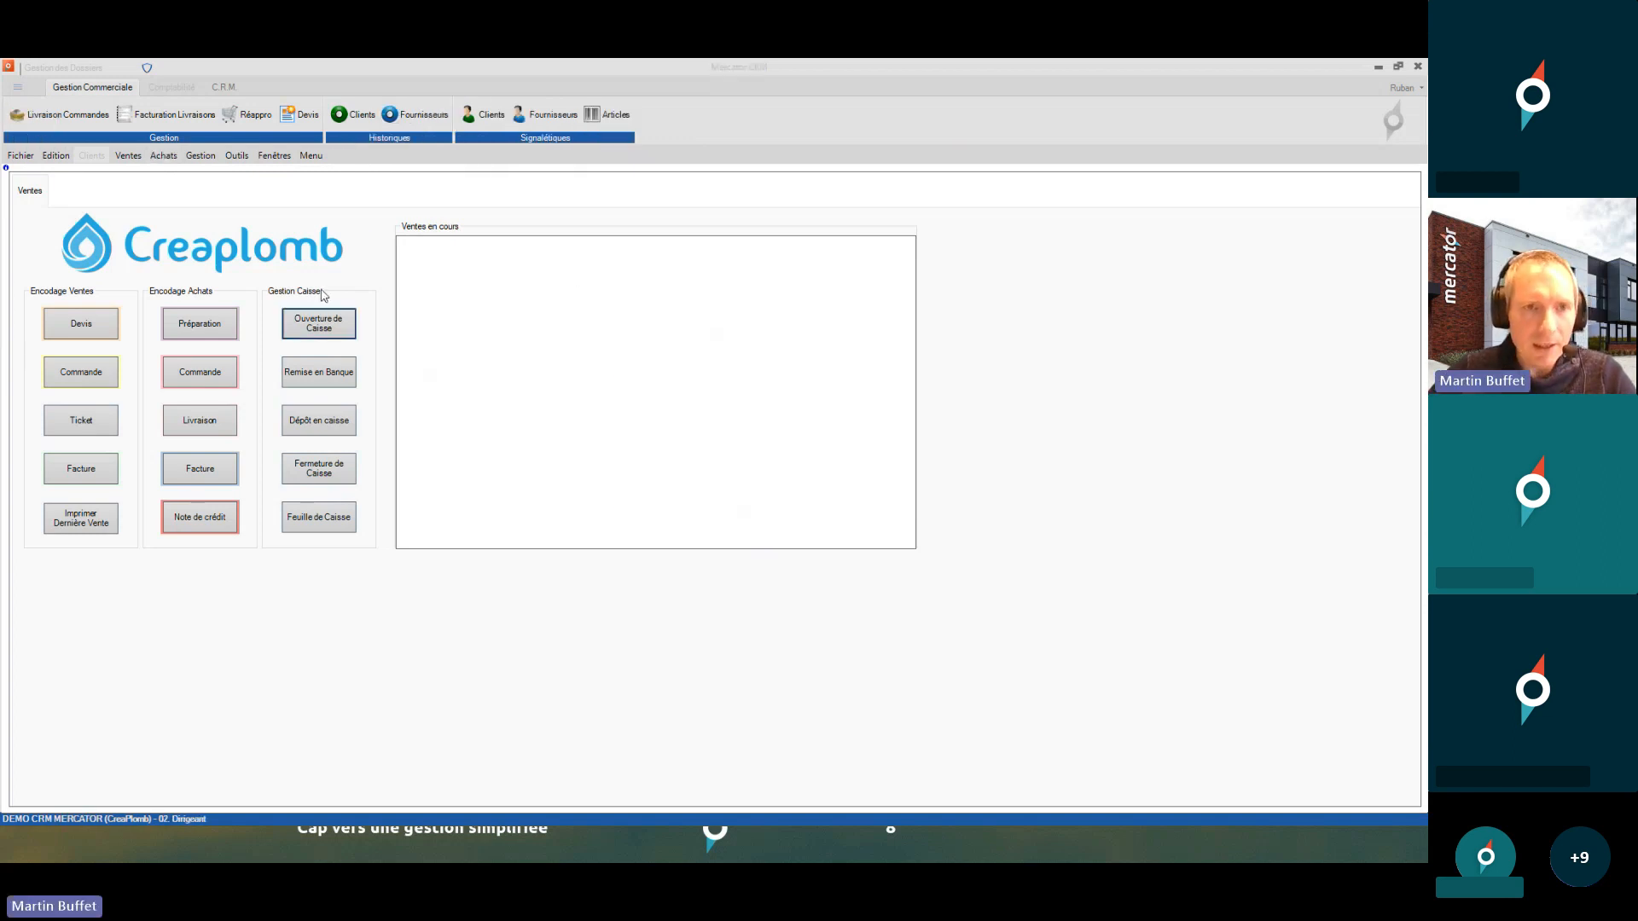
left_click(236, 155)
mouse_move(288, 200)
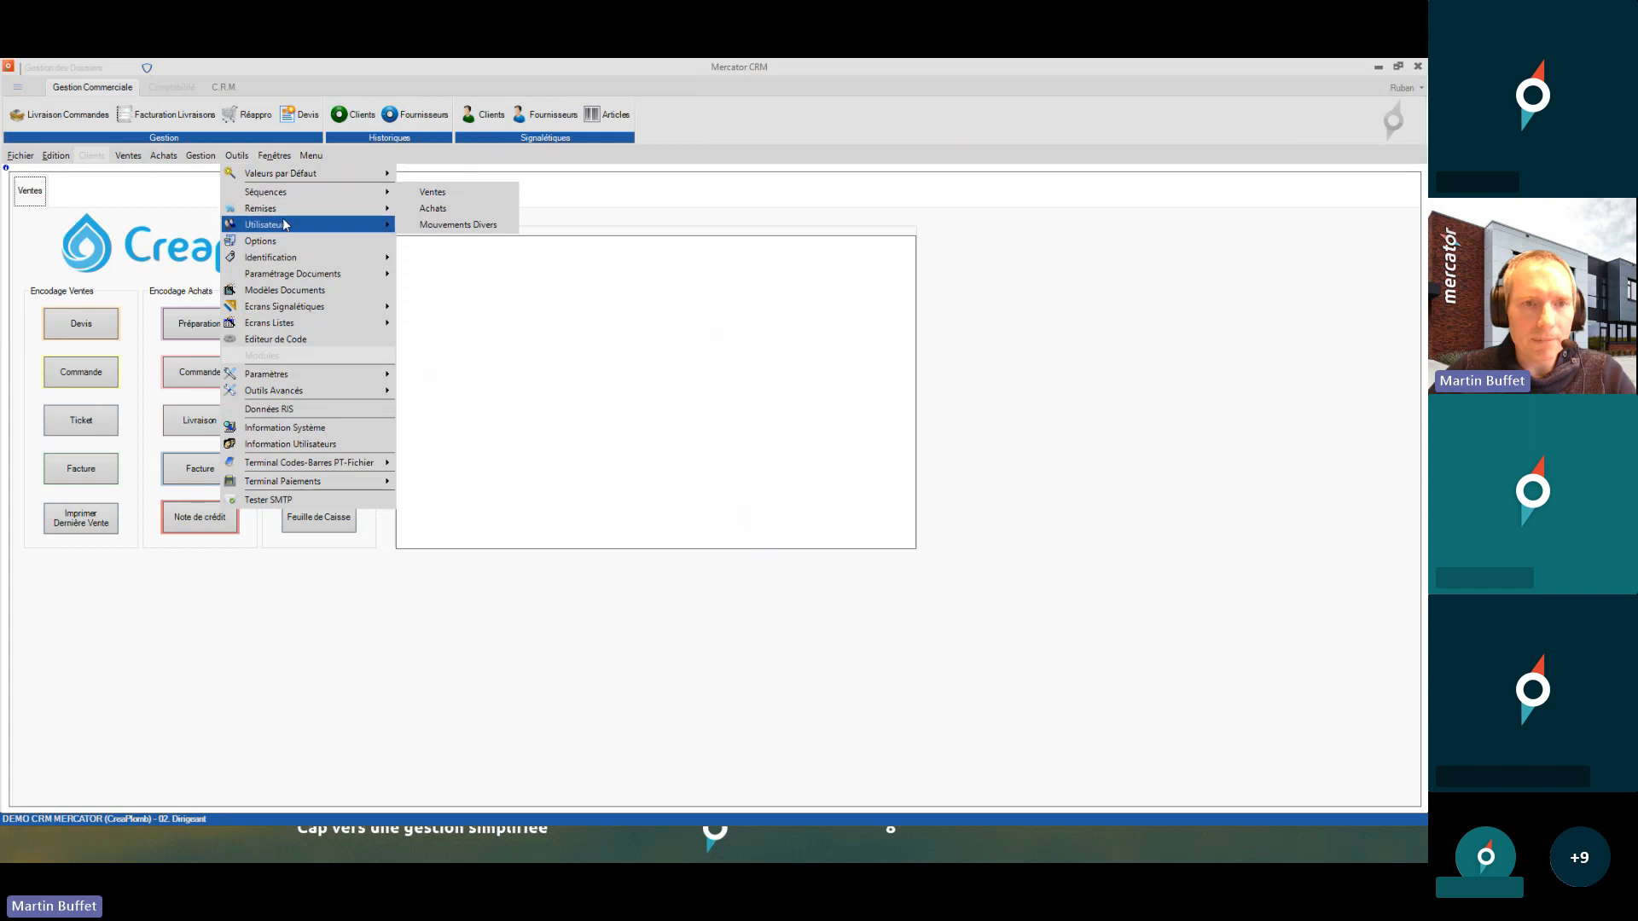
- Open Utilisateurs - Profils maximised, reviewing 01. Caisse's signalétiques and document permissions
left_click(420, 234)
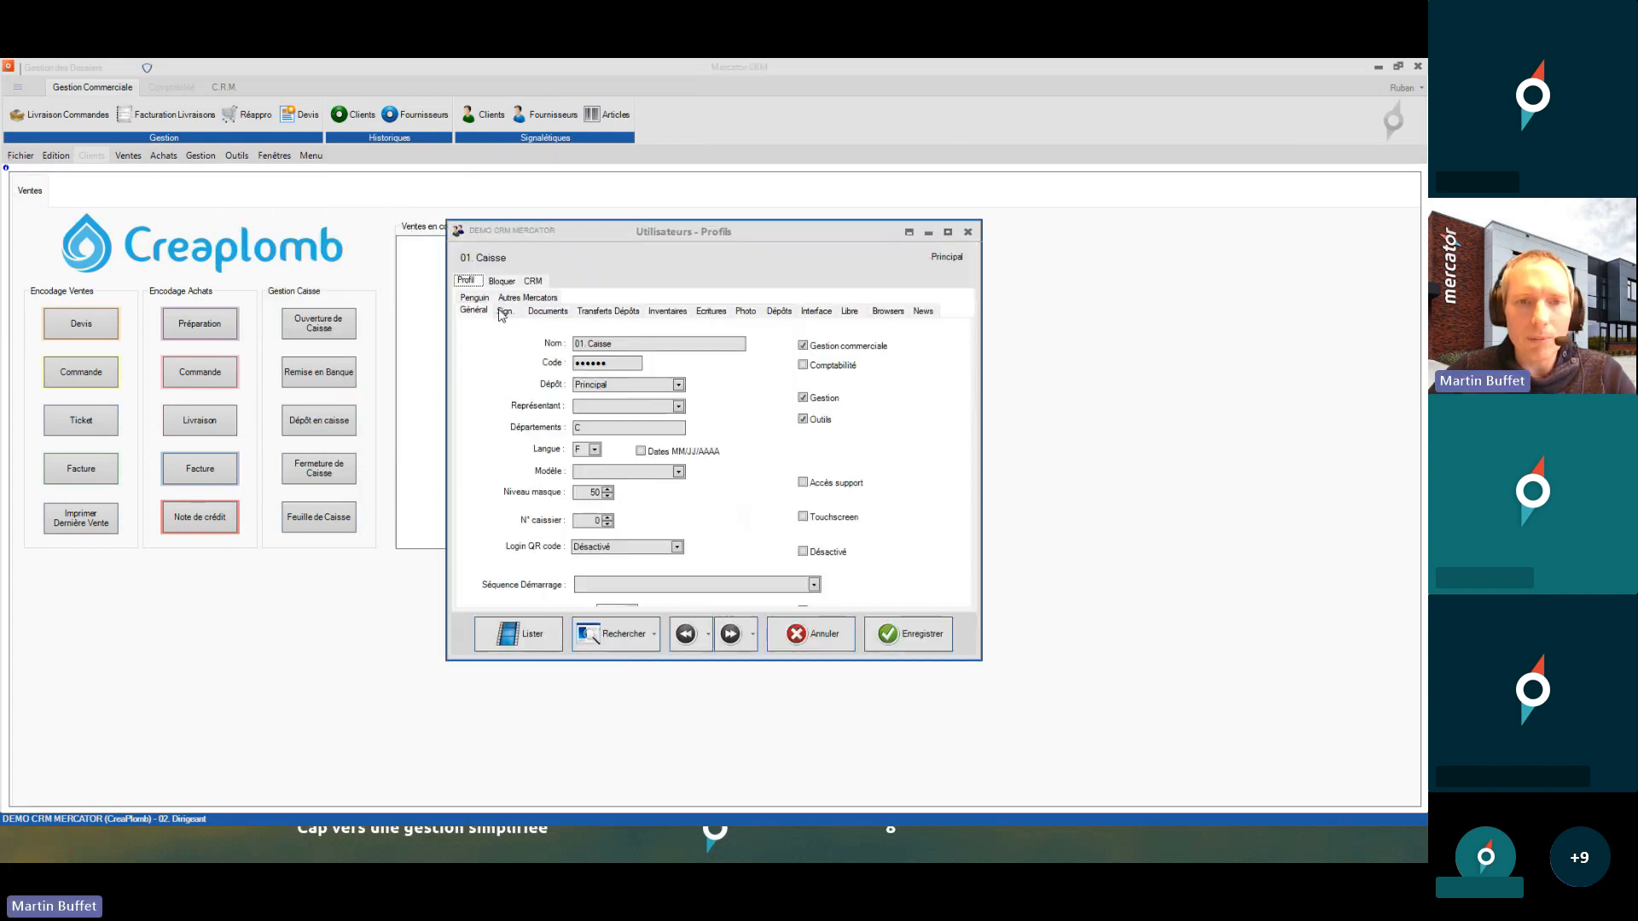
left_click(503, 312)
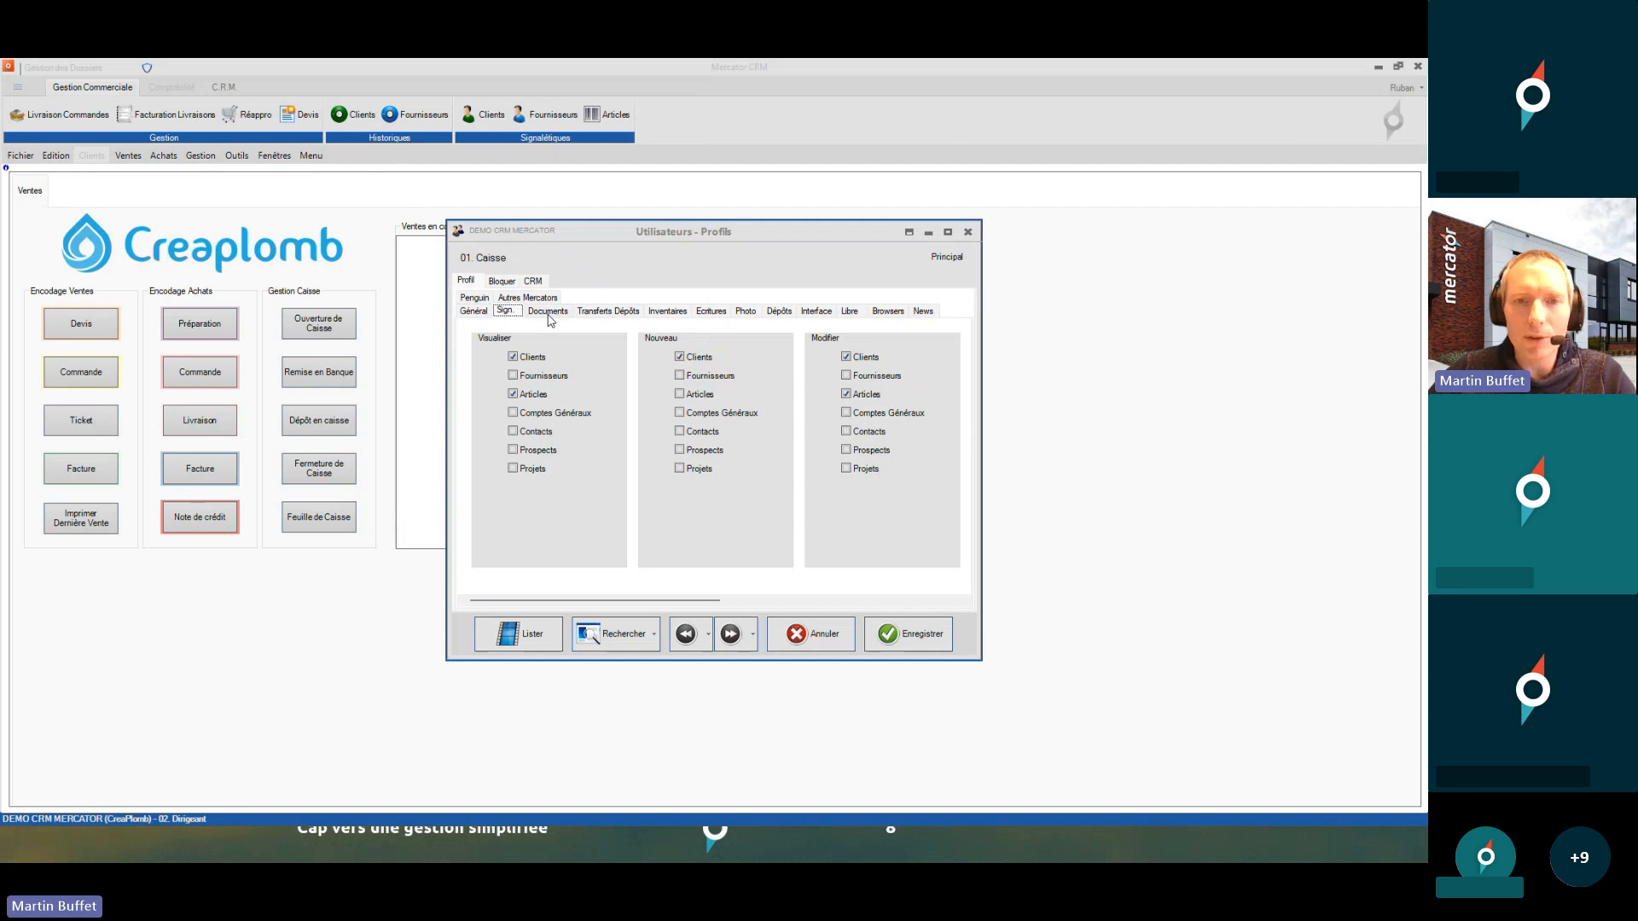
left_click(548, 312)
left_click(947, 232)
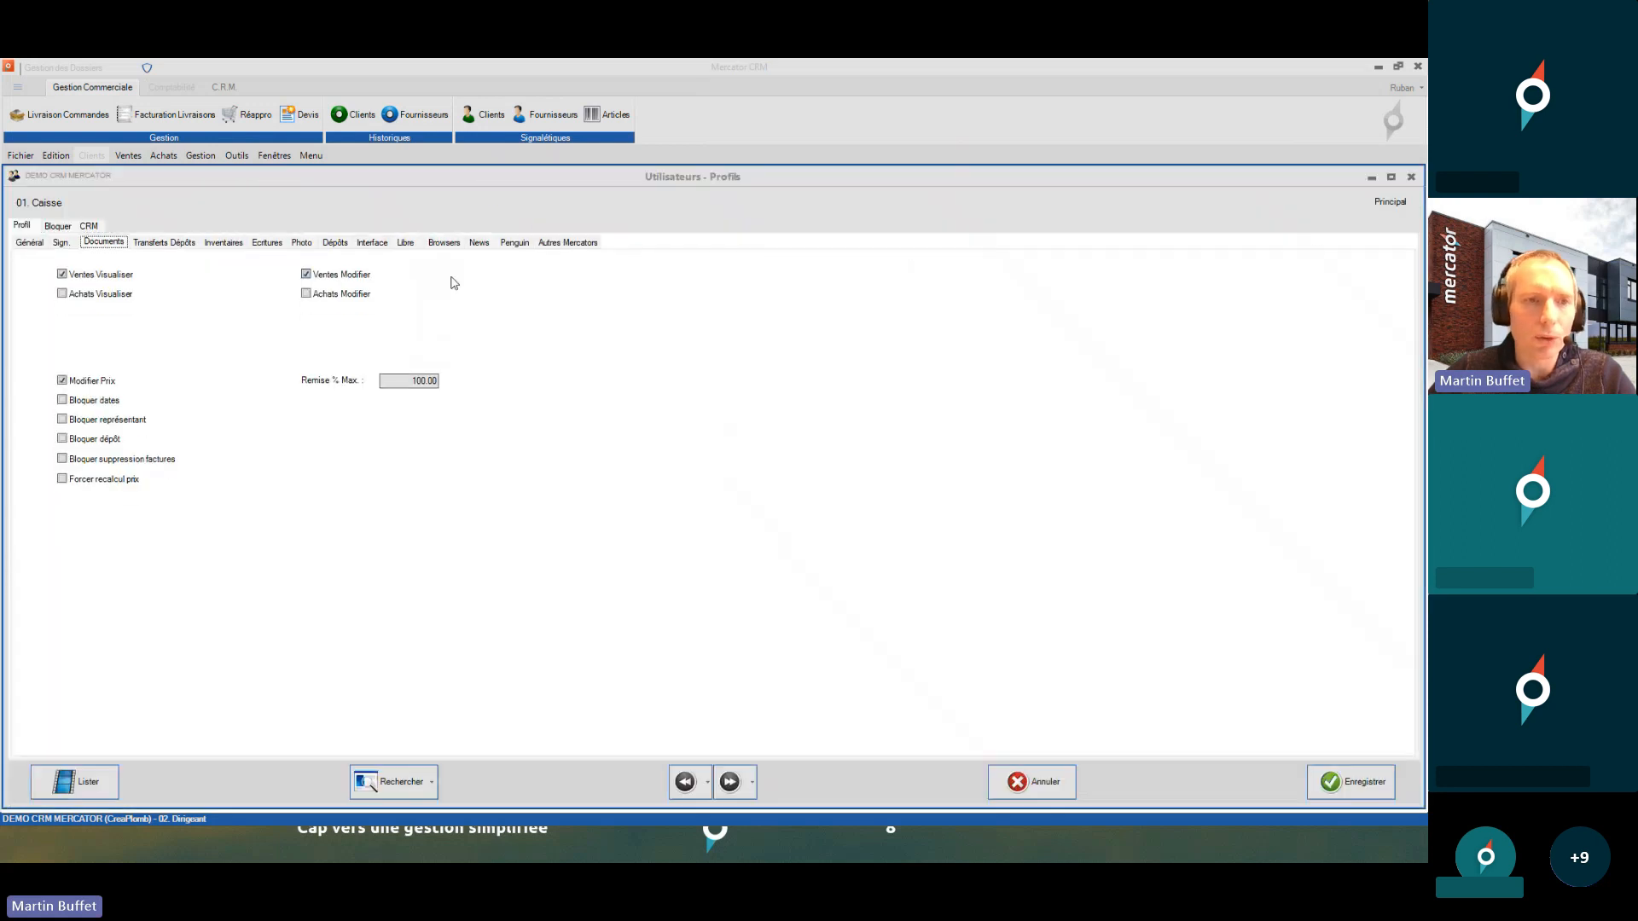
- Review the stock transfer and inventory restrictions, then show the blockable Gestion items
left_click(191, 245)
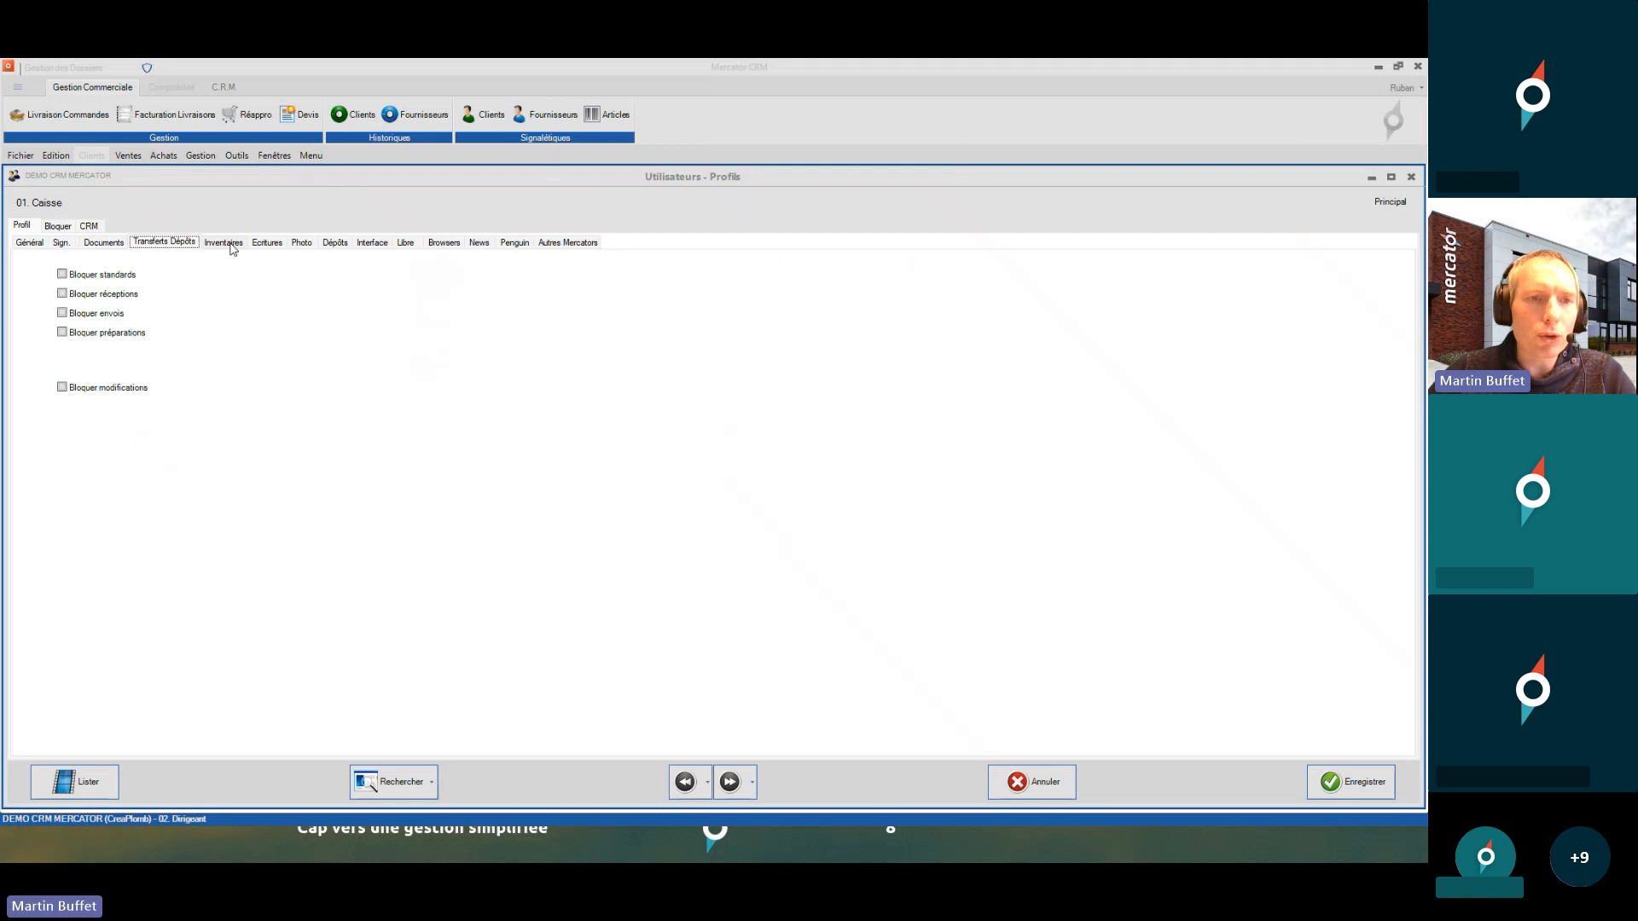
left_click(231, 246)
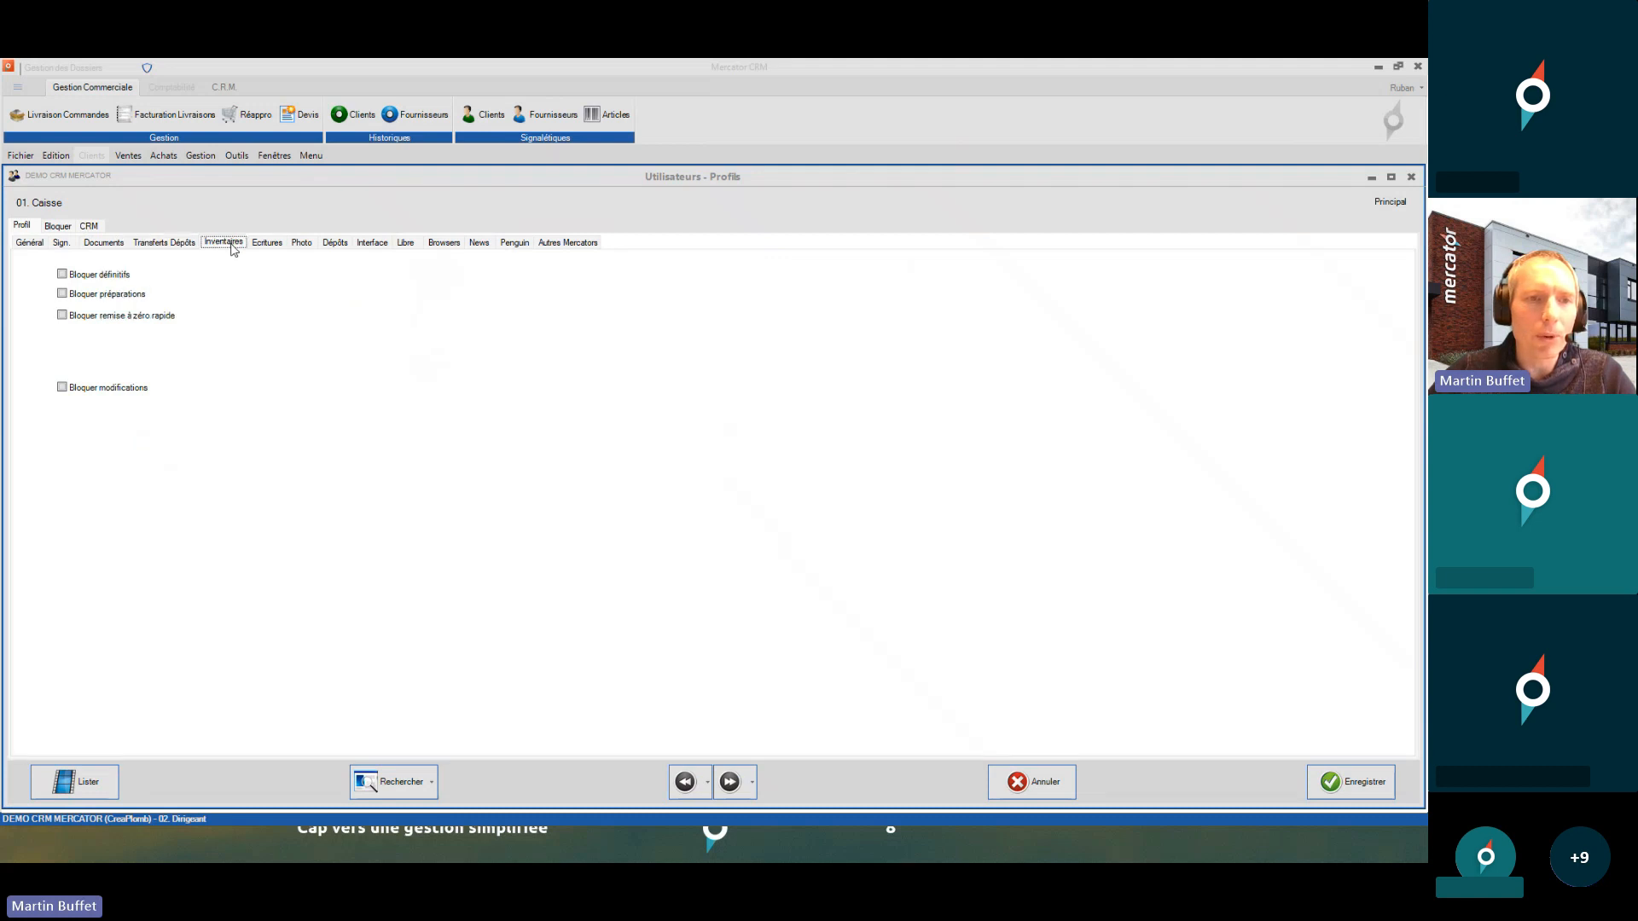
left_click(60, 227)
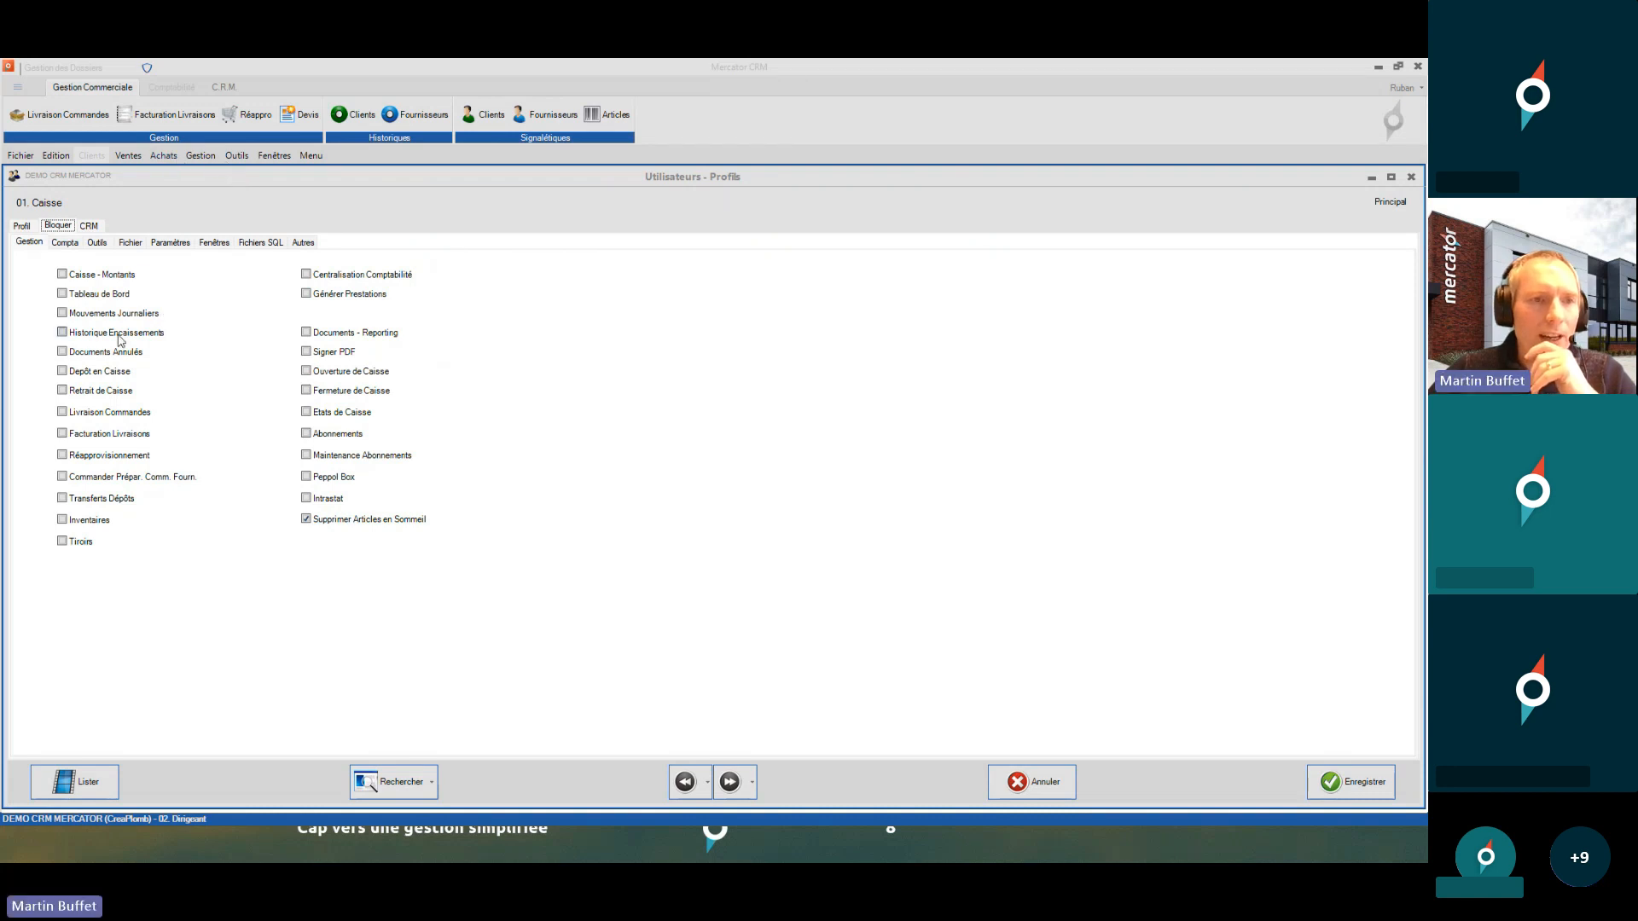
- Compare the Gestion and Outils menus, then show the Bloquer > Outils permissions sub-tab
left_click(200, 155)
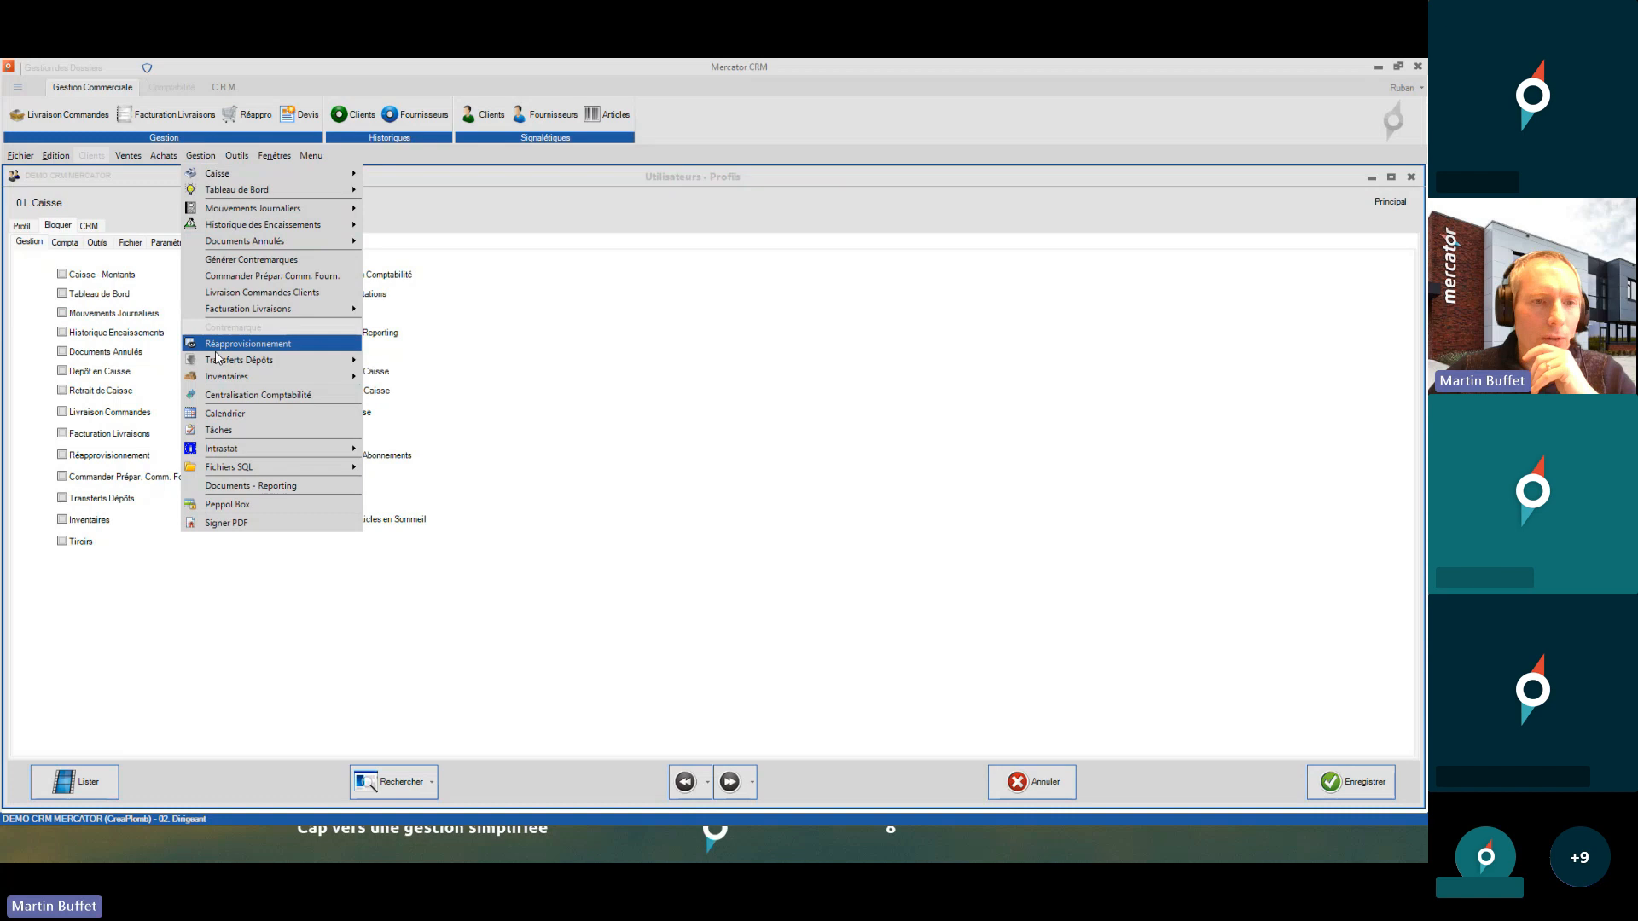
left_click(40, 262)
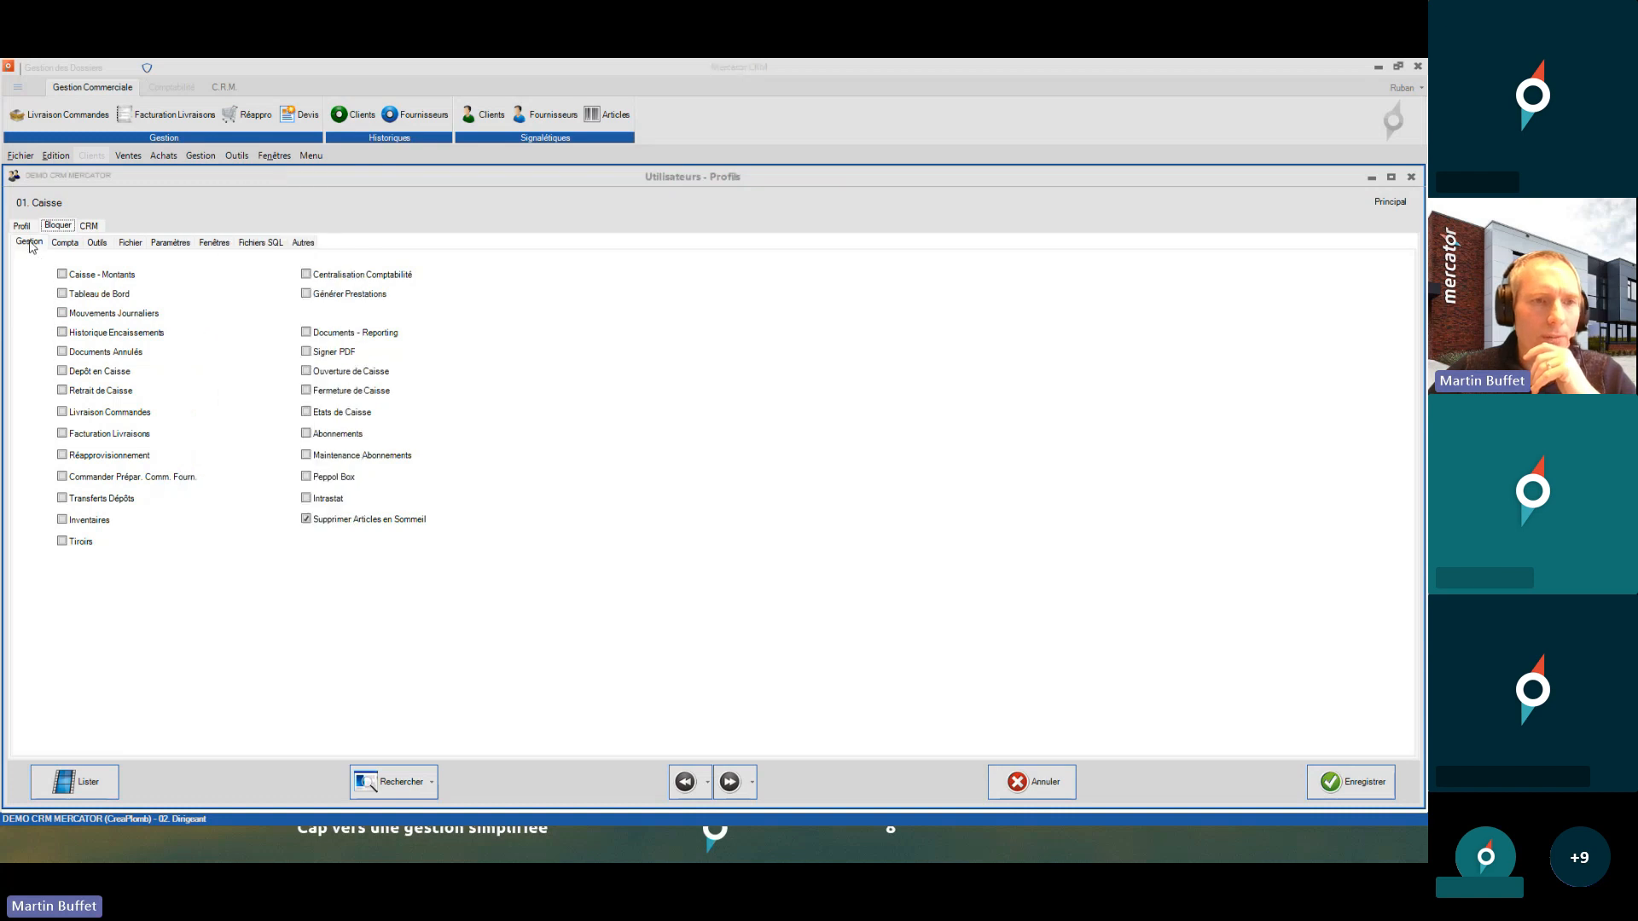
left_click(200, 156)
left_click(202, 159)
left_click(202, 159)
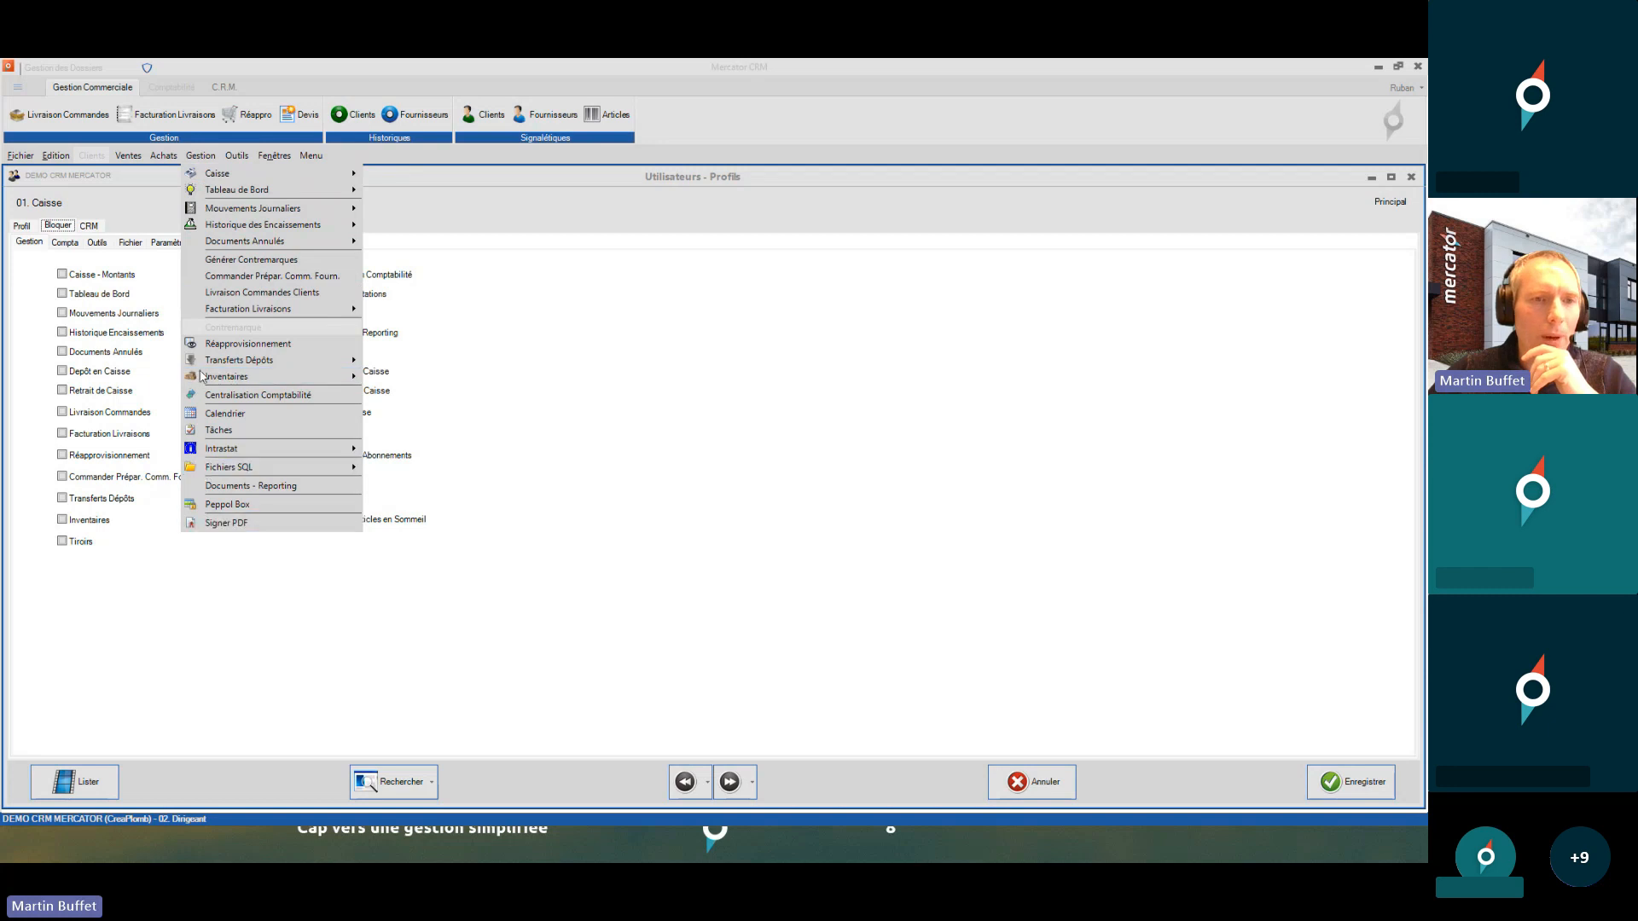
left_click(237, 156)
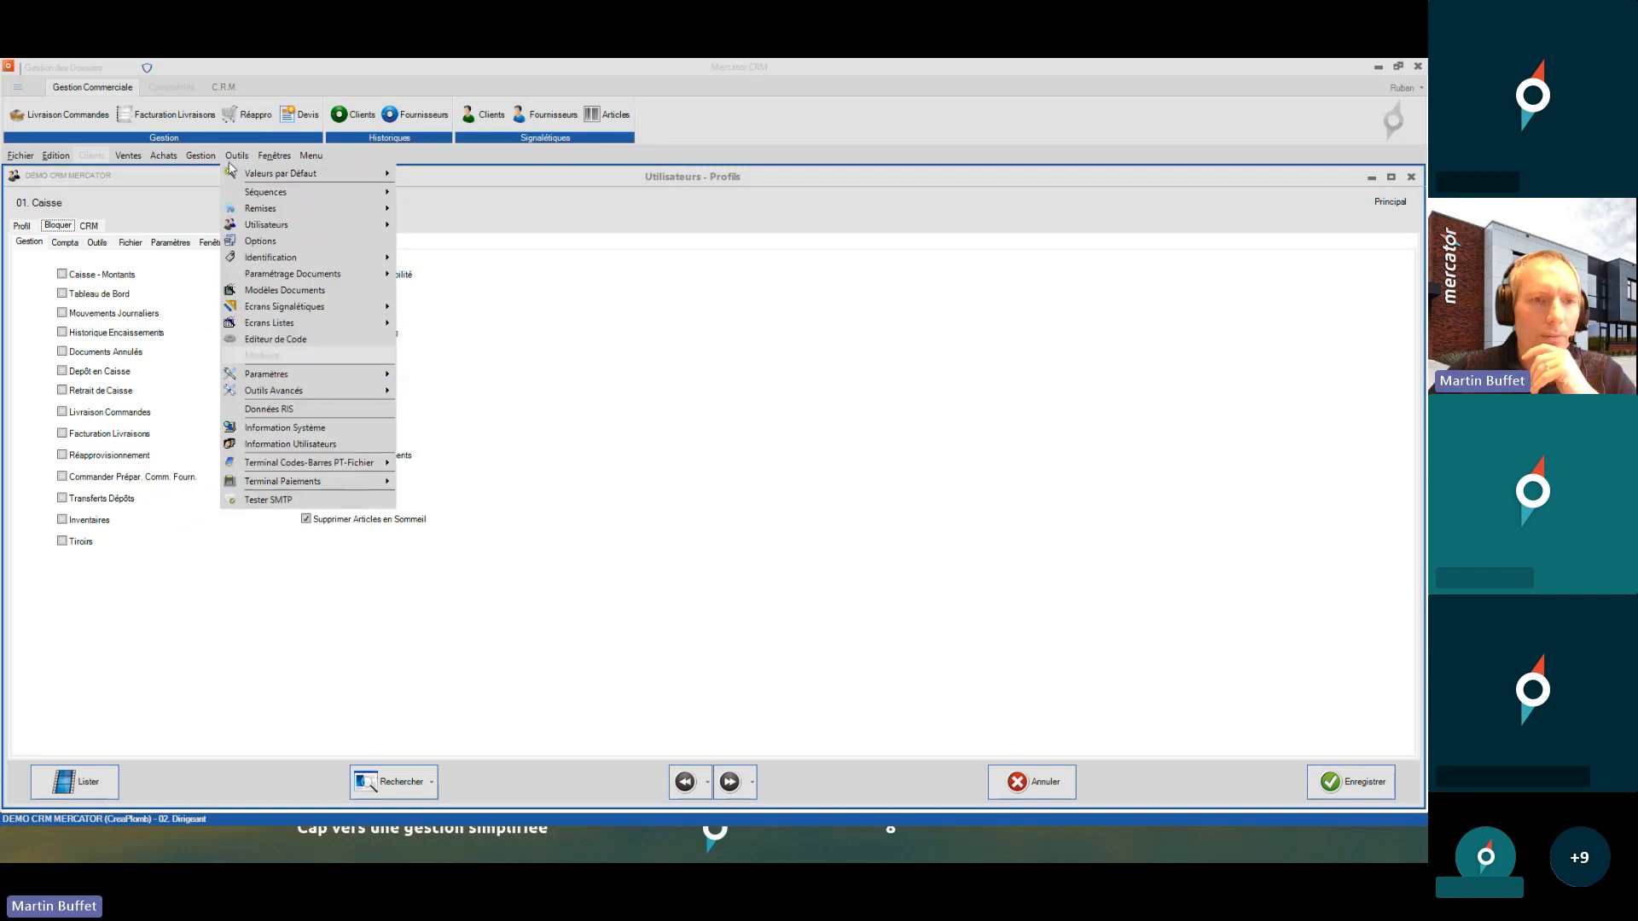
left_click(23, 304)
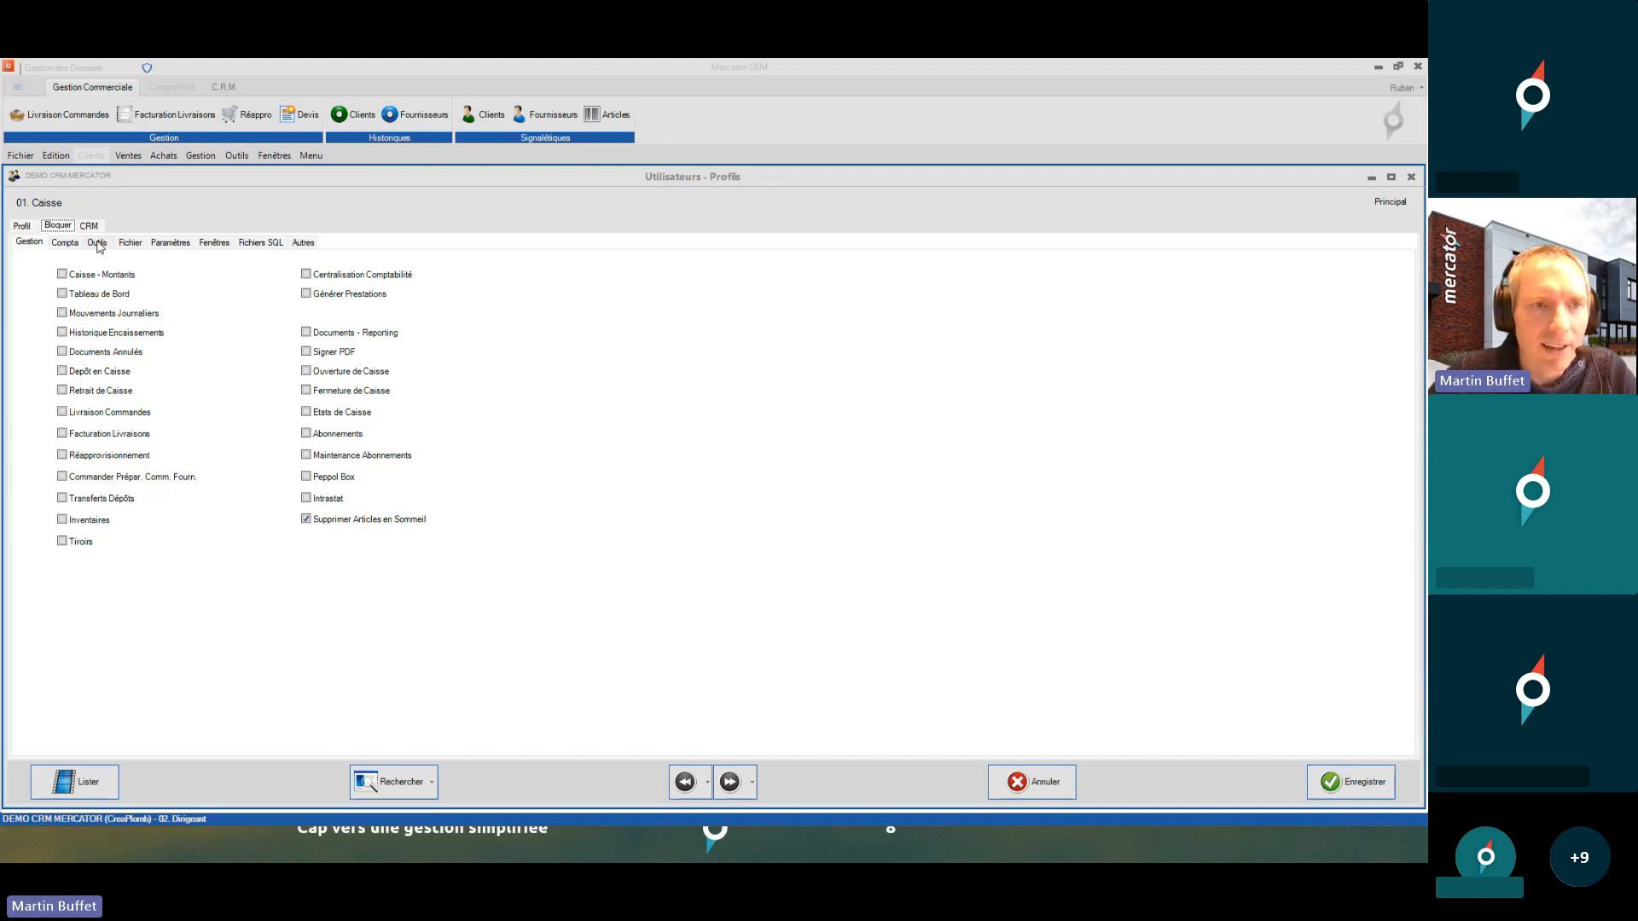
left_click(99, 245)
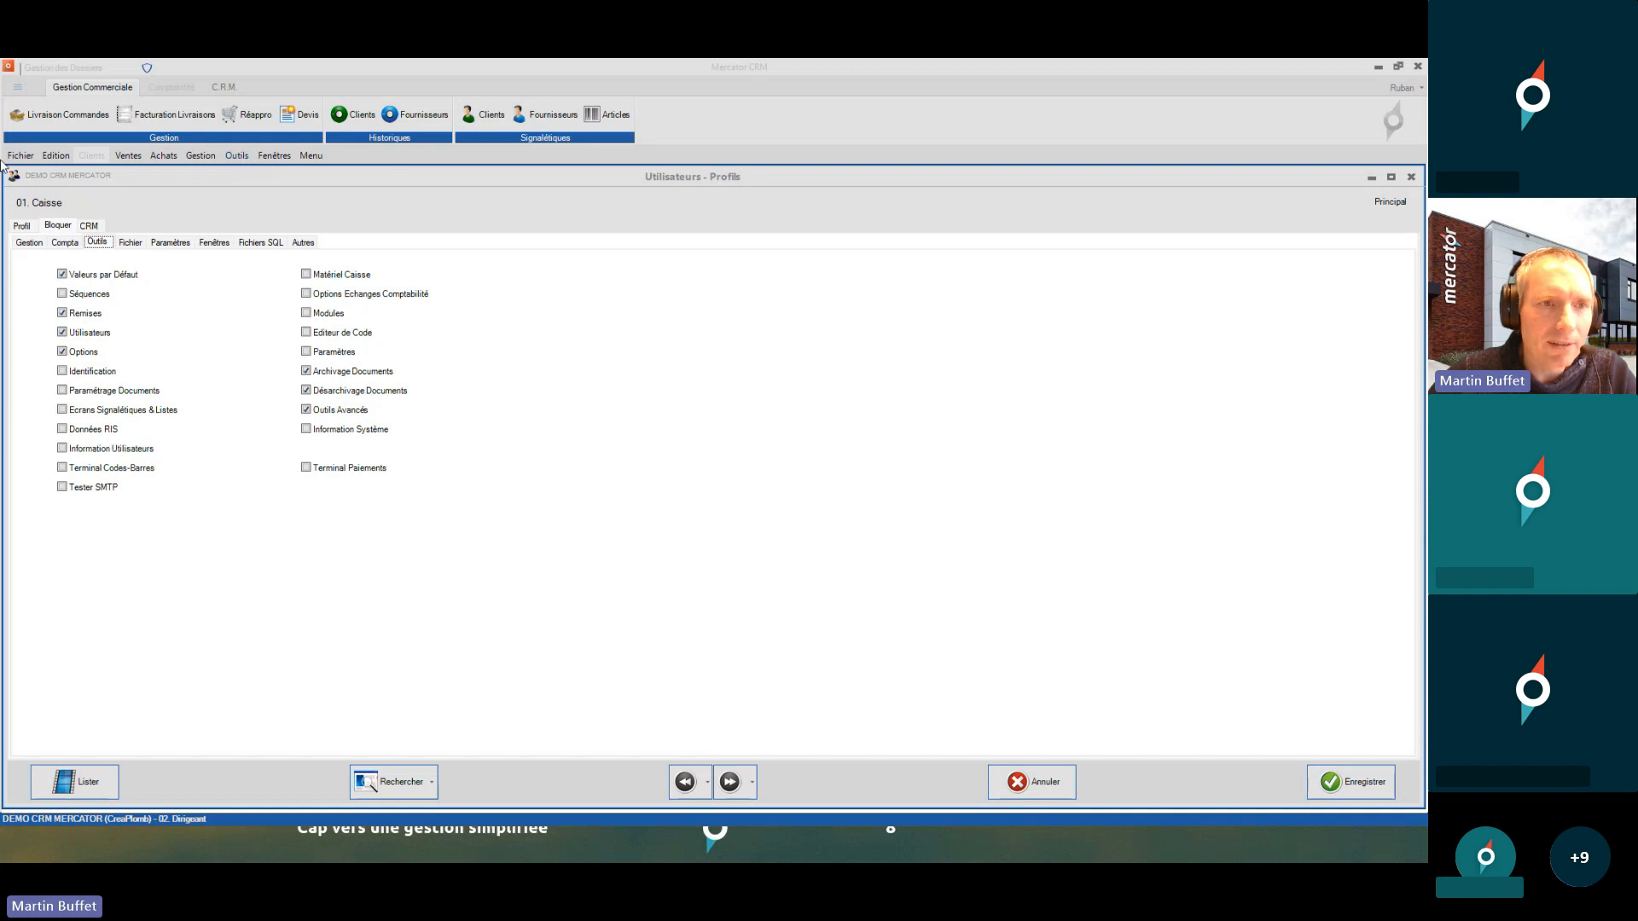
- Choose Fichier > Login Utilisateur to bring up the entry-code prompt
left_click(239, 157)
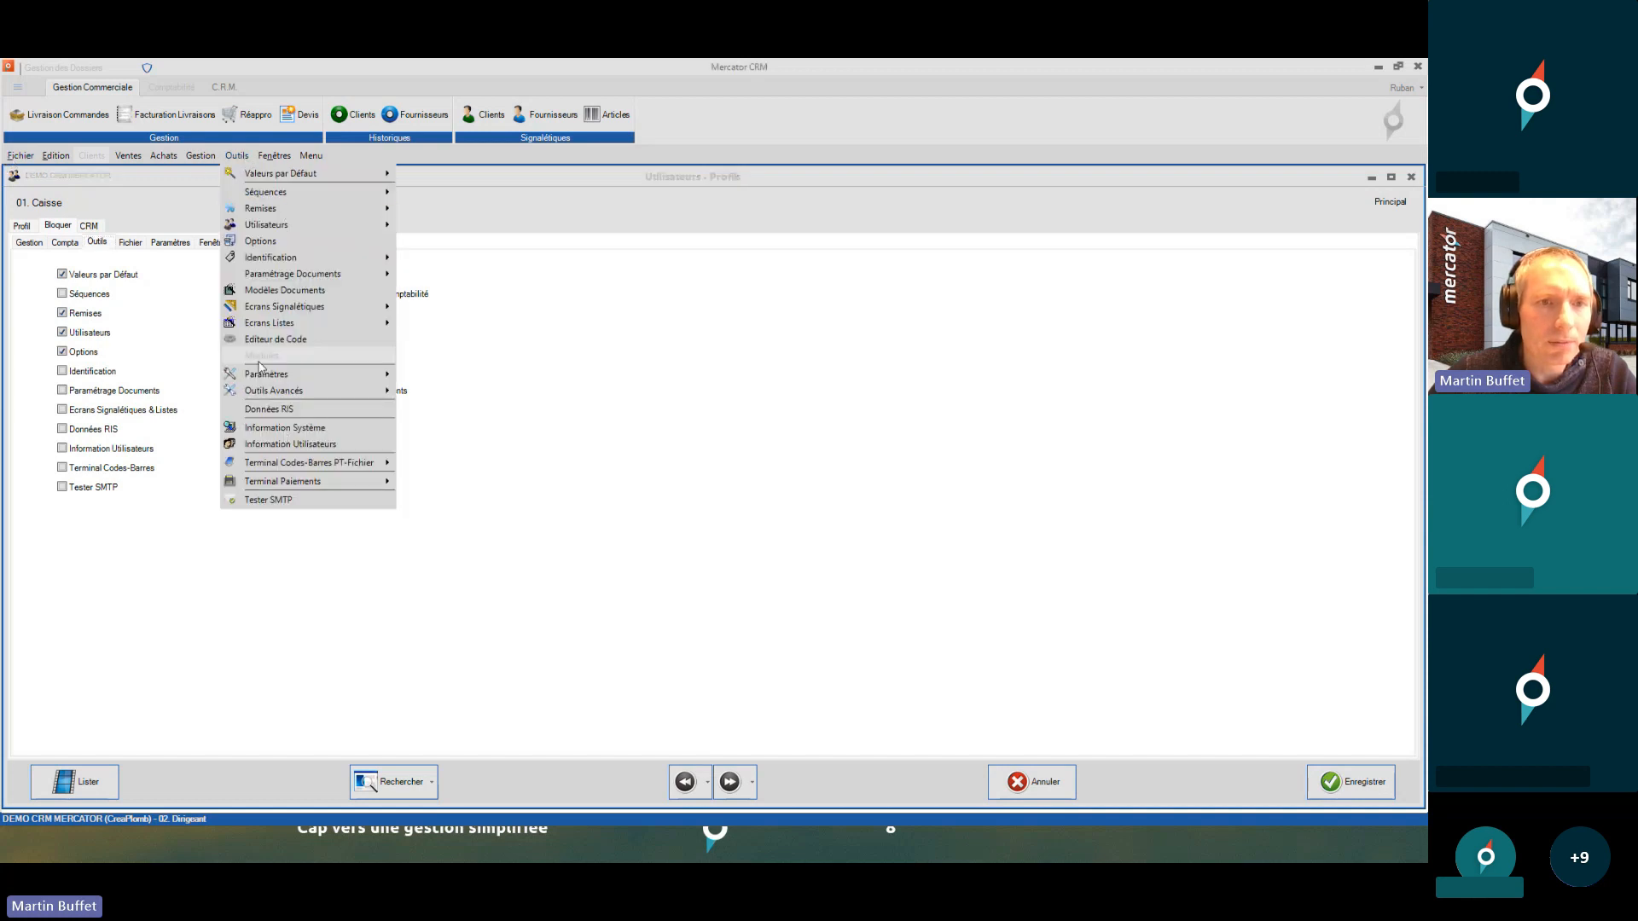
left_click(176, 170)
left_click(20, 154)
left_click(43, 193)
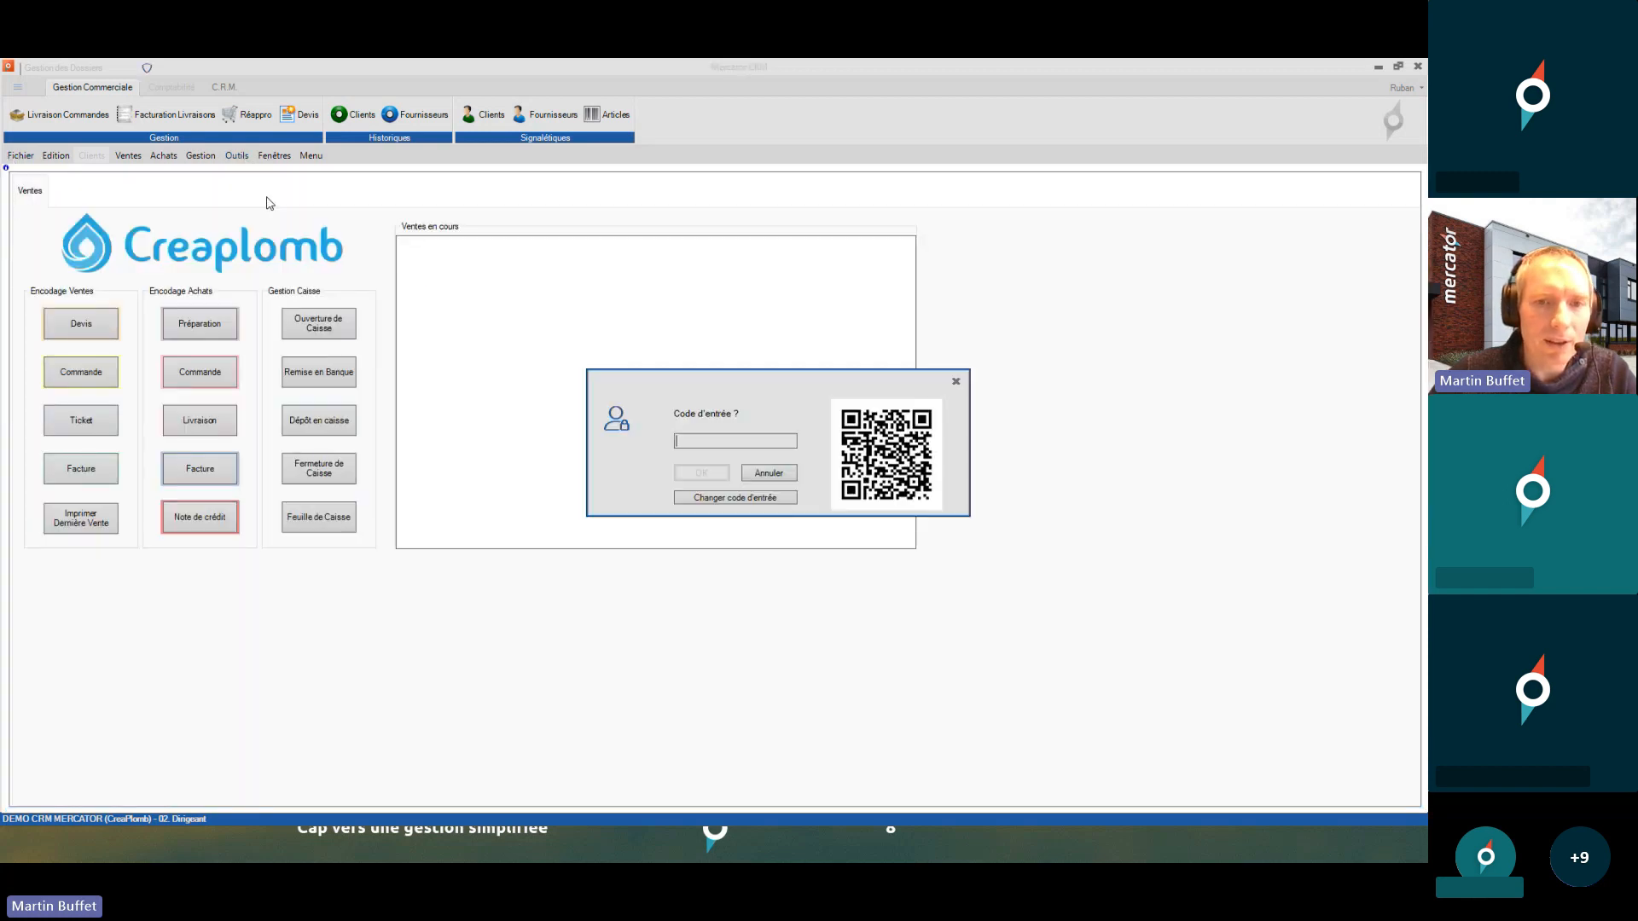
- Log in as 01. Caisse with its entry code and check the Outils menu for greyed entries
type("••••••")
key("Return")
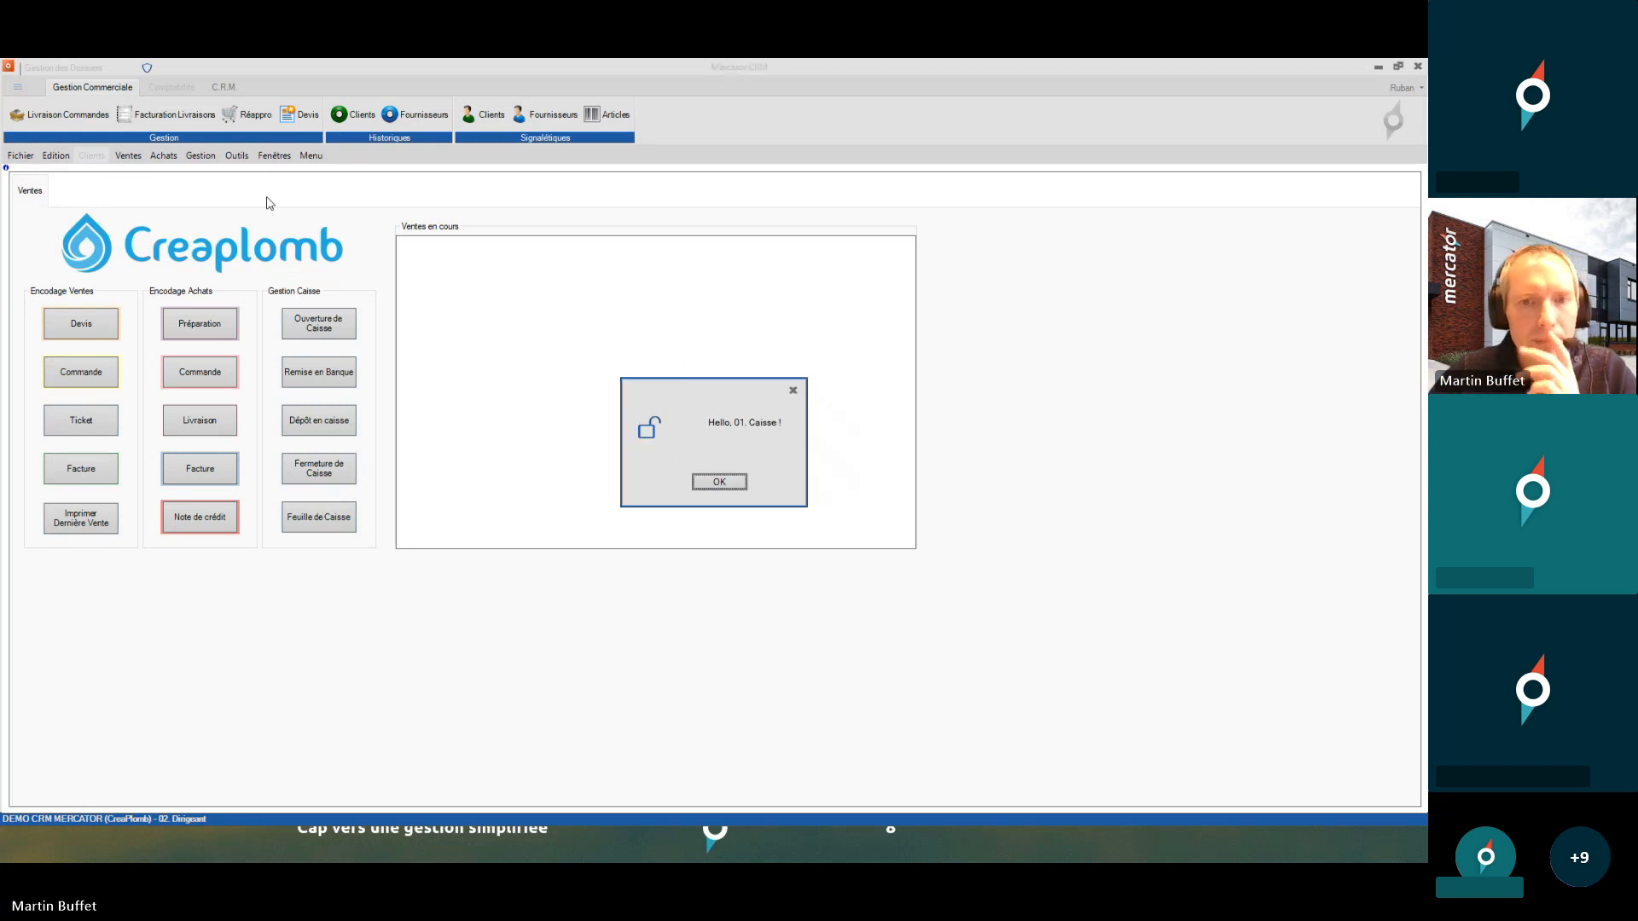
left_click(717, 483)
left_click(244, 162)
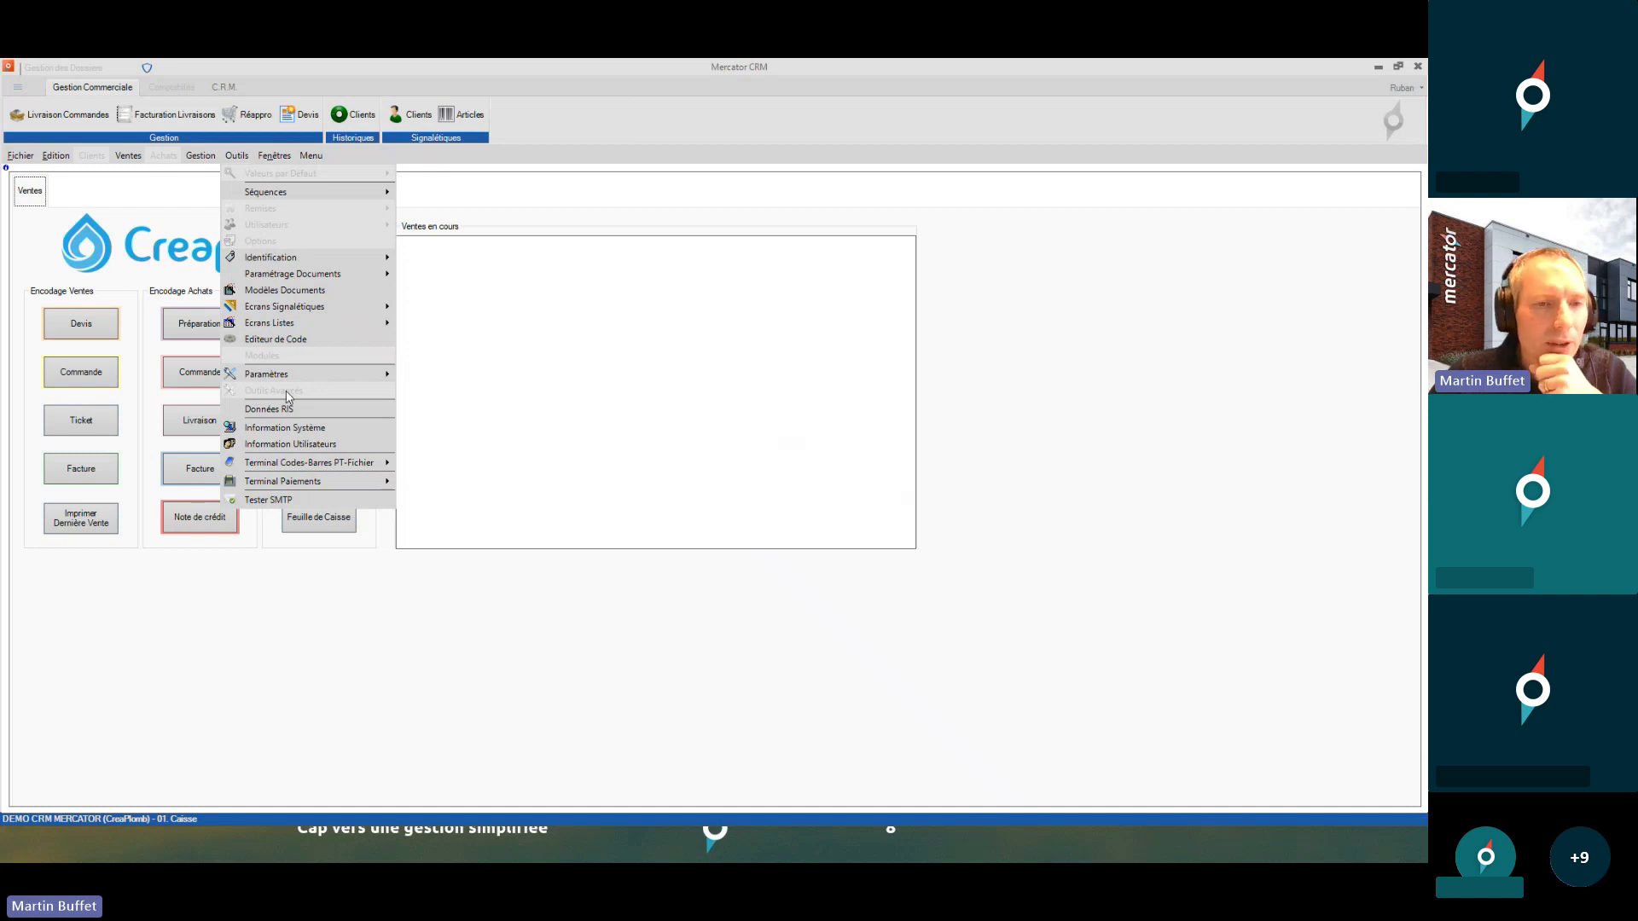
- Log in as 02. Dirigeant via Login Utilisateur and dismiss the welcome message
mouse_move(20, 158)
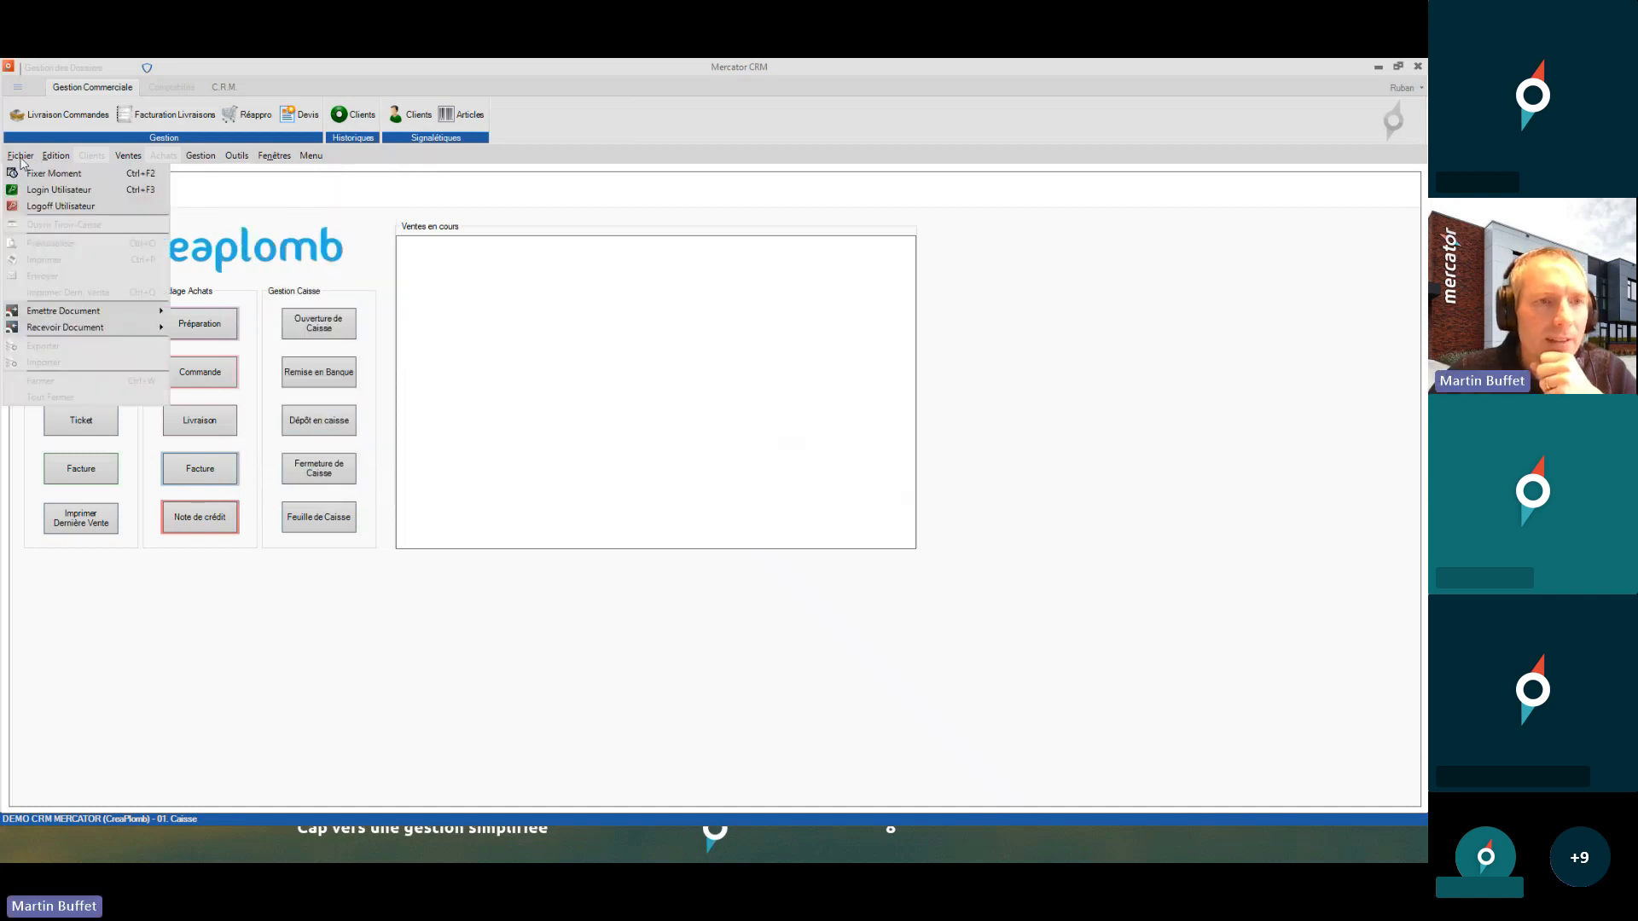
left_click(58, 190)
type("••")
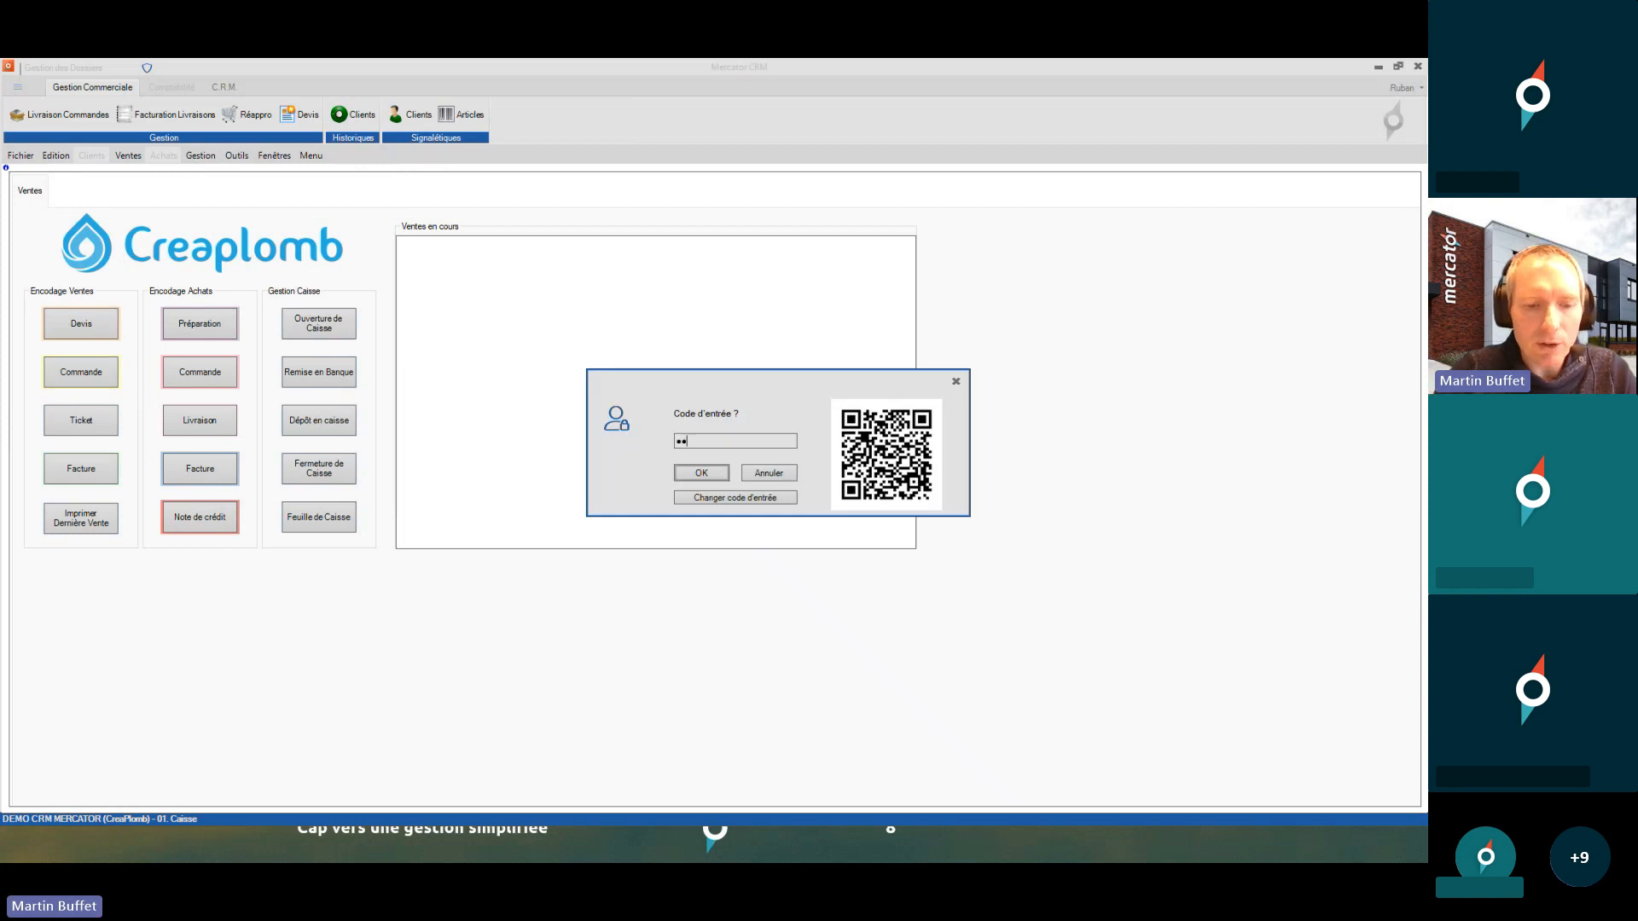
key("Return")
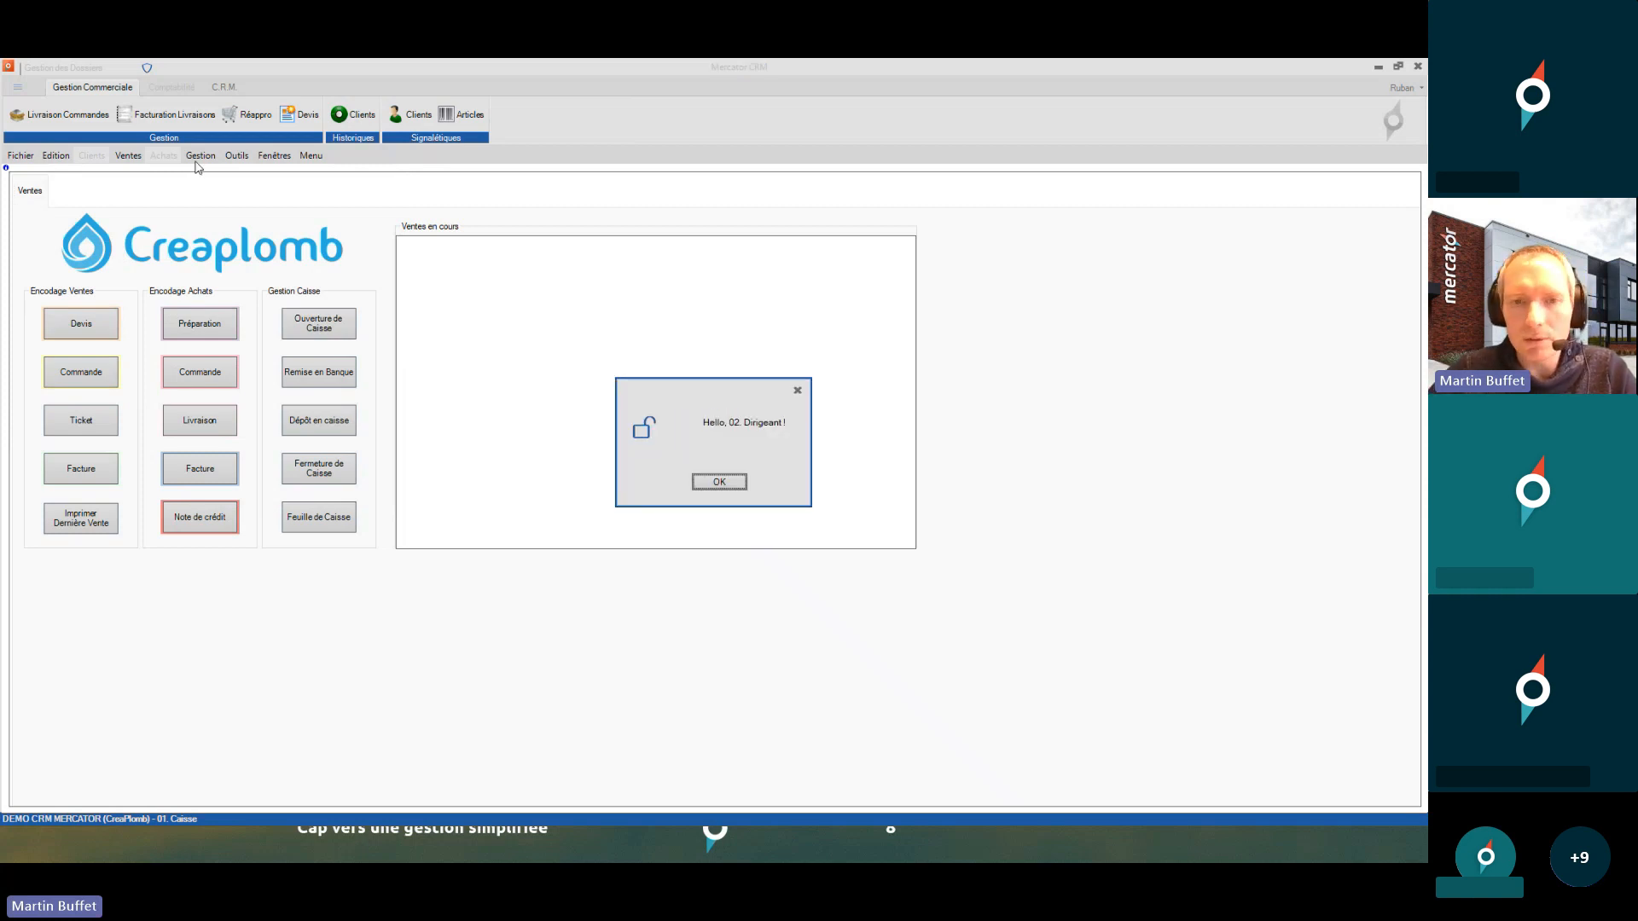
key("Return")
- Open Outils > Utilisateurs > Profils and maximise the profiles window
left_click(236, 157)
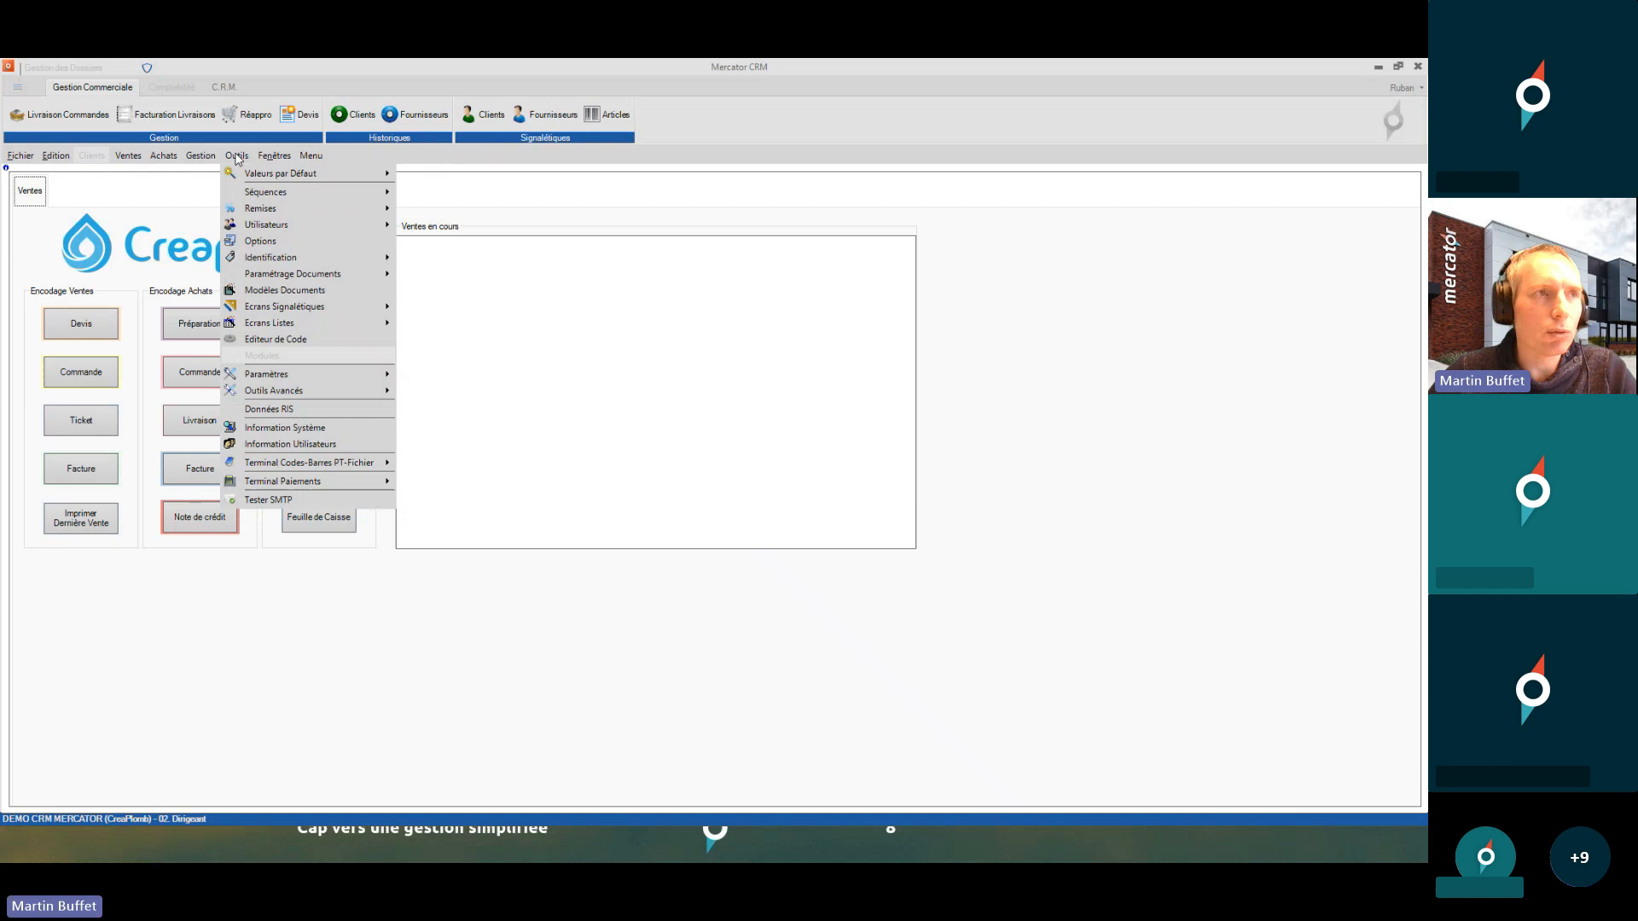
mouse_move(324, 274)
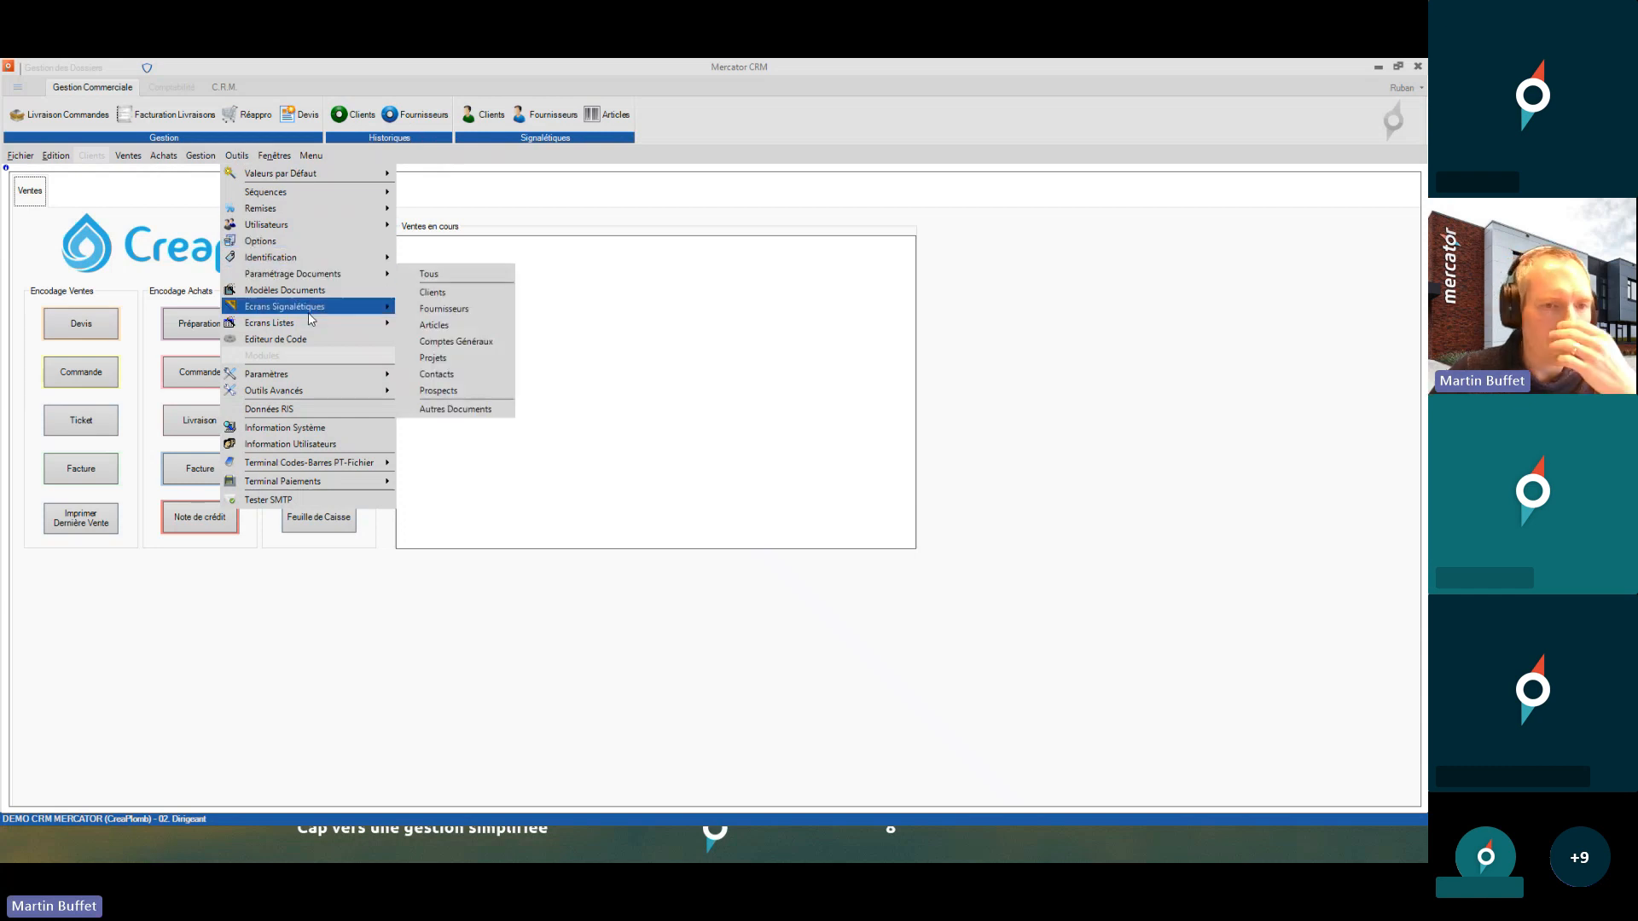
mouse_move(343, 226)
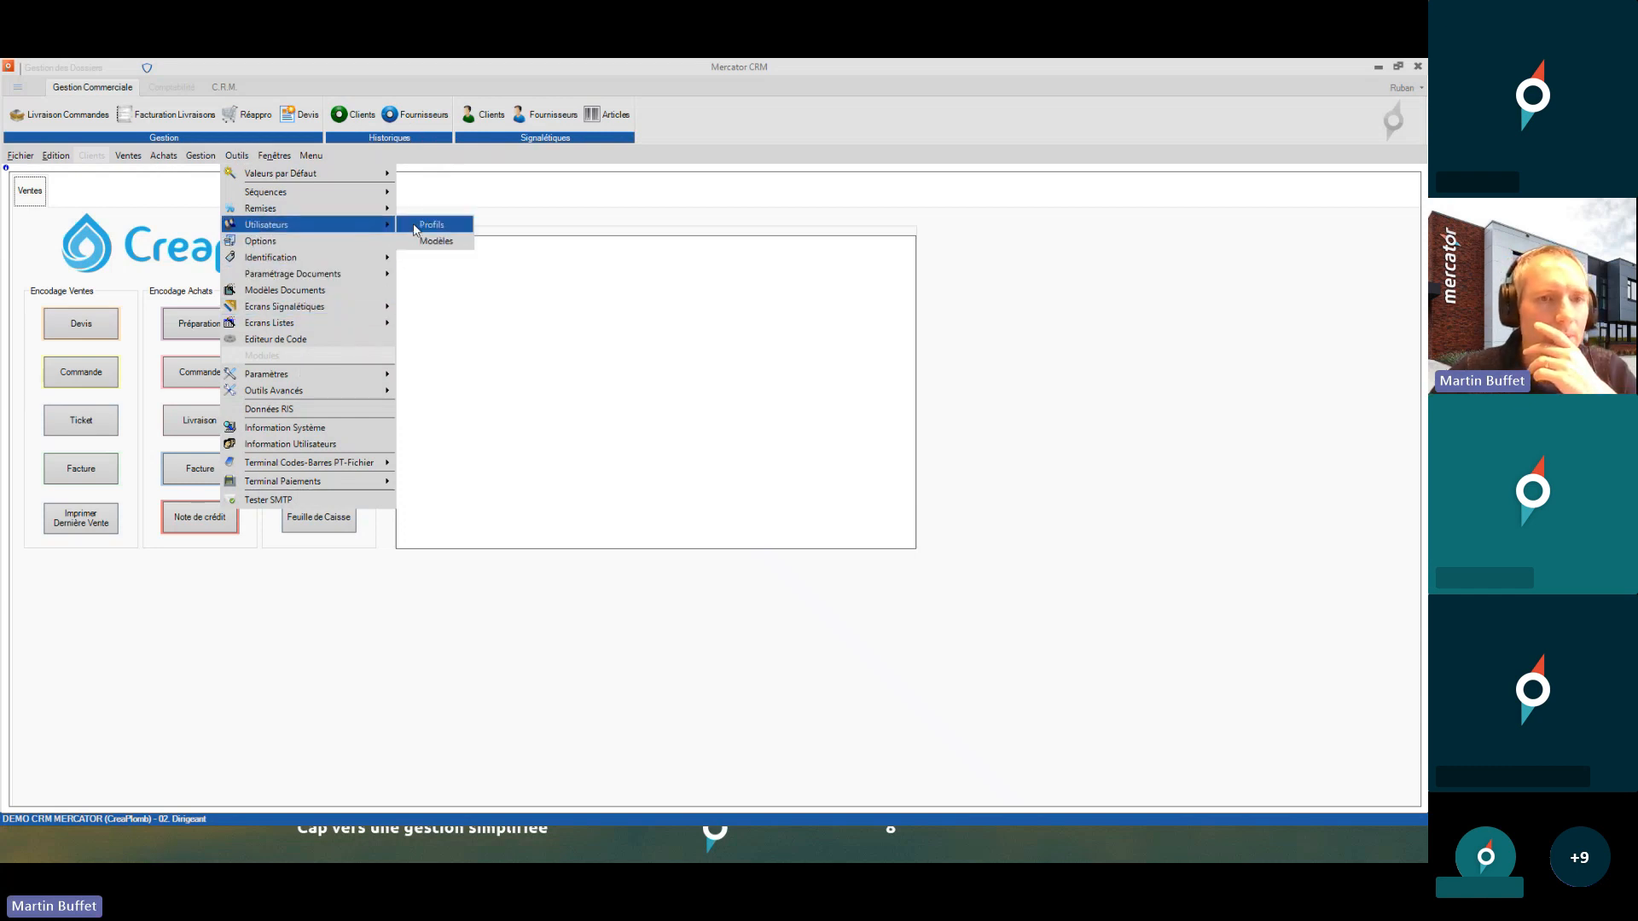
left_click(428, 225)
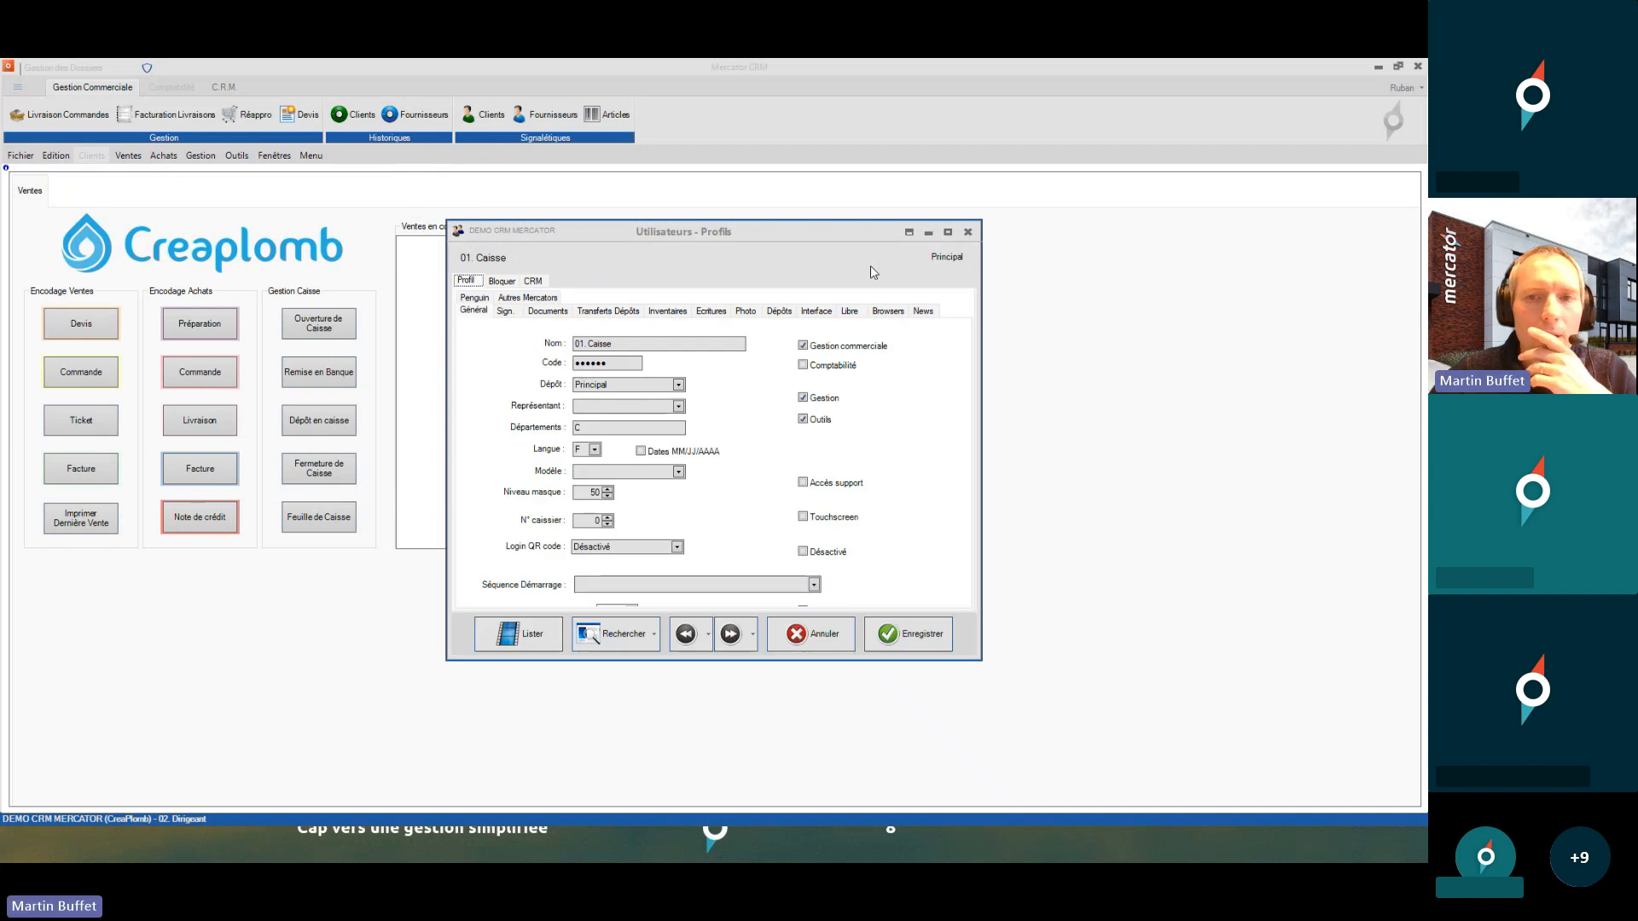
left_click(907, 233)
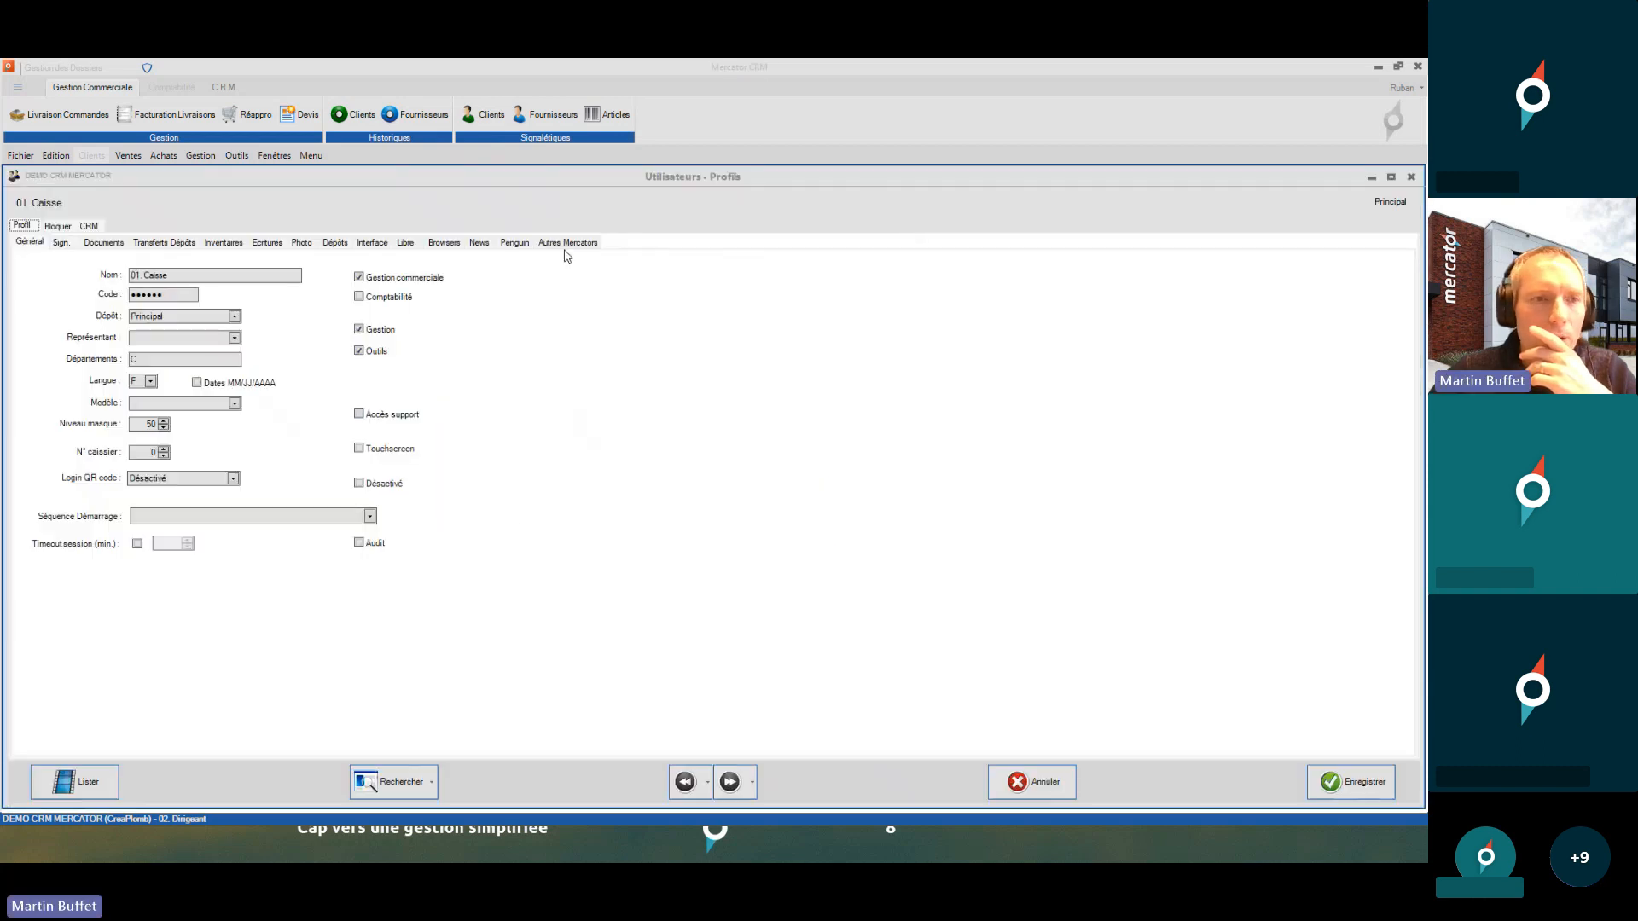
- Under Bloquer > Gestion, tick Peppol Box and Centralisation Comptabilité for 01. Caisse
left_click(58, 226)
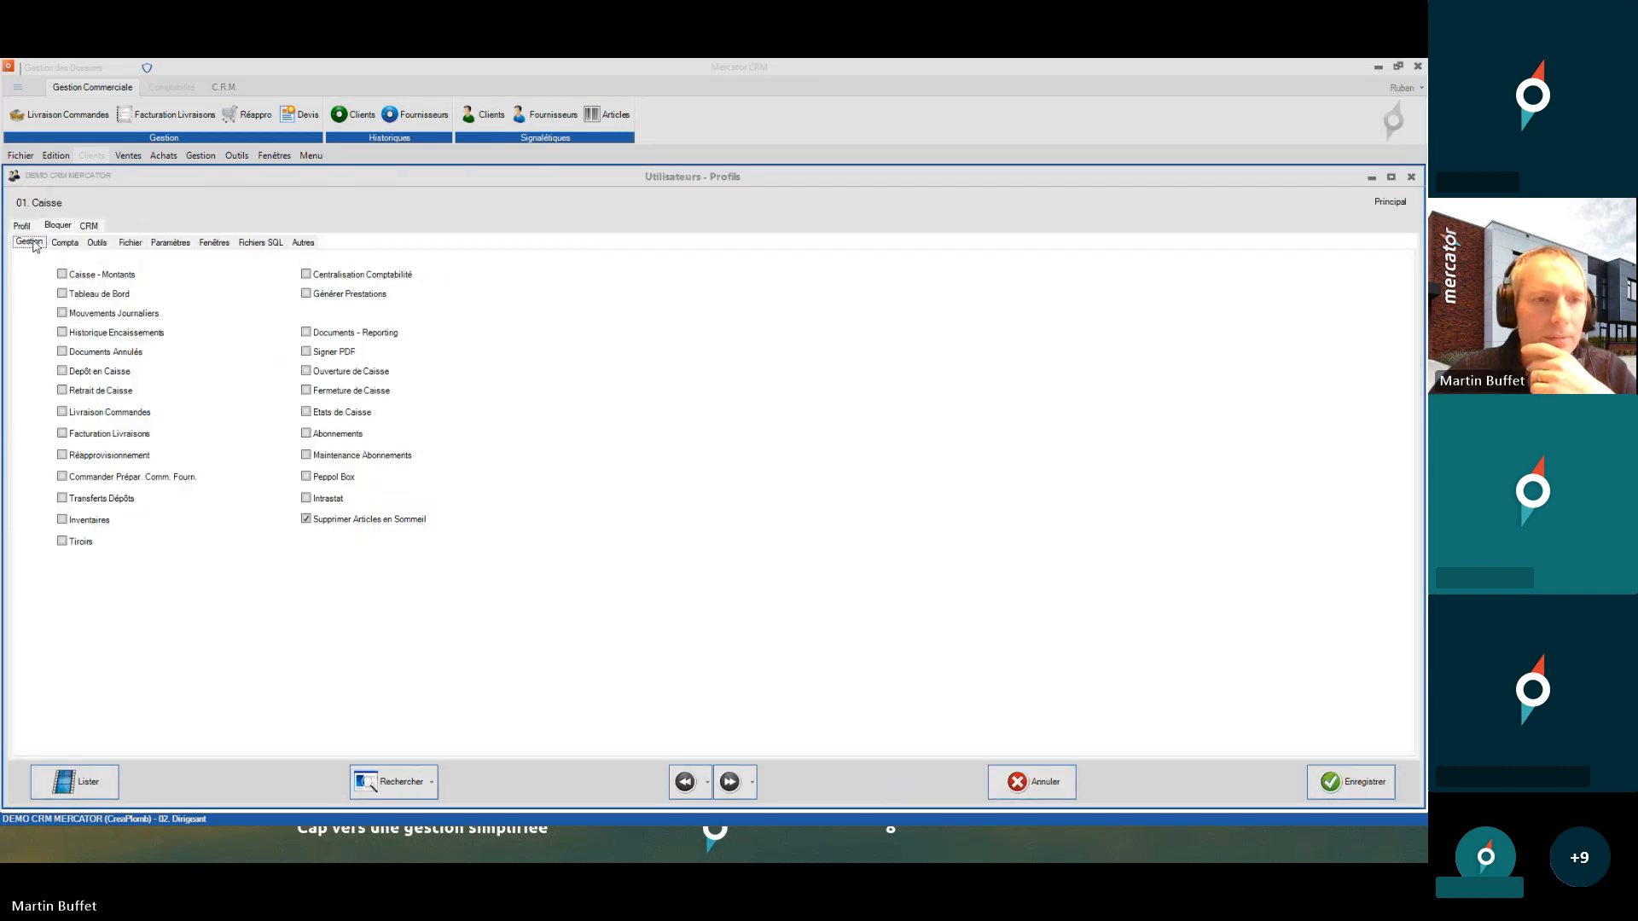
left_click(104, 244)
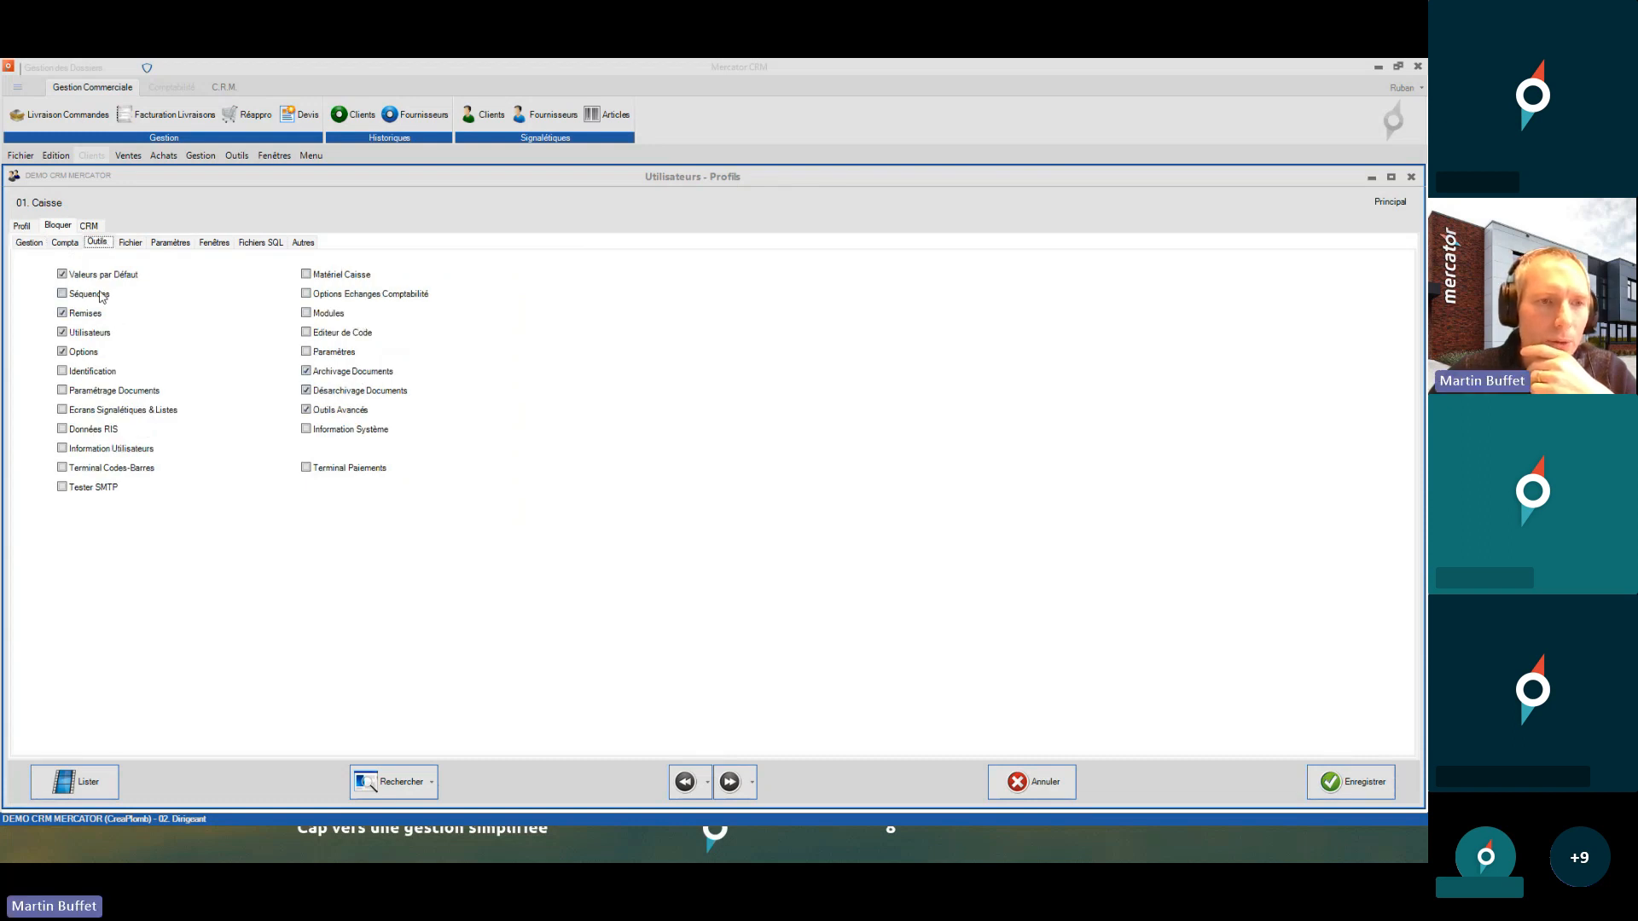
left_click(29, 242)
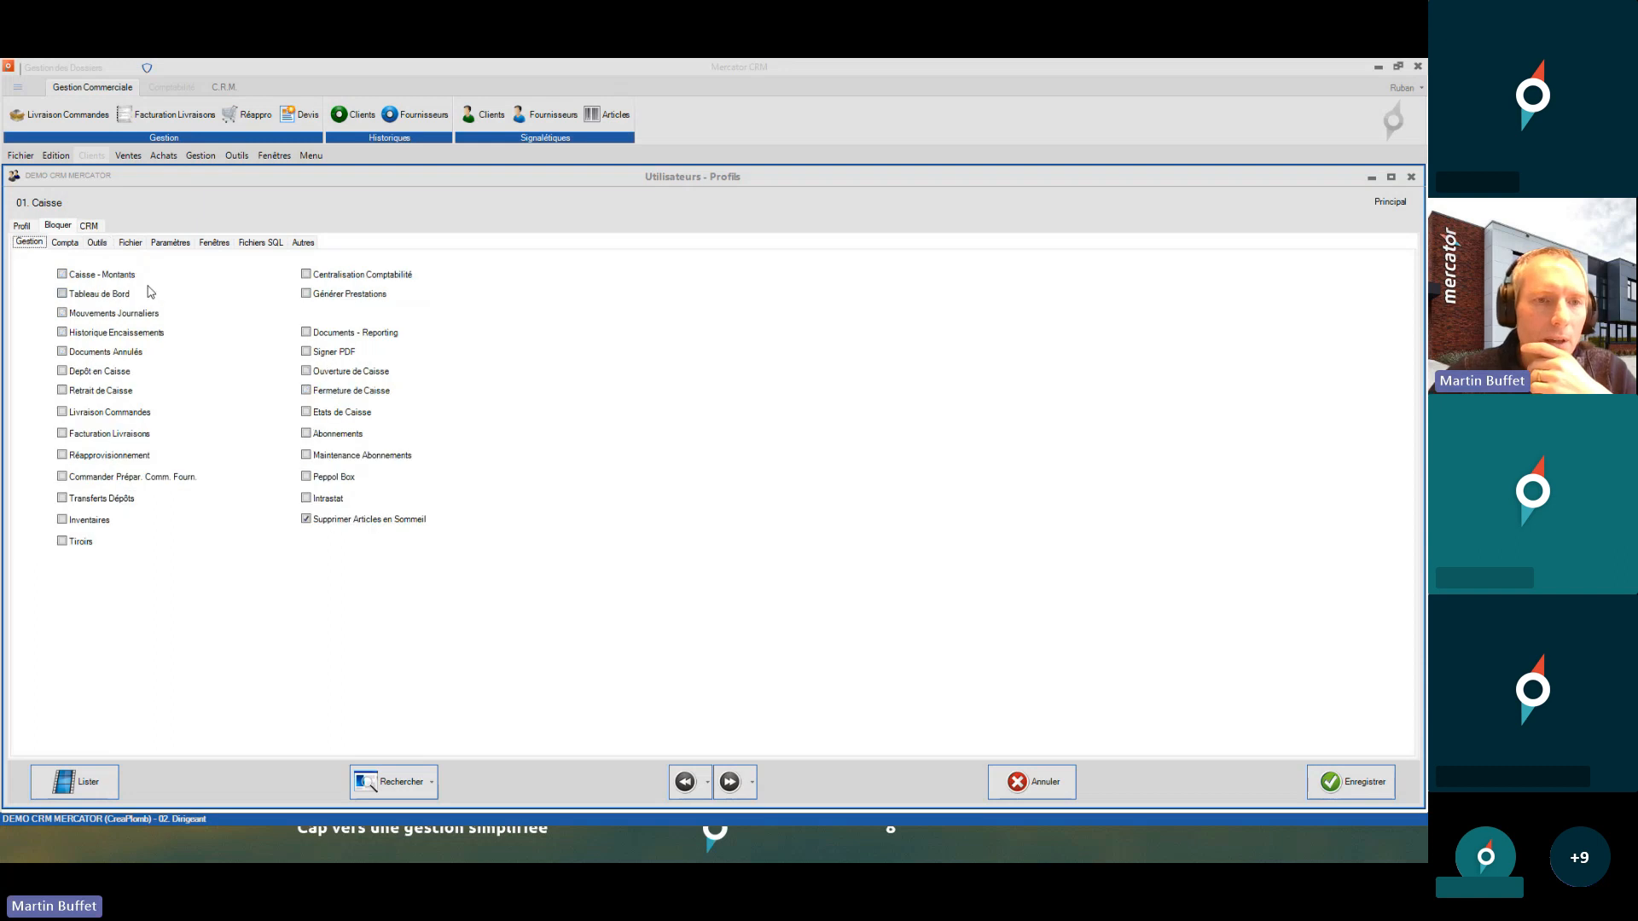
left_click(336, 482)
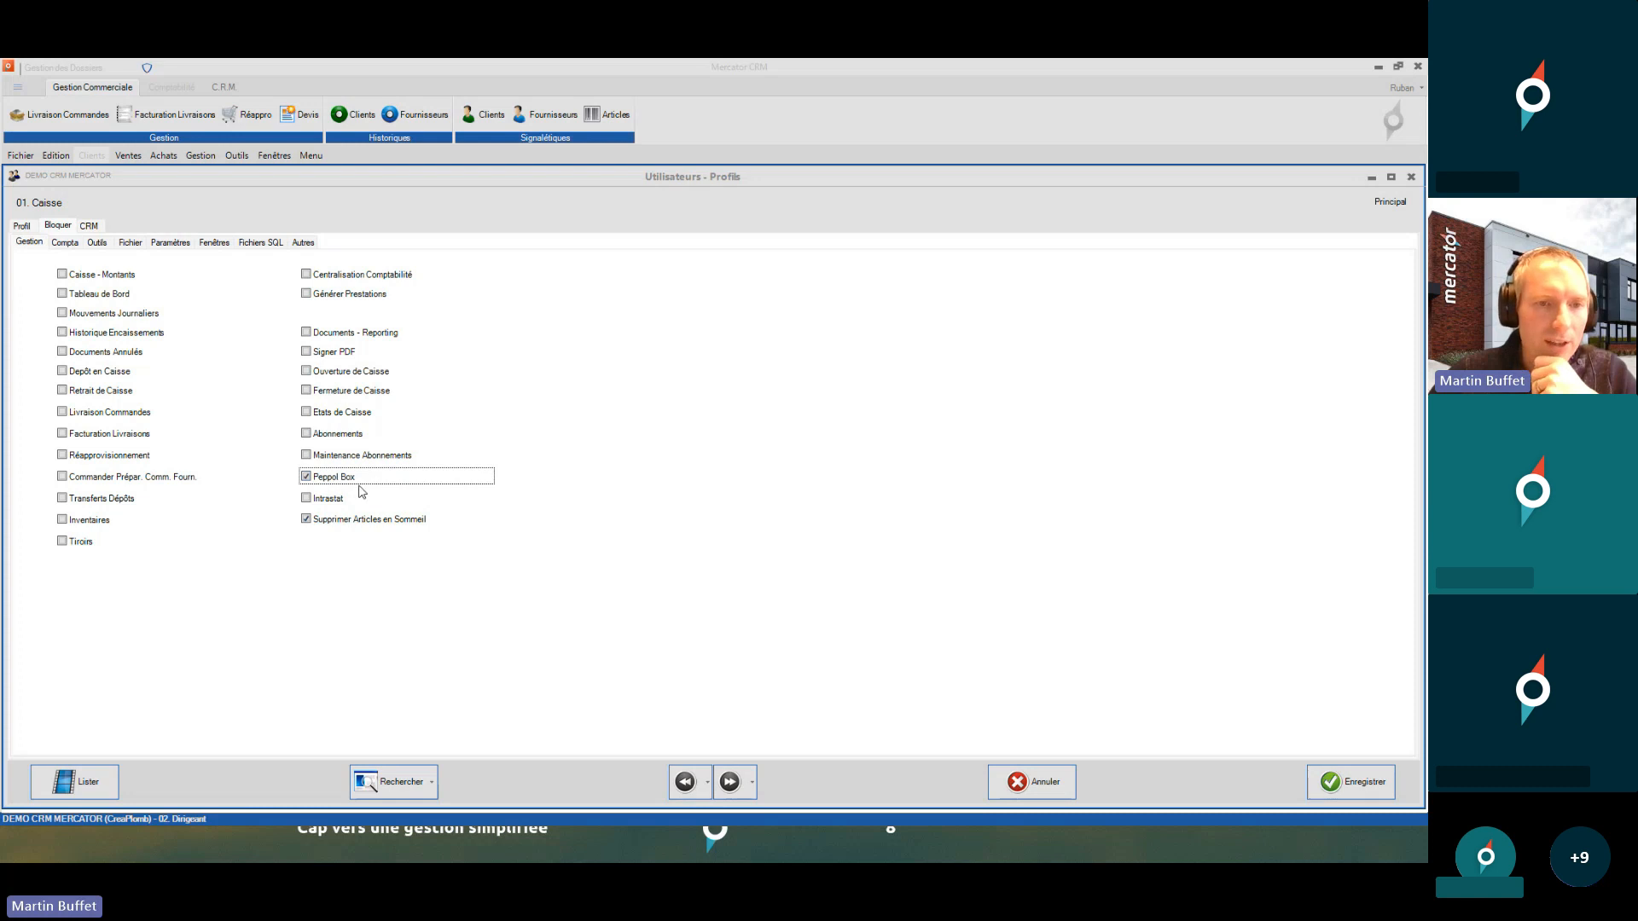
left_click(376, 276)
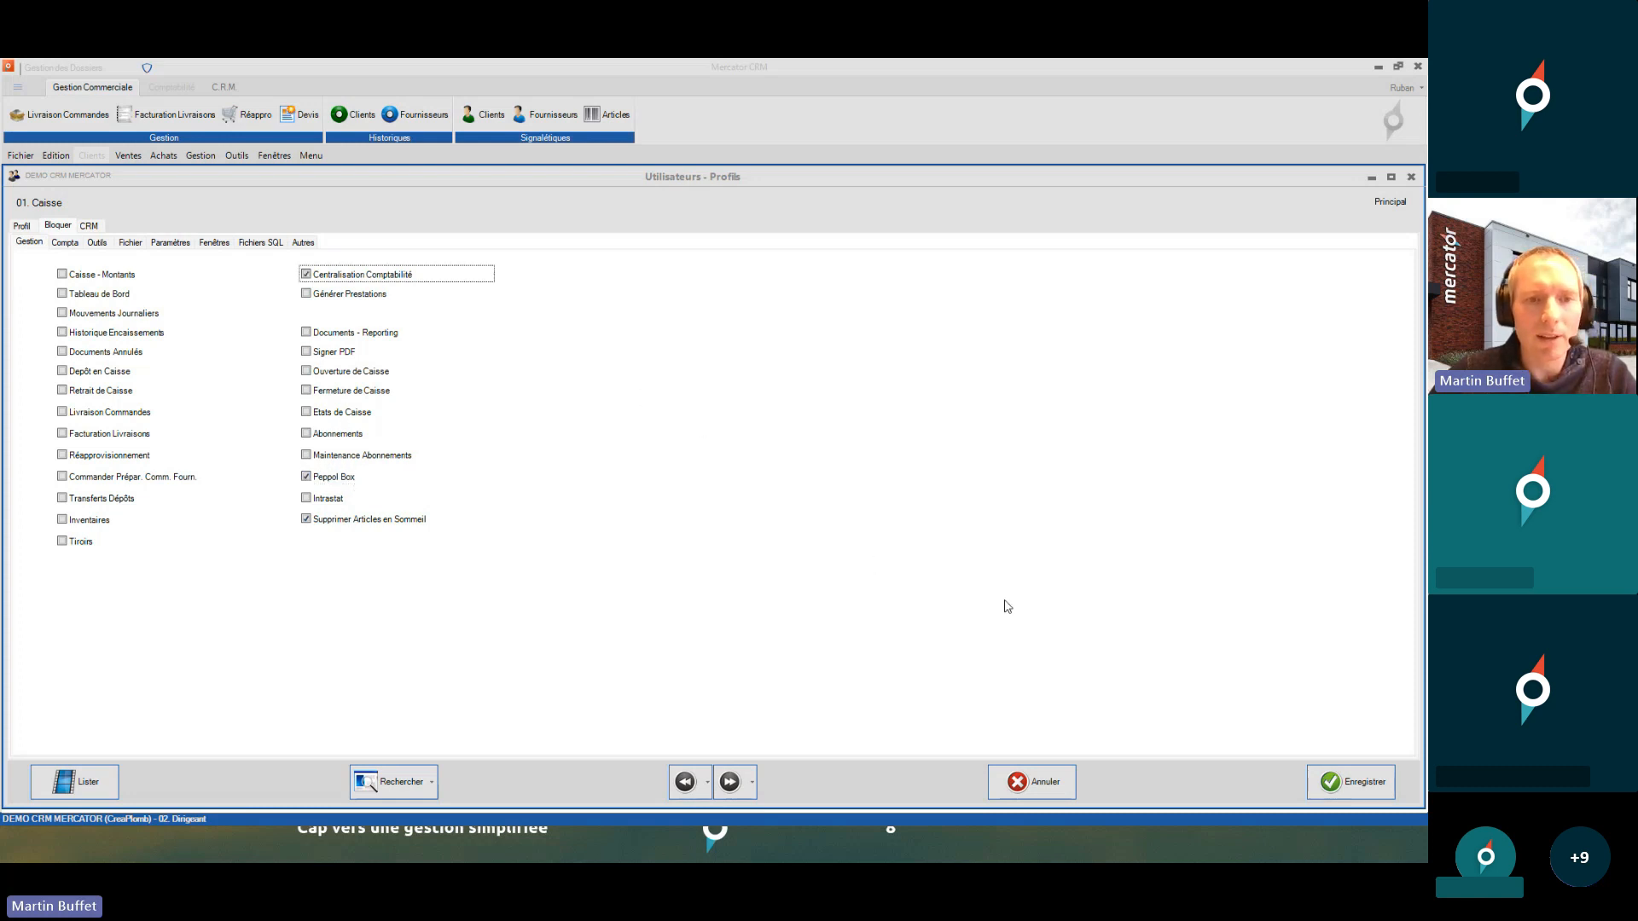
- Save the restrictions, log in as 01. Caisse and check the Gestion menu's disabled items
left_click(1373, 785)
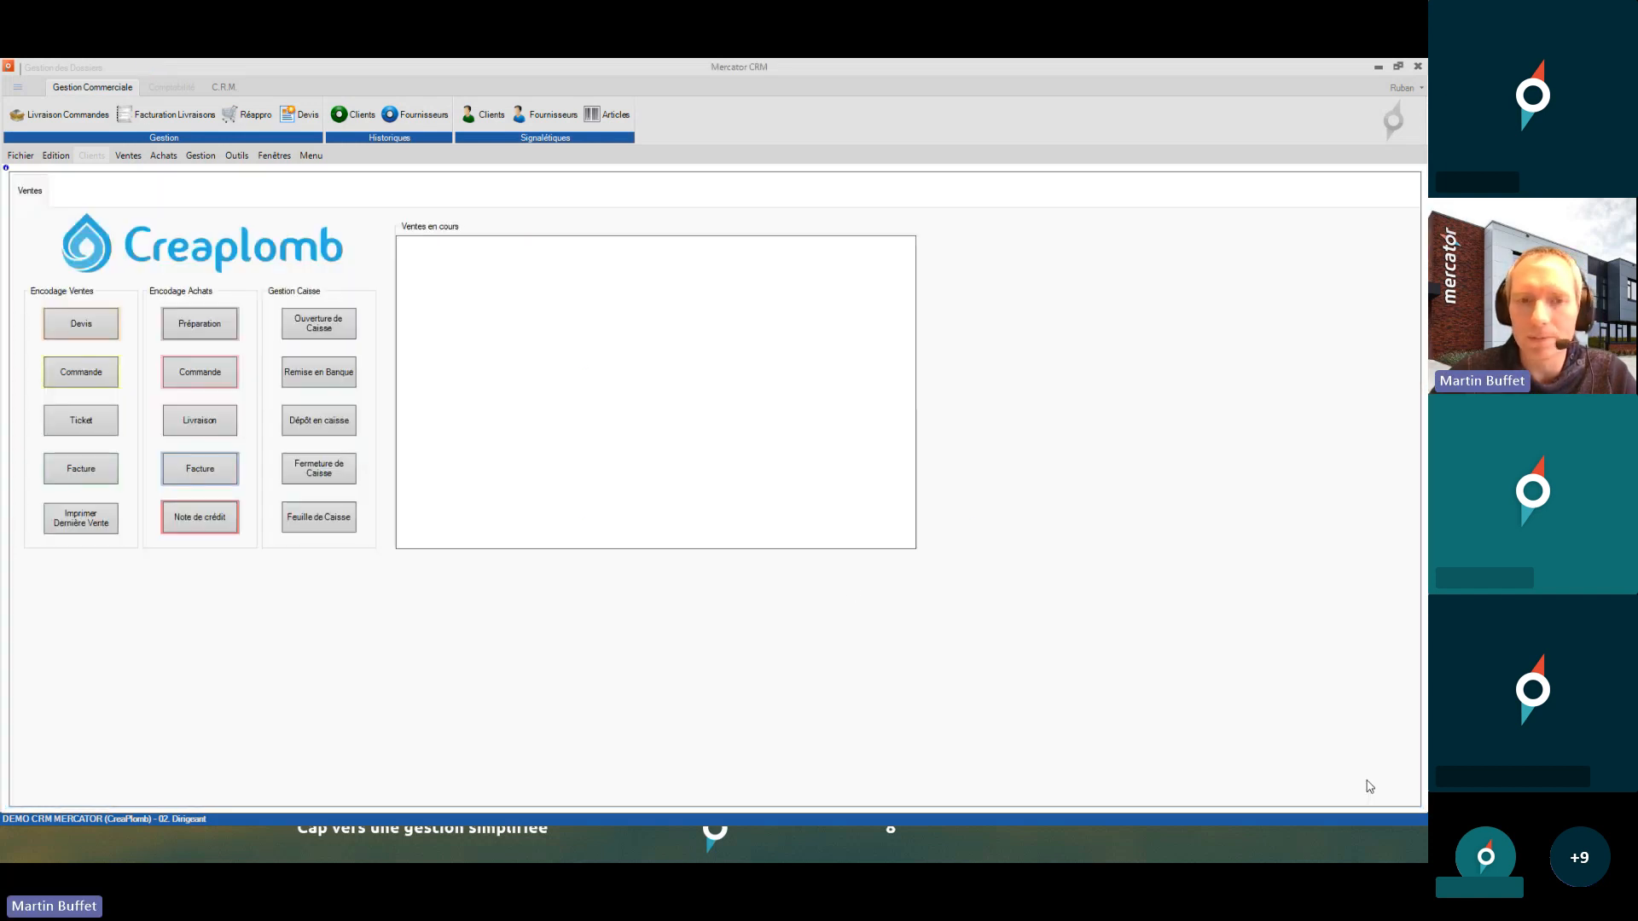
type("123456")
key("Return")
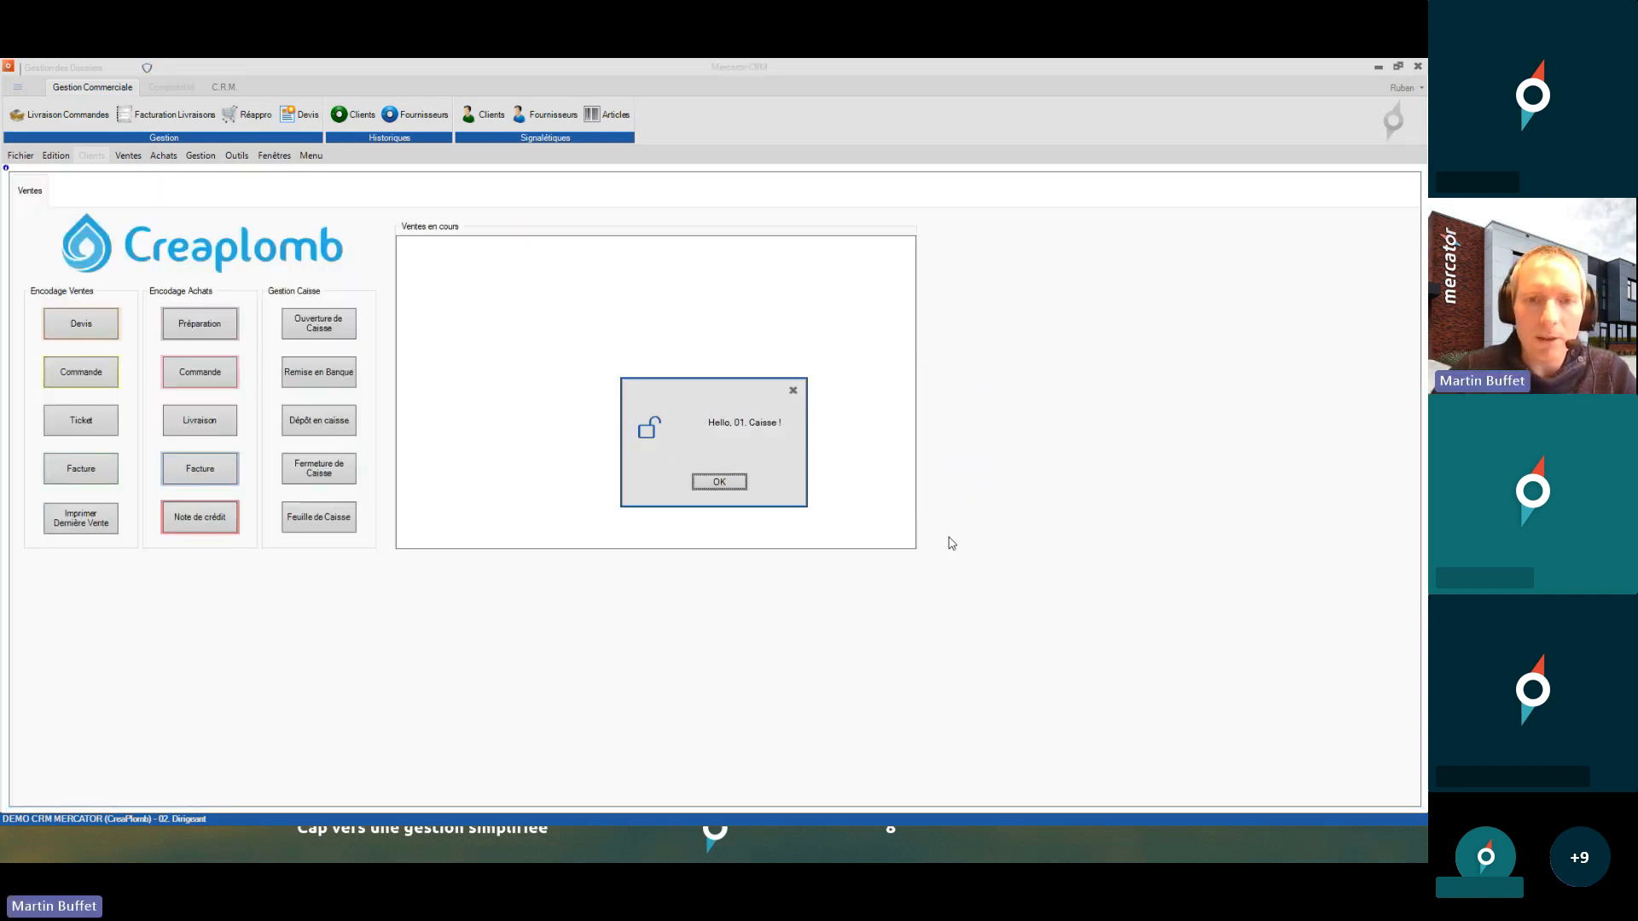
left_click(724, 479)
left_click(205, 156)
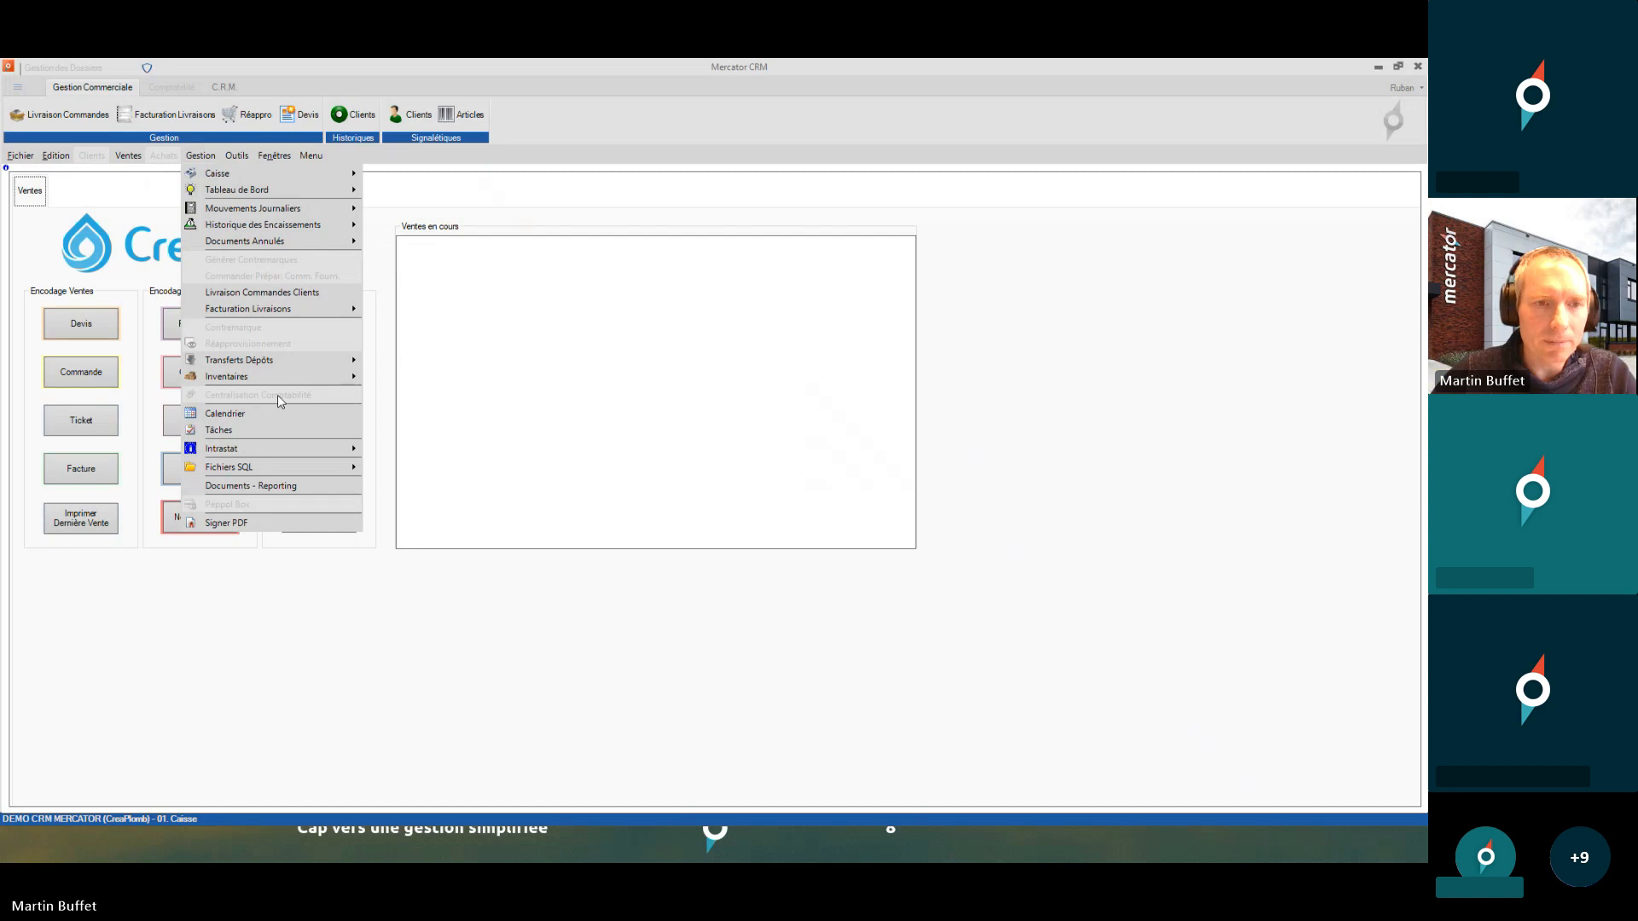
- Log back in as 02. Dirigeant via Login Utilisateur and dismiss the welcome message
mouse_move(22, 156)
left_click(35, 190)
type("1234")
key("Return")
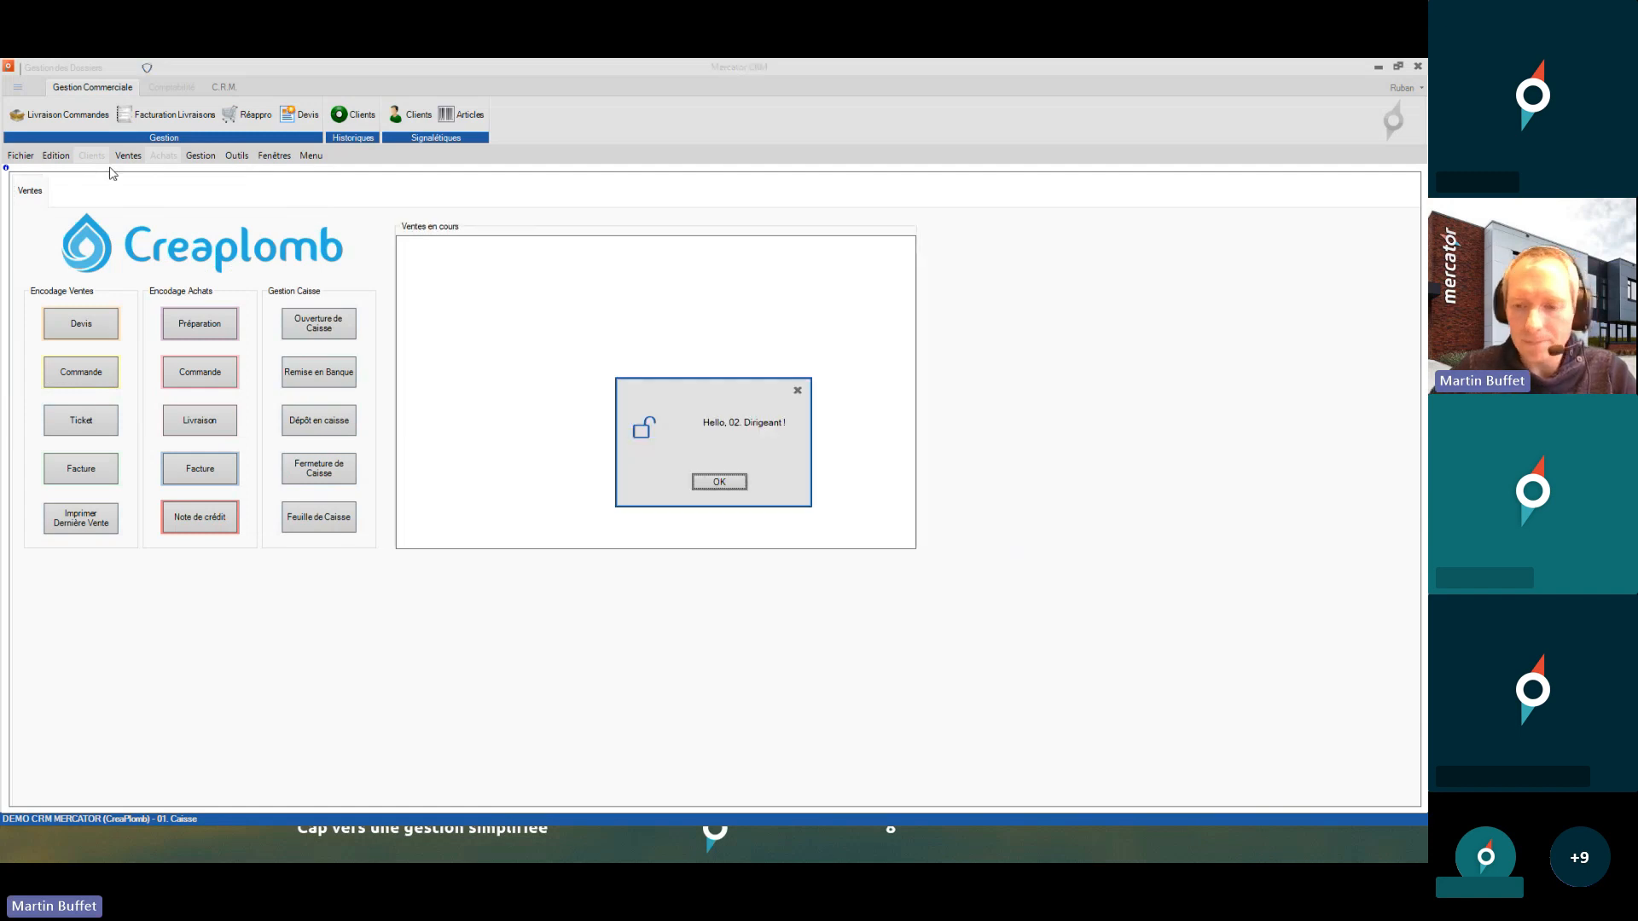
key("Return")
- Open Outils > Utilisateurs > Profils on 01. Caisse and maximise the window
left_click(236, 156)
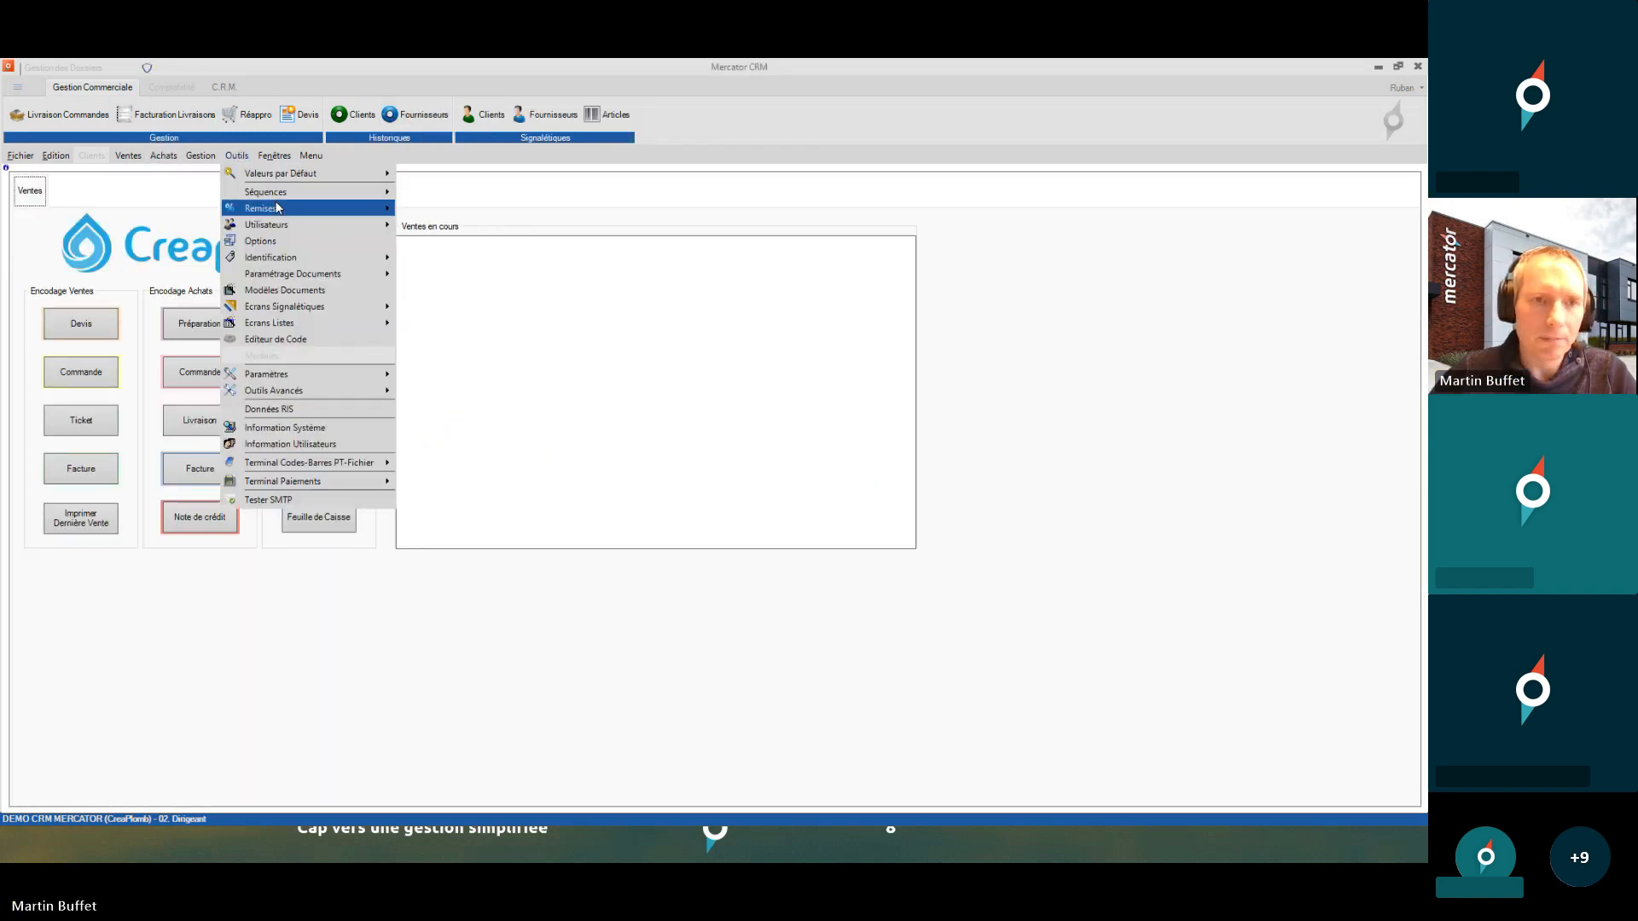
left_click(465, 224)
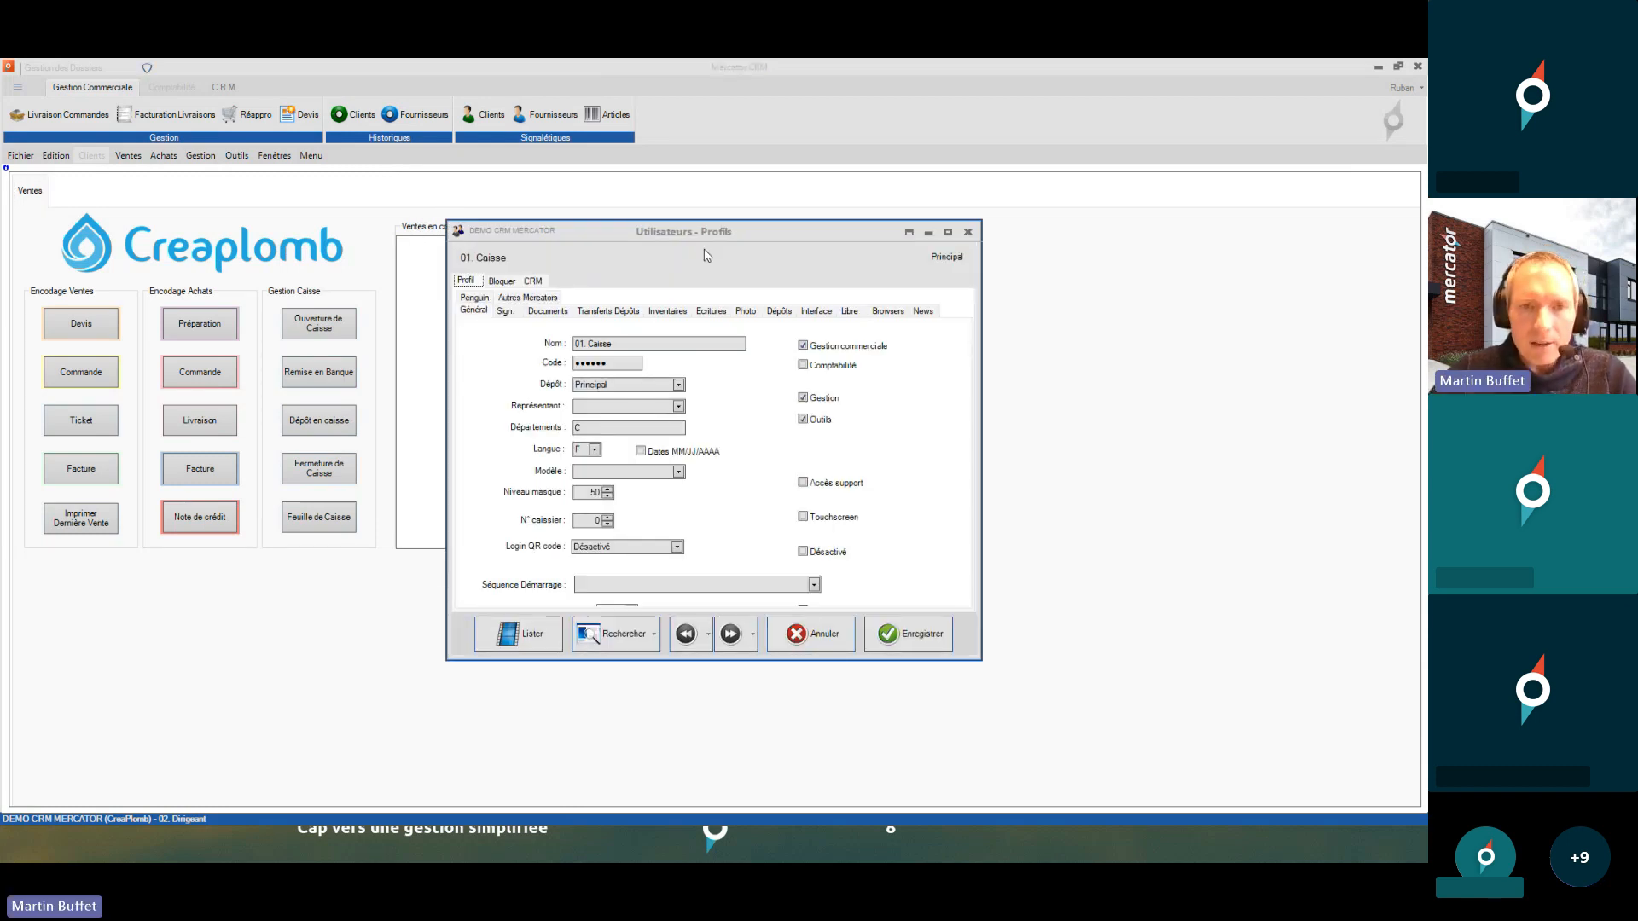
left_click(911, 232)
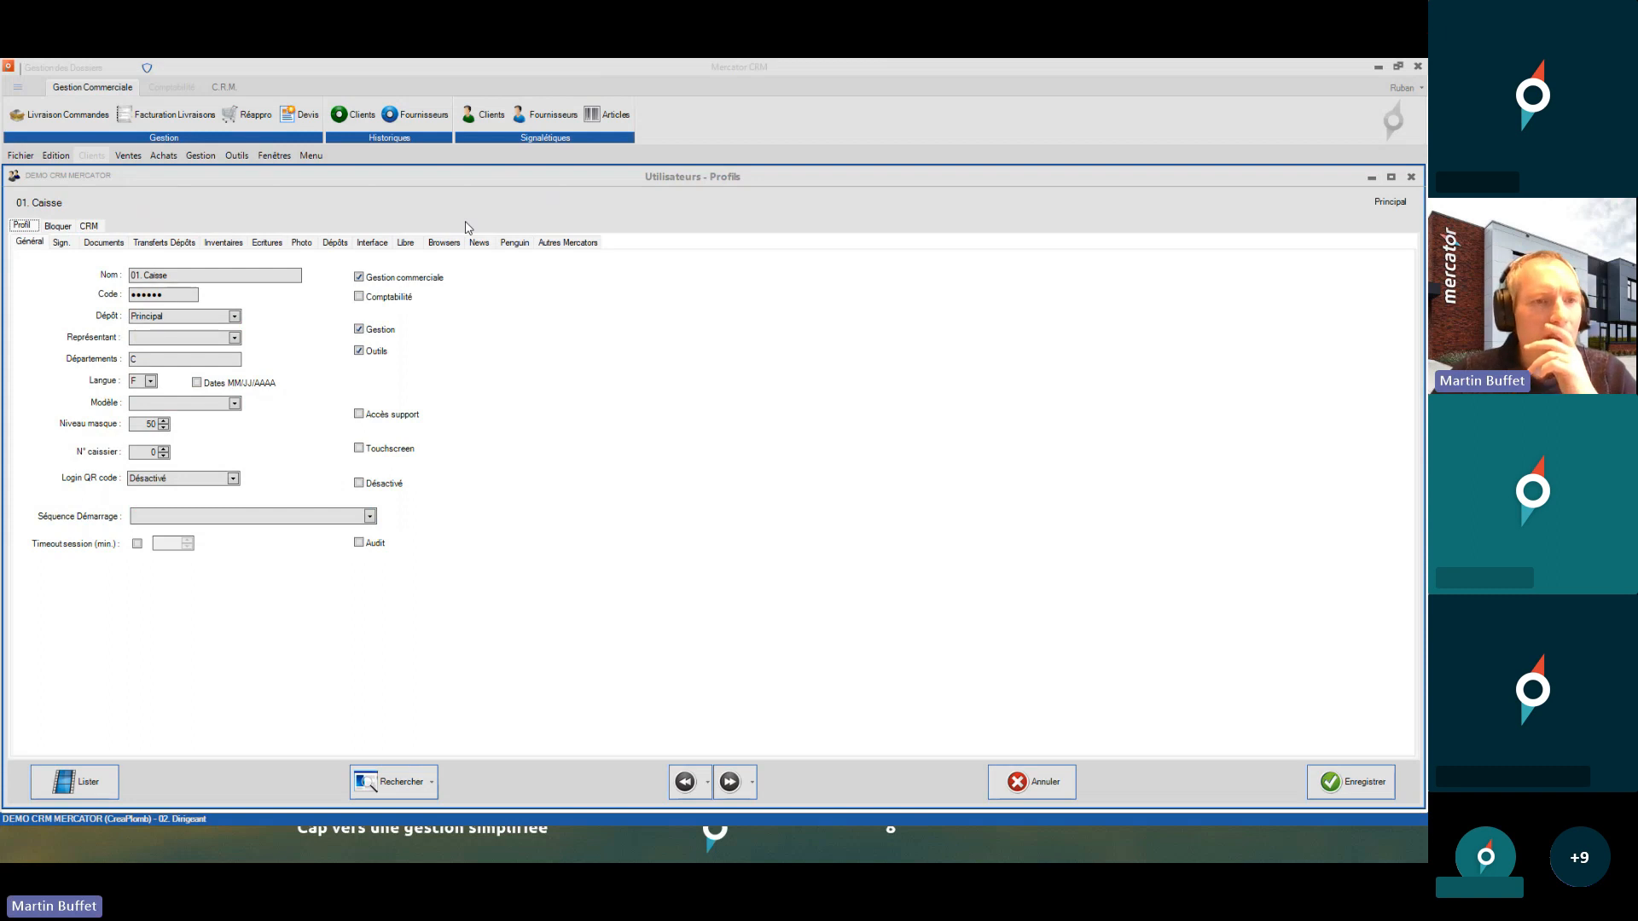
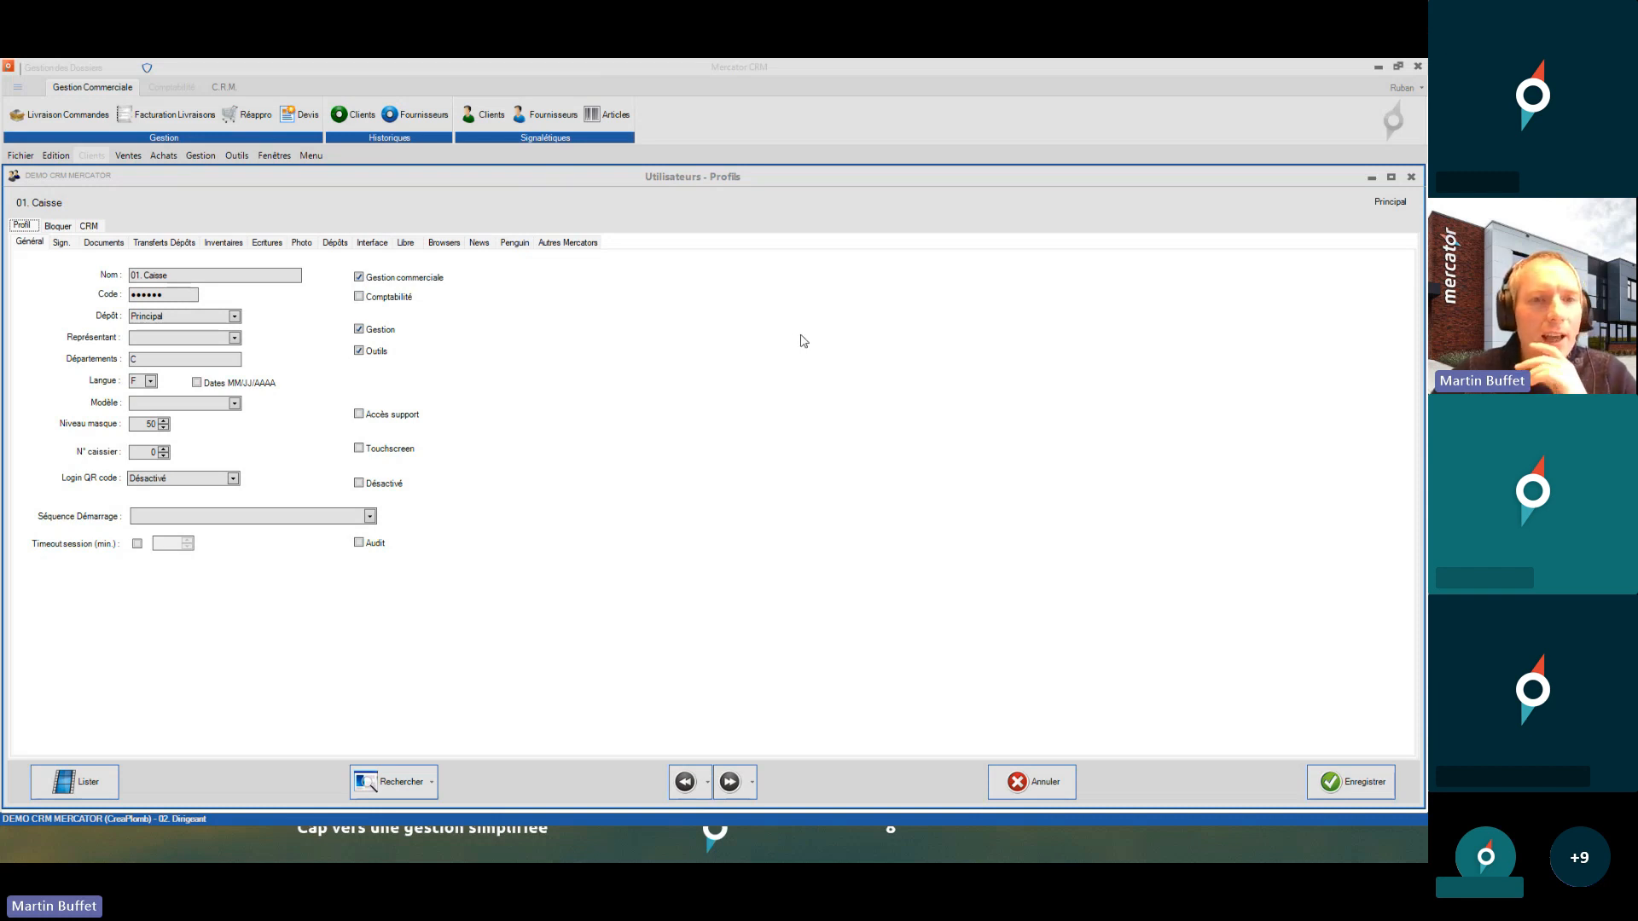
- Review the Caisse profile's blocked Fenêtres, Fichiers SQL and Autres sub-tabs, including grid export
left_click(61, 226)
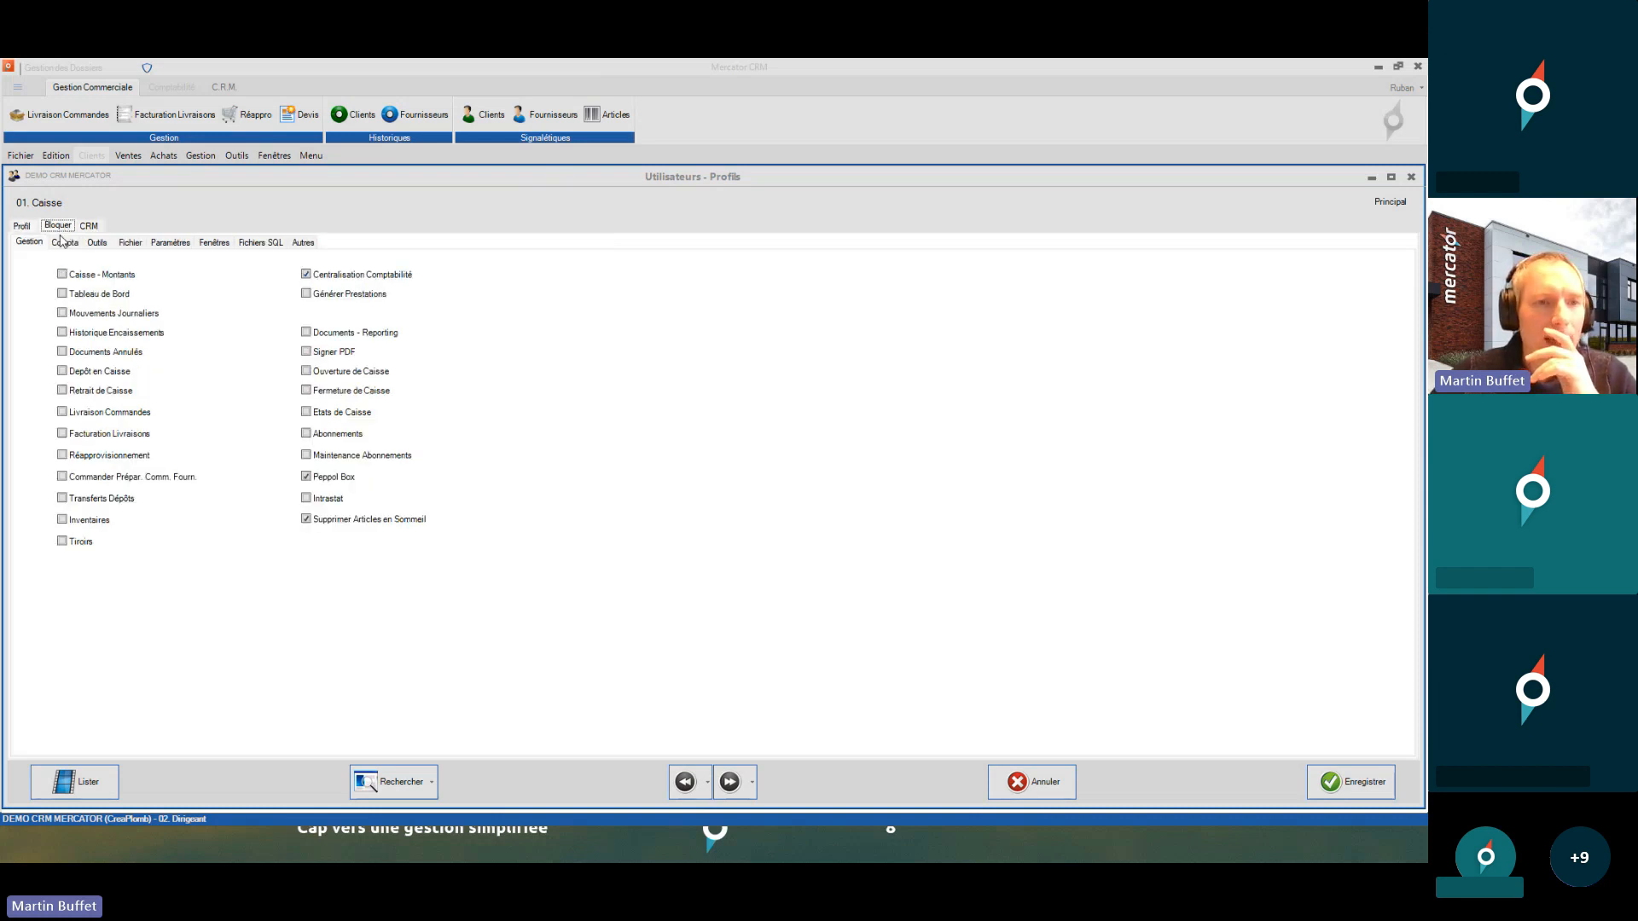
left_click(212, 243)
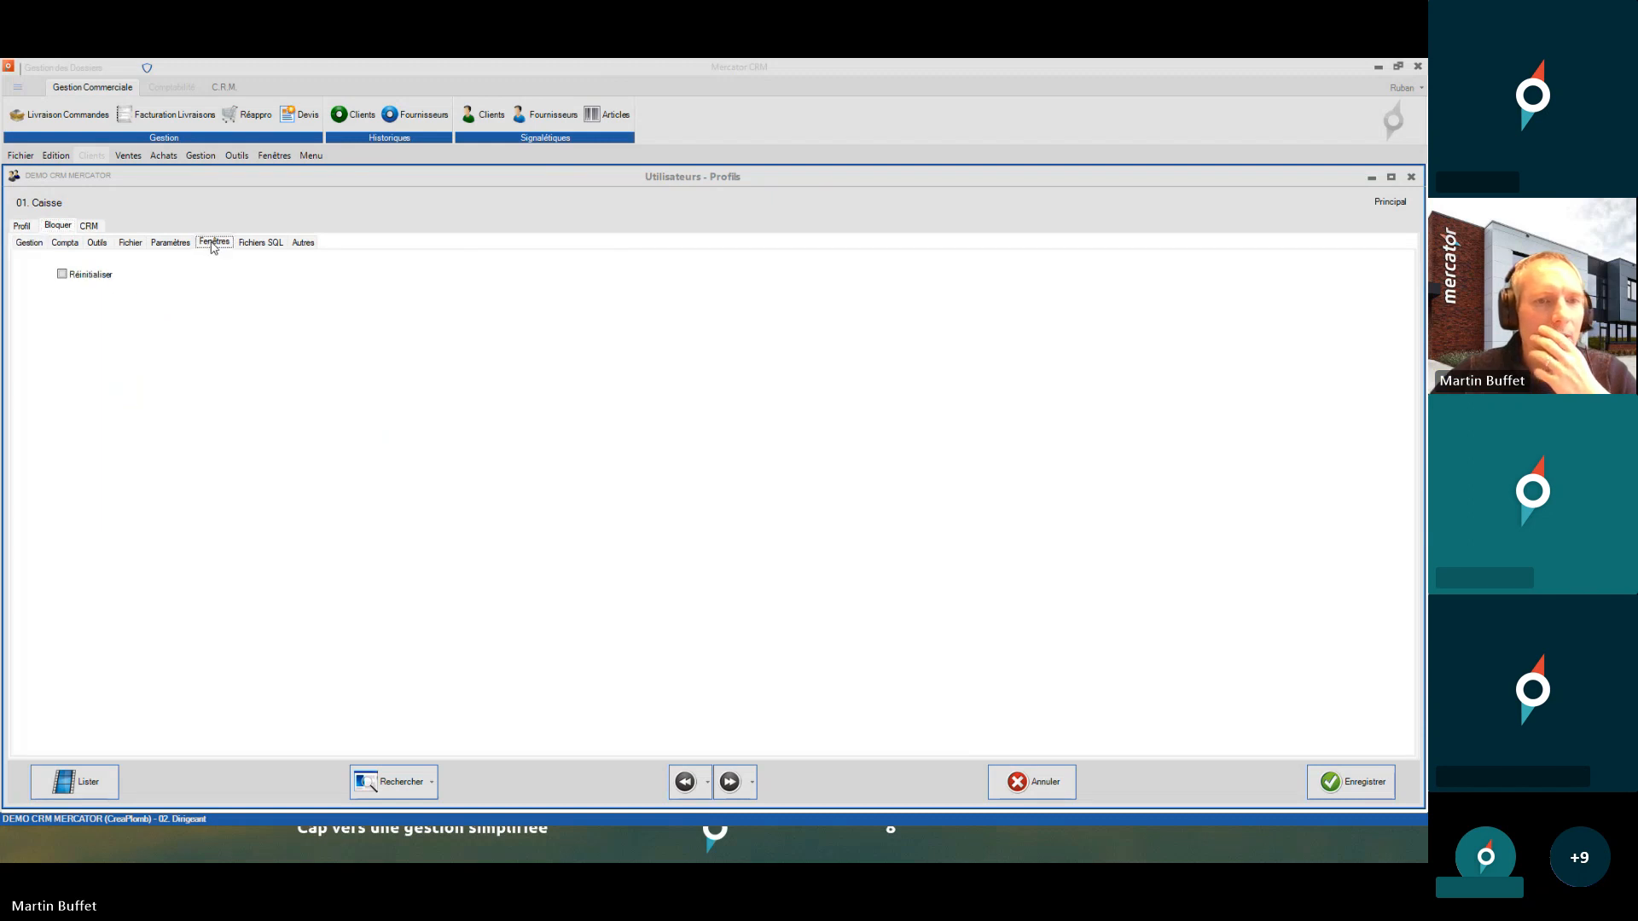
left_click(261, 243)
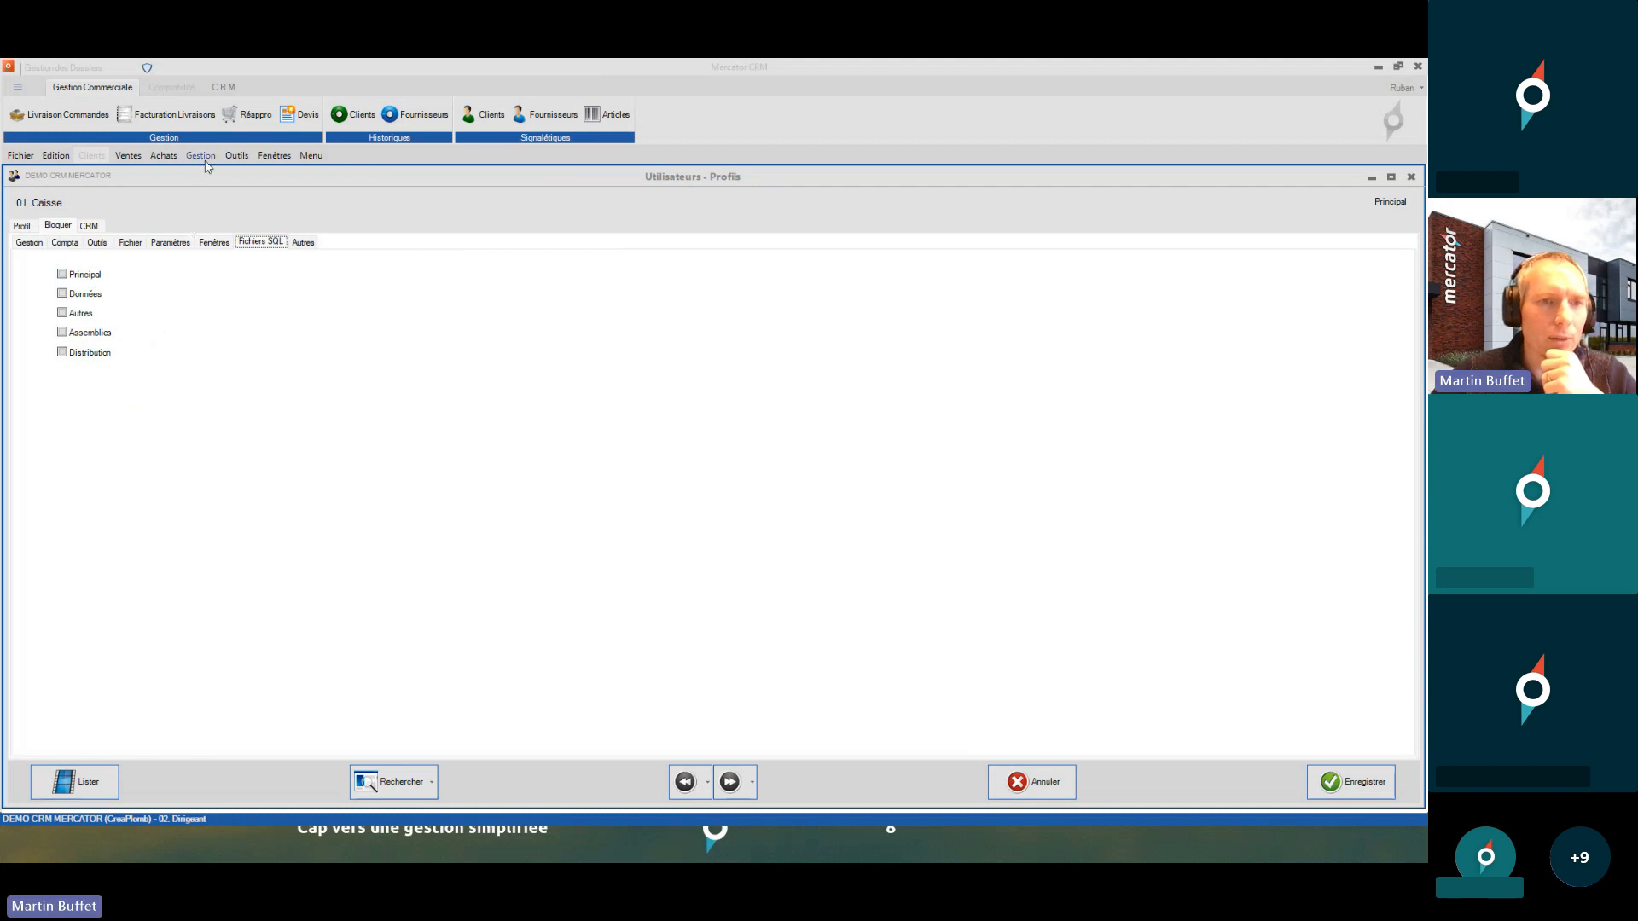
left_click(200, 155)
mouse_move(274, 470)
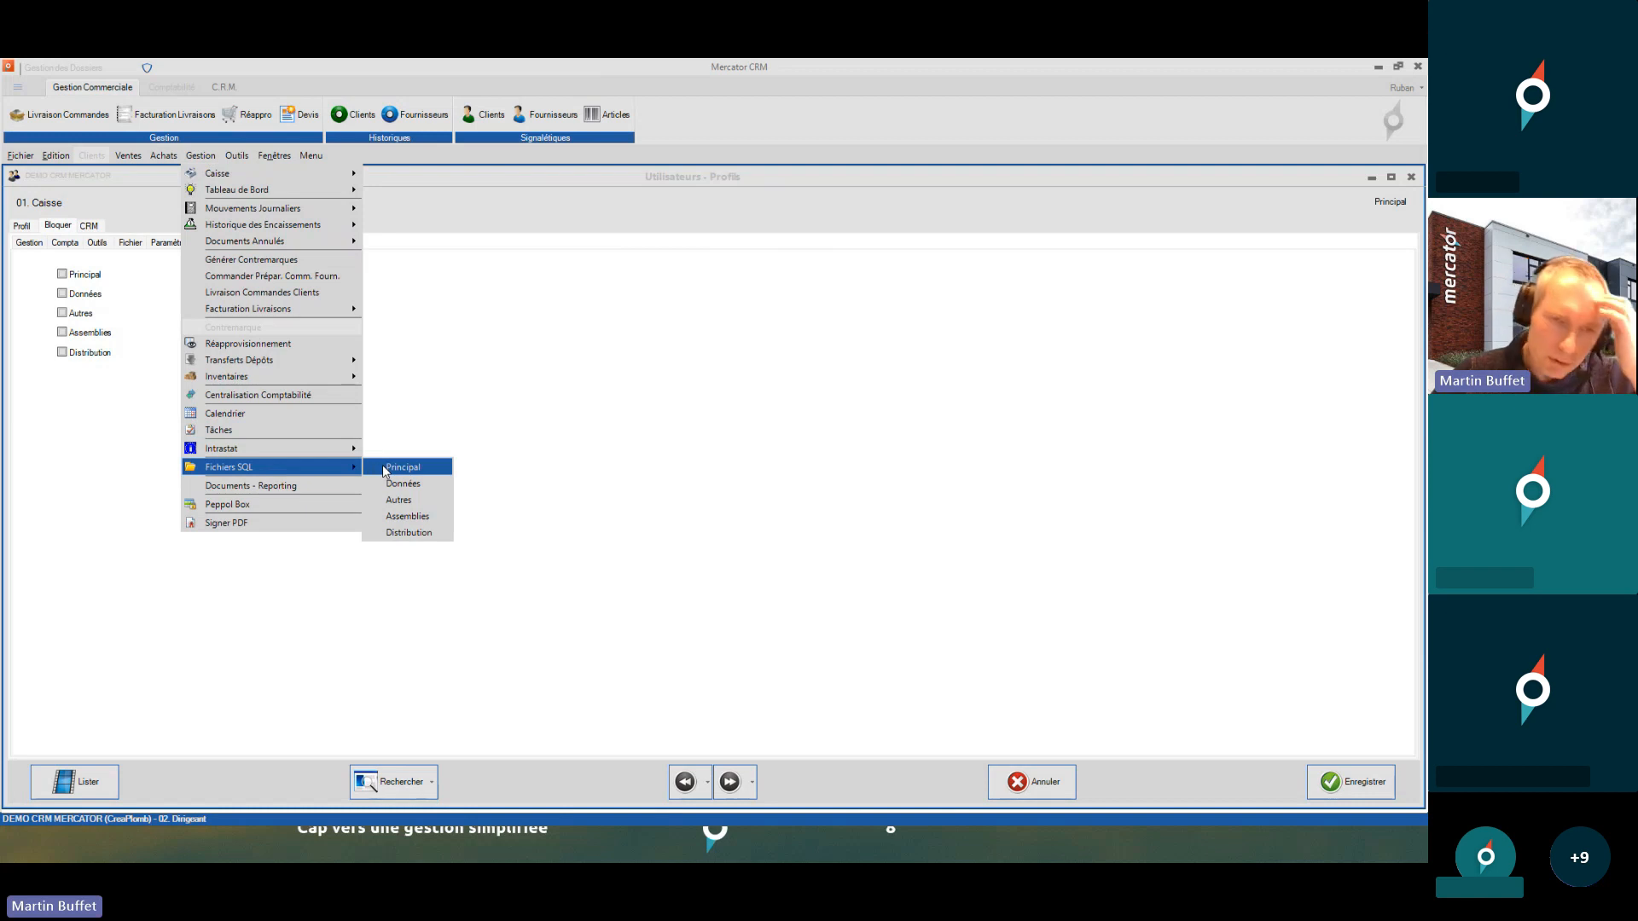
left_click(495, 392)
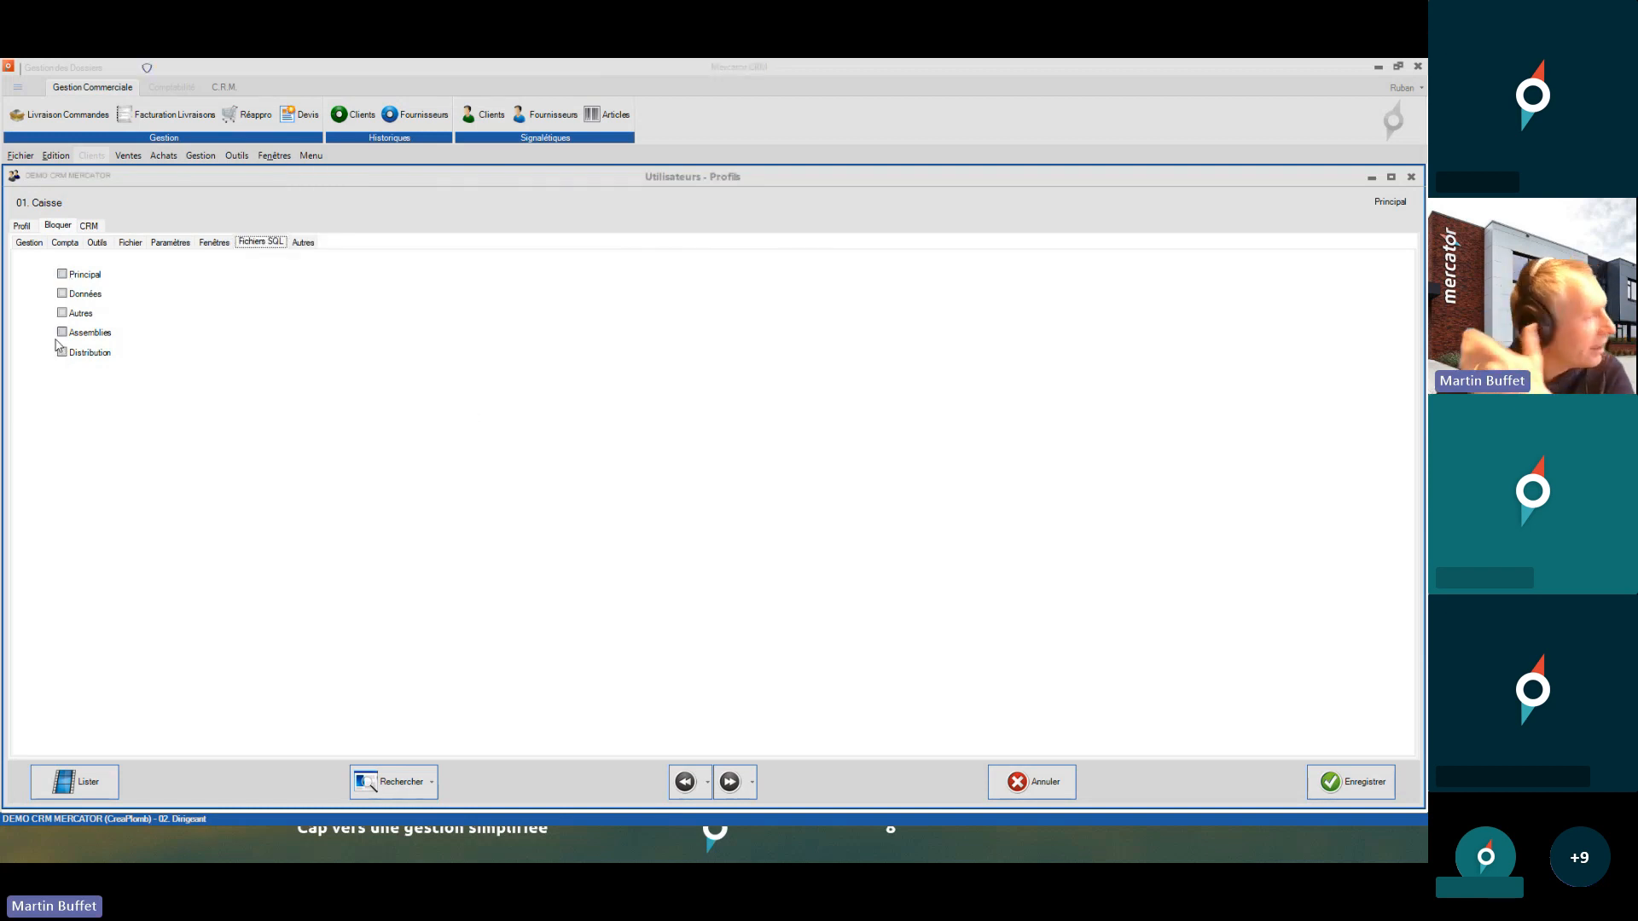
left_click(303, 244)
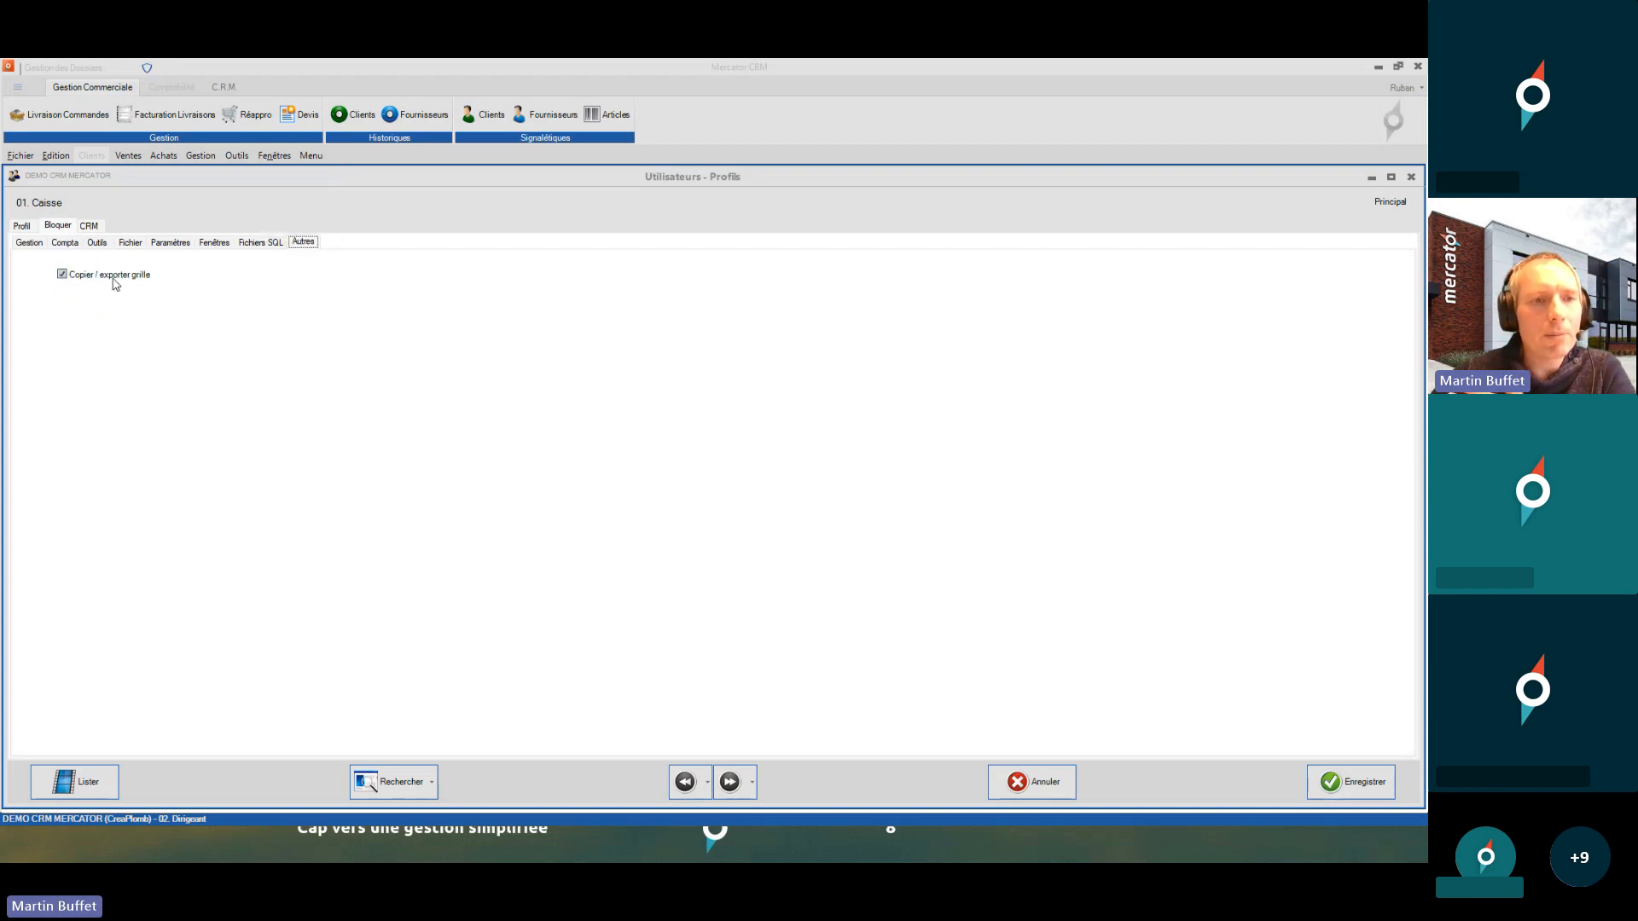
- Check the sales document menus, then choose Fichier > Login Utilisateur to switch user
left_click(317, 159)
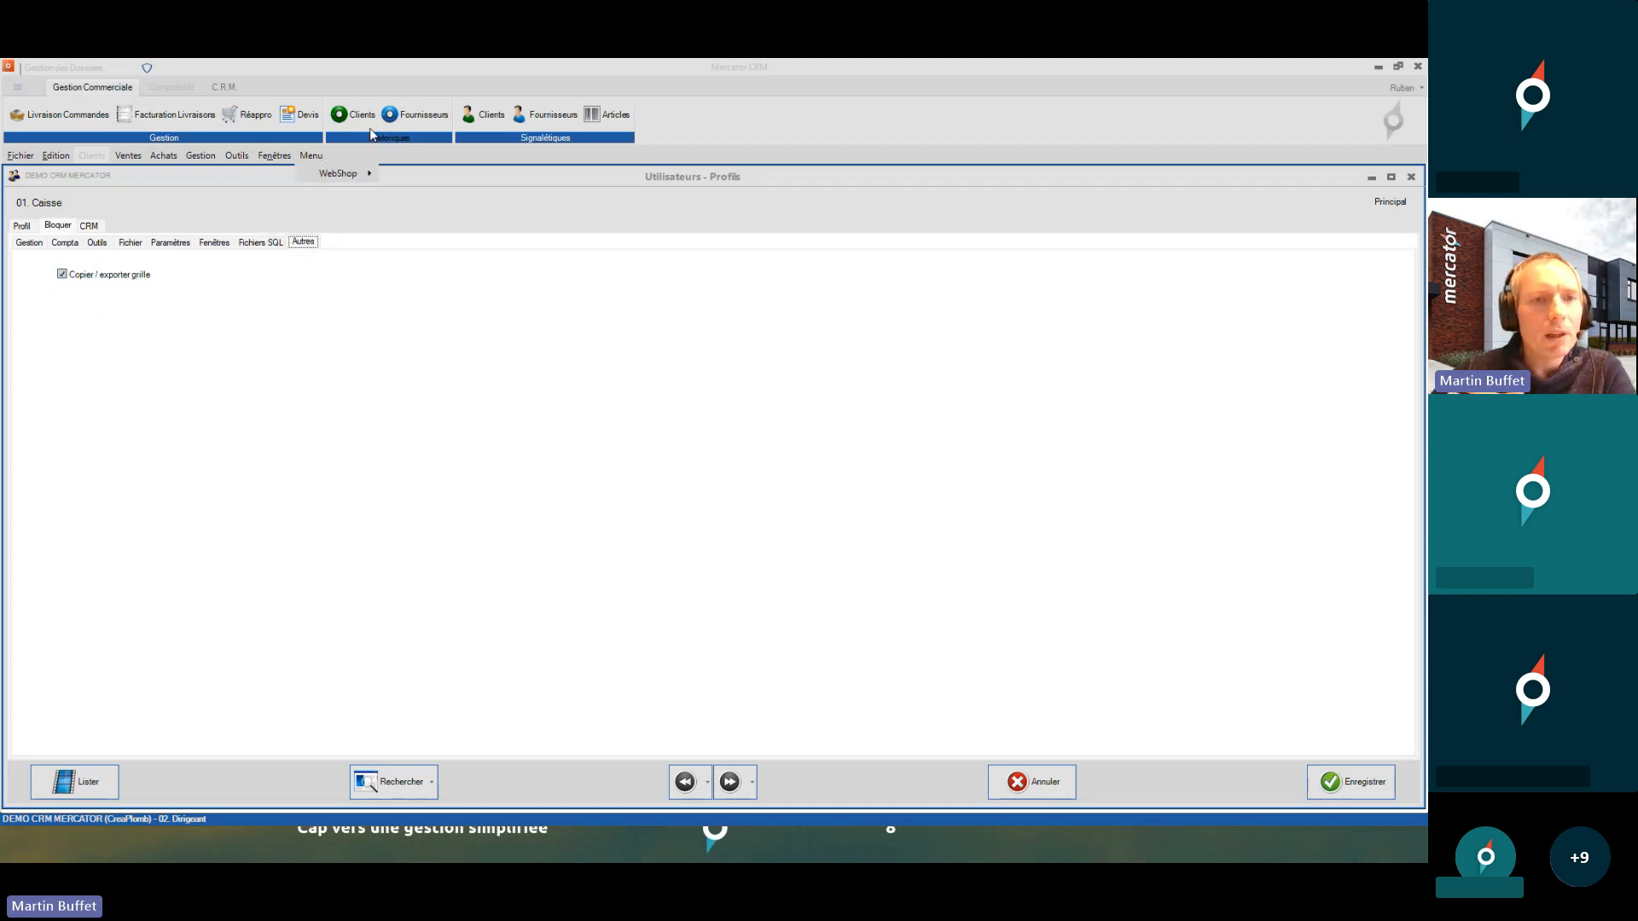
mouse_move(138, 157)
mouse_move(164, 206)
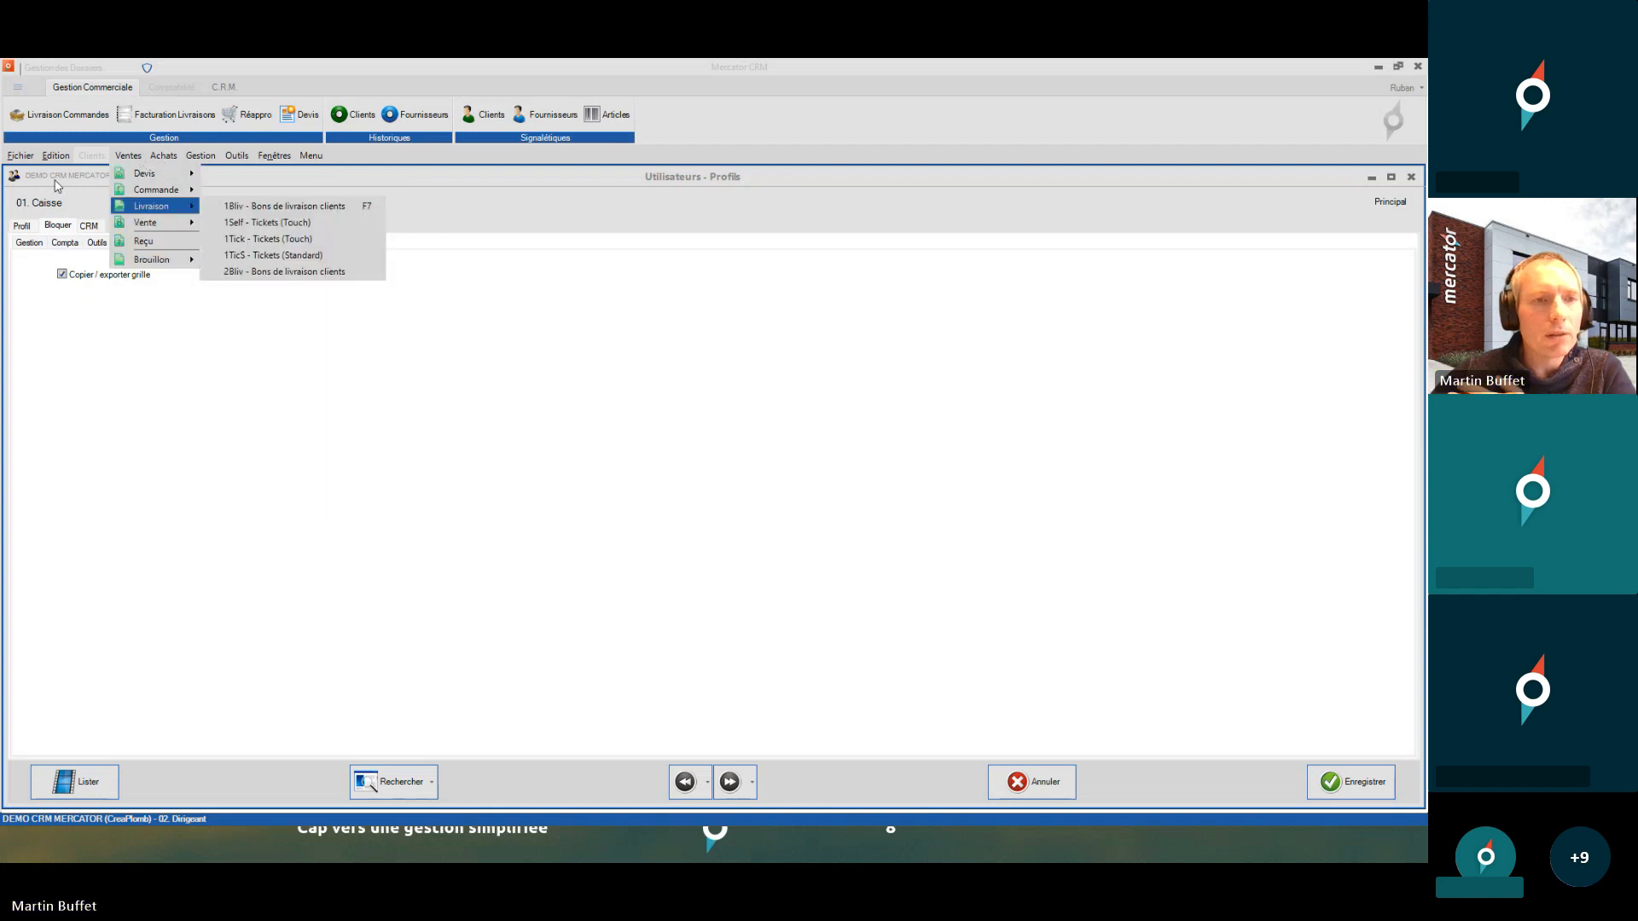
left_click(17, 305)
left_click(25, 159)
left_click(40, 193)
- Log in as 01. Caisse and confirm Copier and Exporter Grille are disabled on a new ticket
type("******")
key("Return")
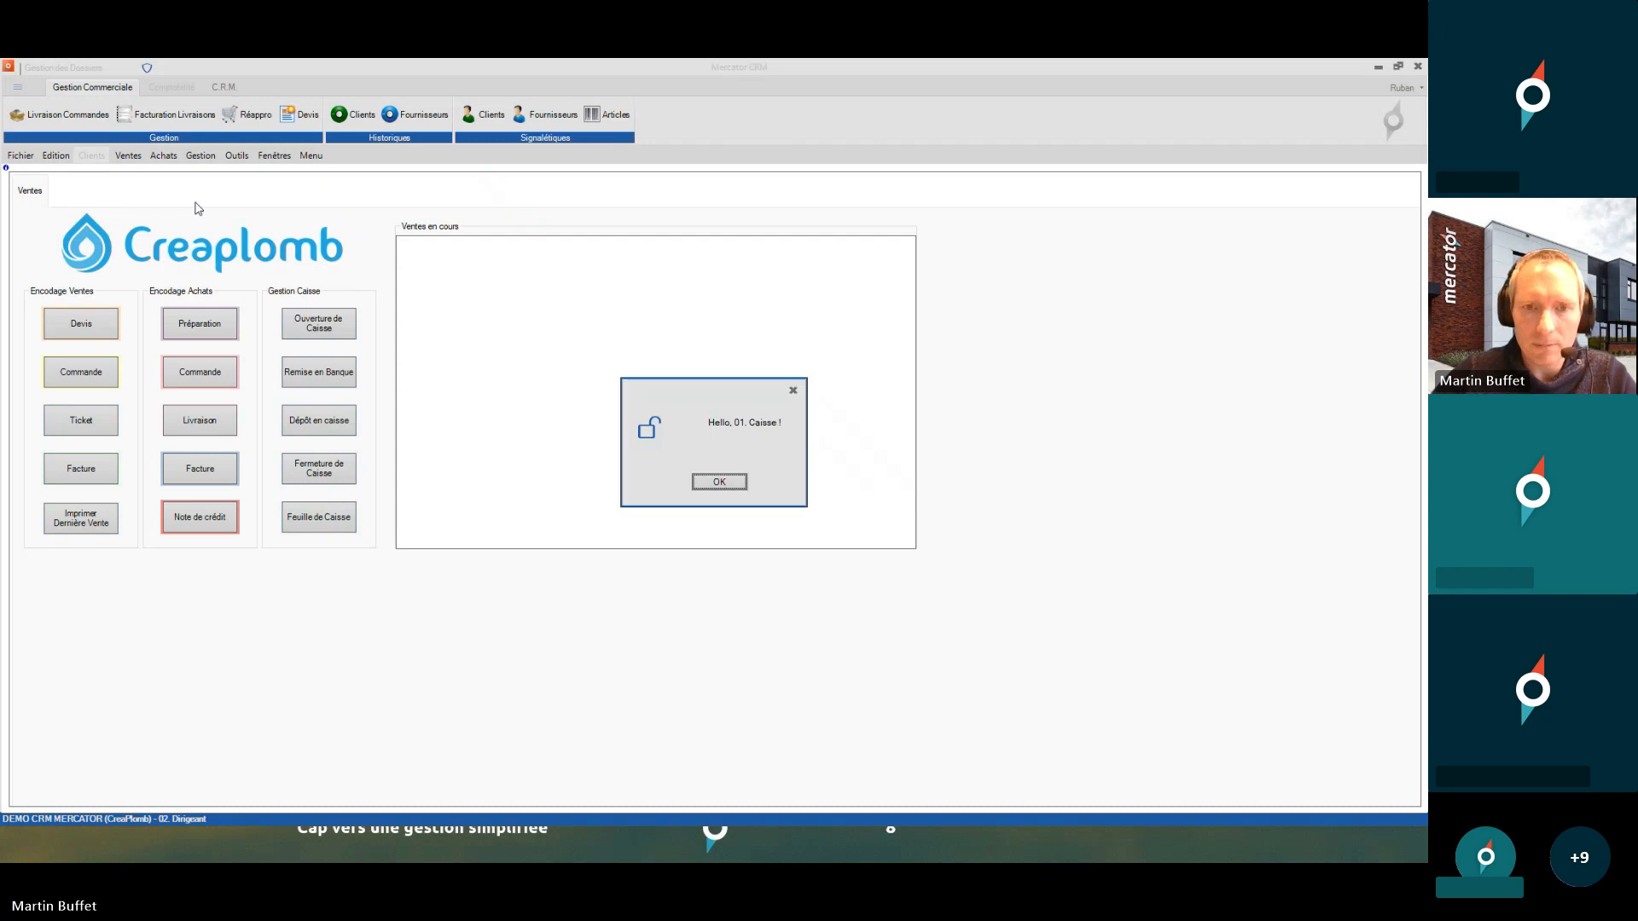
key("Return")
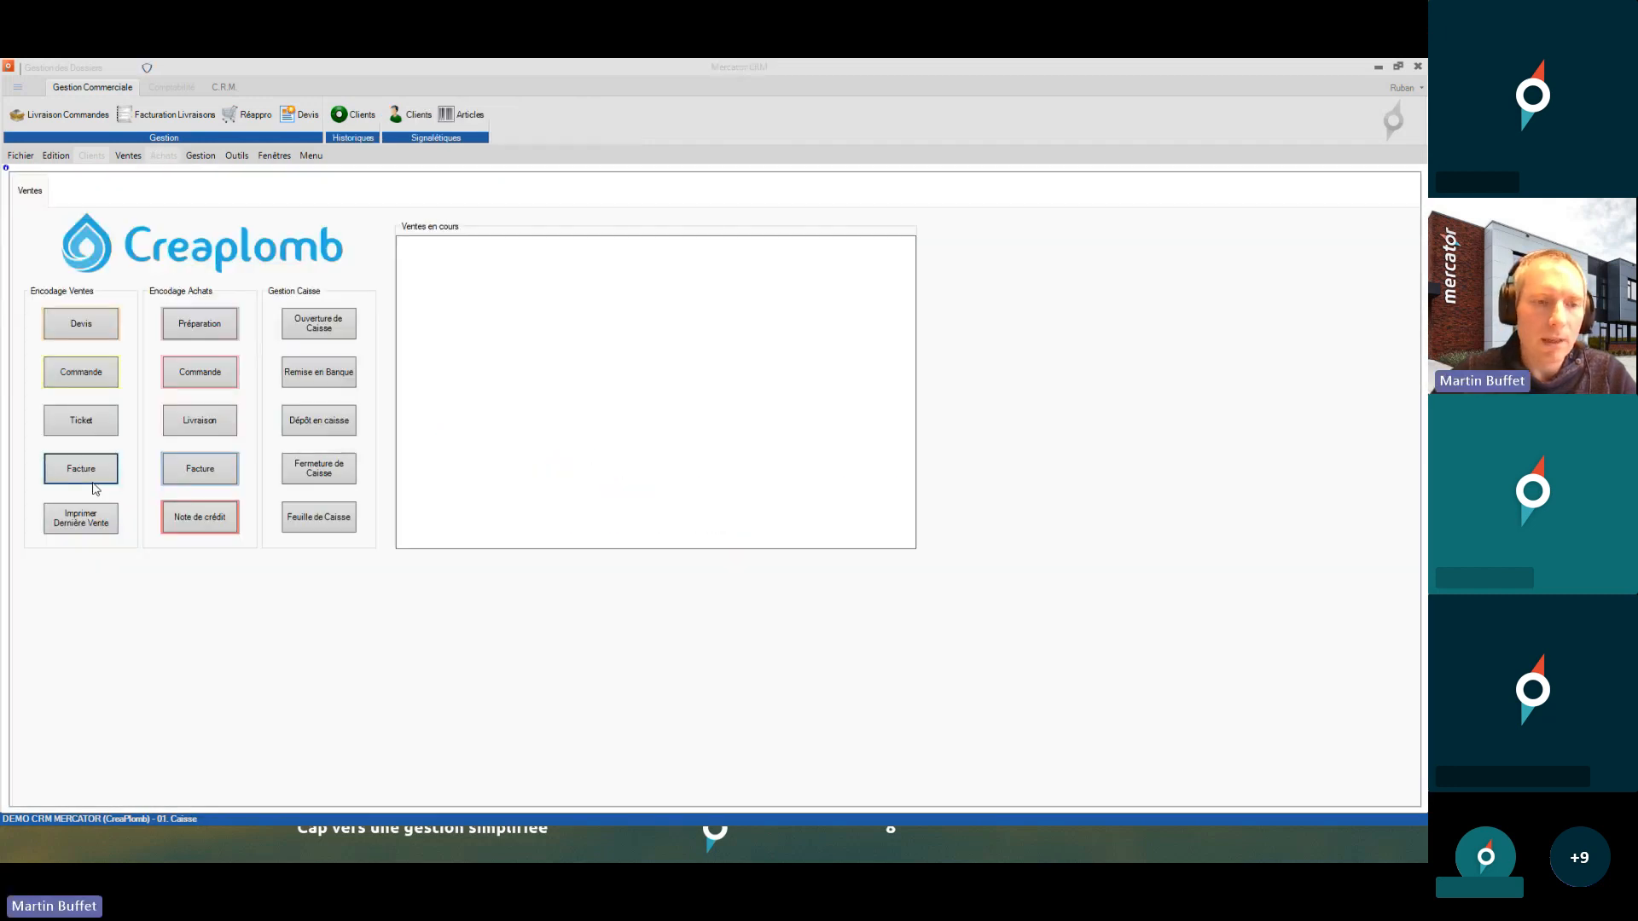
left_click(89, 422)
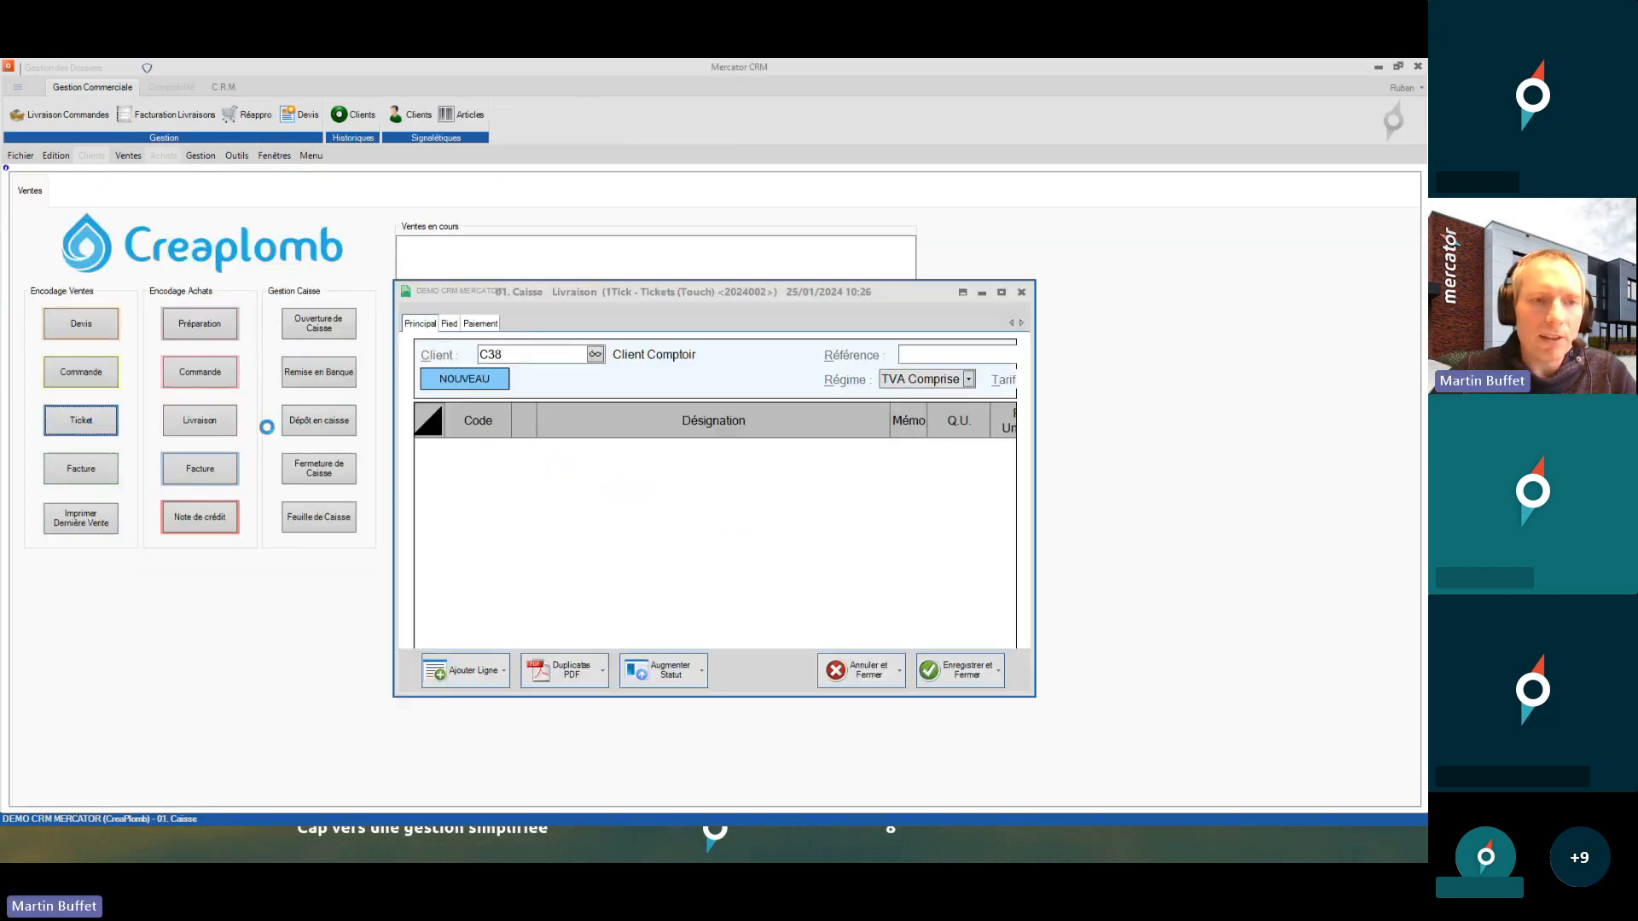
right_click(428, 338)
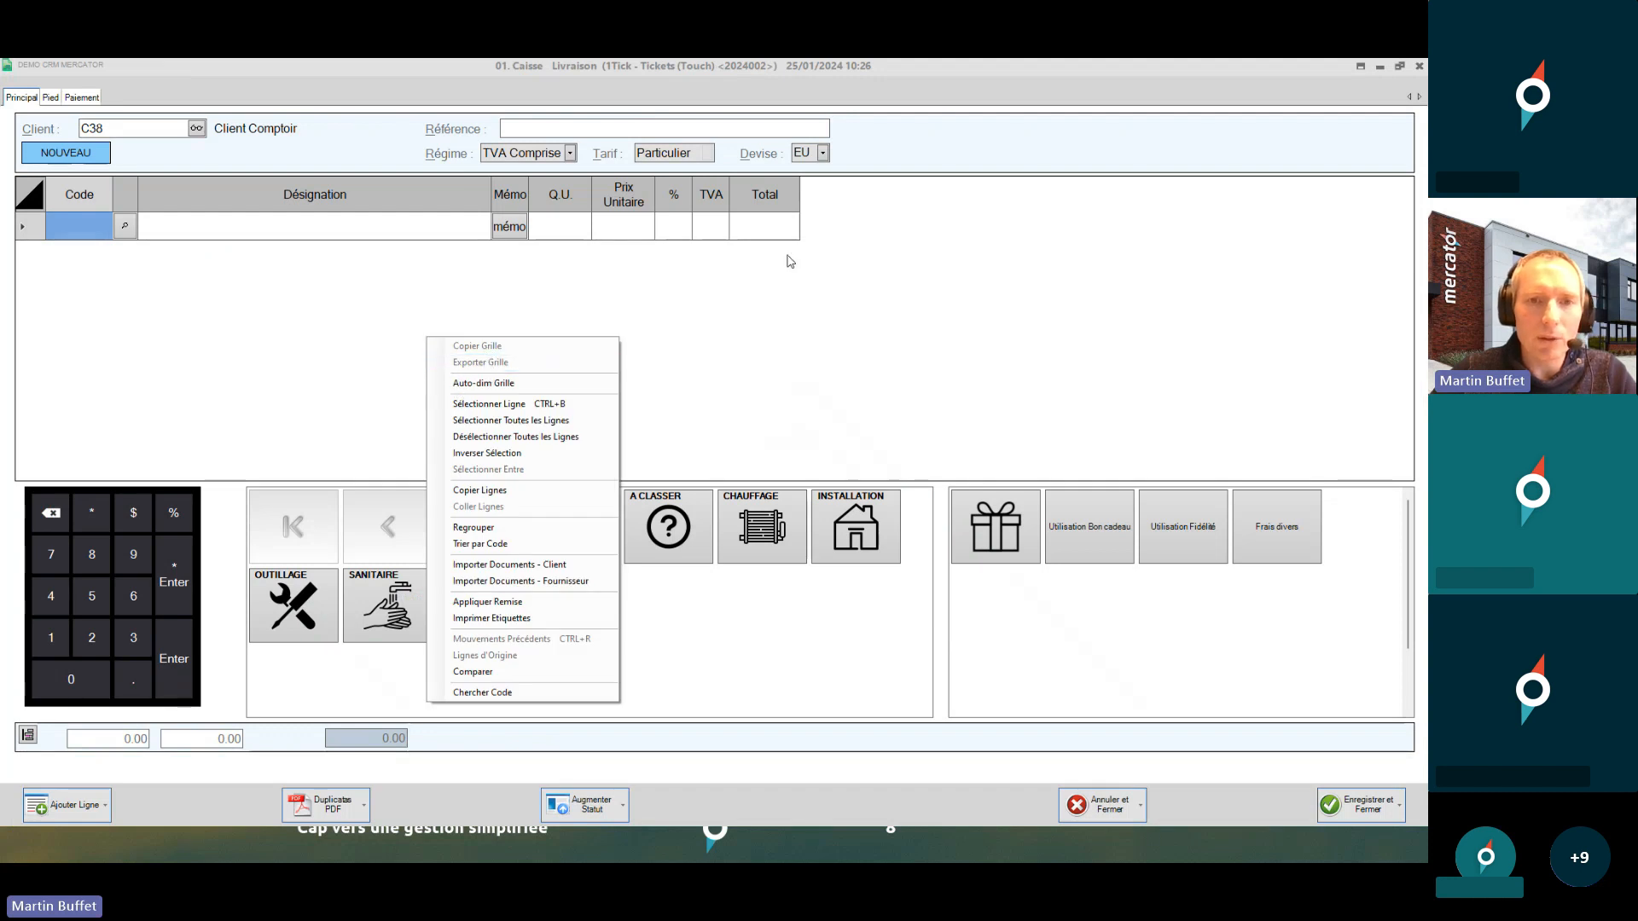
left_click(1420, 67)
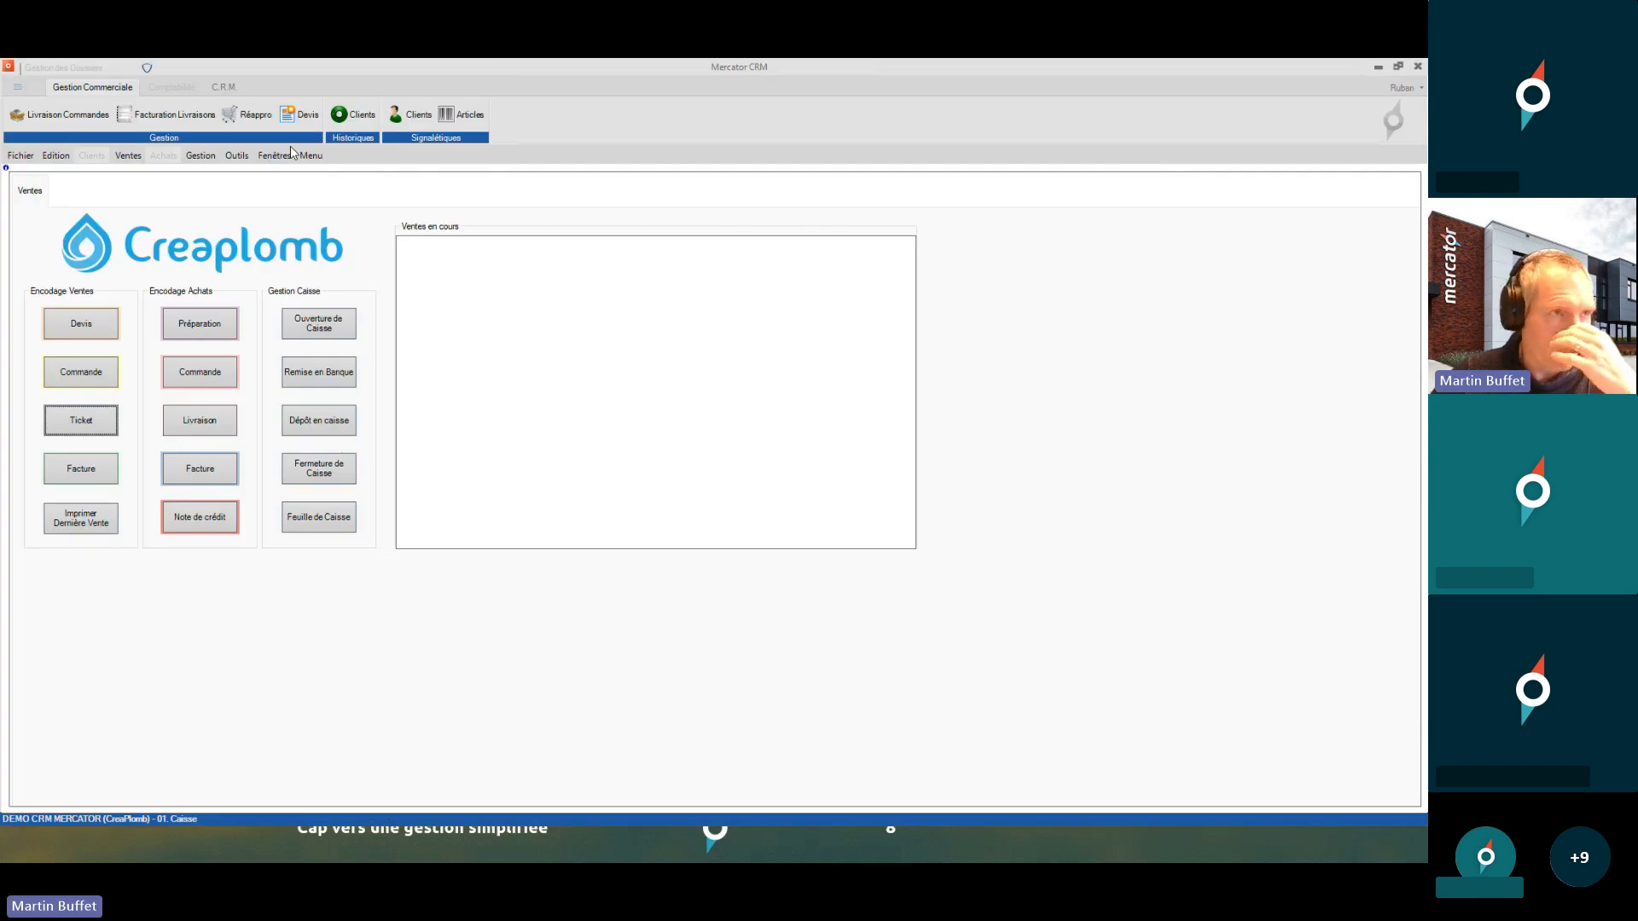
- Log back in as 02. Dirigeant and open Outils > Utilisateurs > Profils
left_click(20, 155)
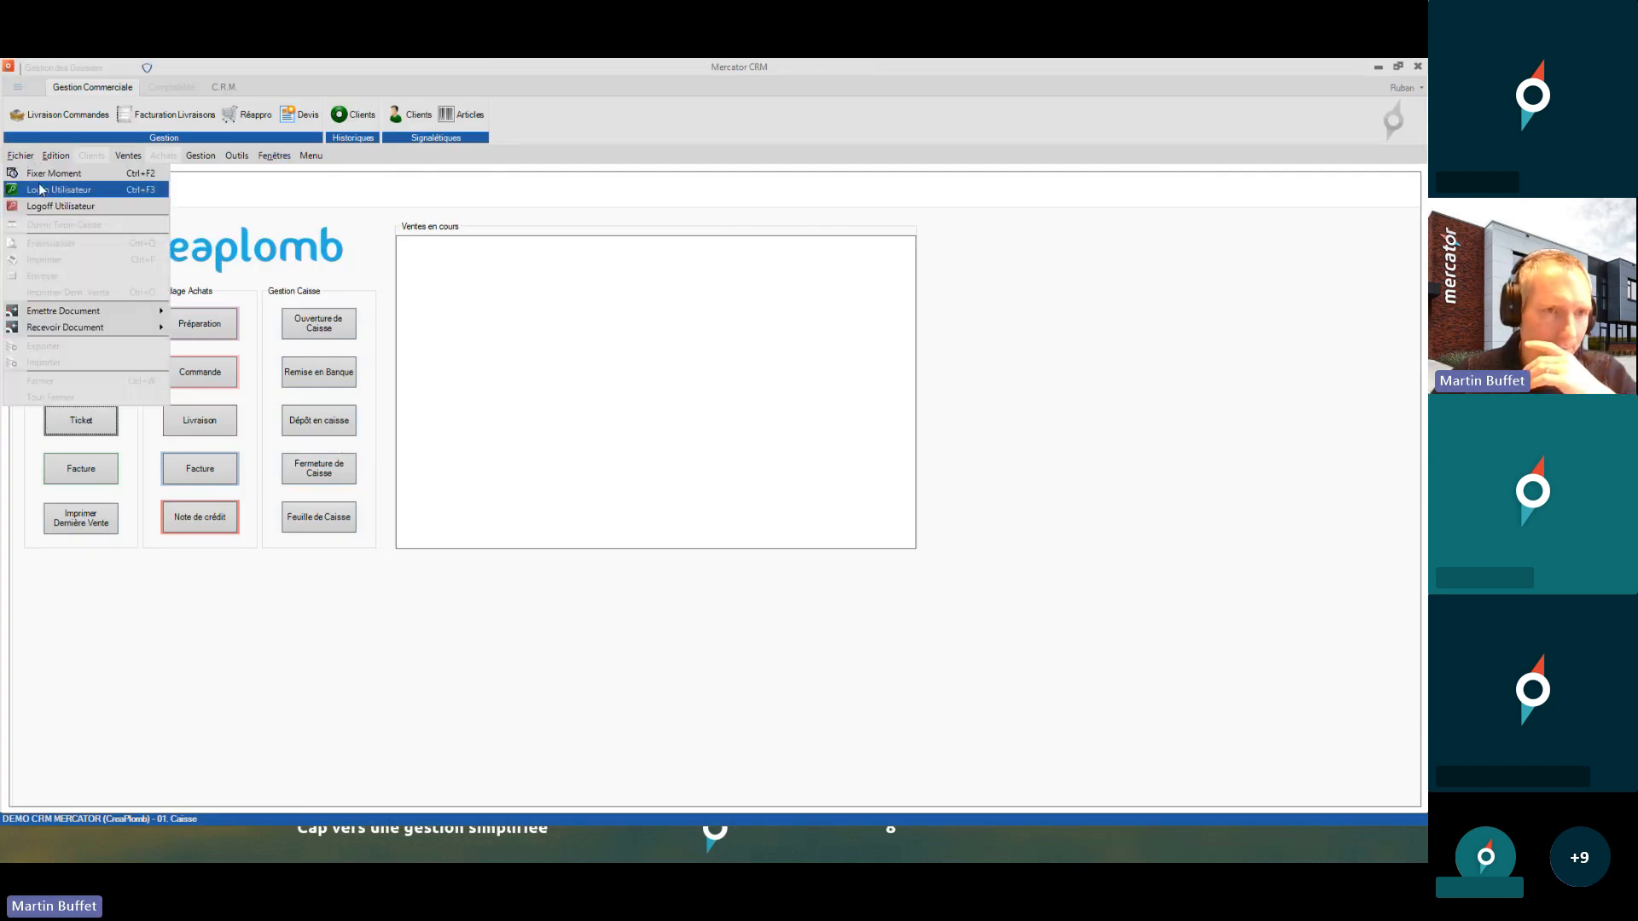
left_click(40, 183)
type("1234")
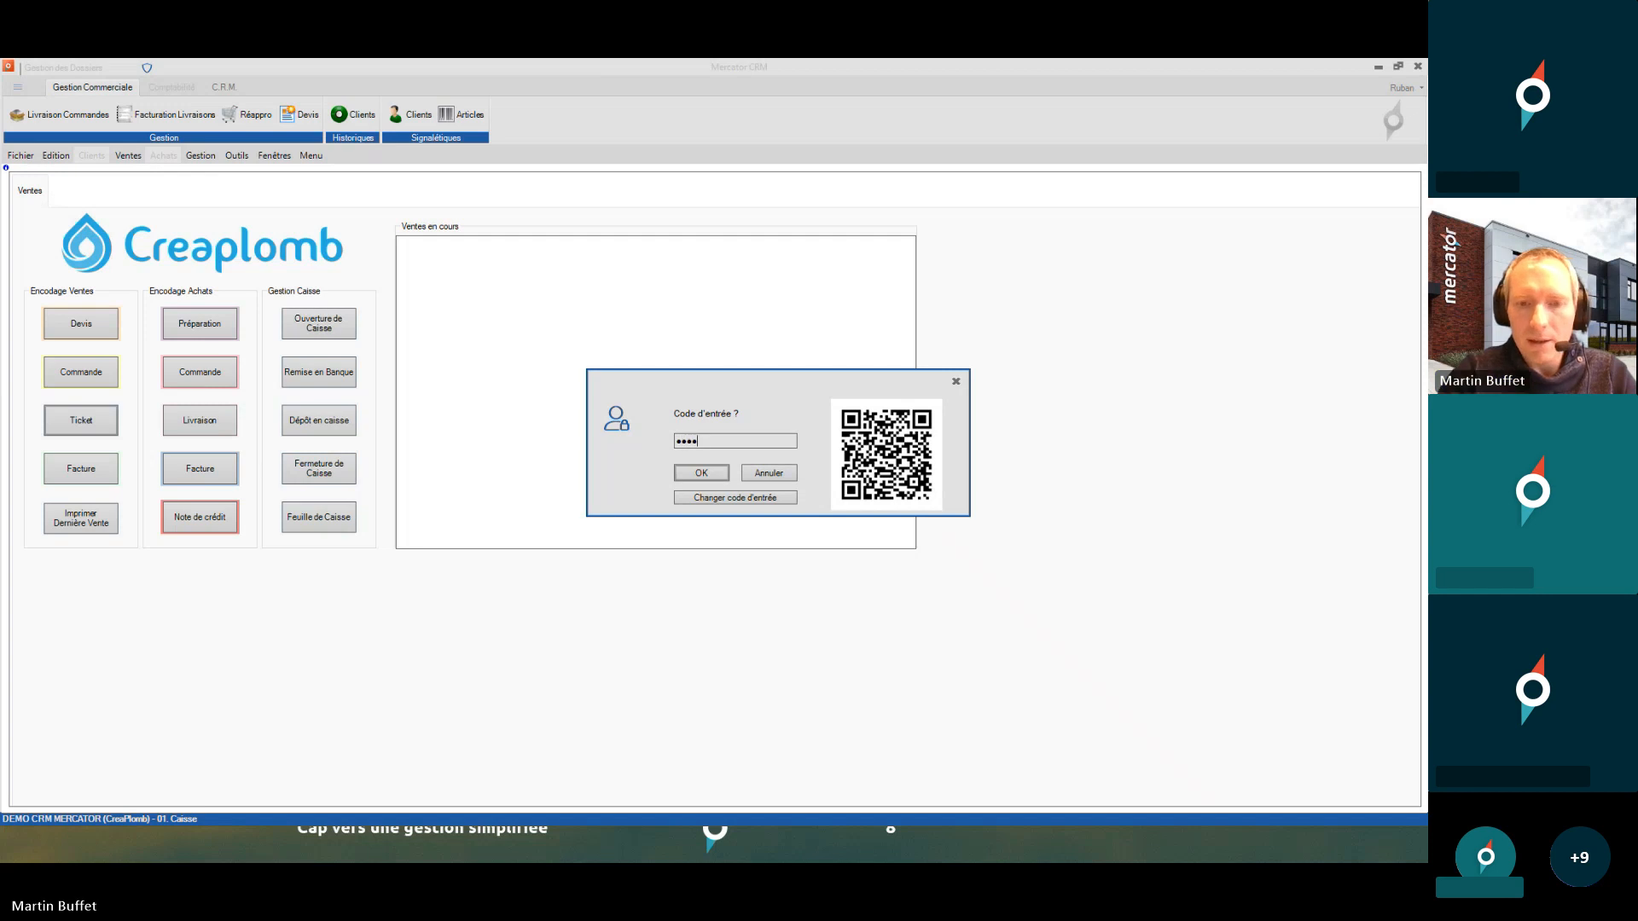
key("Return")
key("Return")
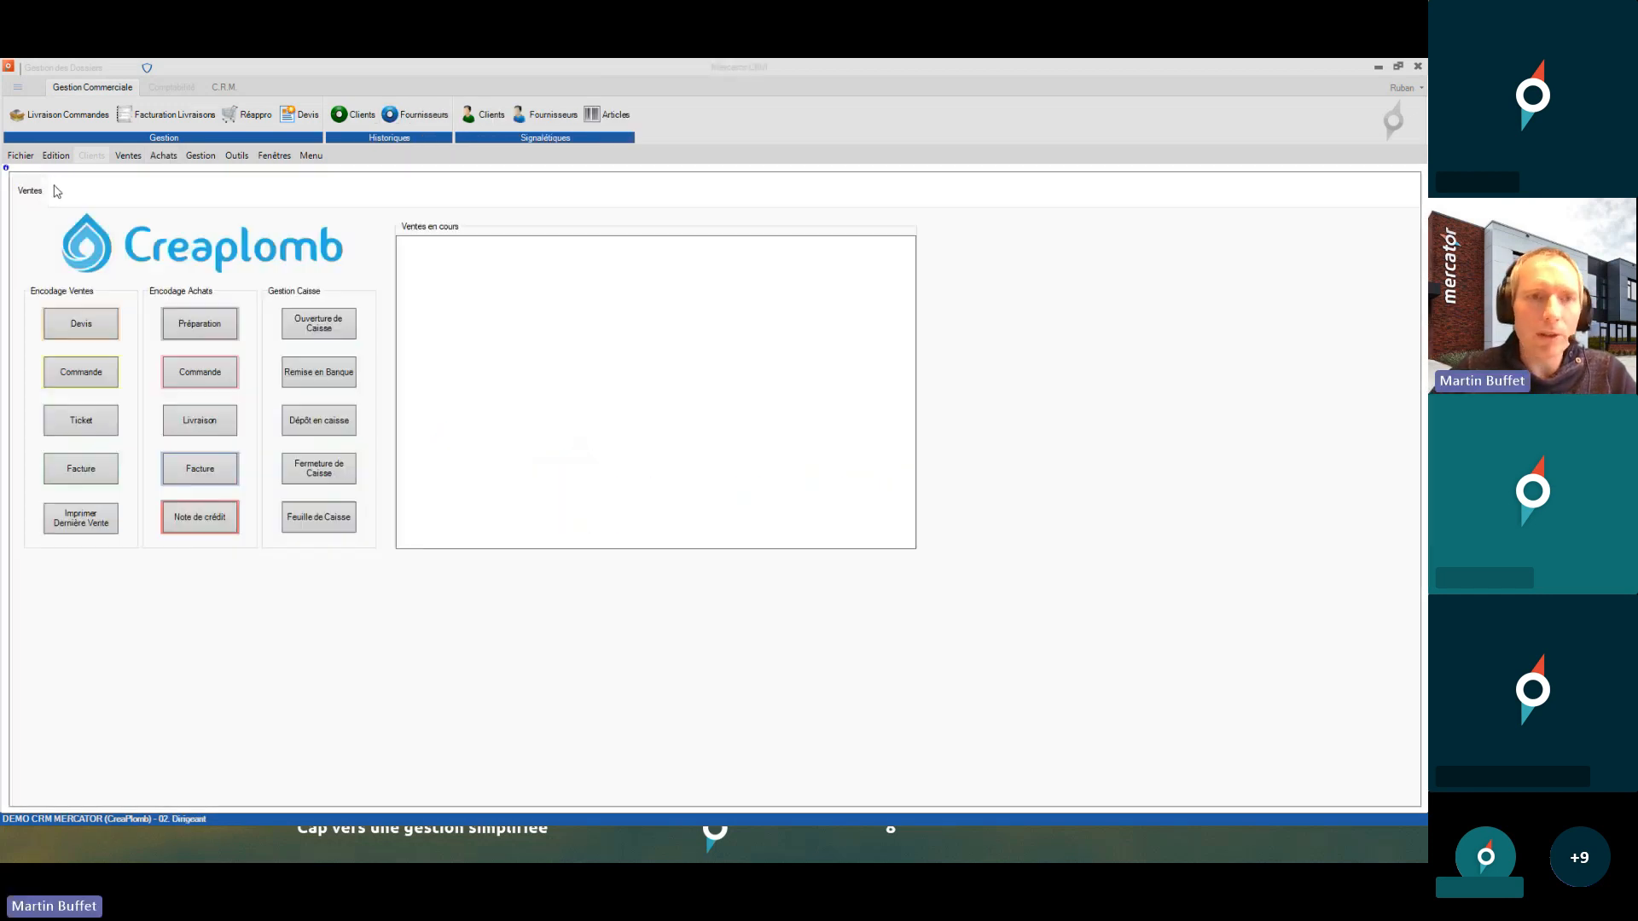
left_click(237, 157)
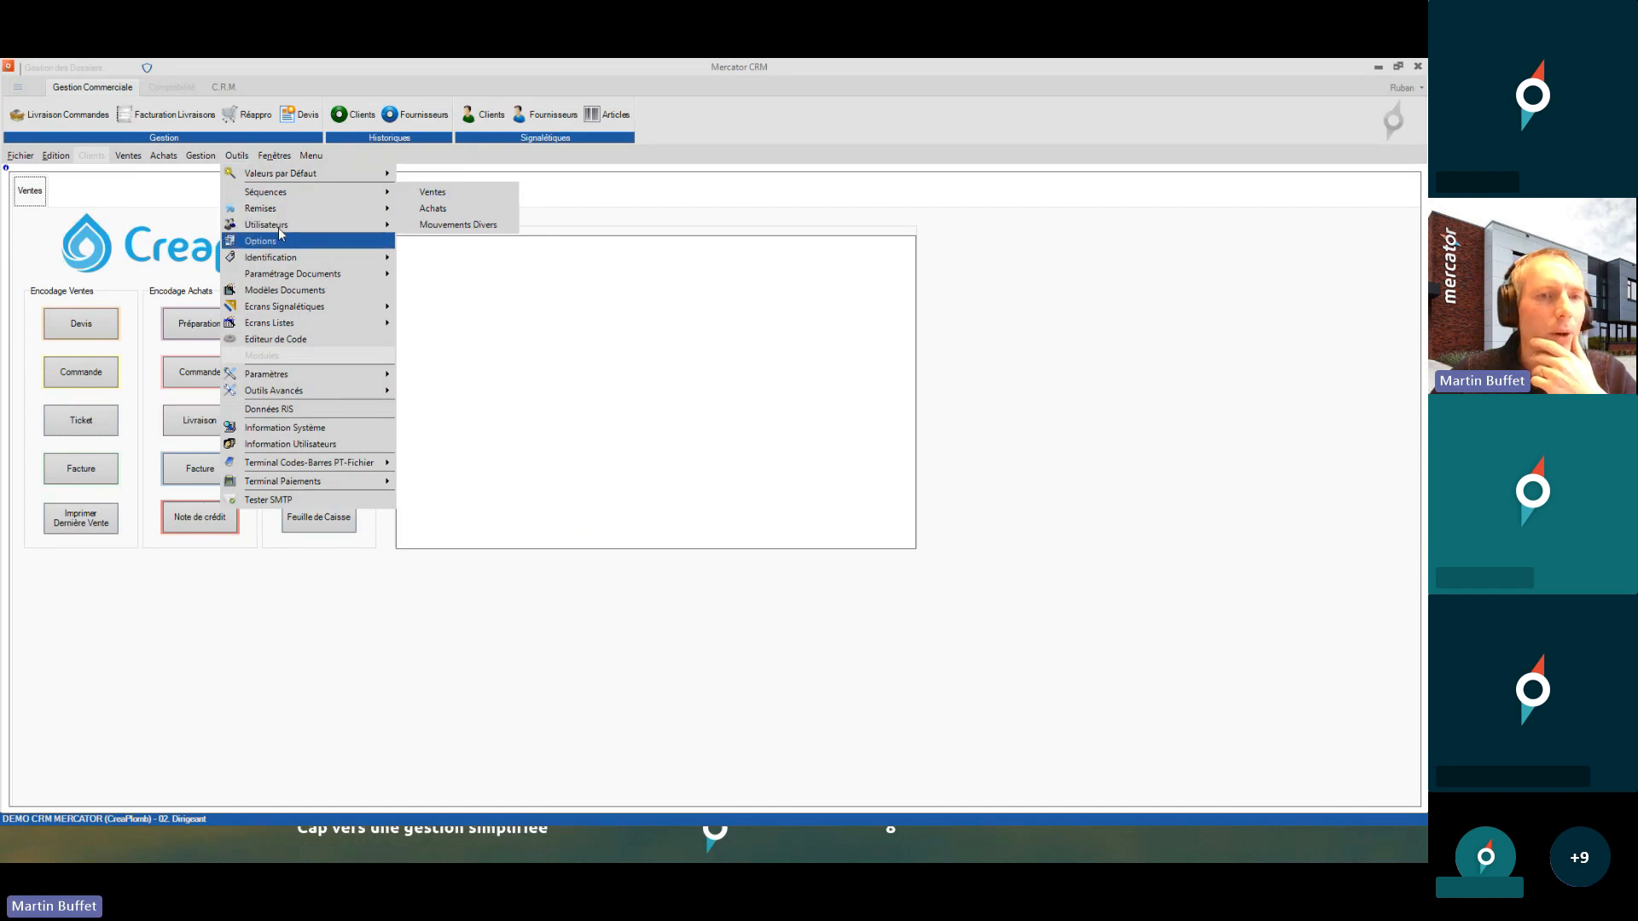
left_click(420, 220)
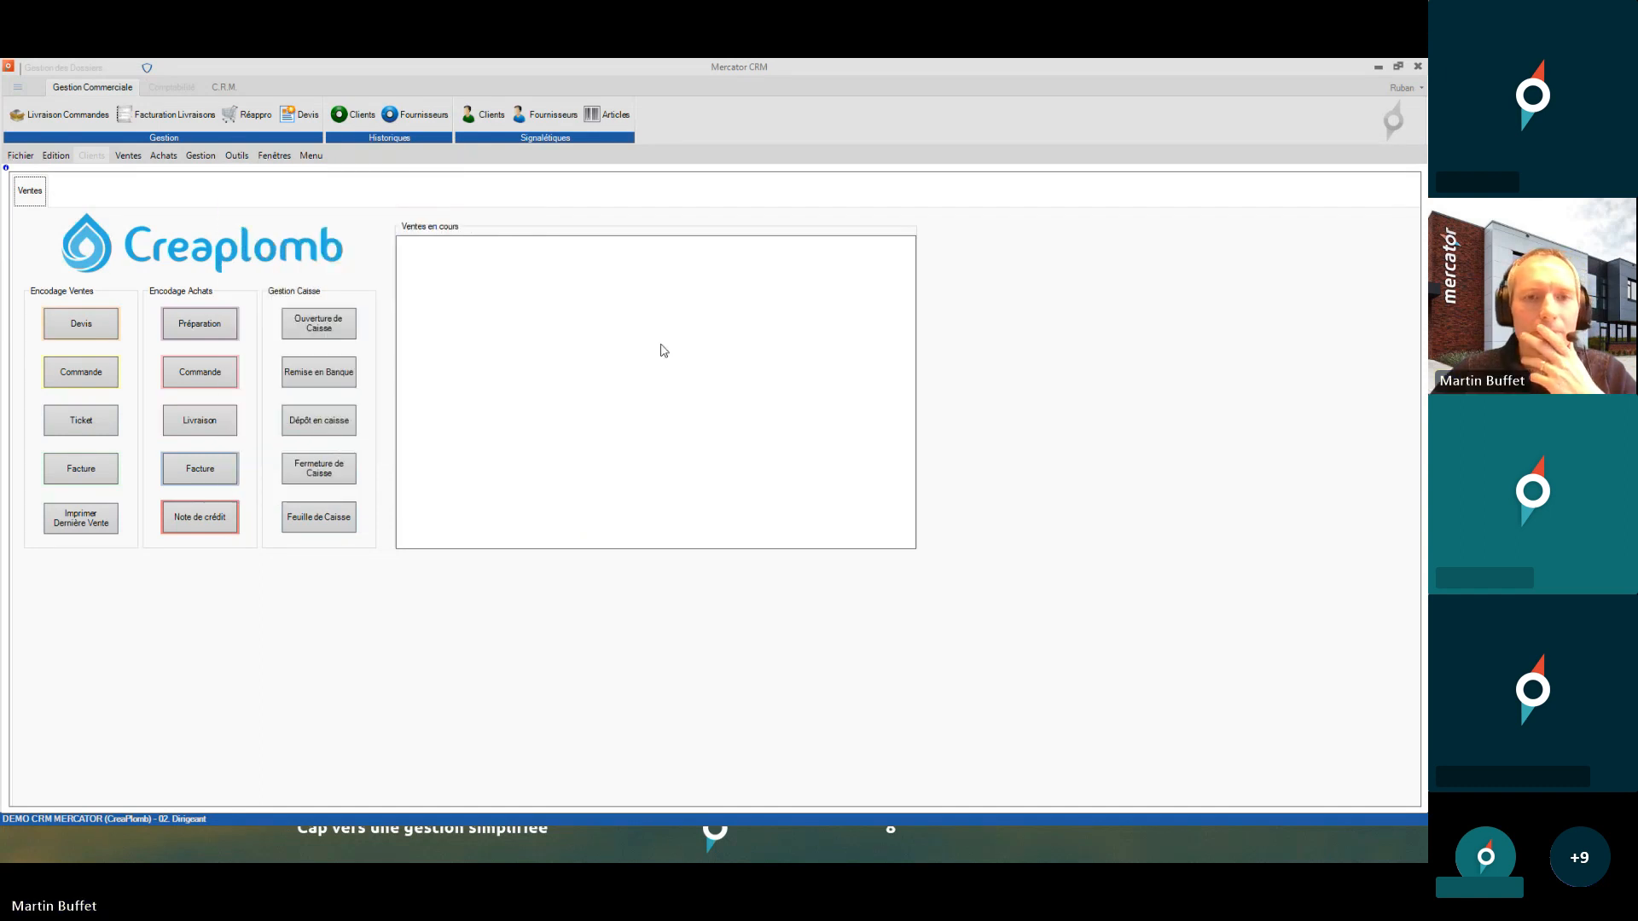
- Maximise the profile, confirm Exporter and Importer are blocked under Fichier, and start Login Utilisateur
left_click(503, 281)
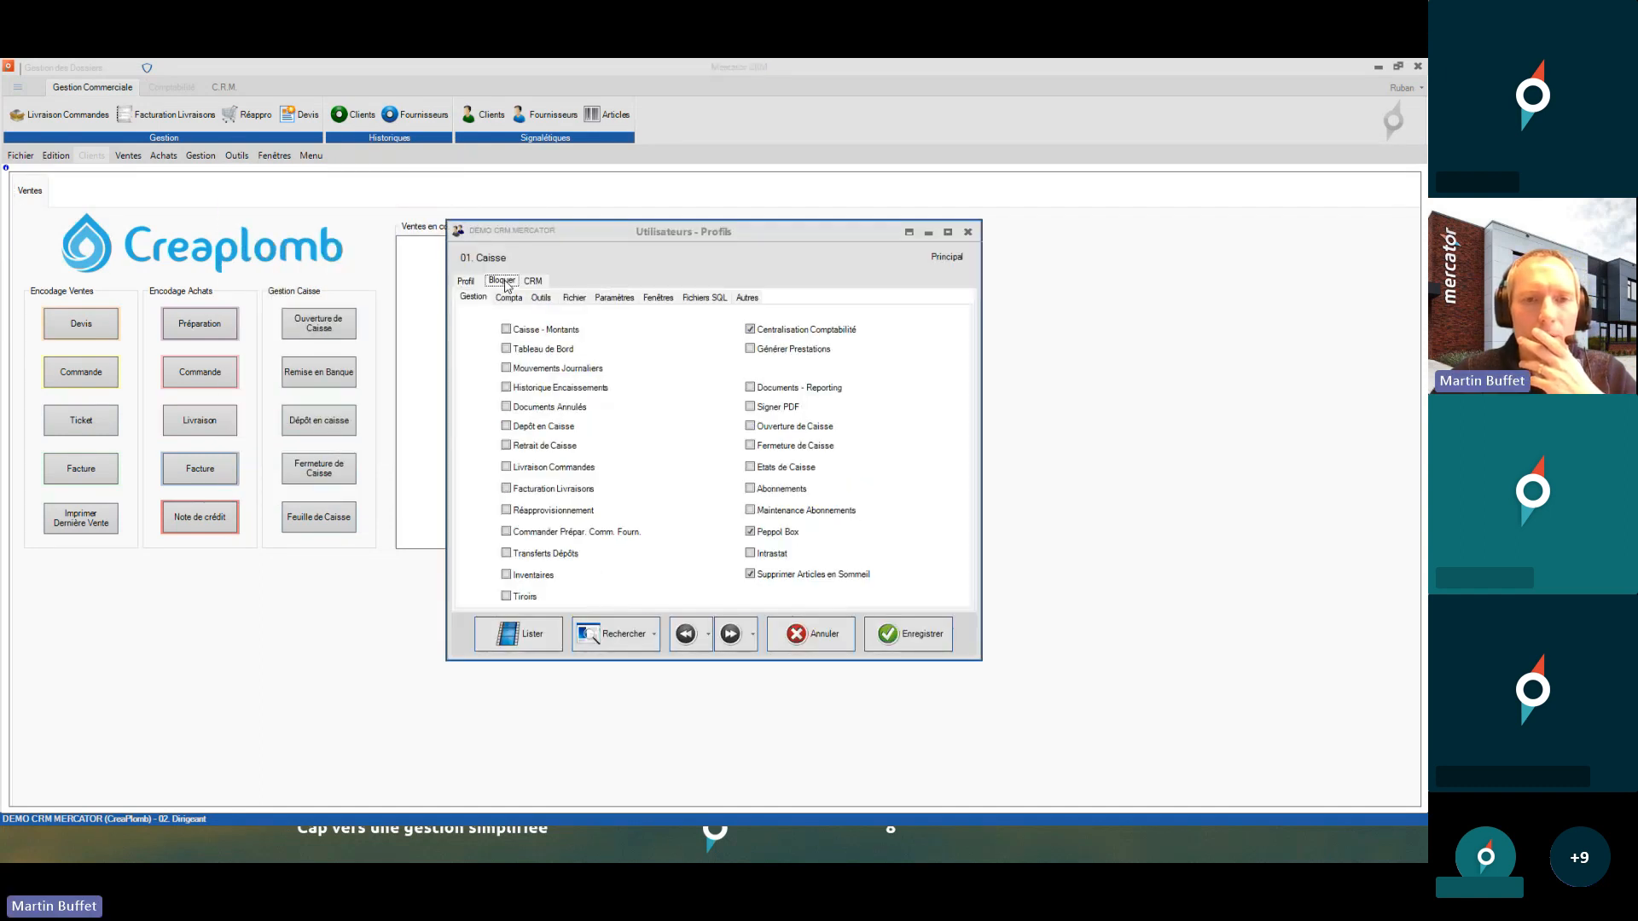
left_click(909, 232)
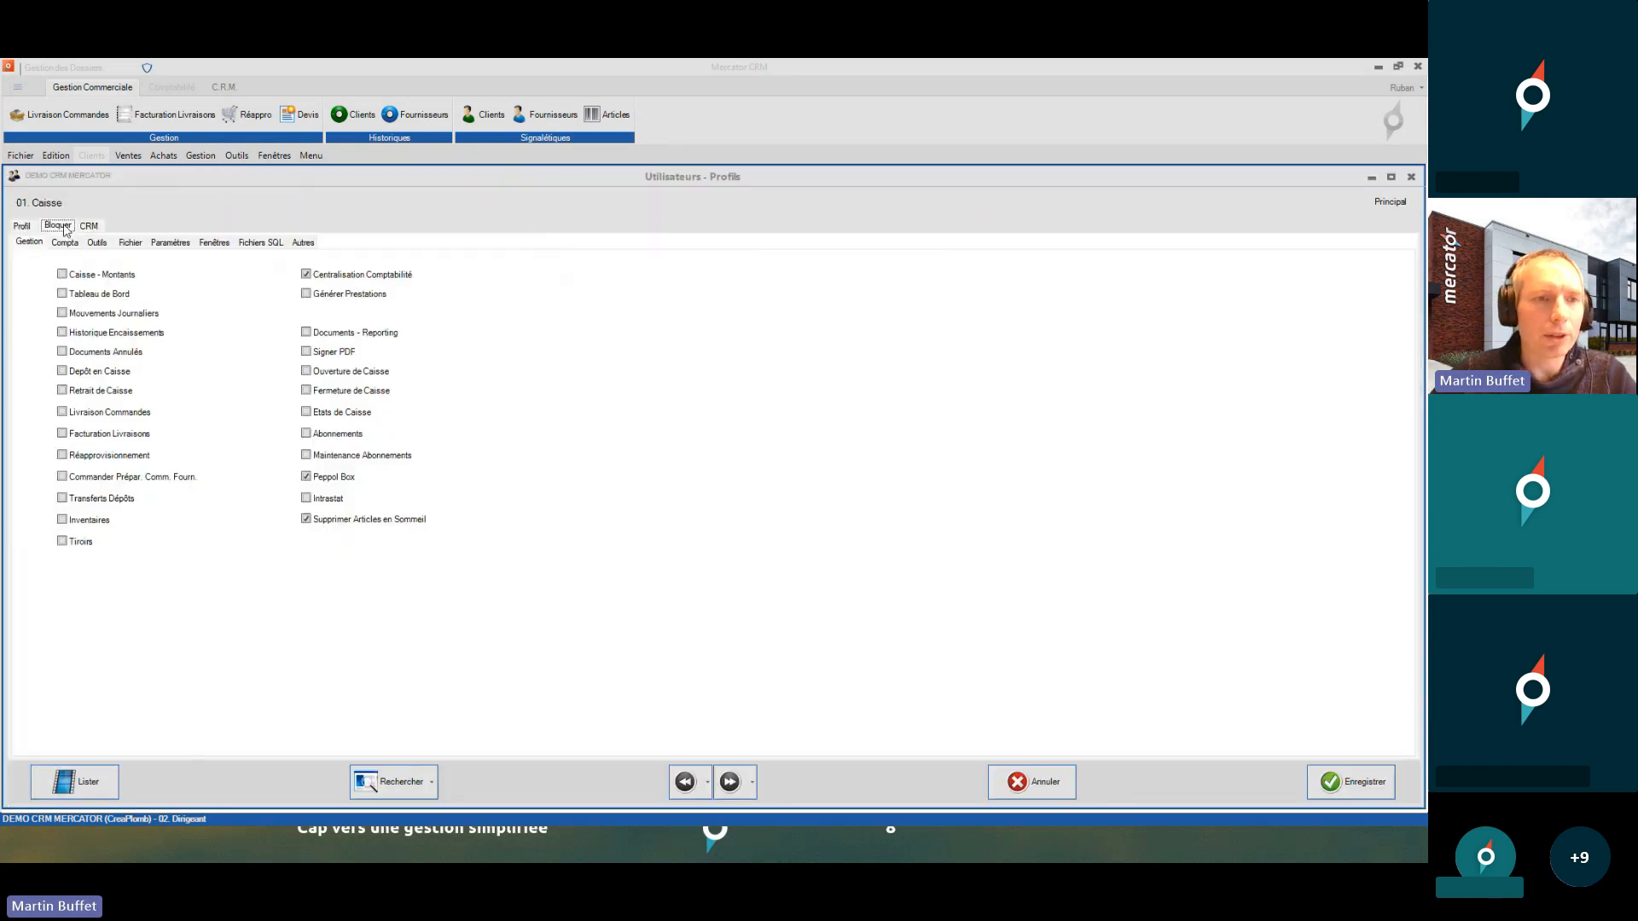
left_click(138, 247)
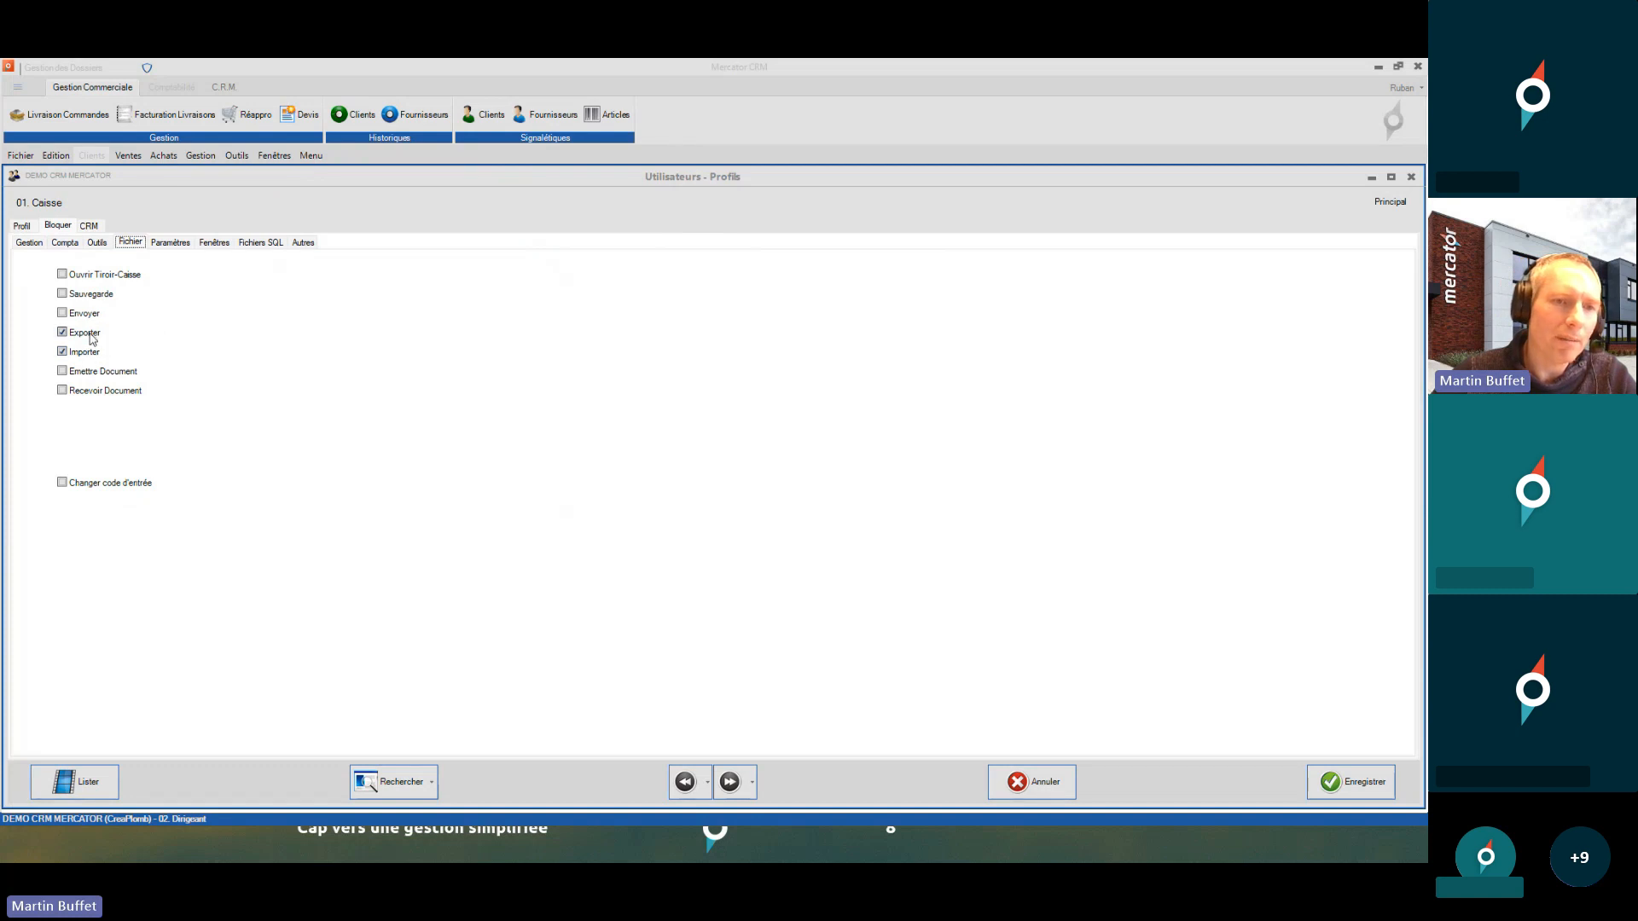
left_click(22, 157)
left_click(44, 191)
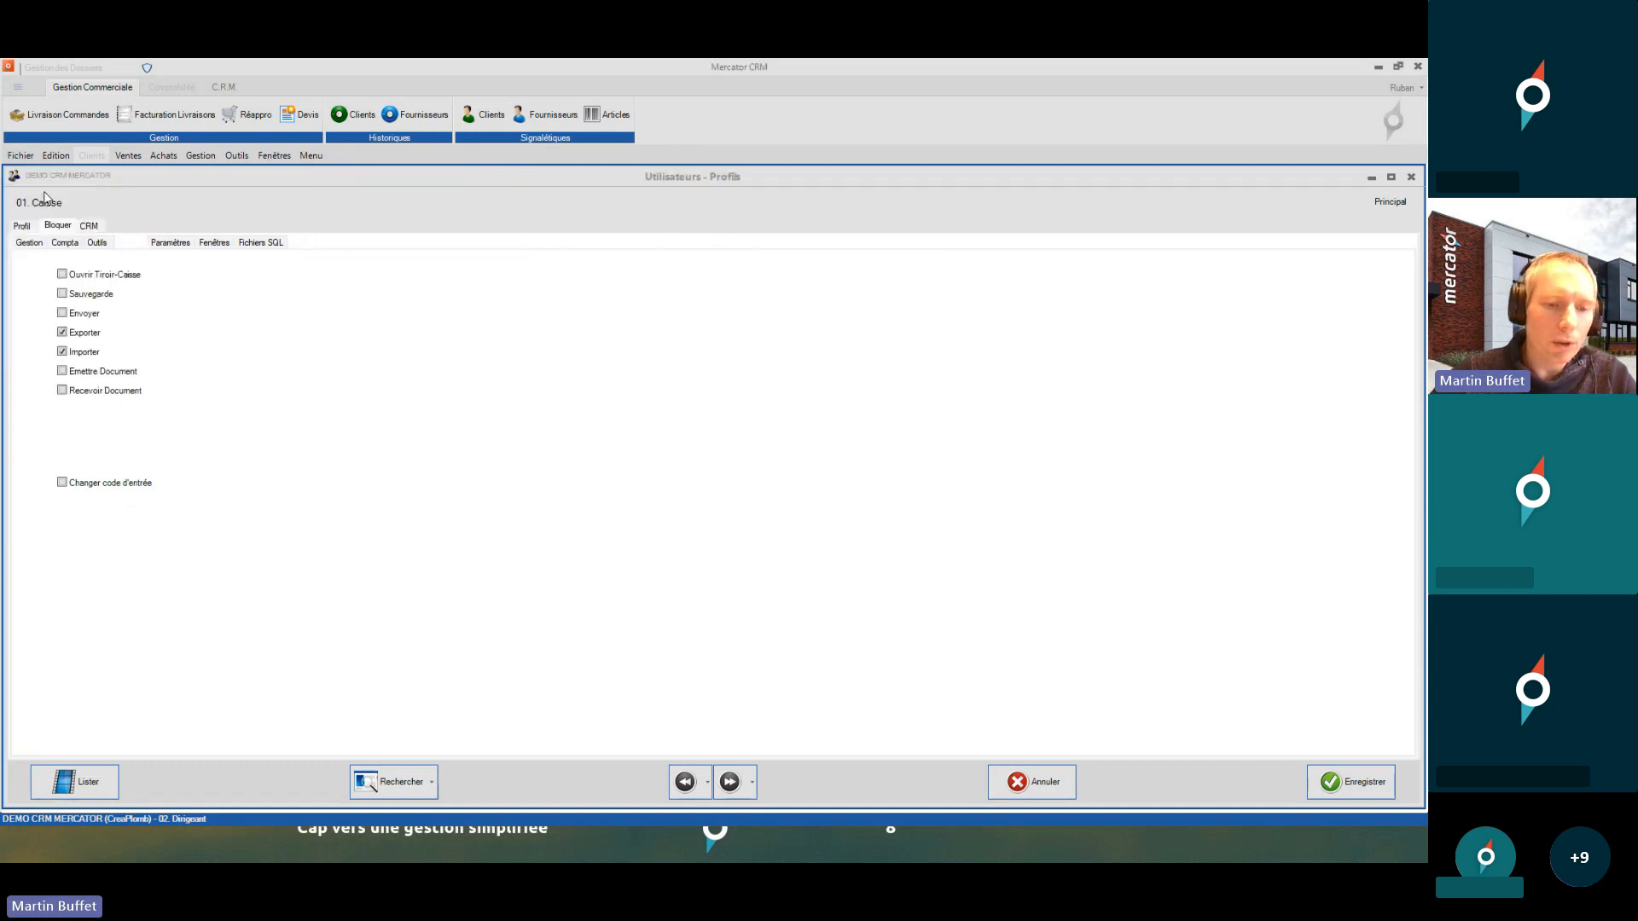
- Log in as 01. Caisse and confirm export is unavailable from the Clients window
type("•••••")
key("Return")
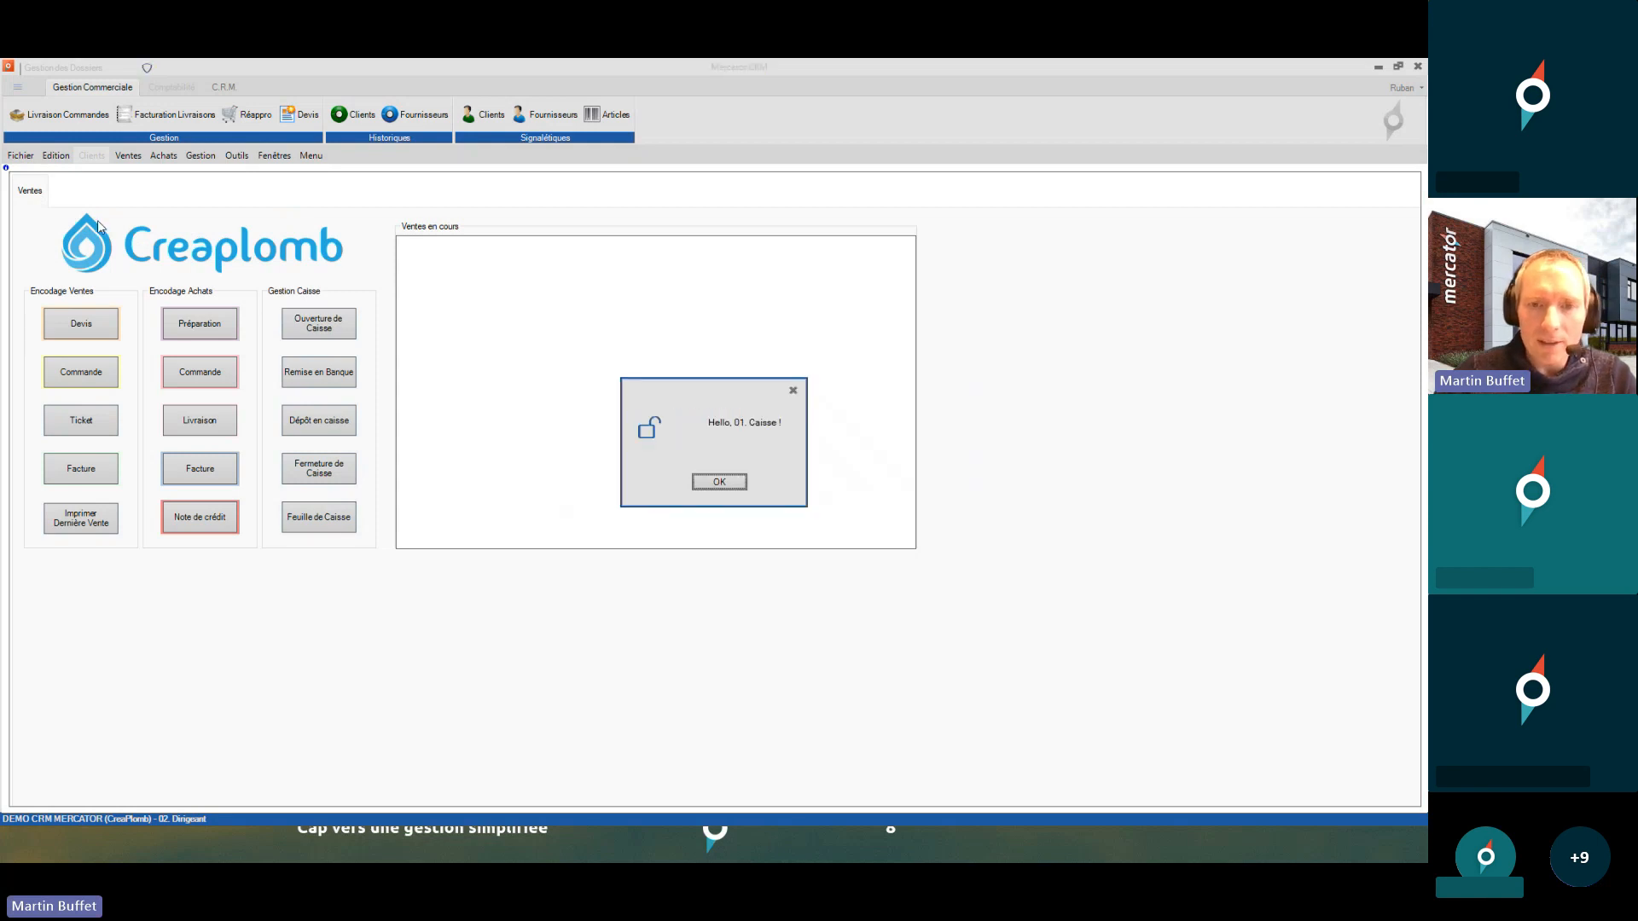
key("Return")
left_click(409, 114)
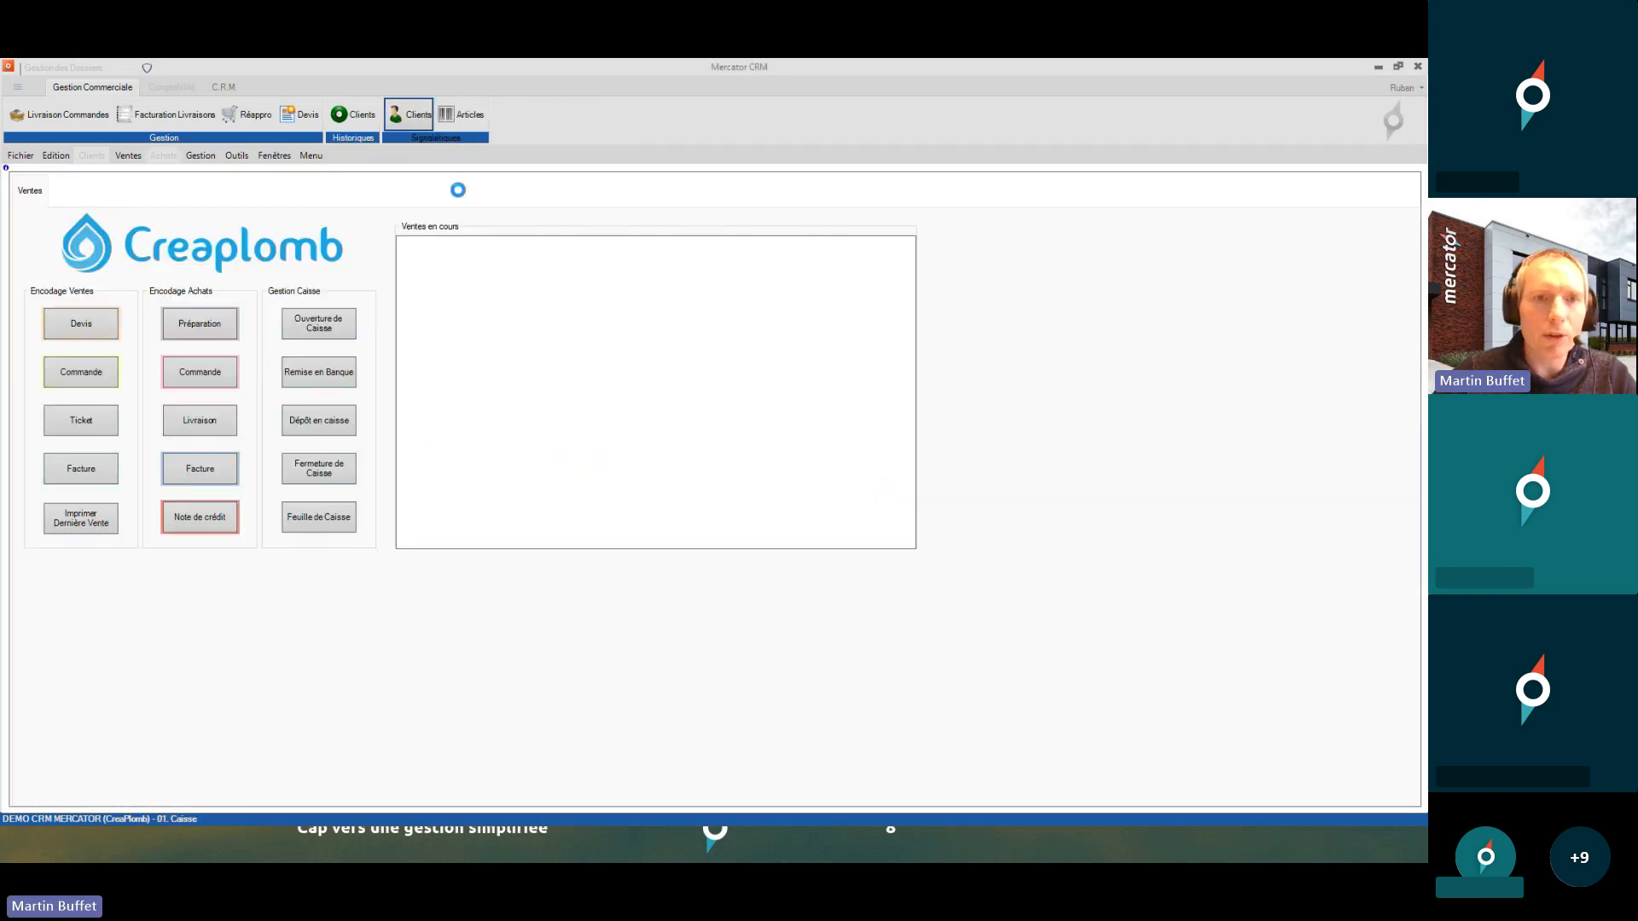
left_click(608, 629)
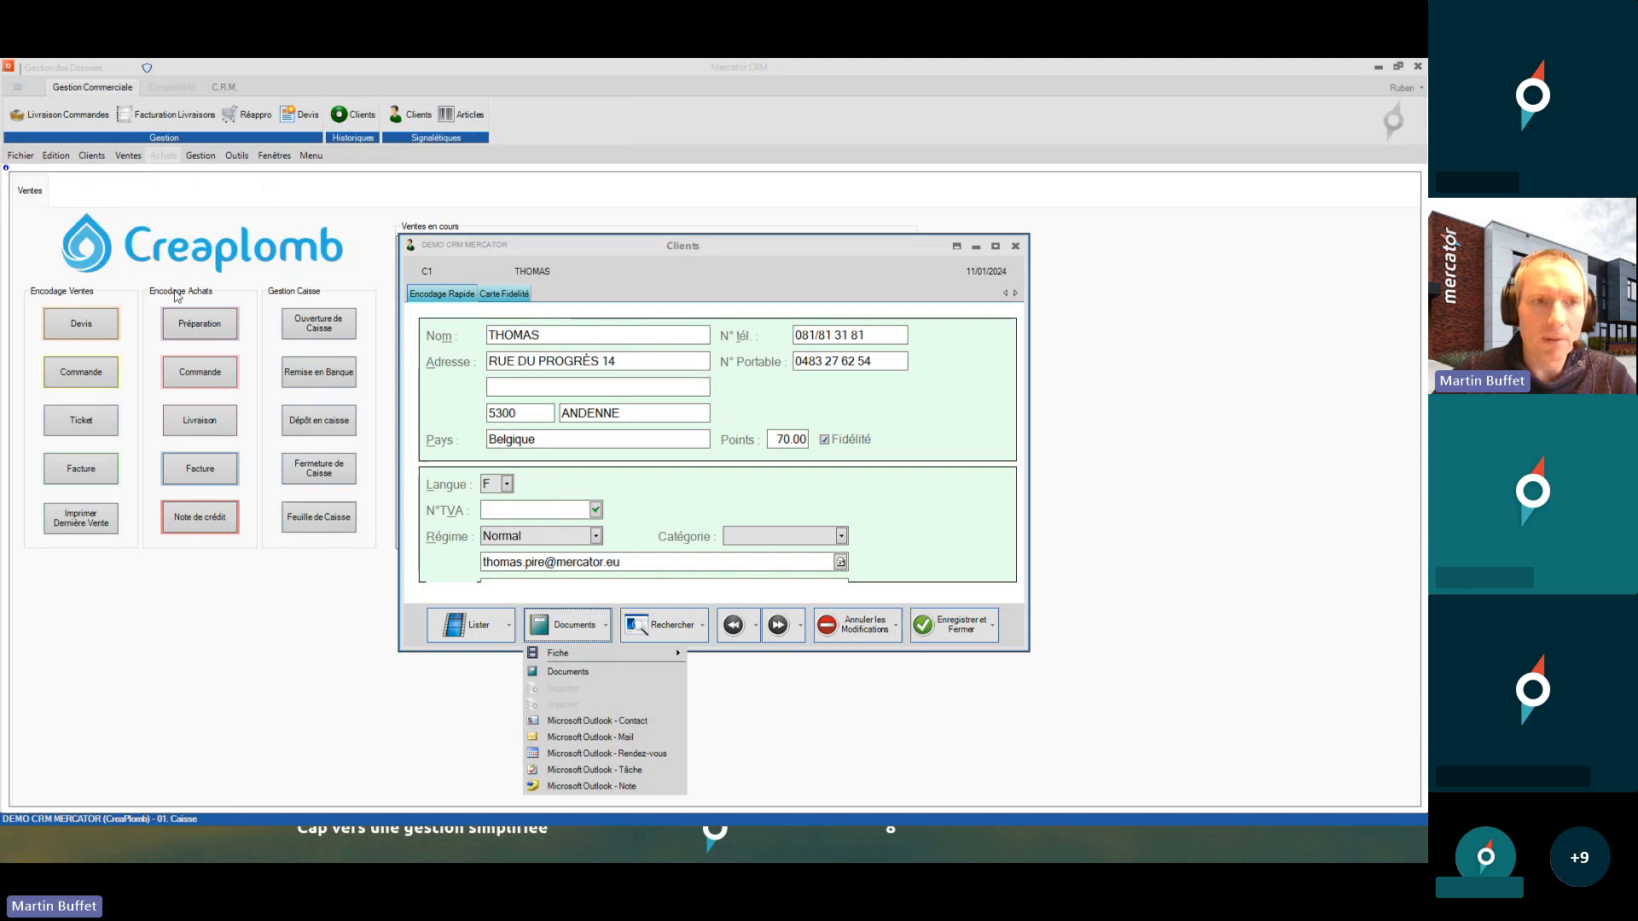
left_click(19, 158)
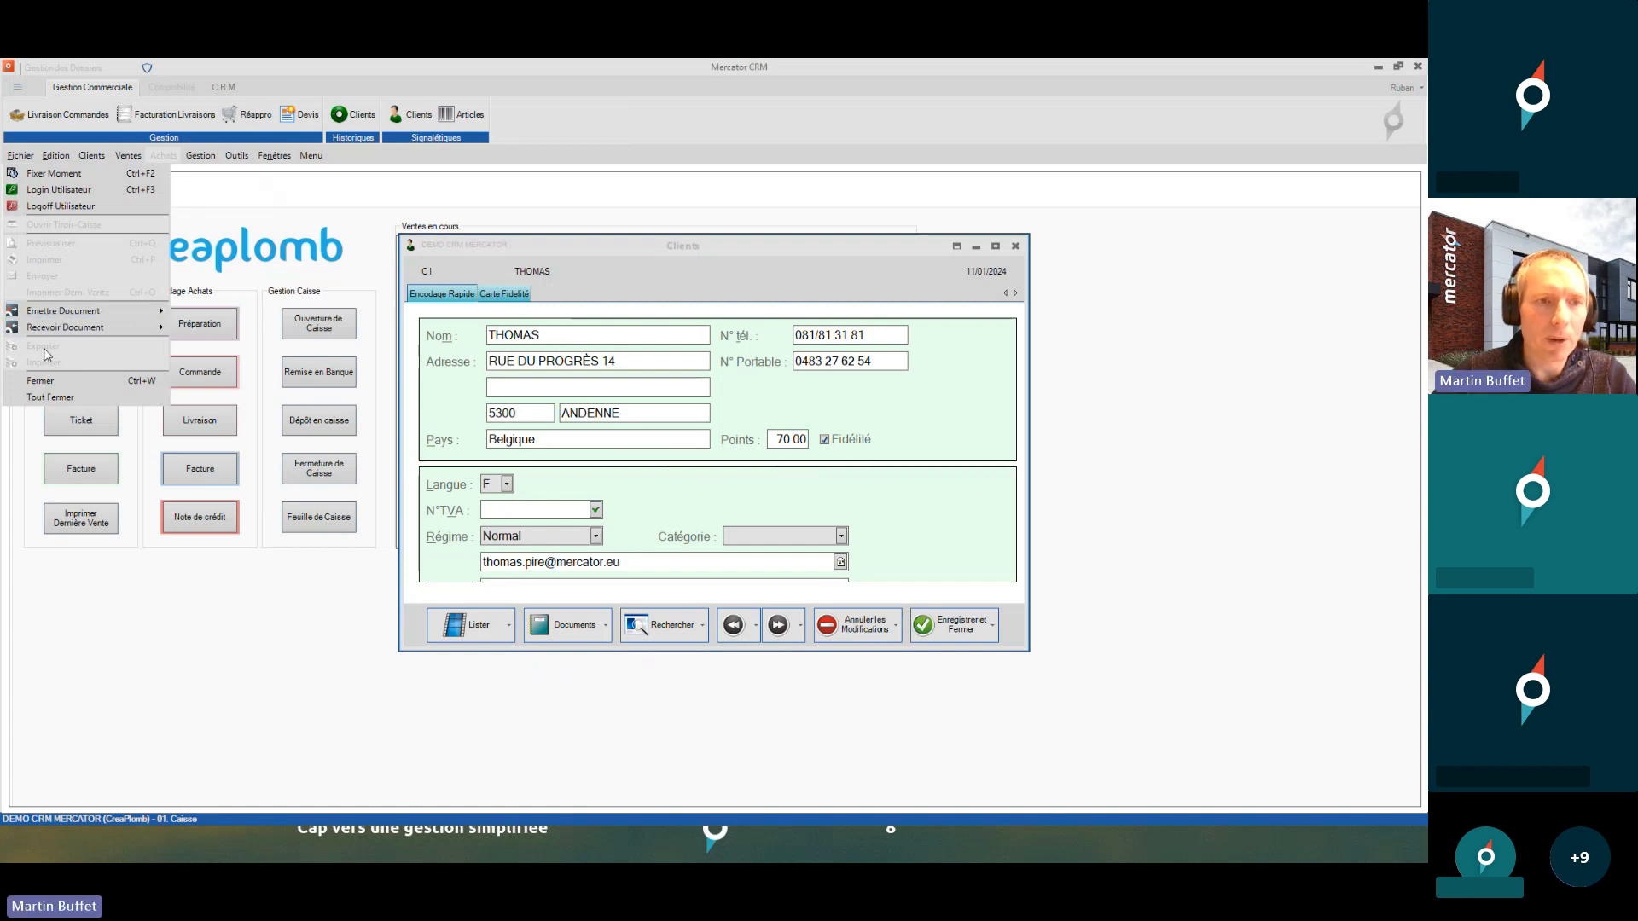
left_click(40, 380)
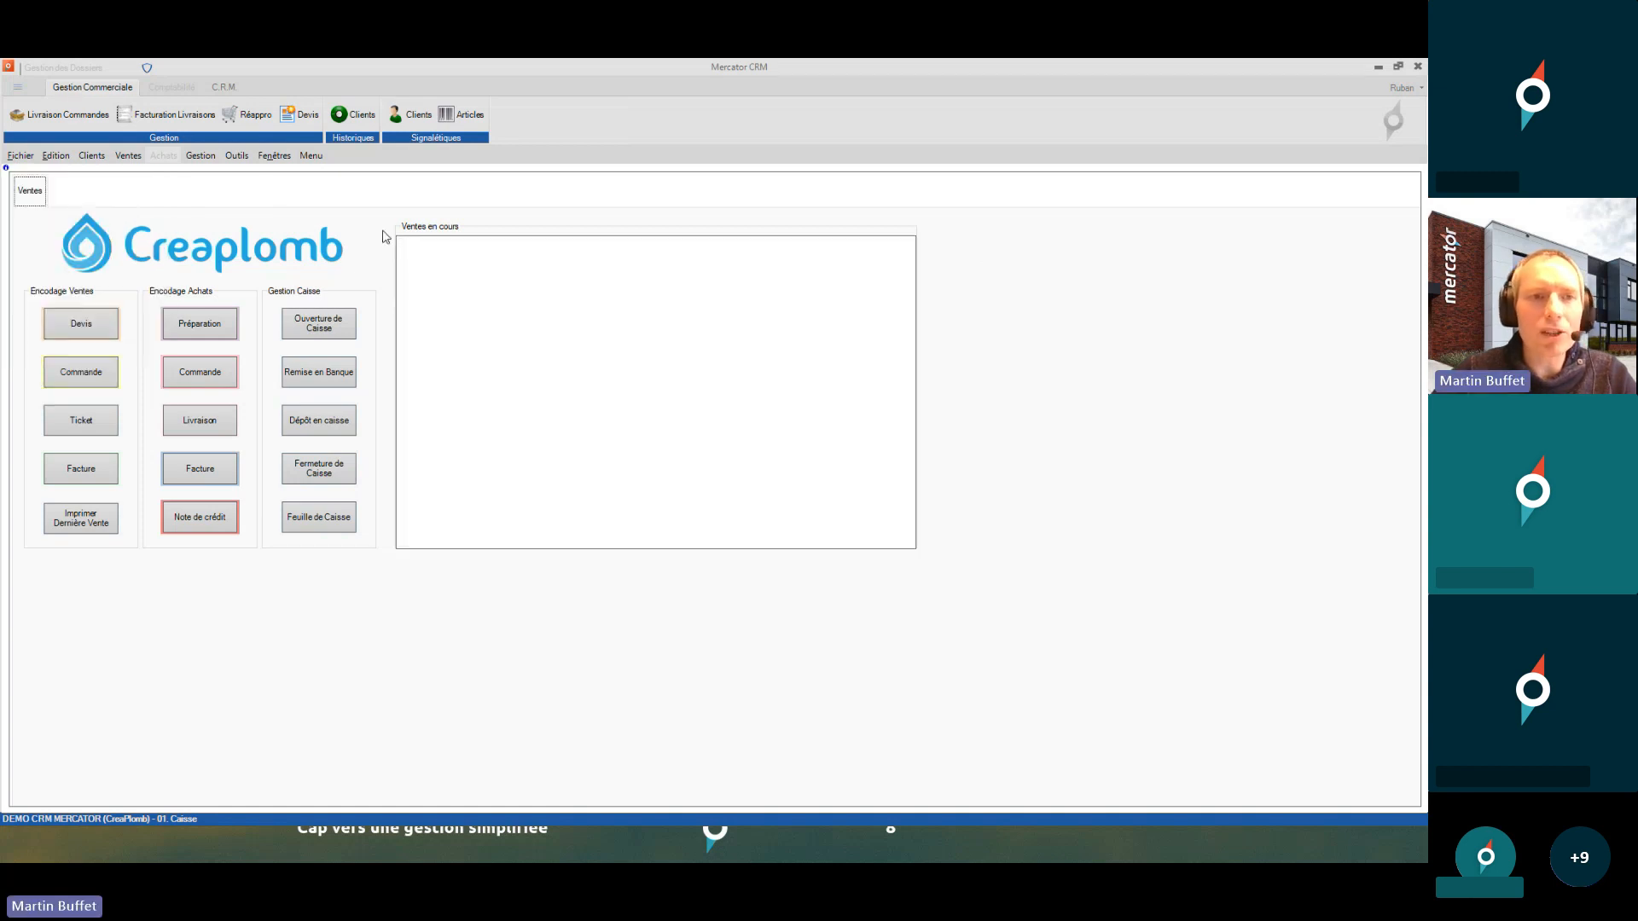
- Log back in as 02. Dirigeant through Fichier > Login Utilisateur and dismiss the welcome message
left_click(238, 157)
mouse_move(24, 157)
left_click(39, 190)
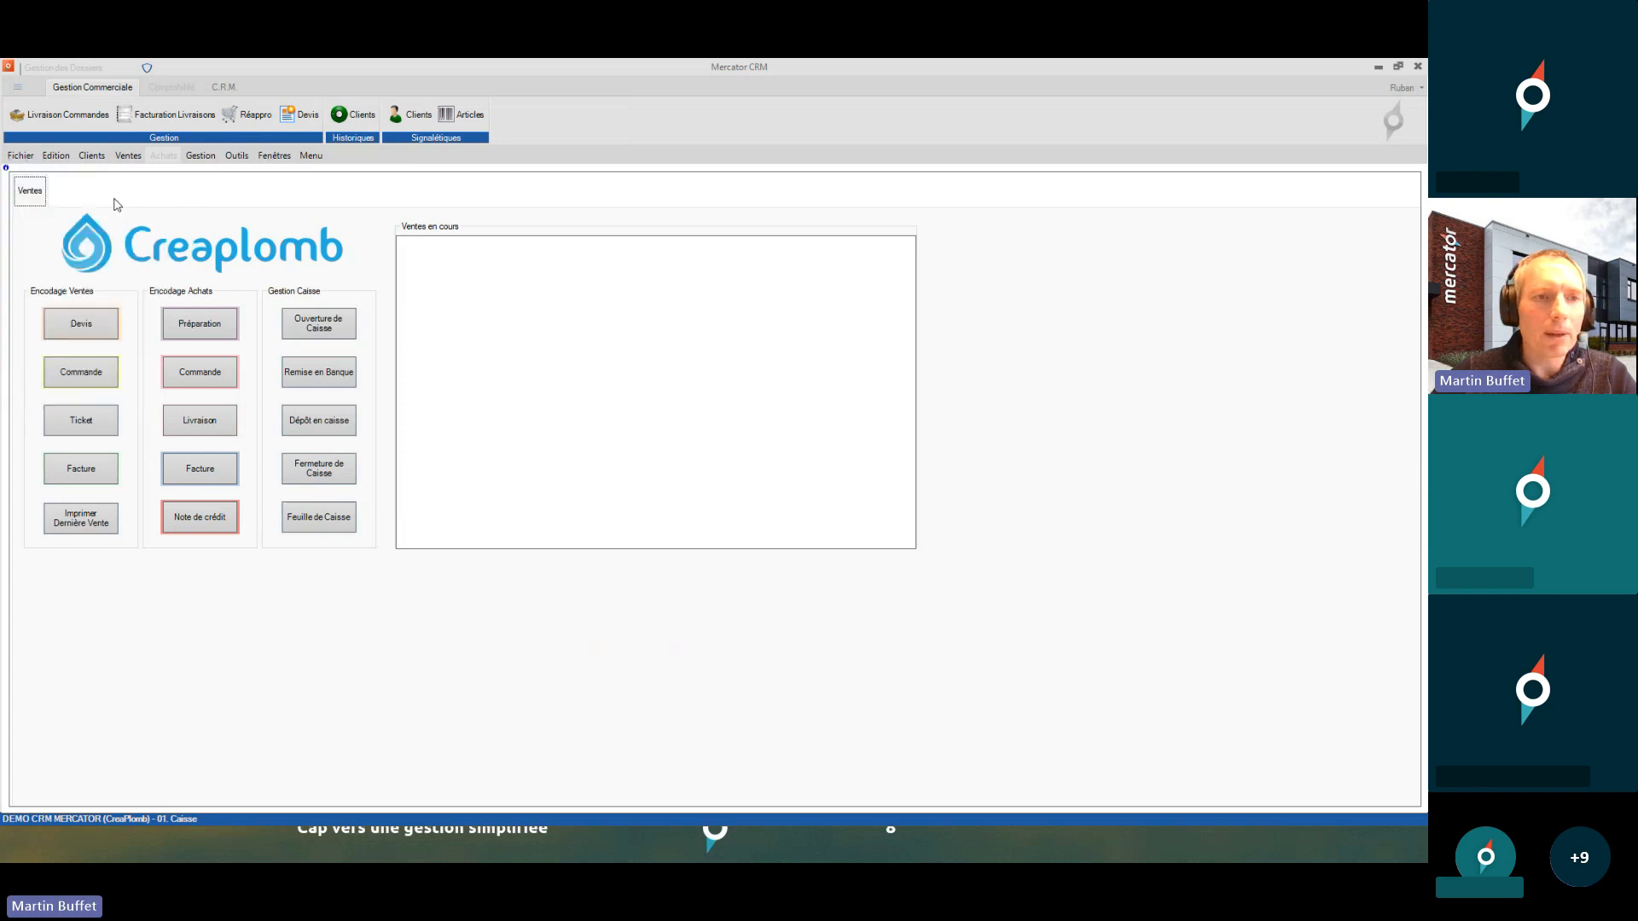
type("****")
key("Return")
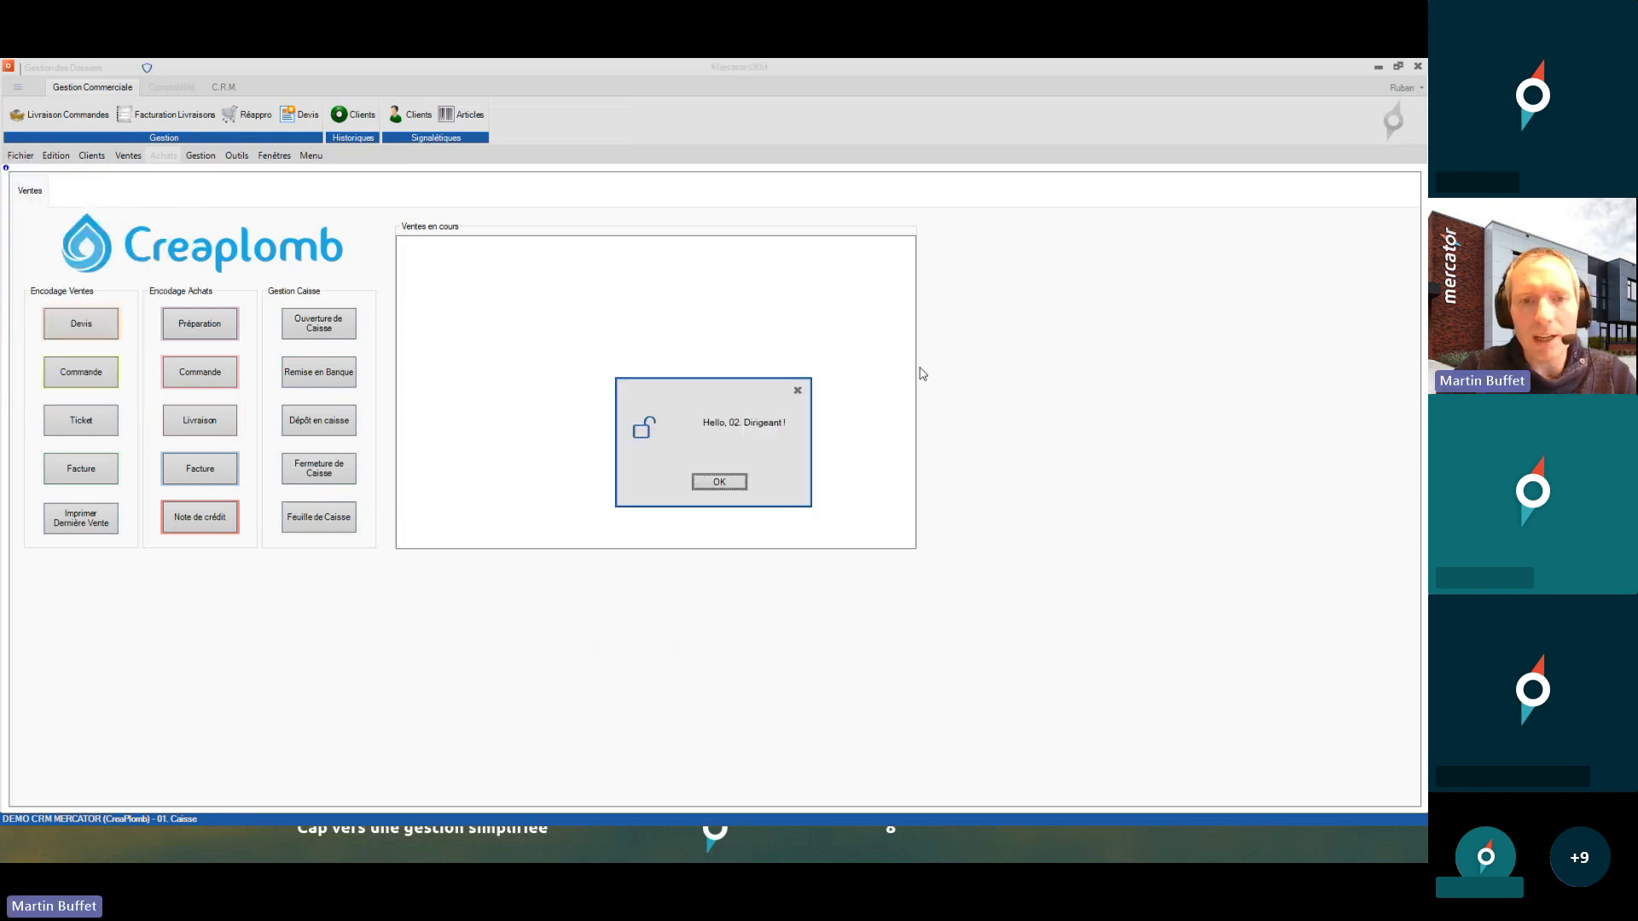
key("Return")
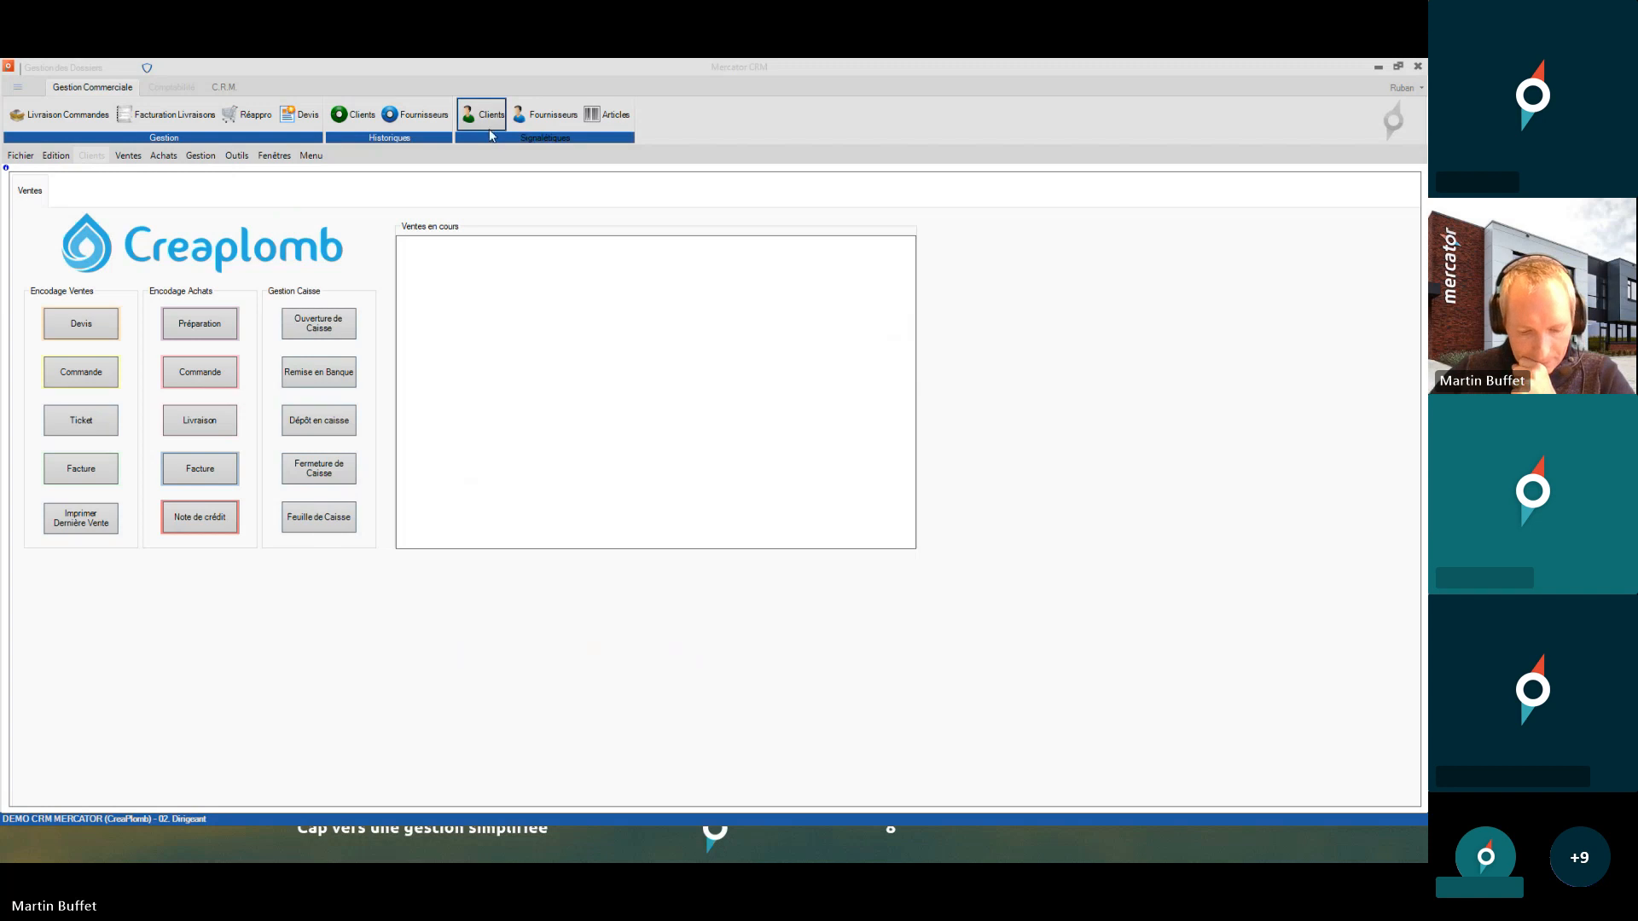
- Open the Caisse profile's Bloquer restrictions and compare its Outils blocks with the tools menu entries
left_click(237, 155)
mouse_move(285, 224)
left_click(448, 227)
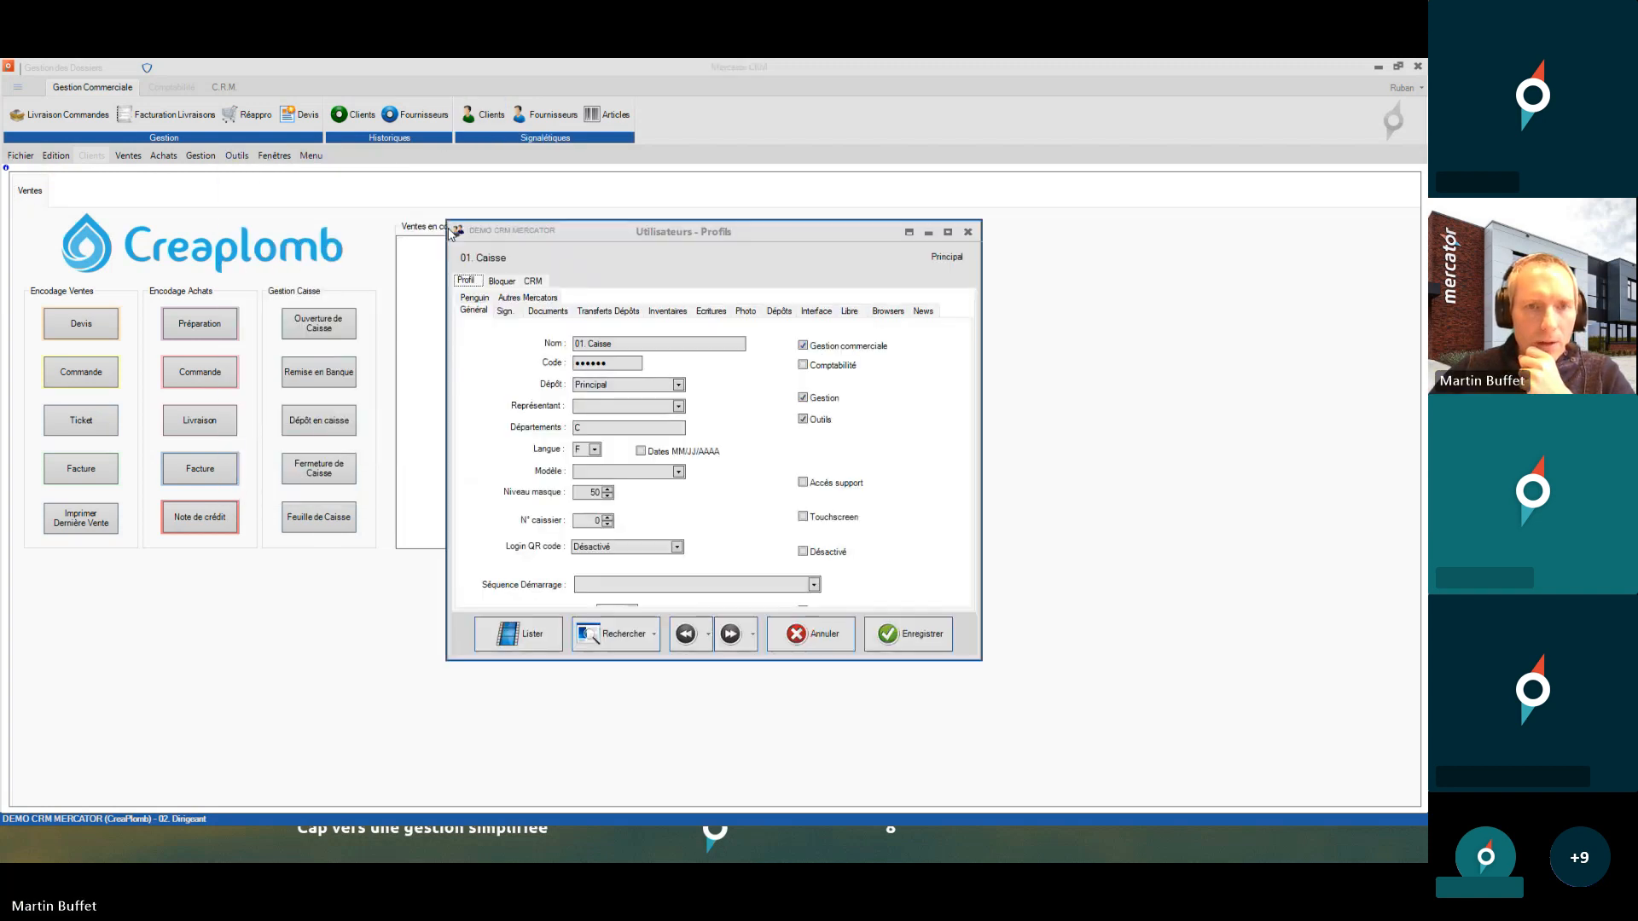
left_click(502, 283)
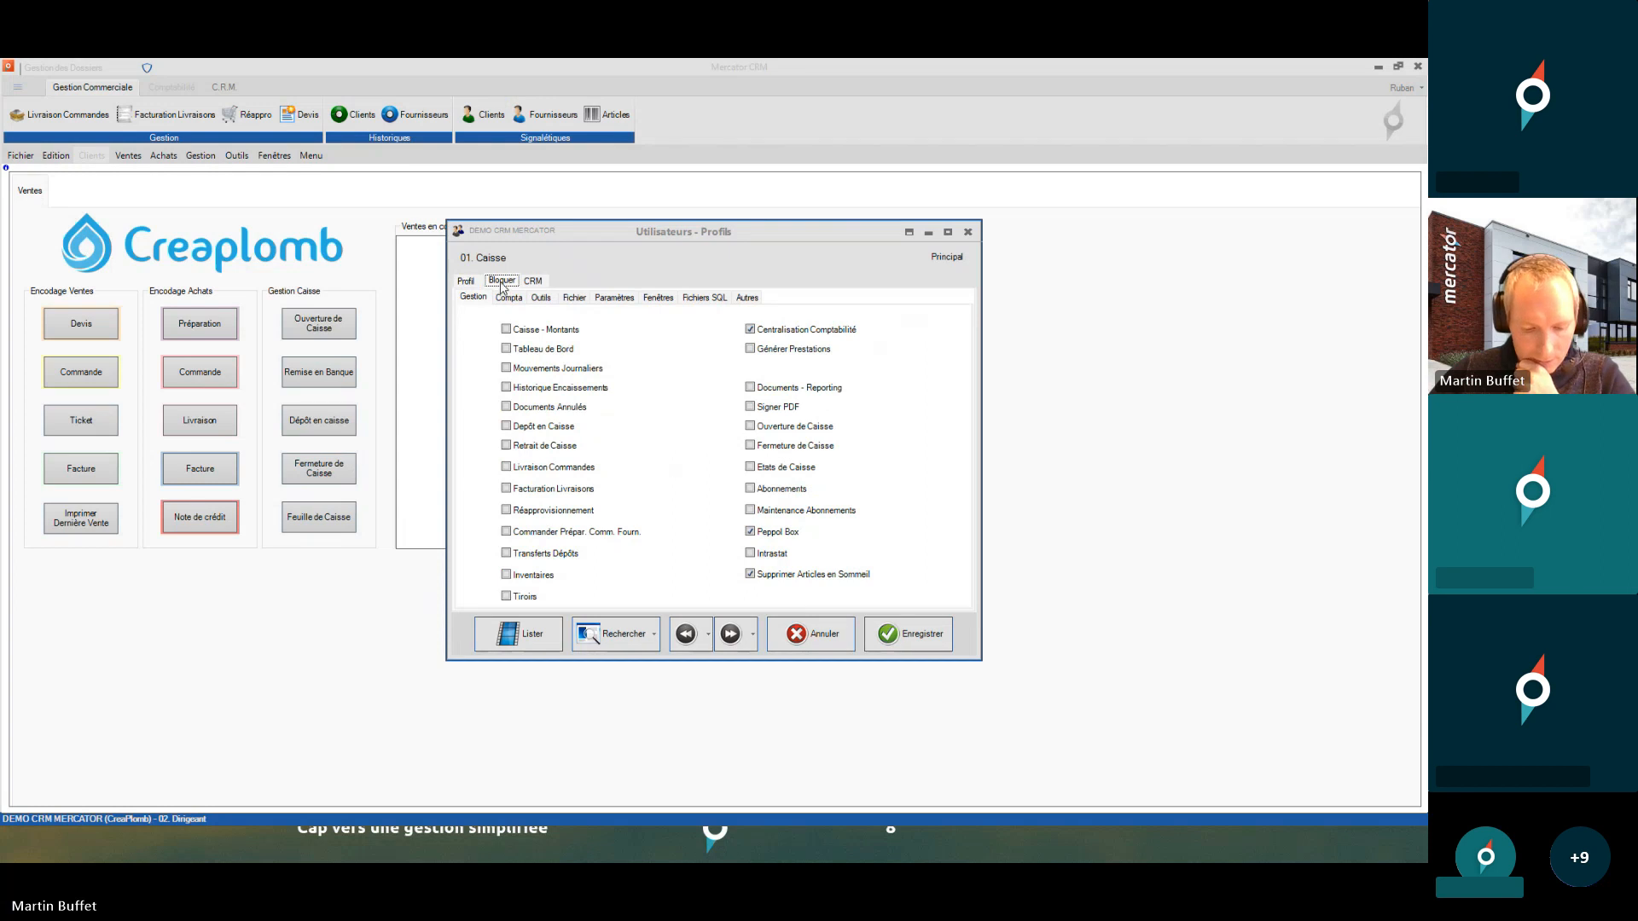
left_click(948, 232)
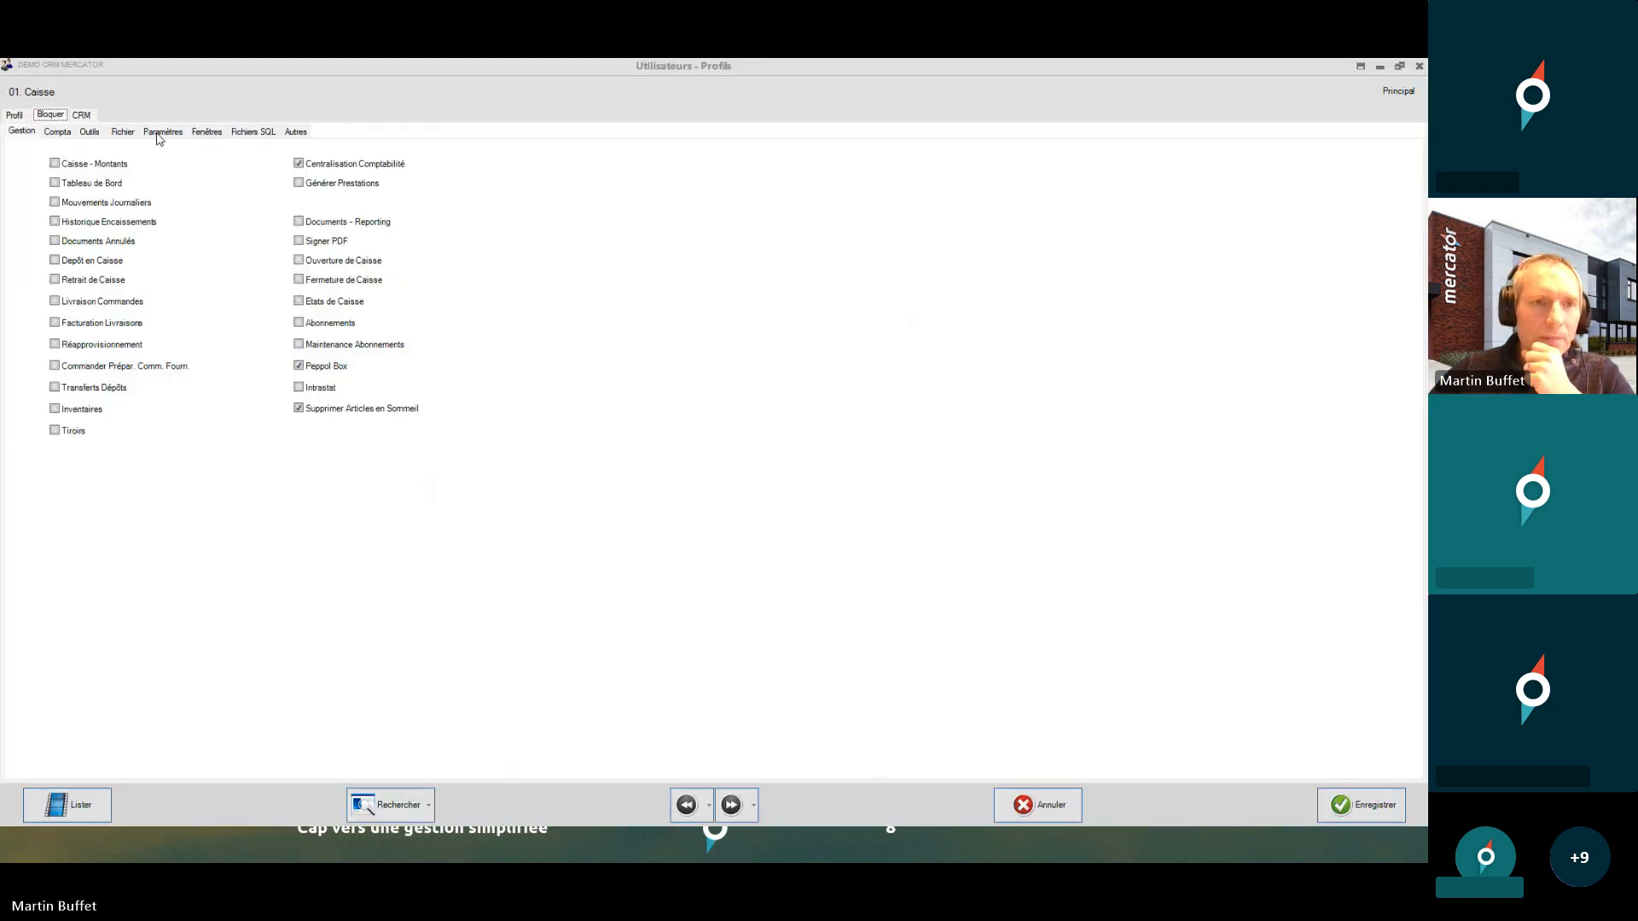
left_click(96, 134)
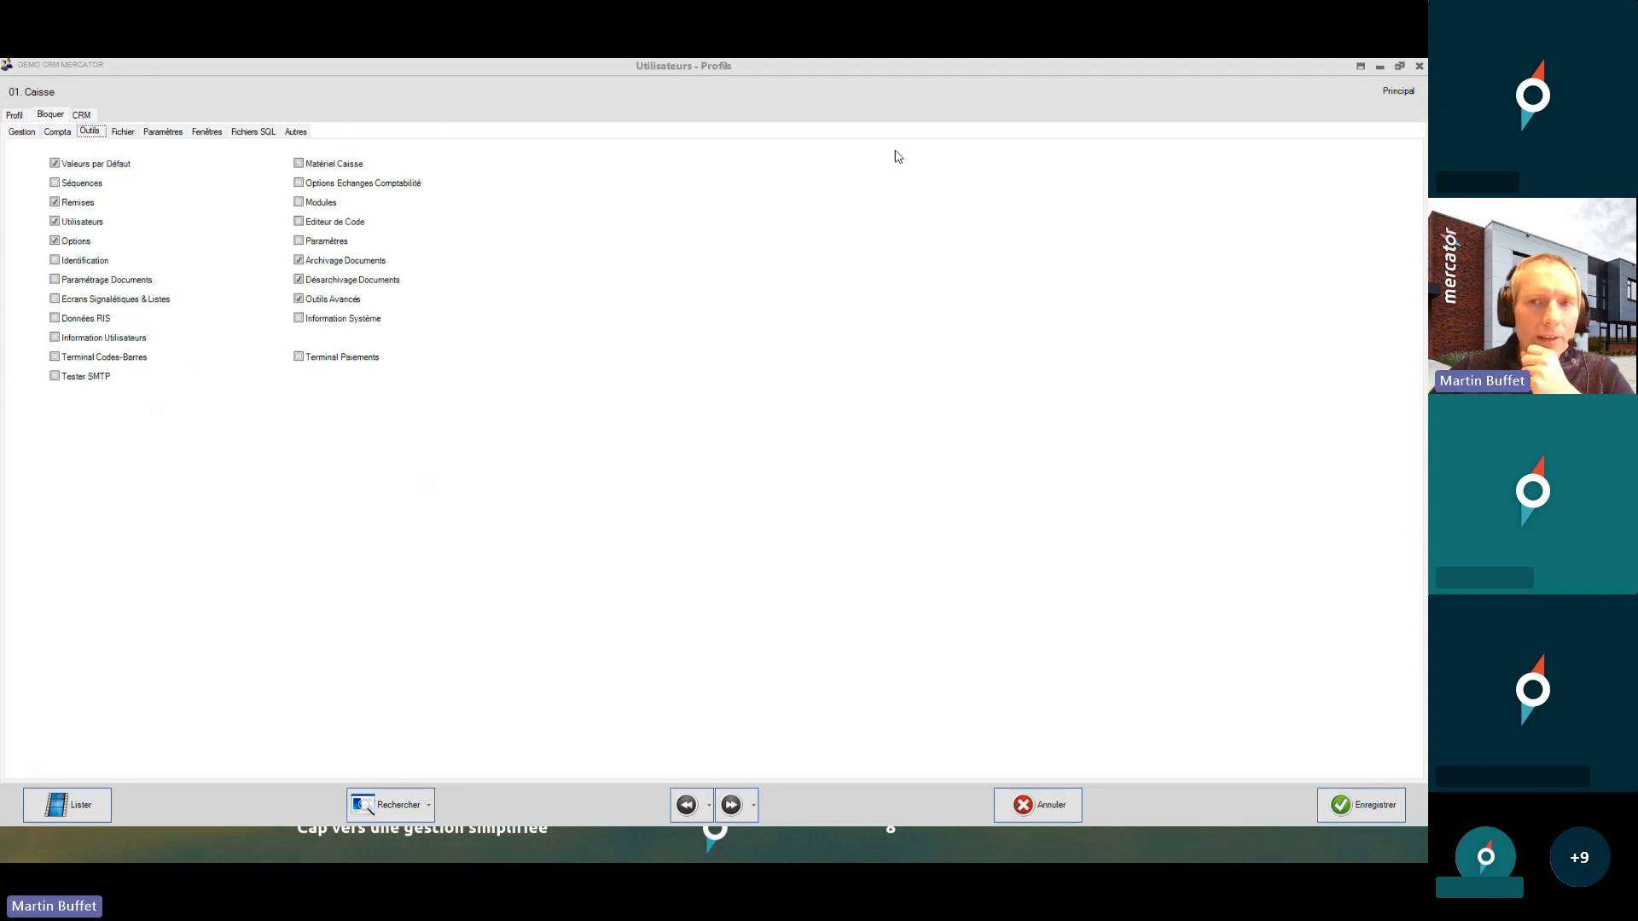
double_click(1357, 66)
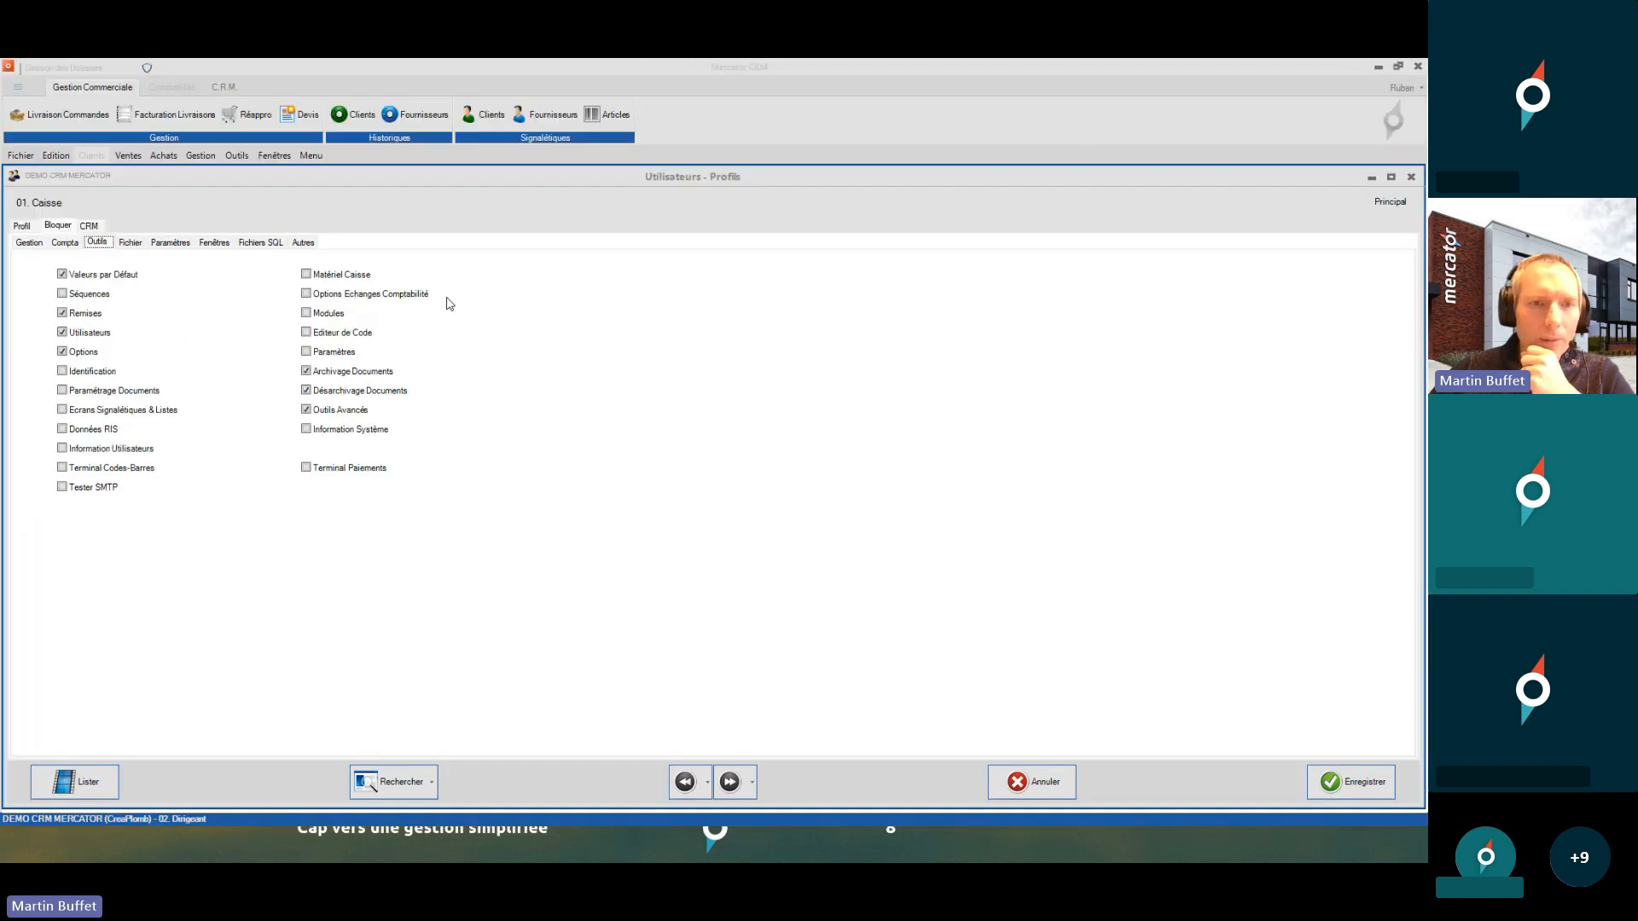
left_click(237, 156)
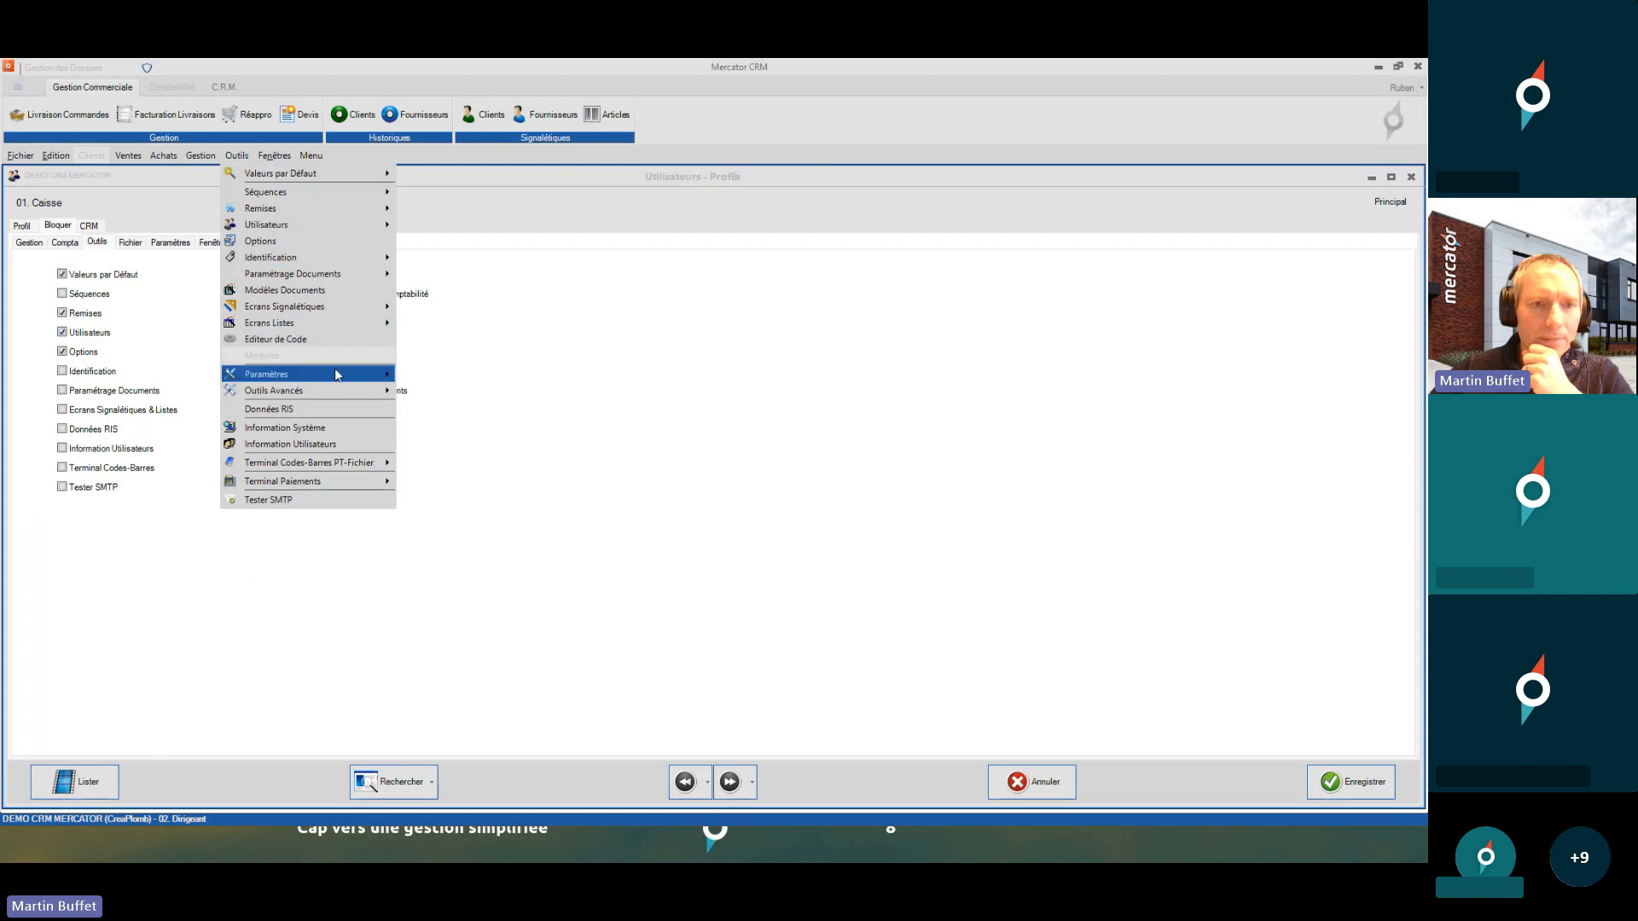
mouse_move(335, 371)
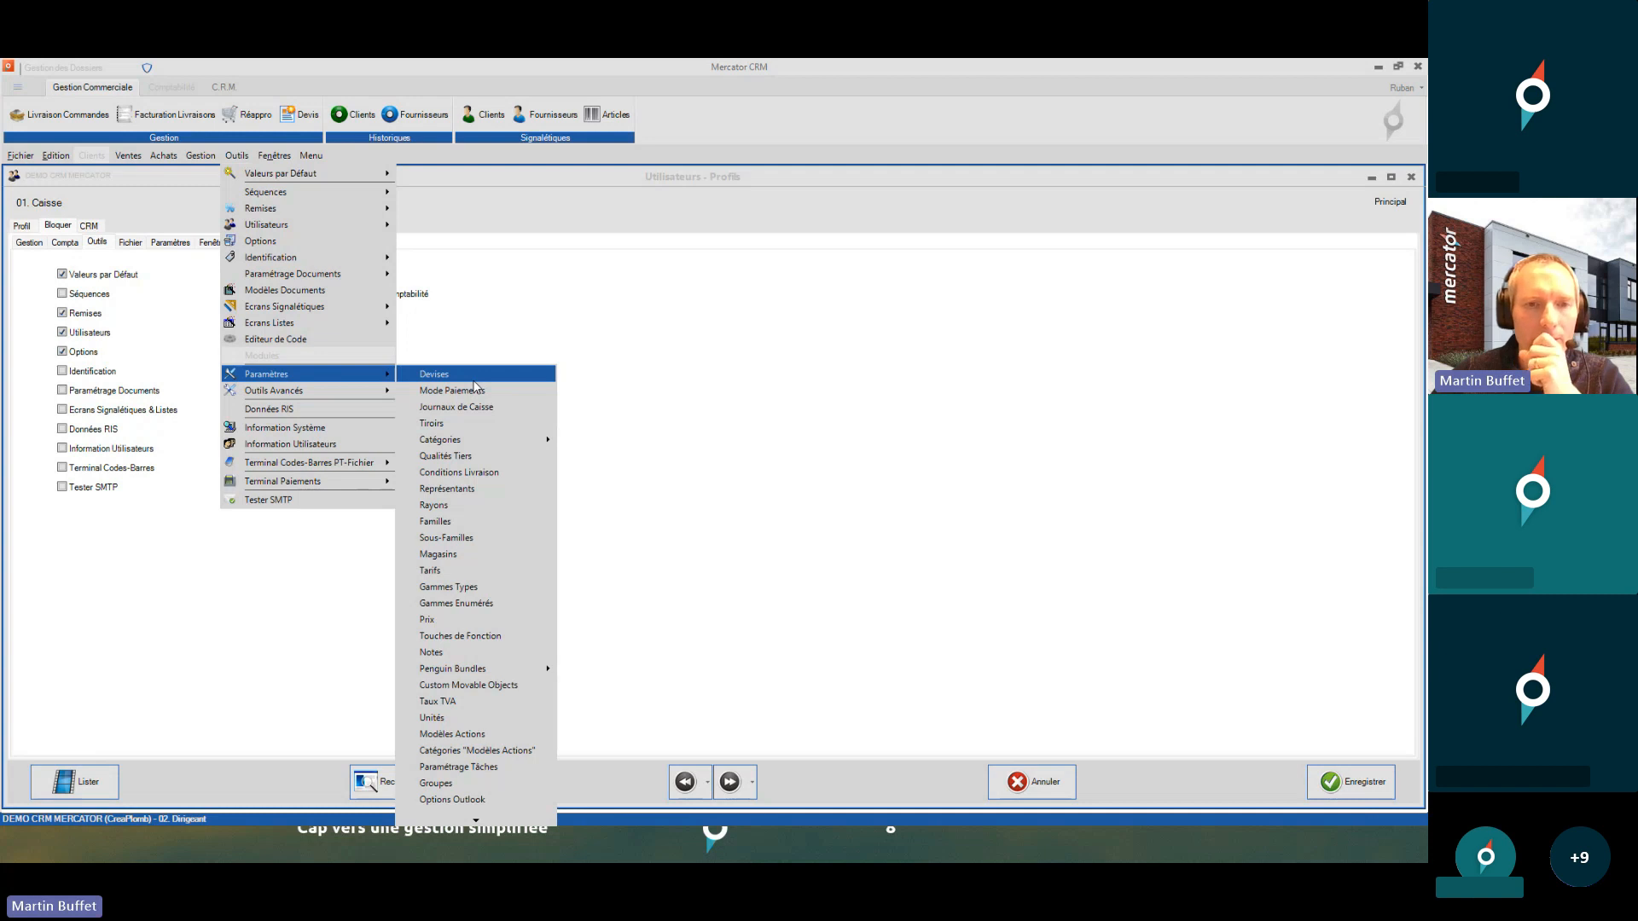
left_click(573, 330)
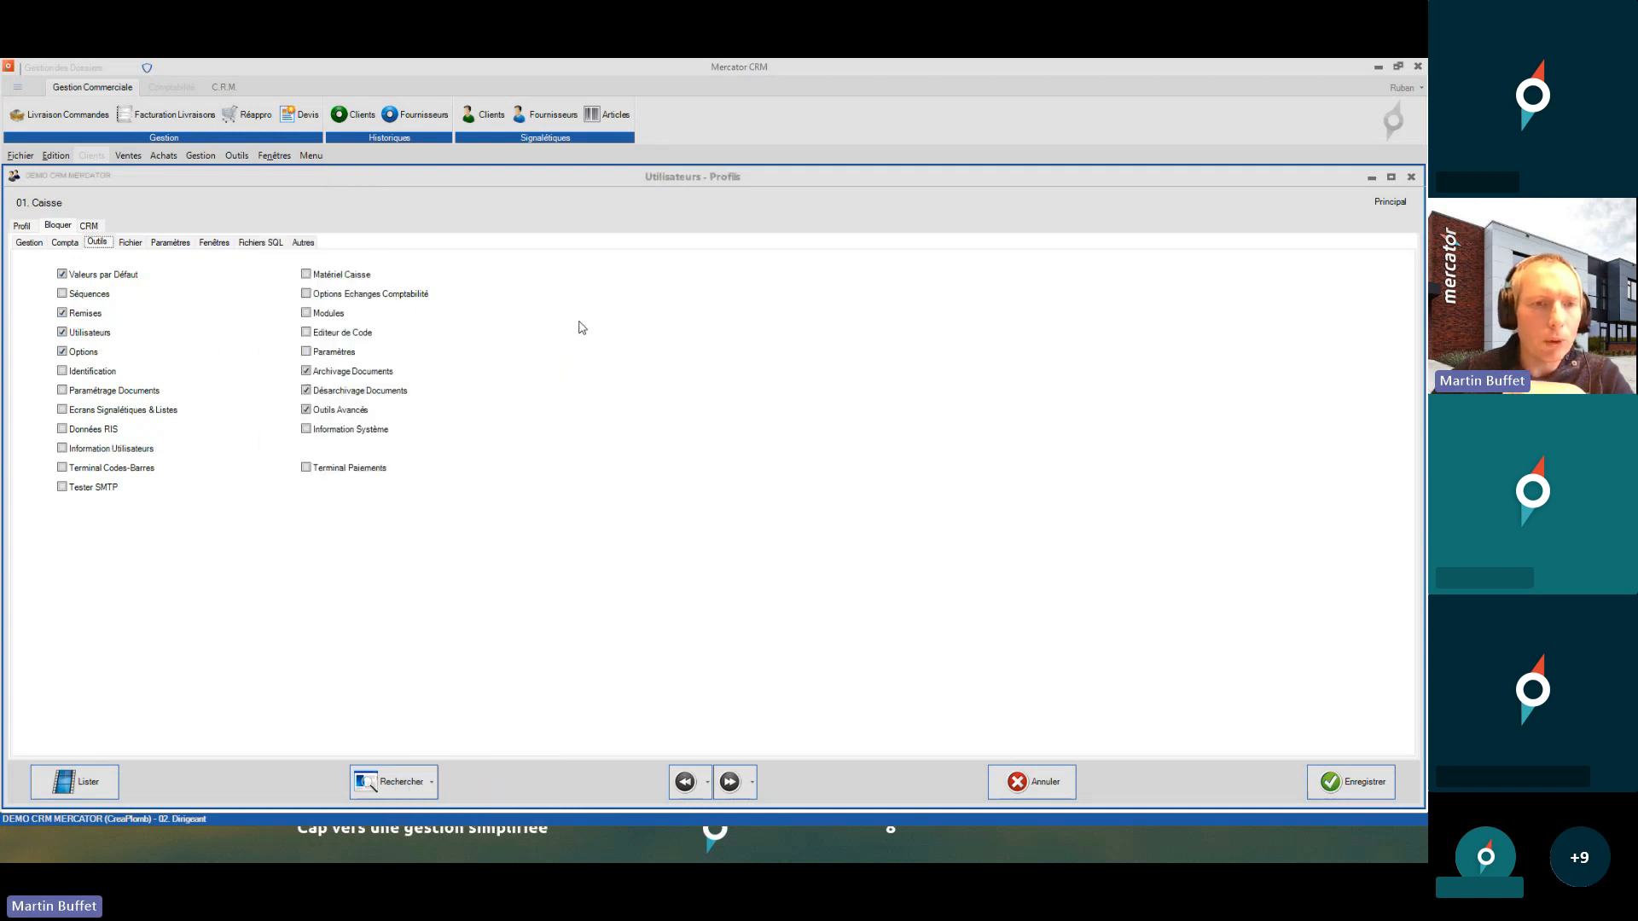
left_click(340, 357)
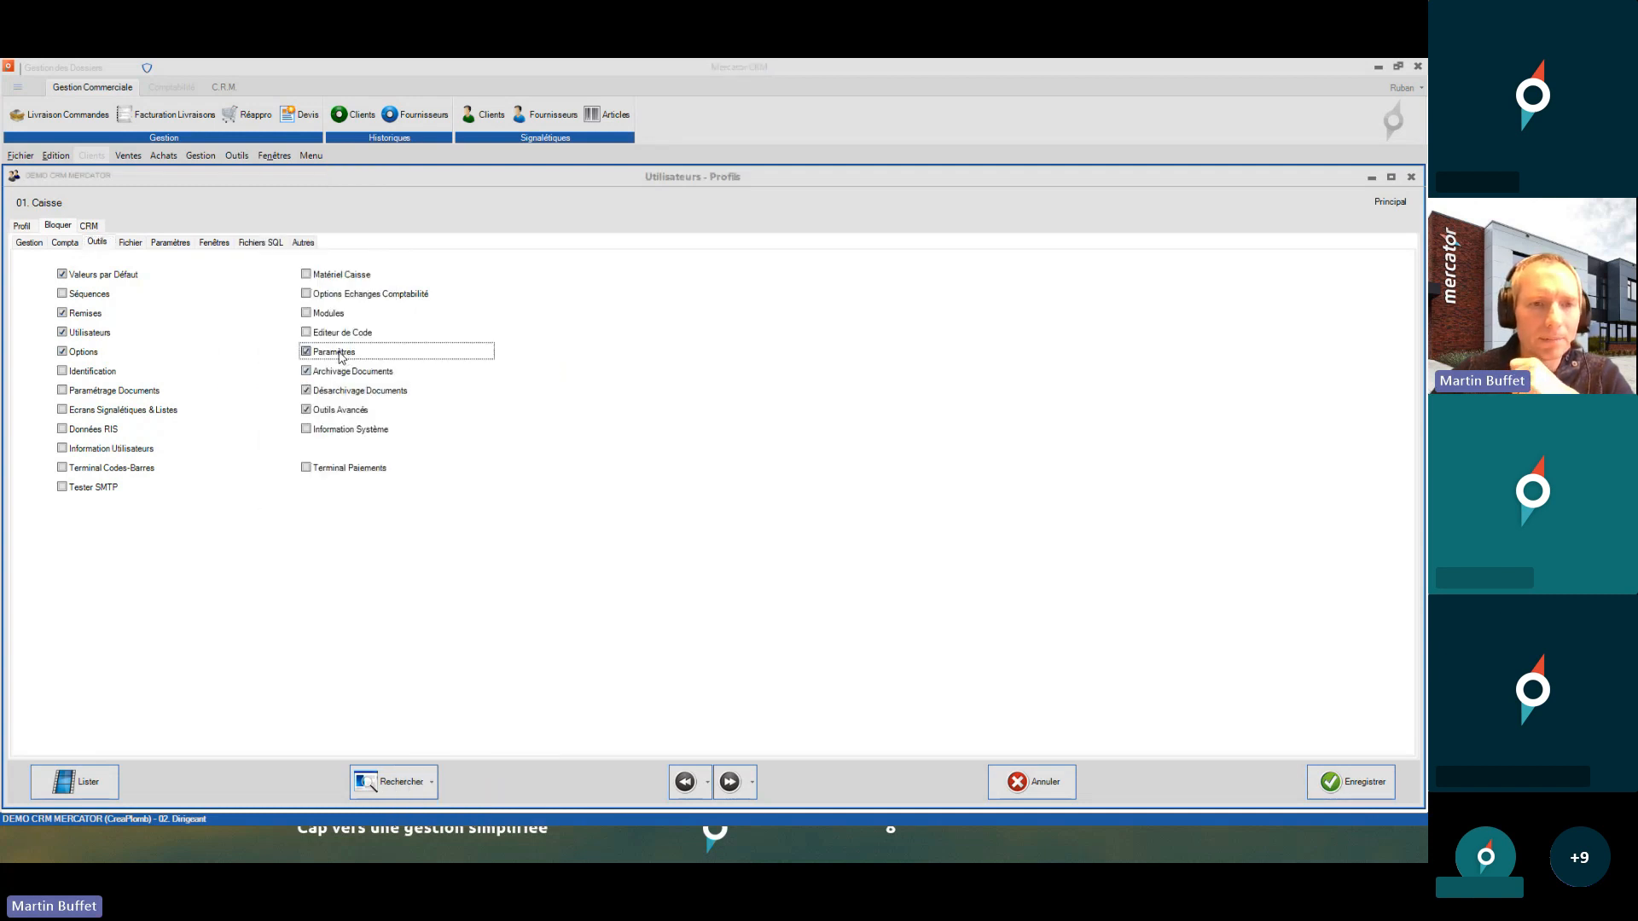
- Block every Paramètres list from Mode Paiements through Prix, including Familles, Magasins and Tarifs
left_click(164, 245)
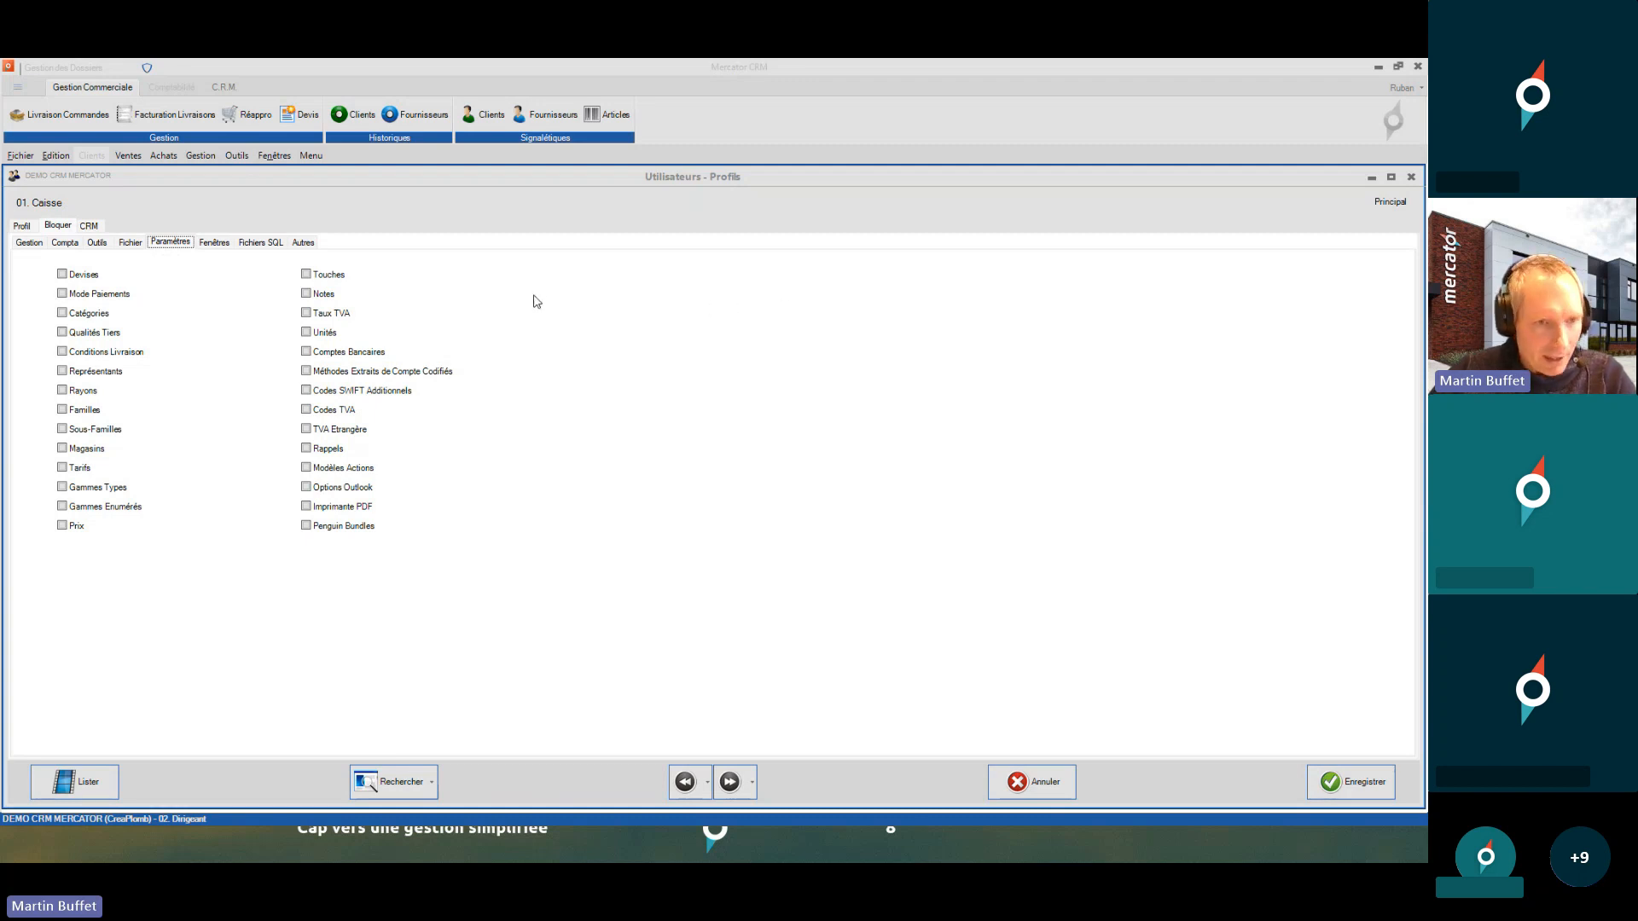
left_click(94, 294)
left_click(92, 314)
left_click(93, 333)
left_click(92, 353)
left_click(91, 373)
left_click(88, 392)
left_click(87, 410)
left_click(85, 430)
left_click(84, 449)
left_click(81, 469)
left_click(79, 488)
left_click(78, 508)
left_click(76, 526)
- Save the Caisse profile and sign in as 01. Caisse with its access code
left_click(1356, 783)
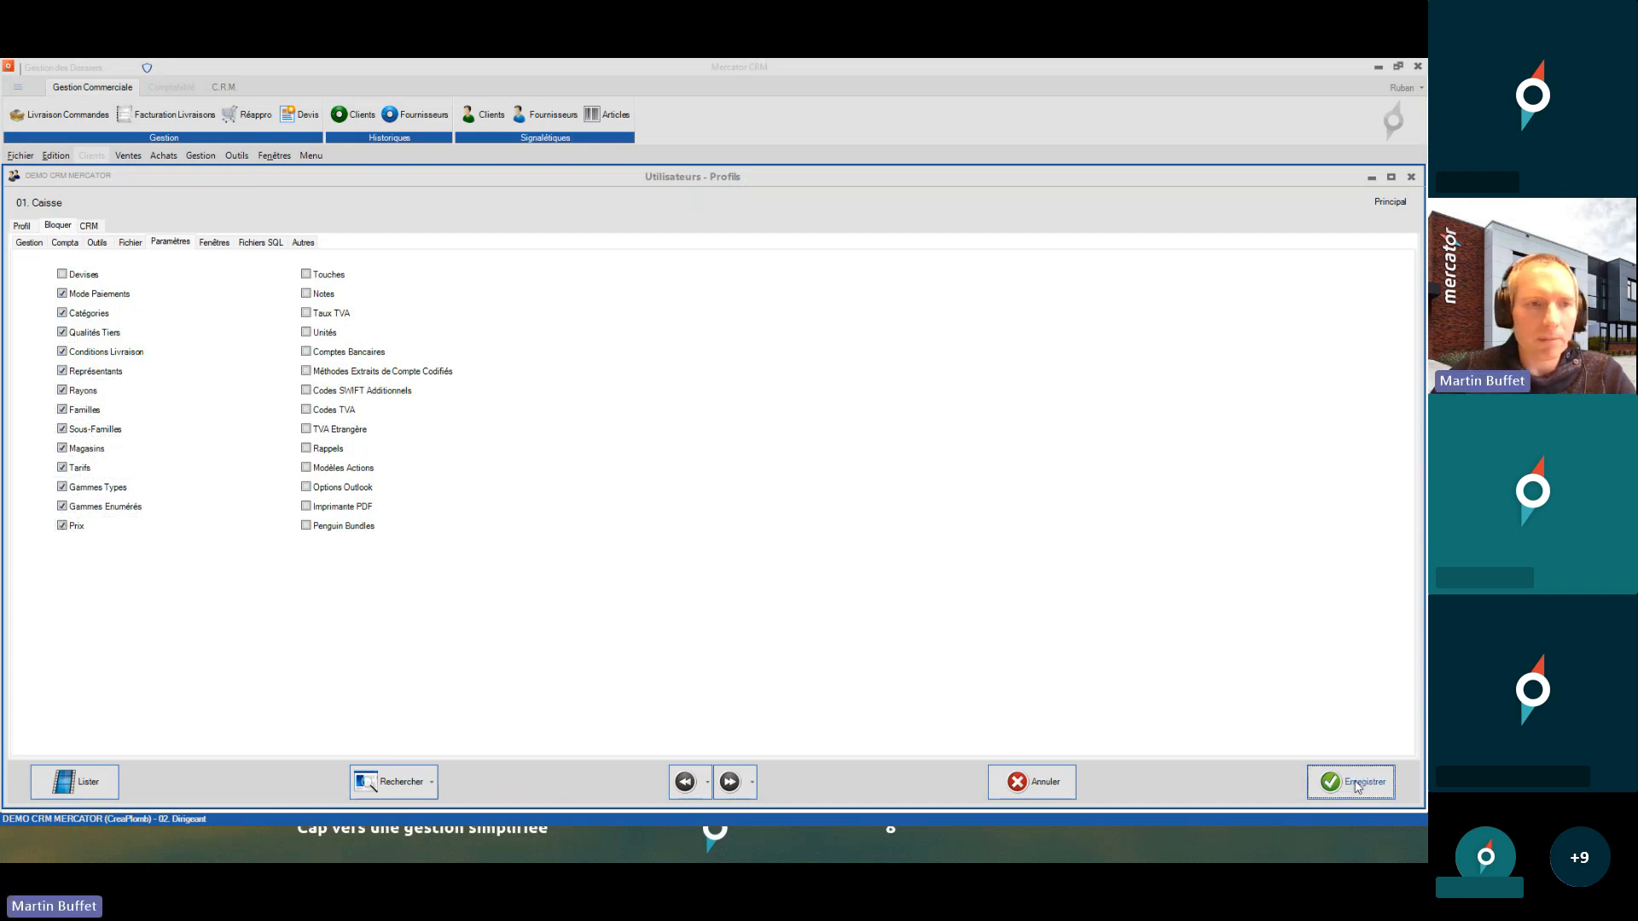
type("••••••")
key("Return")
left_click(731, 487)
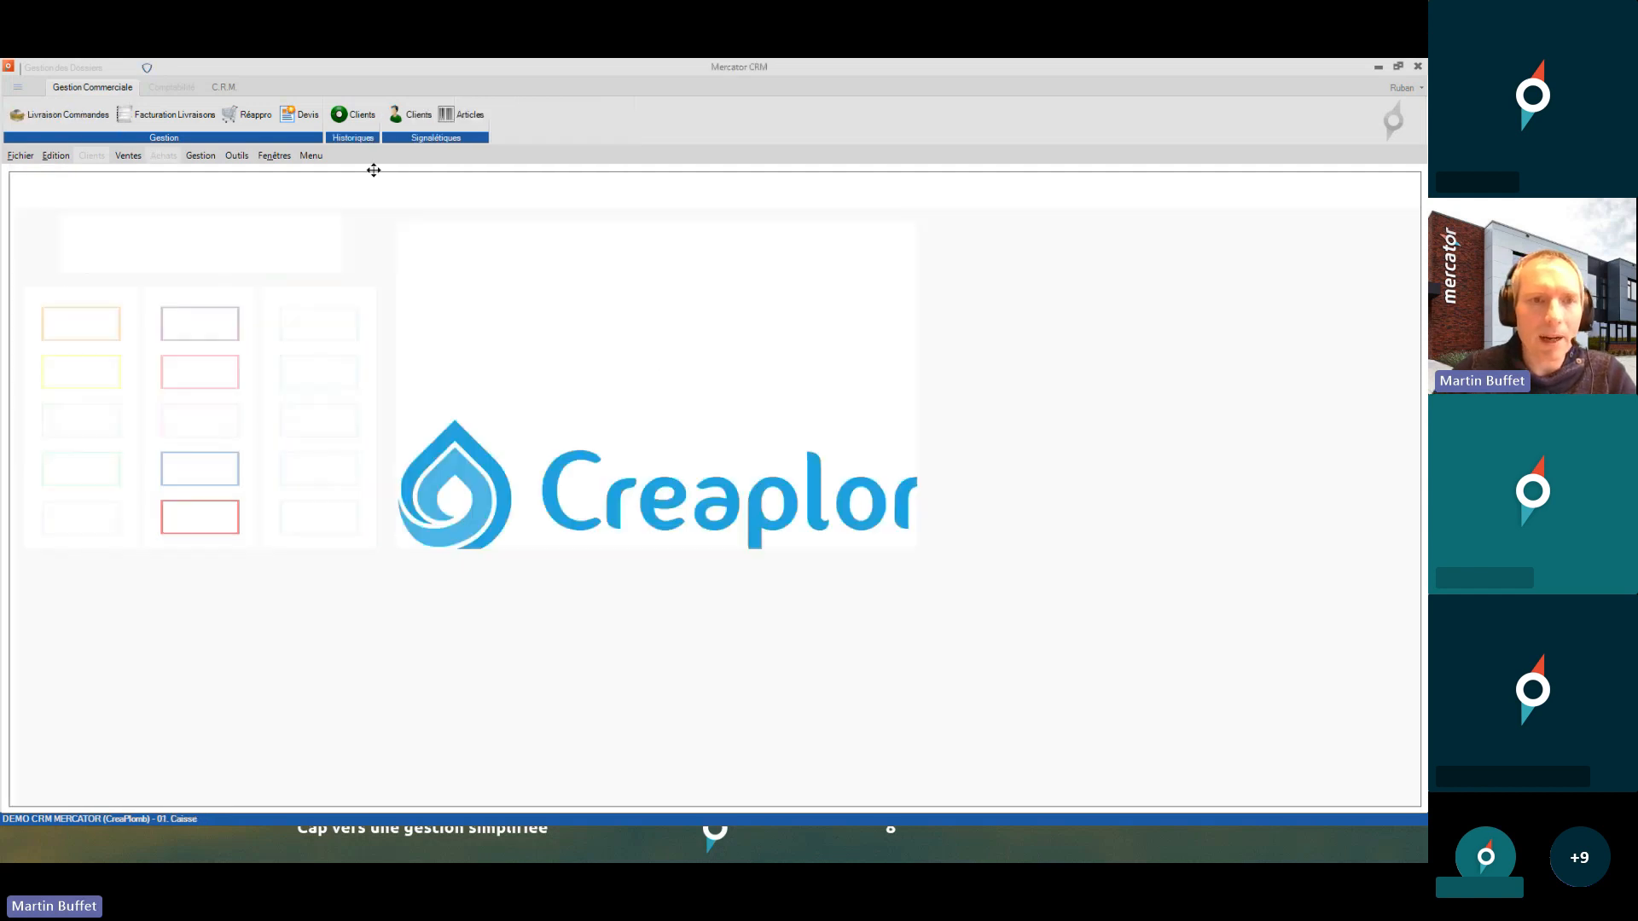
left_click(236, 155)
mouse_move(340, 375)
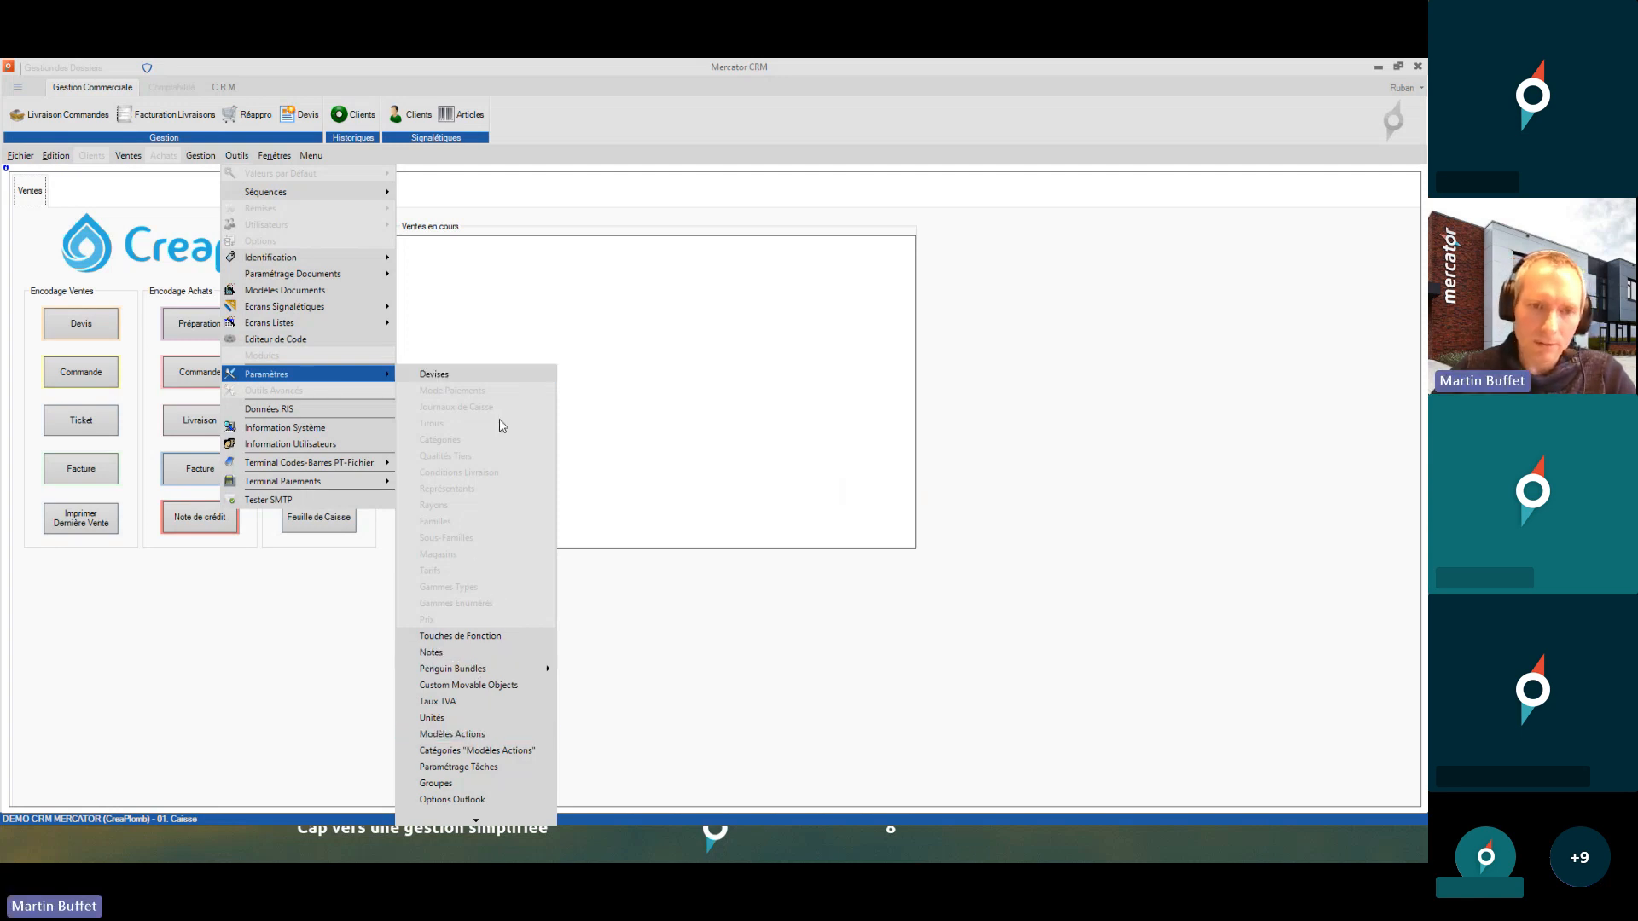
left_click(1153, 431)
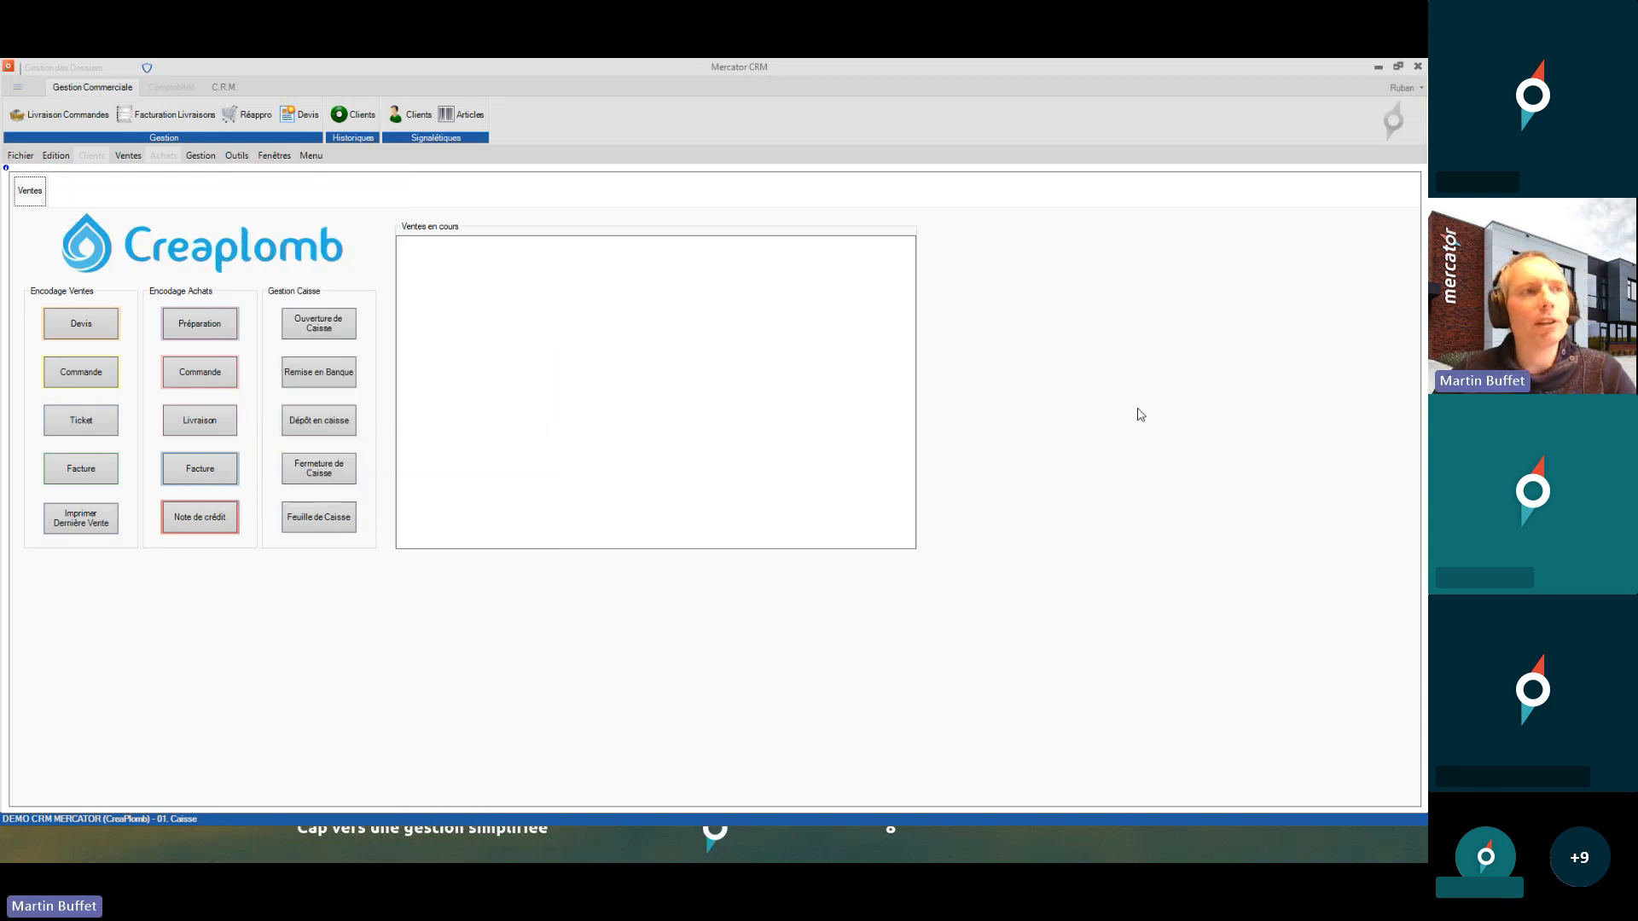
left_click(23, 161)
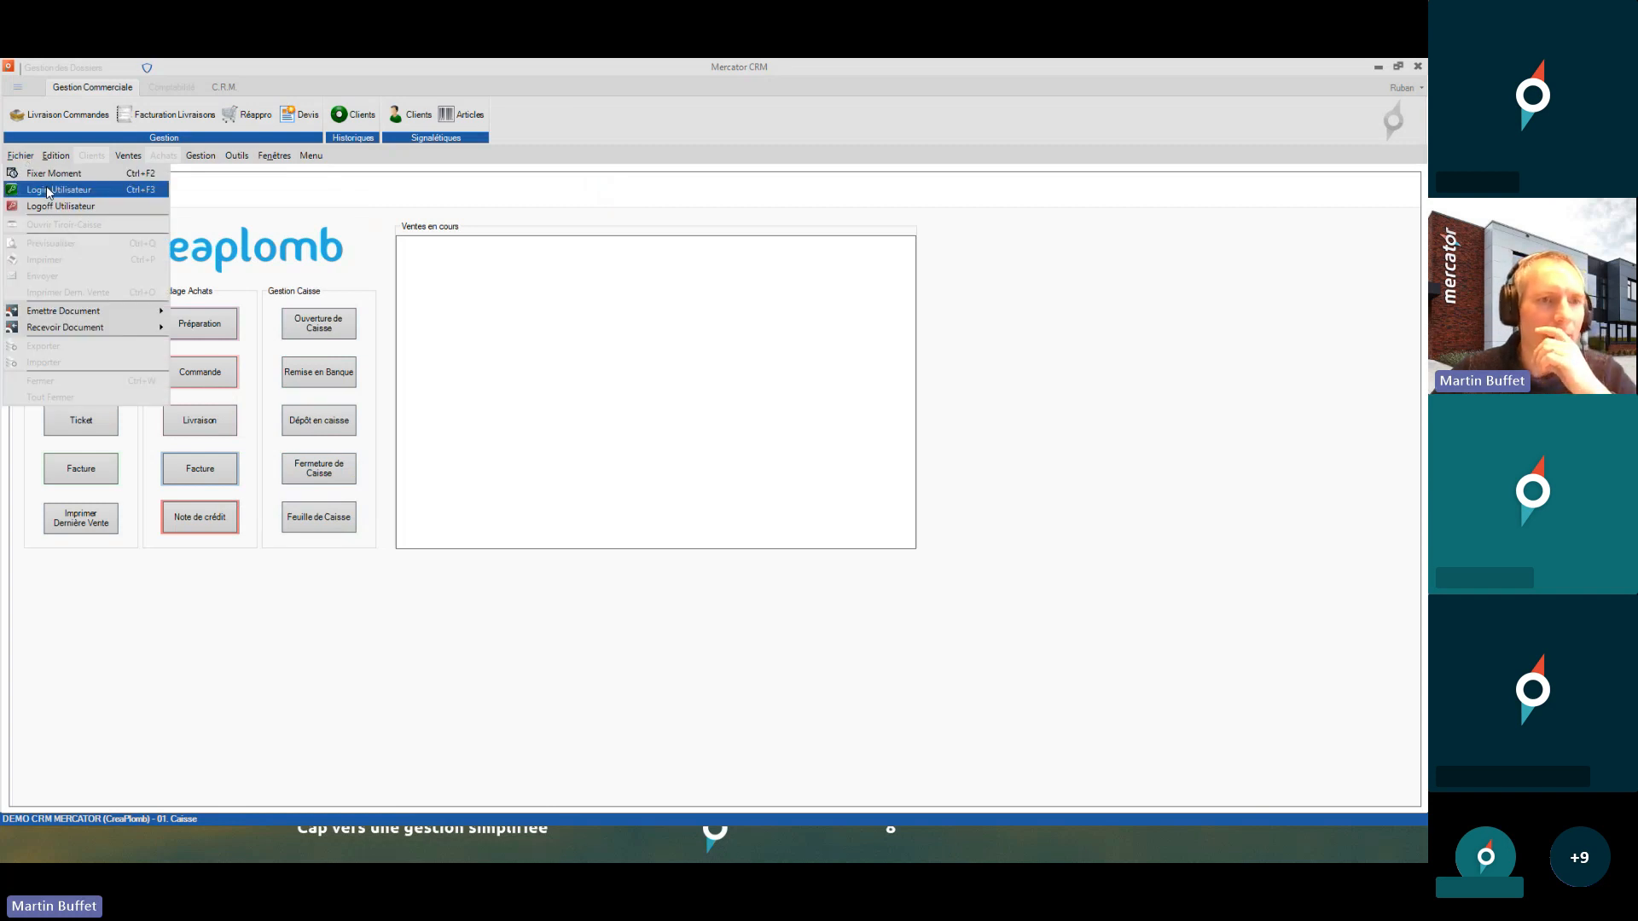
- Log in with the Dirigeant access code via Login Utilisateur and acknowledge the access message
left_click(48, 191)
type("****")
key("Return")
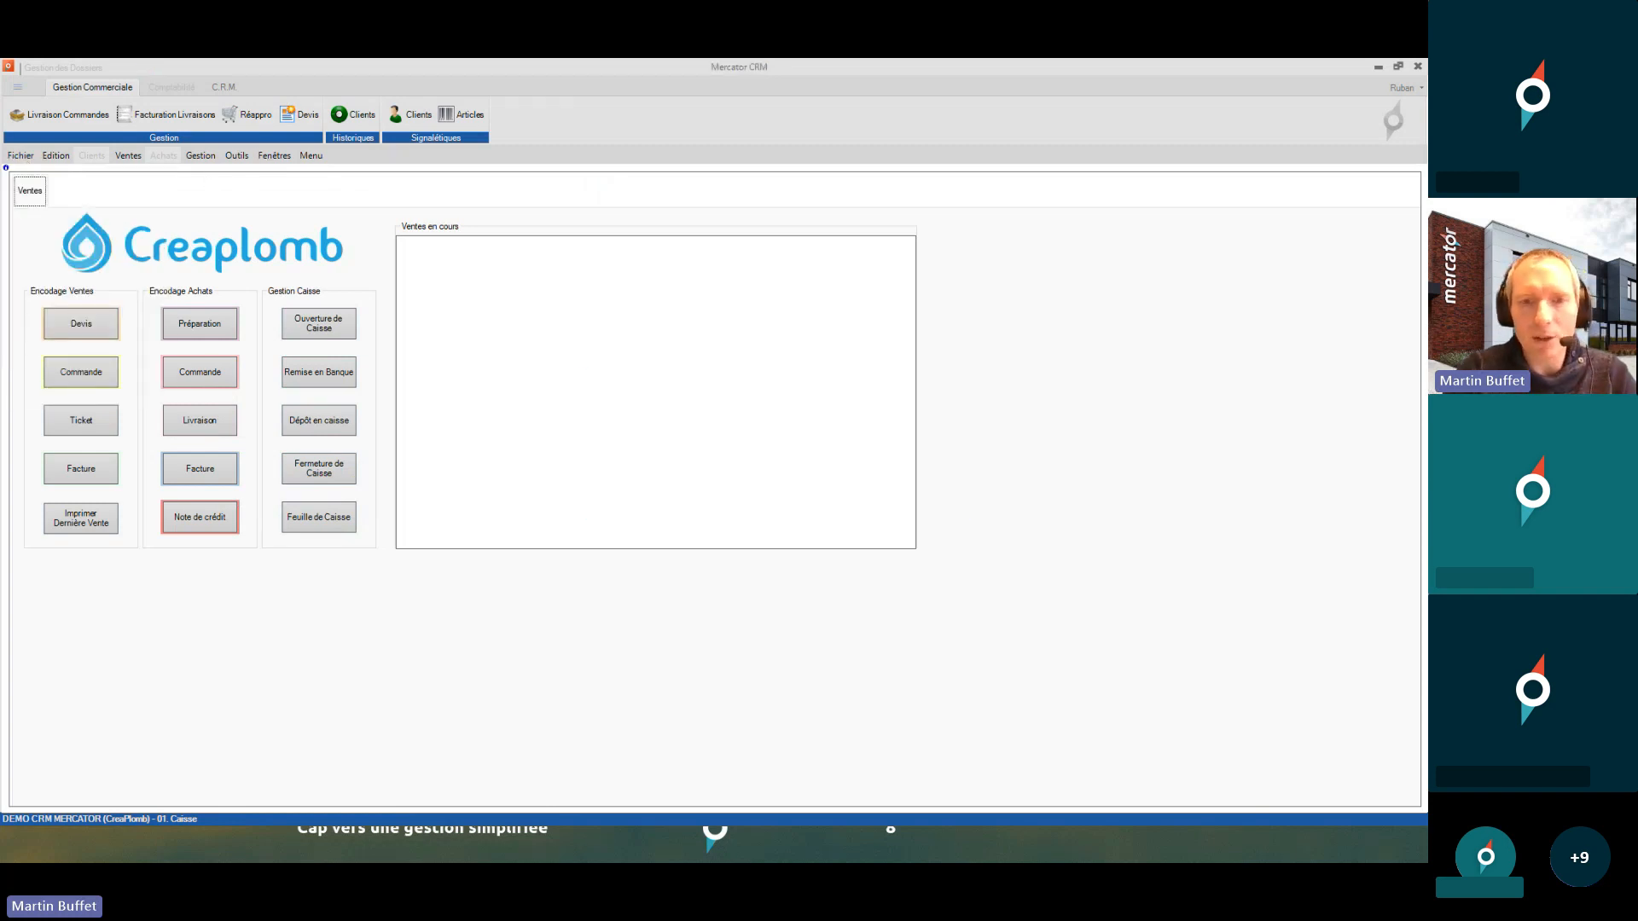
key("Return")
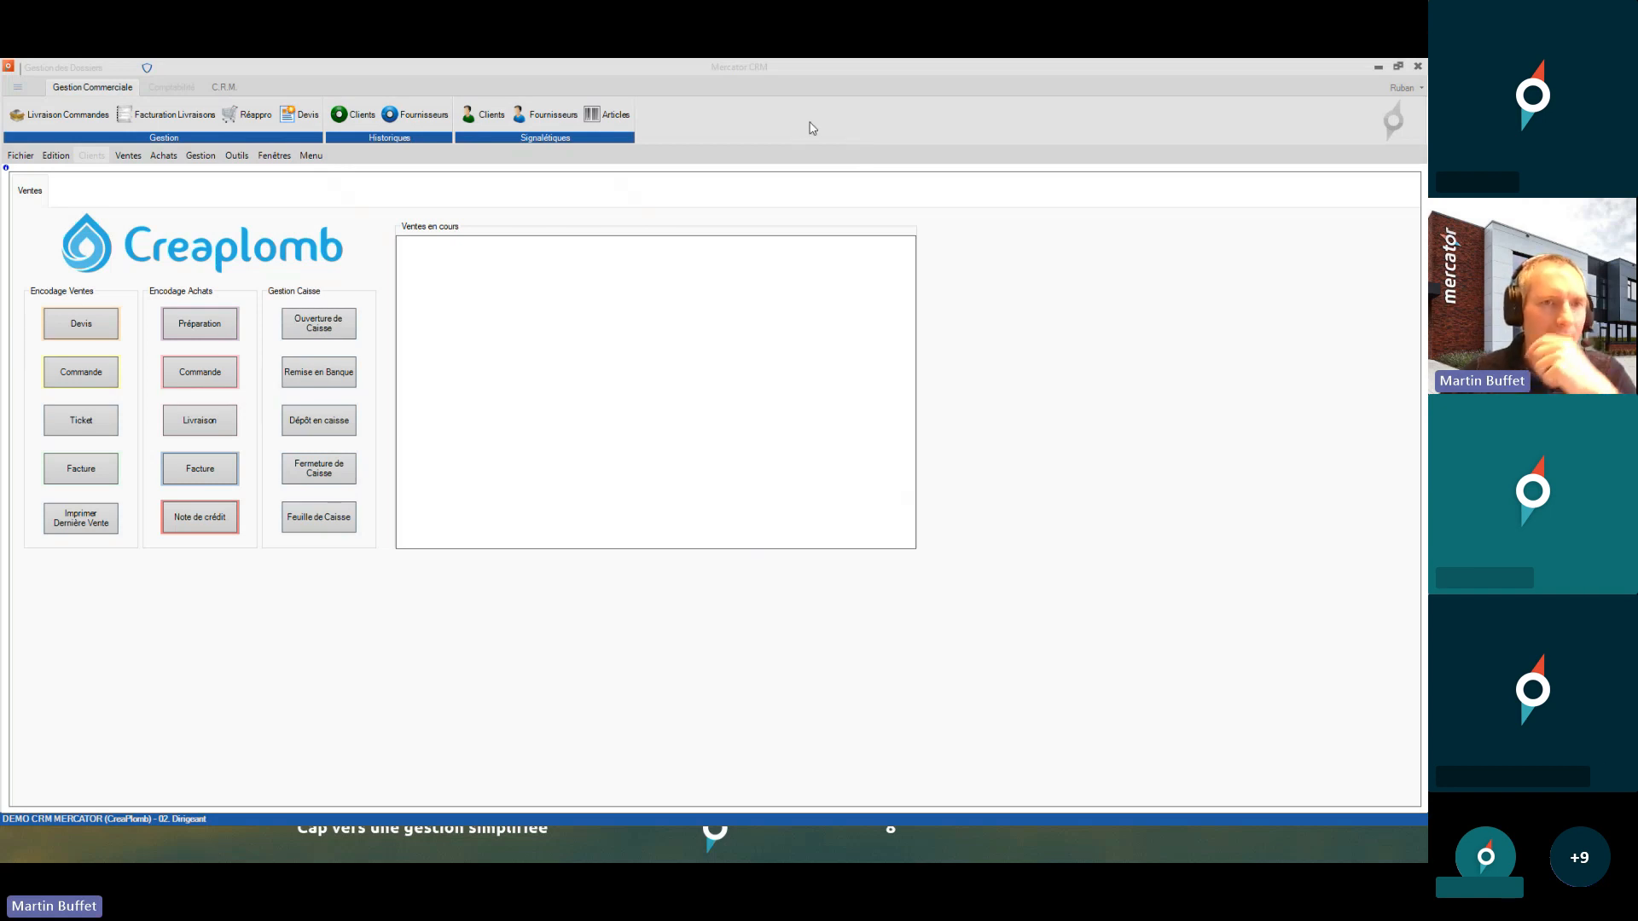
left_click(248, 160)
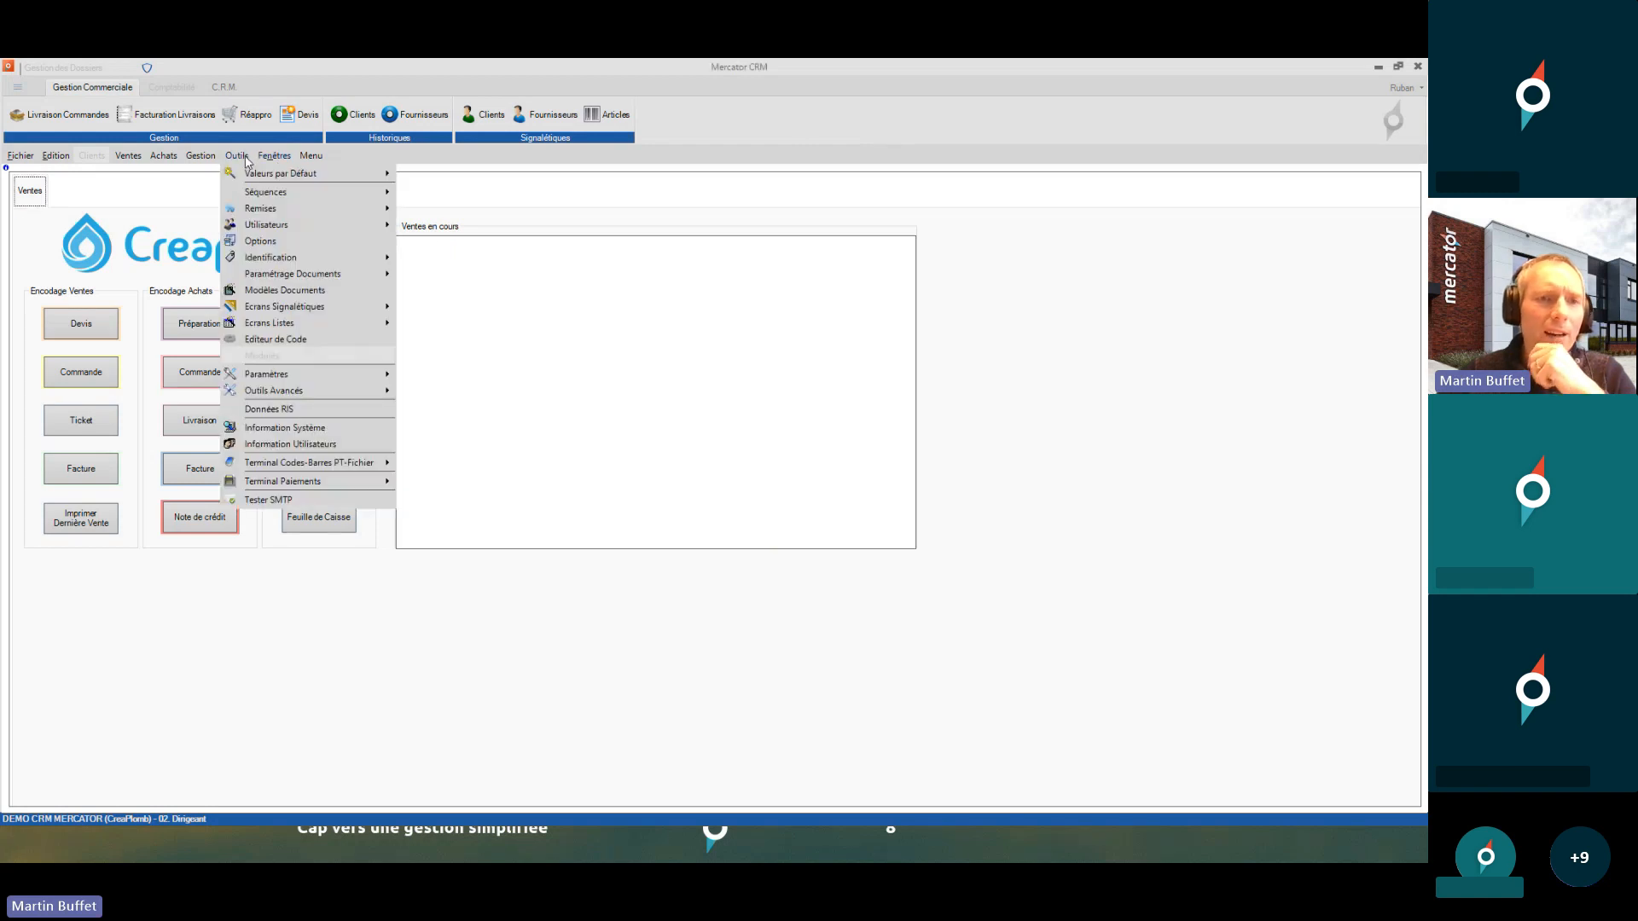
mouse_move(267, 232)
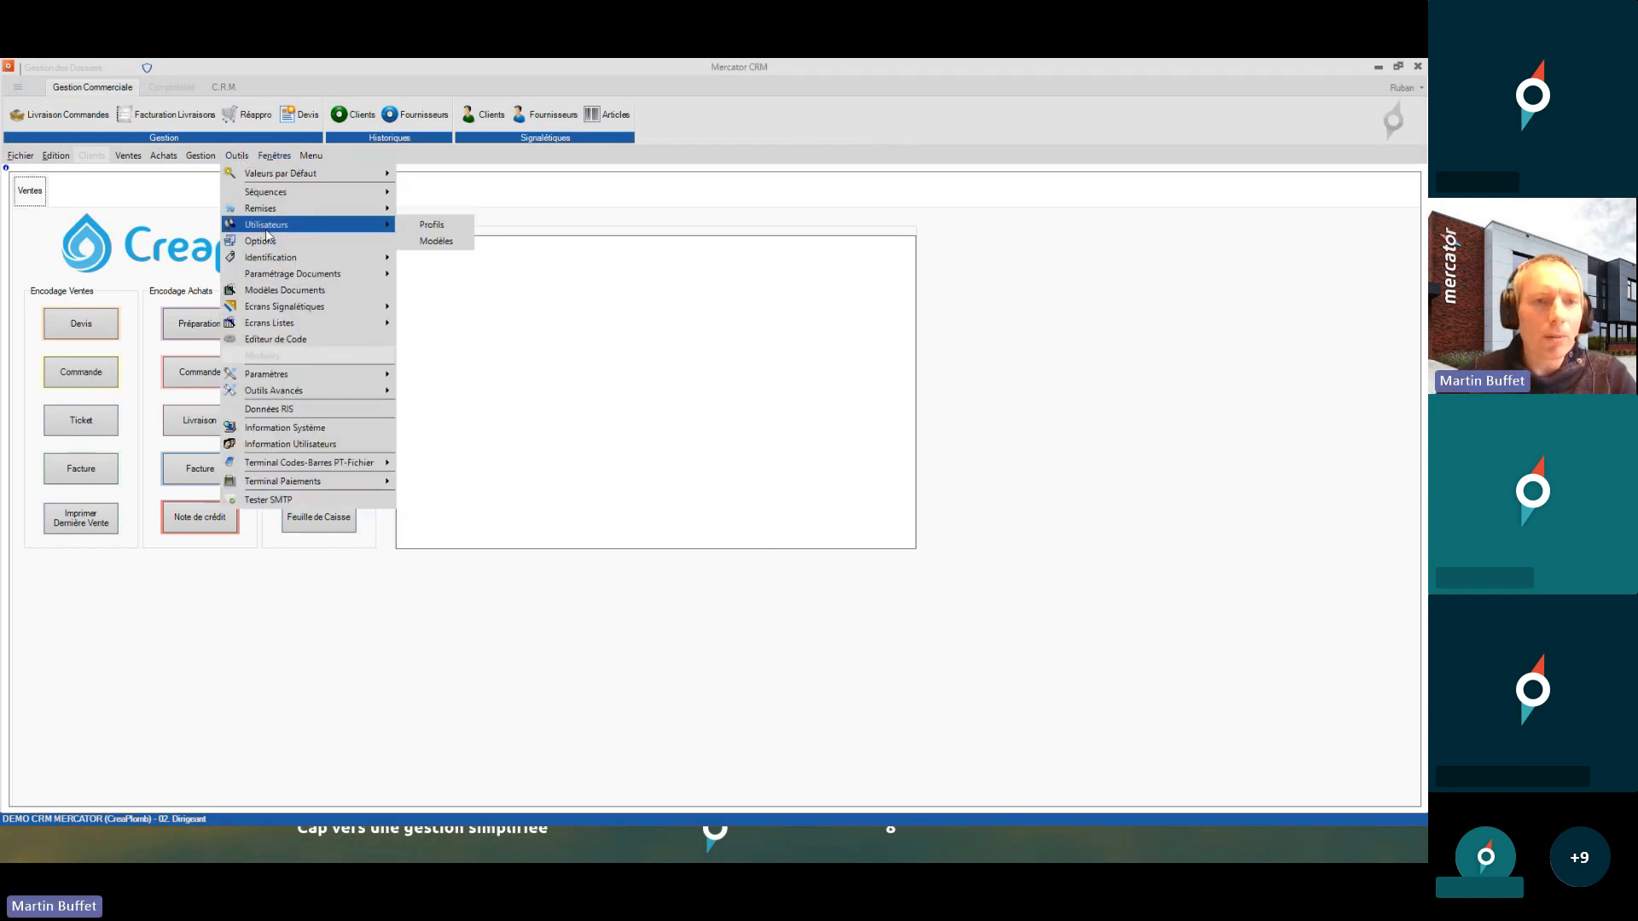
left_click(416, 231)
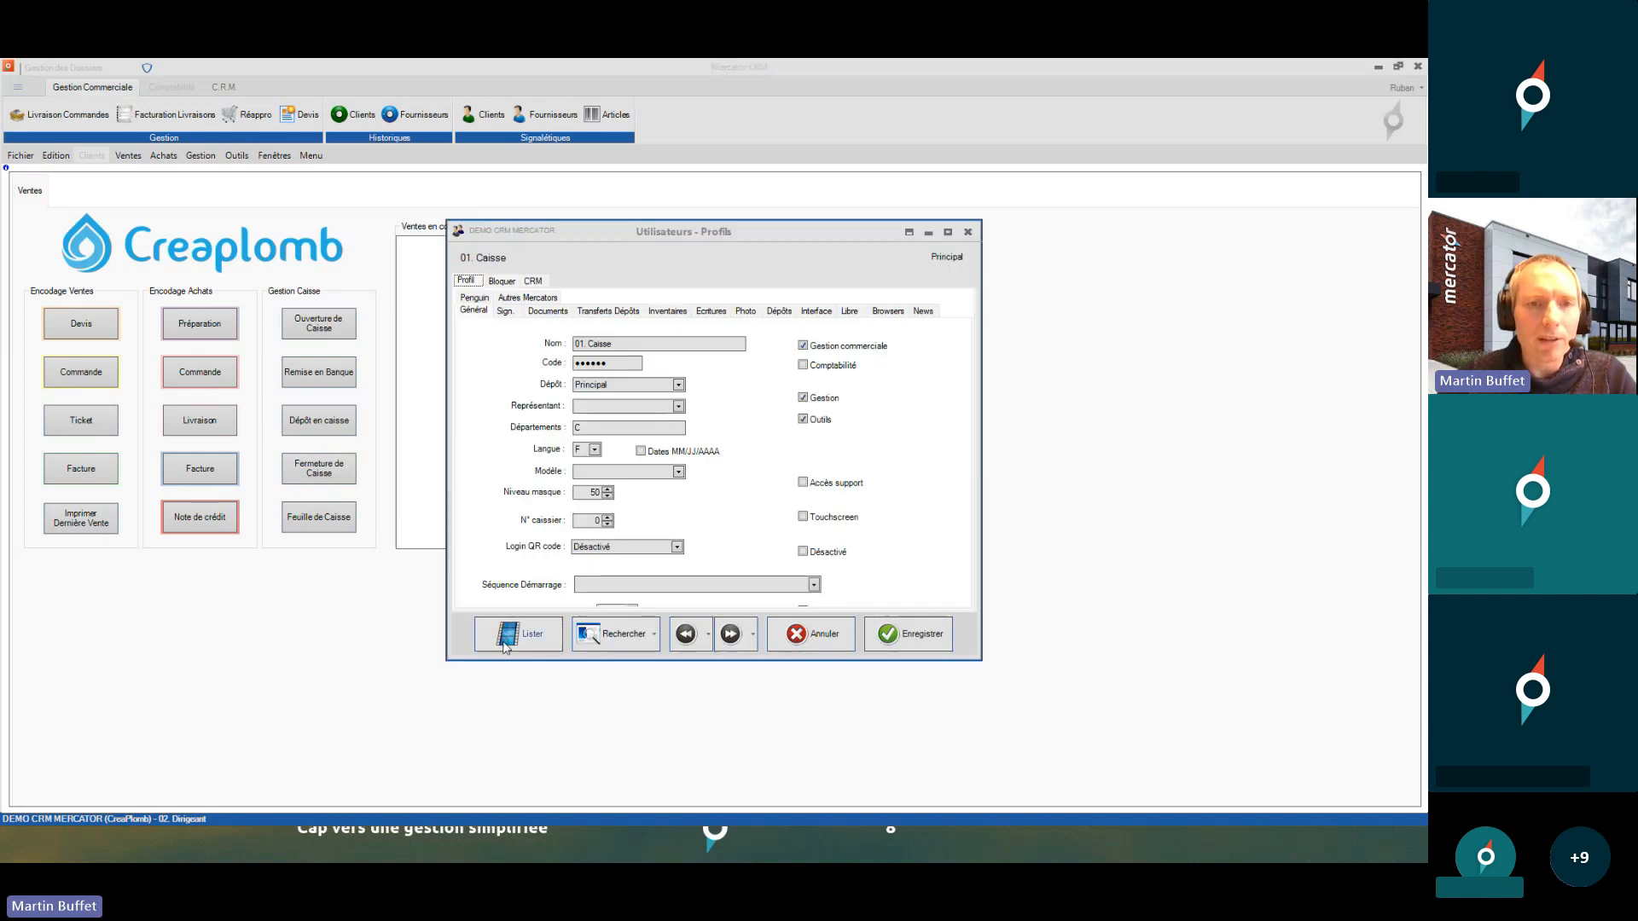
left_click(730, 634)
left_click(730, 634)
left_click(731, 634)
left_click(731, 634)
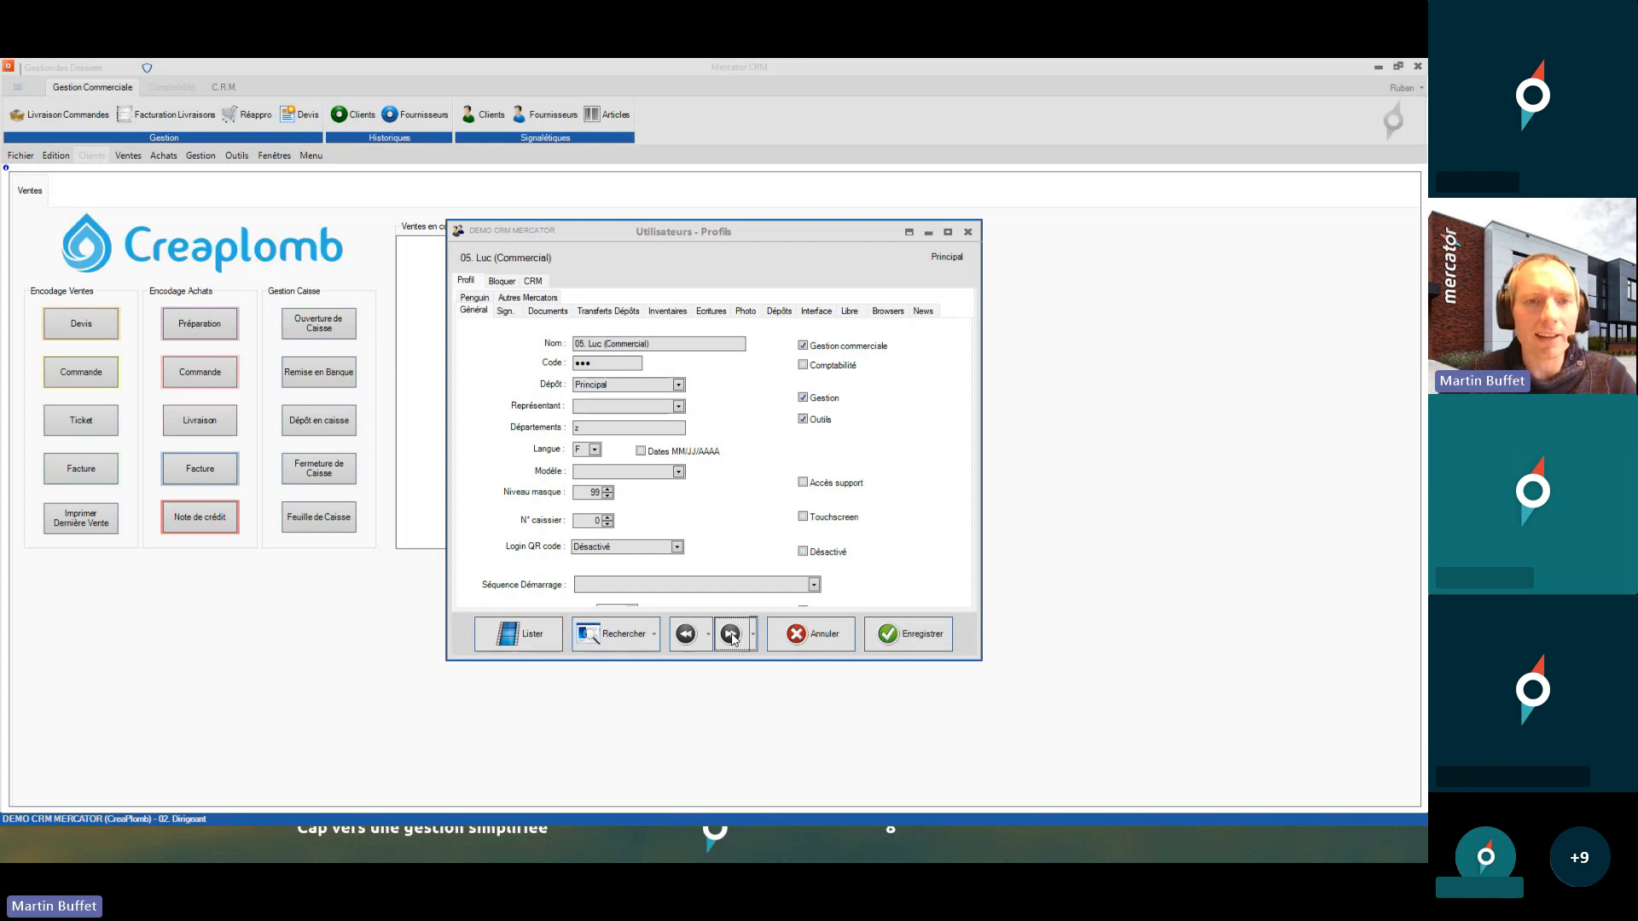
left_click(731, 634)
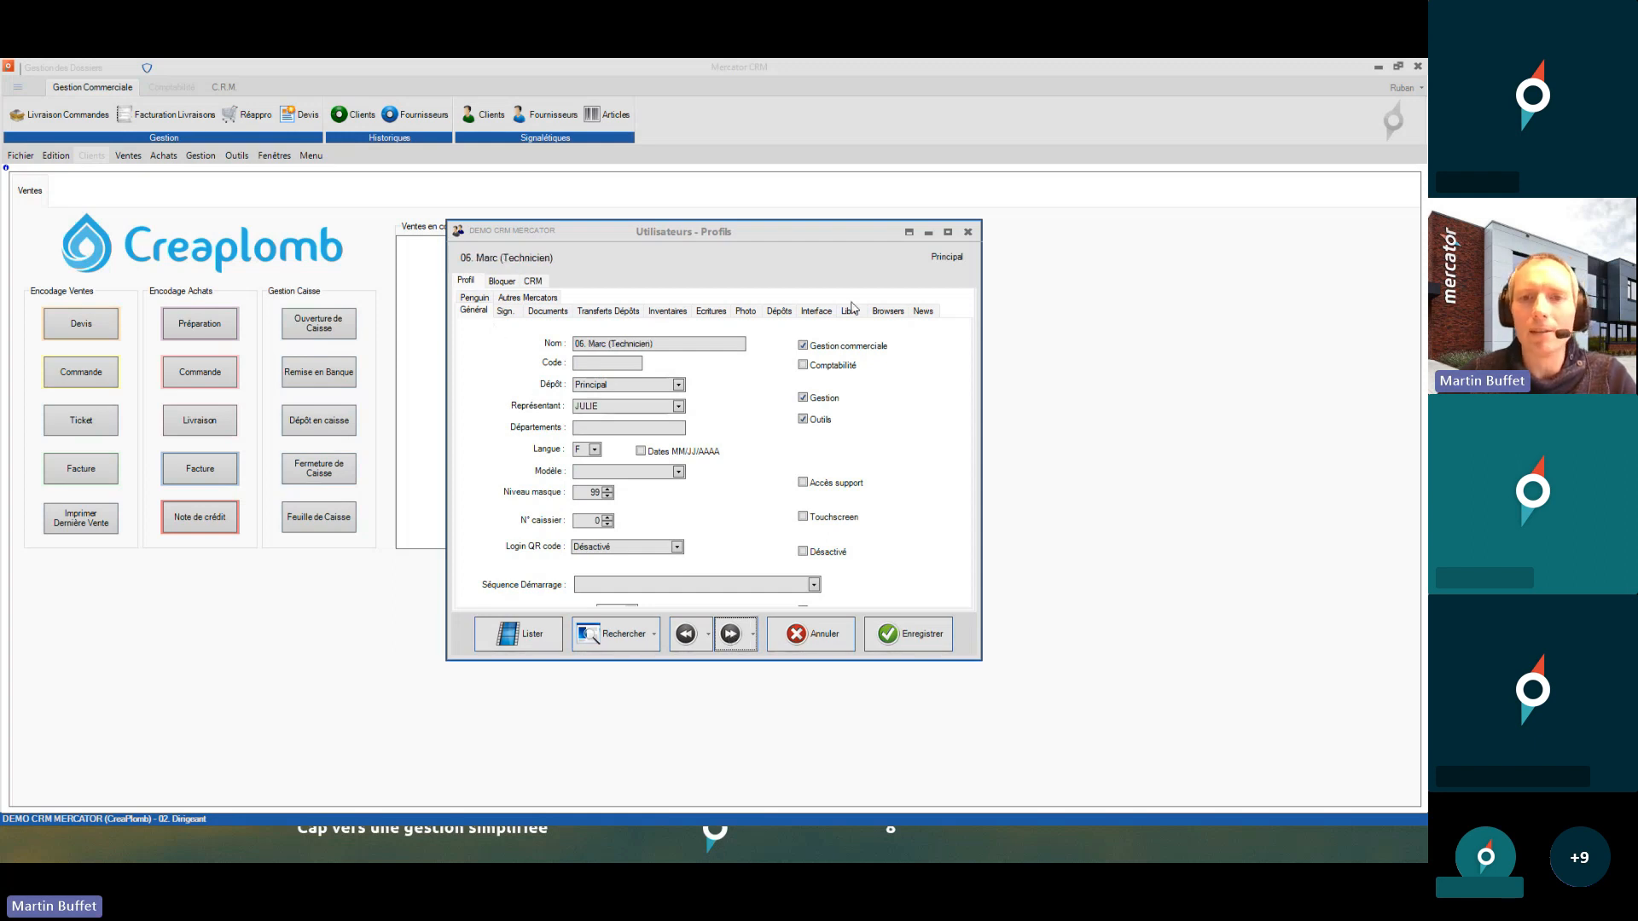
left_click(968, 231)
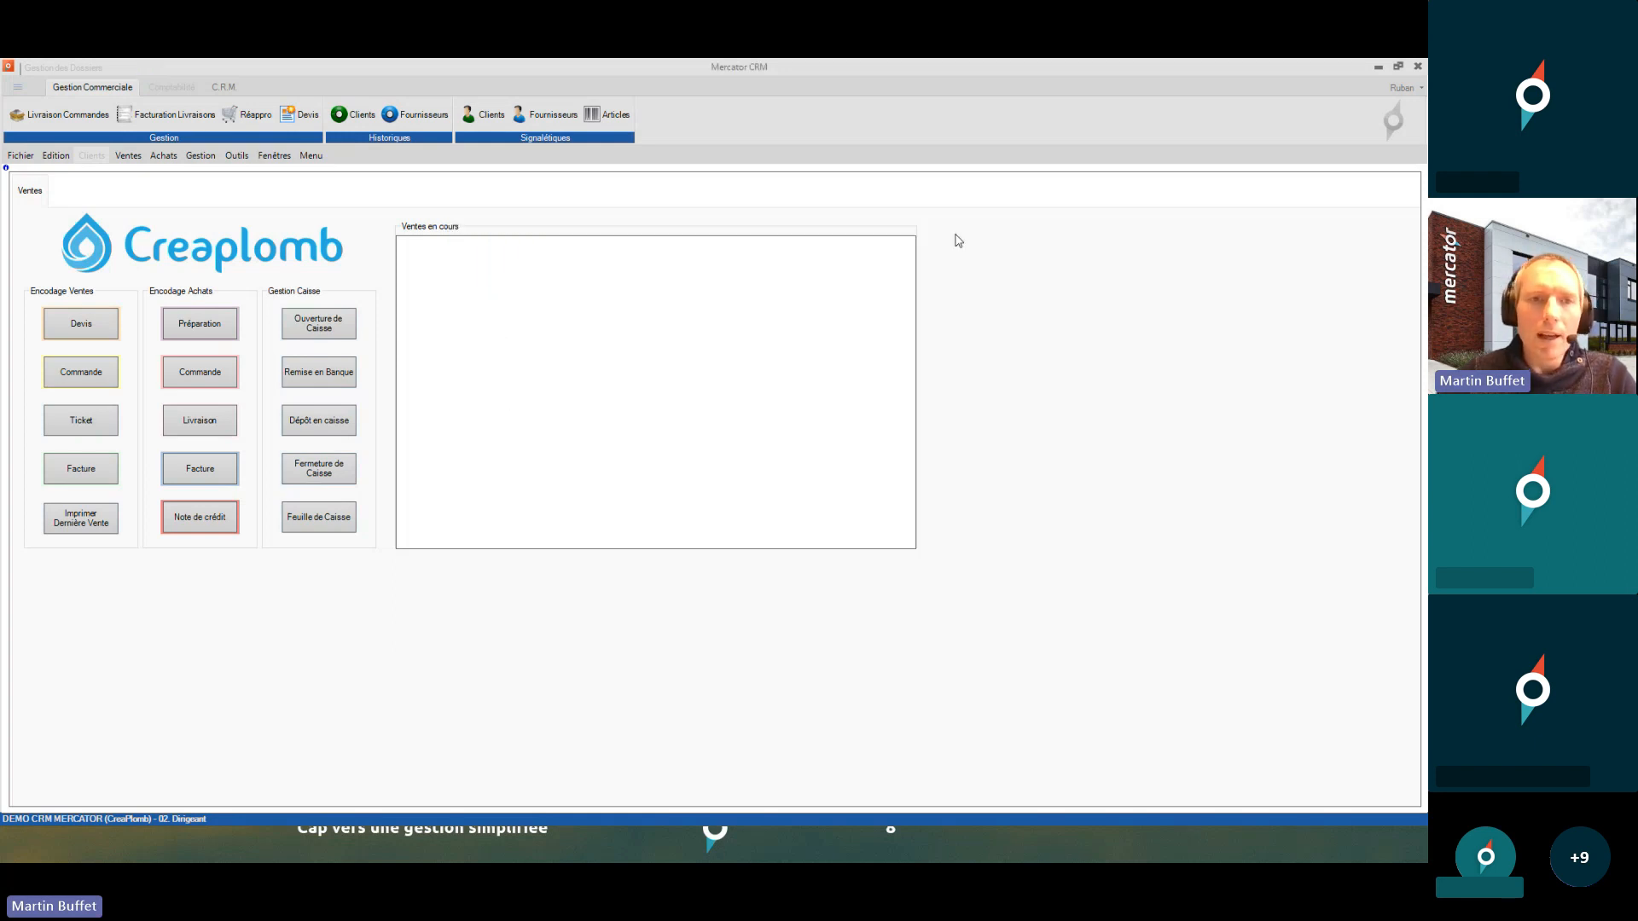
left_click(237, 156)
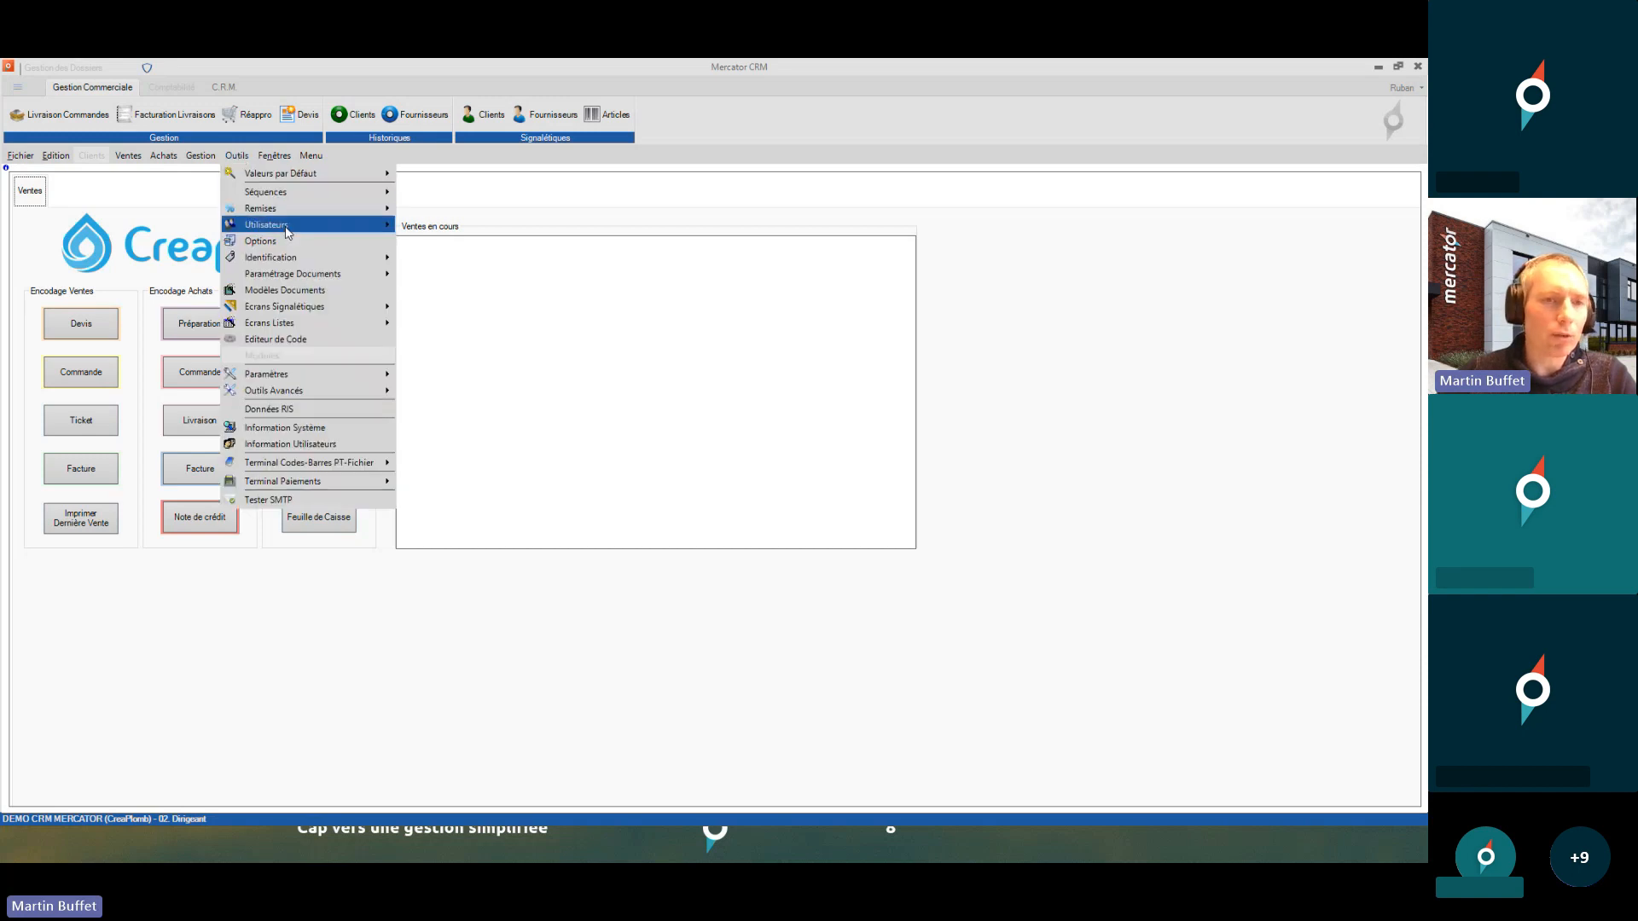
- Open the user templates, duplicate Technicien, and set Départements and Niveau masque 50
mouse_move(289, 232)
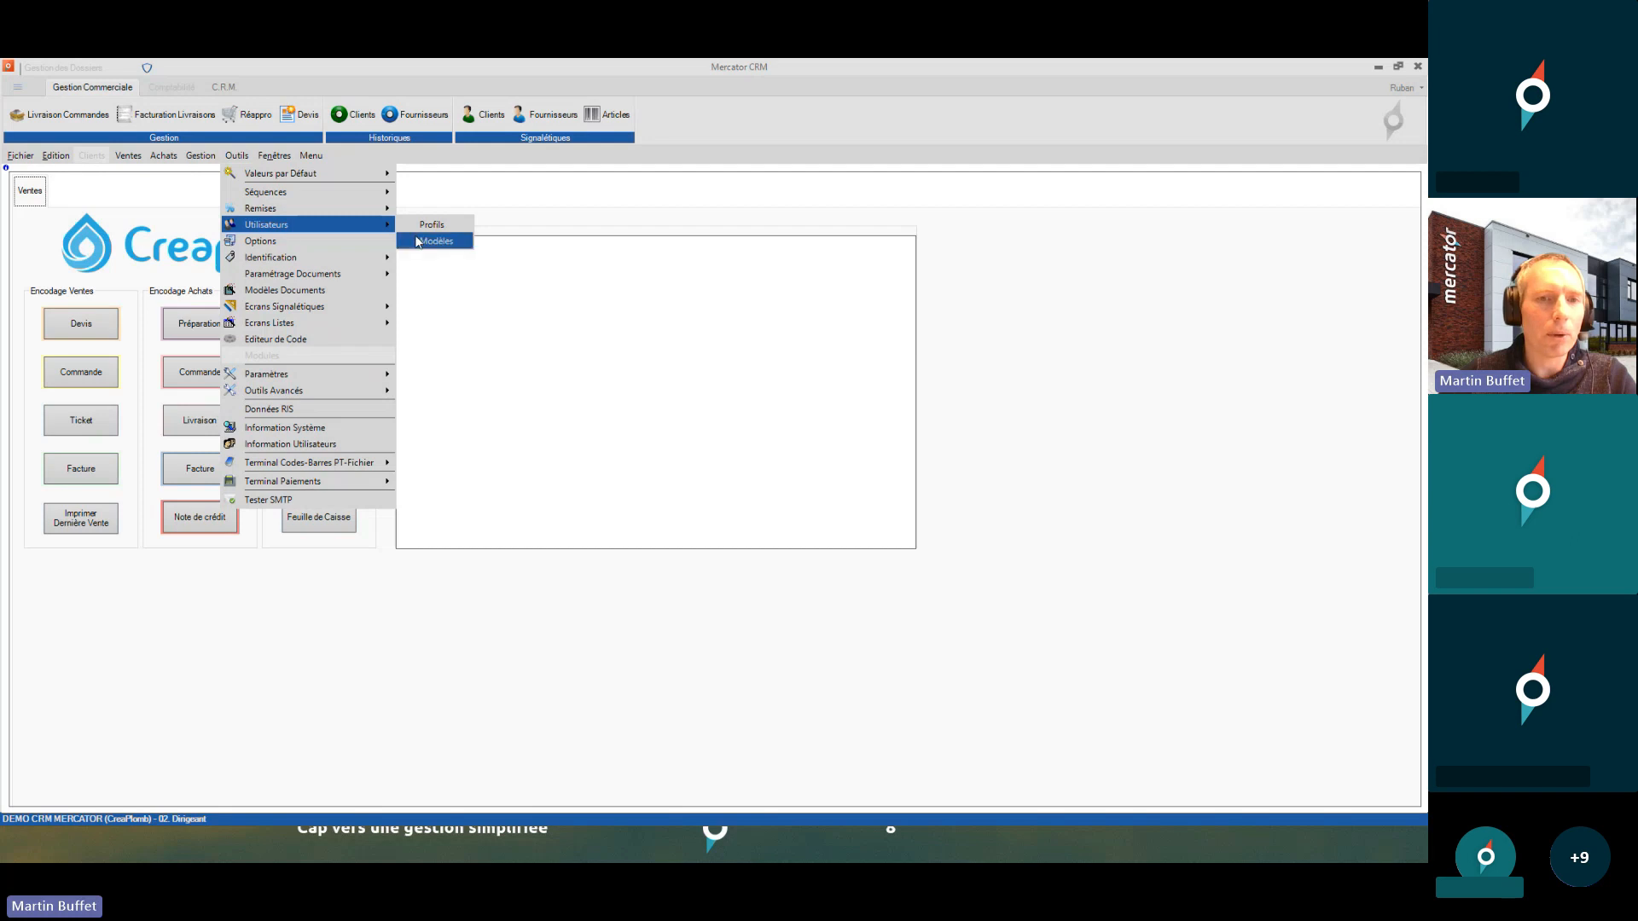
left_click(451, 245)
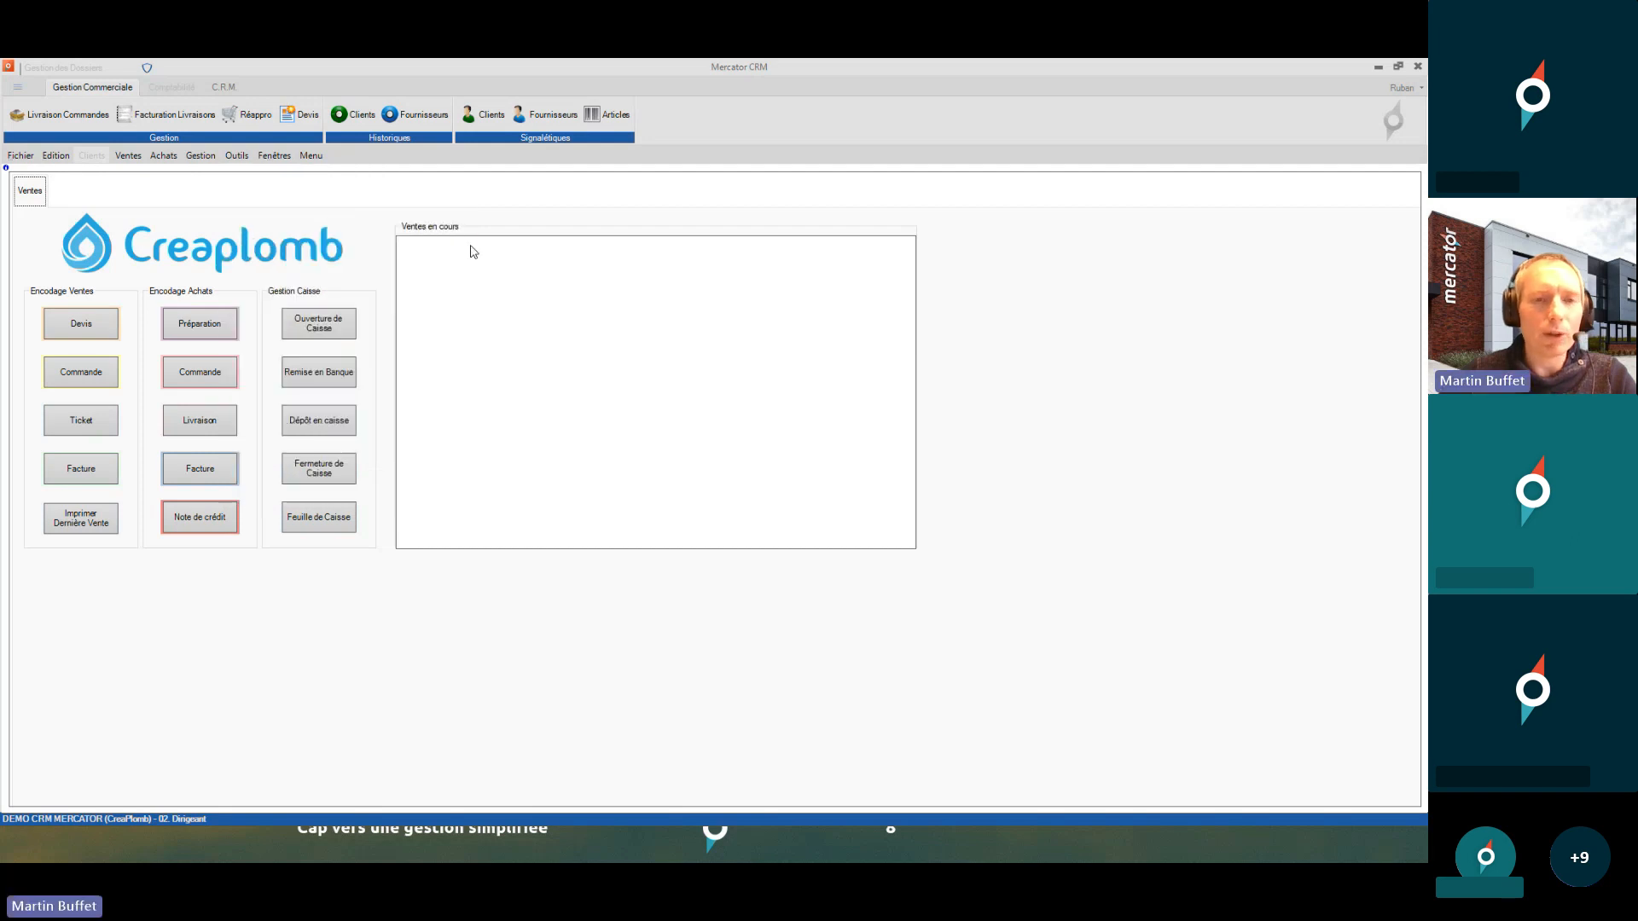
left_click(908, 232)
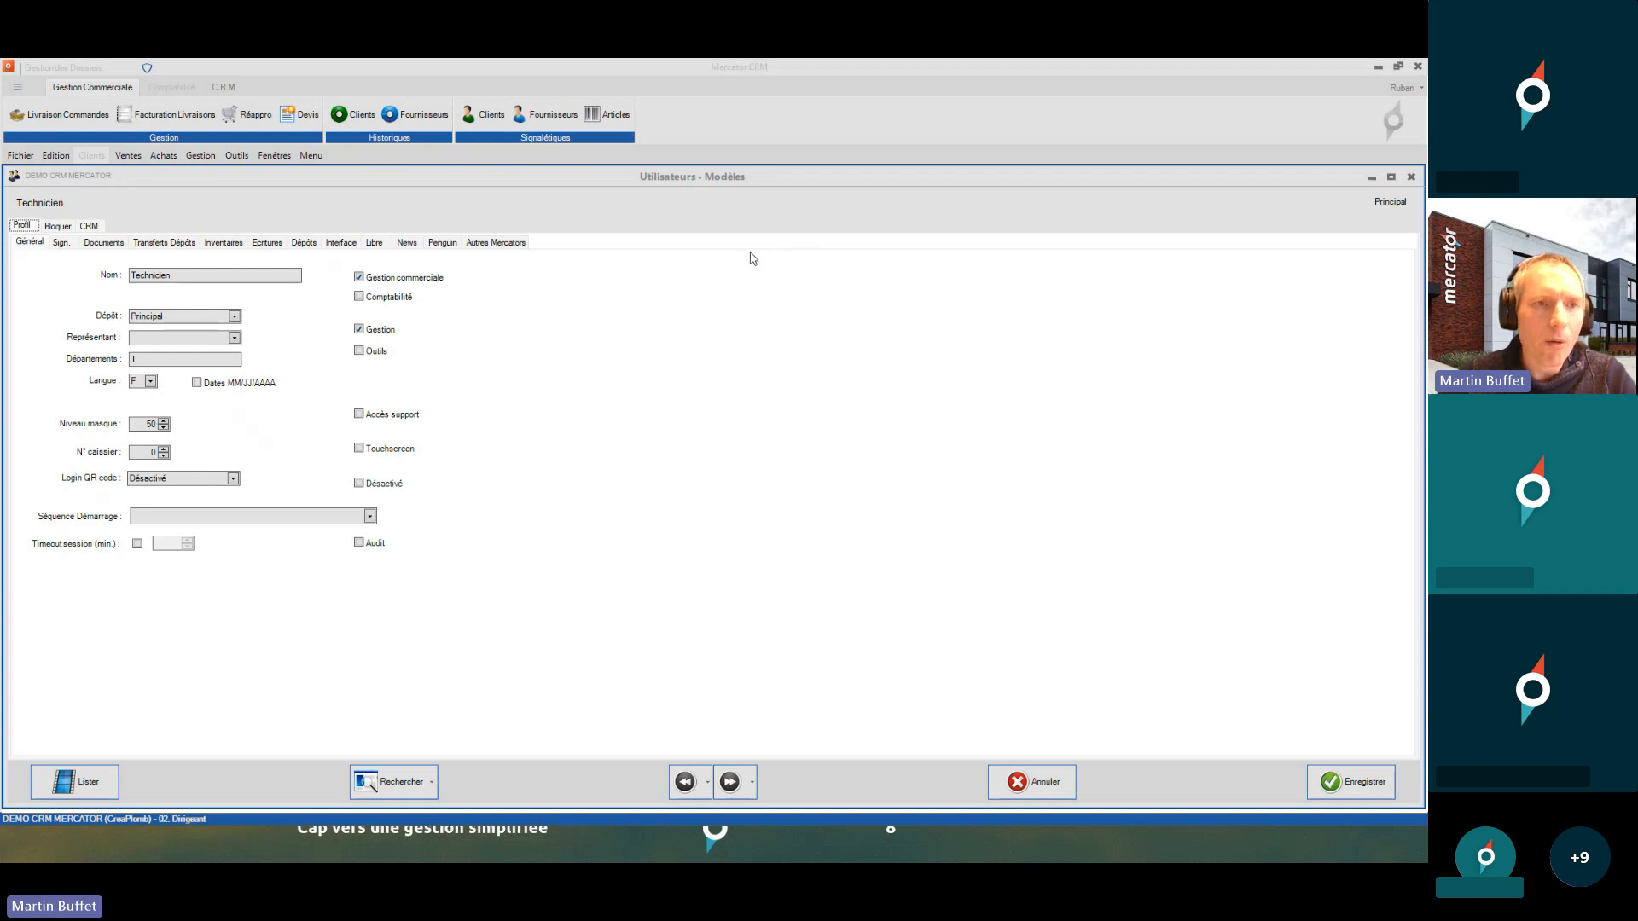
left_click(52, 157)
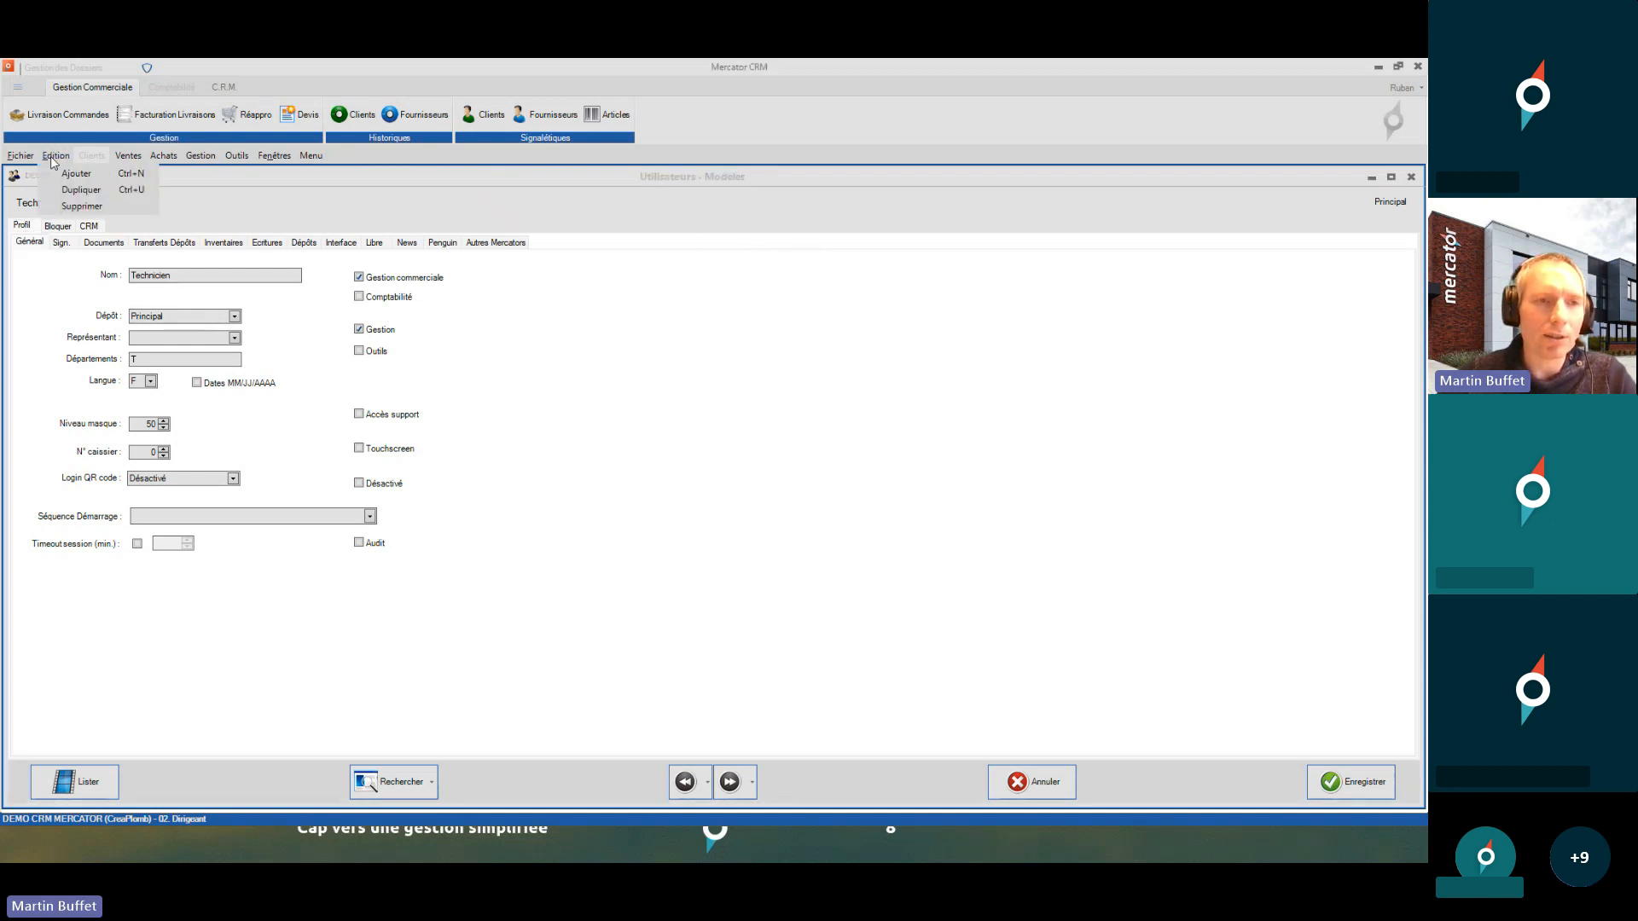
left_click(81, 189)
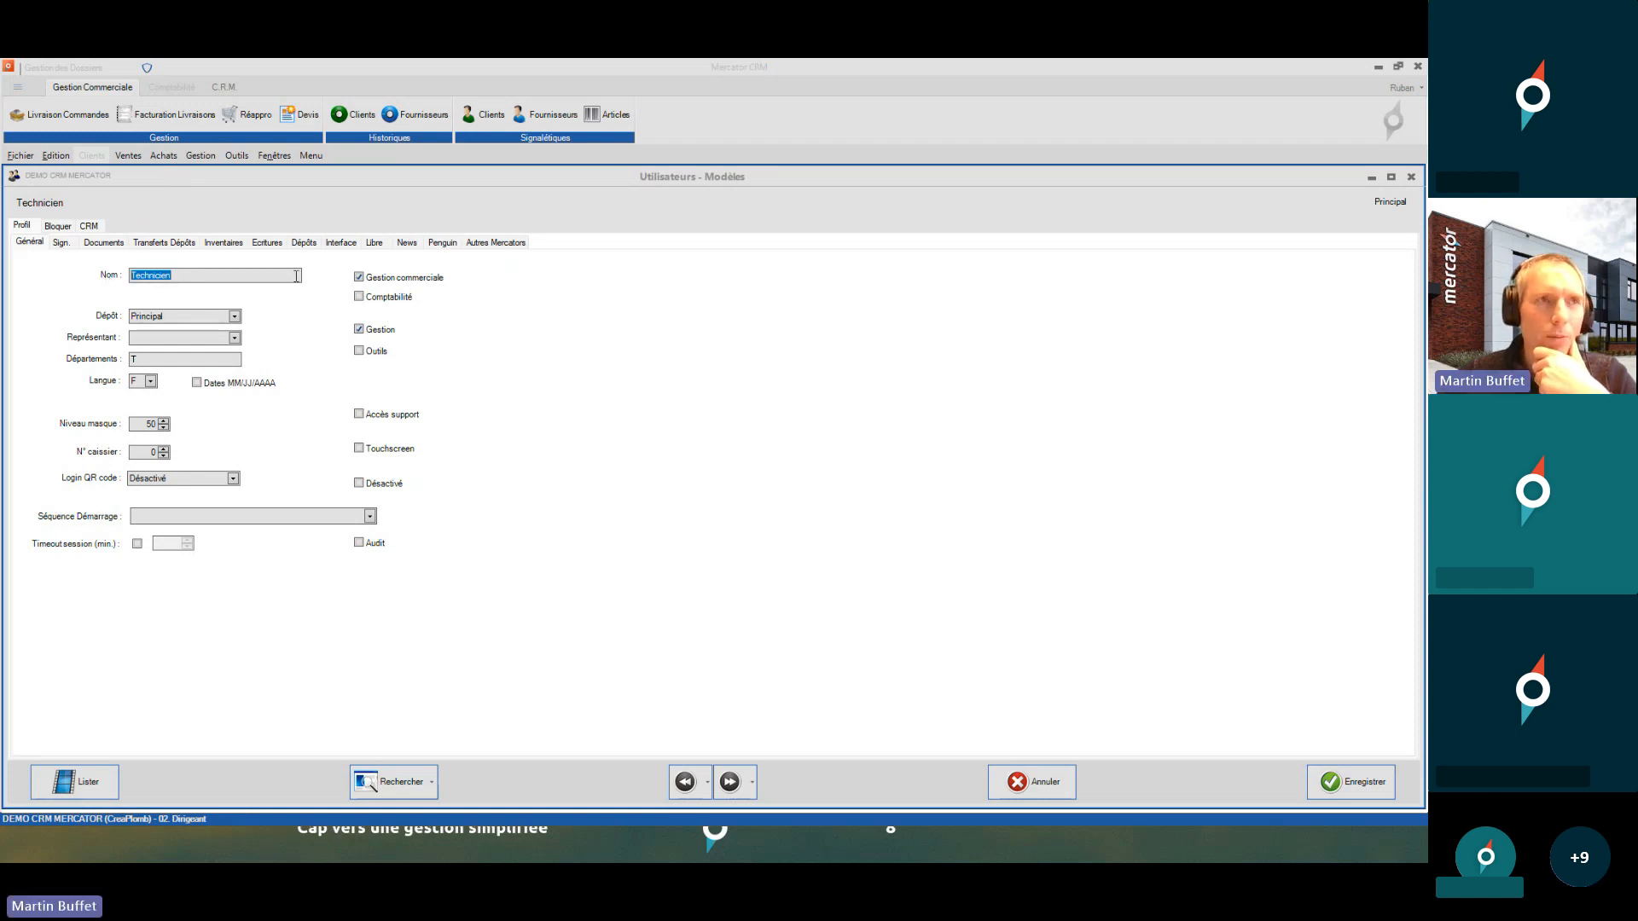
left_click(145, 359)
left_click(144, 424)
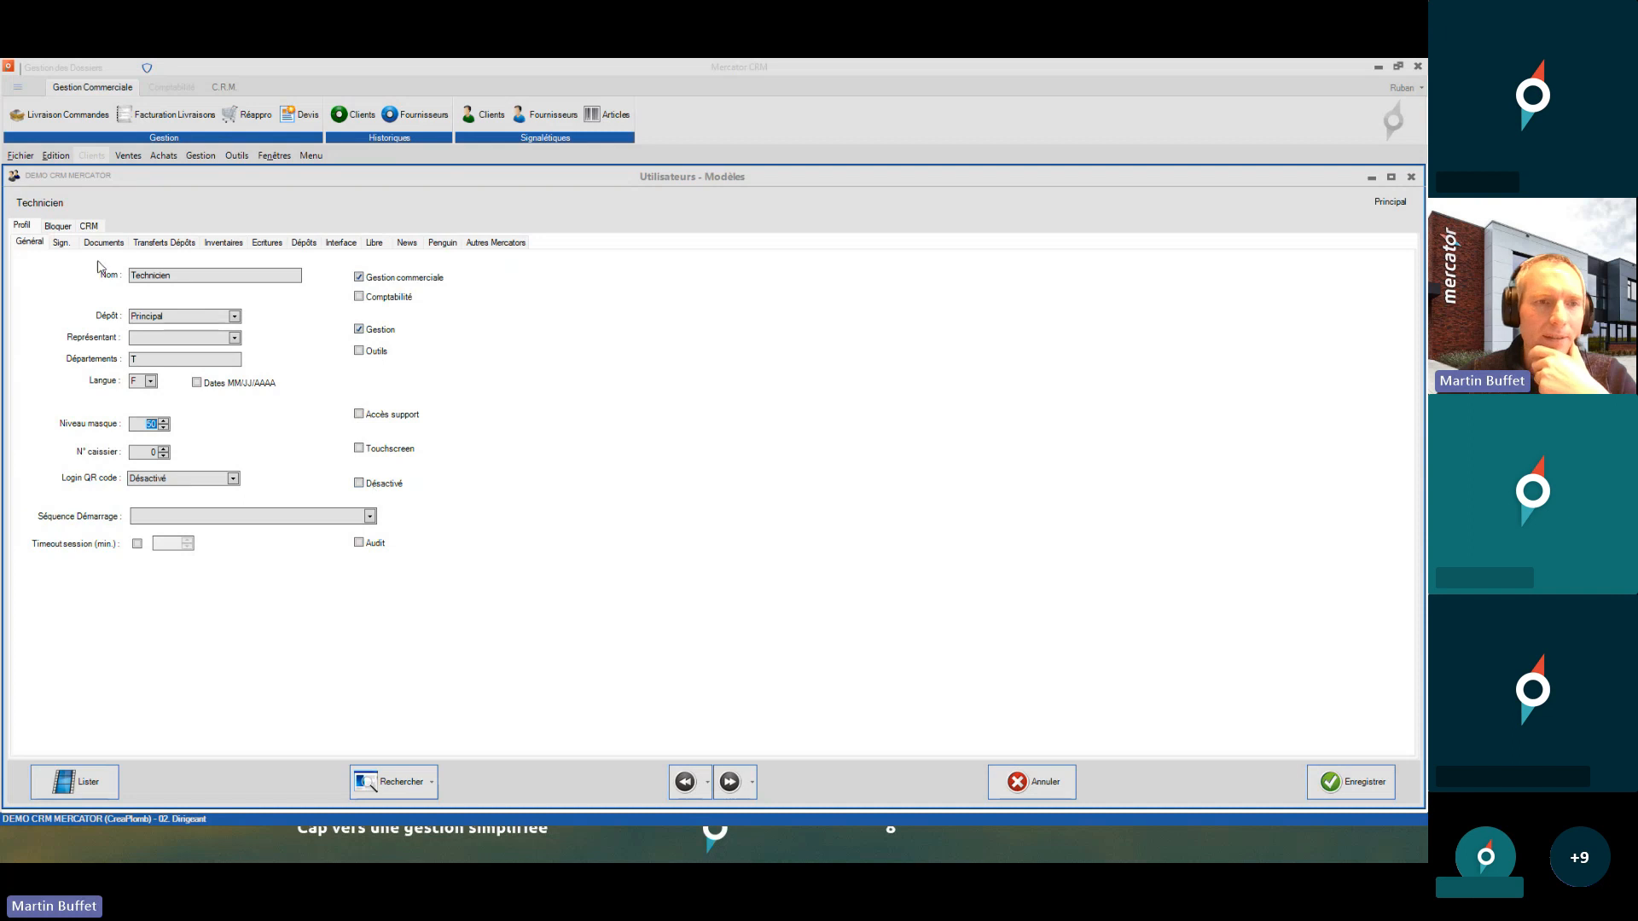
- Review the template's access, document and Bloquer tabs: Gestion, Comptabilité, Outils, Fichier, Paramètres
left_click(75, 244)
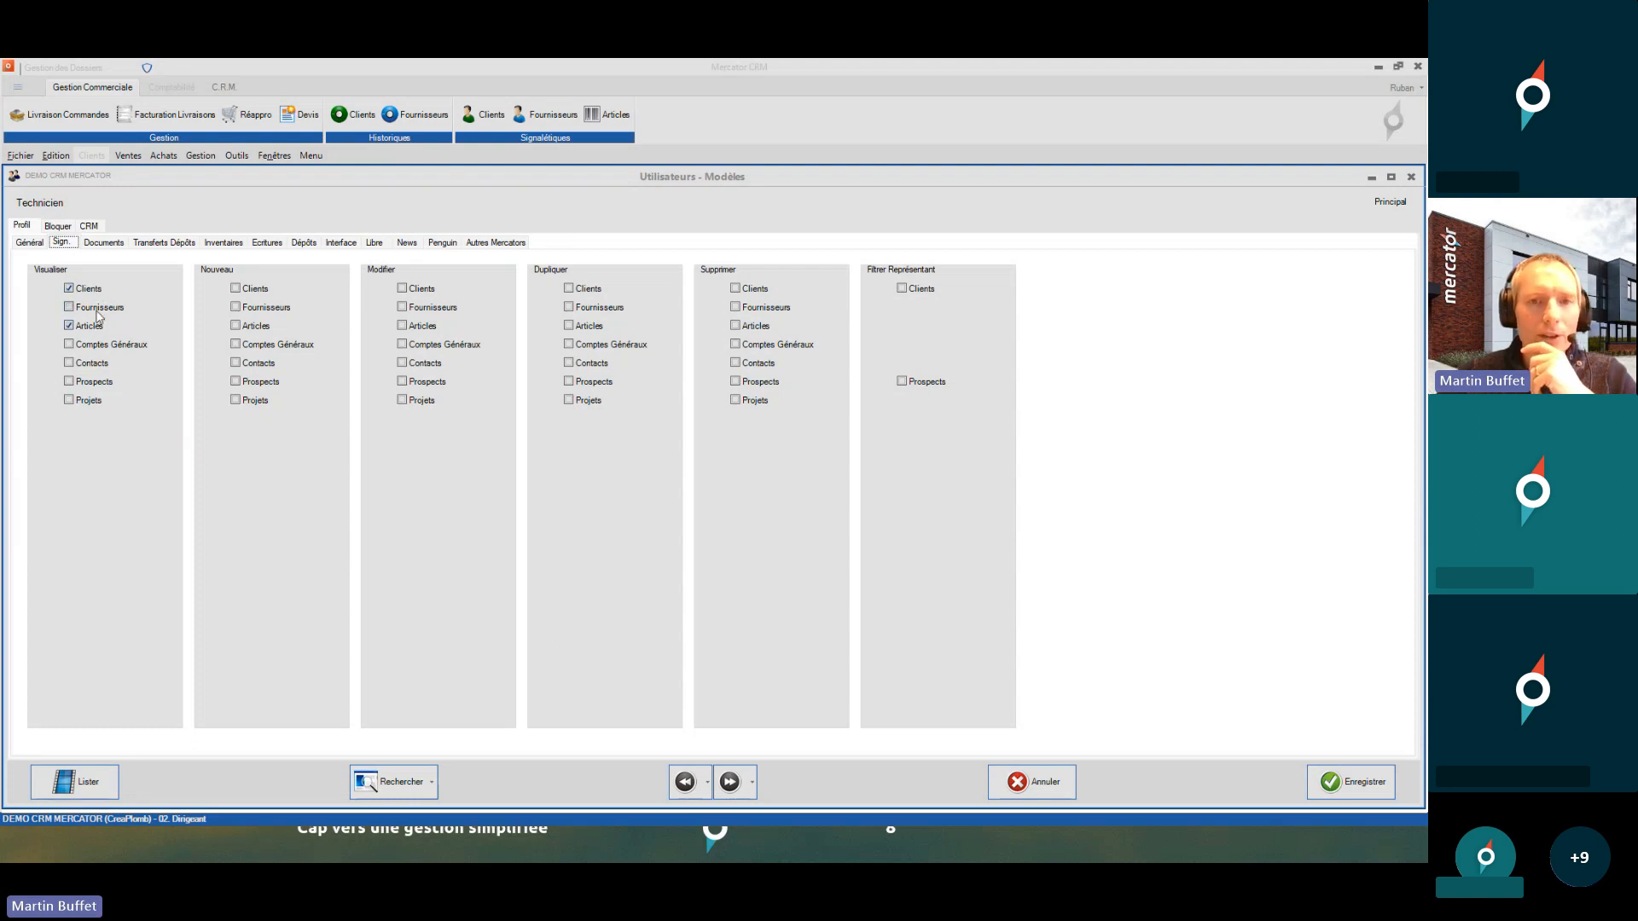
left_click(104, 243)
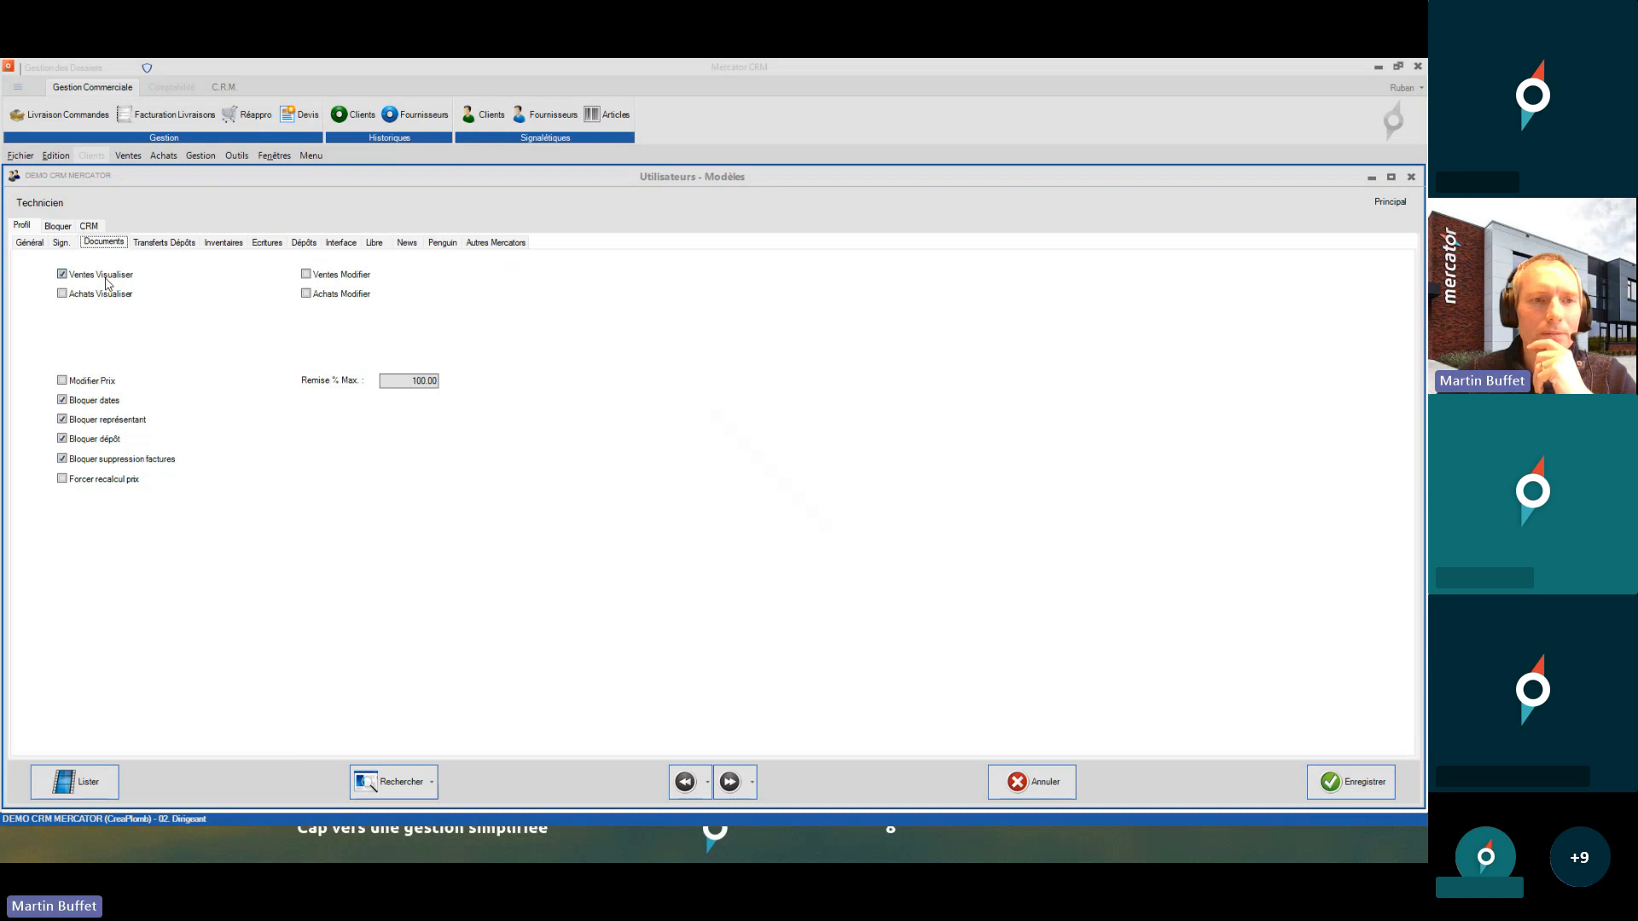
left_click(67, 227)
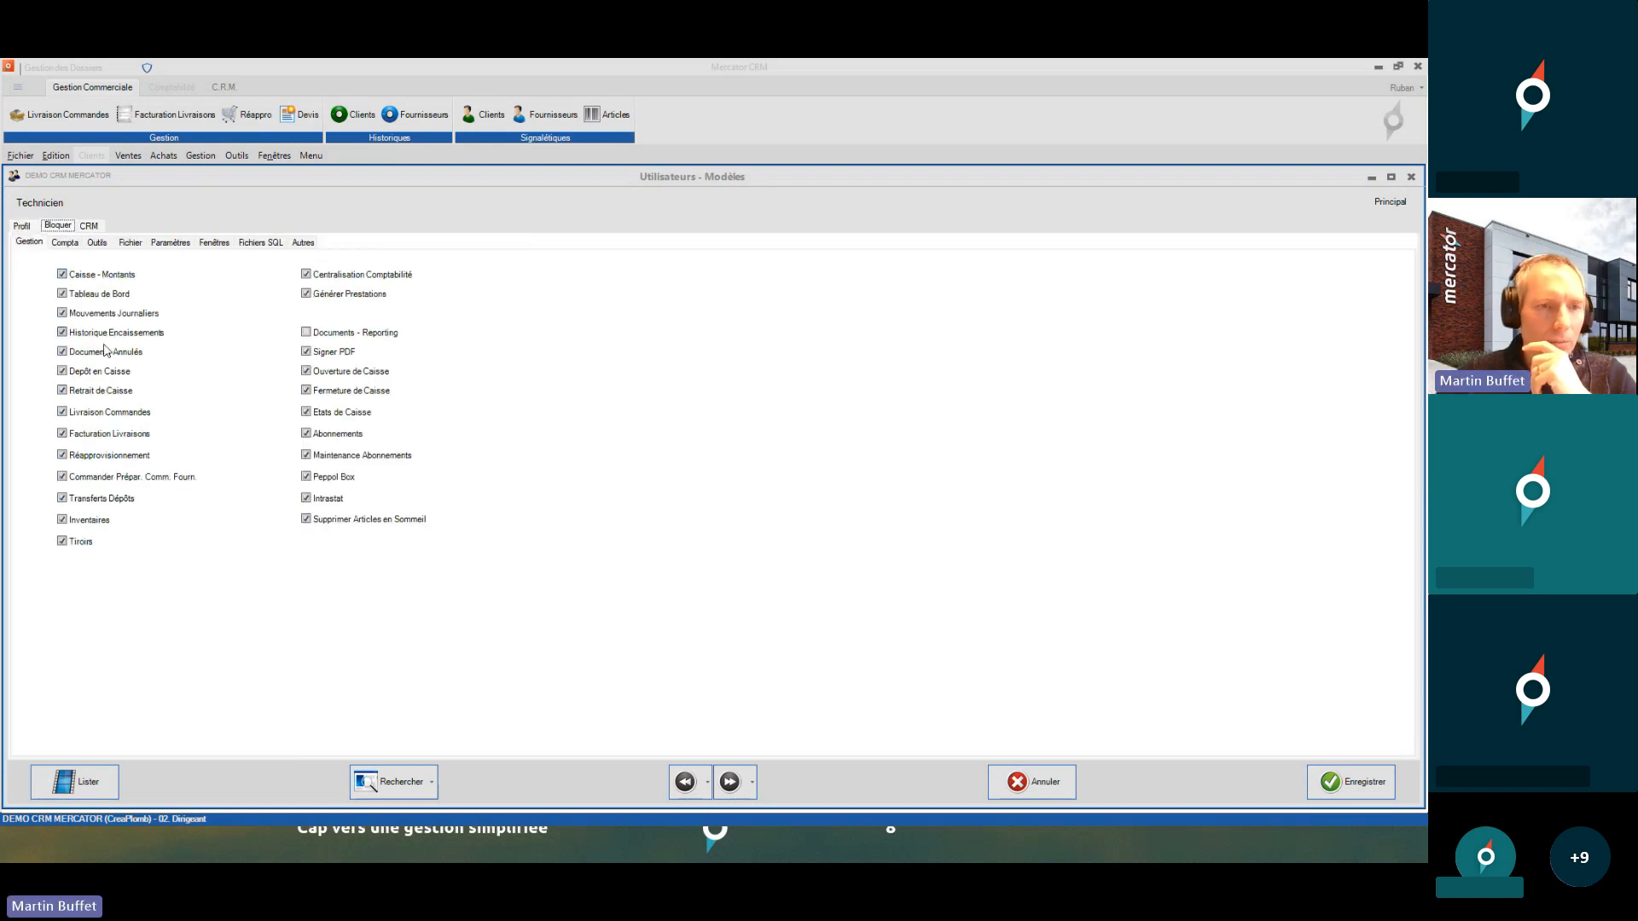
left_click(65, 240)
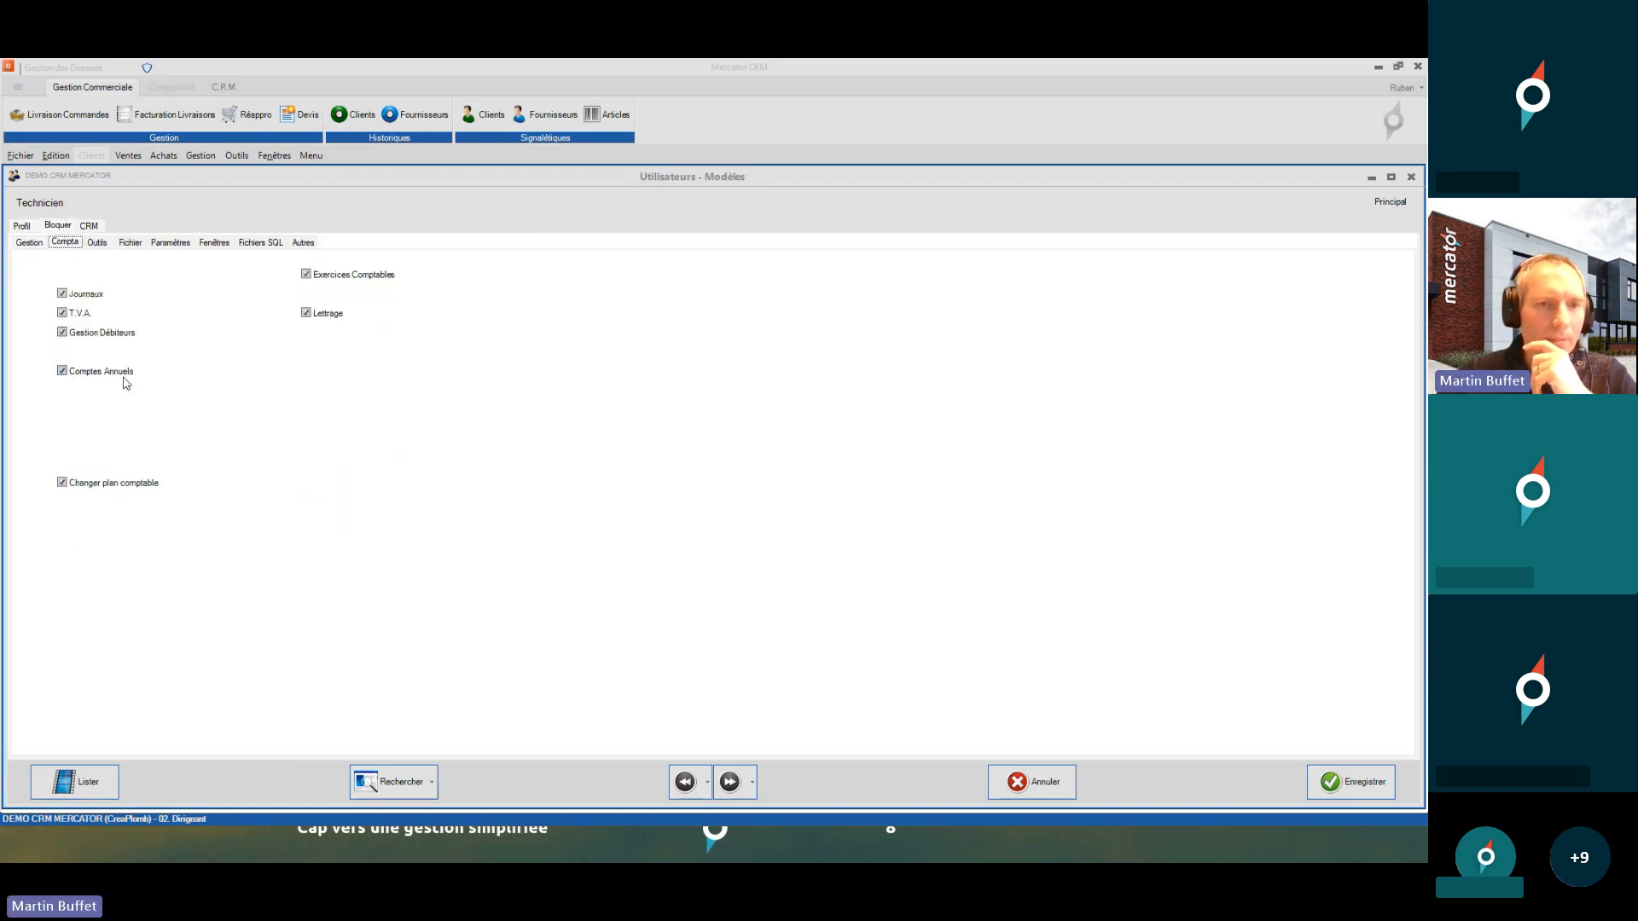
left_click(99, 243)
left_click(129, 243)
left_click(169, 242)
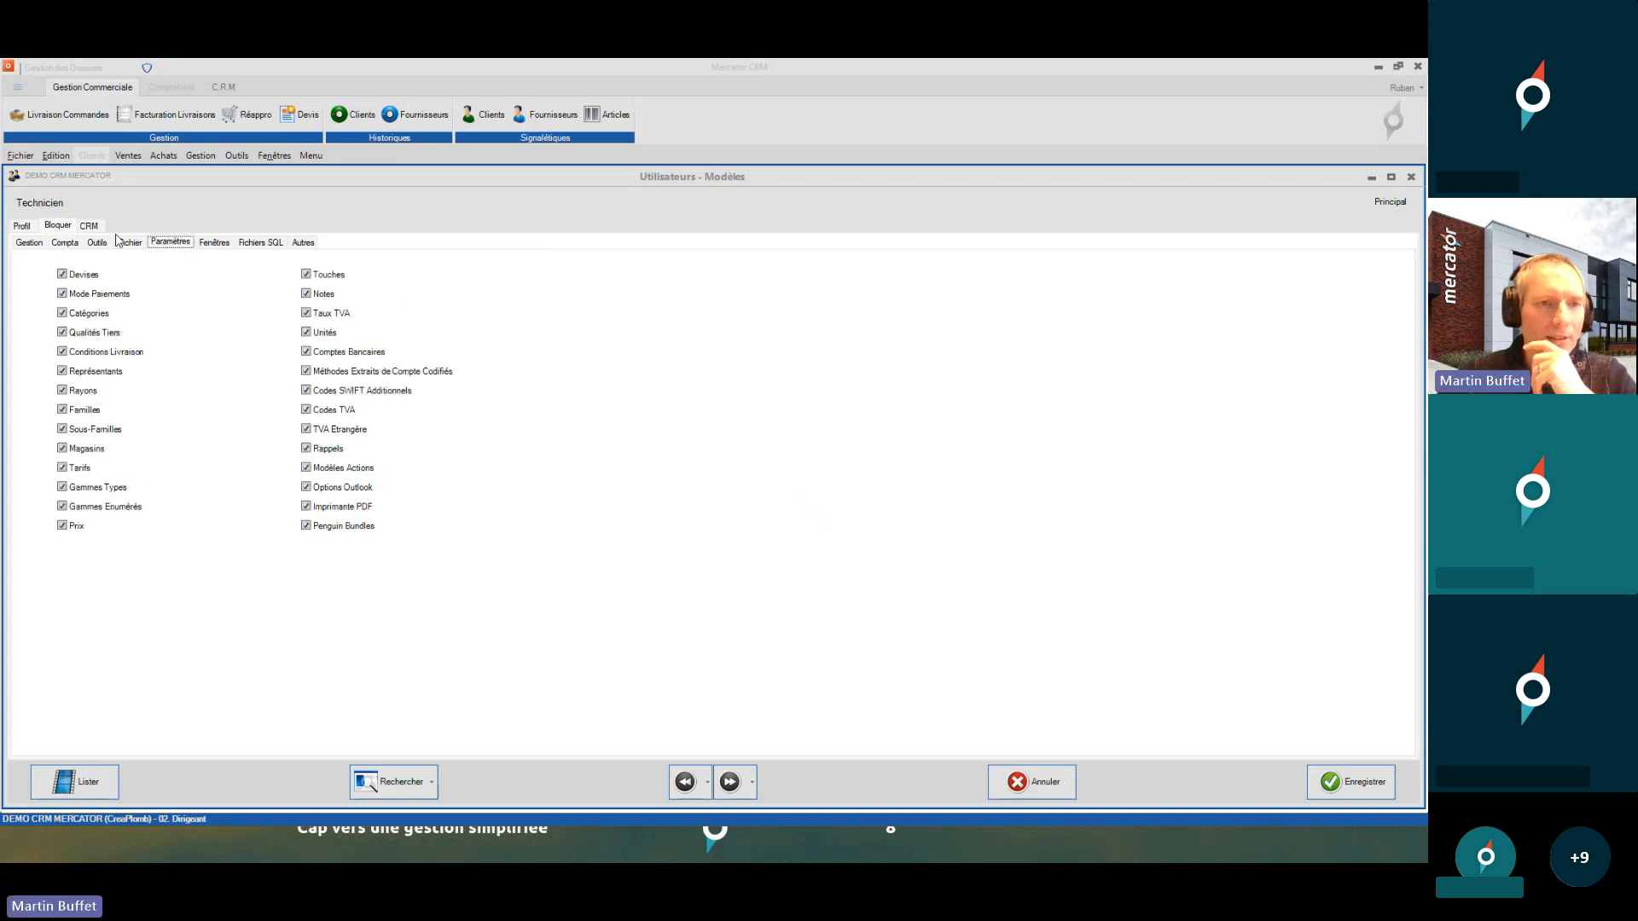
- Return to the model's Profil > Général fields and save the Technicien model
left_click(32, 225)
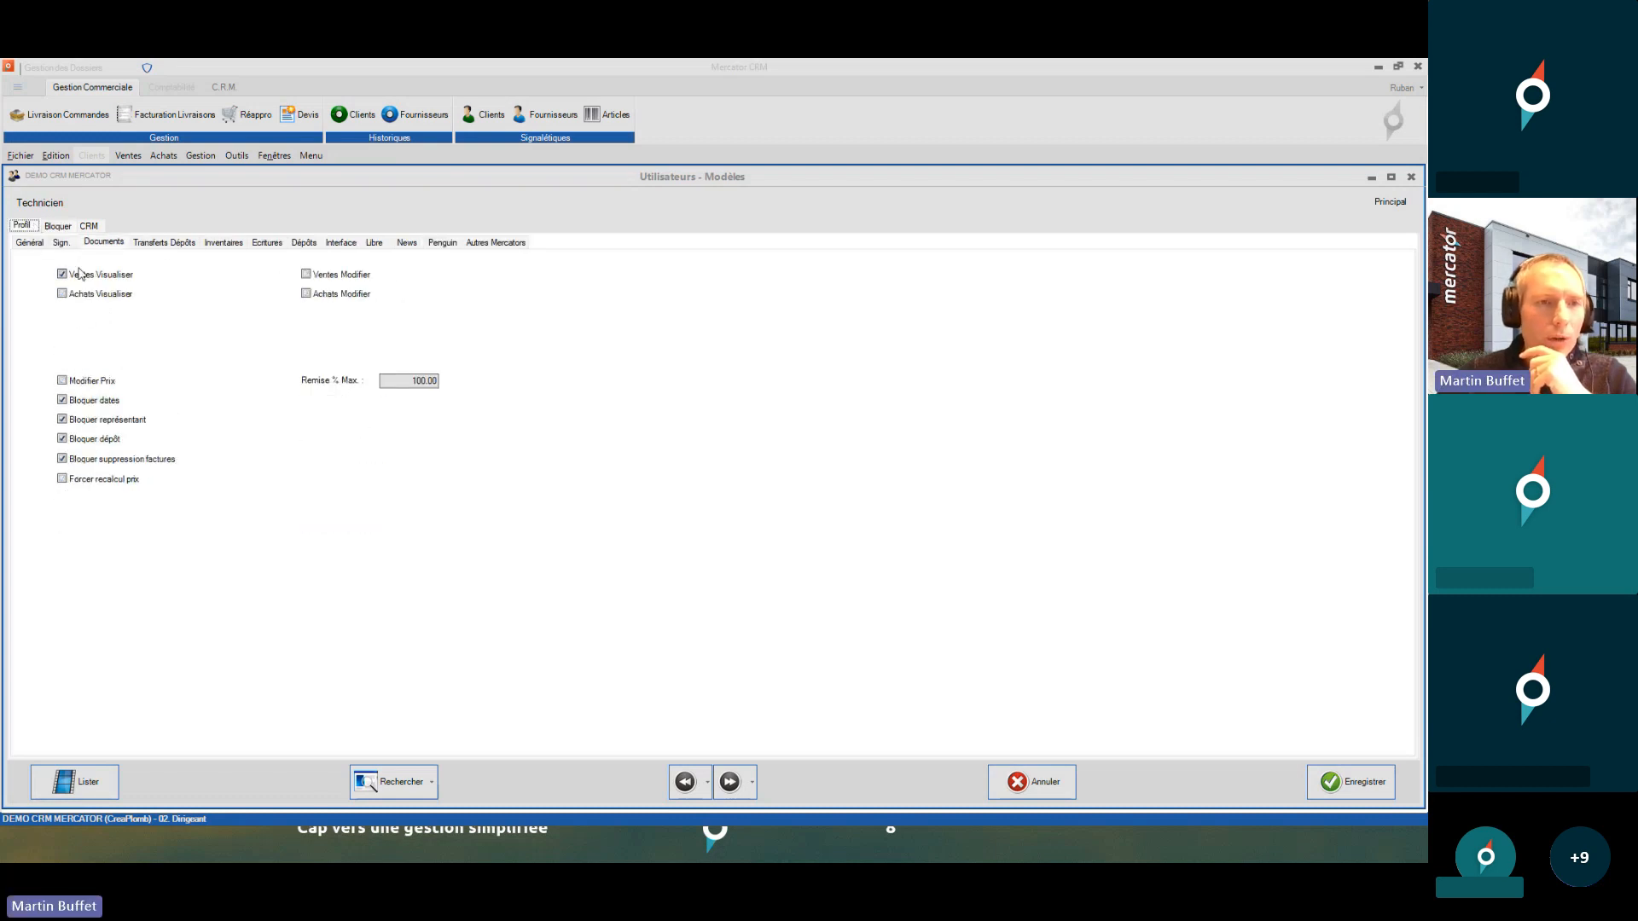
left_click(39, 243)
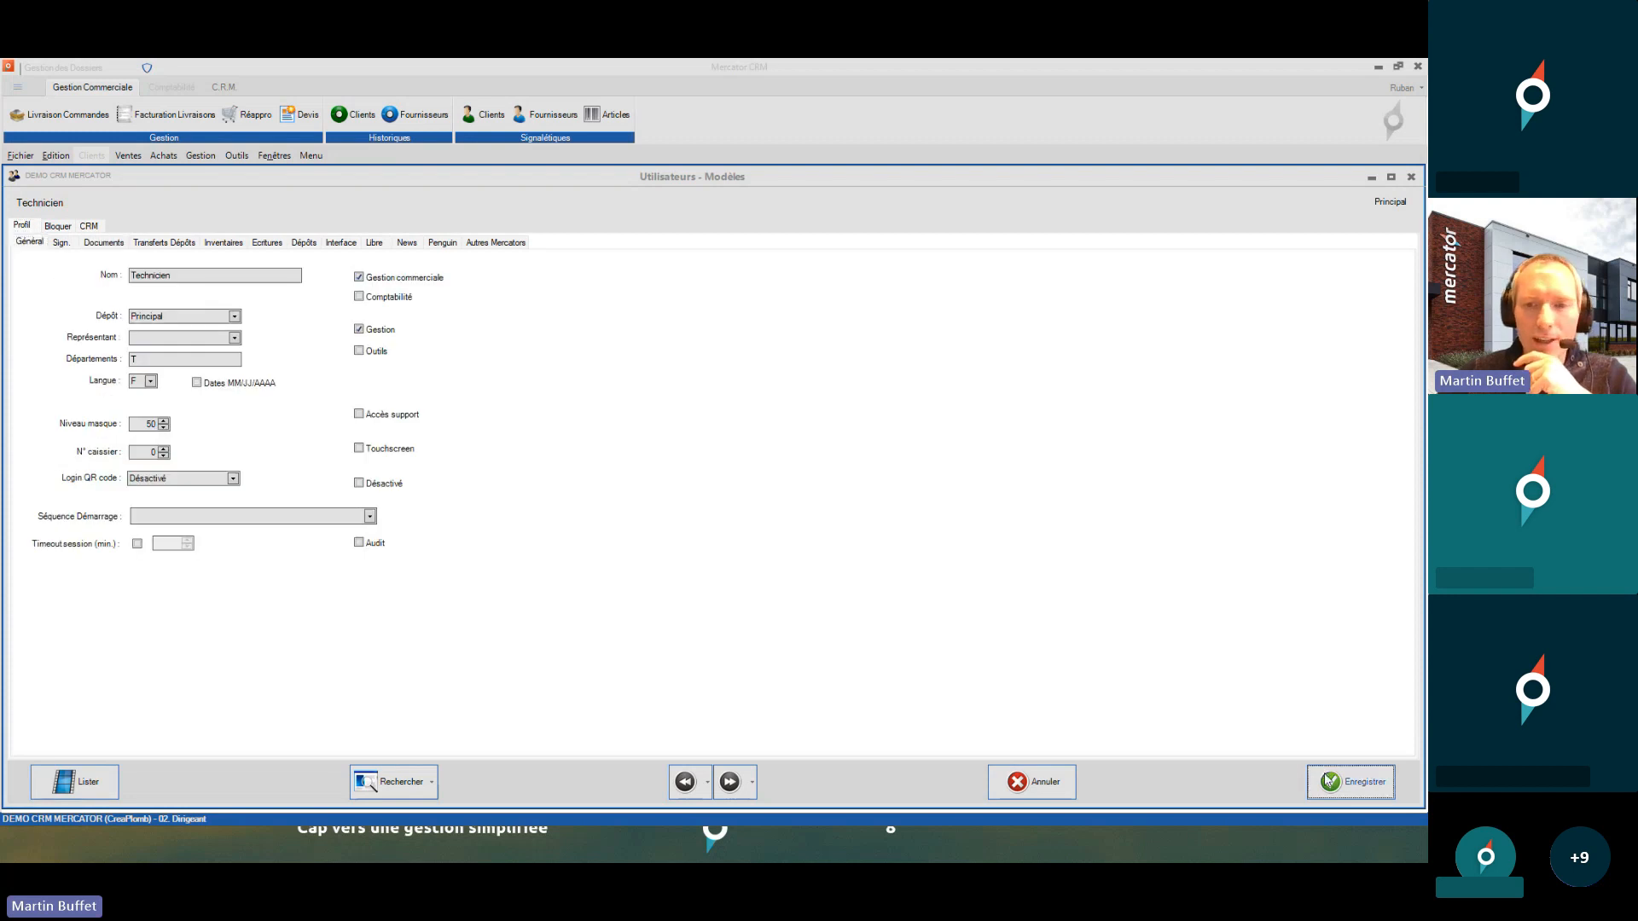
left_click(1329, 779)
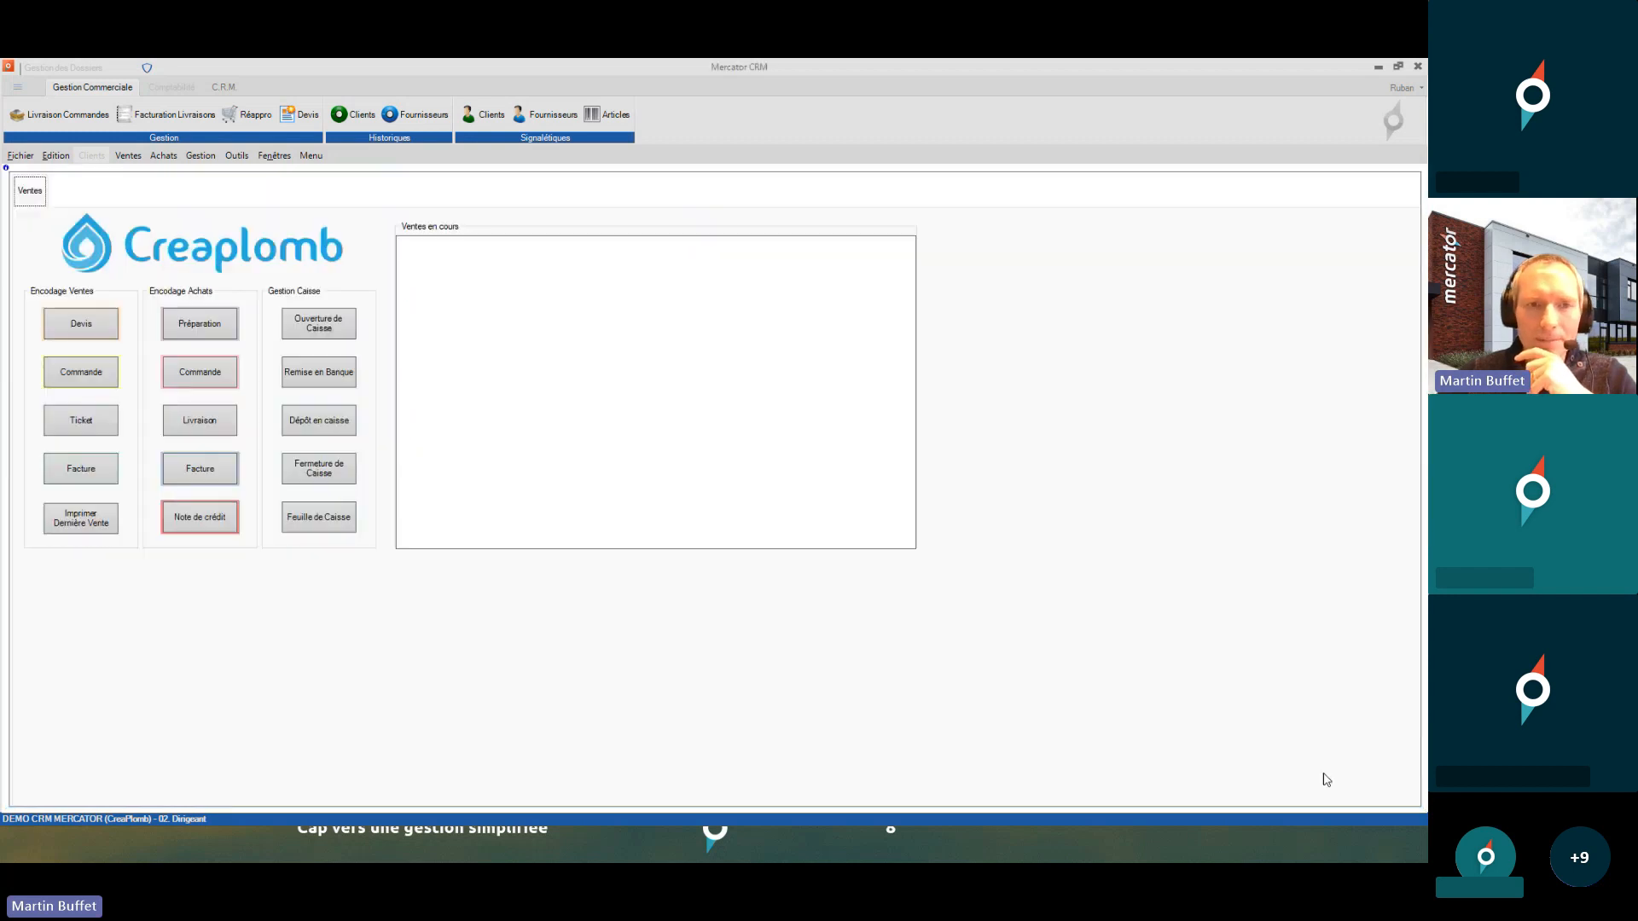
left_click(237, 156)
- Set the 04 technician profile's Modèle to Technicien, save, and accept replacing its data
mouse_move(266, 229)
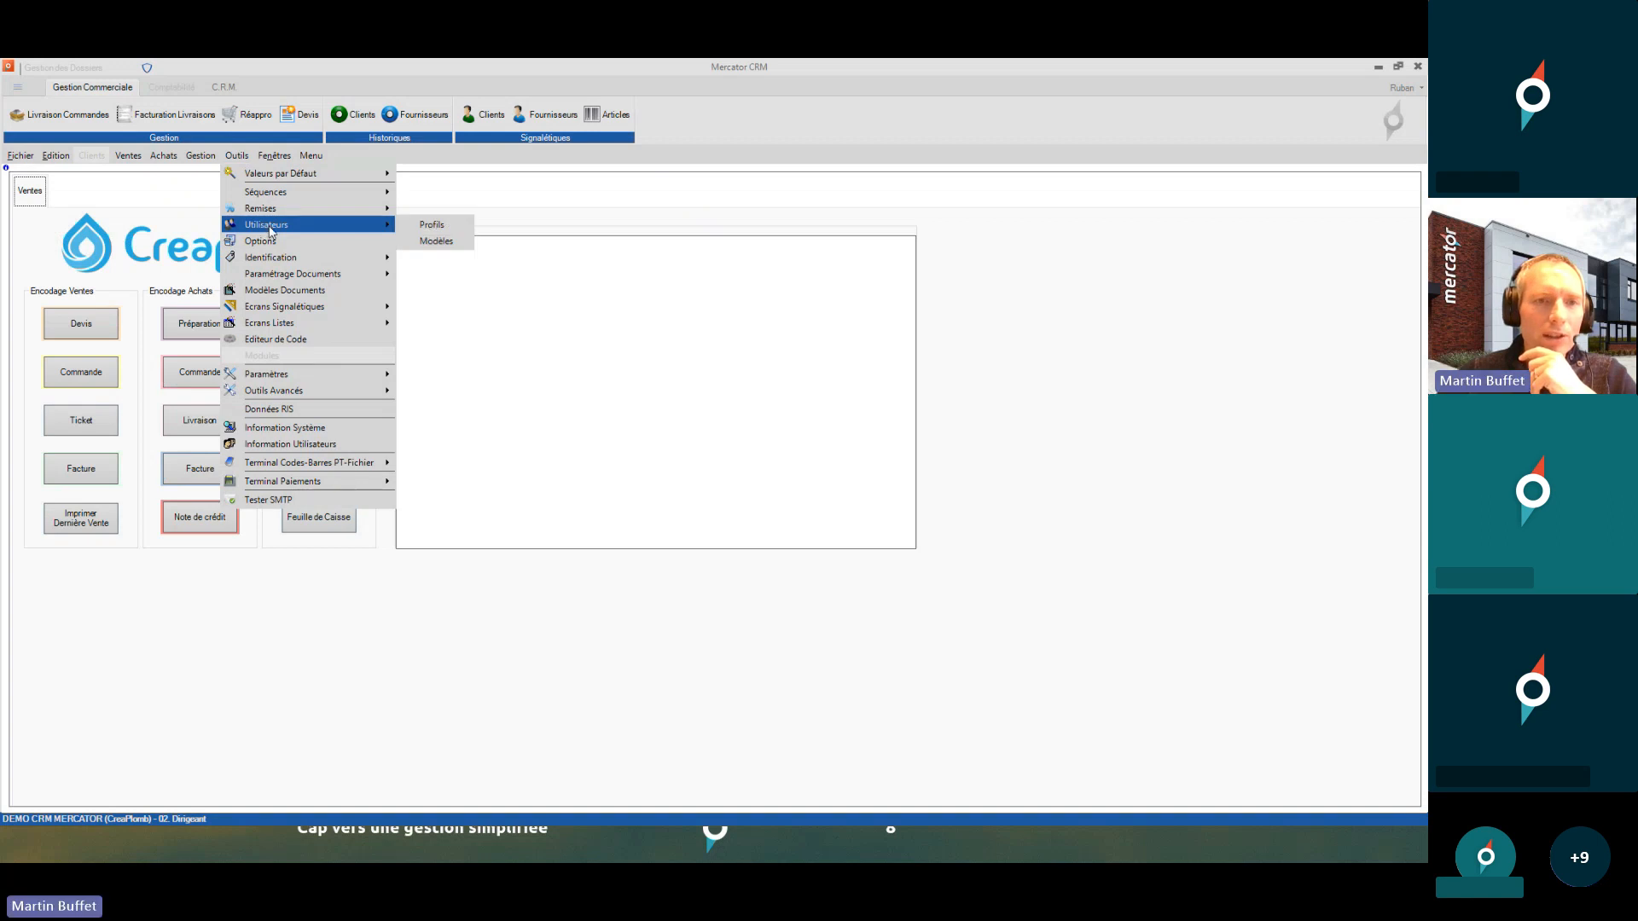
left_click(430, 229)
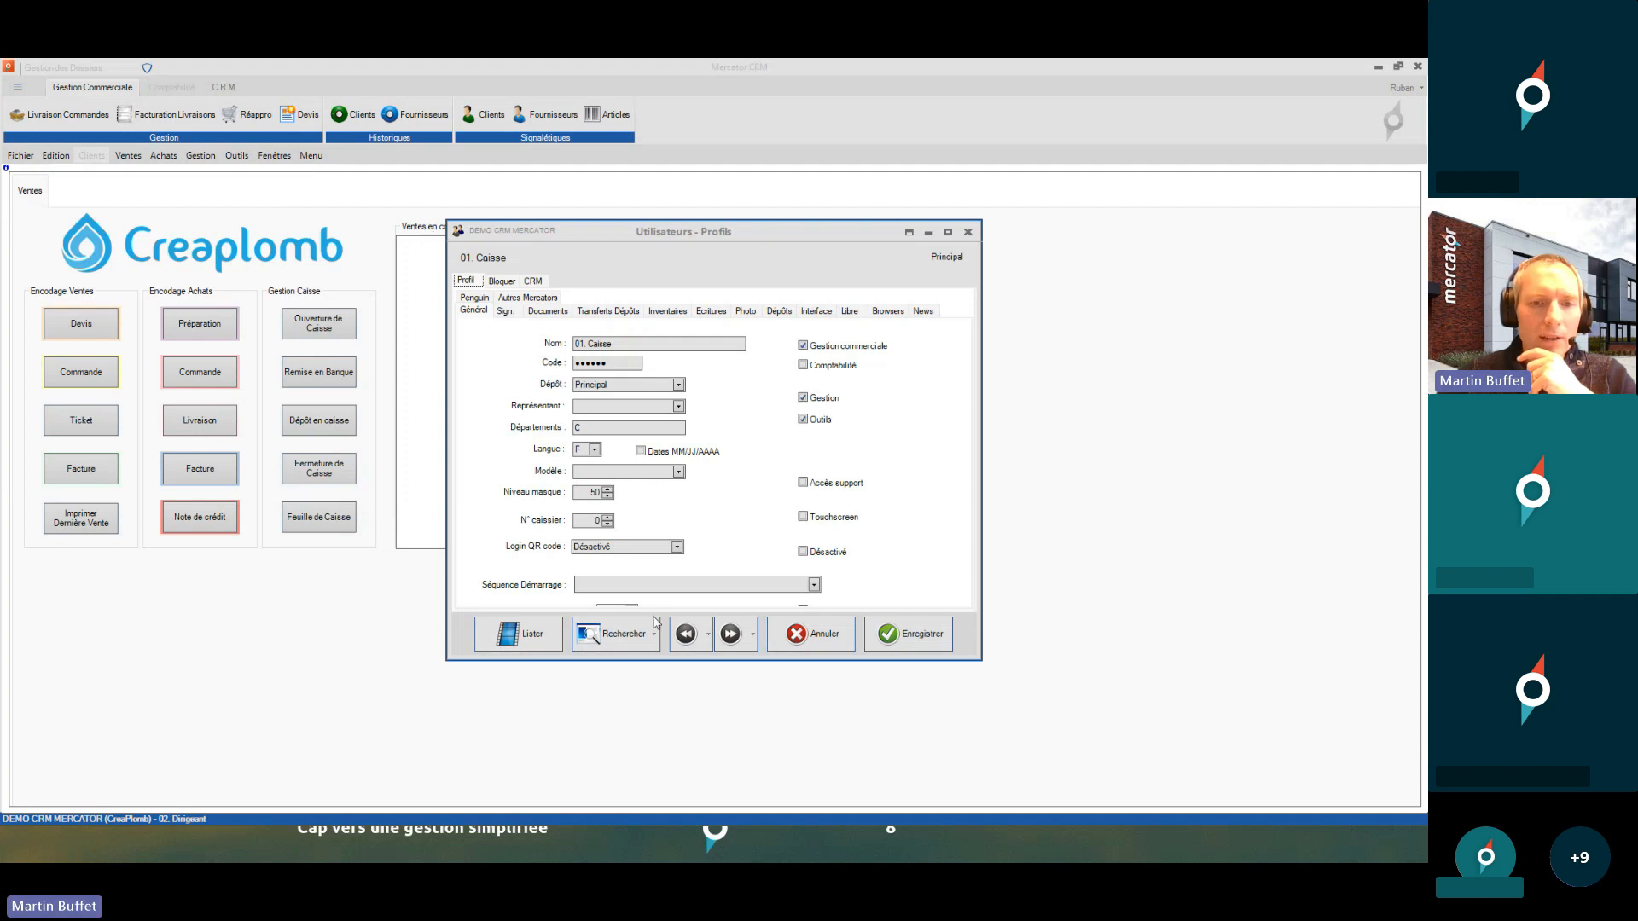
left_click(728, 644)
left_click(728, 644)
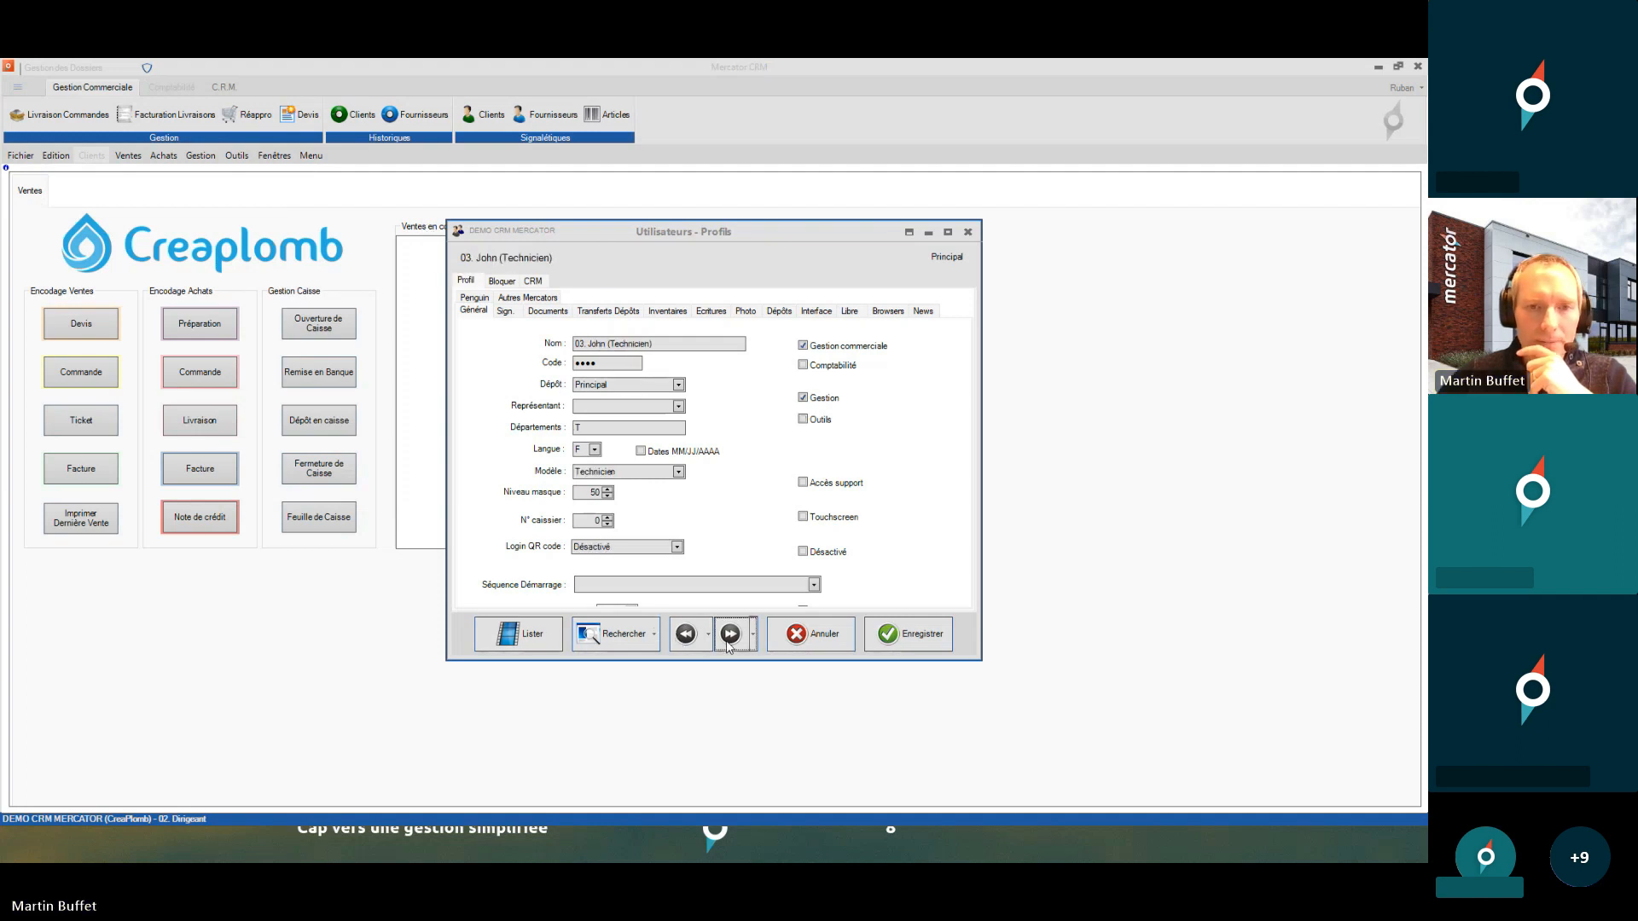
left_click(728, 635)
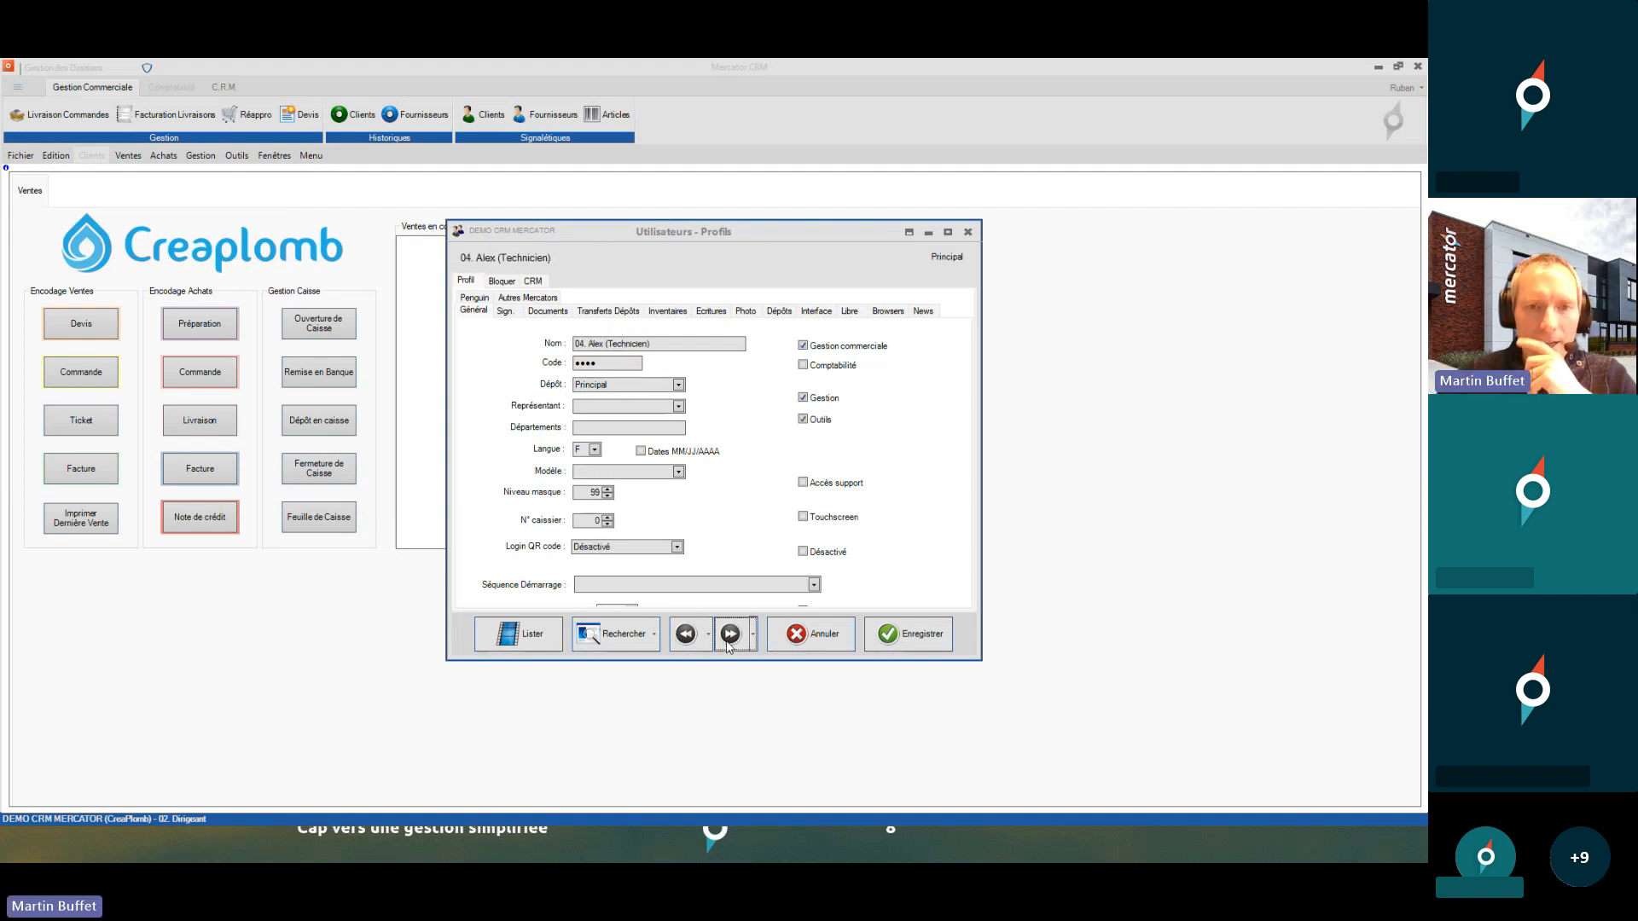
left_click(609, 475)
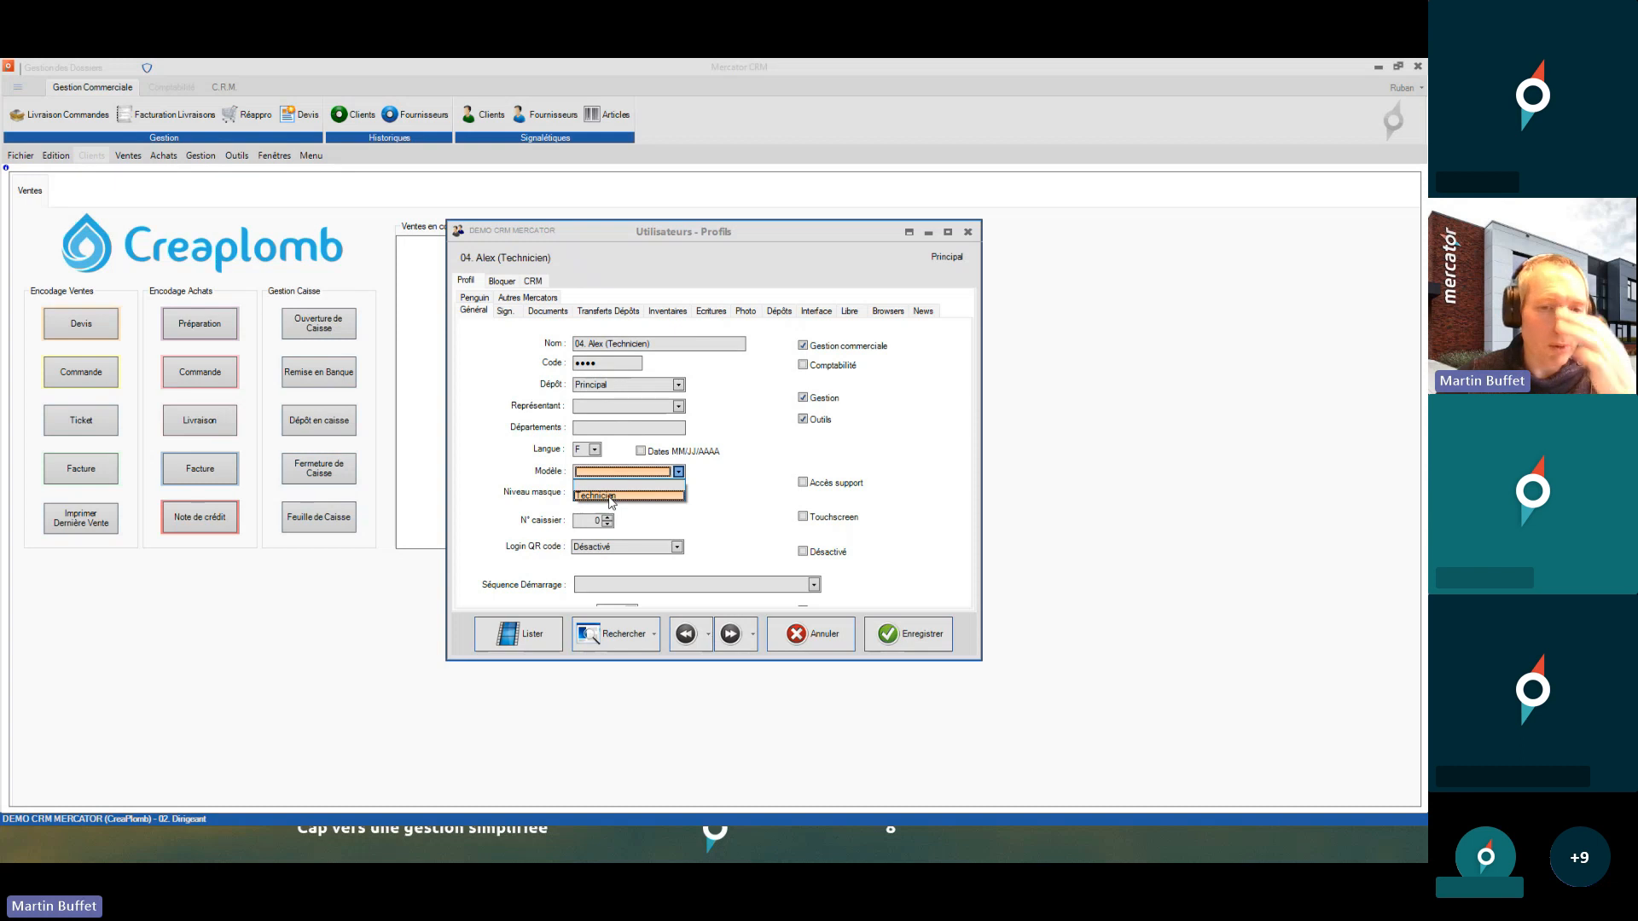
left_click(610, 496)
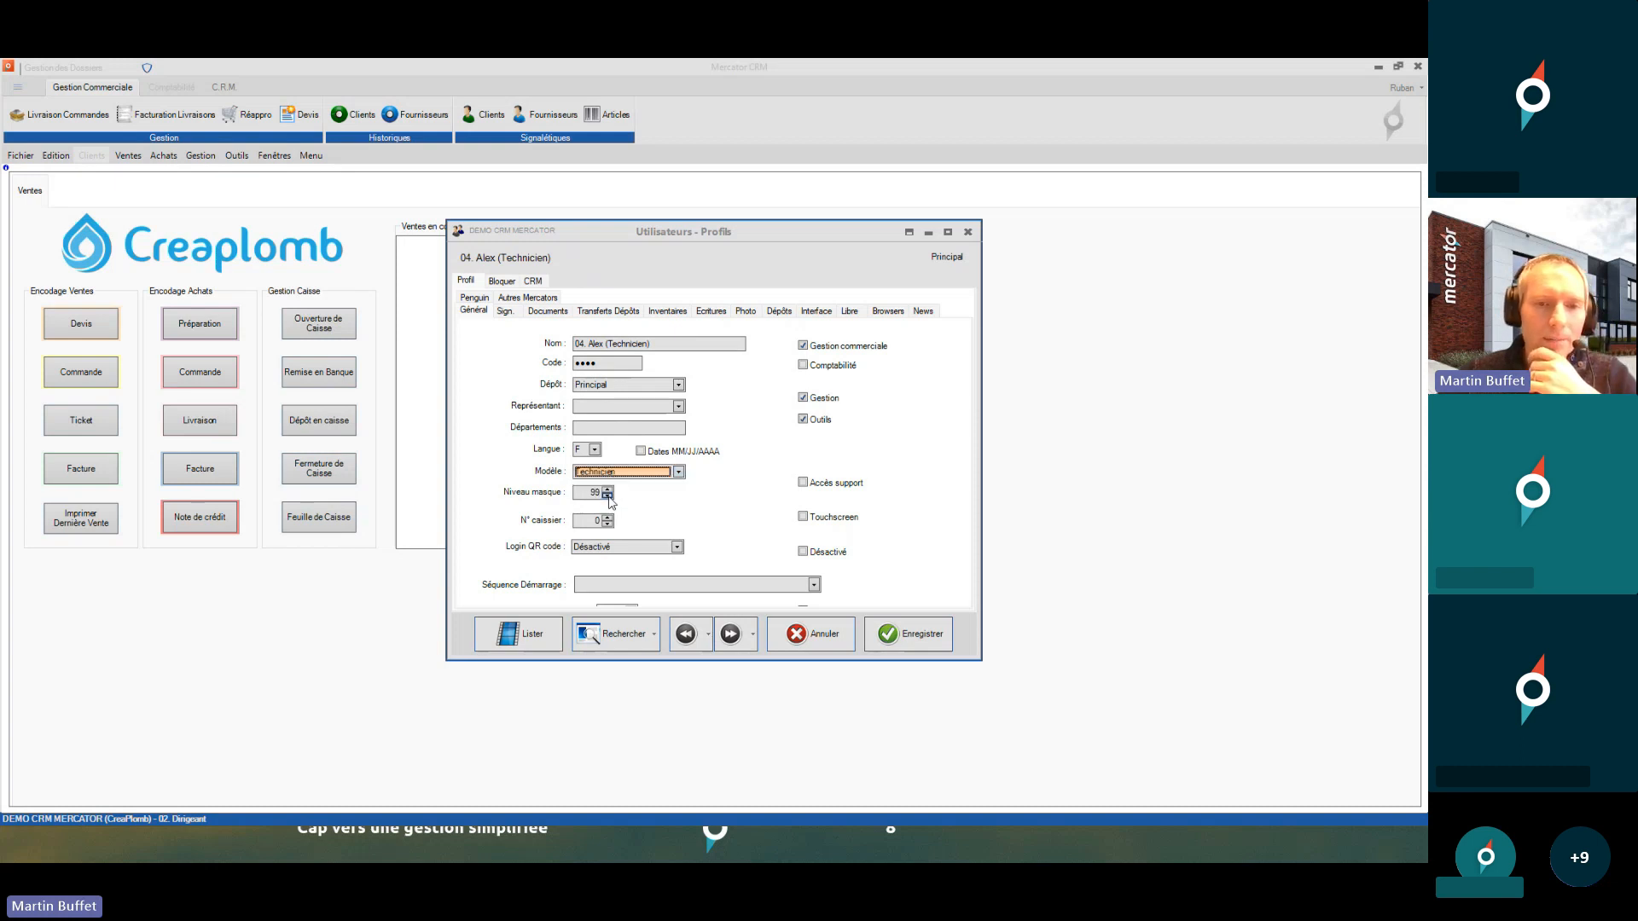
left_click(906, 639)
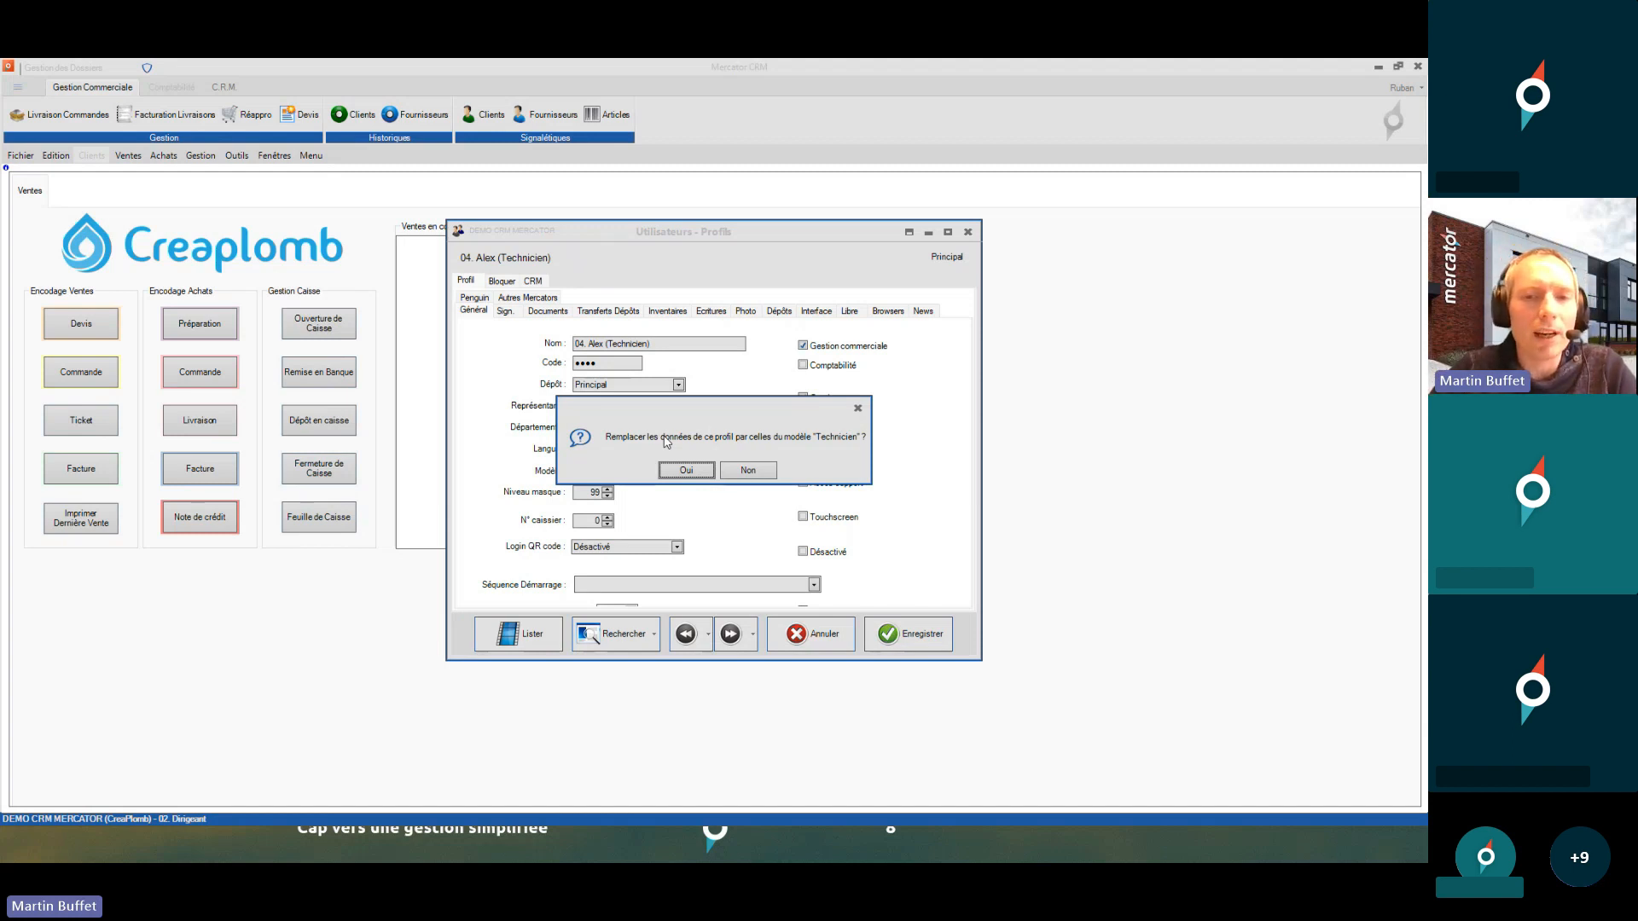
left_click(679, 472)
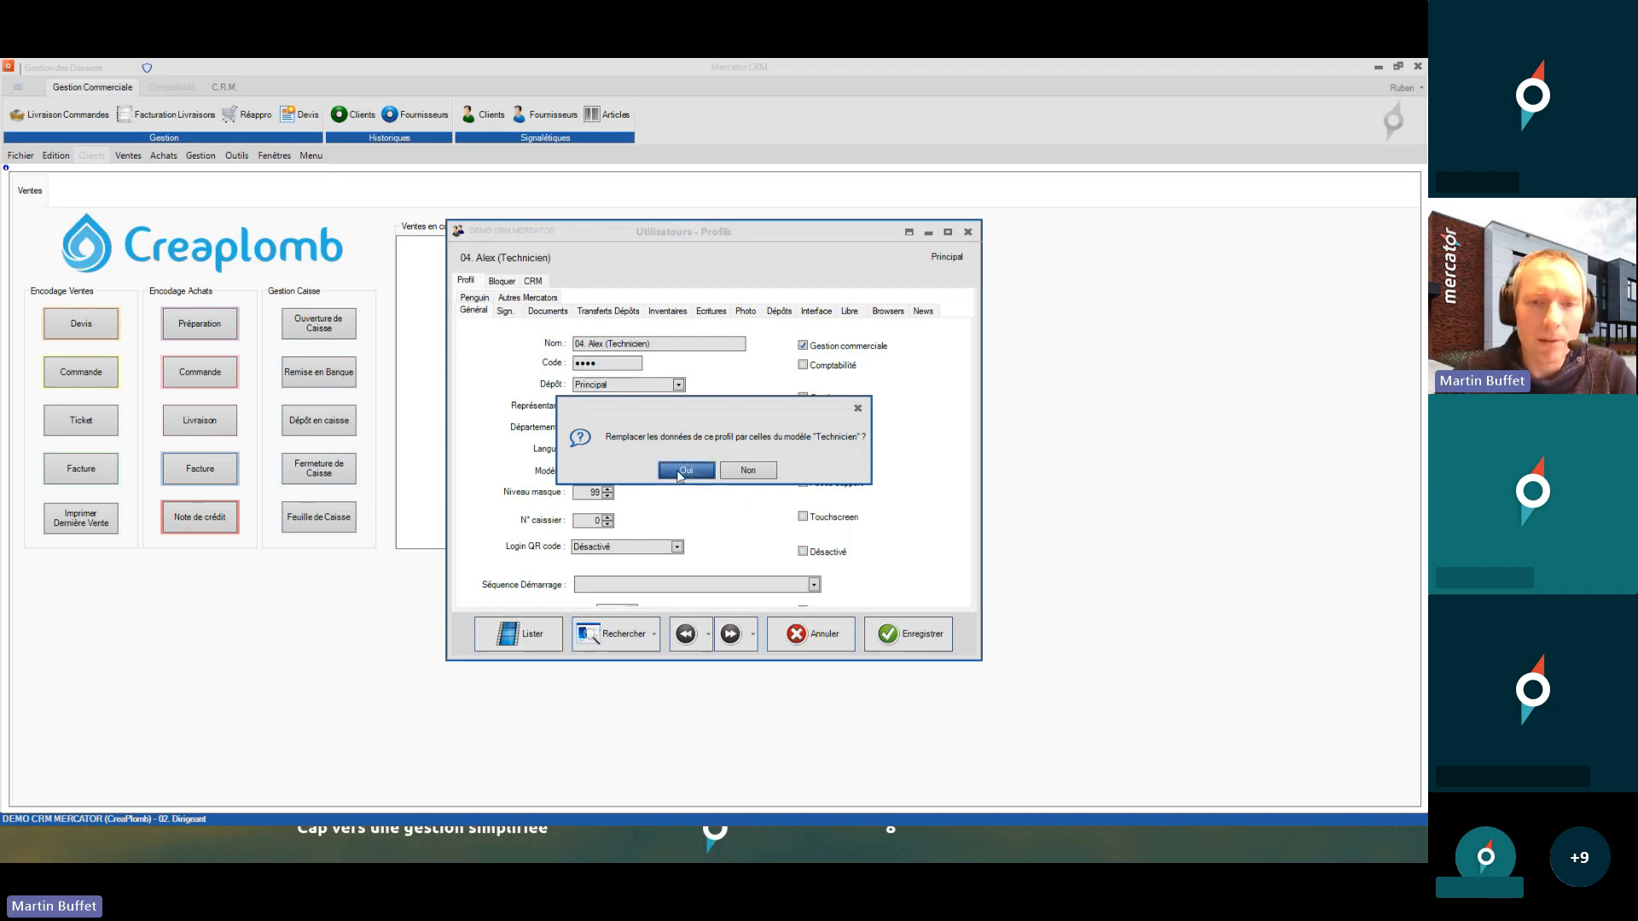
- Save the profile, log in as the 04 technician, and check the remaining Gestion features
left_click(895, 643)
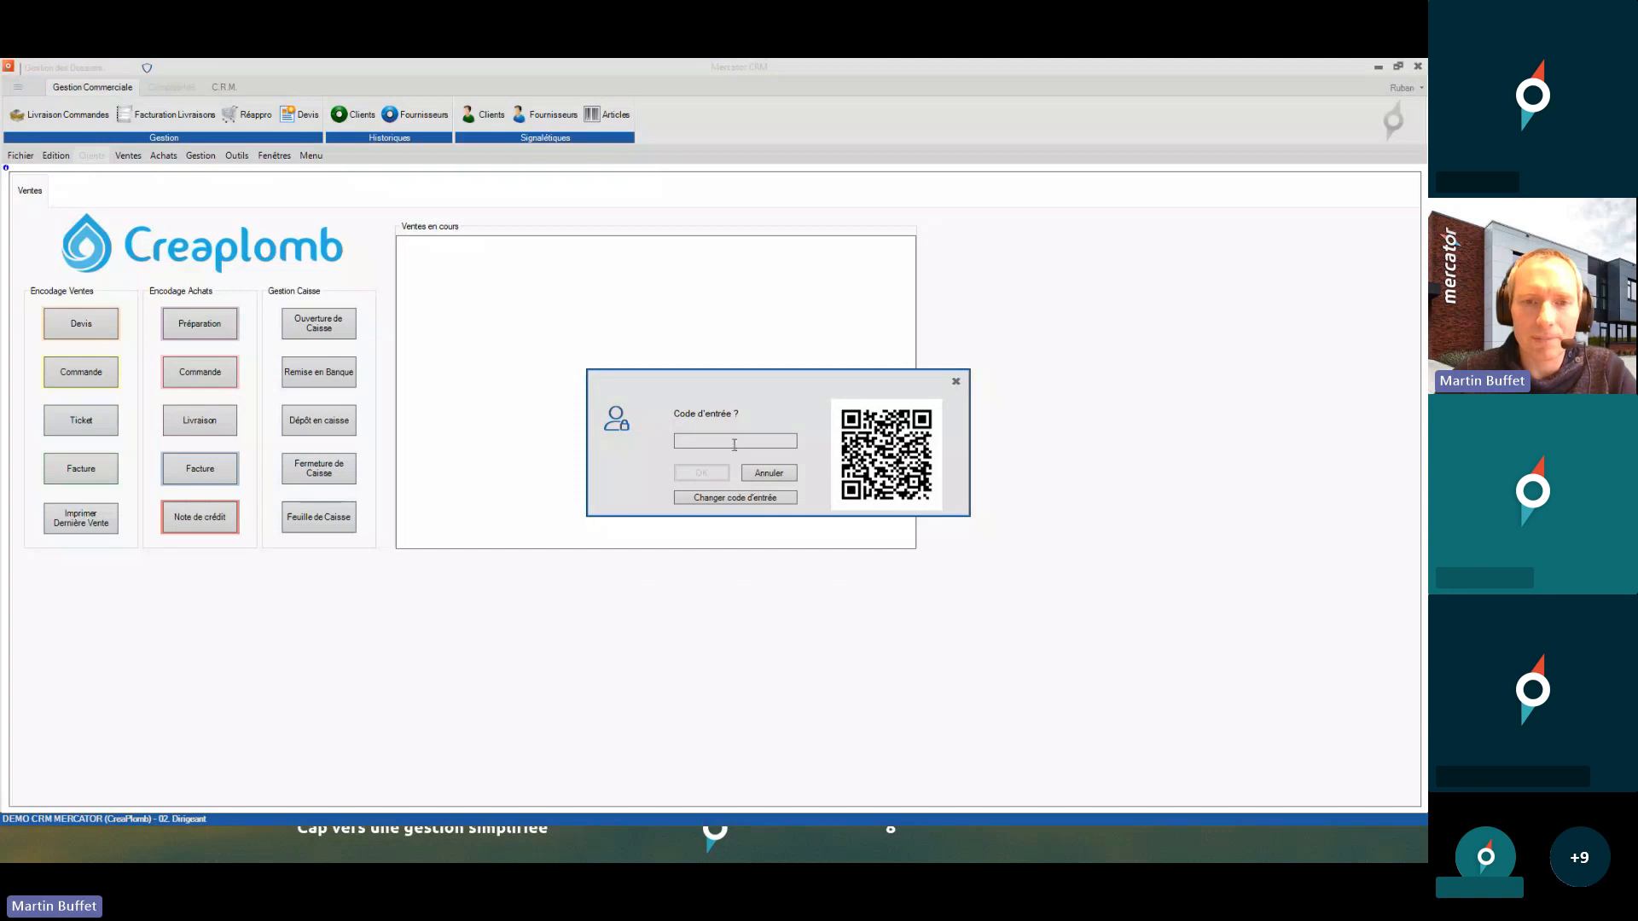
type("****")
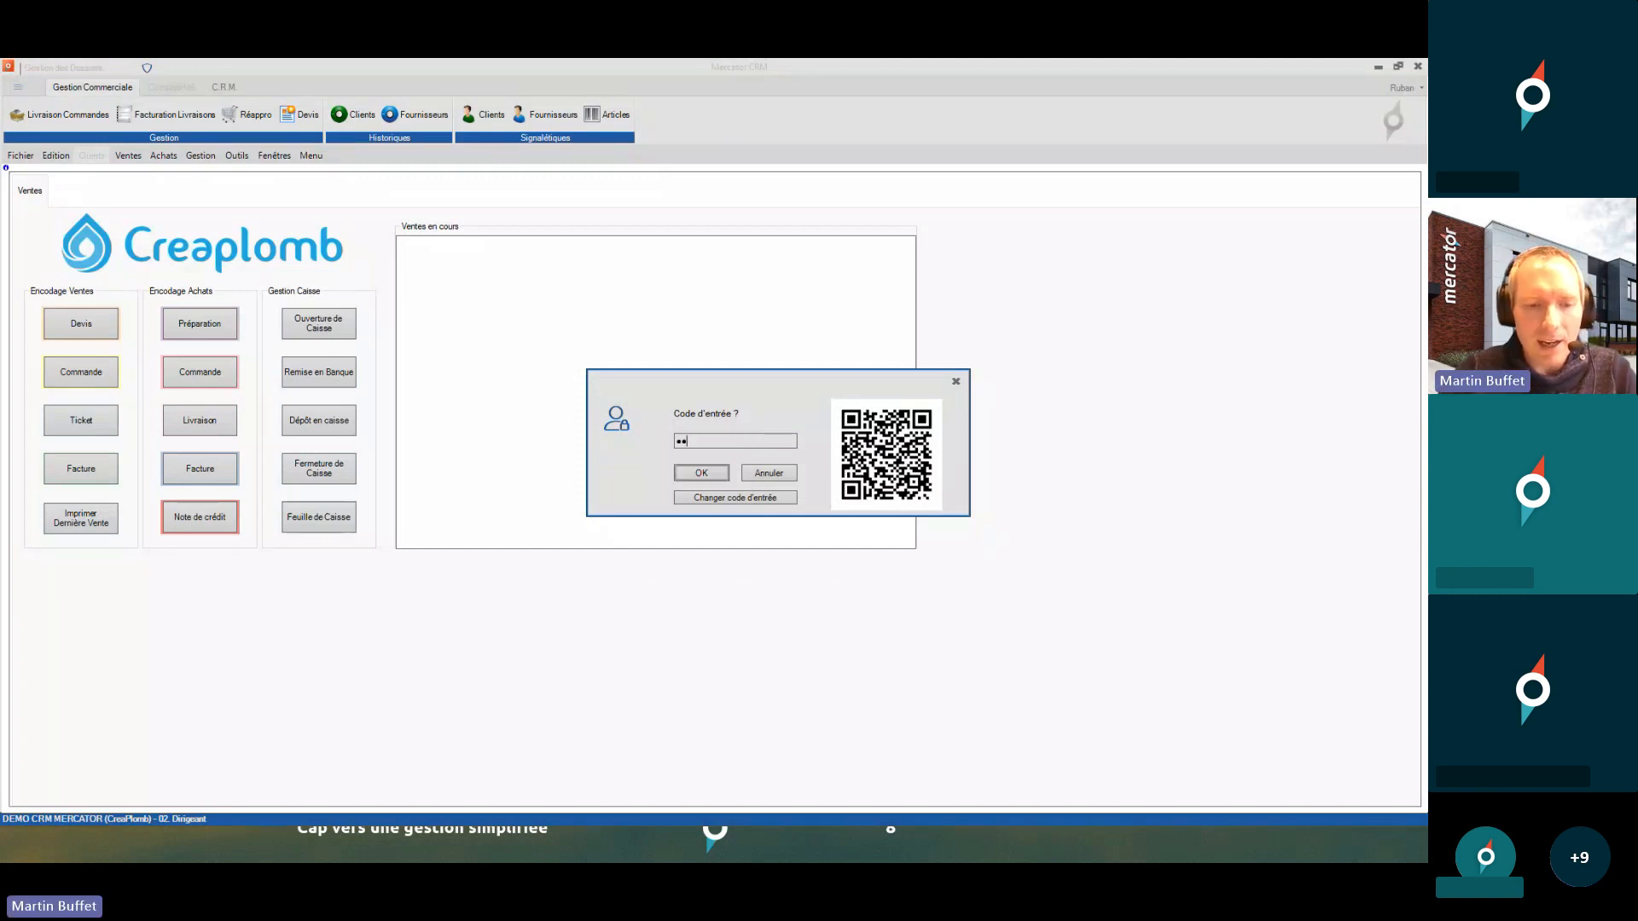
key("Return")
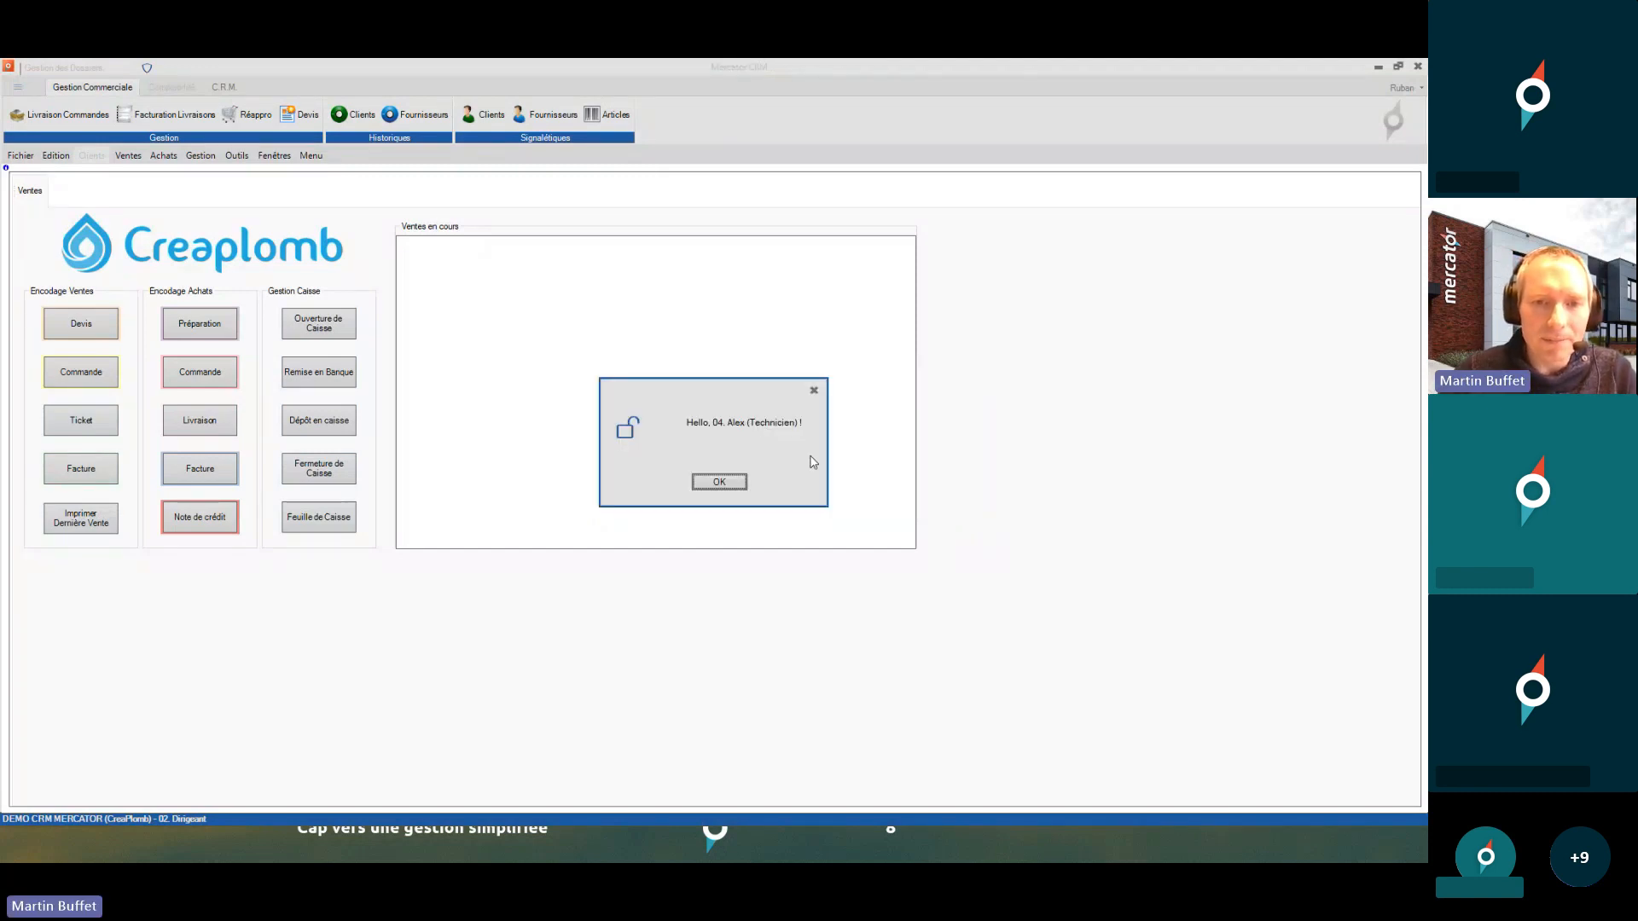
left_click(720, 482)
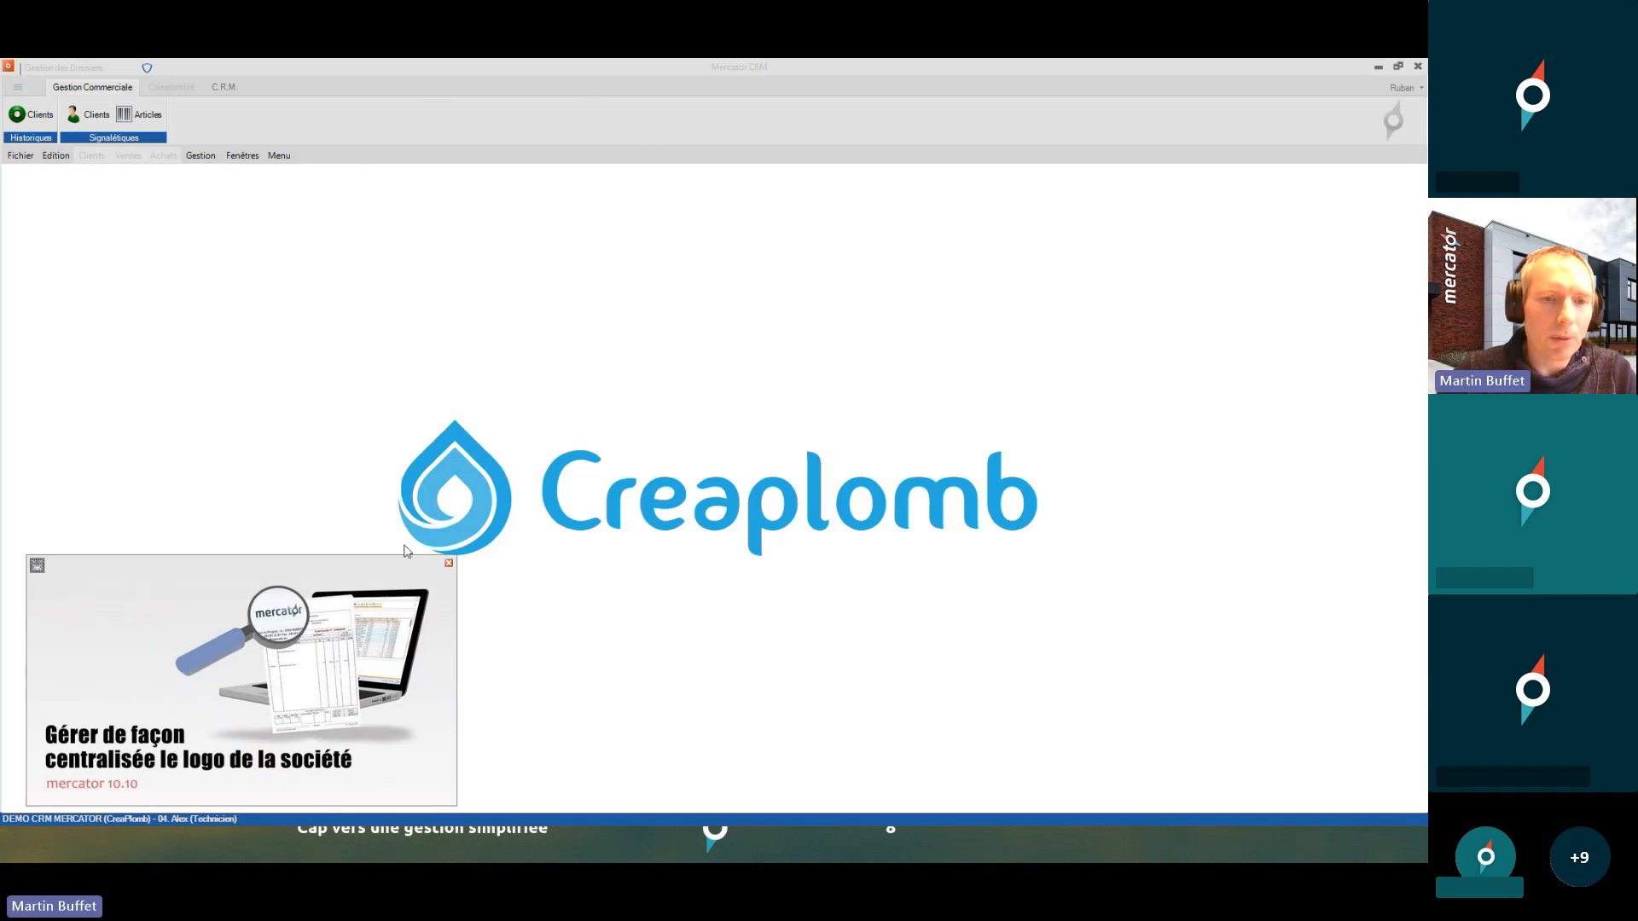
left_click(449, 566)
key("alt+Tab")
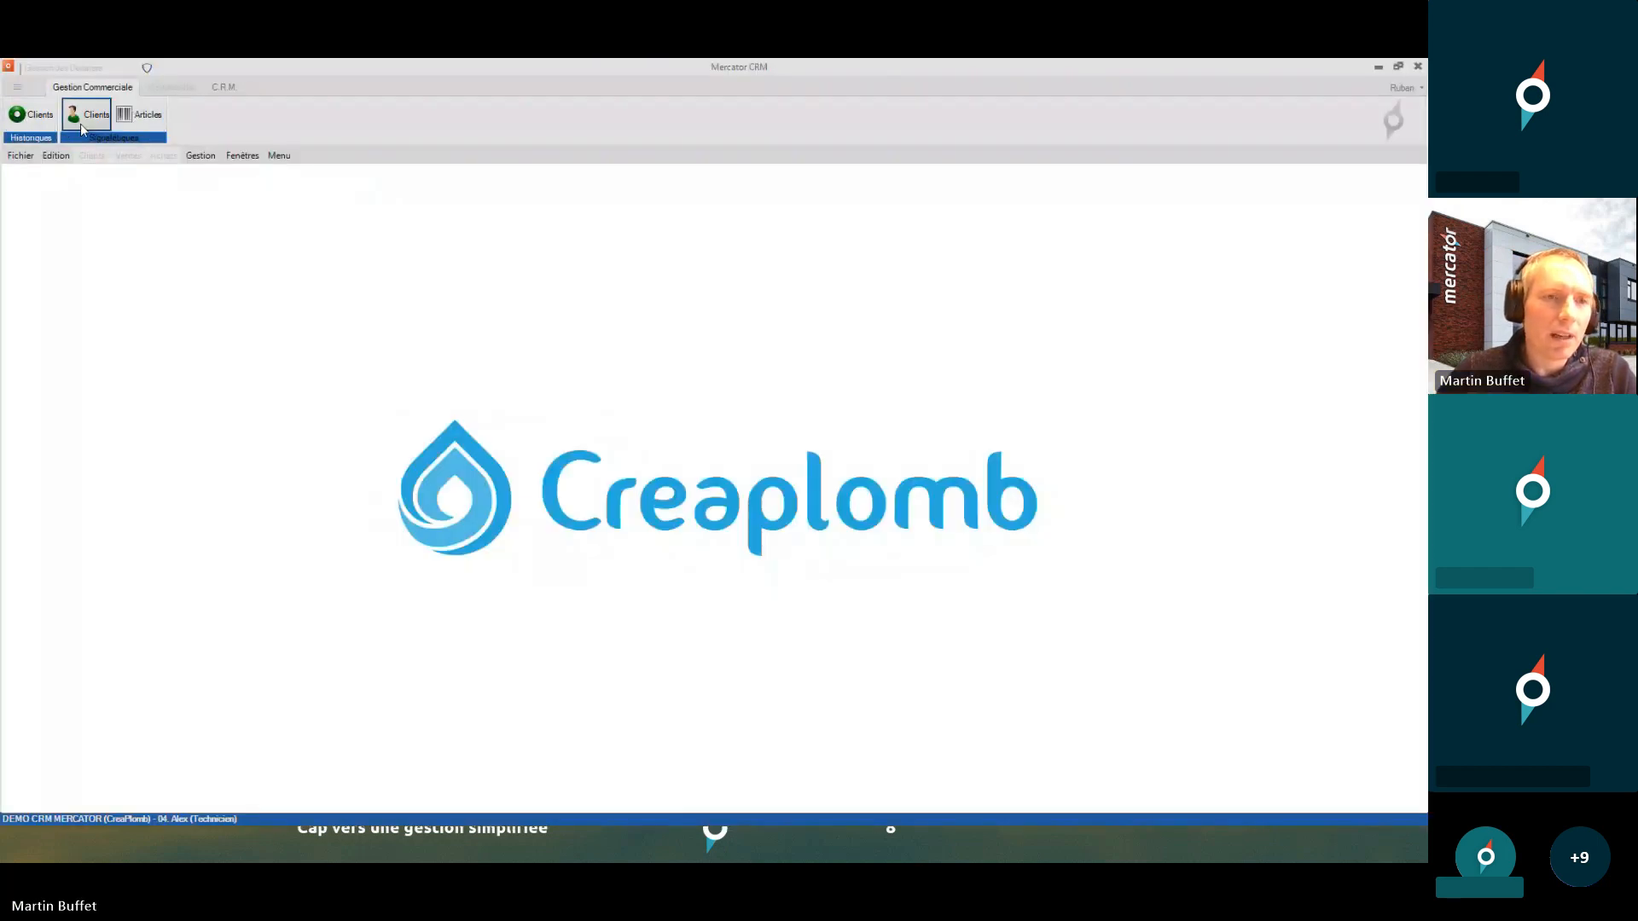
left_click(203, 157)
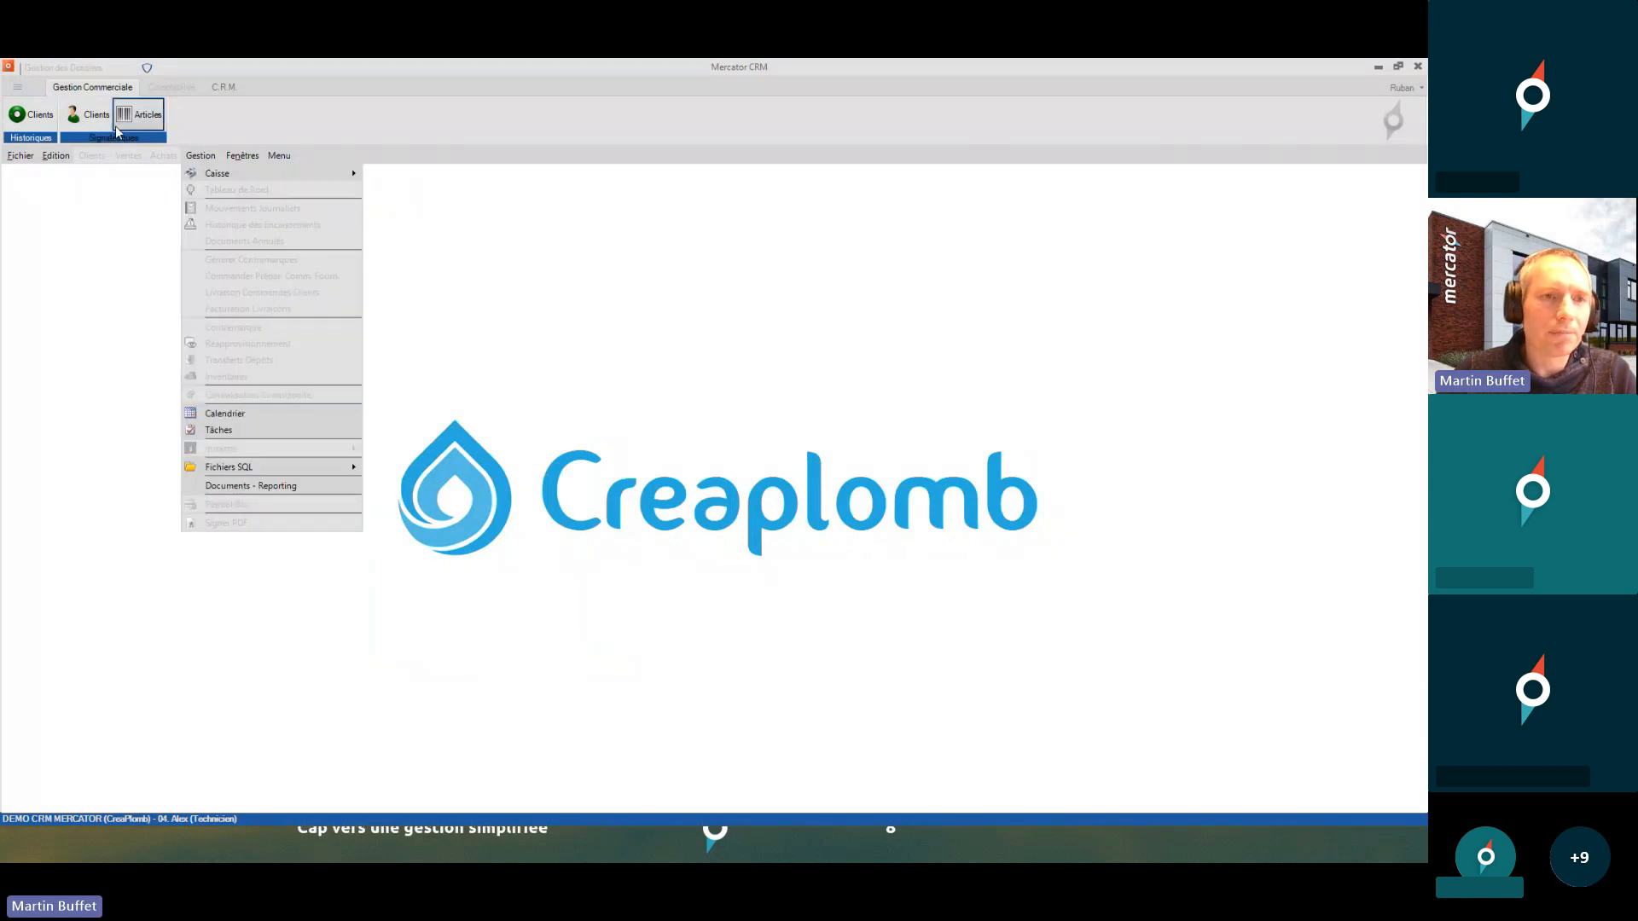
- Log back in as Dirigeant via Login Utilisateur, correcting a mistyped code
mouse_move(22, 160)
left_click(99, 190)
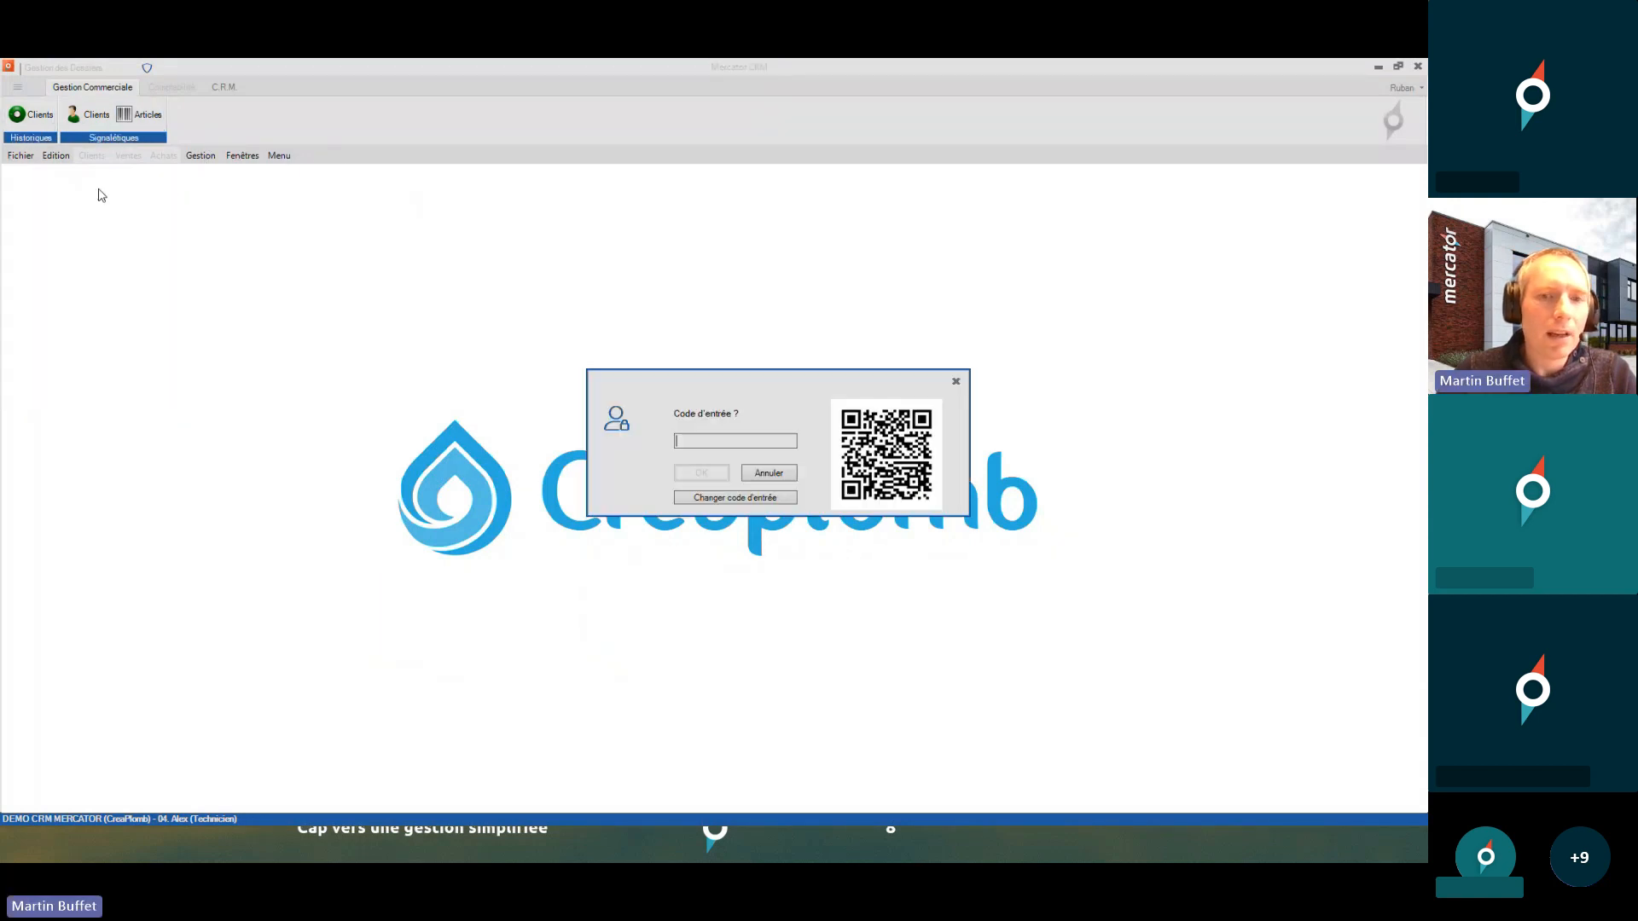
type("••")
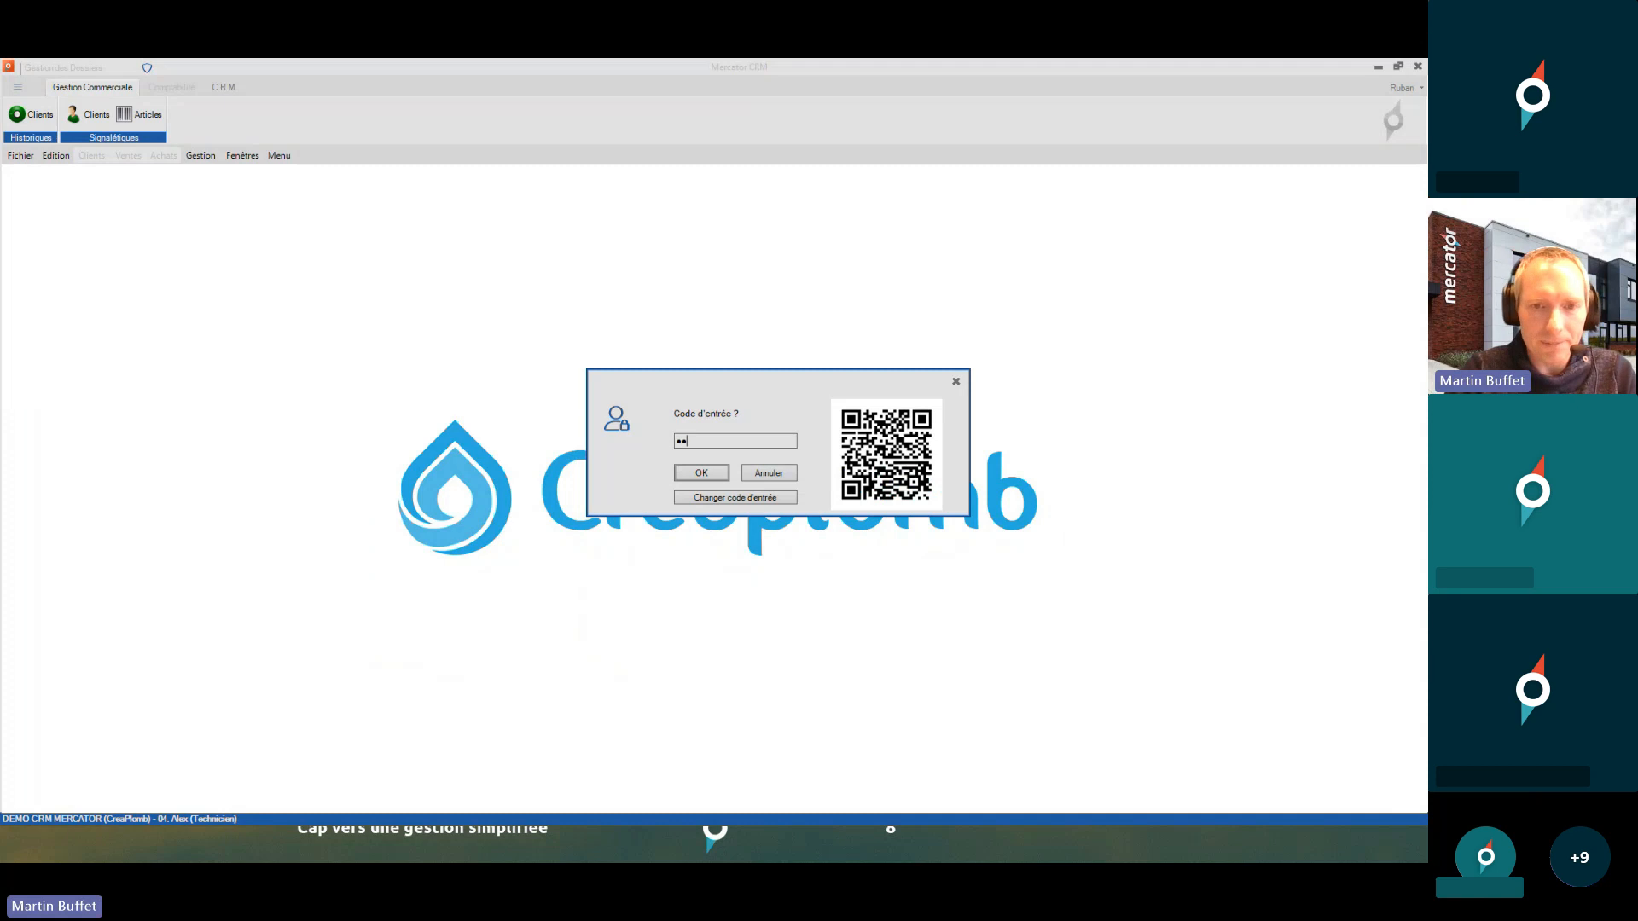
key("BackSpace")
key("BackSpace")
type("••••")
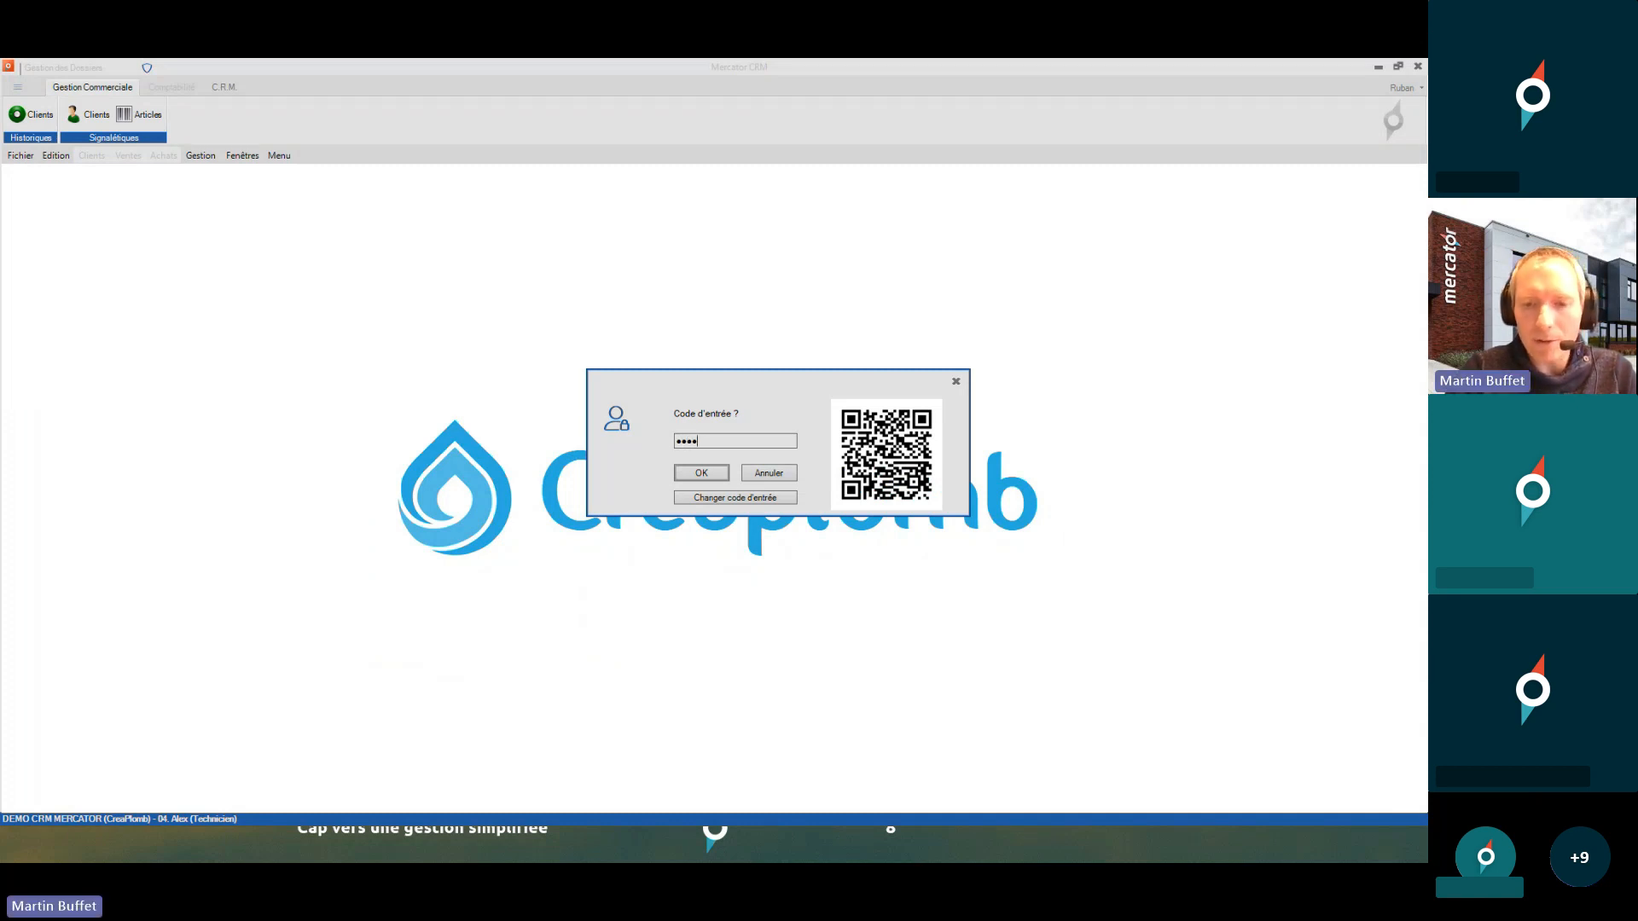
key("Return")
key("Return")
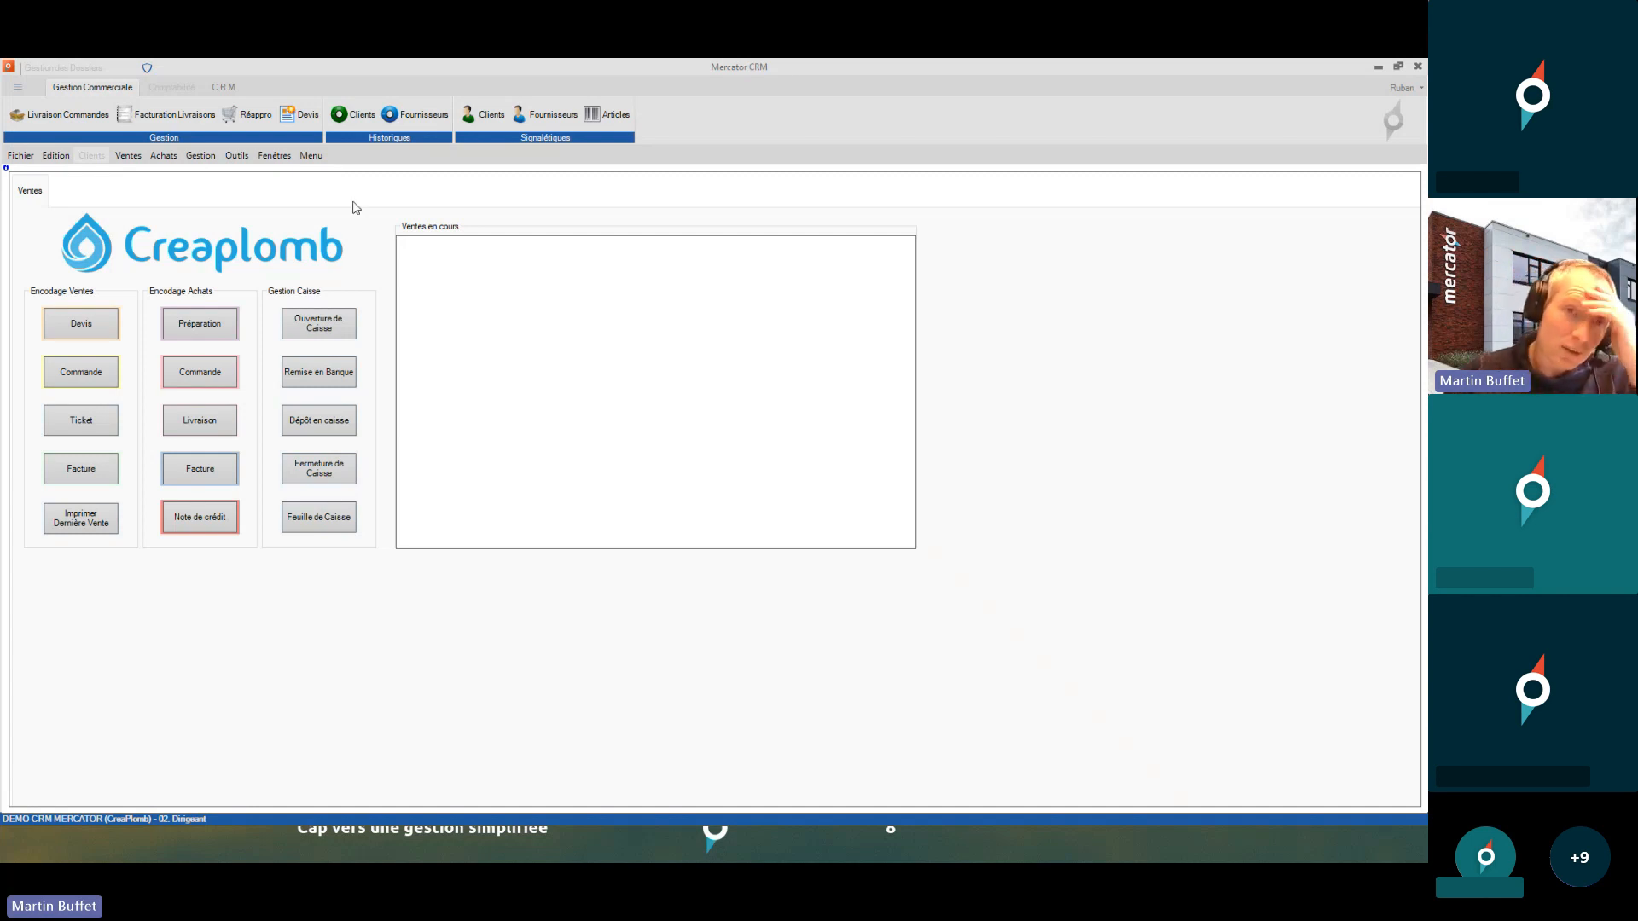
- From the restored Dirigeant session, open the Outils menu toward Utilisateurs
left_click(314, 204)
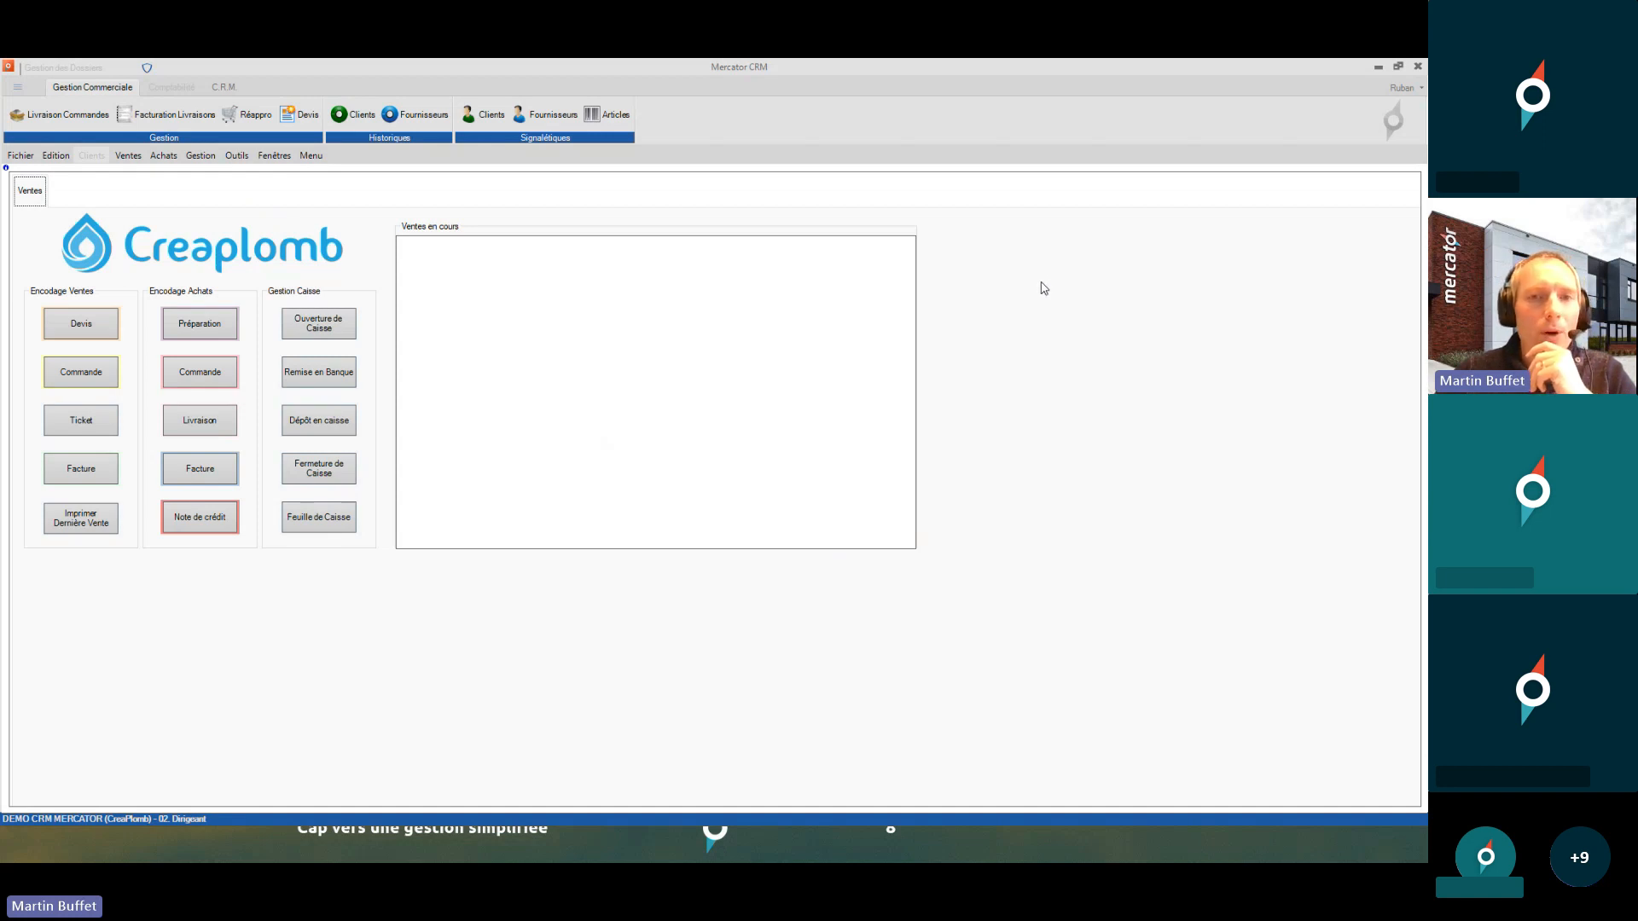
left_click(242, 162)
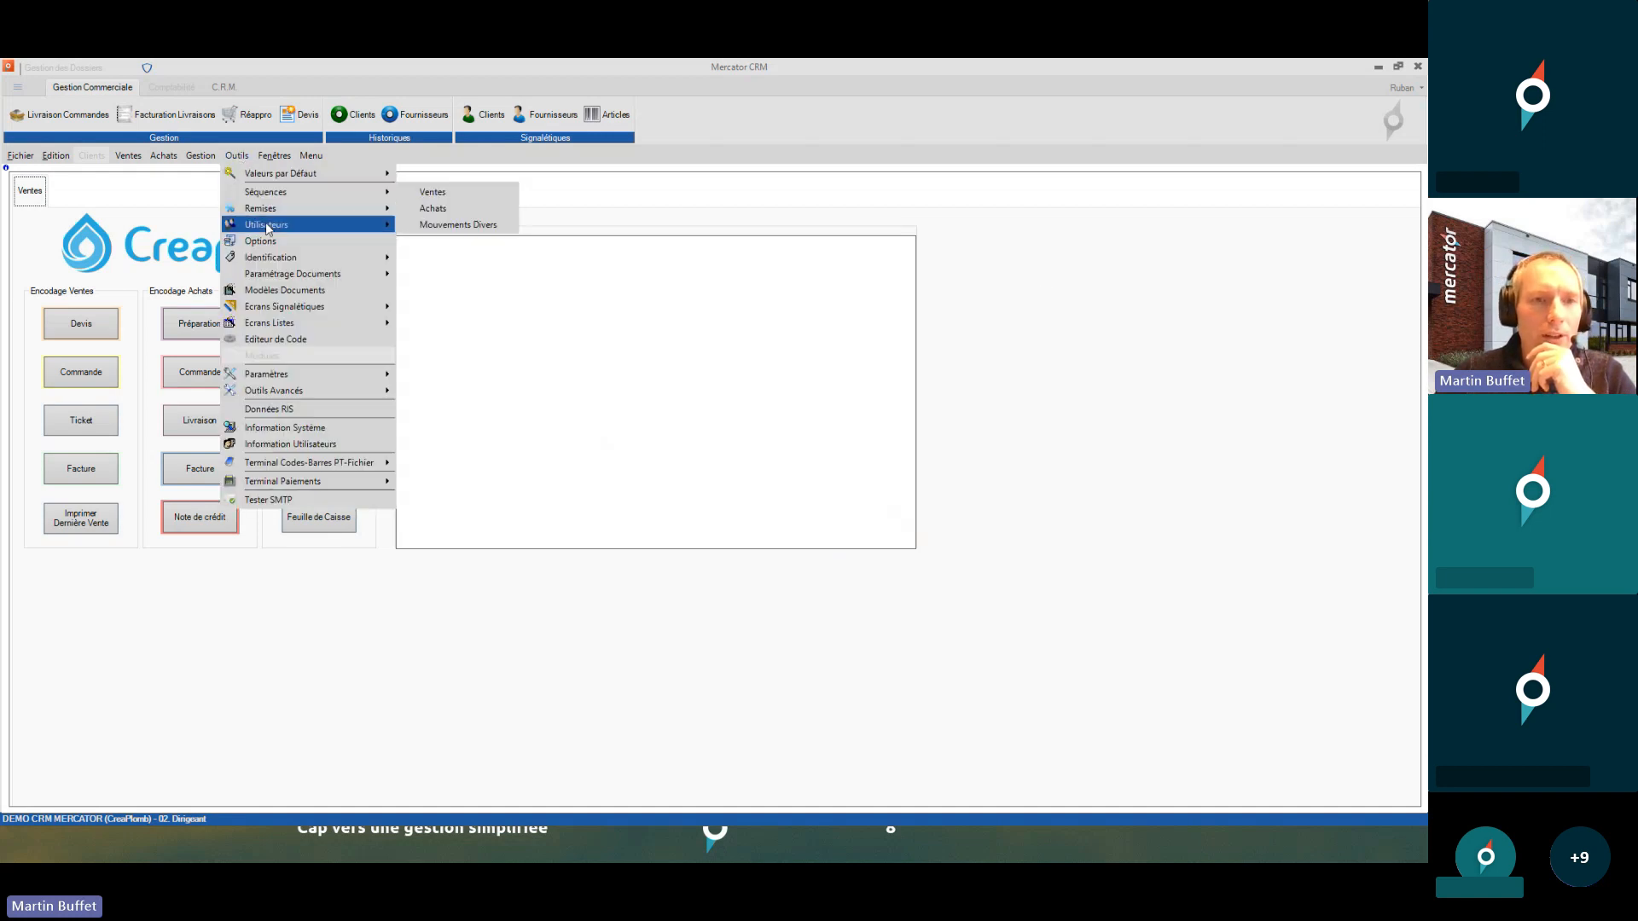
- Enable Outils on the Technicien model, save it, and update all linked existing profiles
mouse_move(376, 224)
left_click(436, 242)
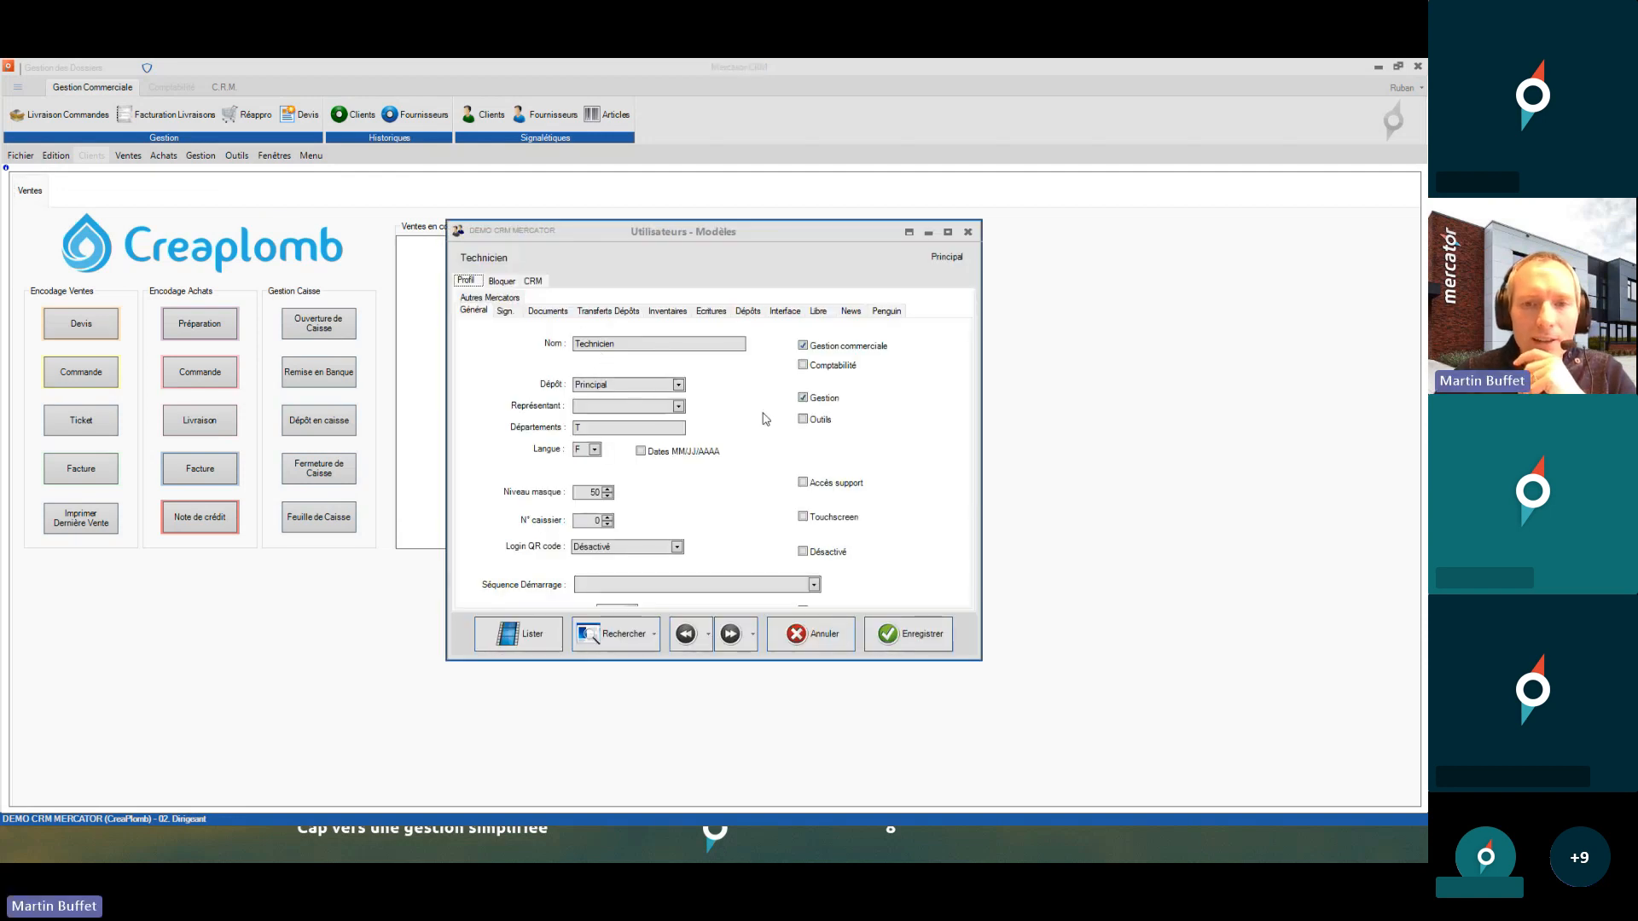
left_click(803, 419)
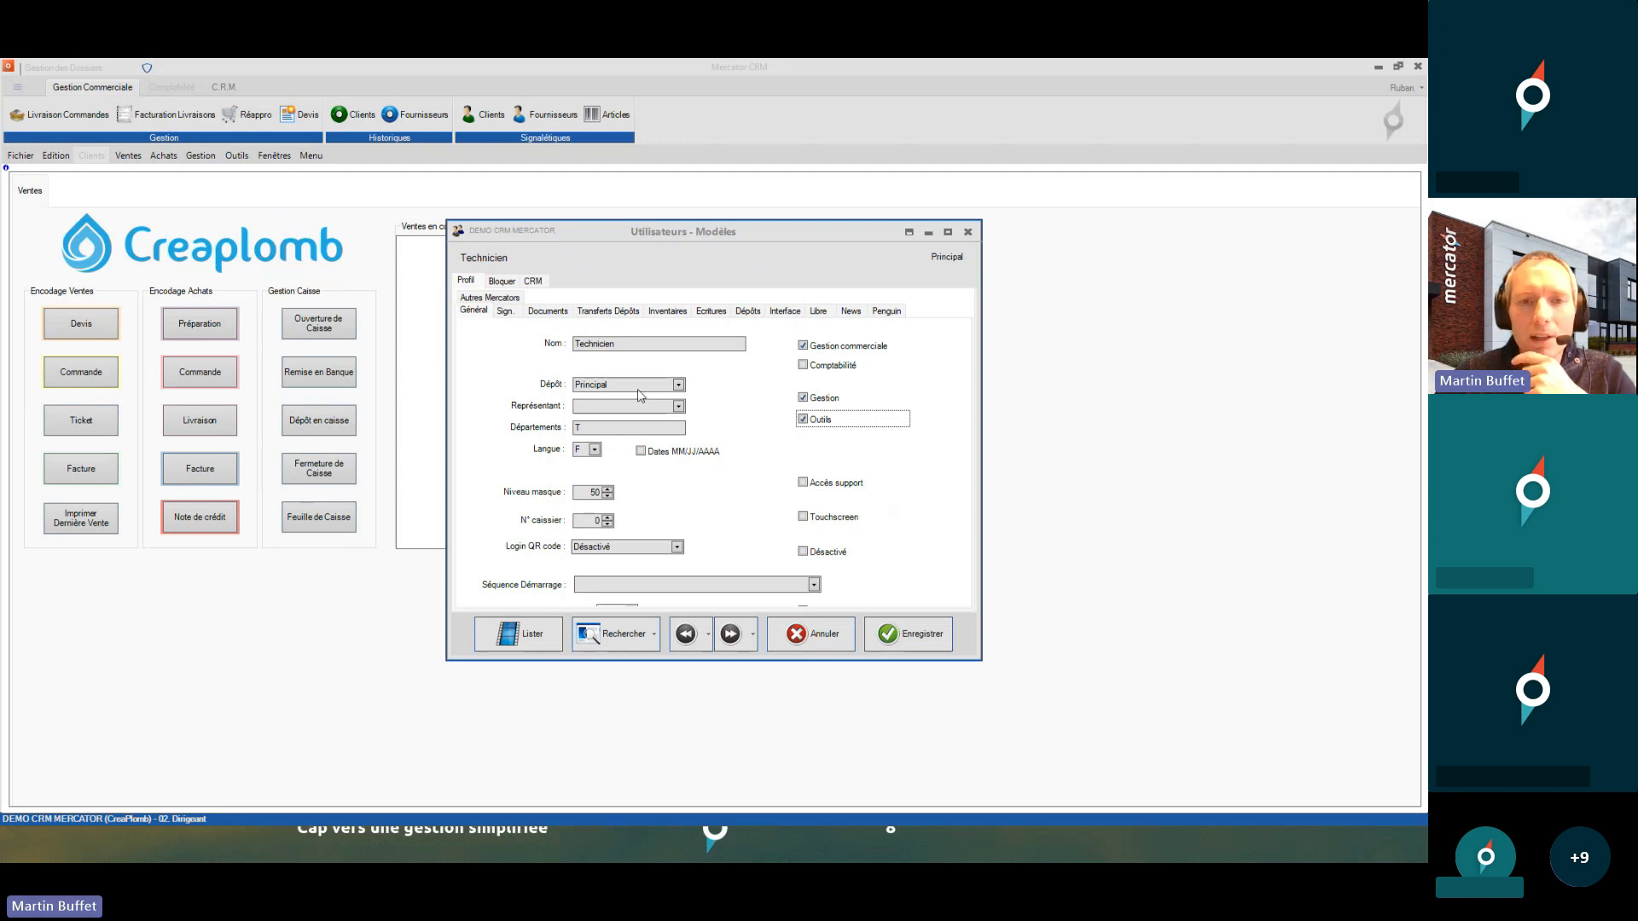
left_click(887, 635)
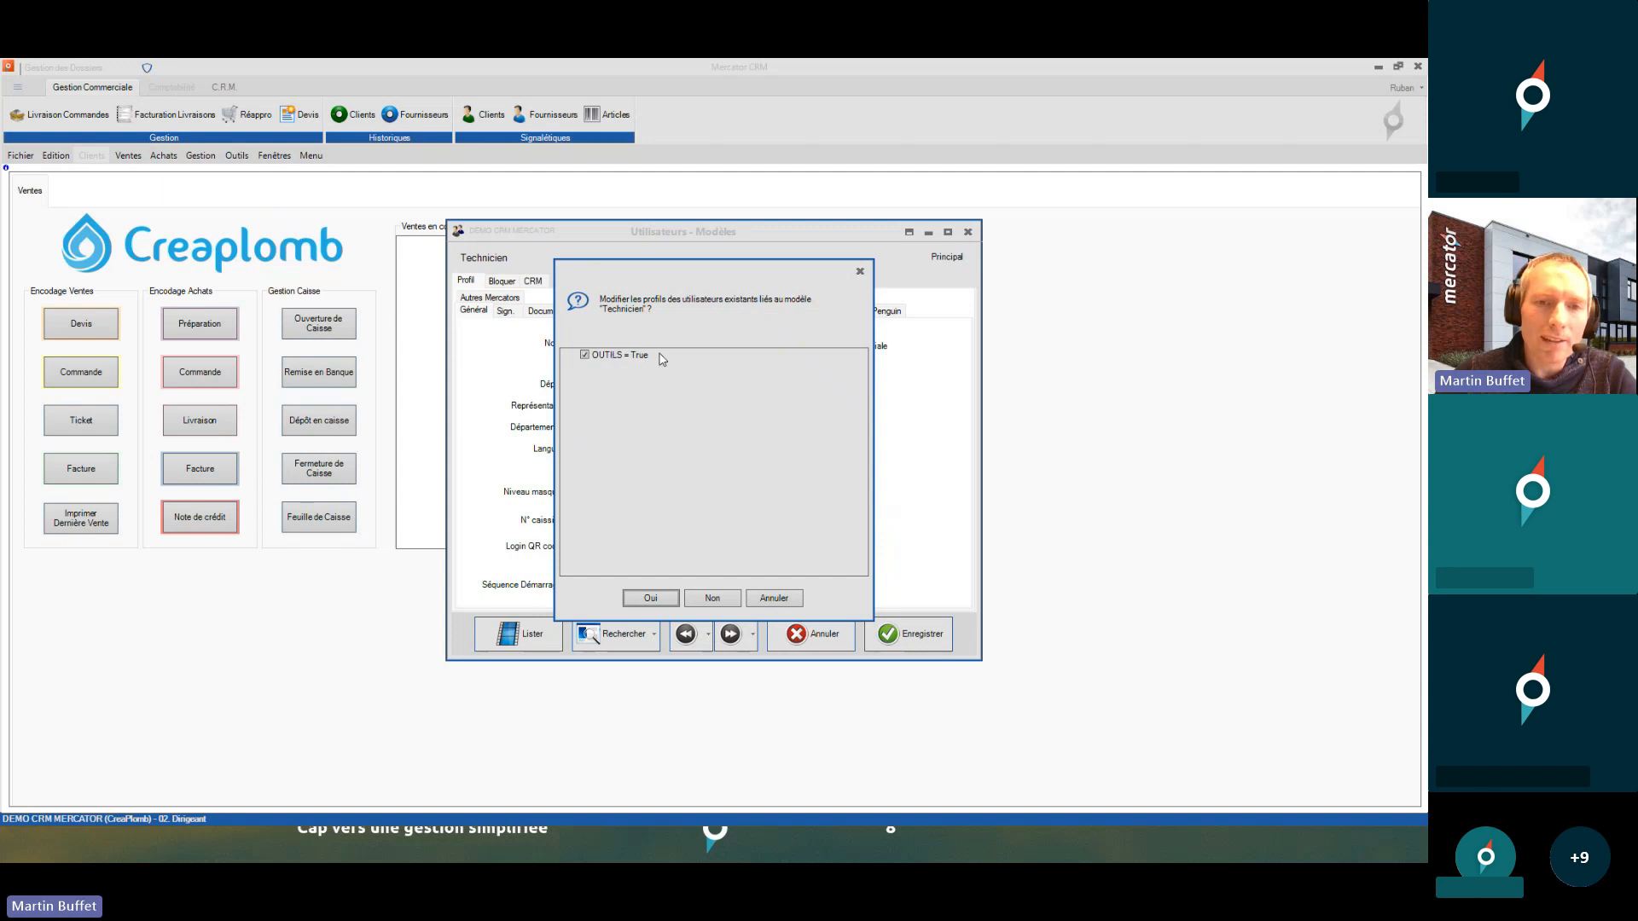
left_click(665, 599)
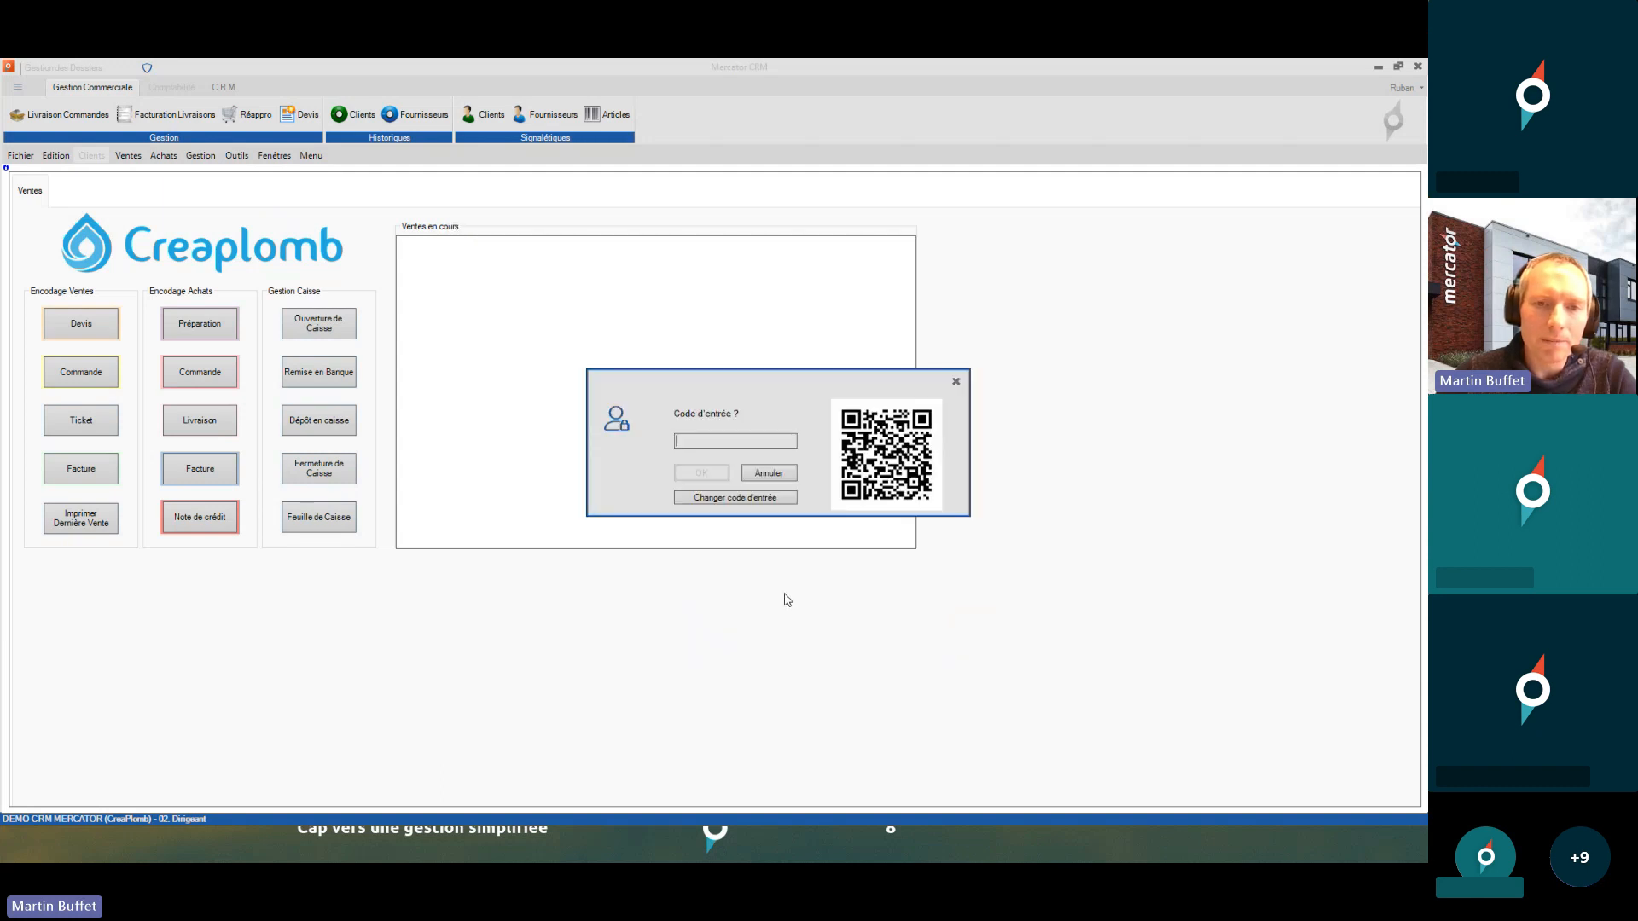
type("••••")
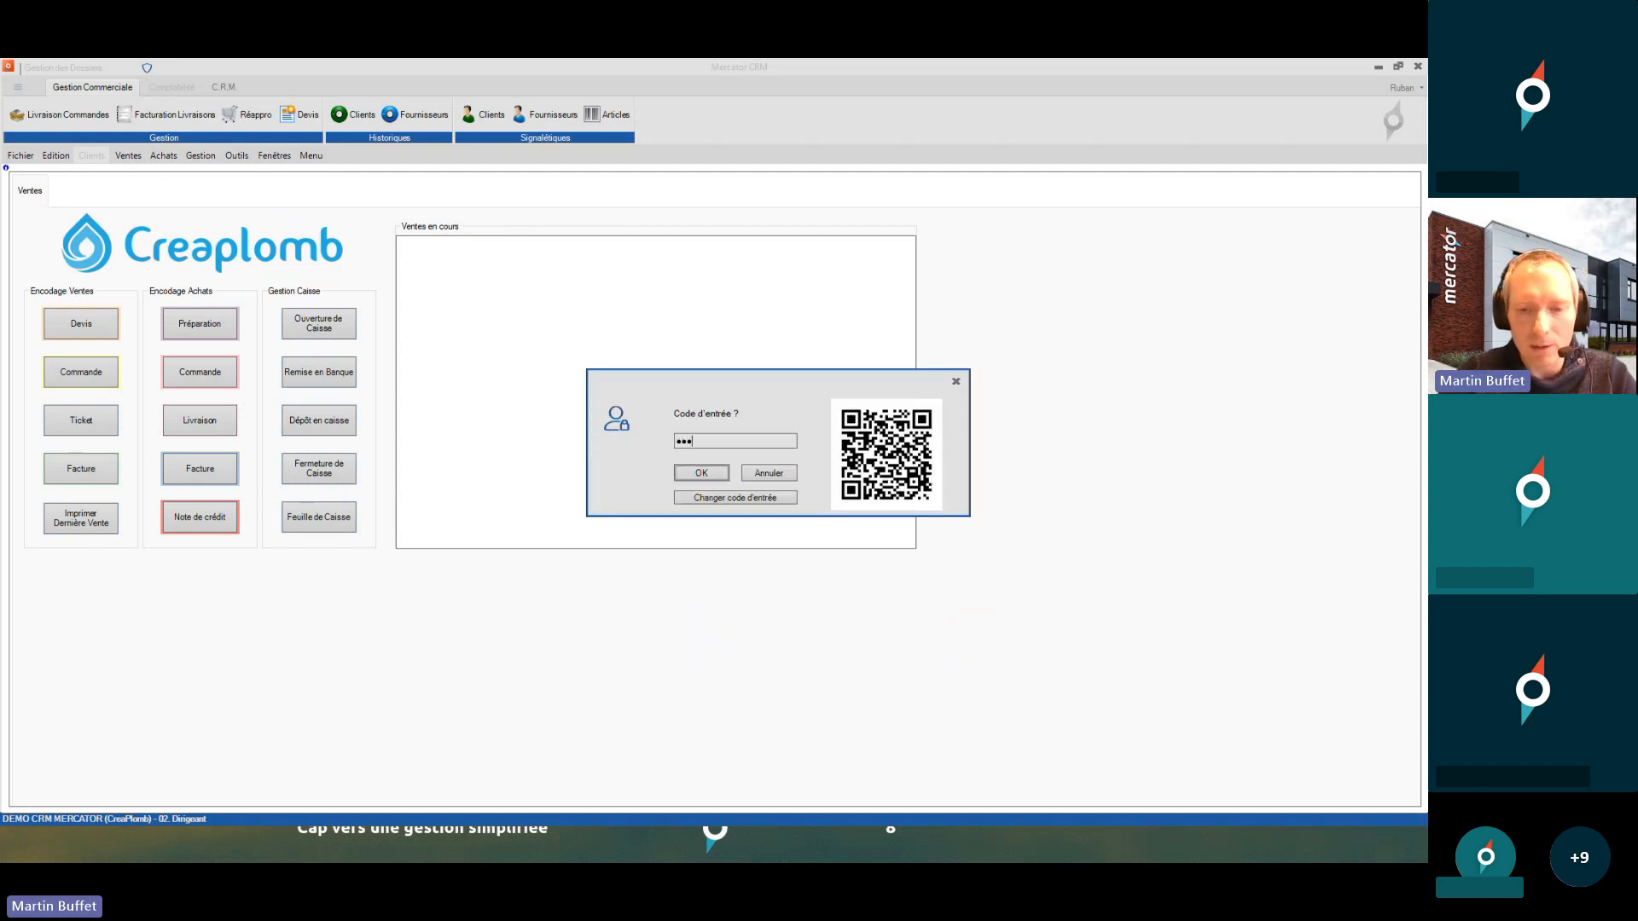
key("Return")
key("Return")
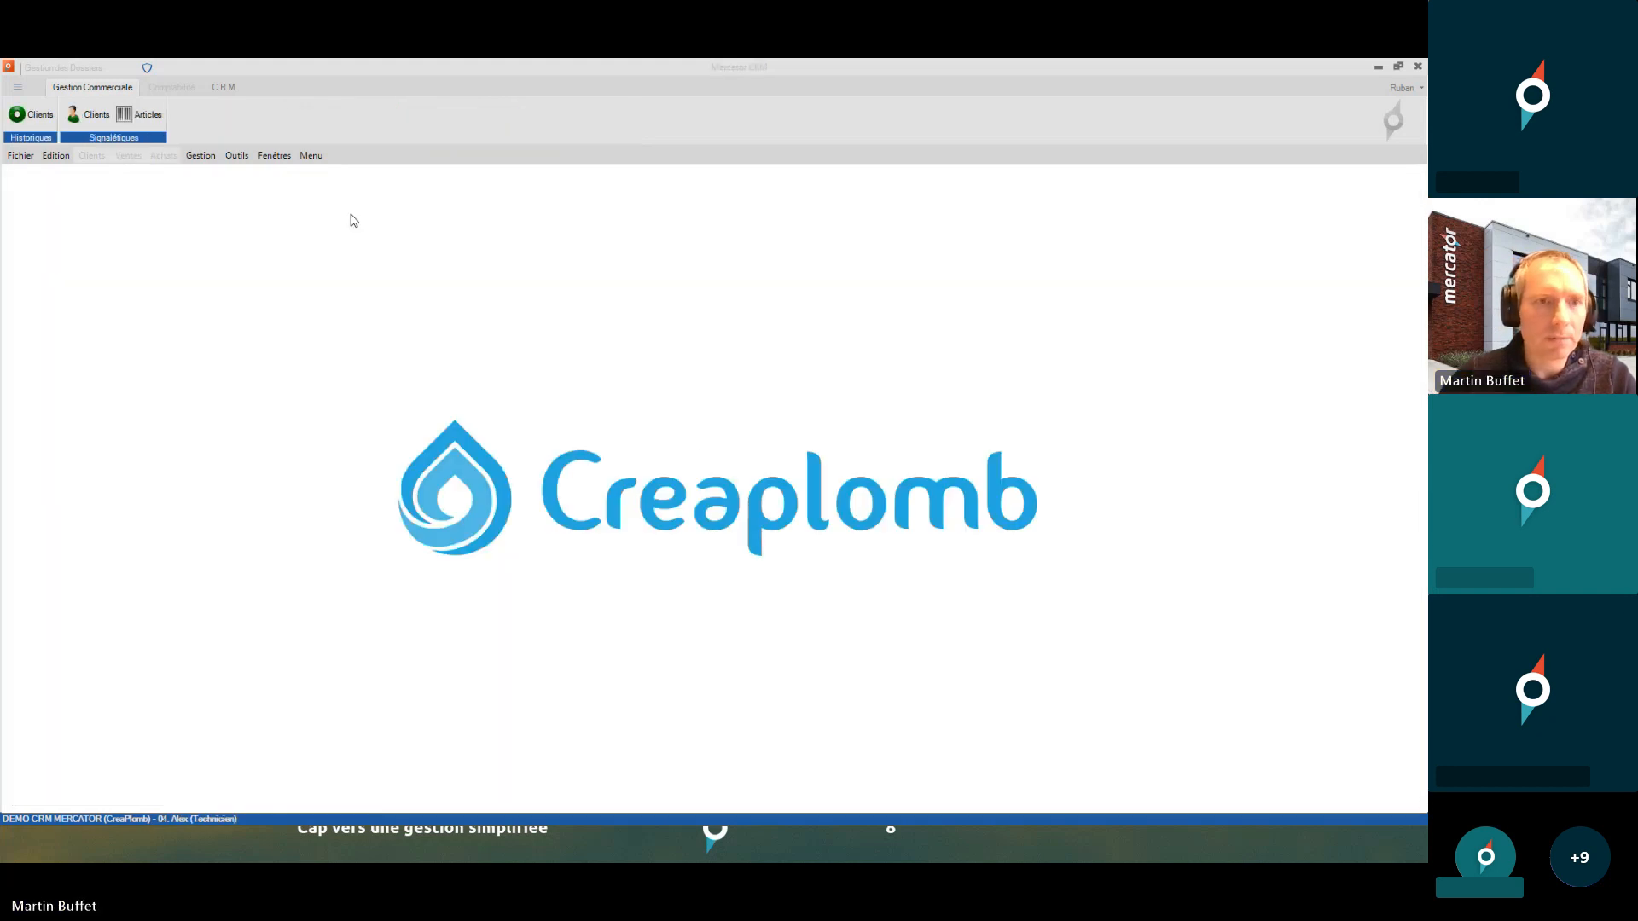
left_click(242, 158)
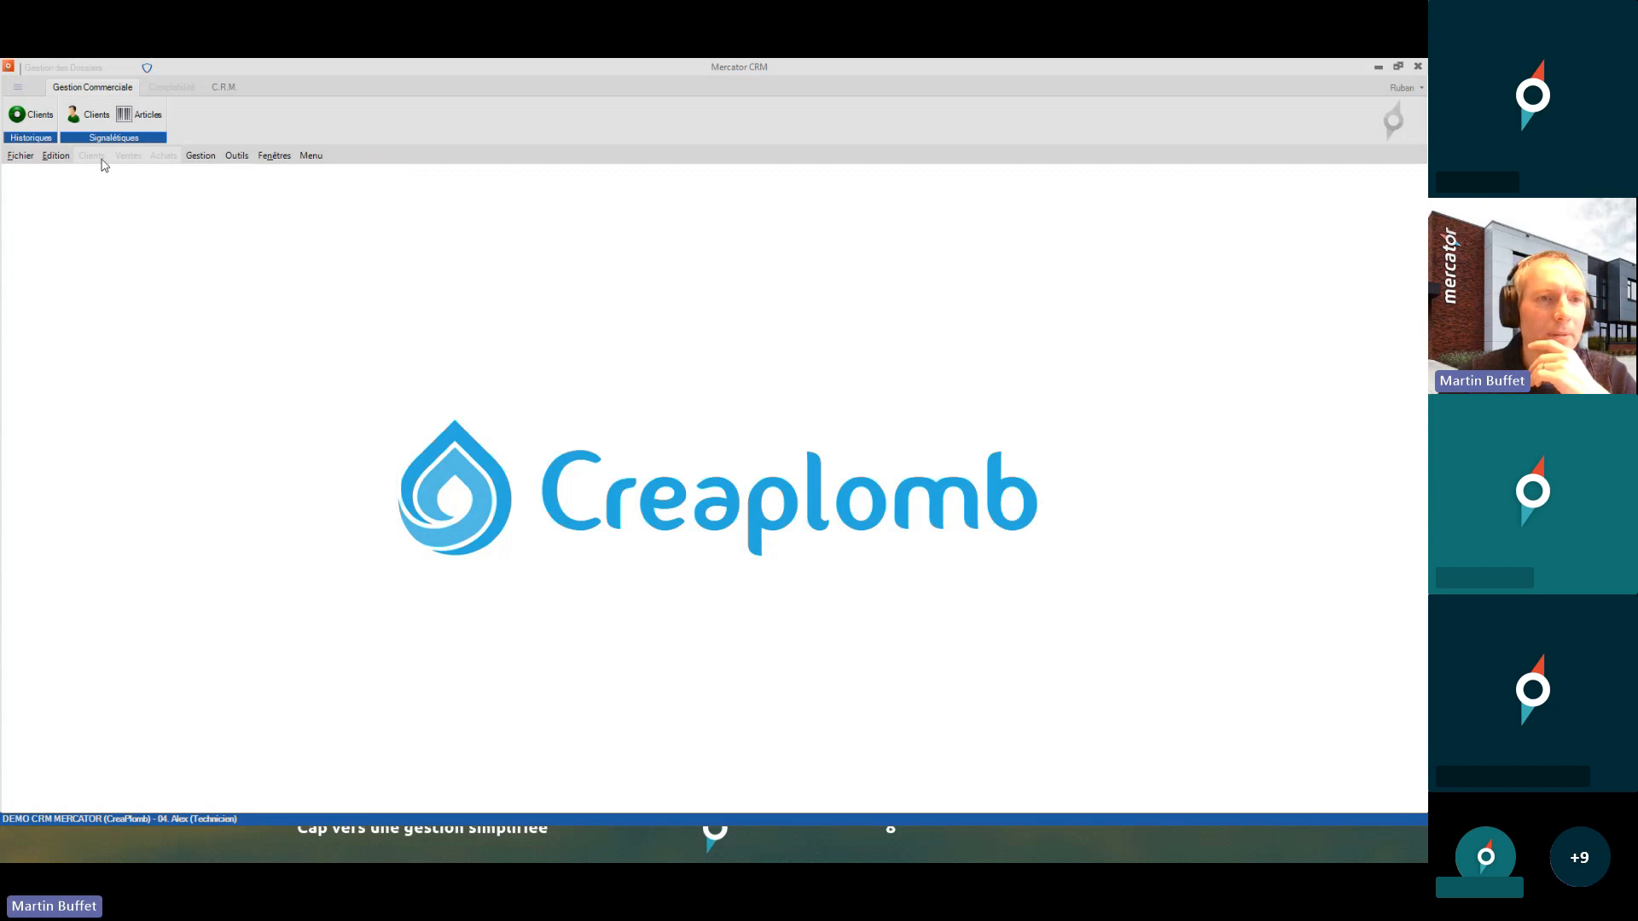
left_click(45, 189)
type("0202")
key("Return")
key("Return")
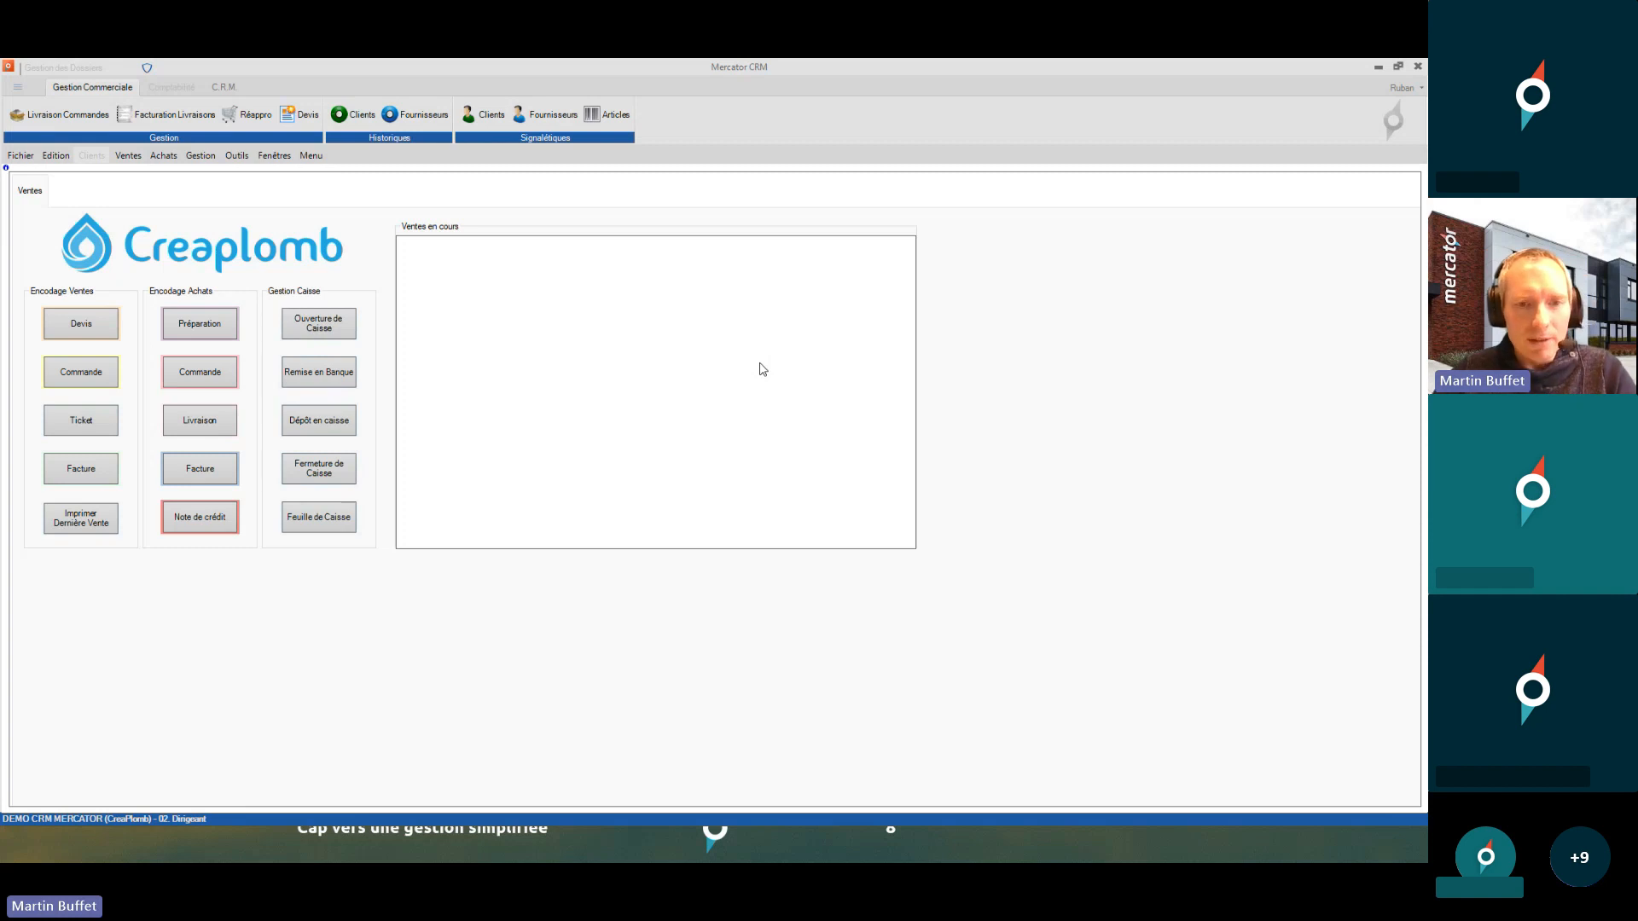
key("alt+Tab")
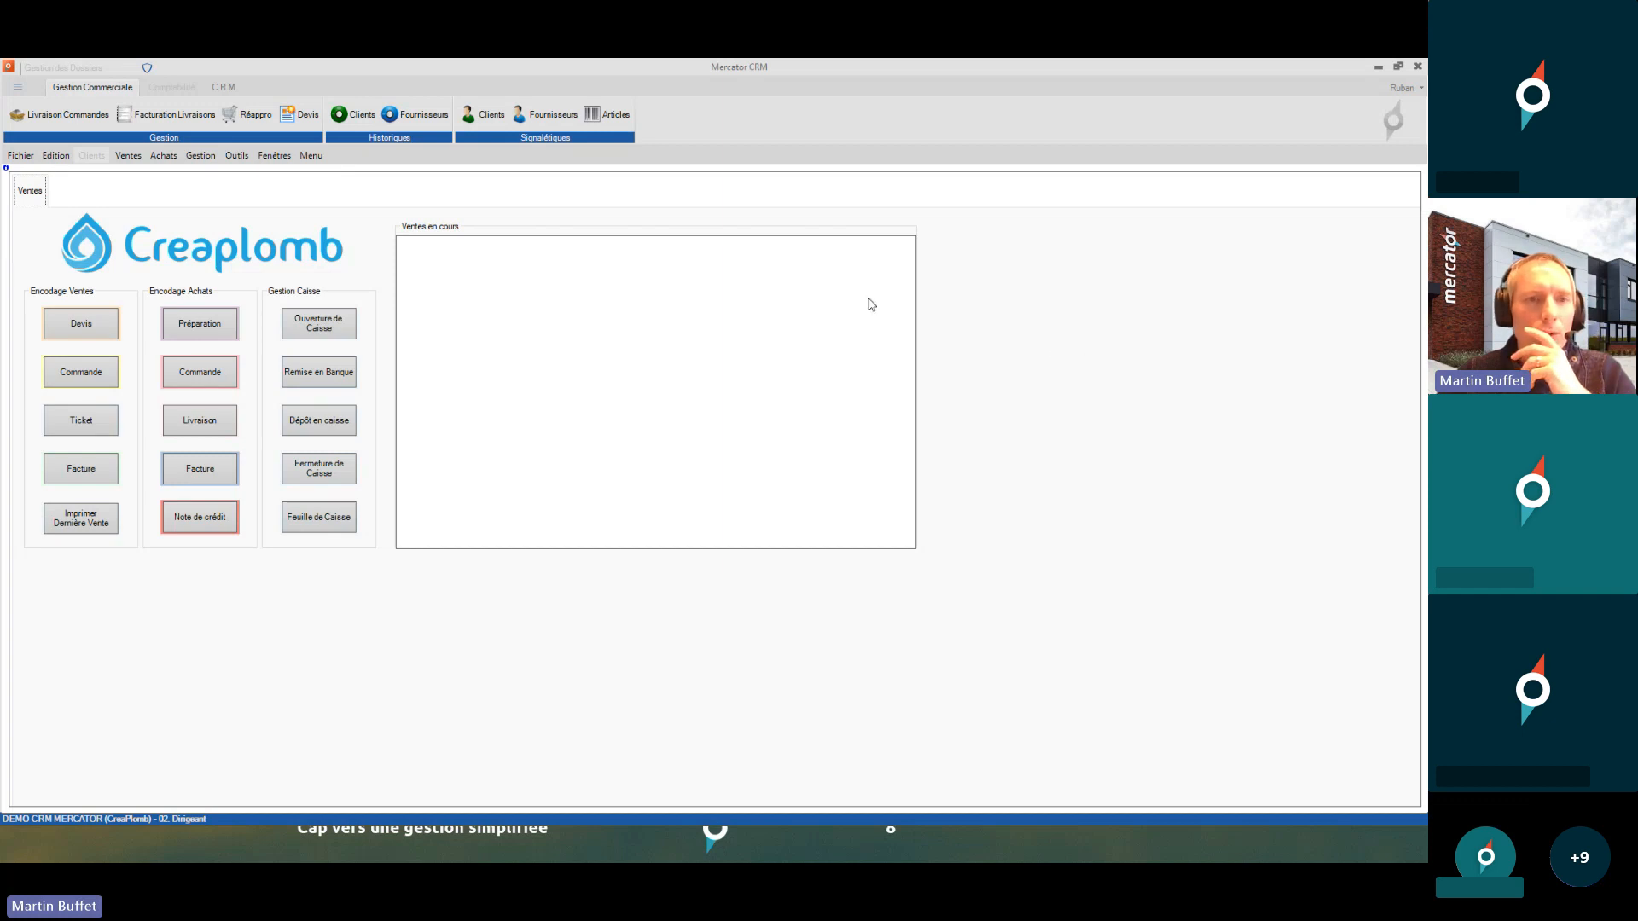
left_click(236, 156)
mouse_move(287, 230)
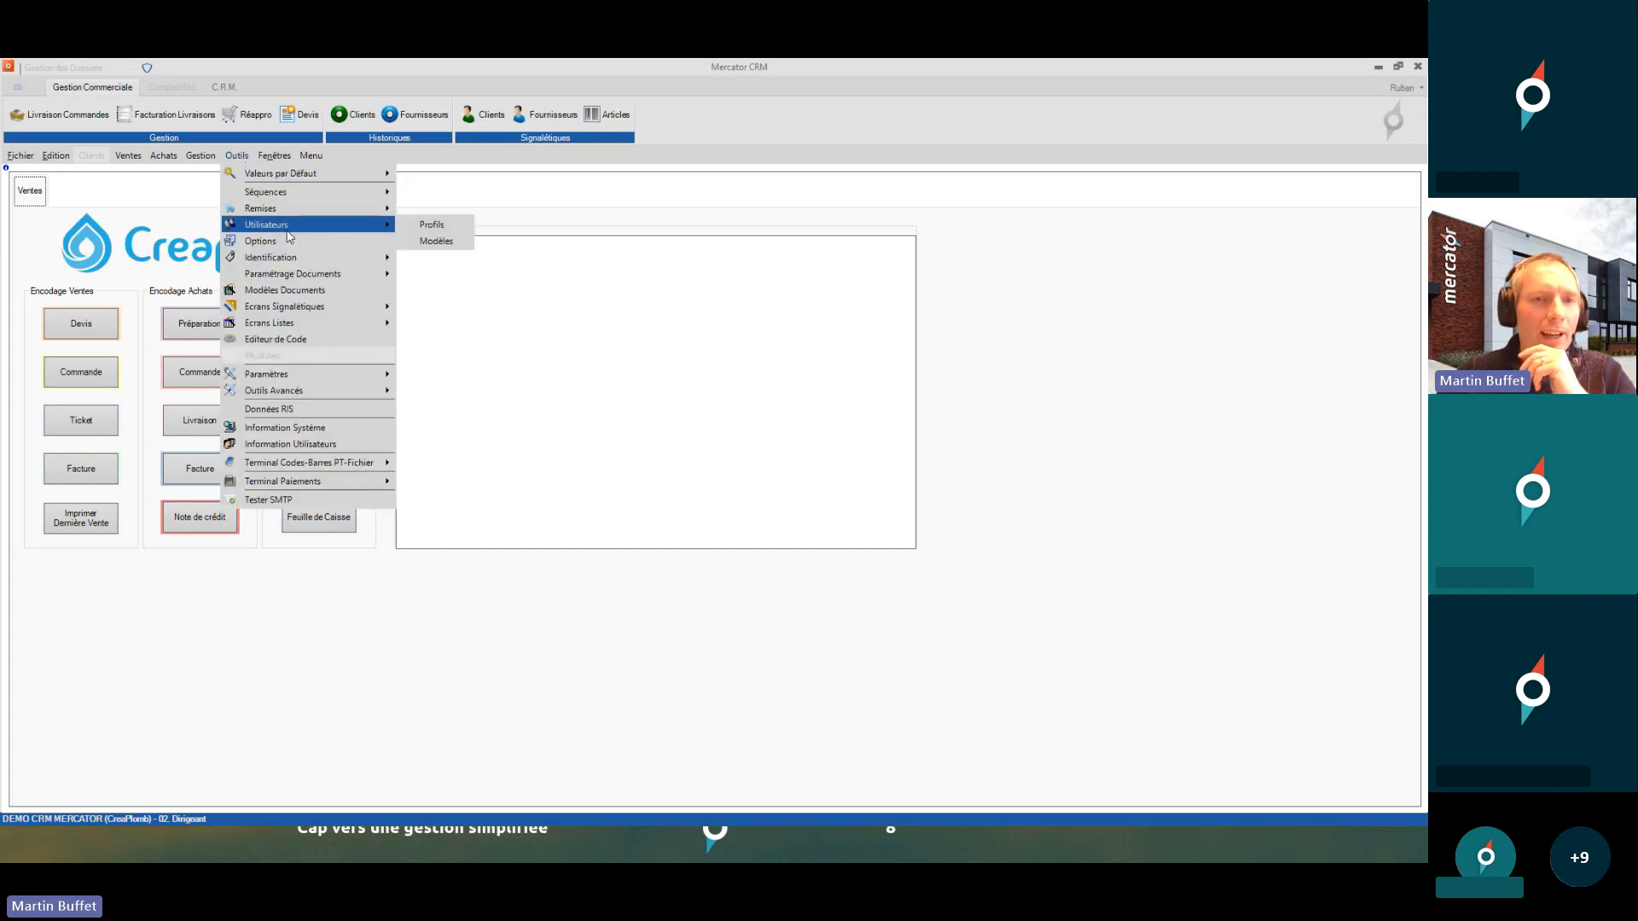
left_click(434, 226)
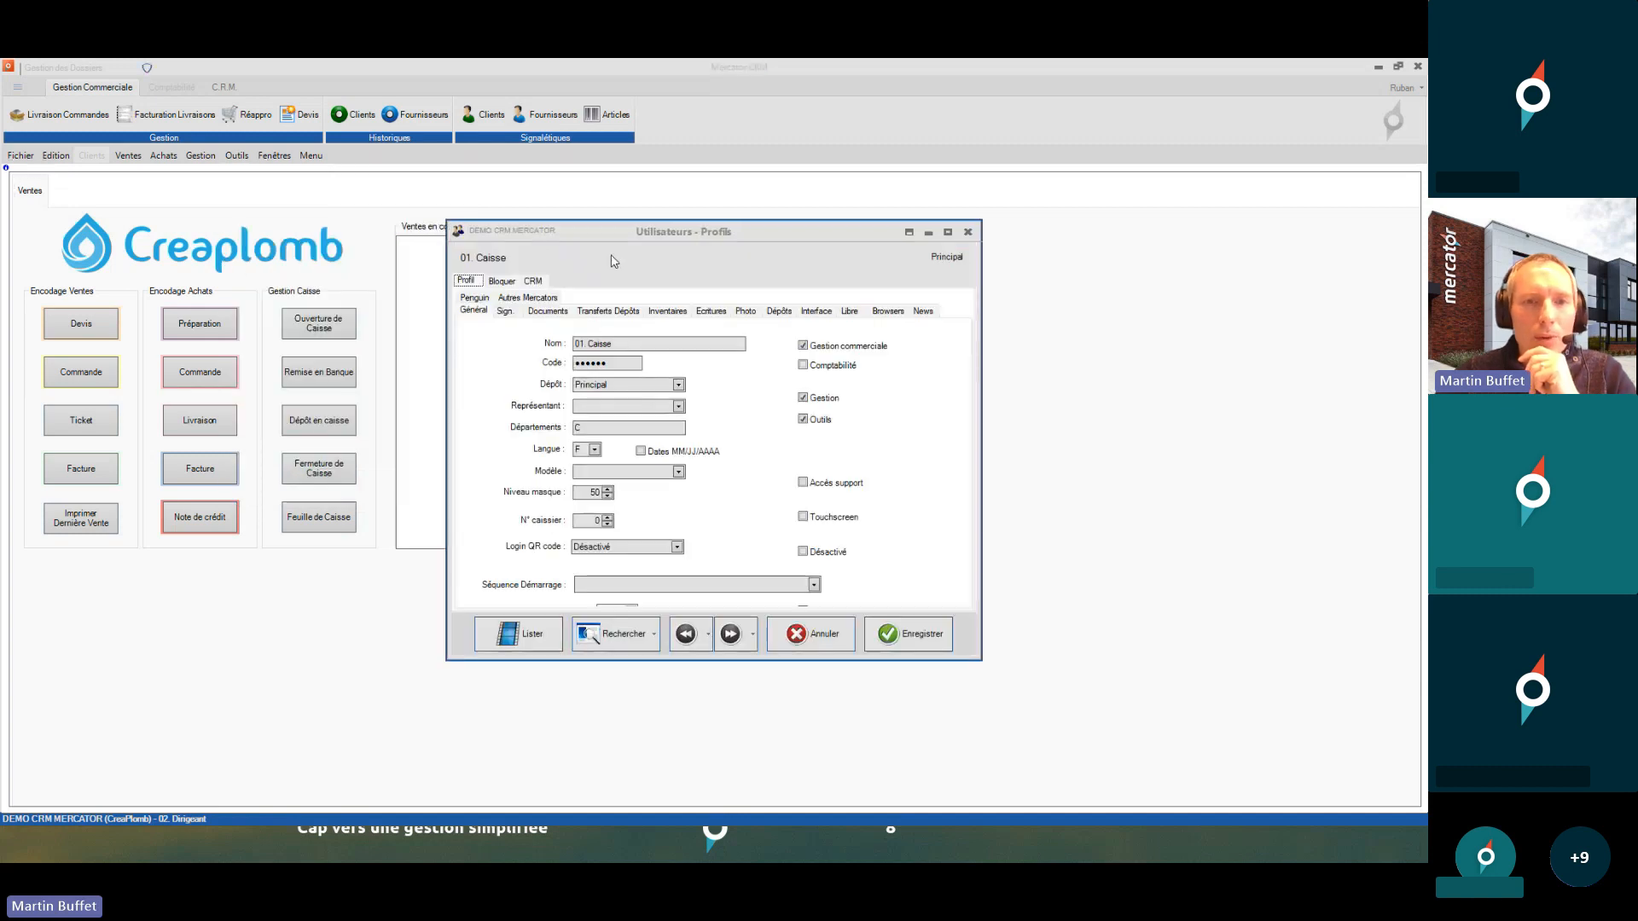
left_click(534, 282)
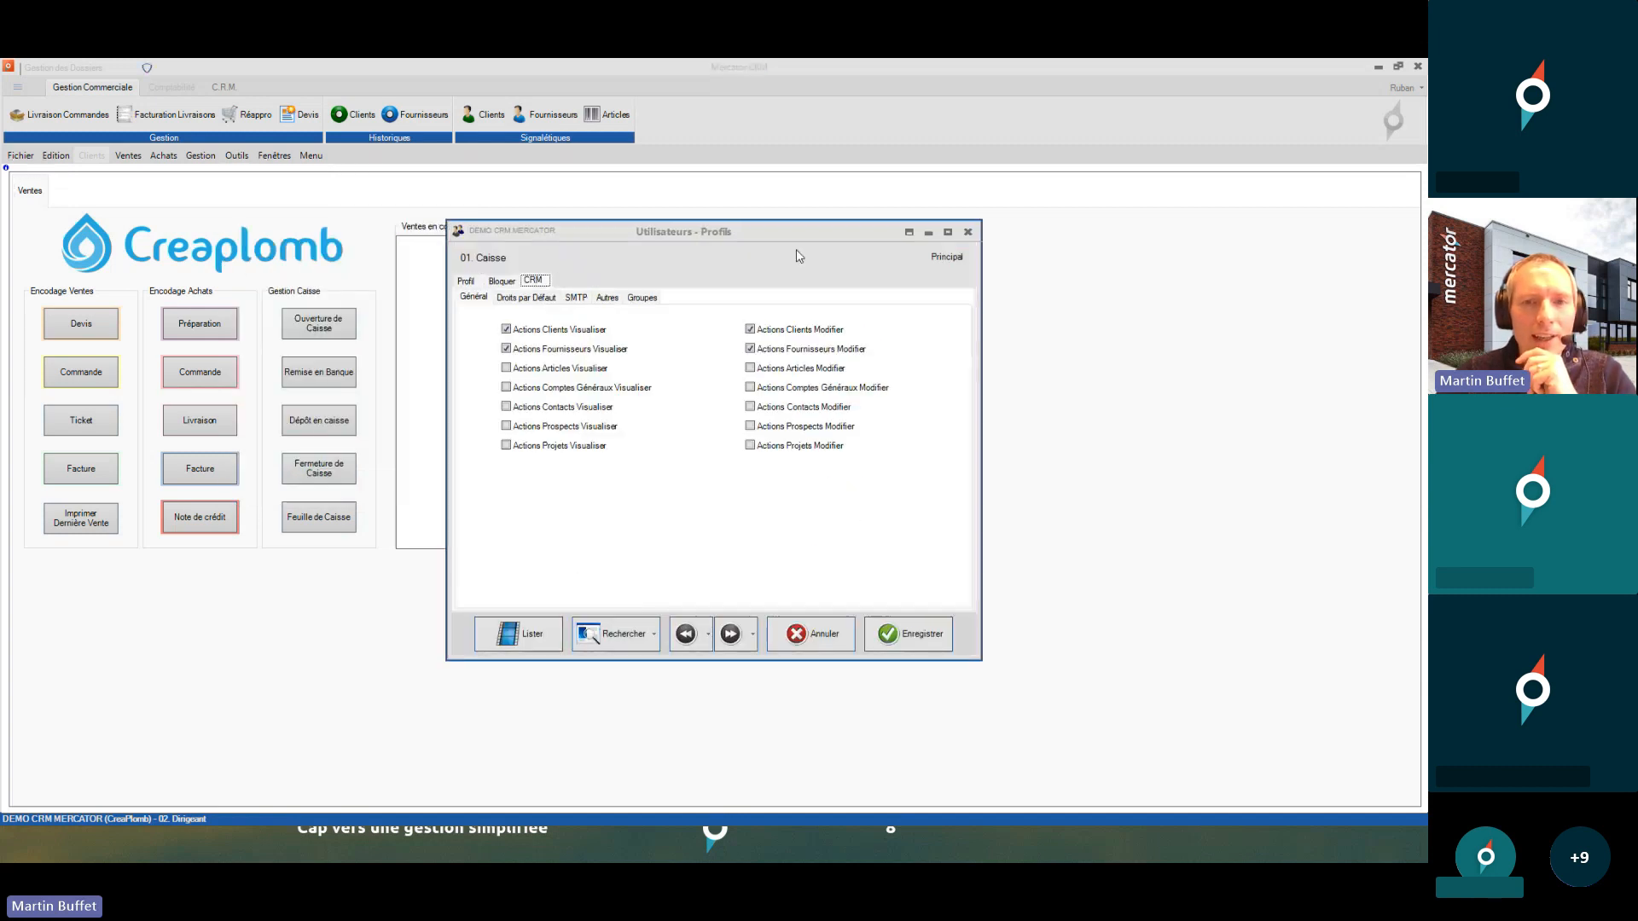
left_click(908, 233)
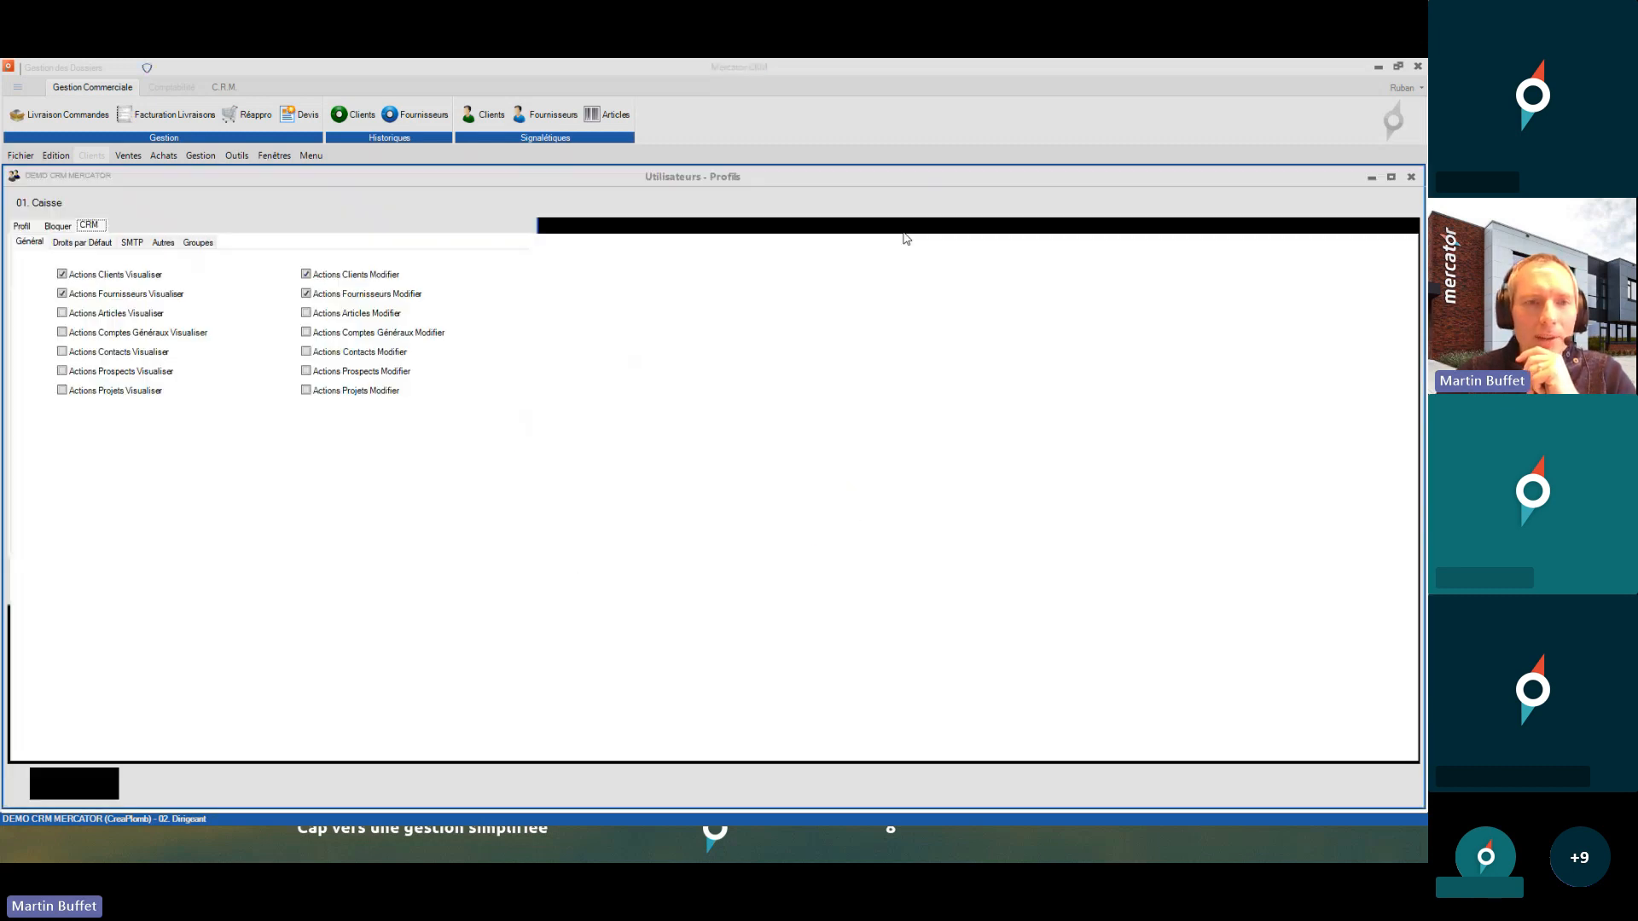
left_click(154, 289)
left_click(157, 278)
left_click(149, 292)
left_click(154, 277)
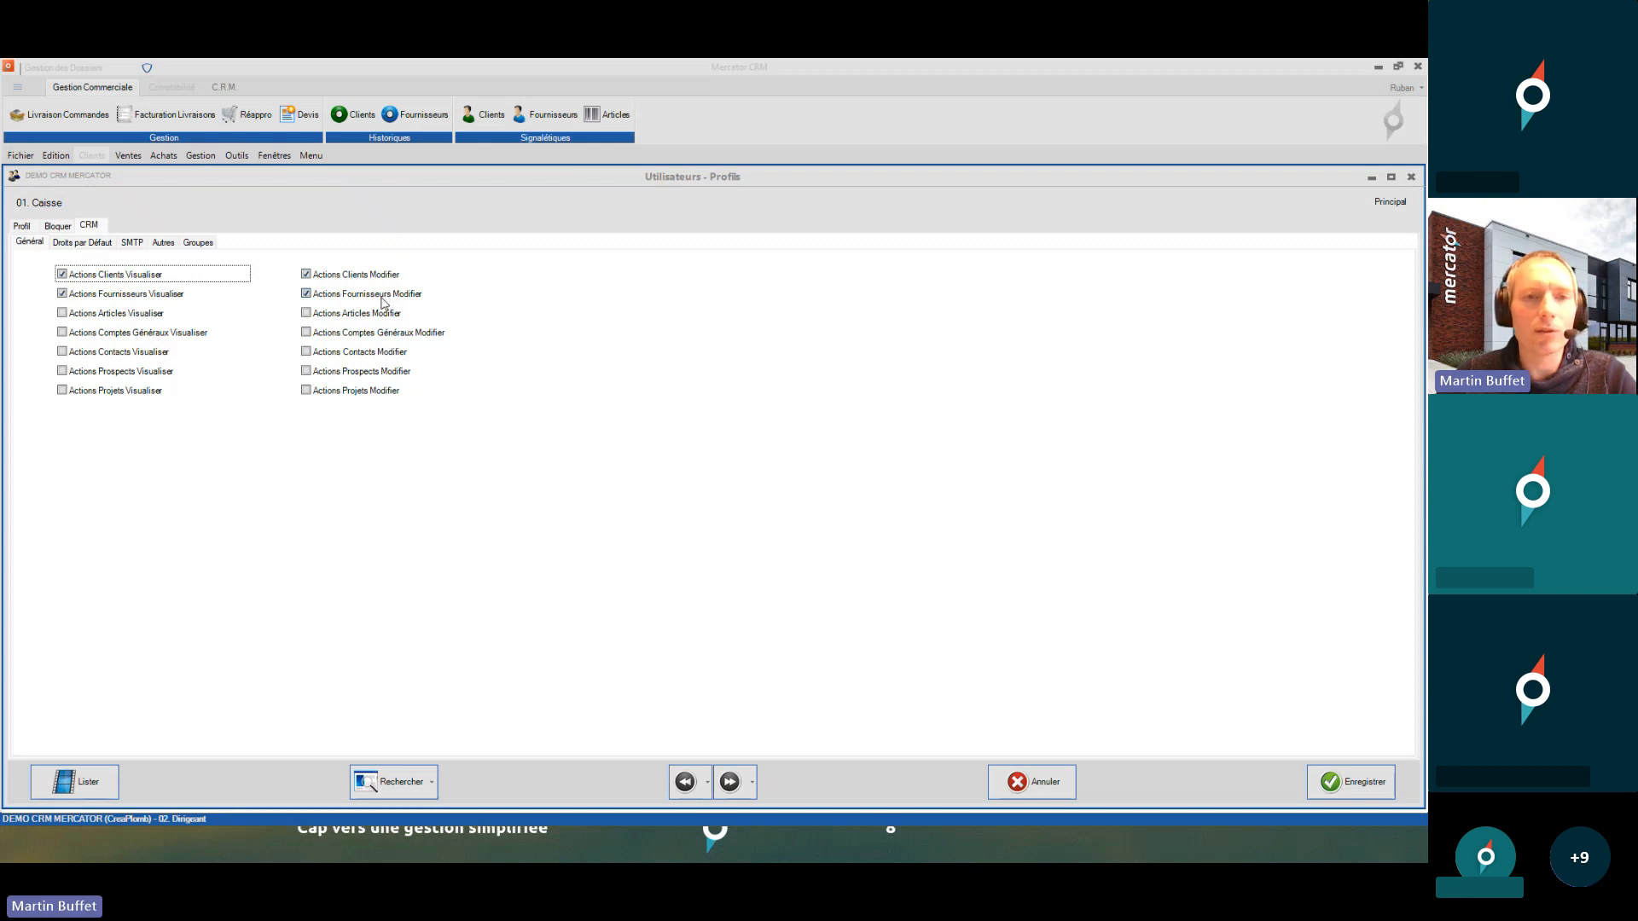
left_click(1411, 176)
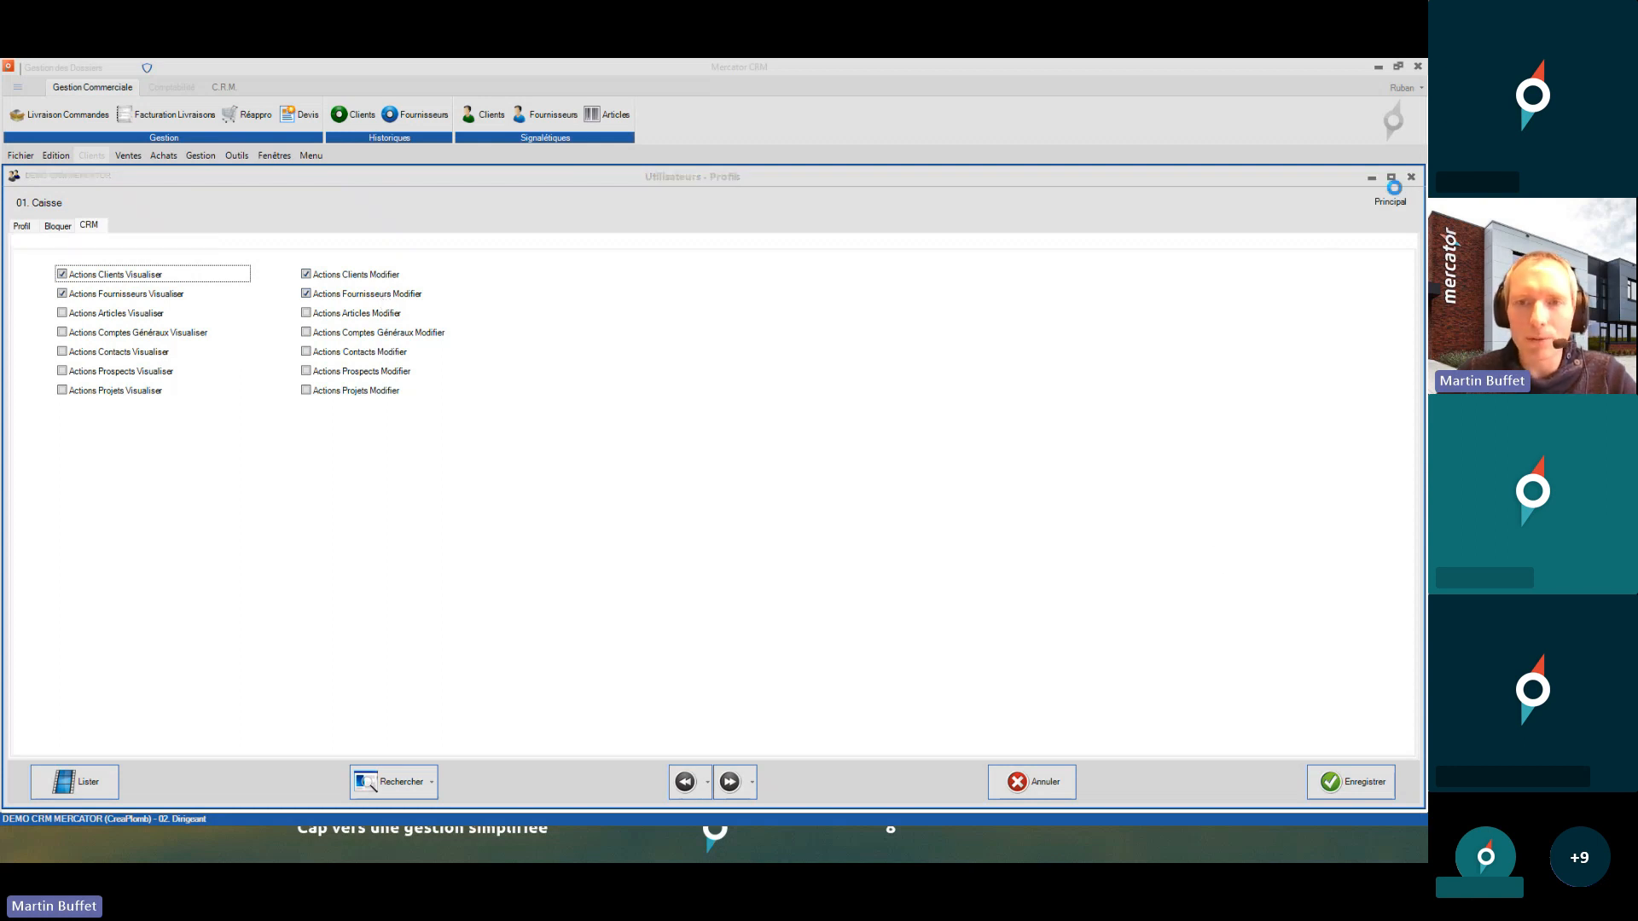
left_click(685, 517)
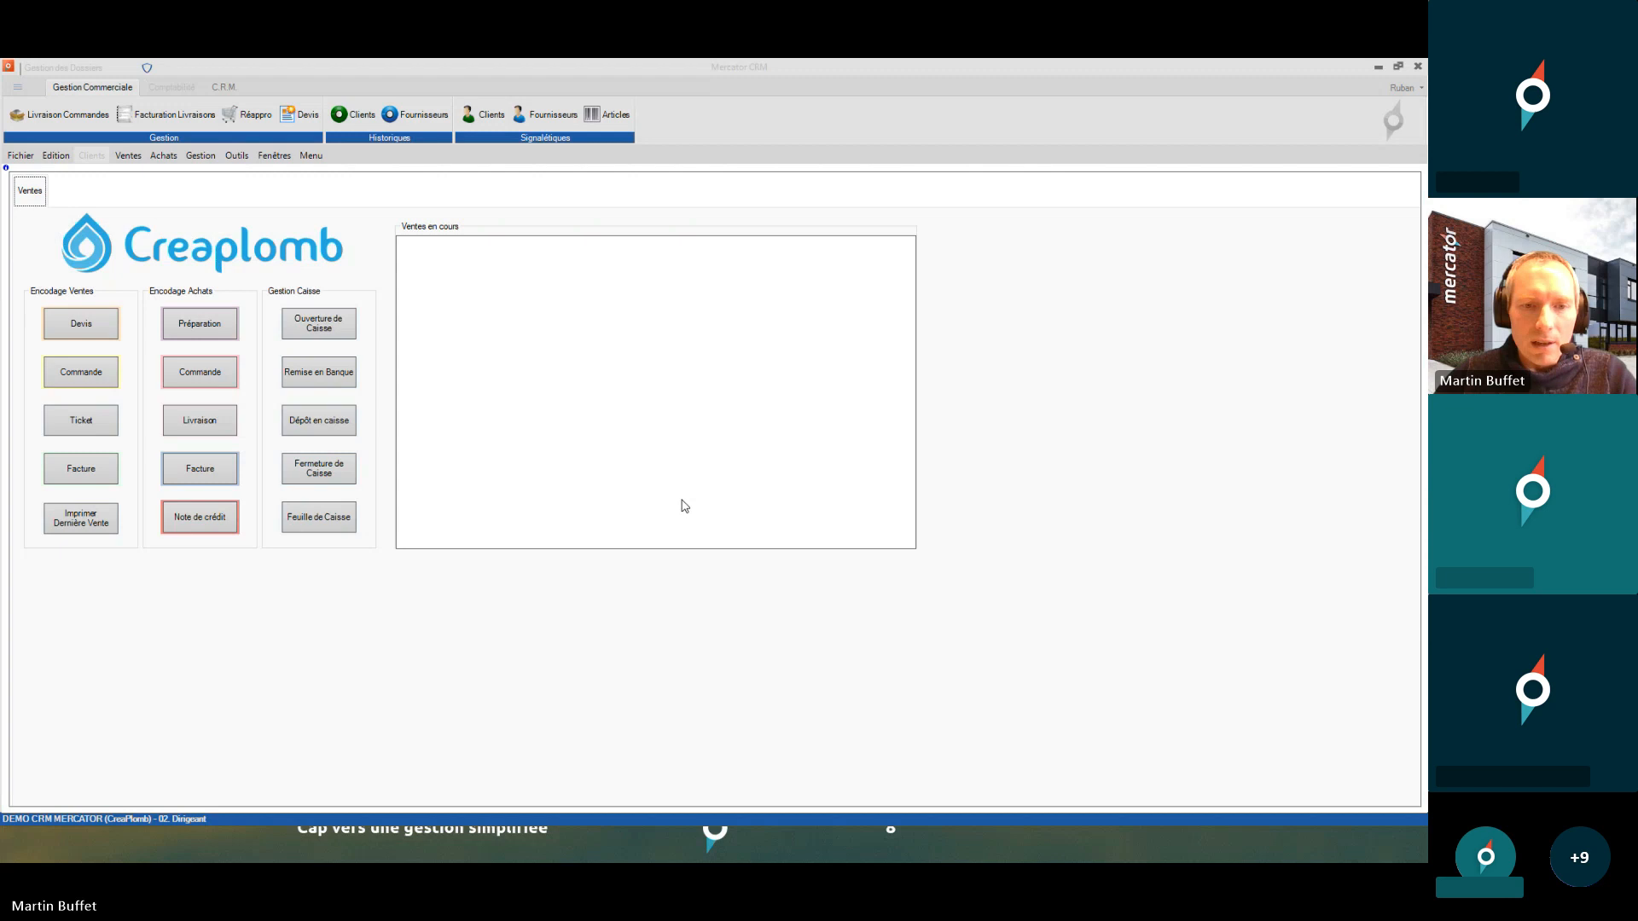
key("alt+Tab")
- Advance past 'Les modèles utilisateurs' to the 'Merci de votre attention !' slide, then return to Mercator CRM
key("Right")
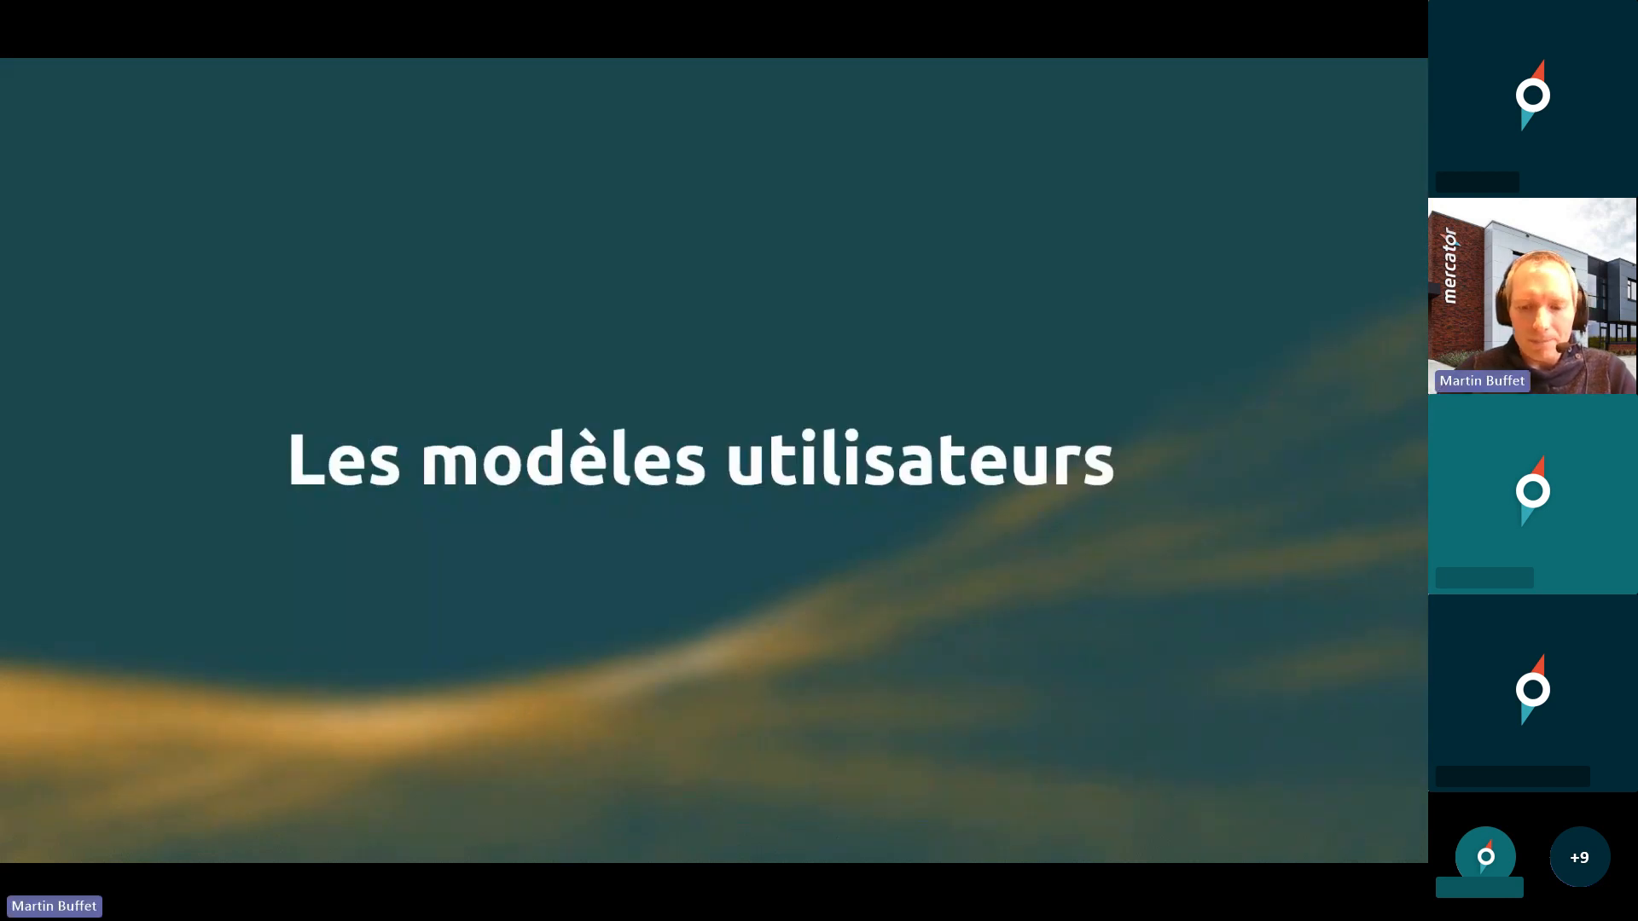
key("Right")
key("Right")
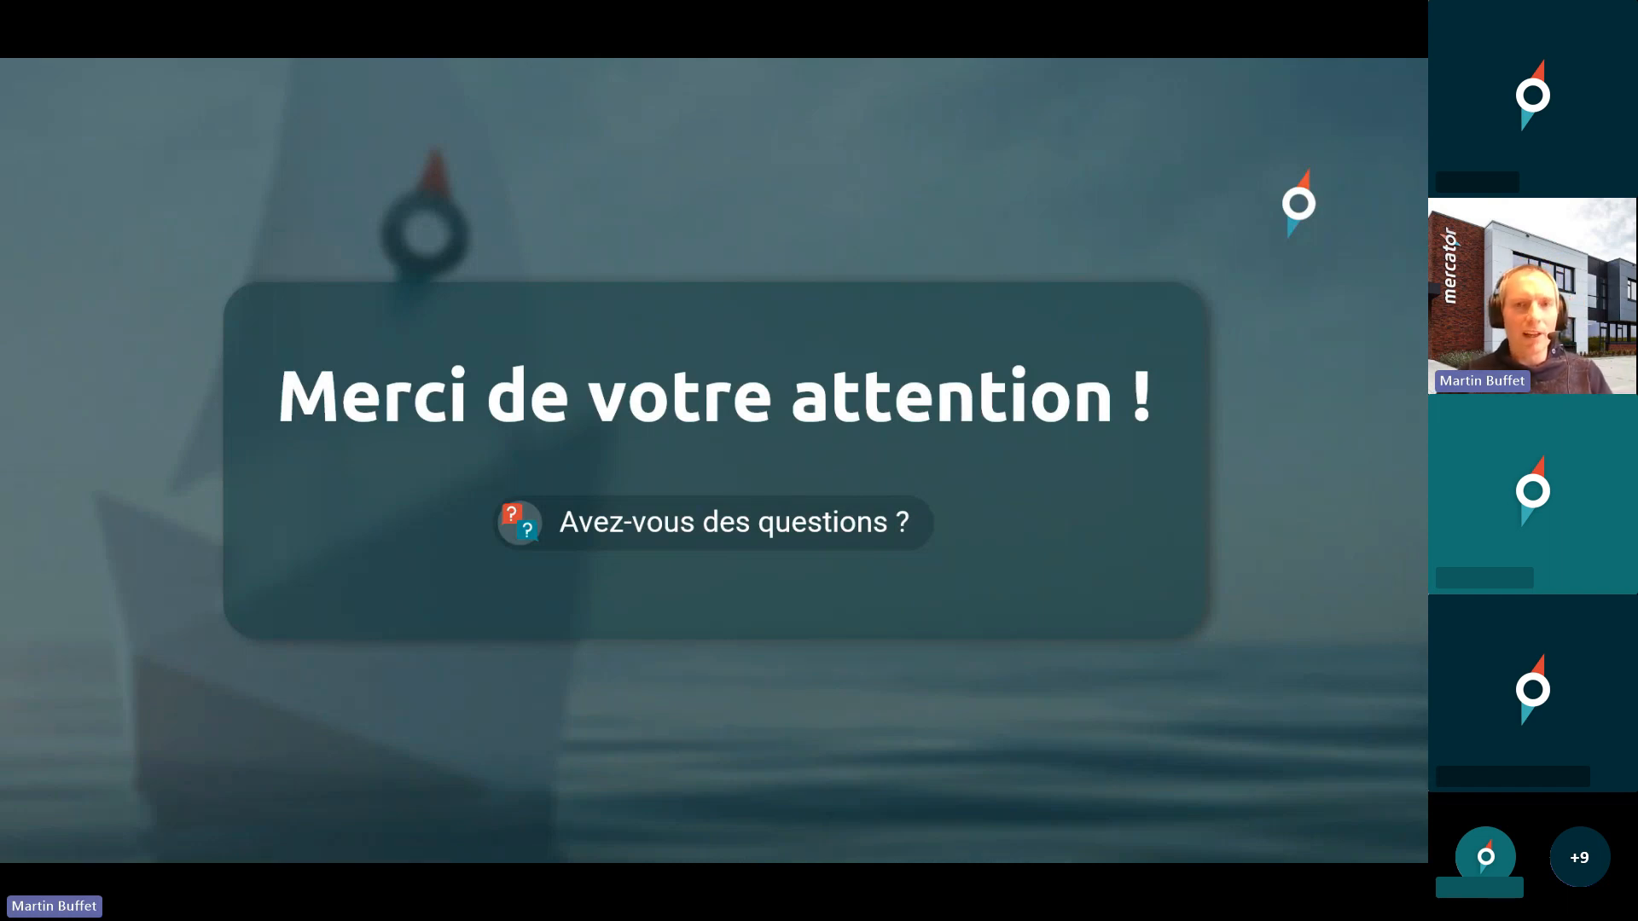
key("alt+Tab")
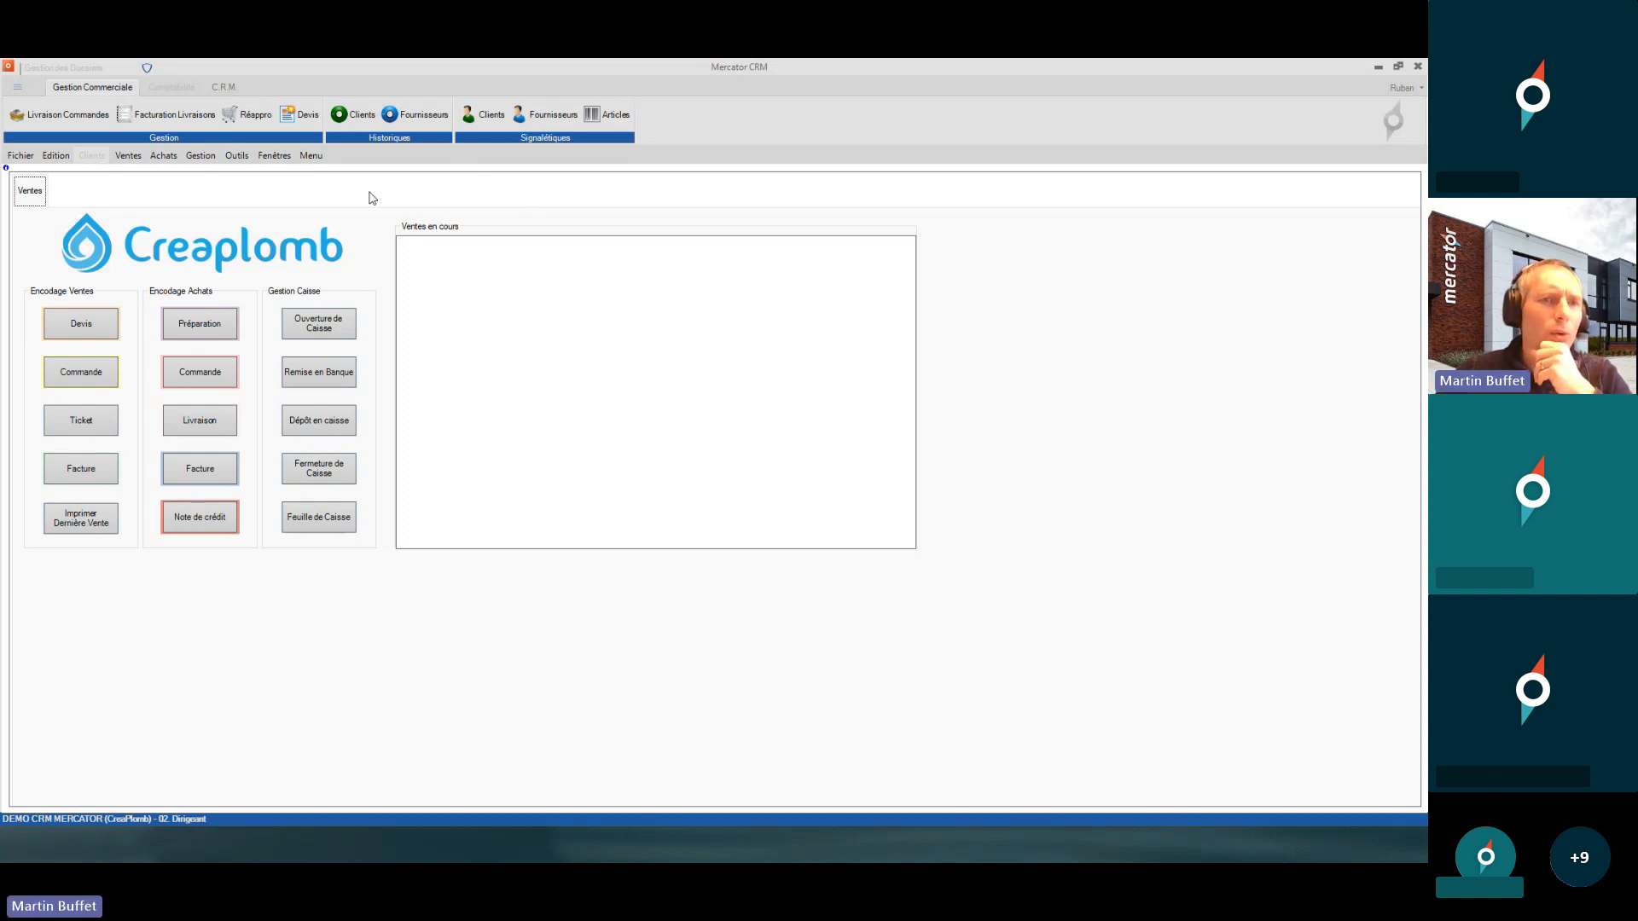
left_click(244, 157)
mouse_move(301, 232)
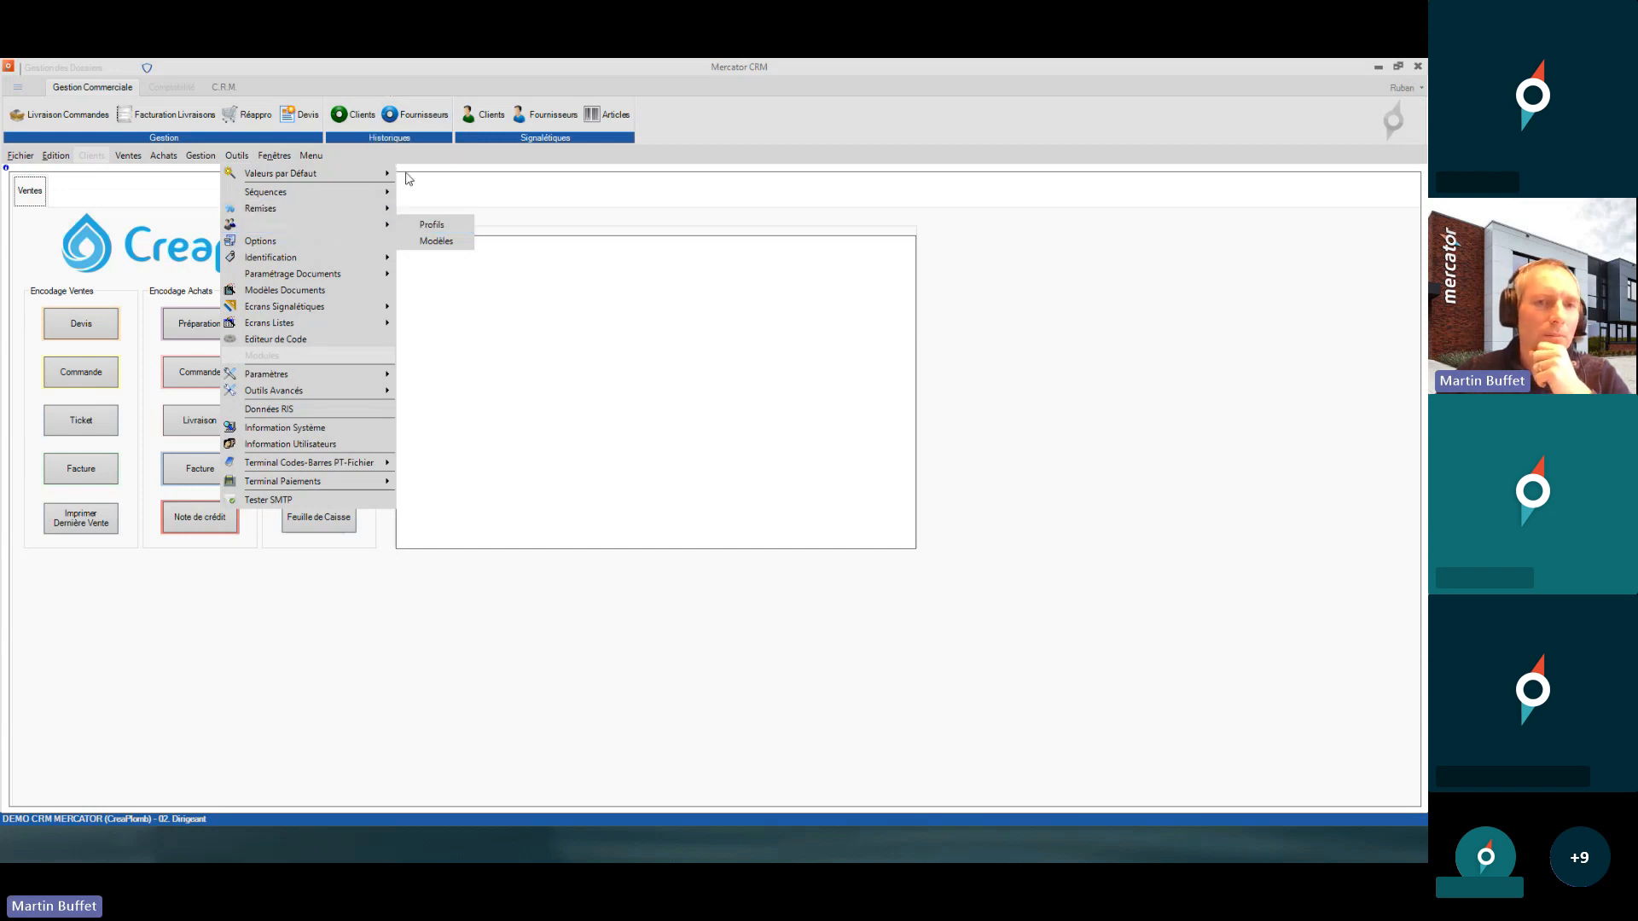
mouse_move(354, 202)
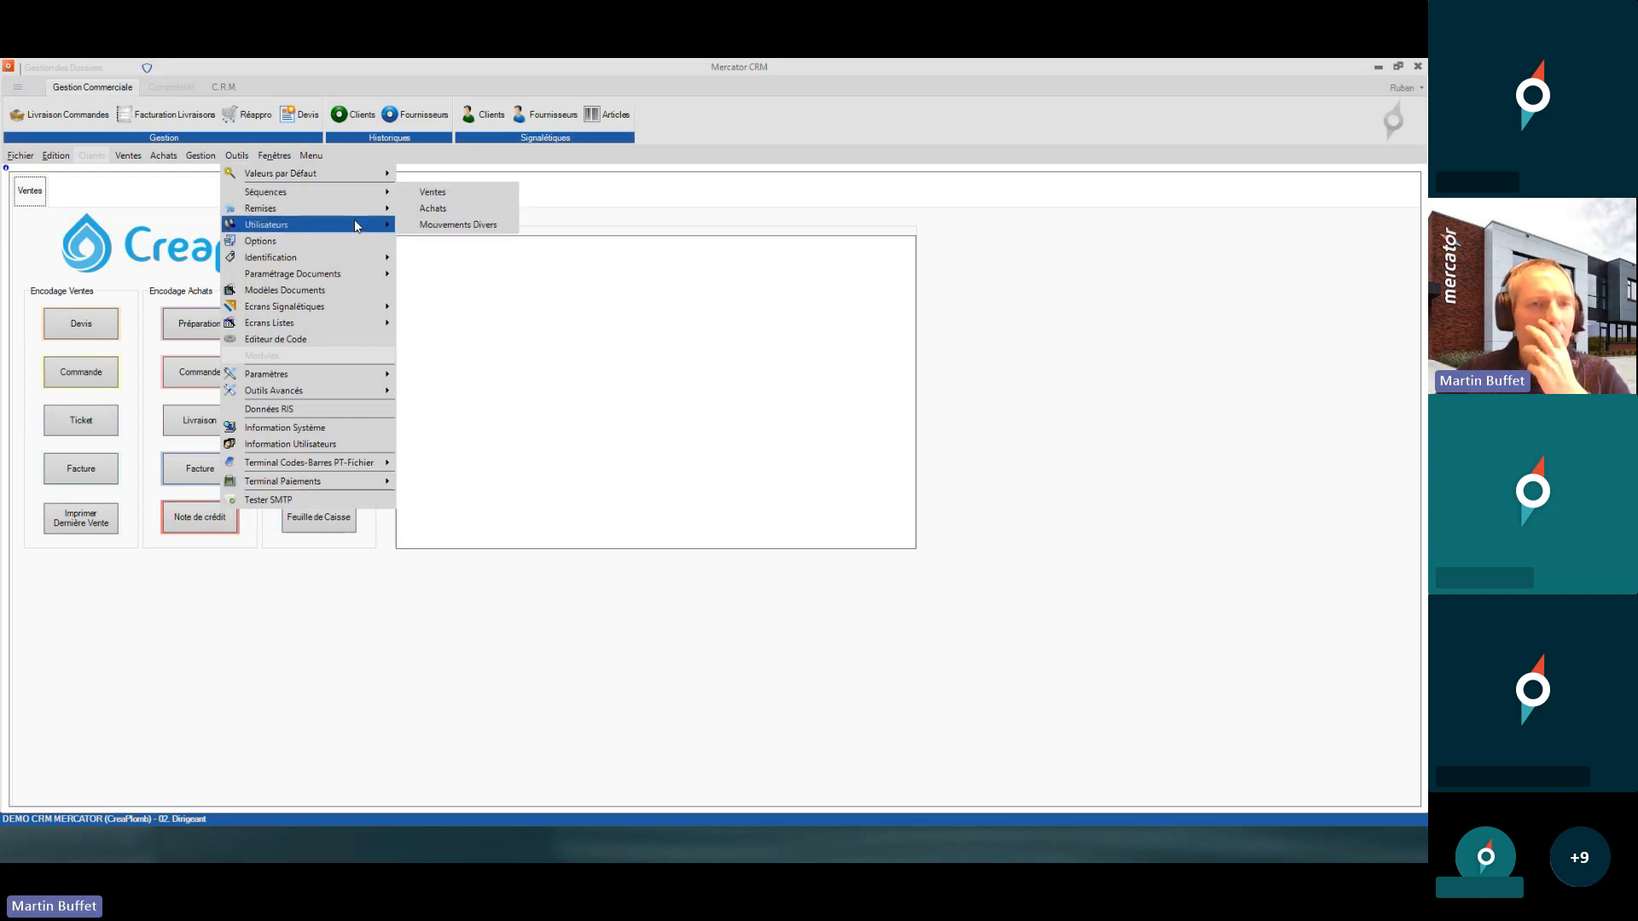
left_click(416, 223)
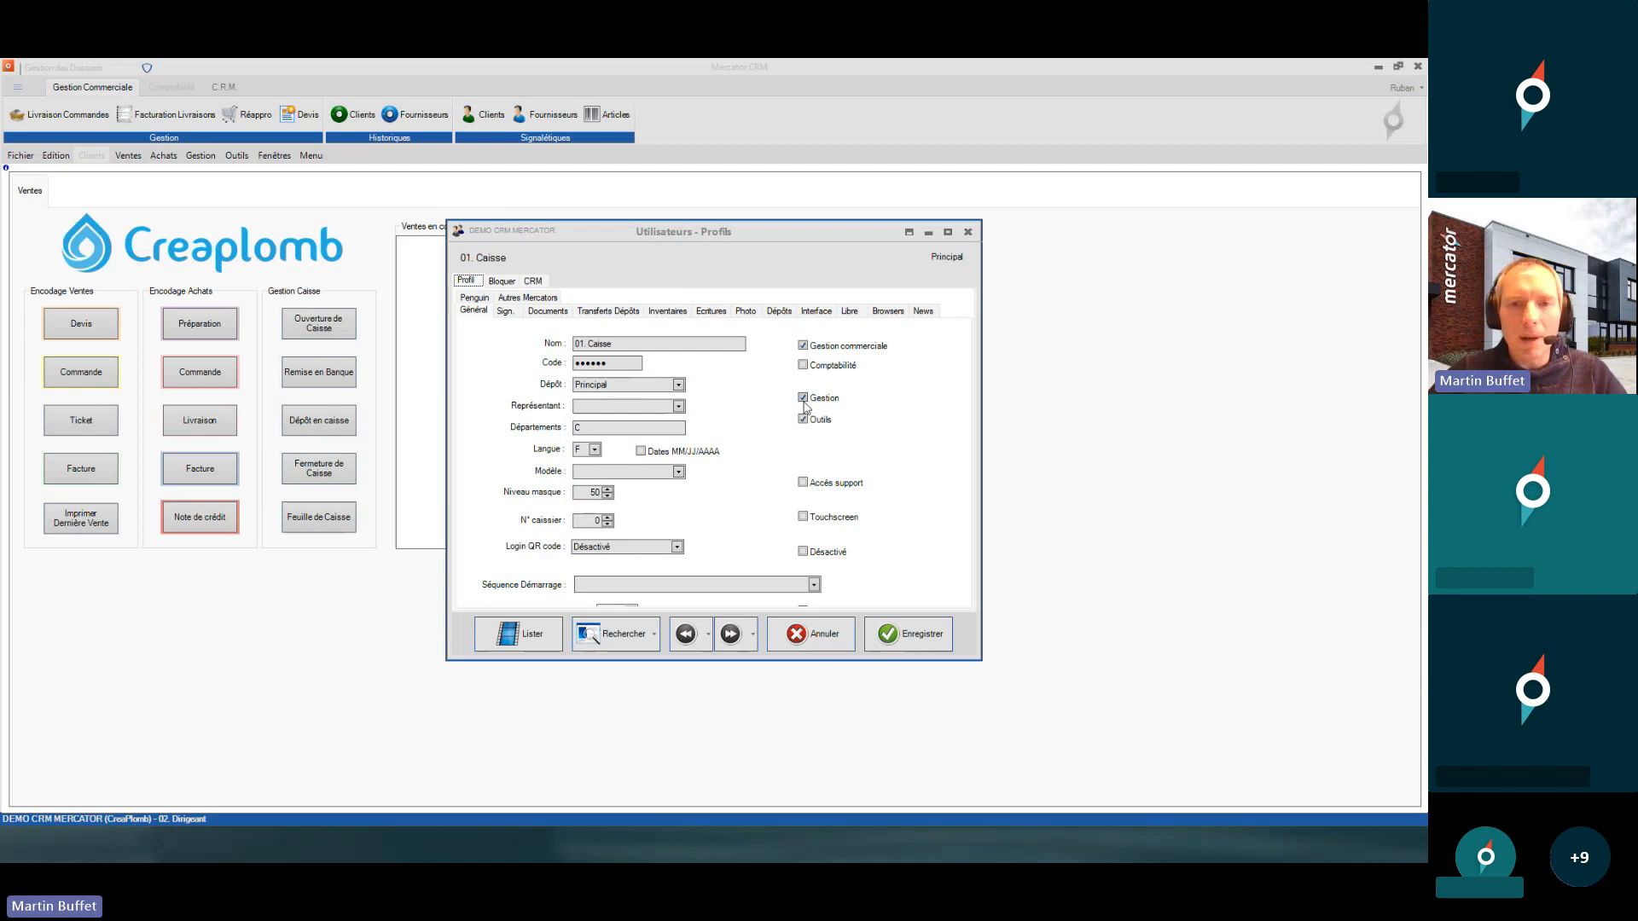
left_click(826, 370)
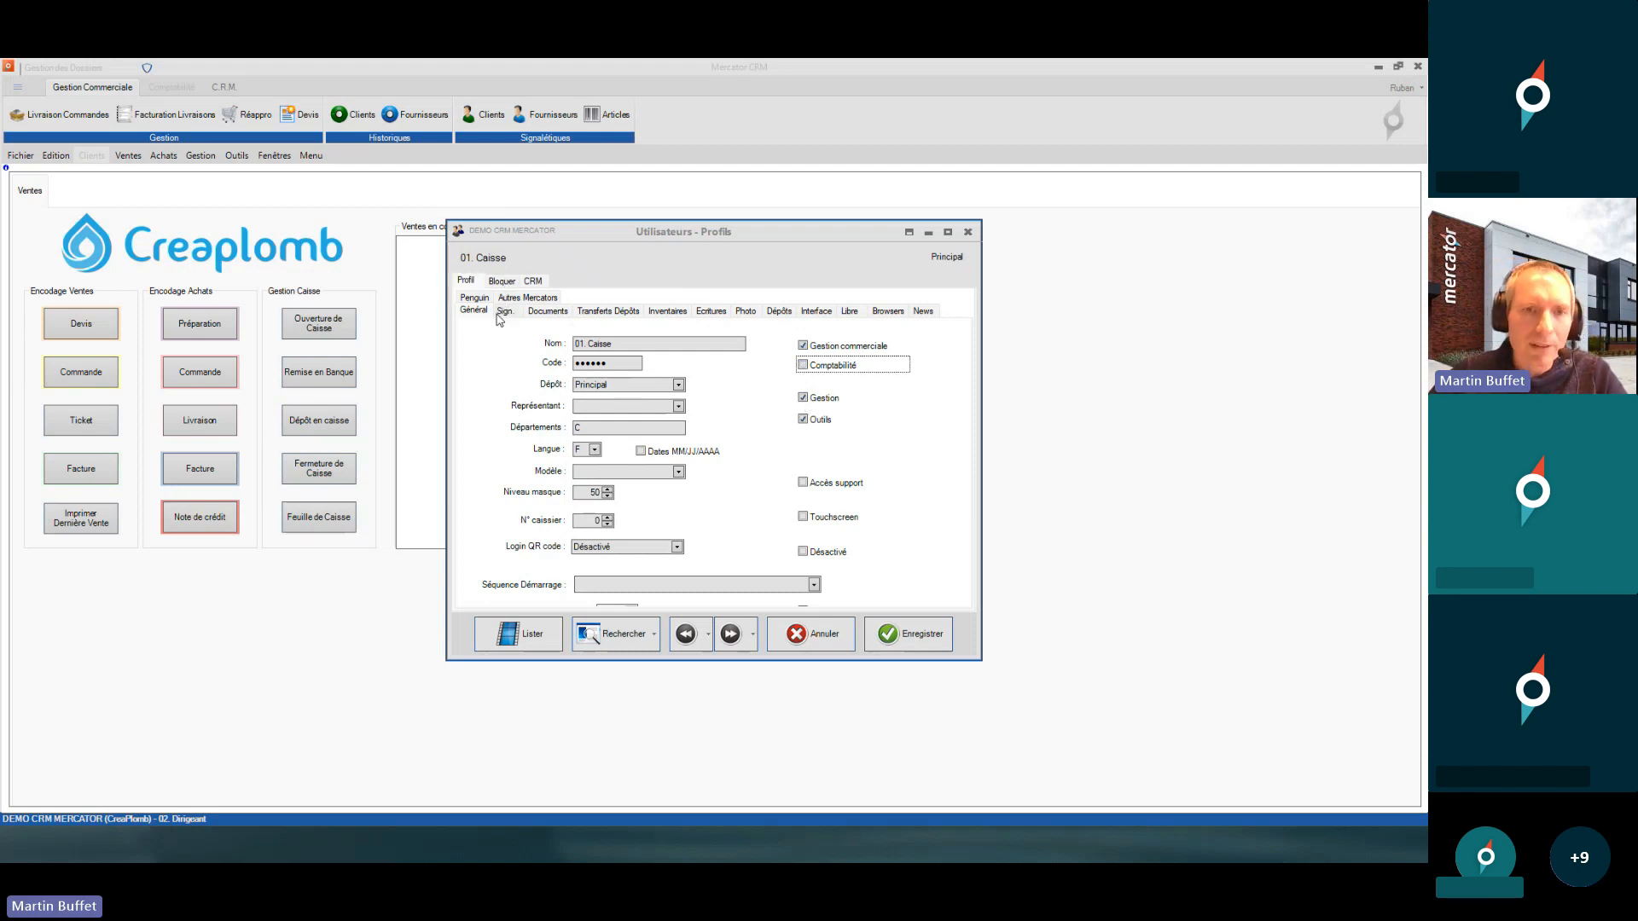
left_click(500, 282)
left_click(508, 299)
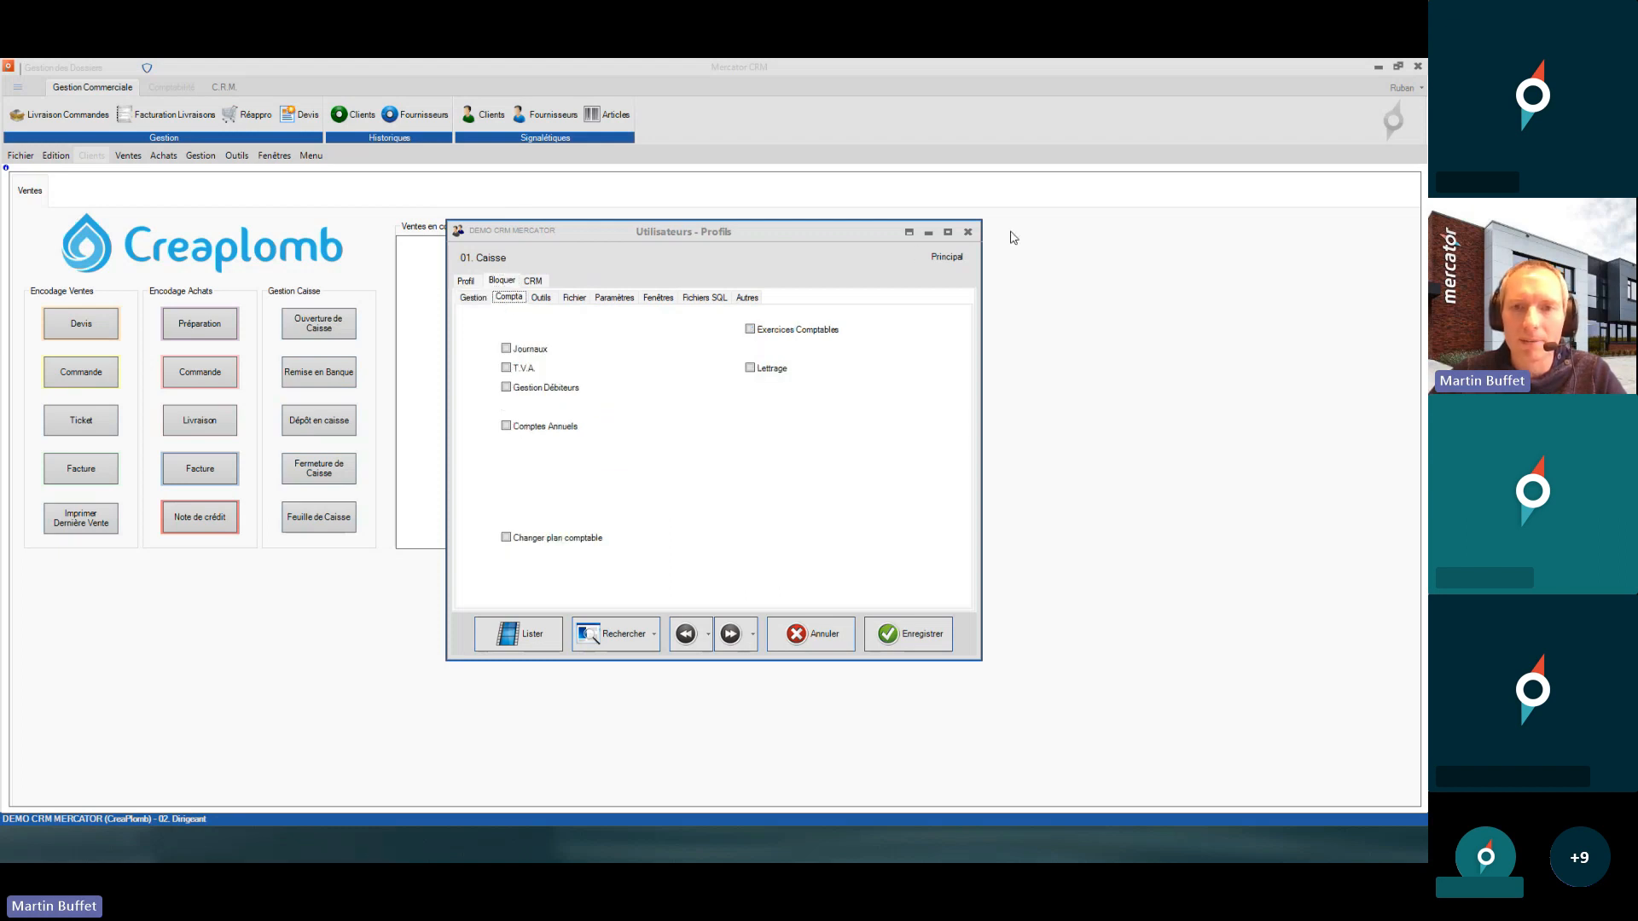
left_click(969, 235)
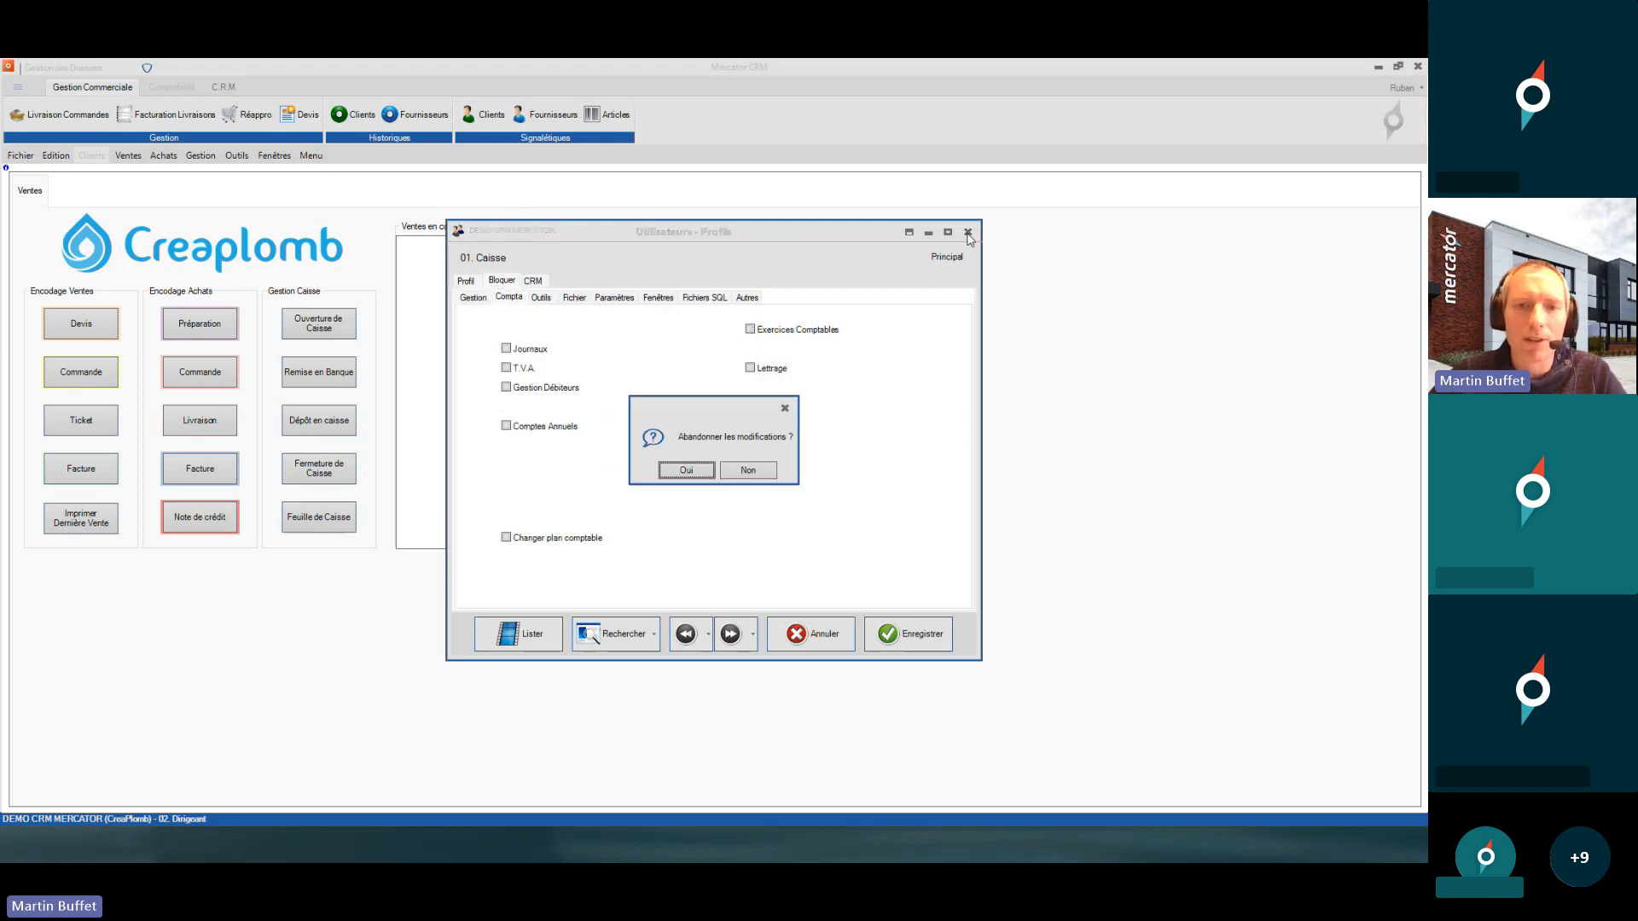
left_click(663, 470)
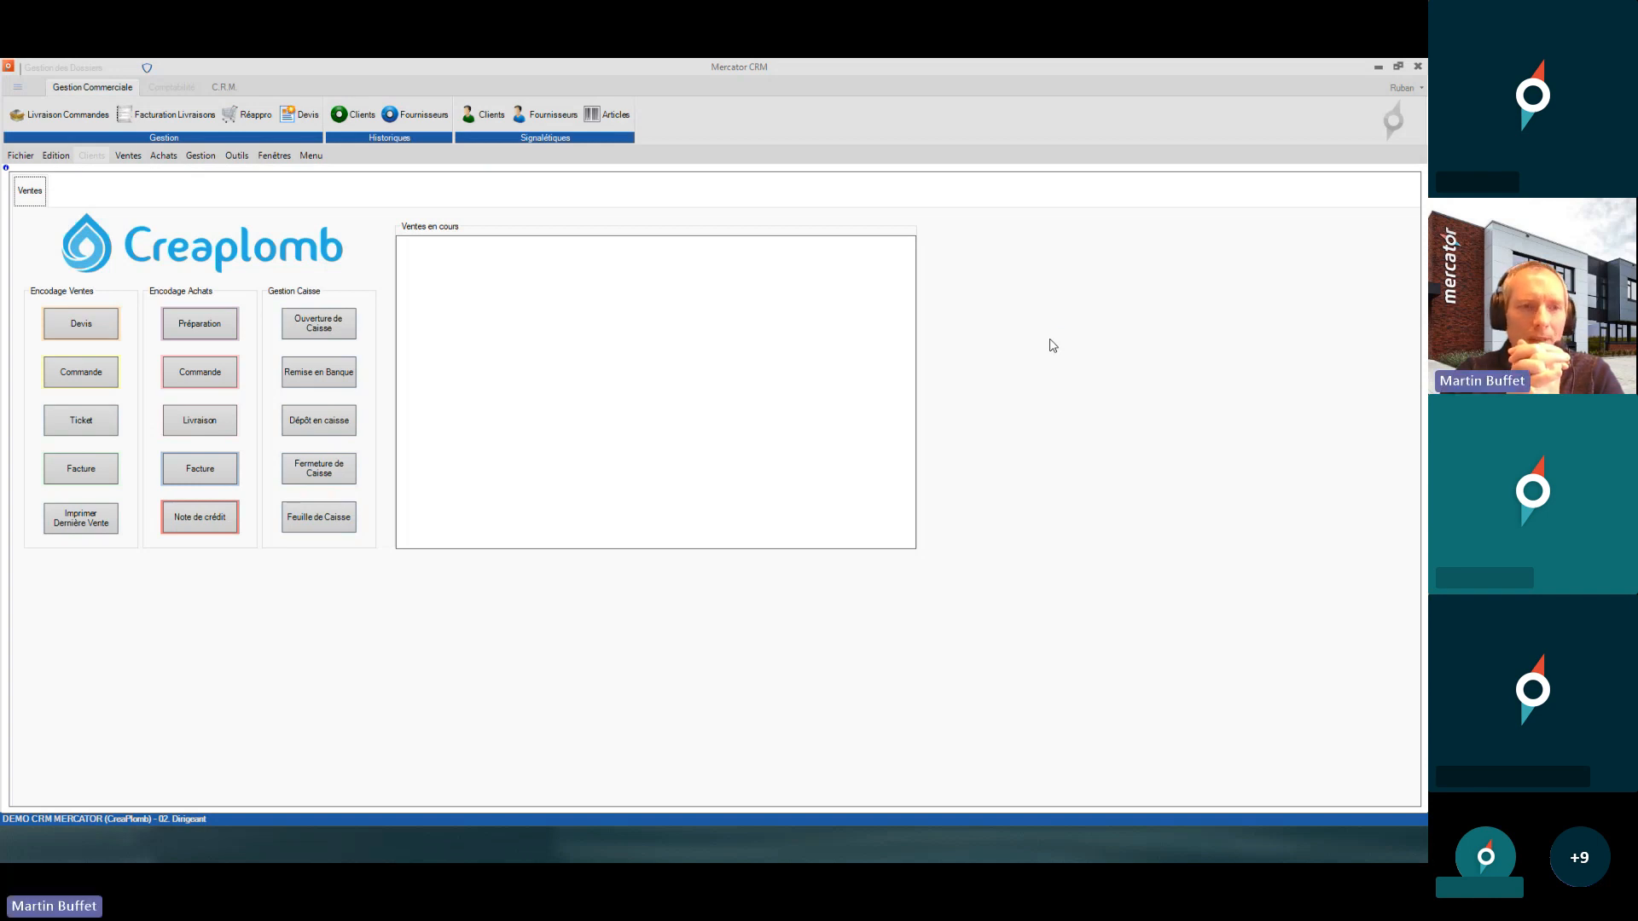
left_click(239, 157)
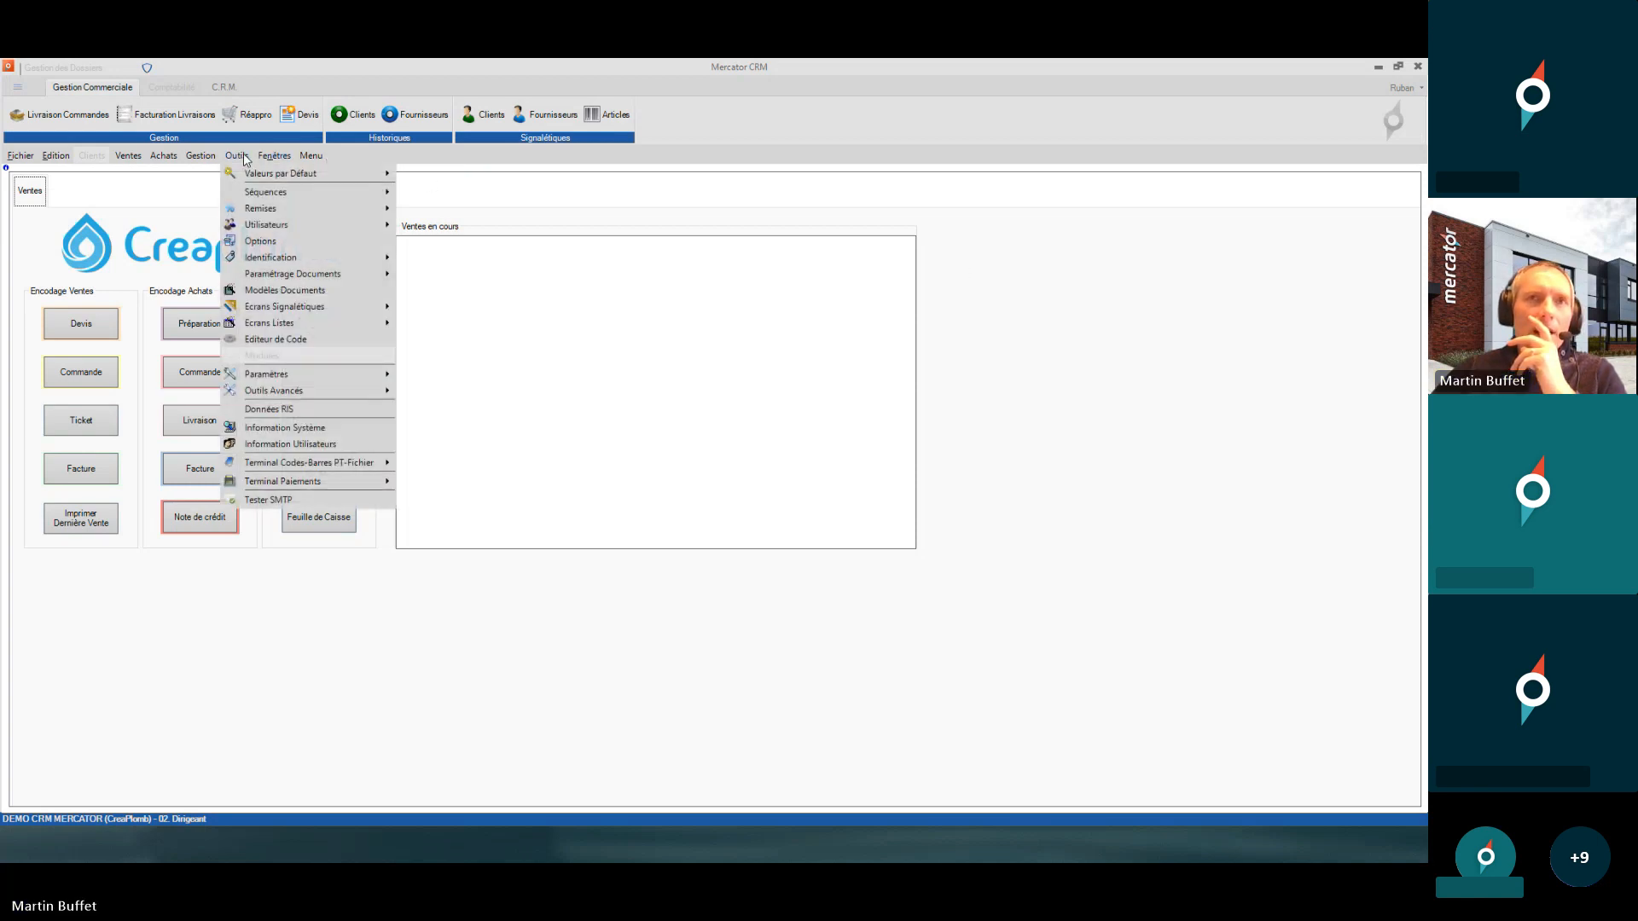
- Reopen the Outils list and open Utilisateurs > Modèles on the Technicien model
mouse_move(311, 156)
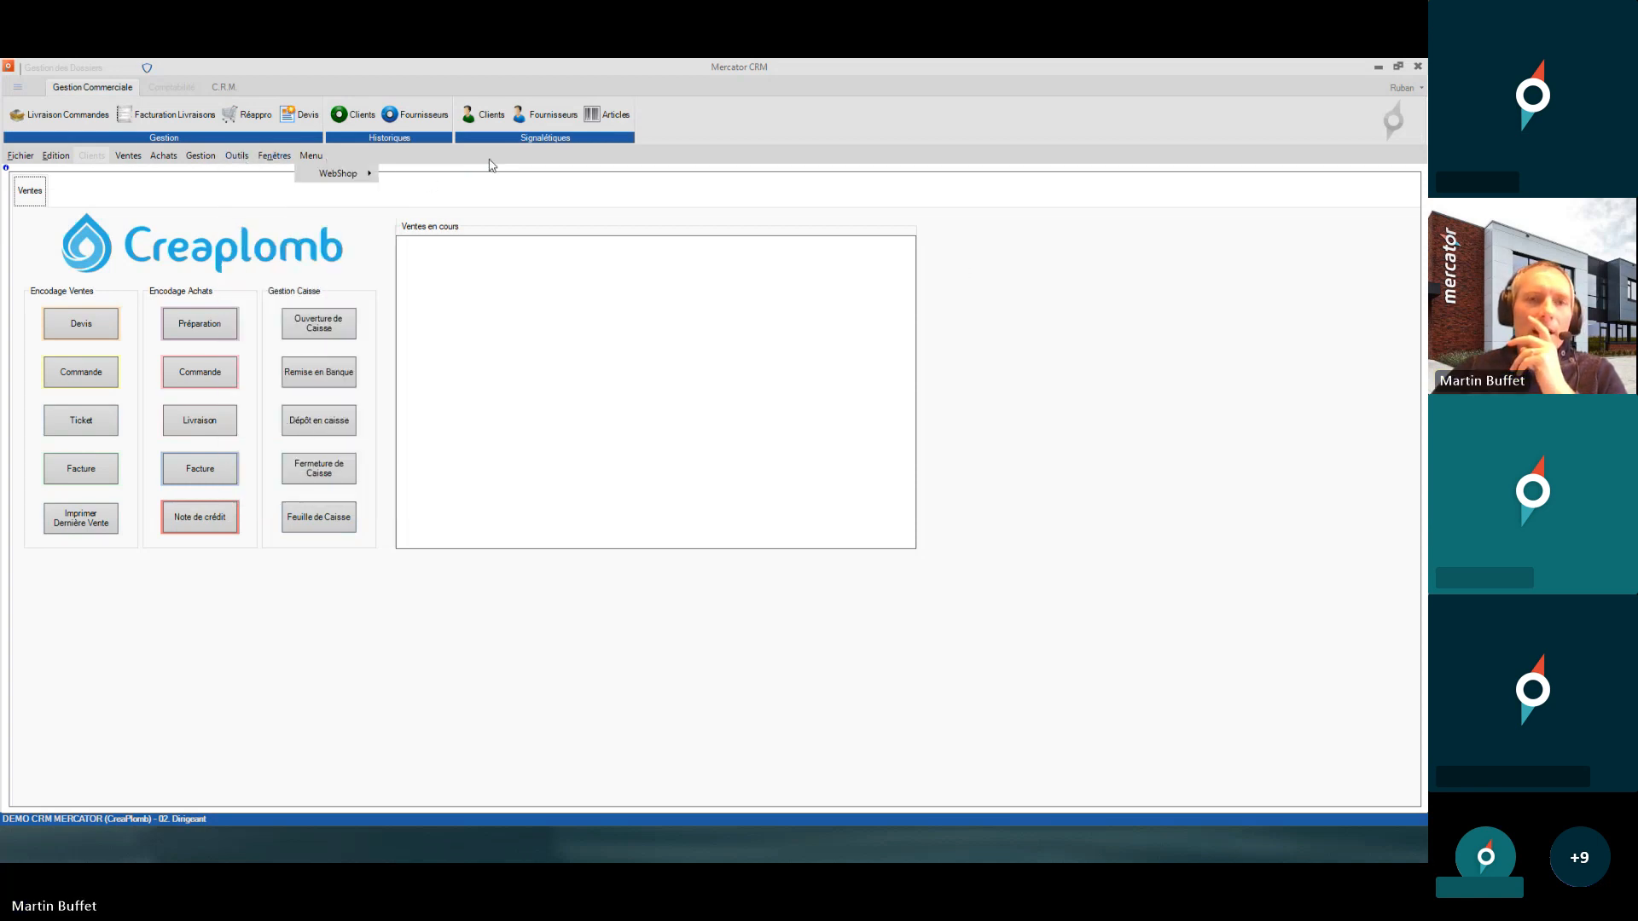
left_click(953, 280)
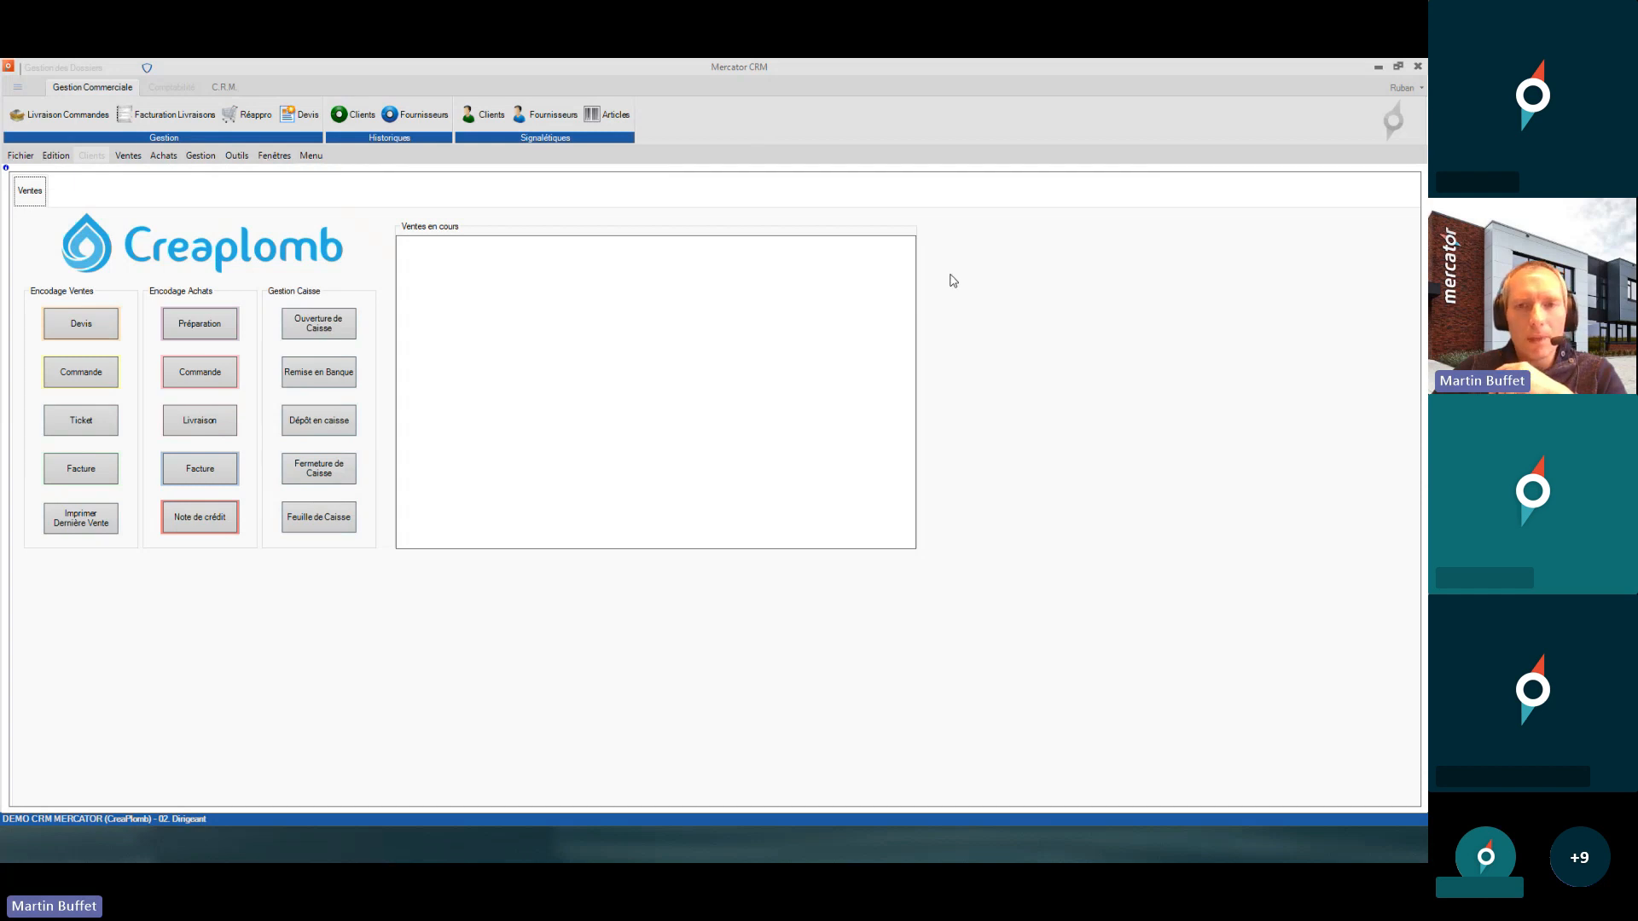
left_click(238, 156)
mouse_move(267, 193)
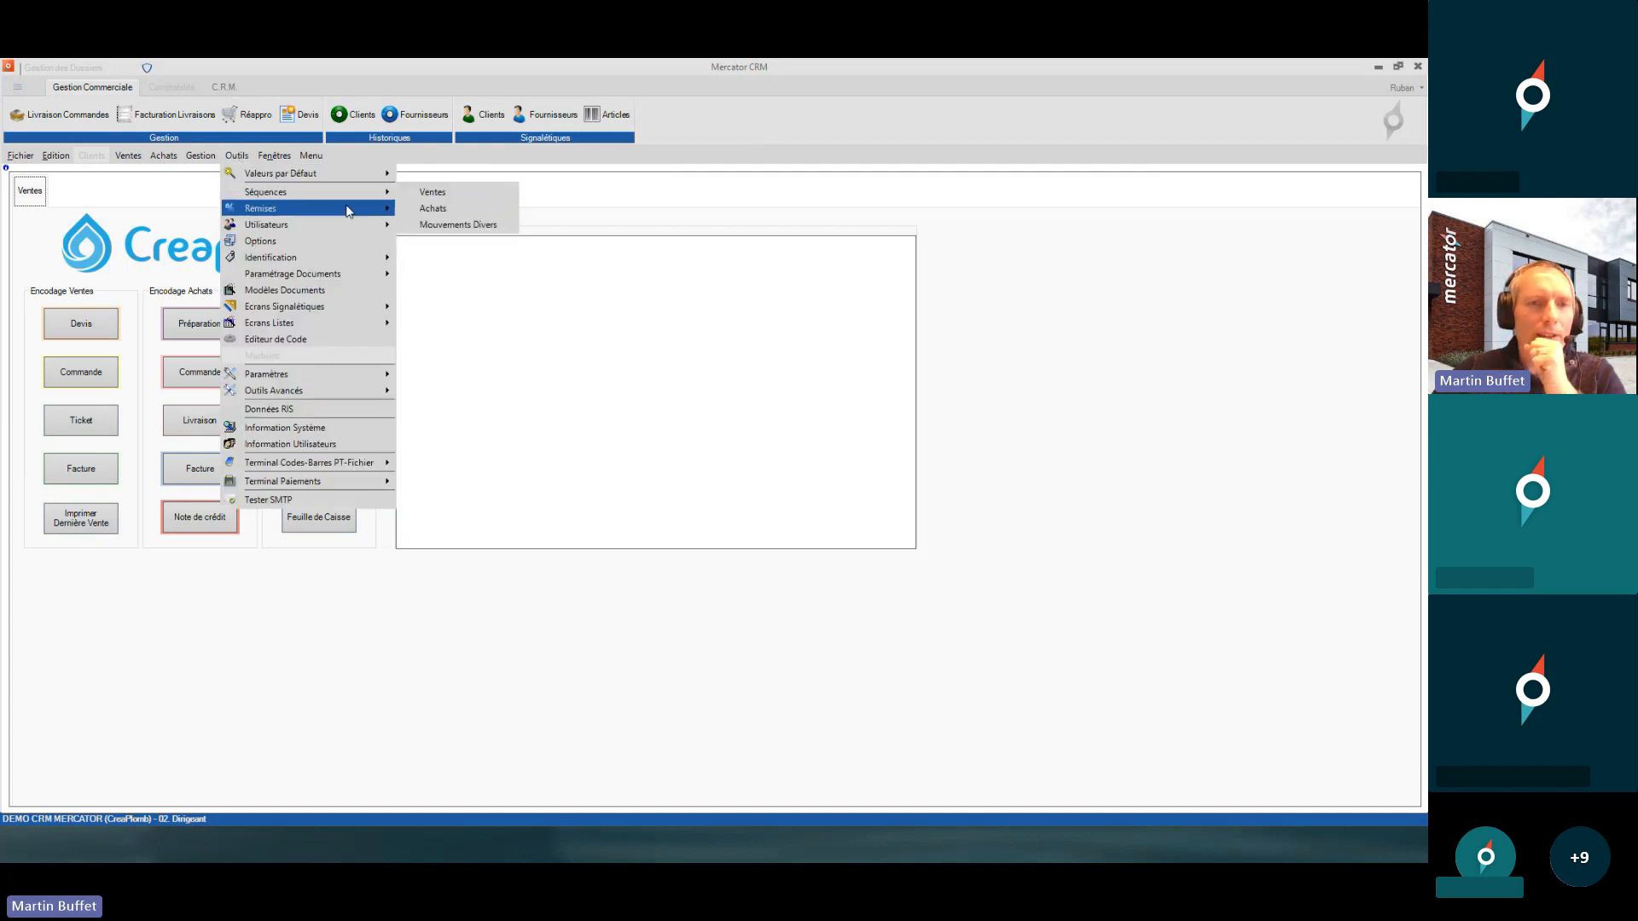
mouse_move(343, 220)
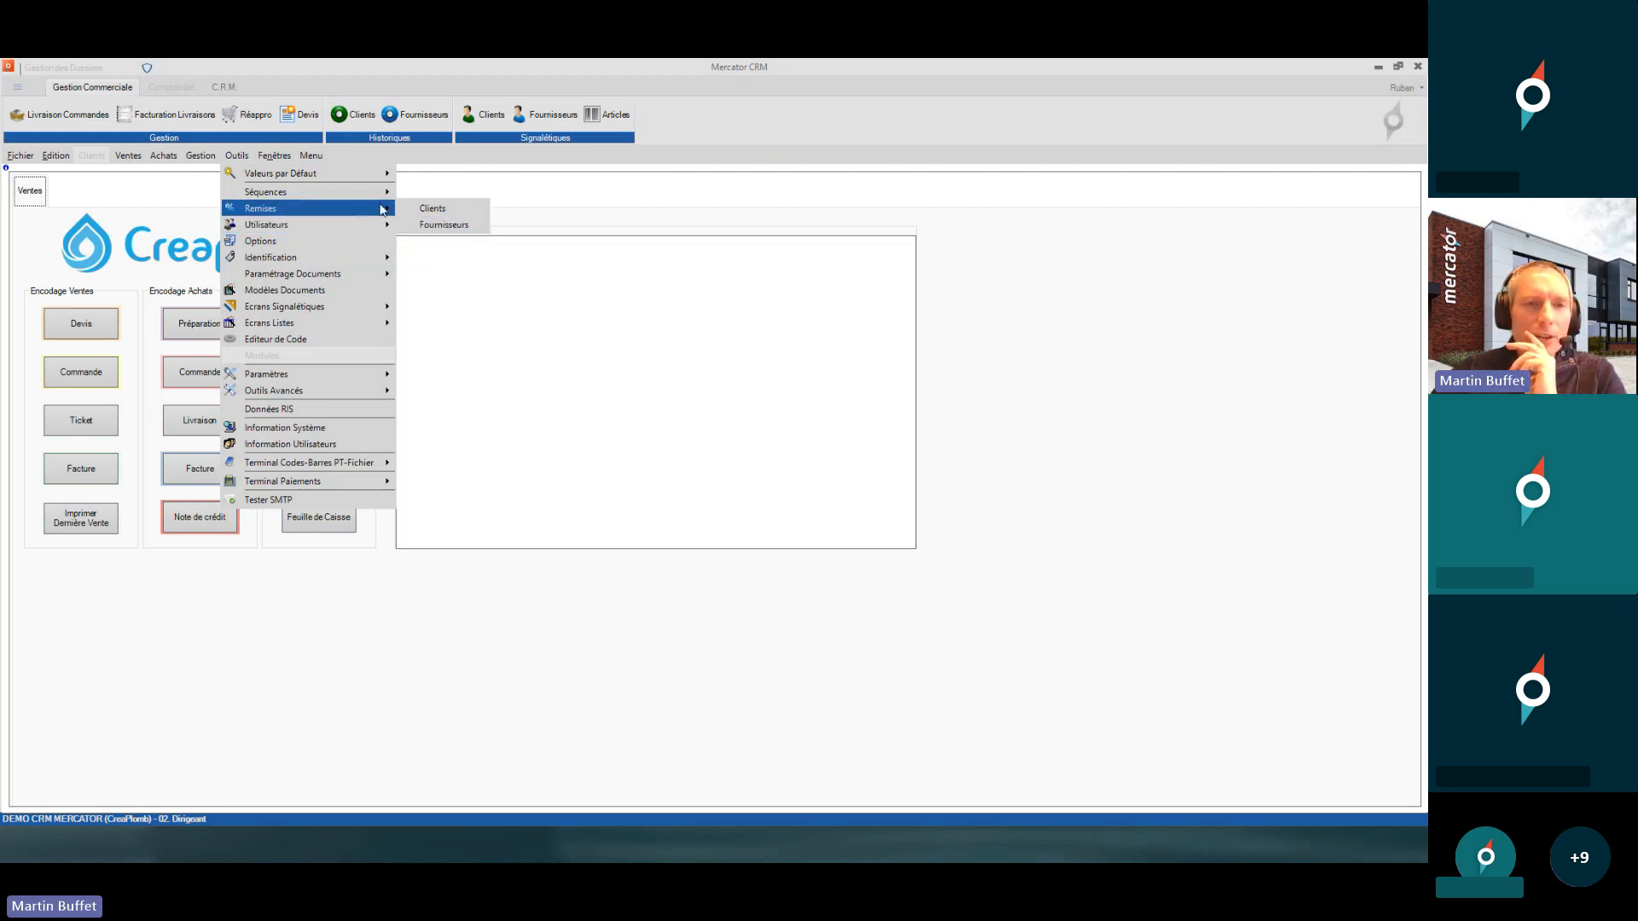
left_click(436, 242)
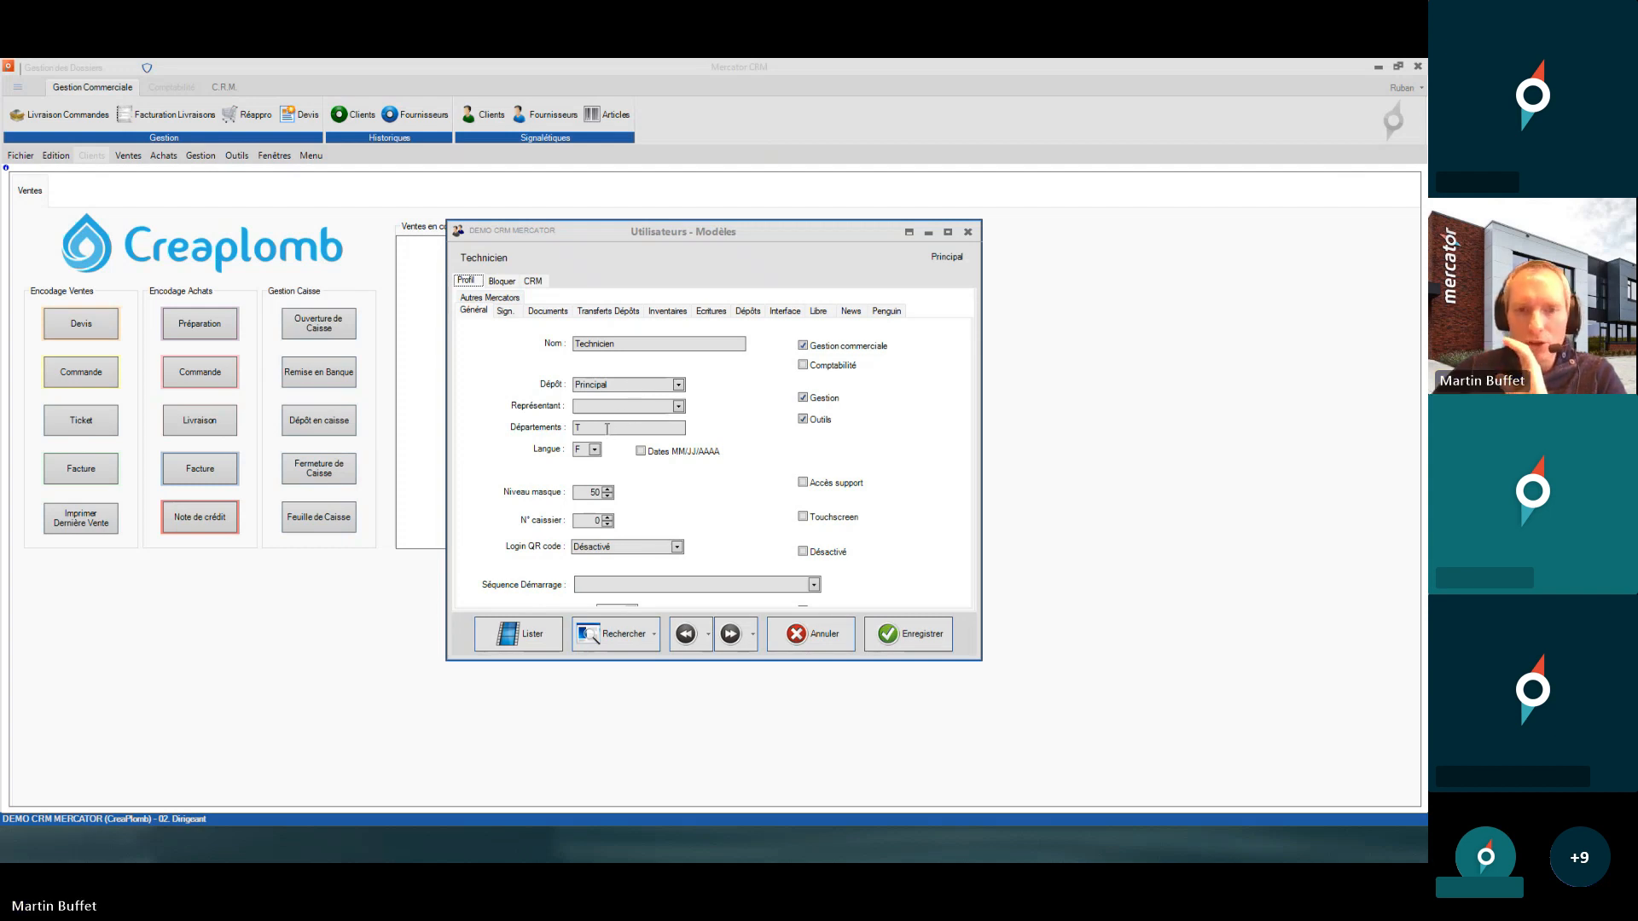
- Move the Technicien models window up-left and enlarge it to reveal timeout and Audit settings
left_click(656, 343)
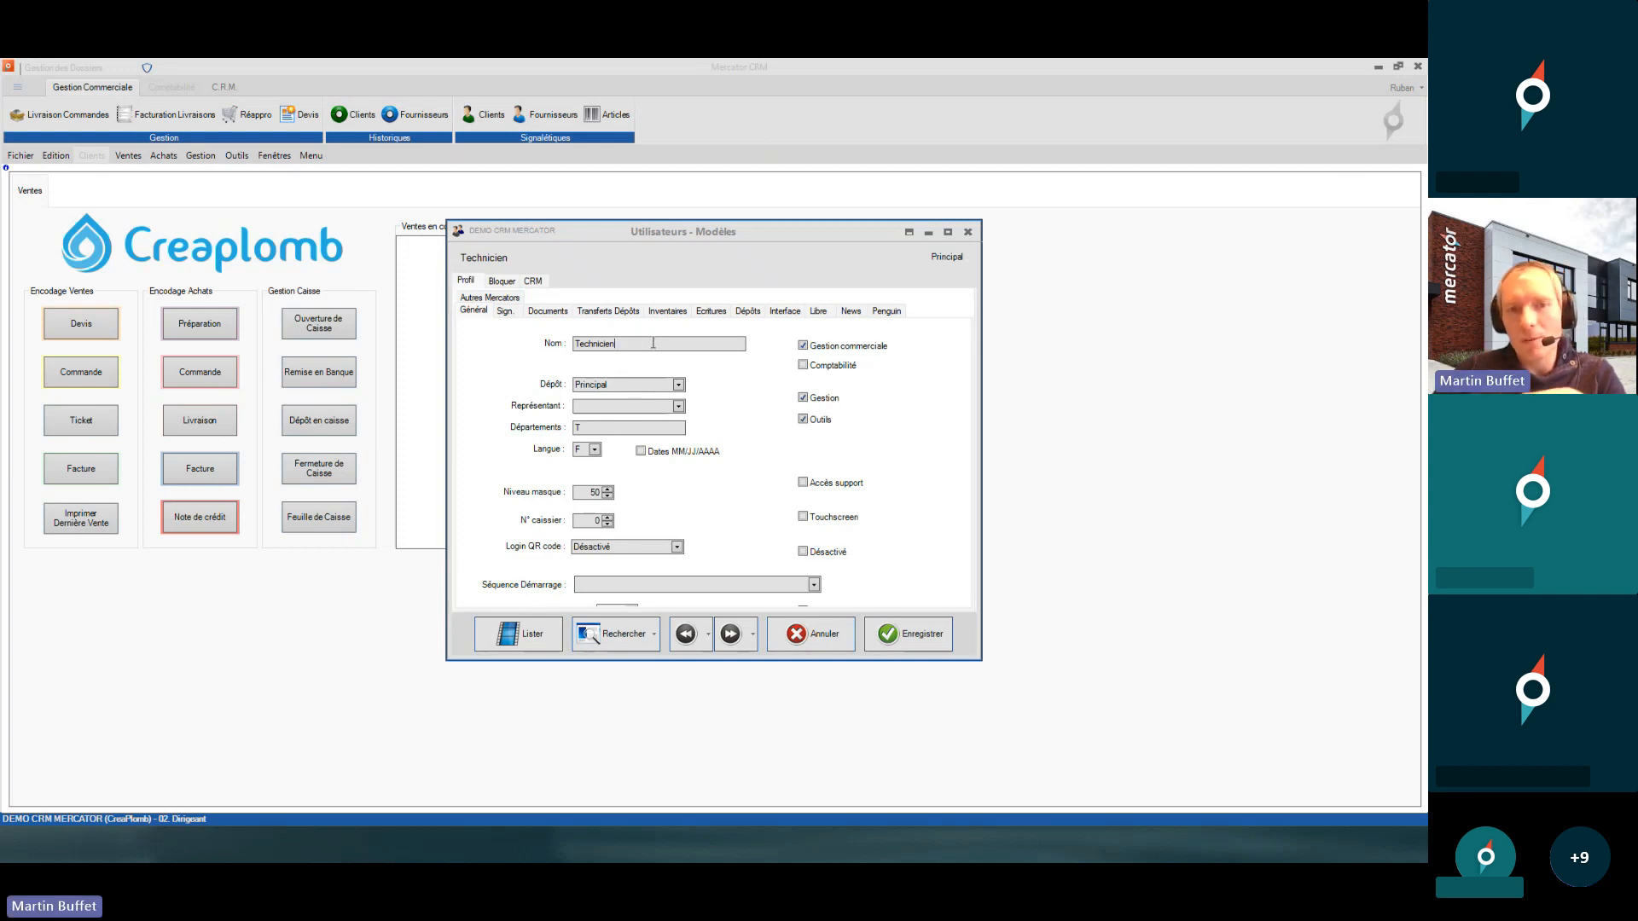
left_click(605, 433)
left_click_drag(855, 235, 743, 203)
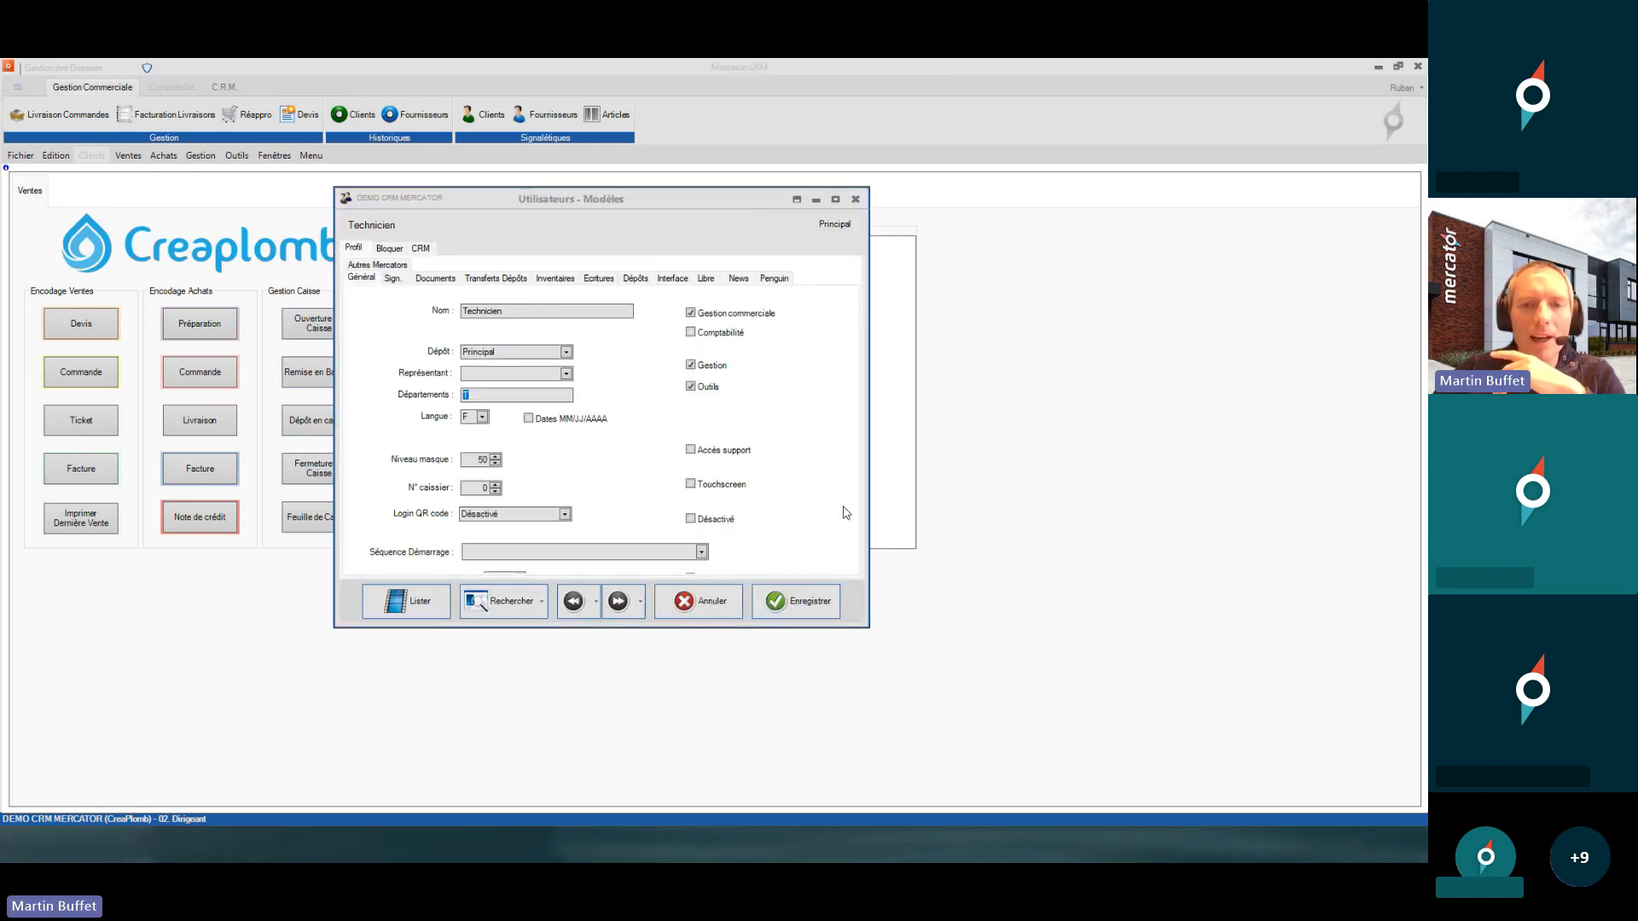
left_click_drag(869, 628, 1254, 756)
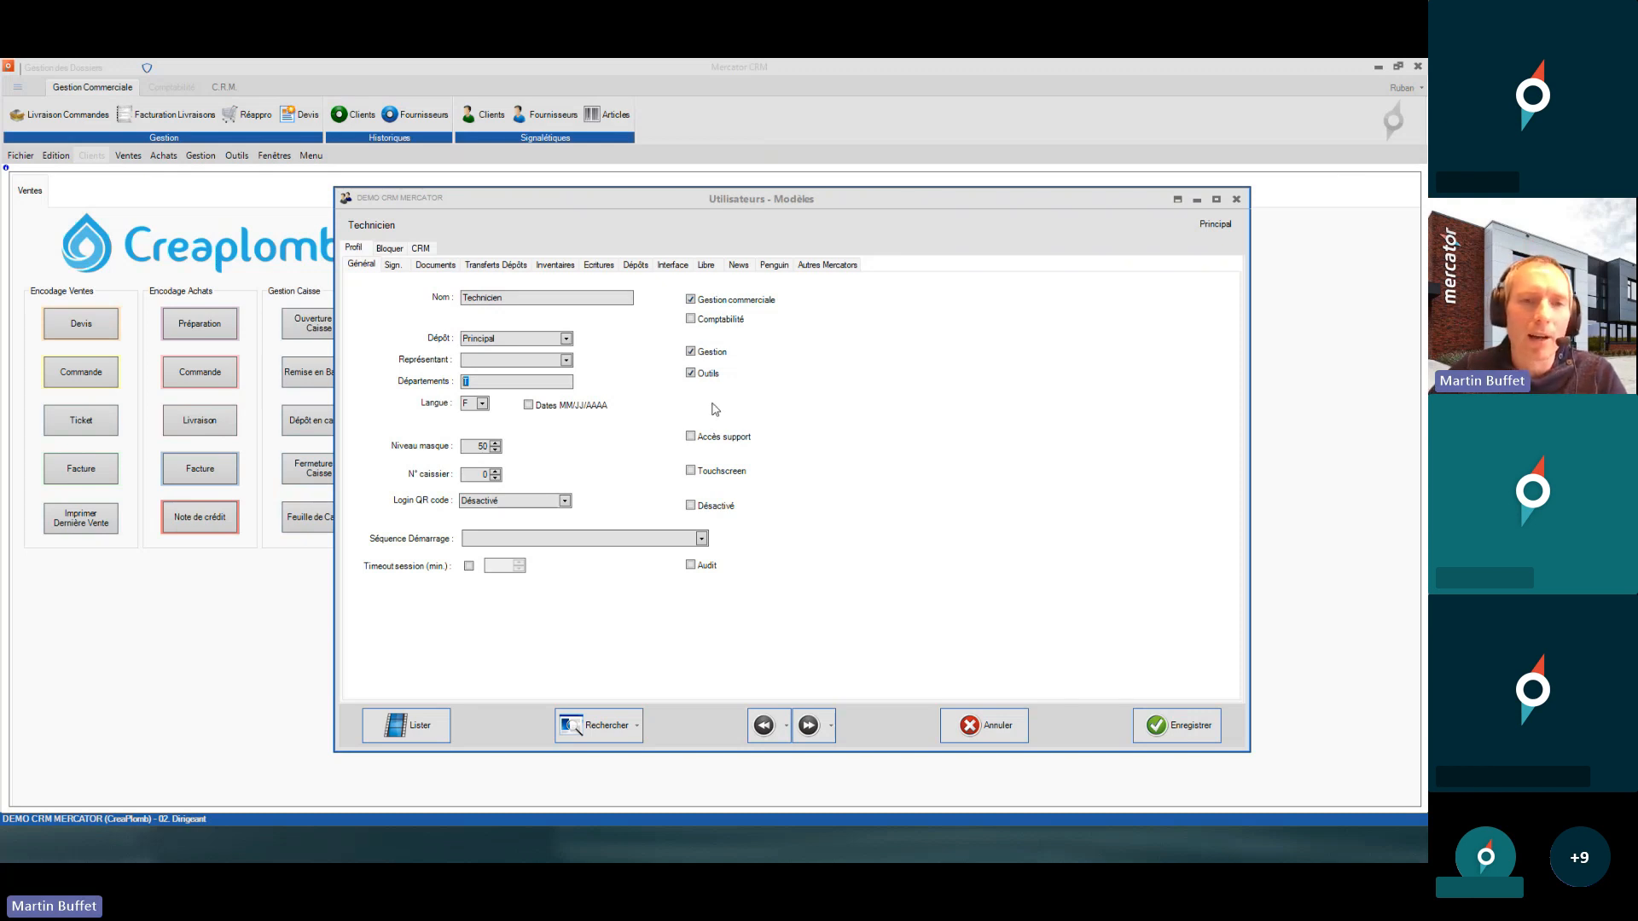
- Check the Edition menu's add, duplicate and delete options, then return to the Technicien name field
left_click(56, 156)
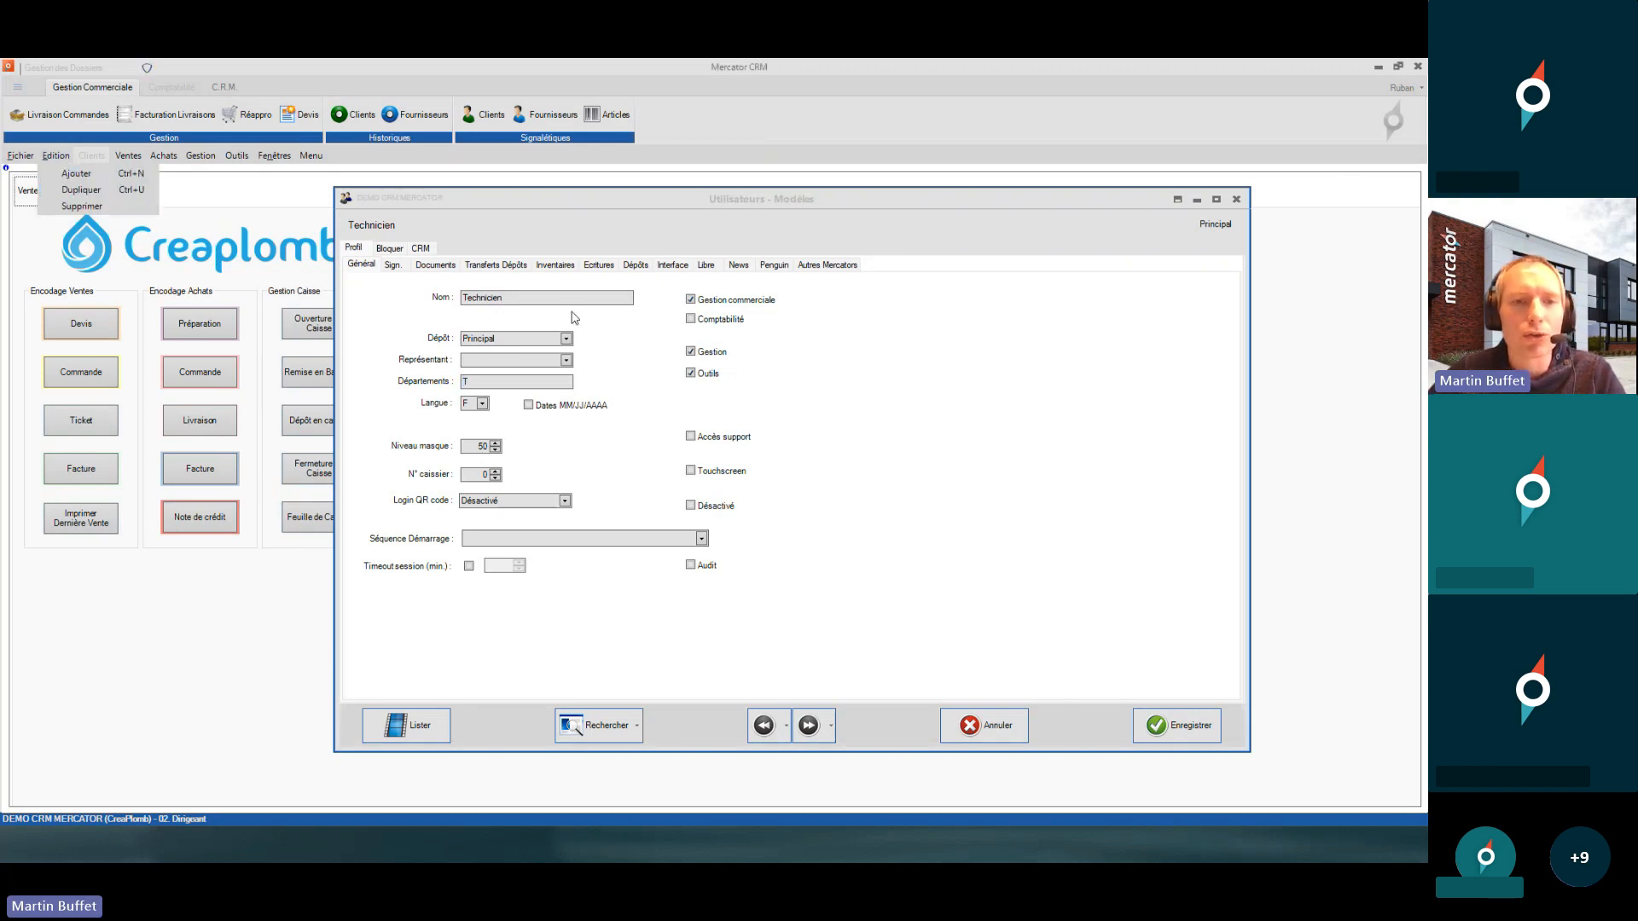
left_click(480, 387)
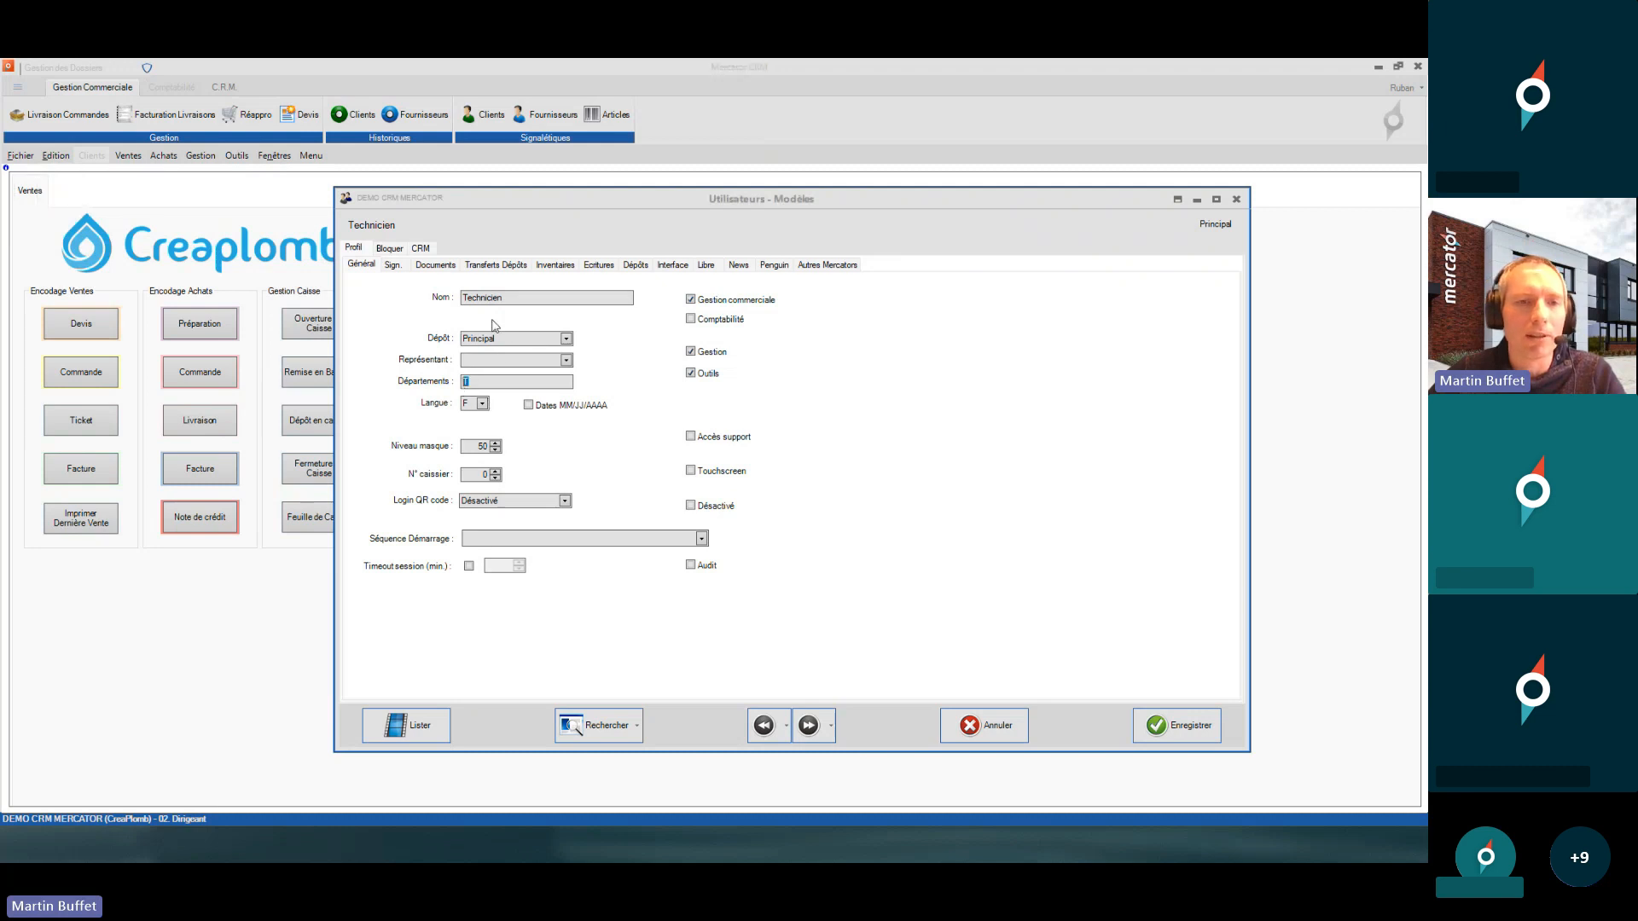
left_click(517, 297)
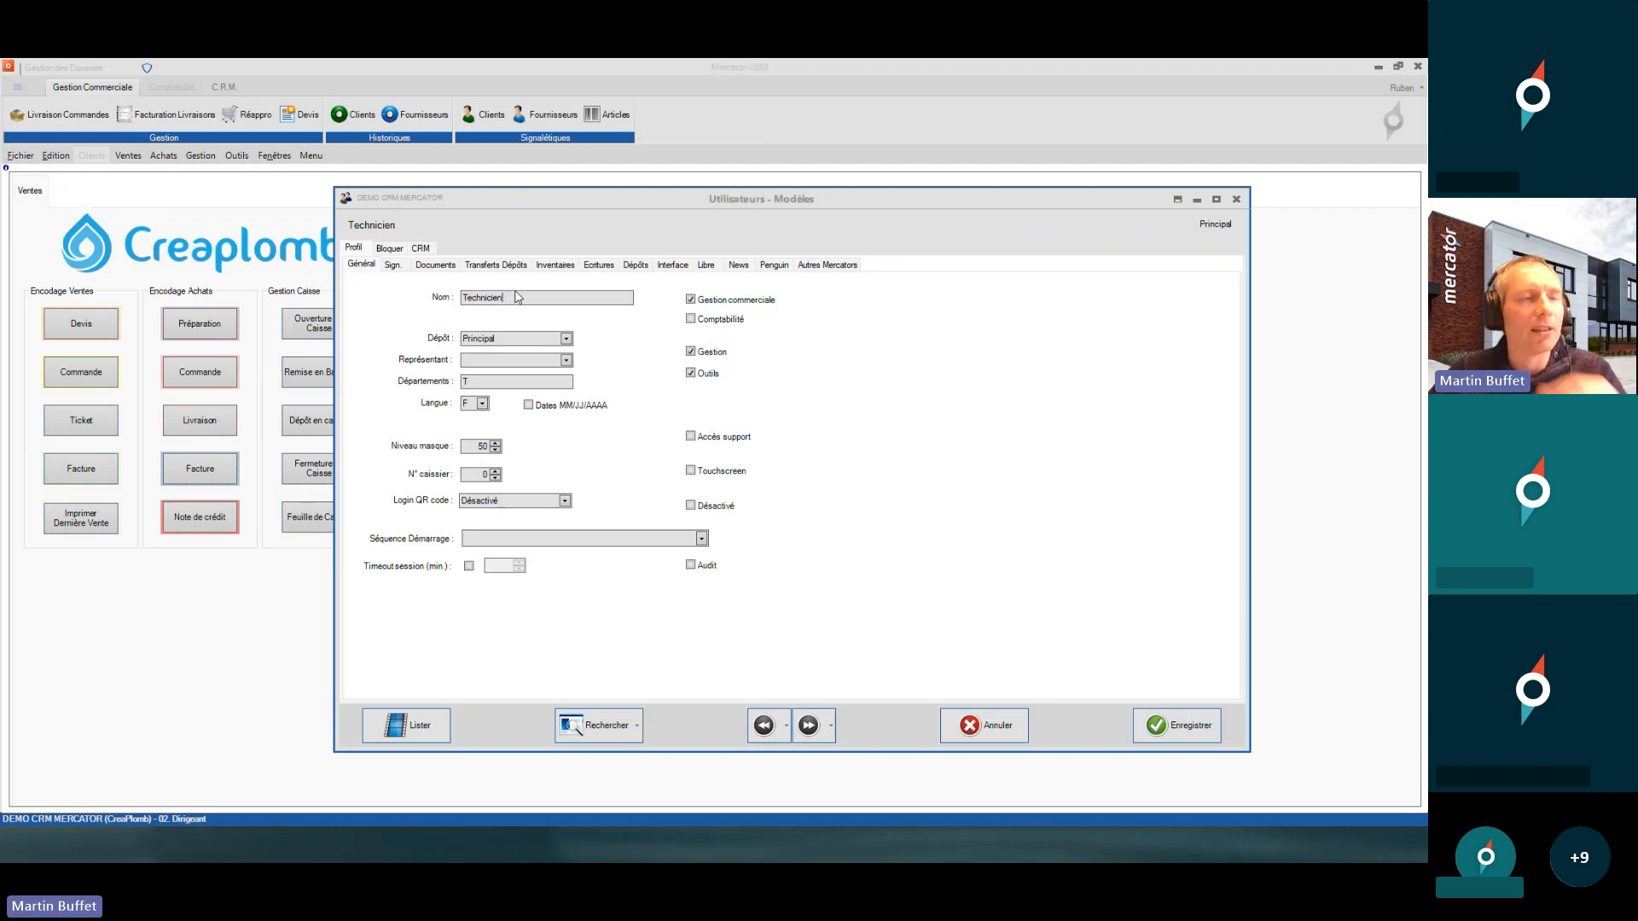